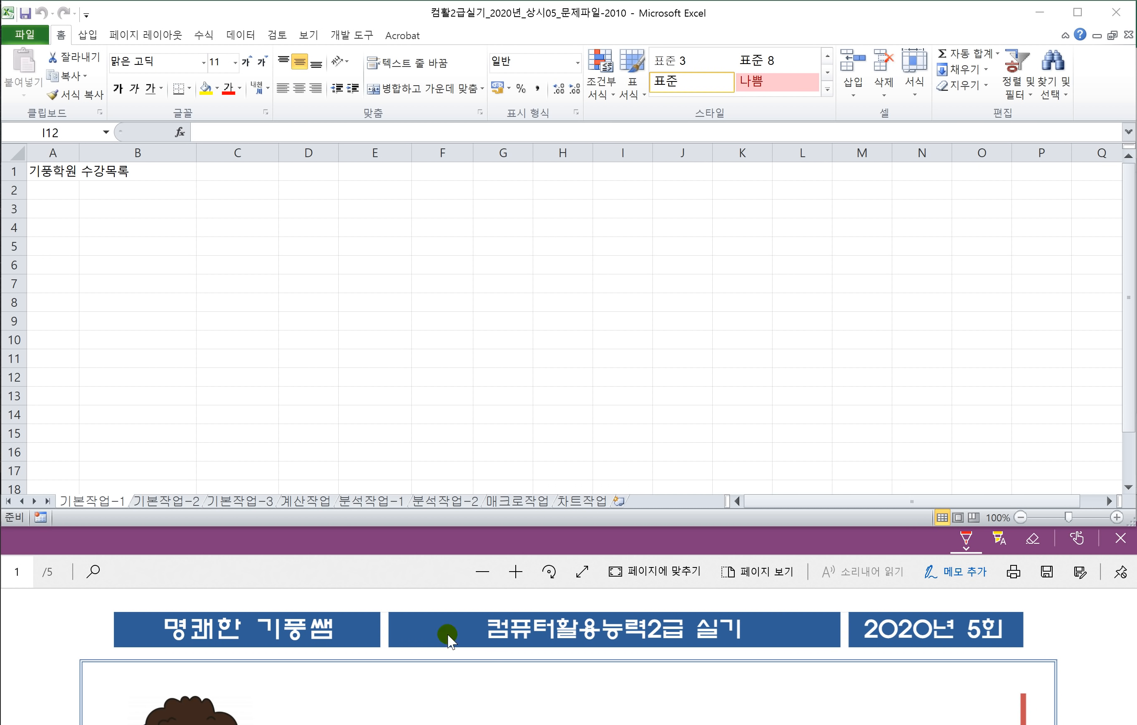
Step: Scroll the exam PDF past problem 1's table to the 기본작업-2 instructions
click(399, 578)
scroll(434, 635, down, 1)
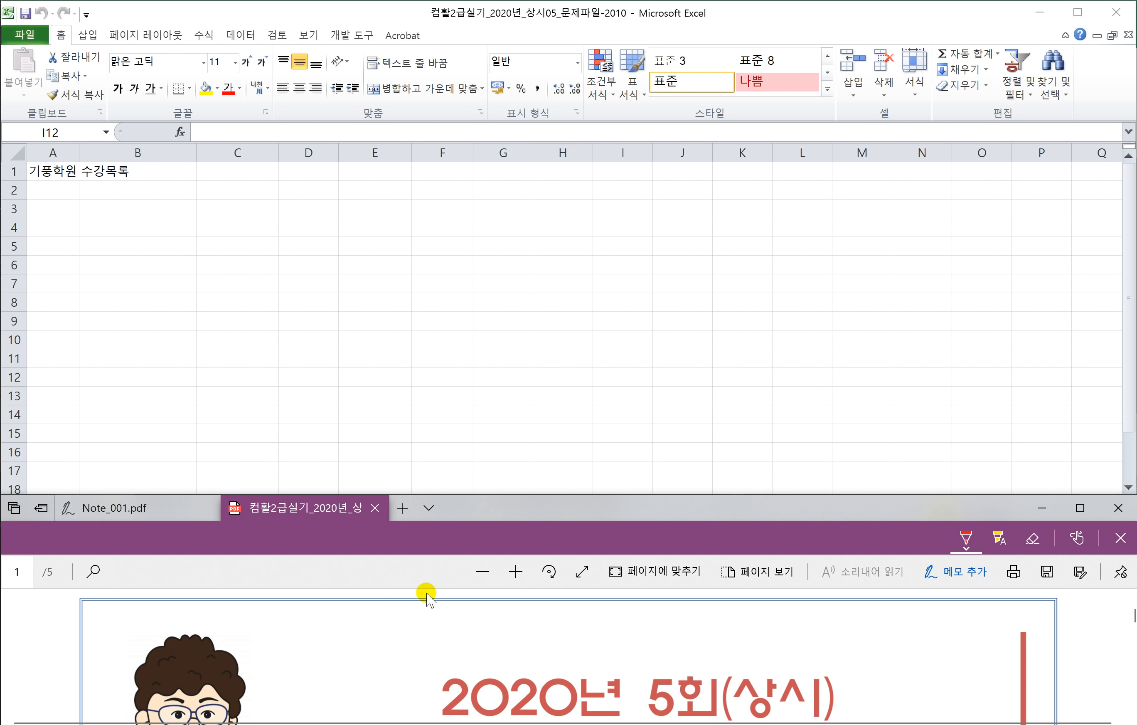
click(249, 451)
click(265, 569)
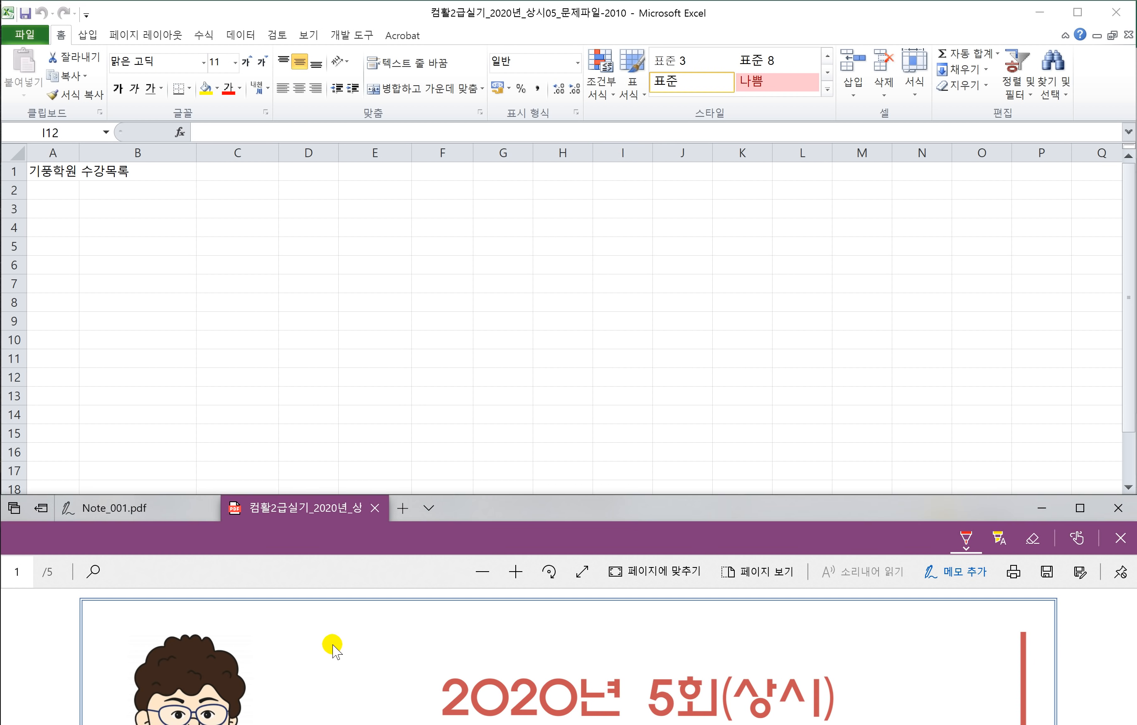
scroll(355, 665, down, 5)
scroll(359, 664, down, 5)
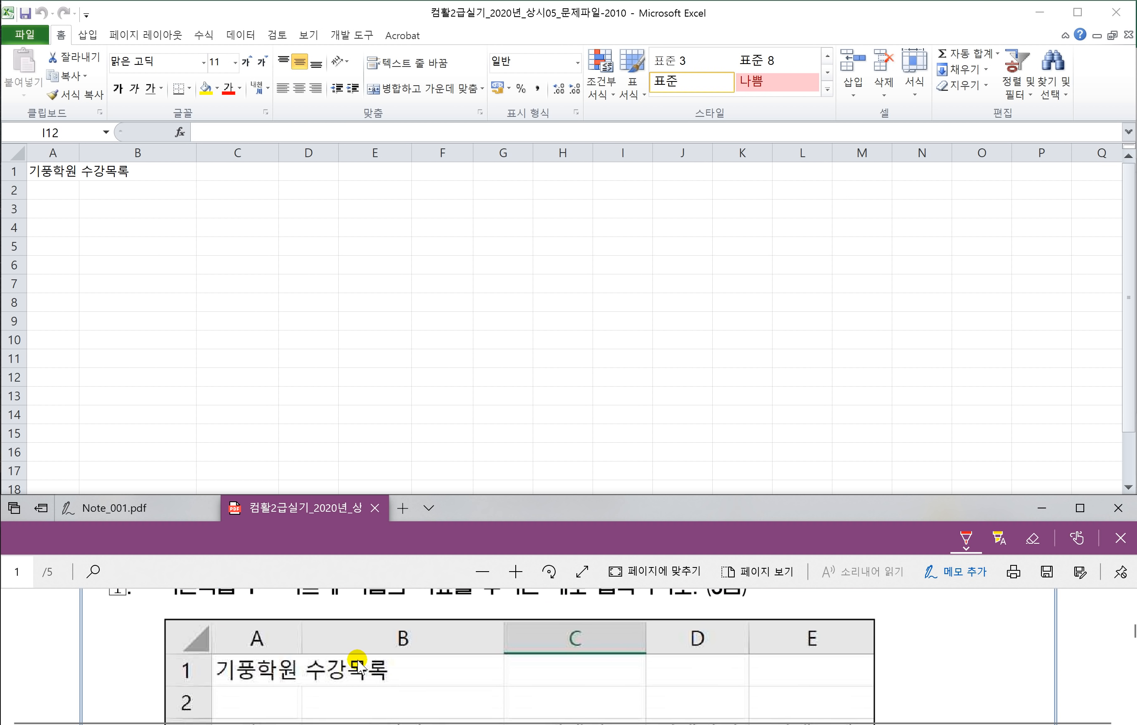
scroll(367, 658, down, 5)
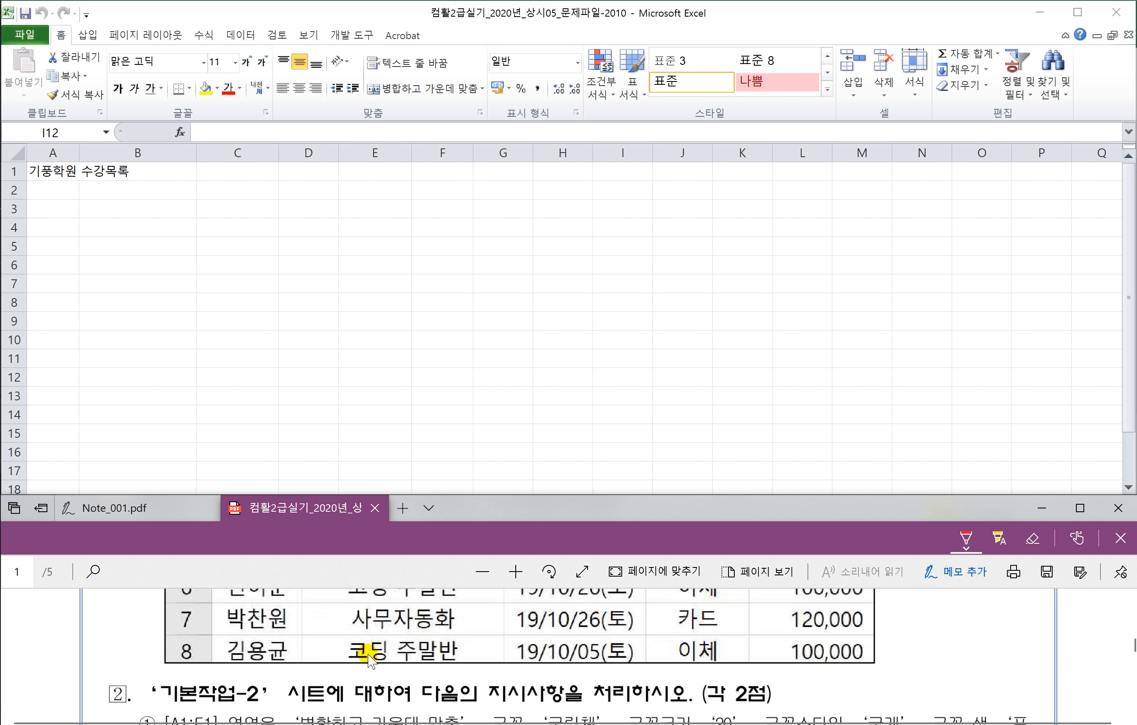
click(279, 492)
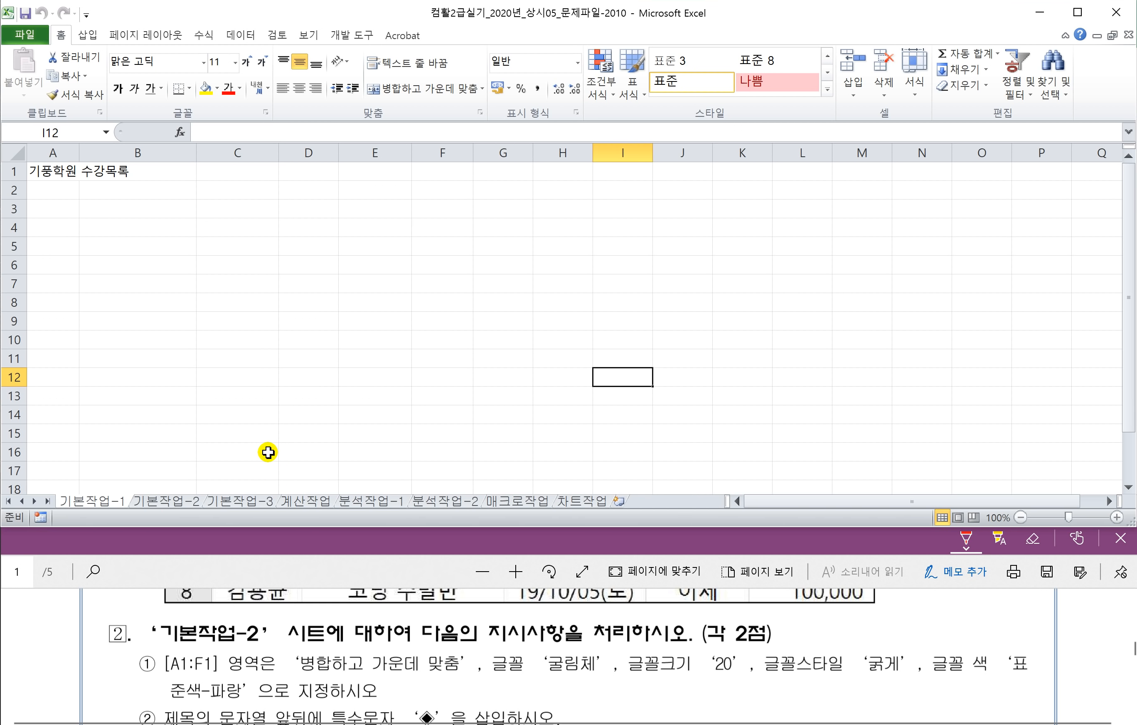
Step: On the 기본작업-2 sheet, merge and centre A1:F1 for the 기풍컴퓨터학원 등록카드 title
click(165, 501)
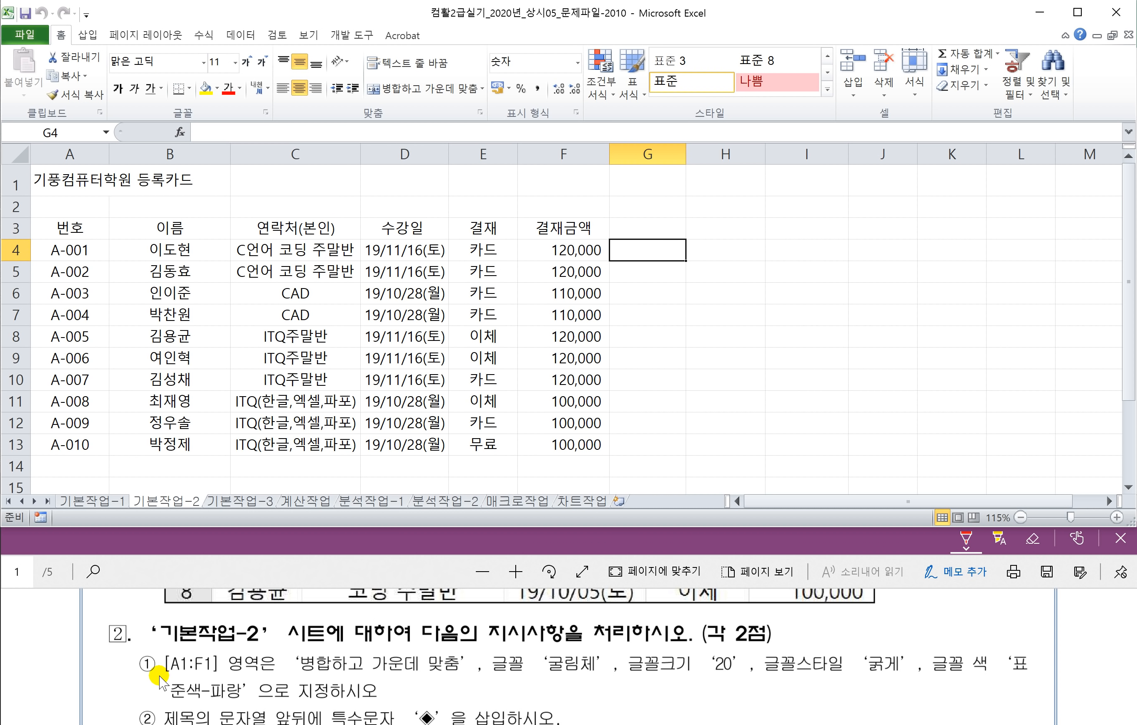
drag(165, 678, 460, 679)
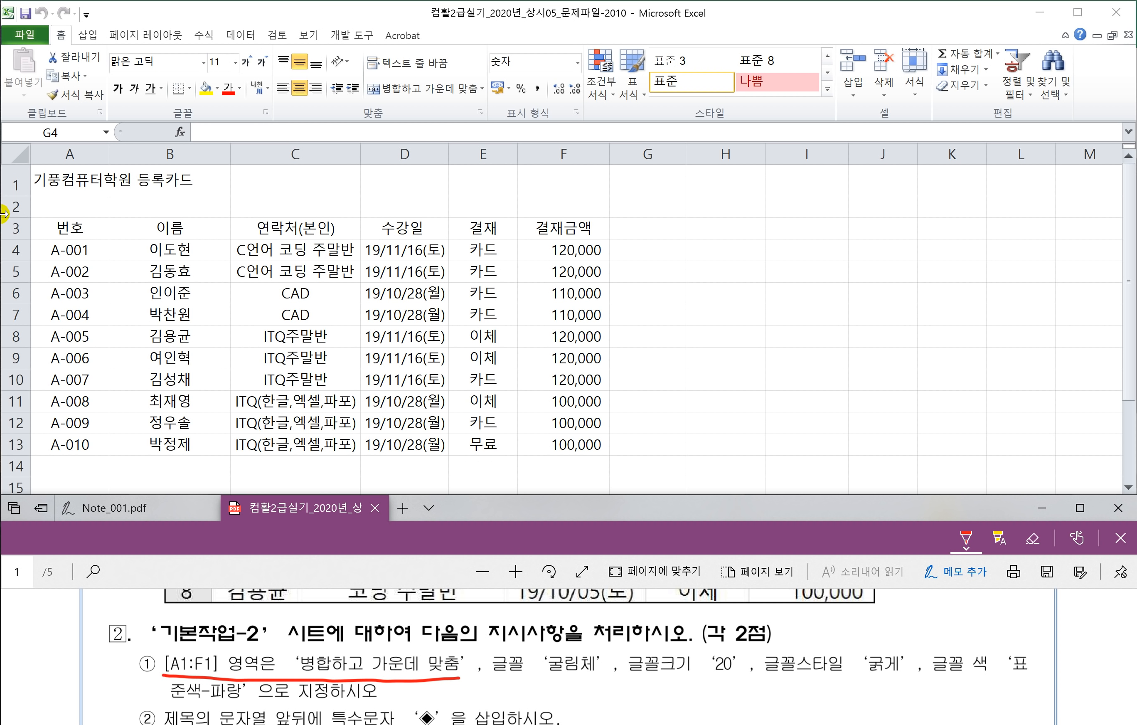
click(73, 178)
drag(73, 178, 541, 173)
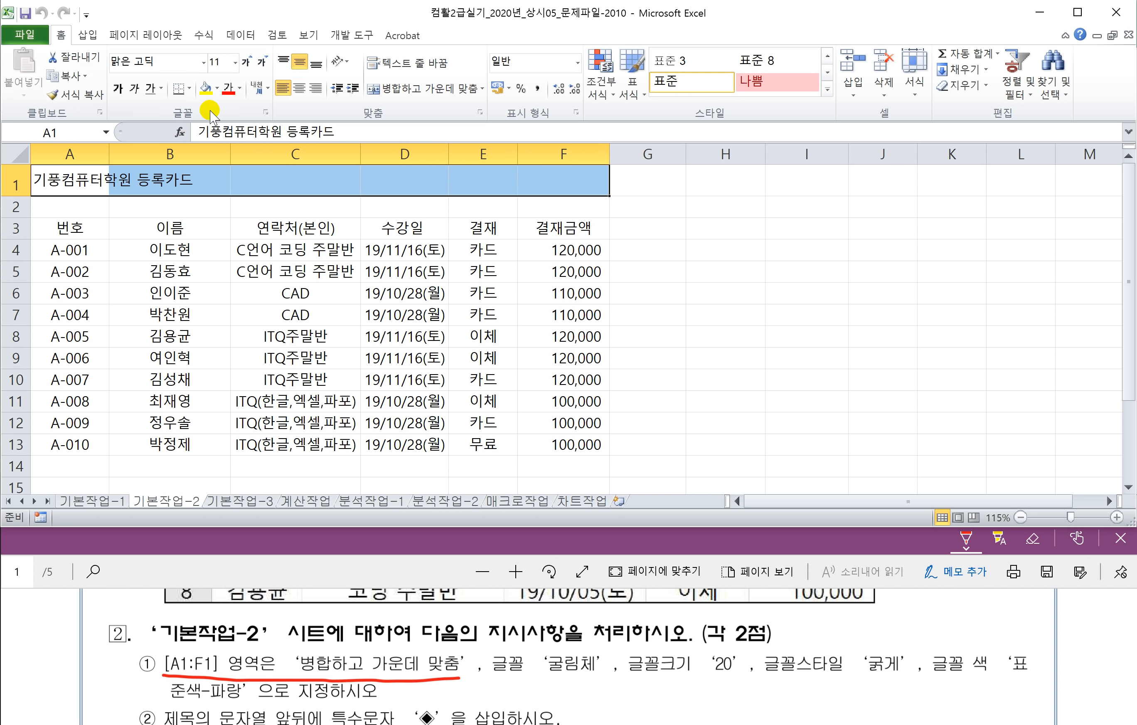
click(427, 90)
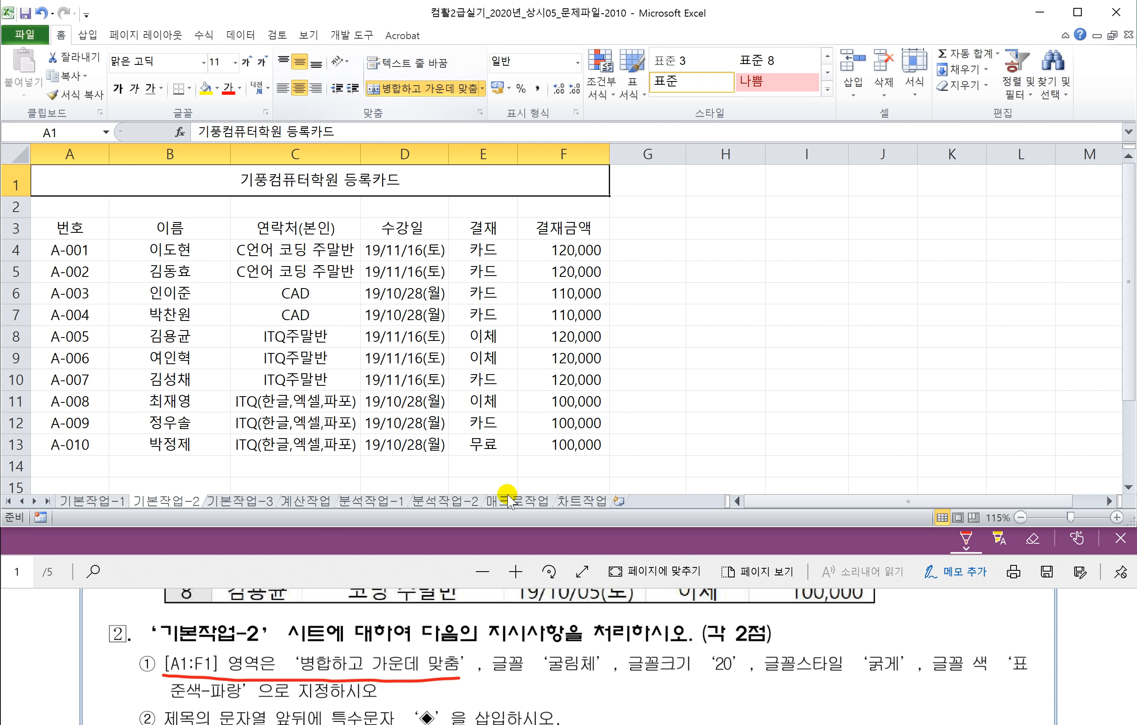
drag(492, 677, 588, 673)
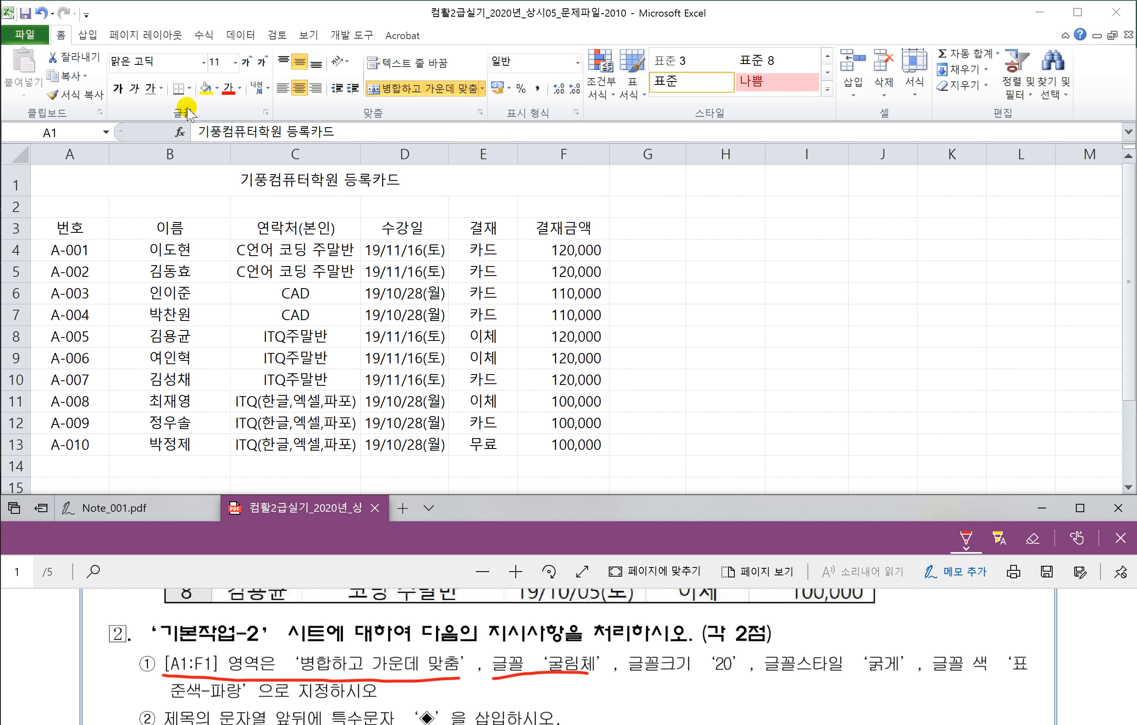
Step: Set the title font to 굴림체 at size 20
click(204, 68)
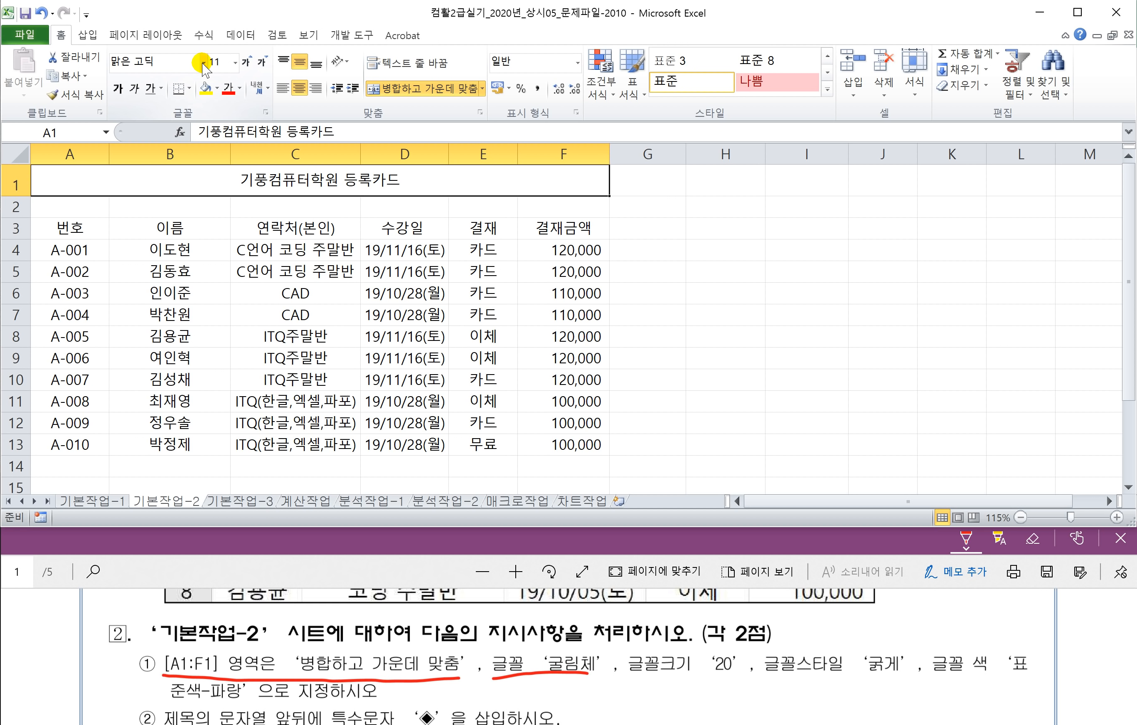
click(204, 67)
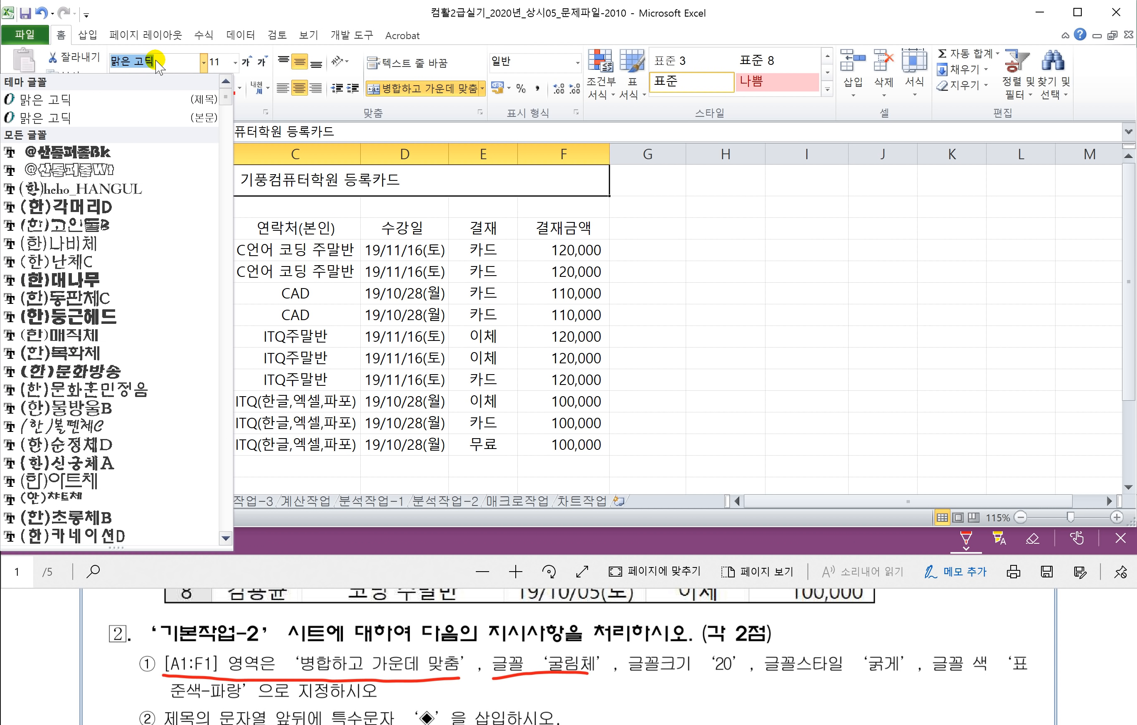
text(굴림체)
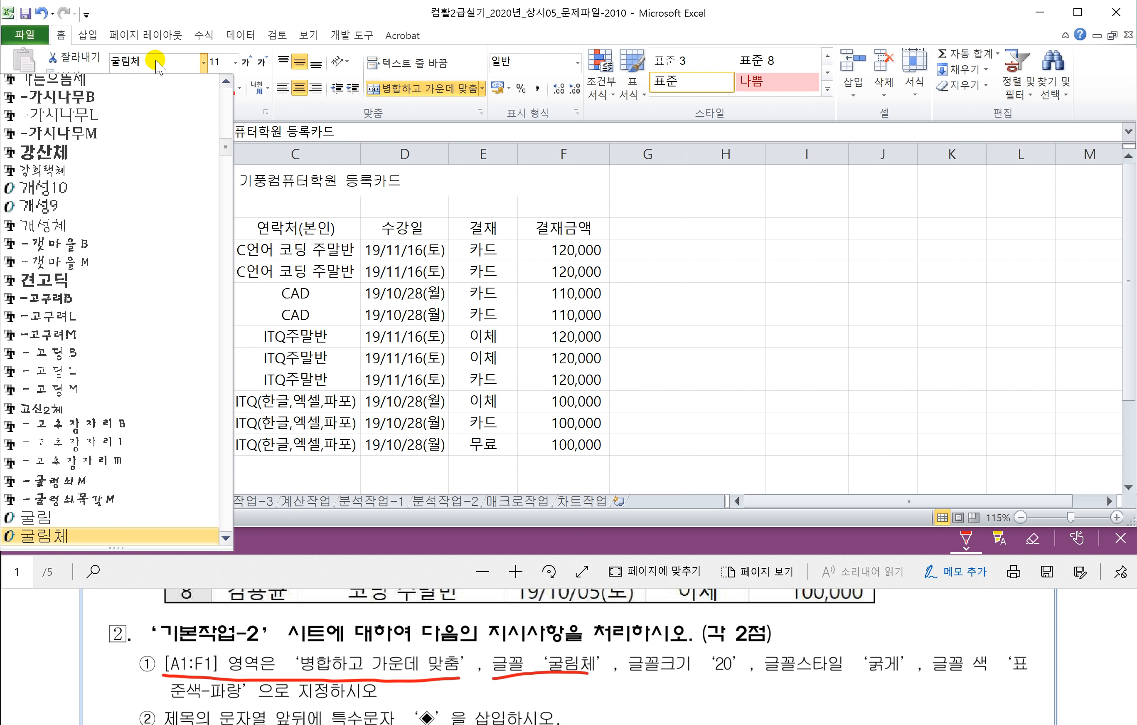
key(Return)
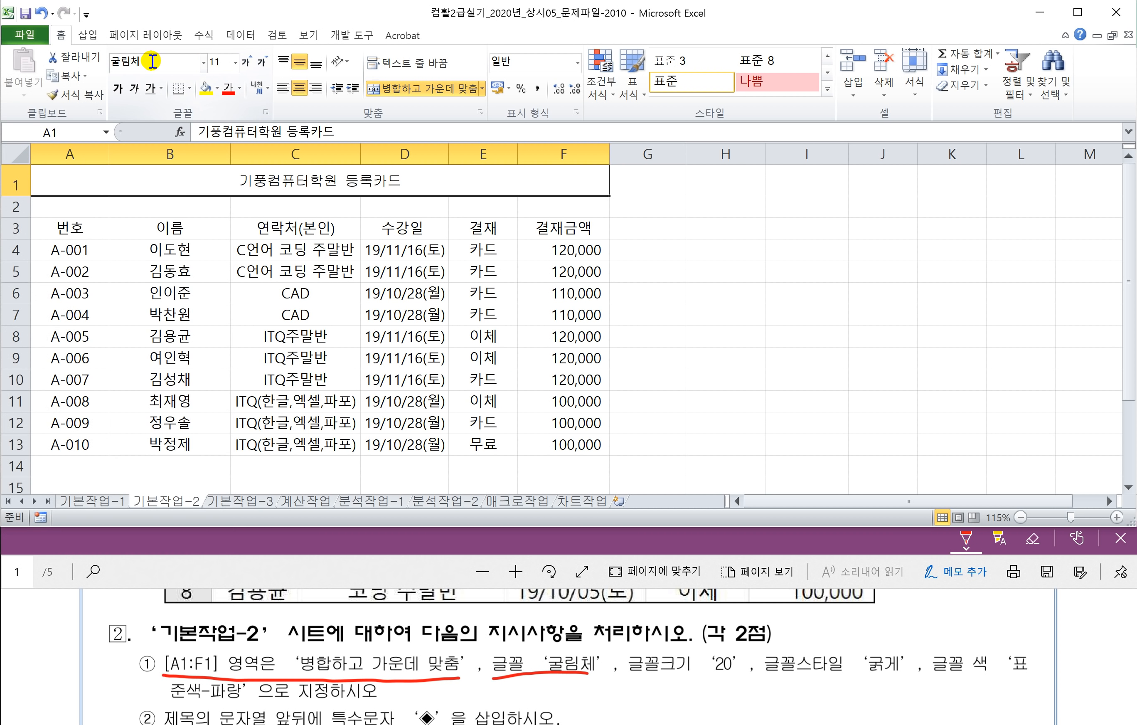
drag(630, 678, 734, 678)
click(236, 62)
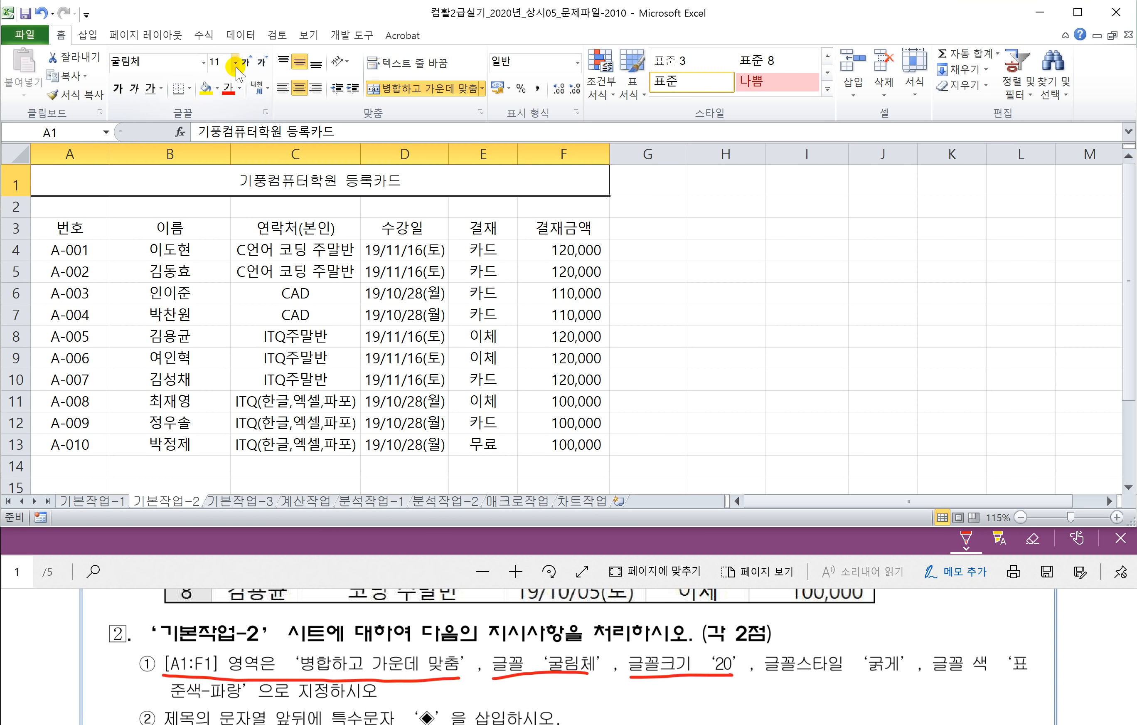
click(236, 62)
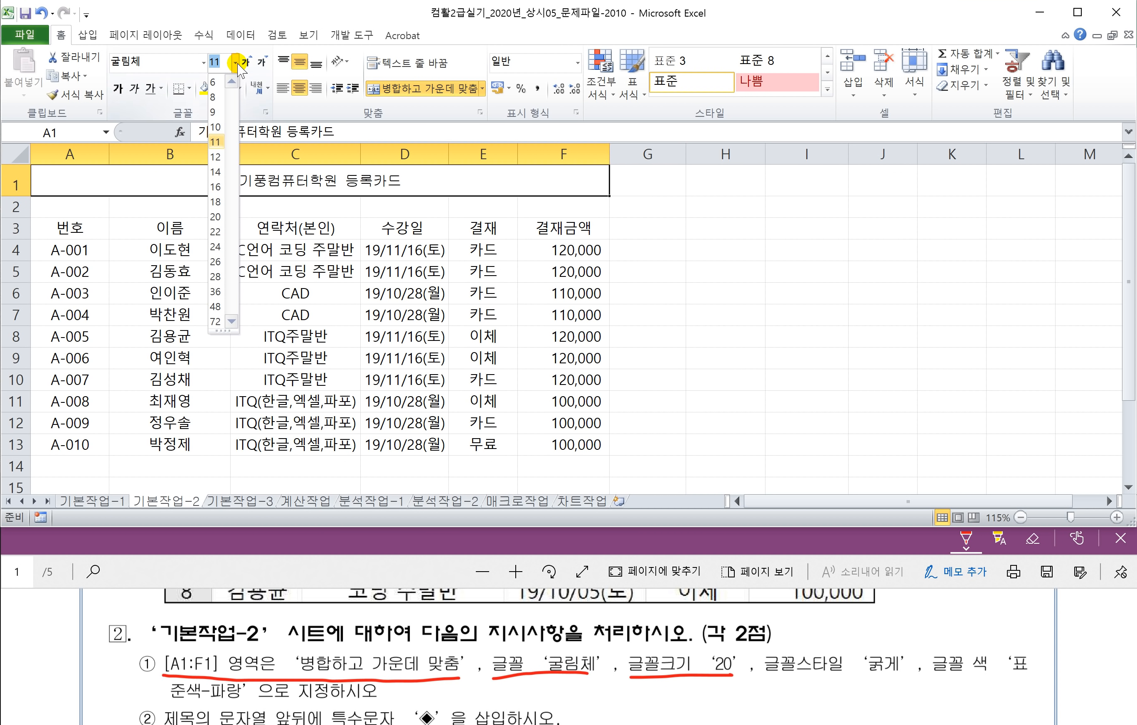
click(216, 218)
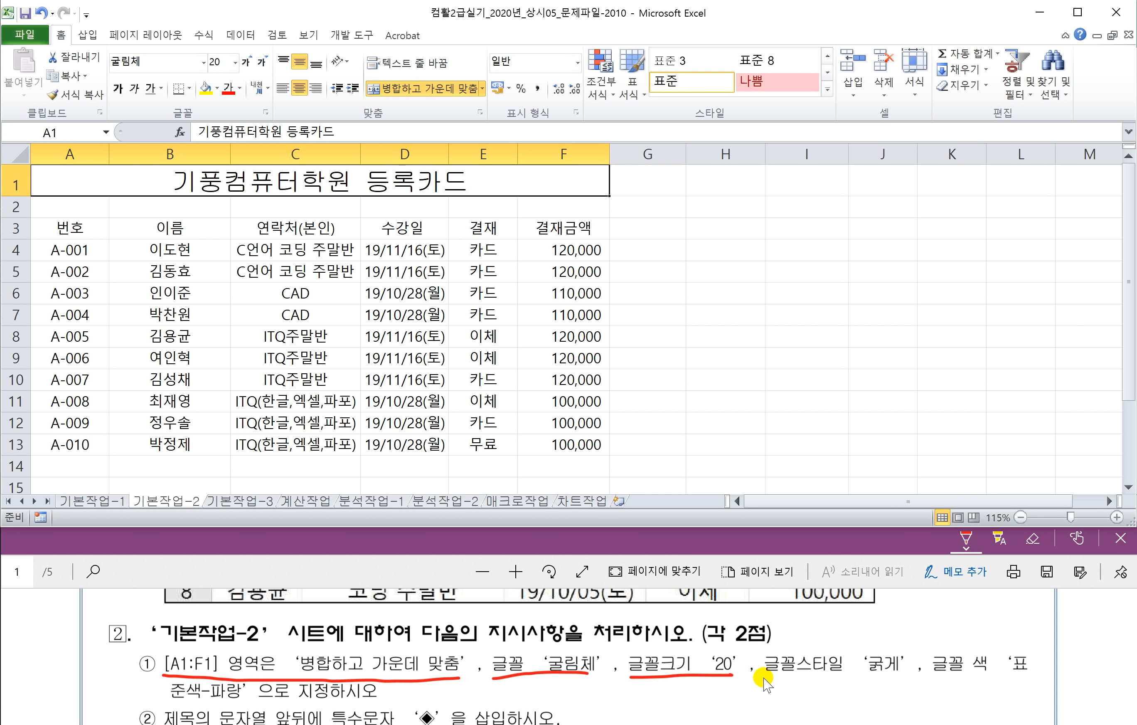
Step: Make the title bold and colour it standard blue
drag(764, 676, 893, 676)
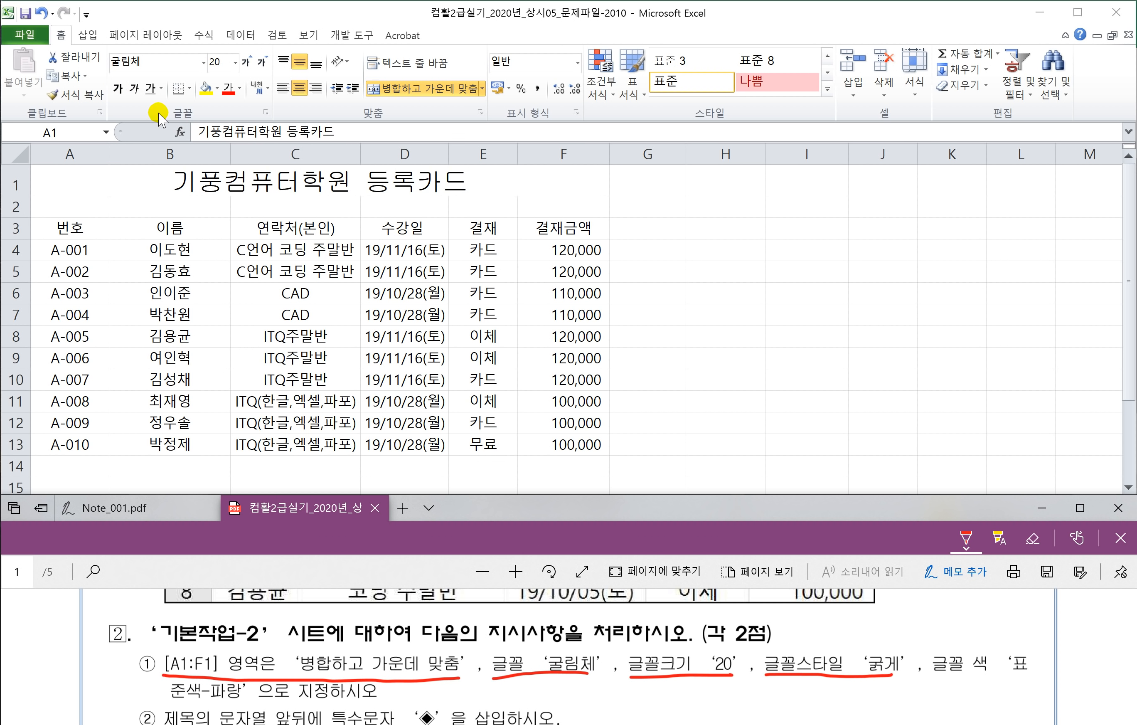
click(120, 93)
click(120, 90)
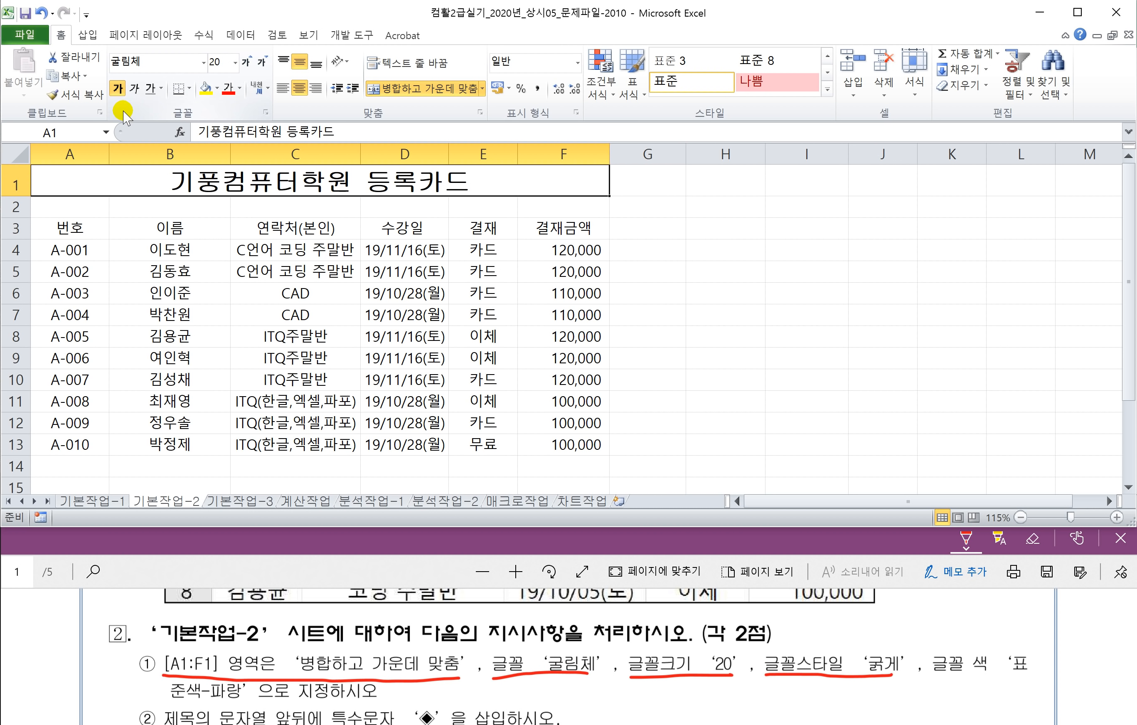
drag(938, 681, 1028, 673)
drag(163, 702, 242, 701)
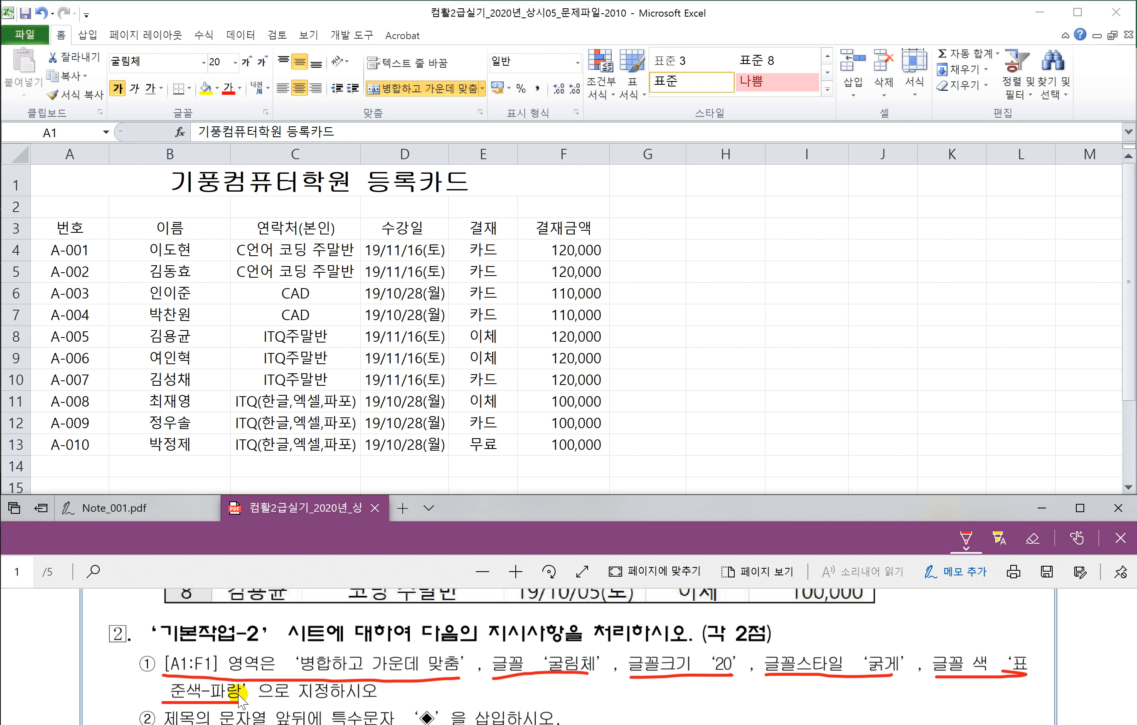
click(240, 96)
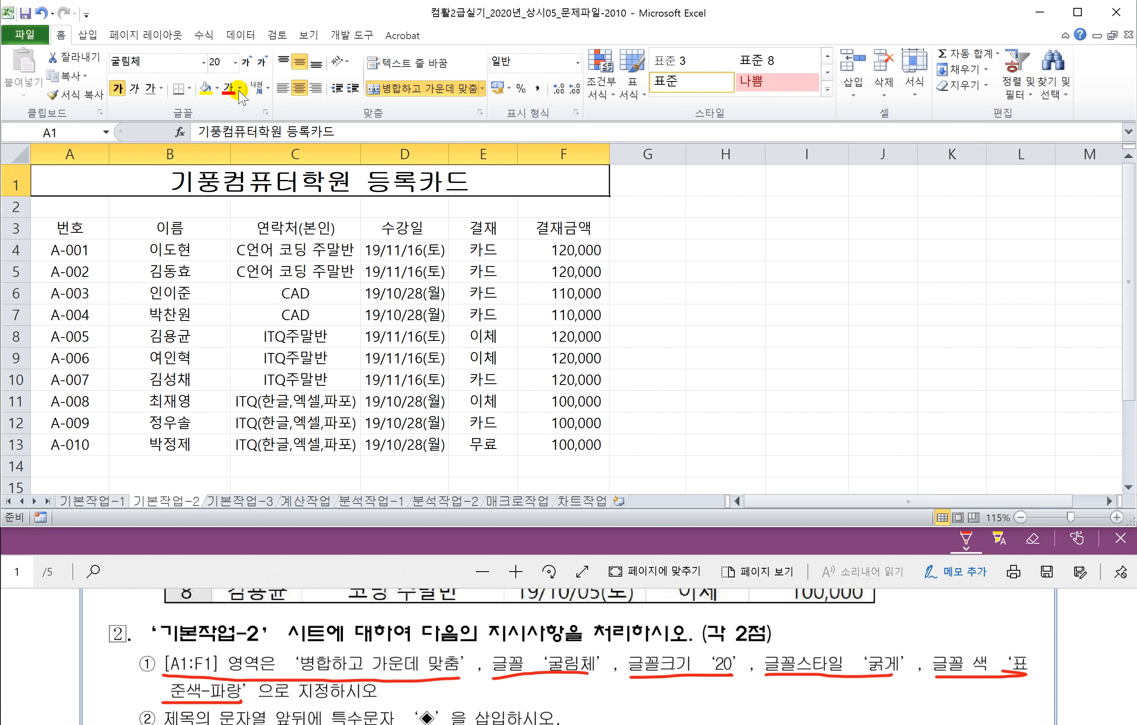
click(240, 89)
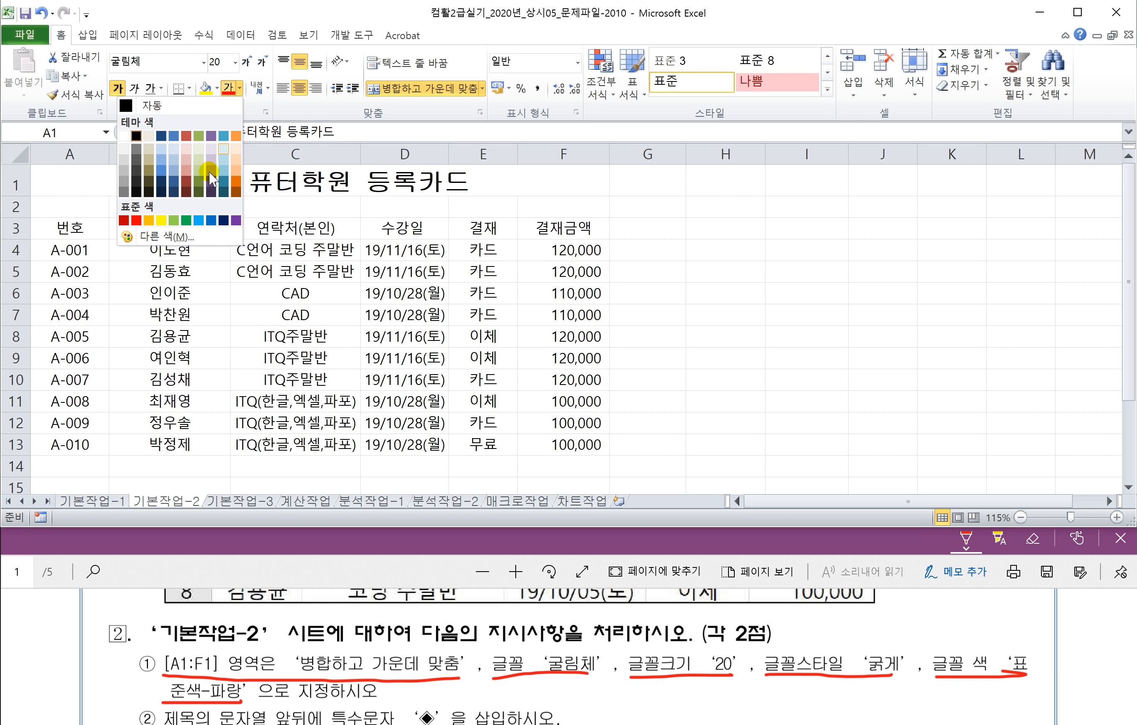
click(211, 220)
click(143, 573)
scroll(191, 715, down, 1)
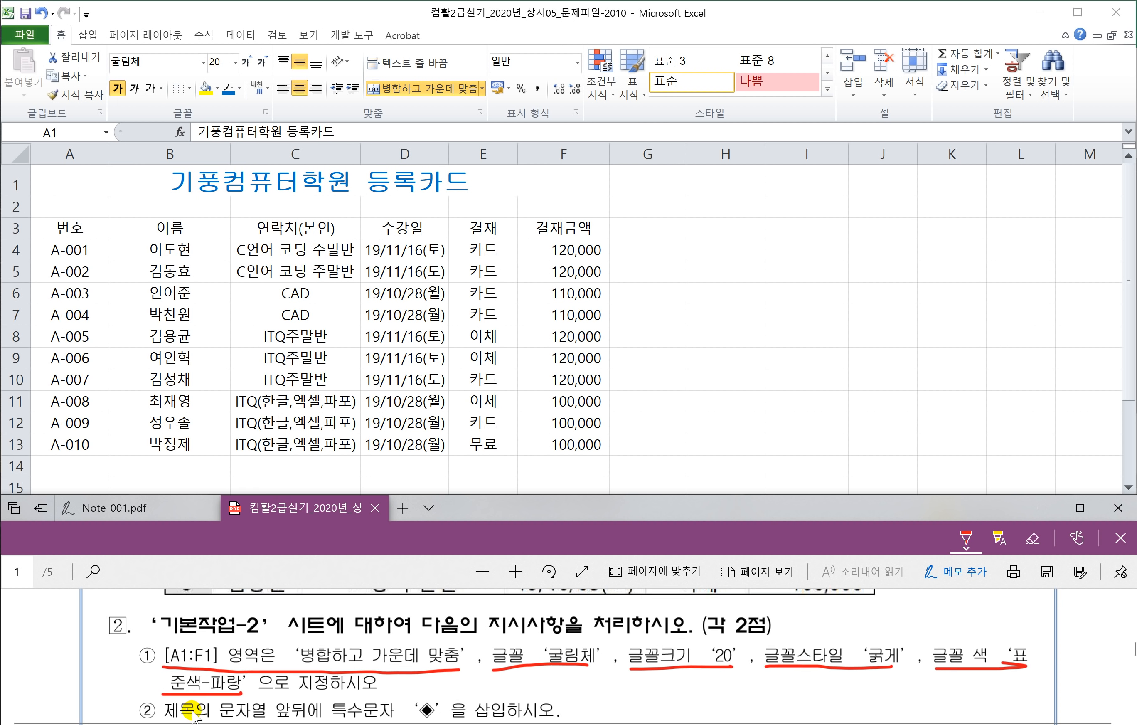
scroll(191, 714, down, 1)
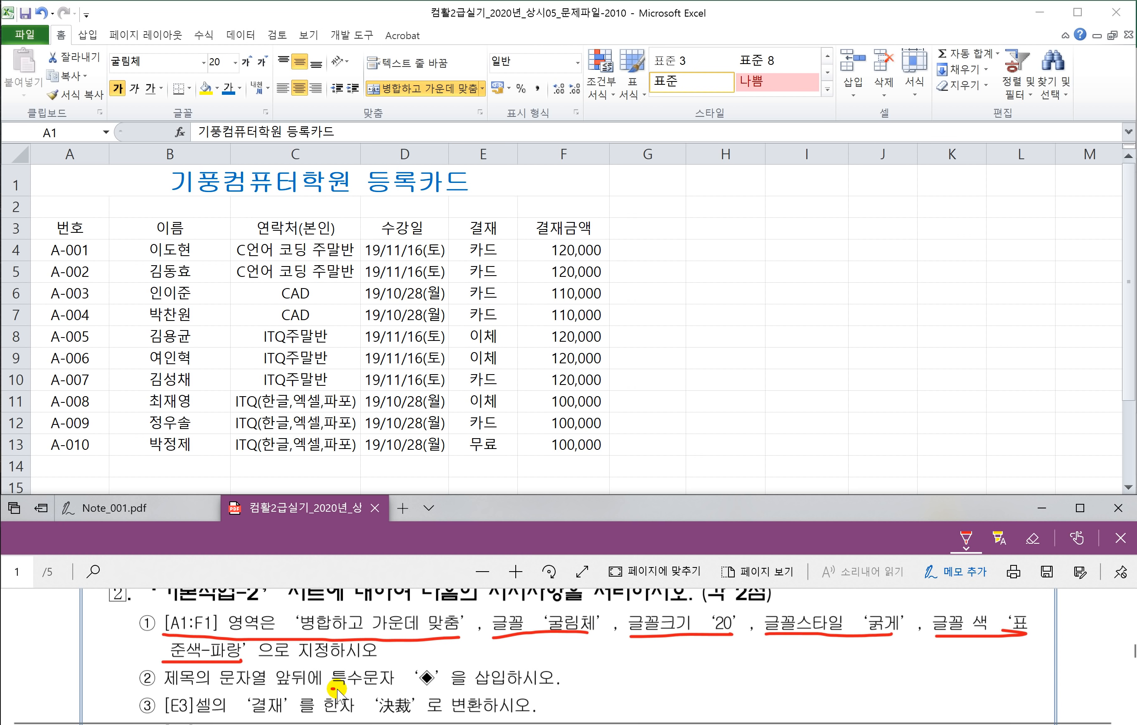
Step: Insert a ◆ symbol at the start of the A1 title using ㅁ and 한자
drag(334, 688, 443, 688)
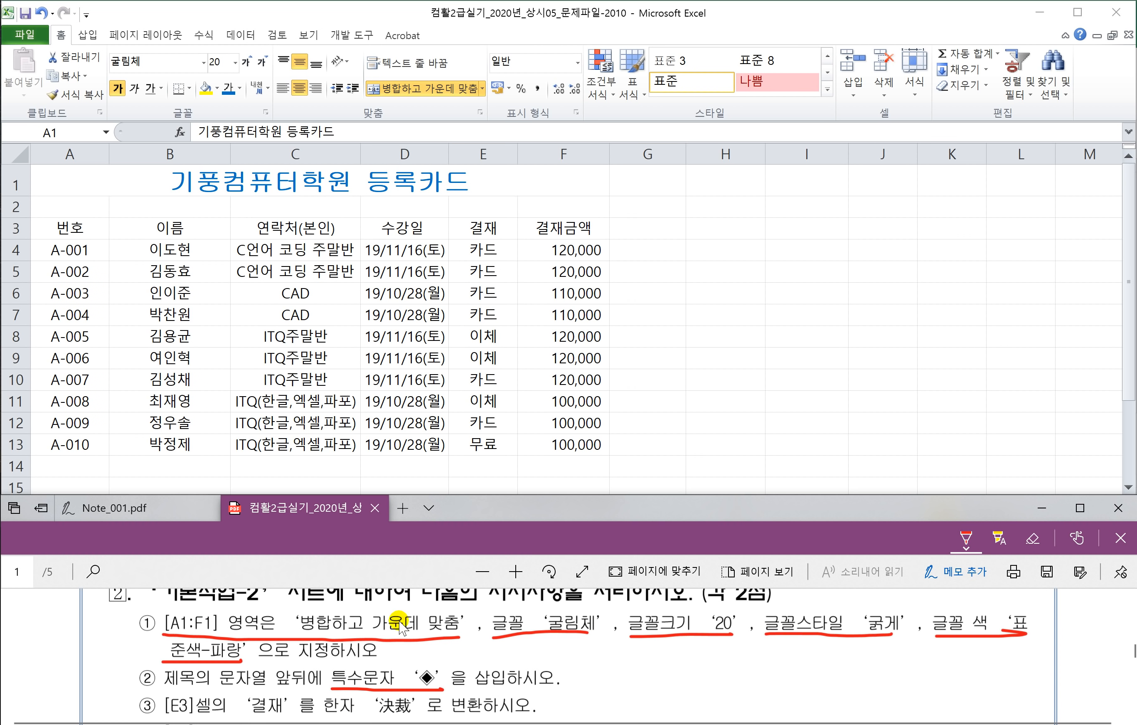
click(180, 180)
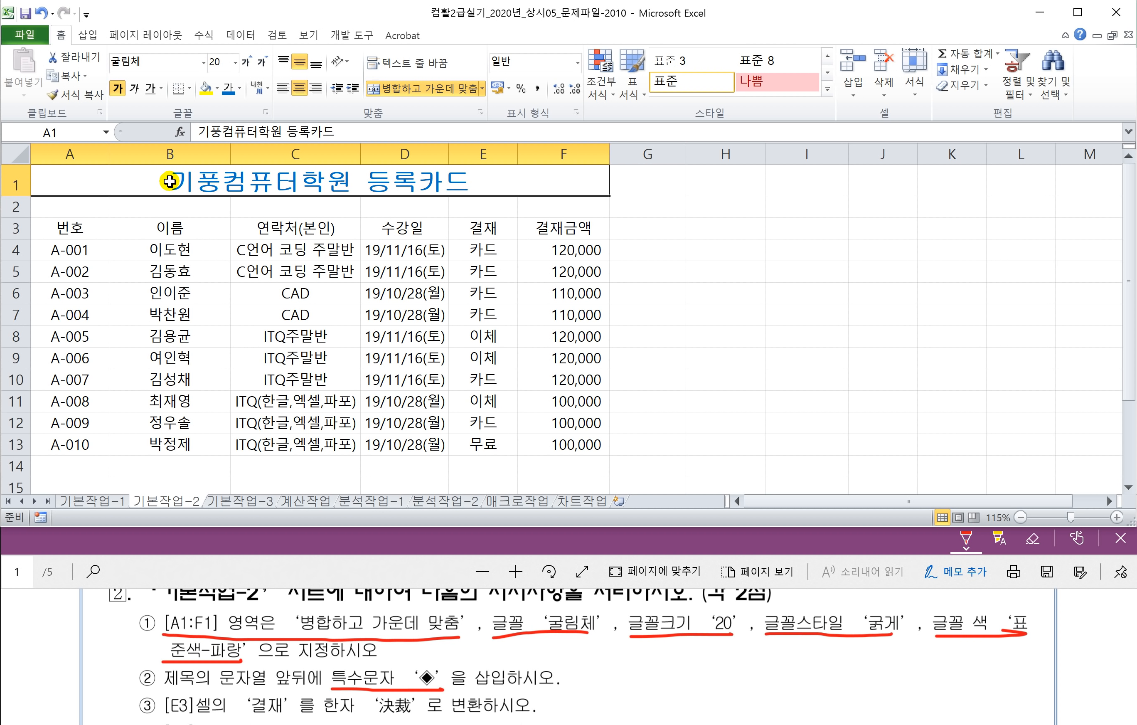
double_click(170, 181)
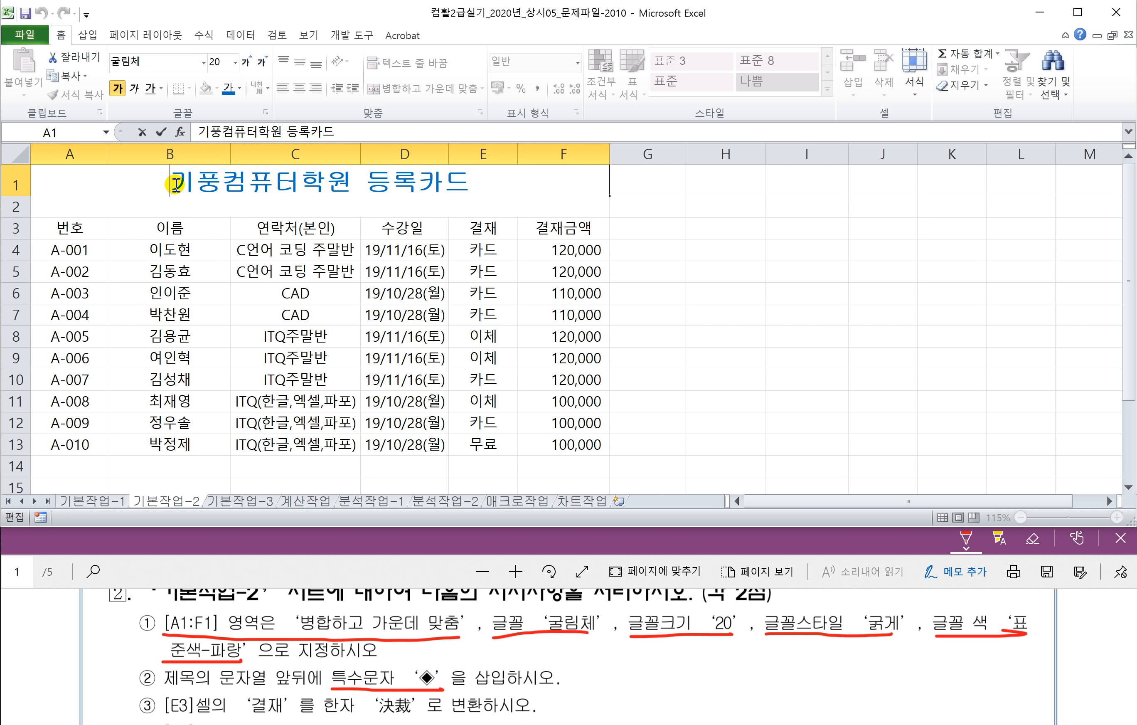
text(ㅁ)
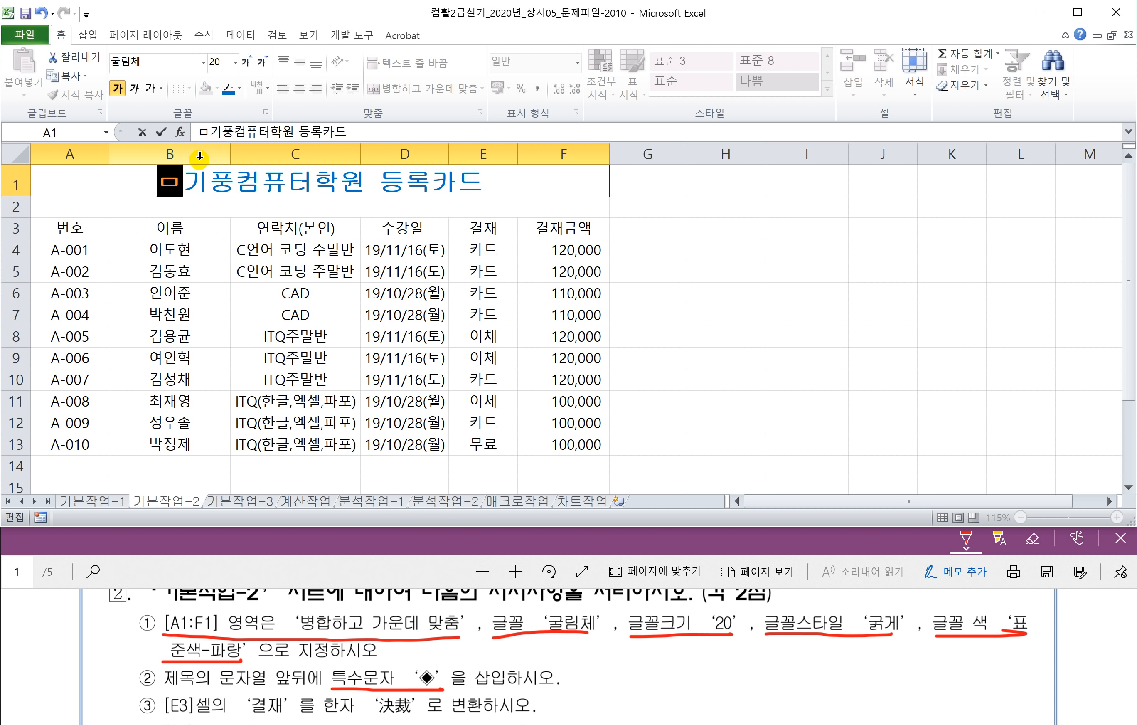
key(Hangul_Hanja)
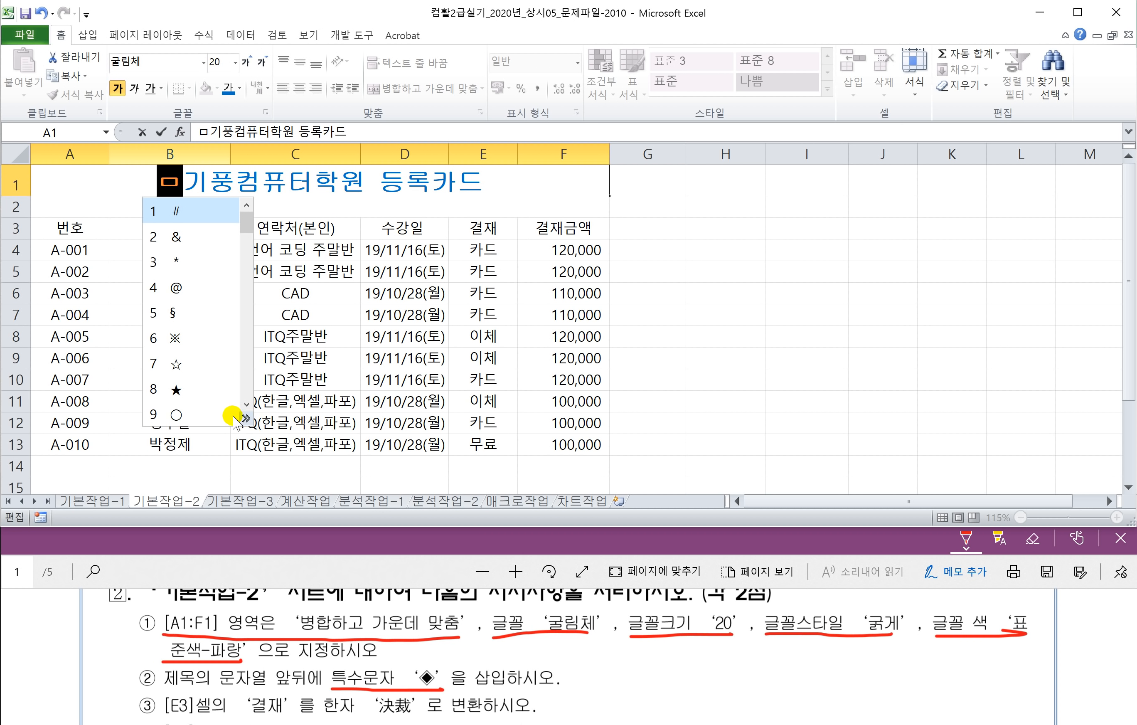
click(245, 419)
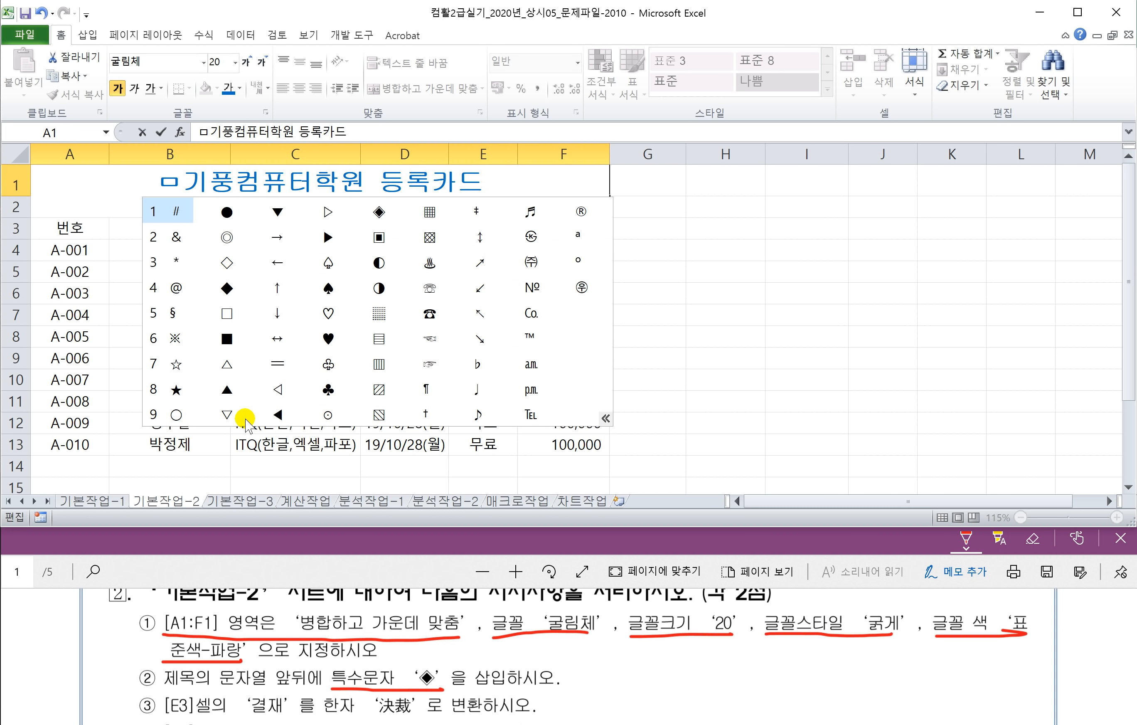
click(380, 214)
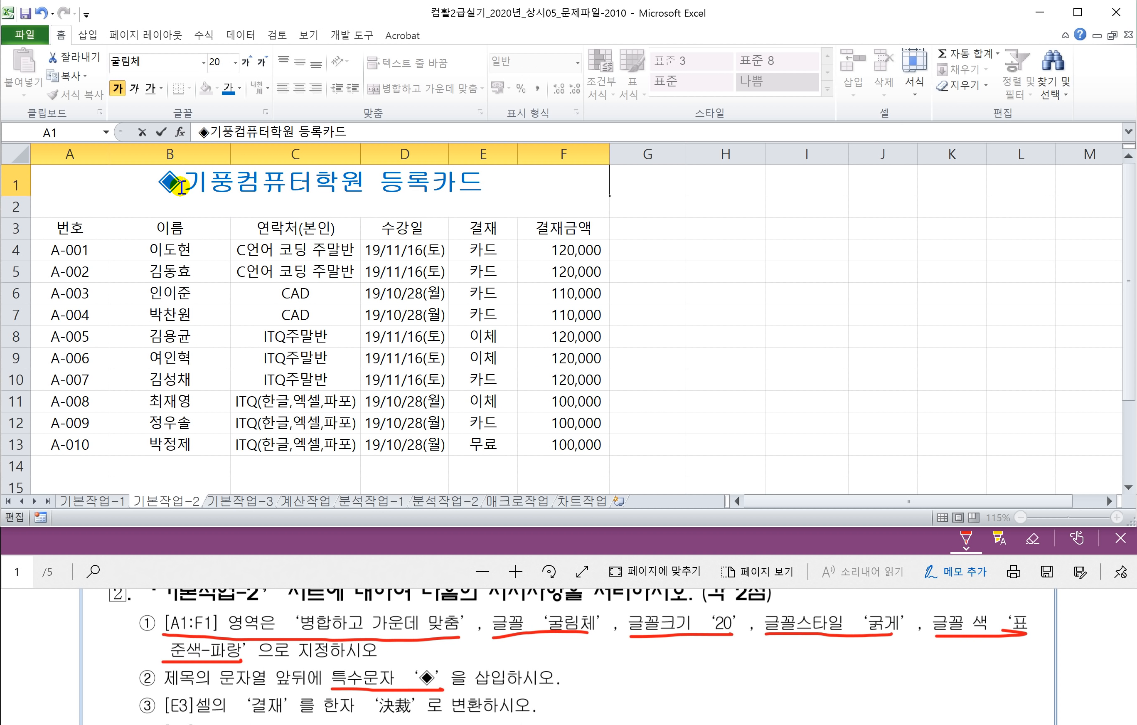
Step: Add another ◆ at the end of the title and commit the entry
click(484, 181)
text(ㅁ)
key(Hangul_Hanja)
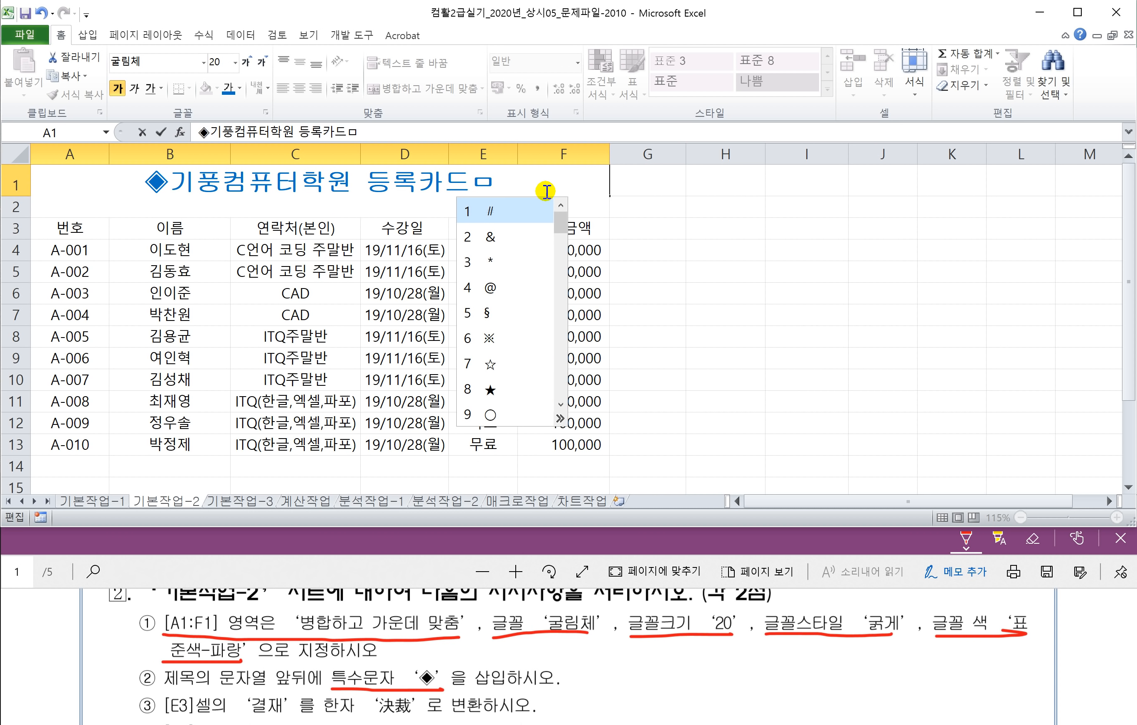
click(561, 419)
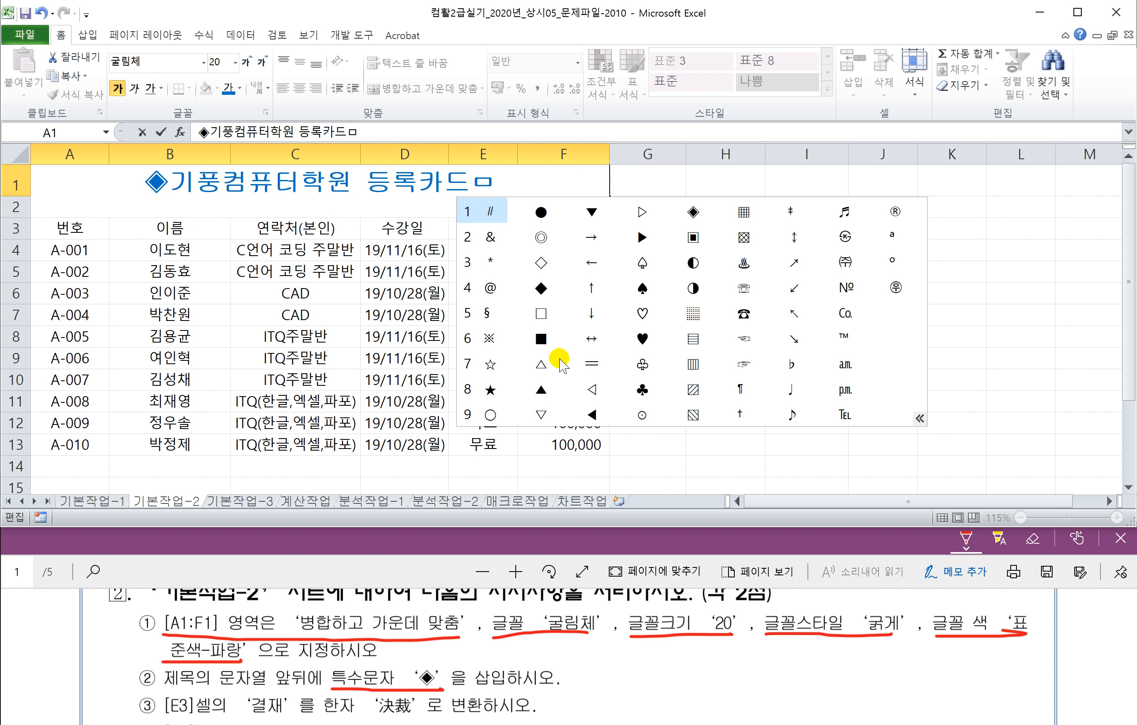
click(693, 212)
key(Return)
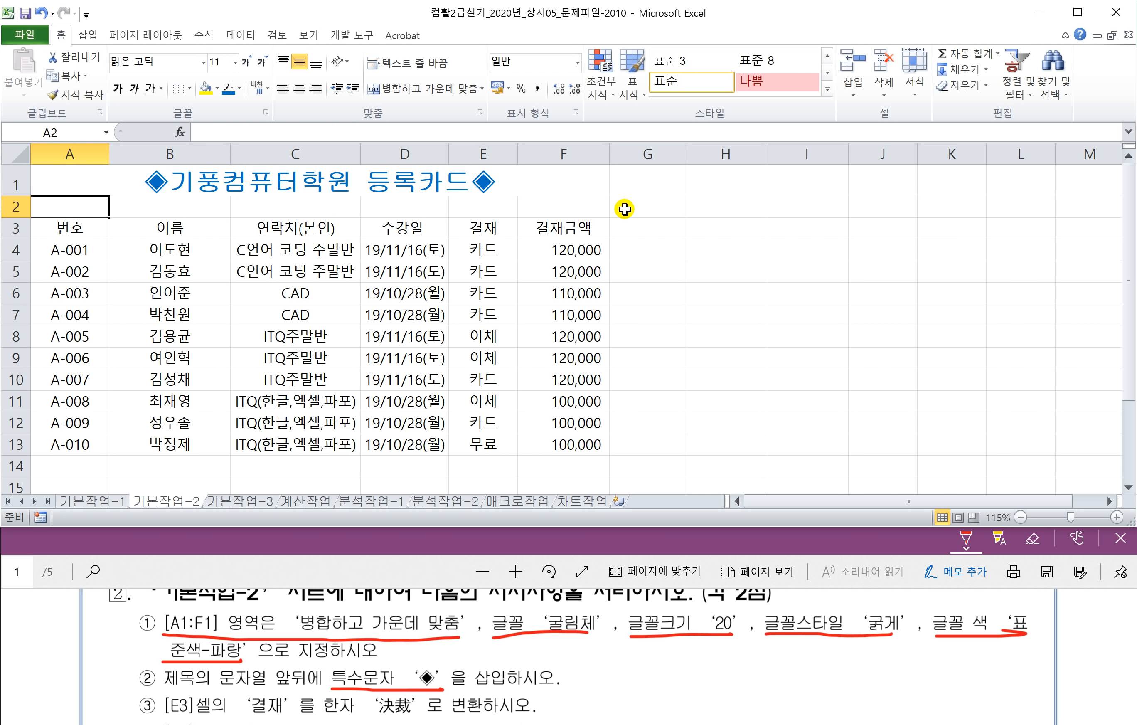
Step: Edit cell E3 and select the word 결재
click(240, 565)
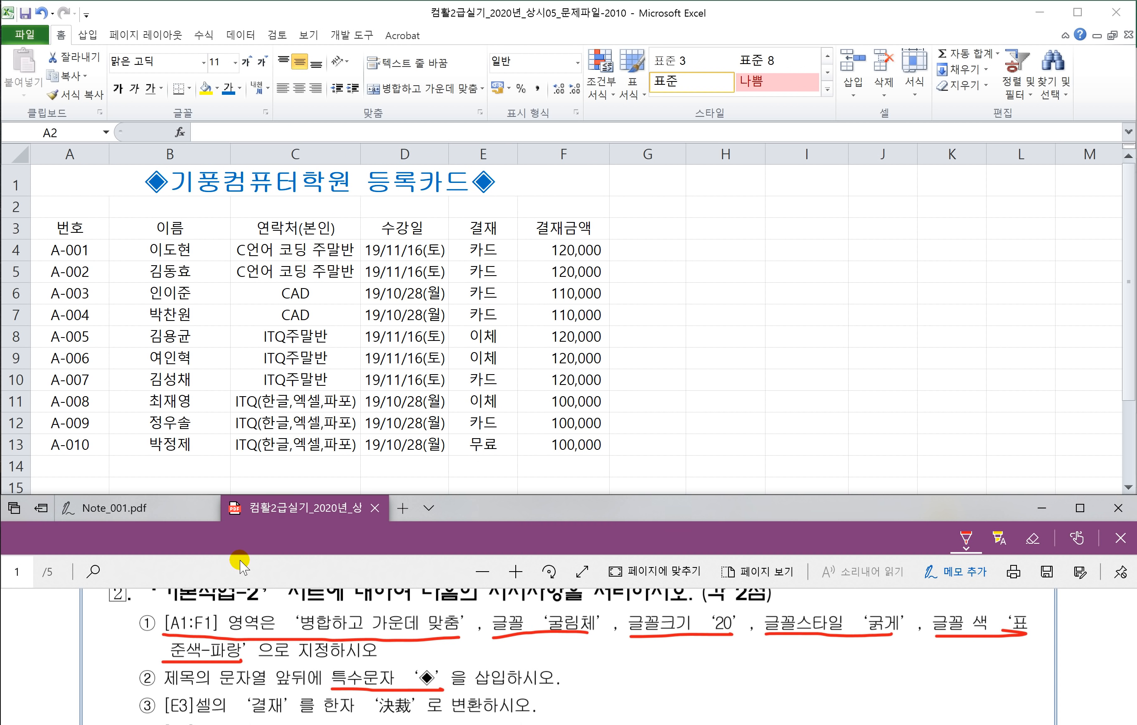
scroll(252, 603, down, 2)
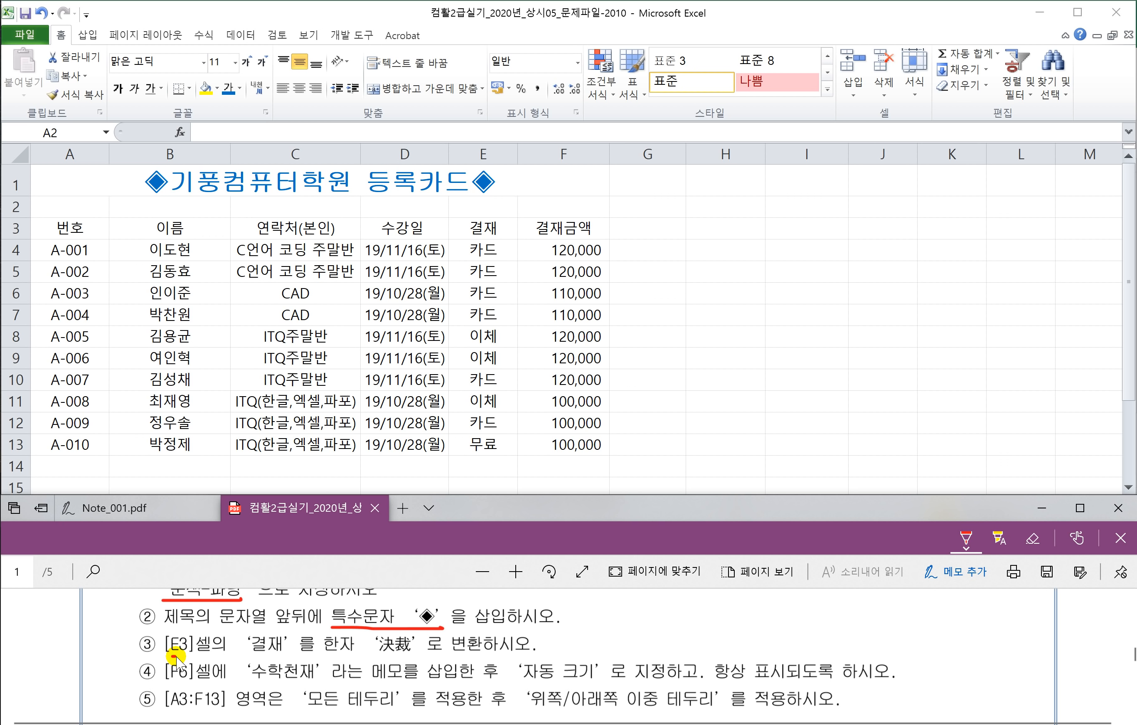
drag(180, 657, 521, 657)
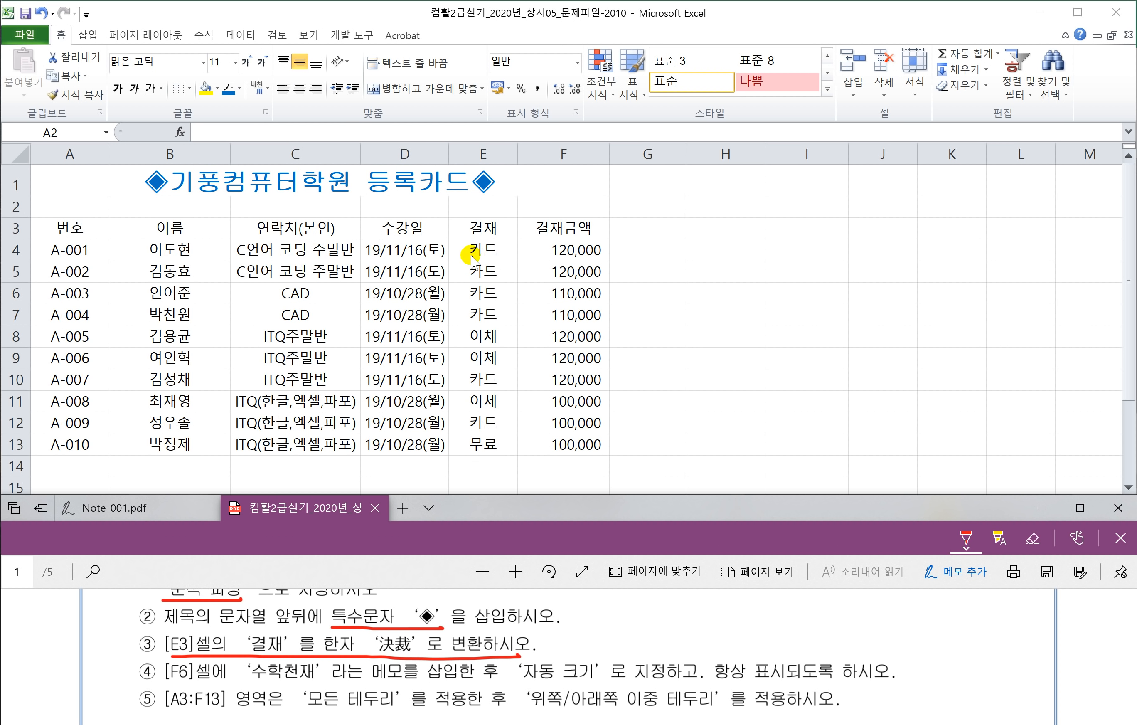
click(487, 228)
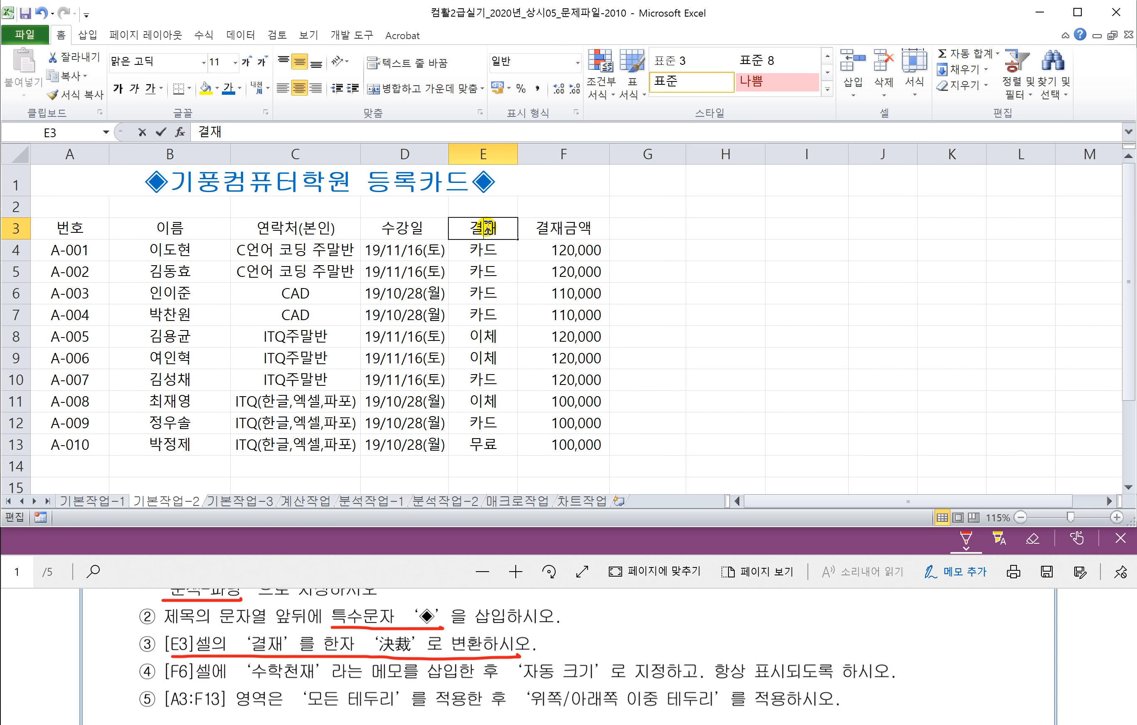
double_click(486, 227)
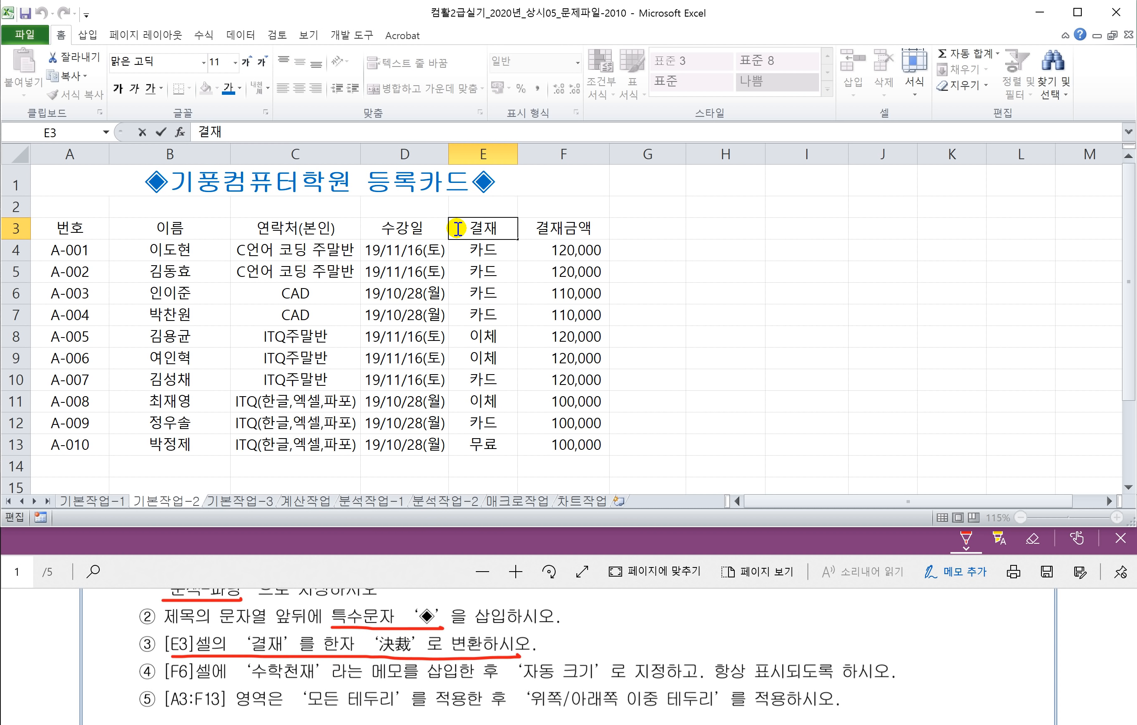
drag(467, 228, 506, 229)
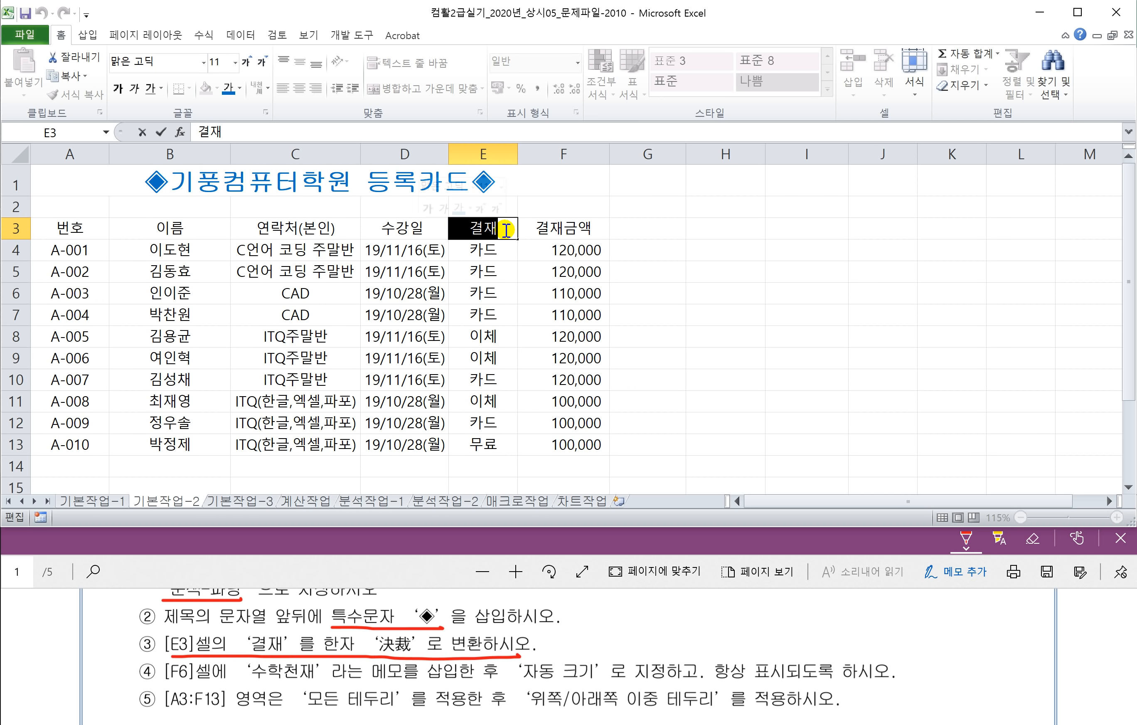
click(500, 230)
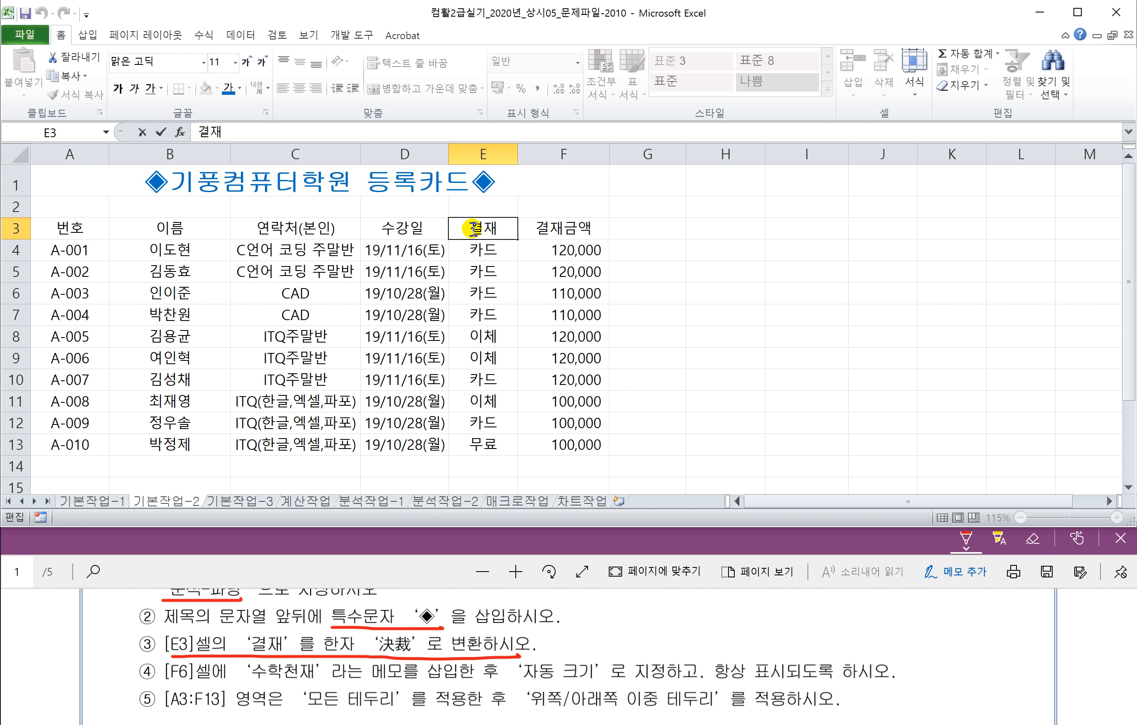
drag(473, 229, 504, 231)
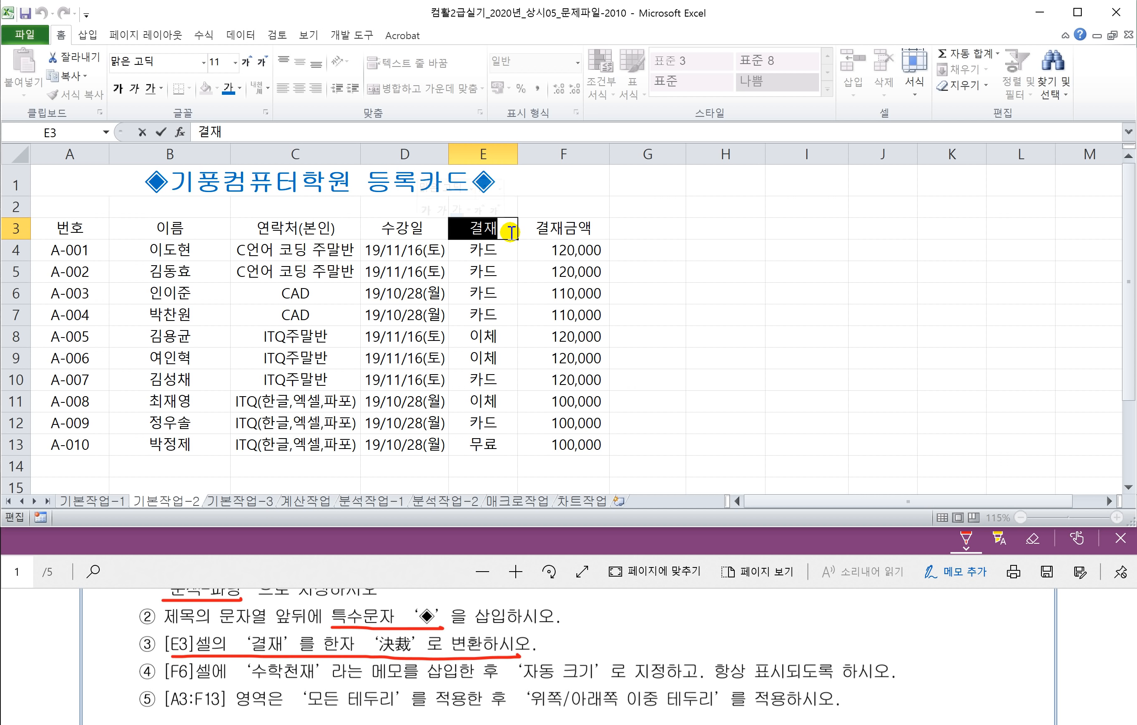
Step: Convert 결재 to the Hanja 決裁 and commit it
key(Hangul_Hanja)
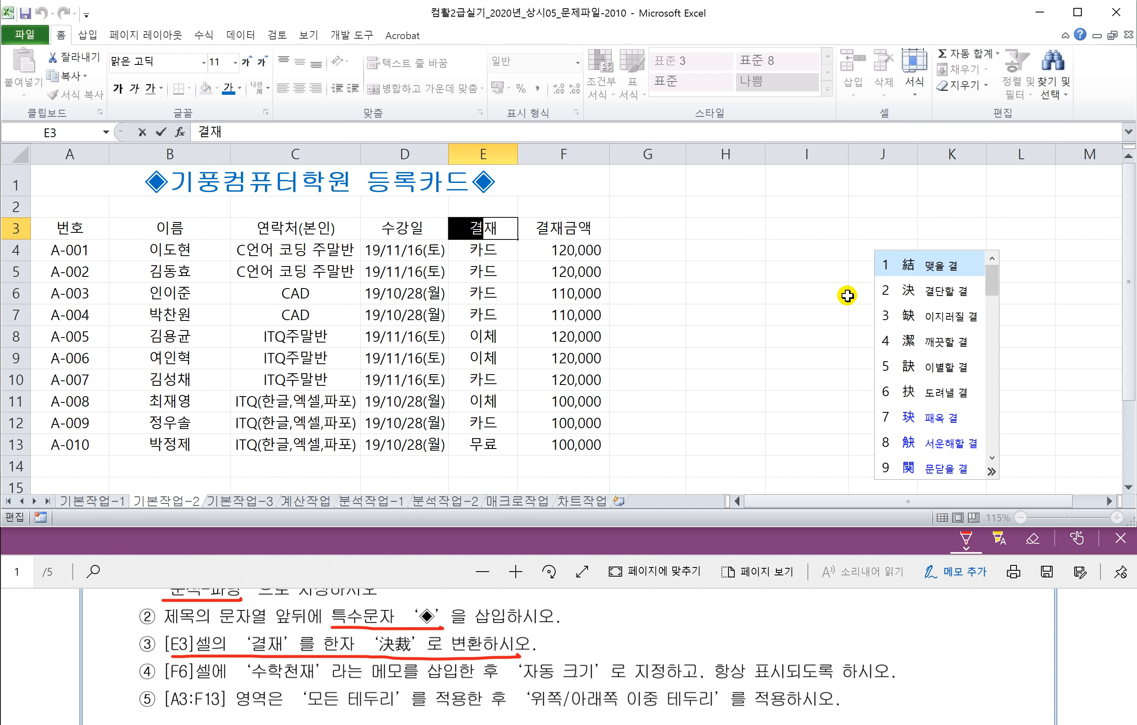
click(944, 301)
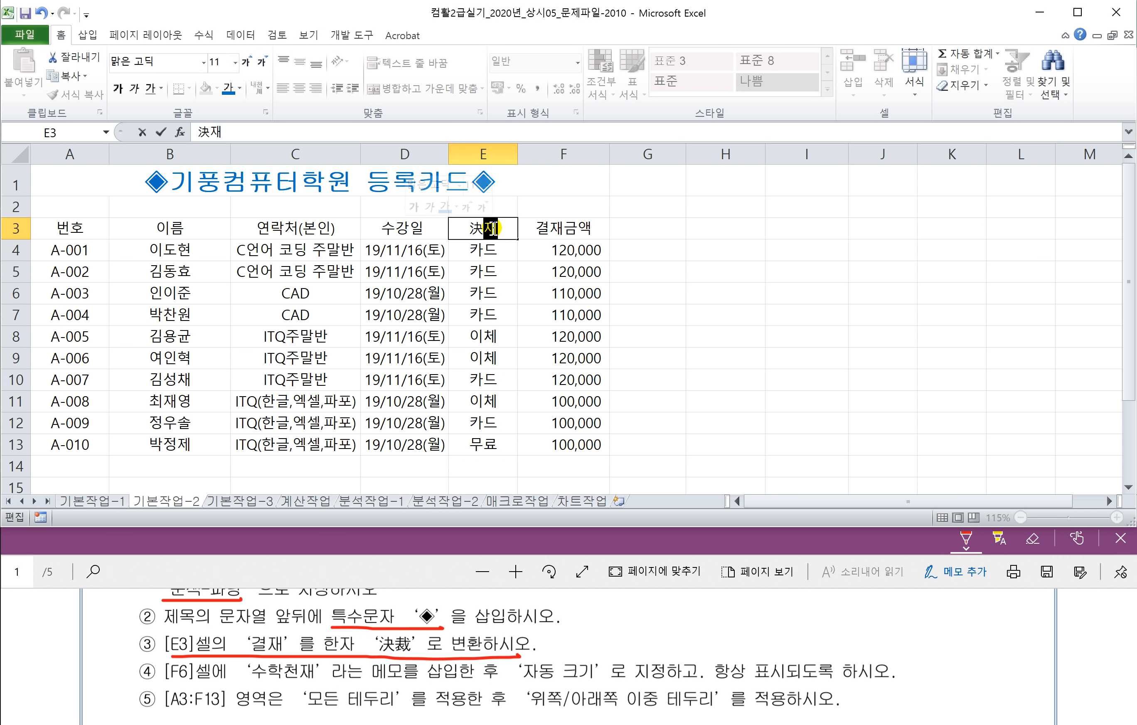
key(Hangul_Hanja)
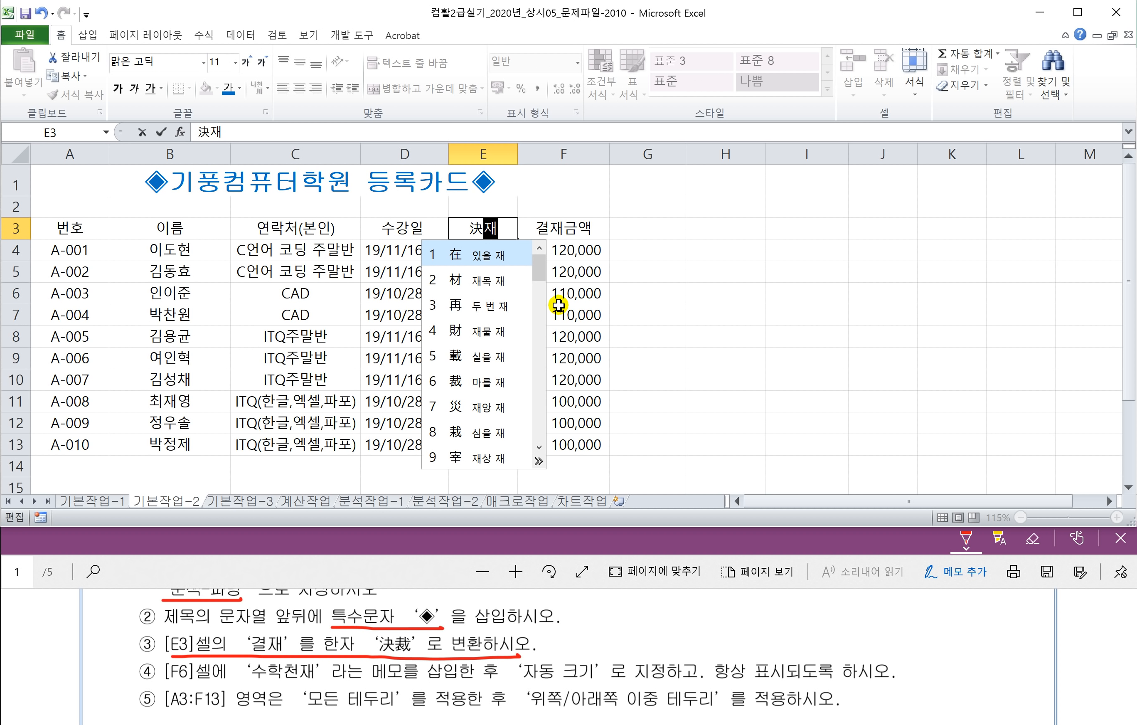
click(470, 385)
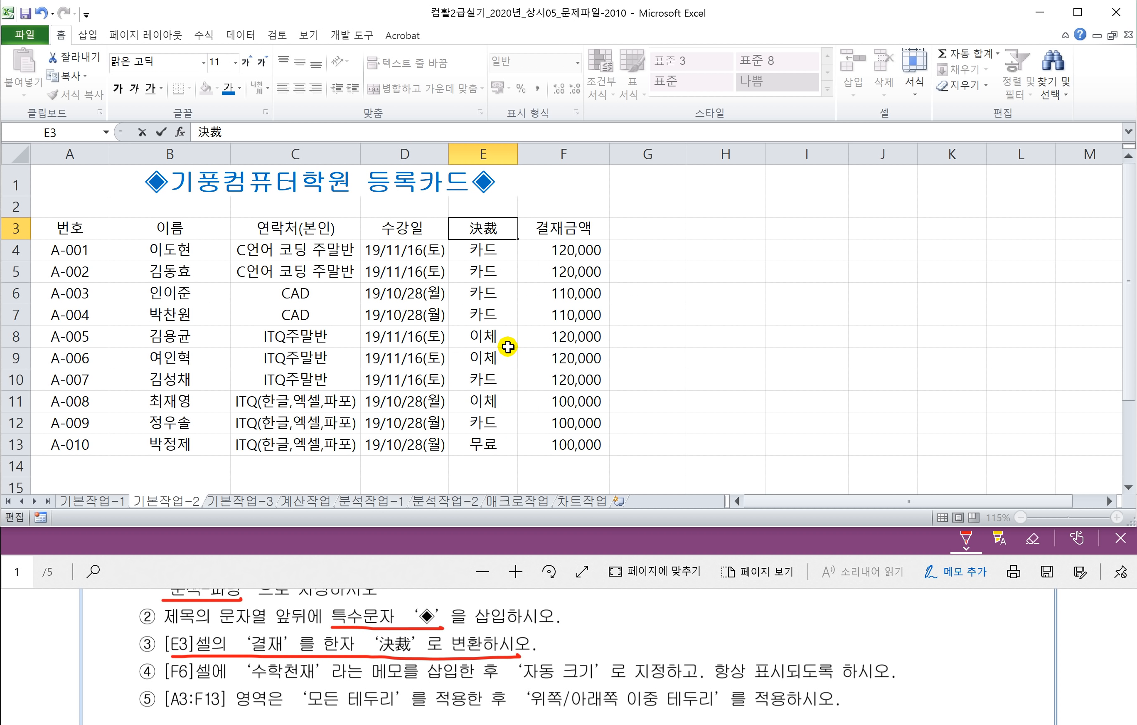
key(Return)
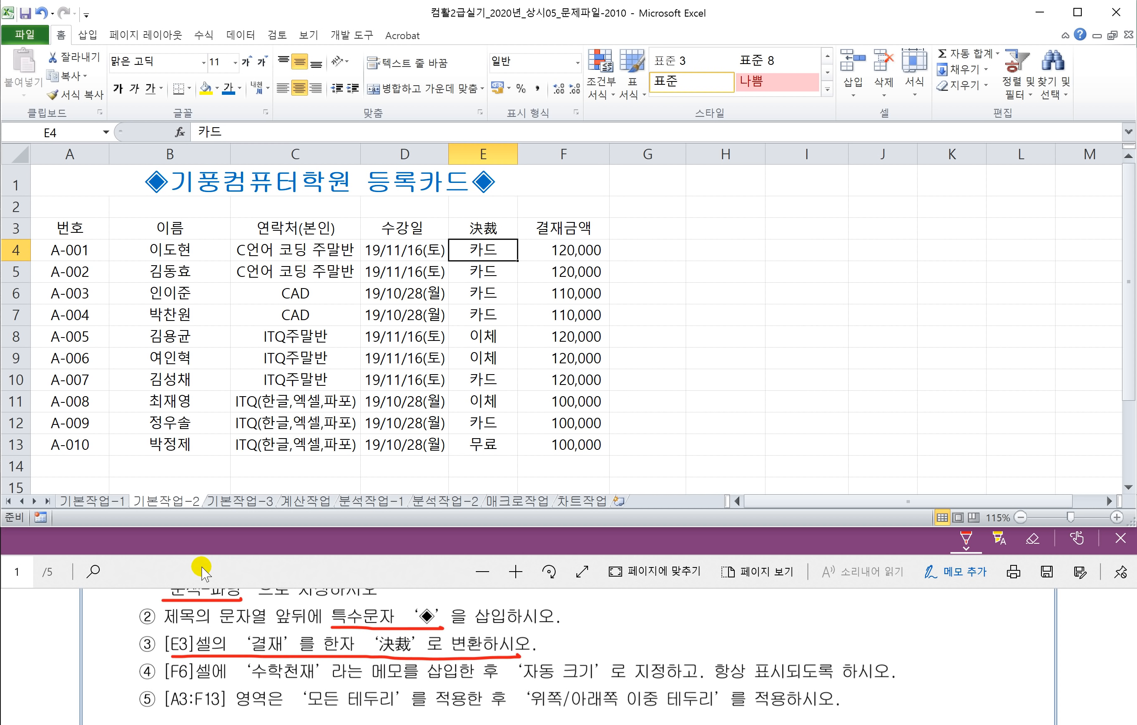
Step: Select cell F6 and insert a new memo from the 검토 tab
click(205, 616)
scroll(195, 621, down, 1)
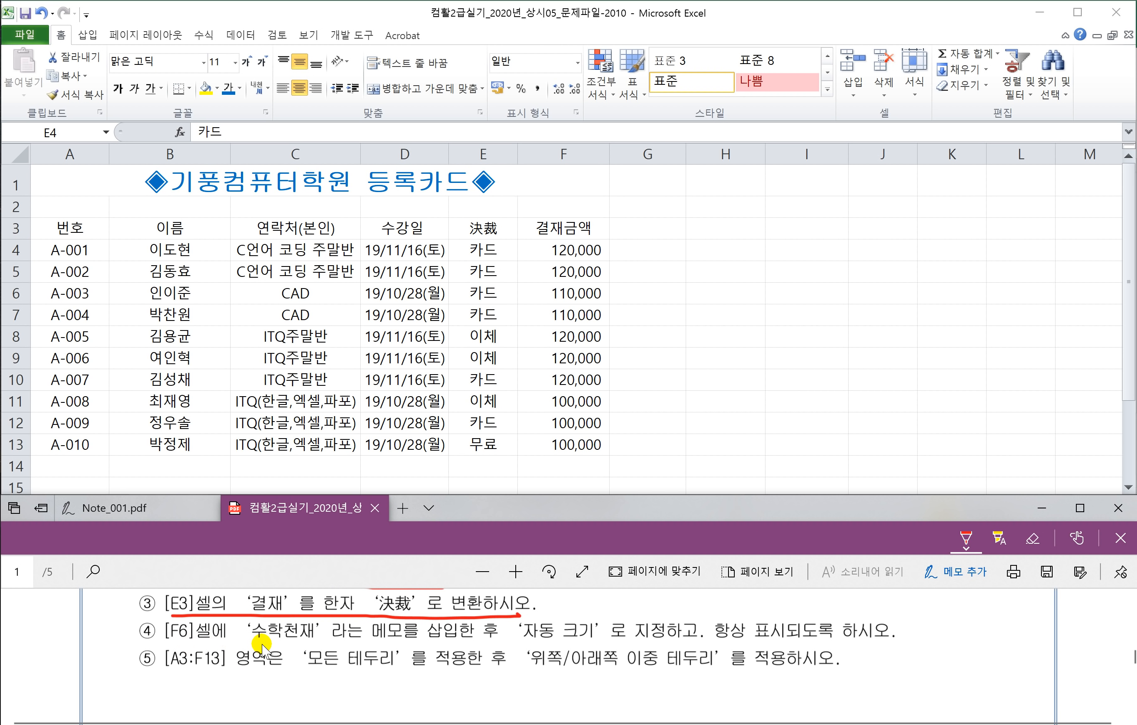
drag(250, 641, 329, 641)
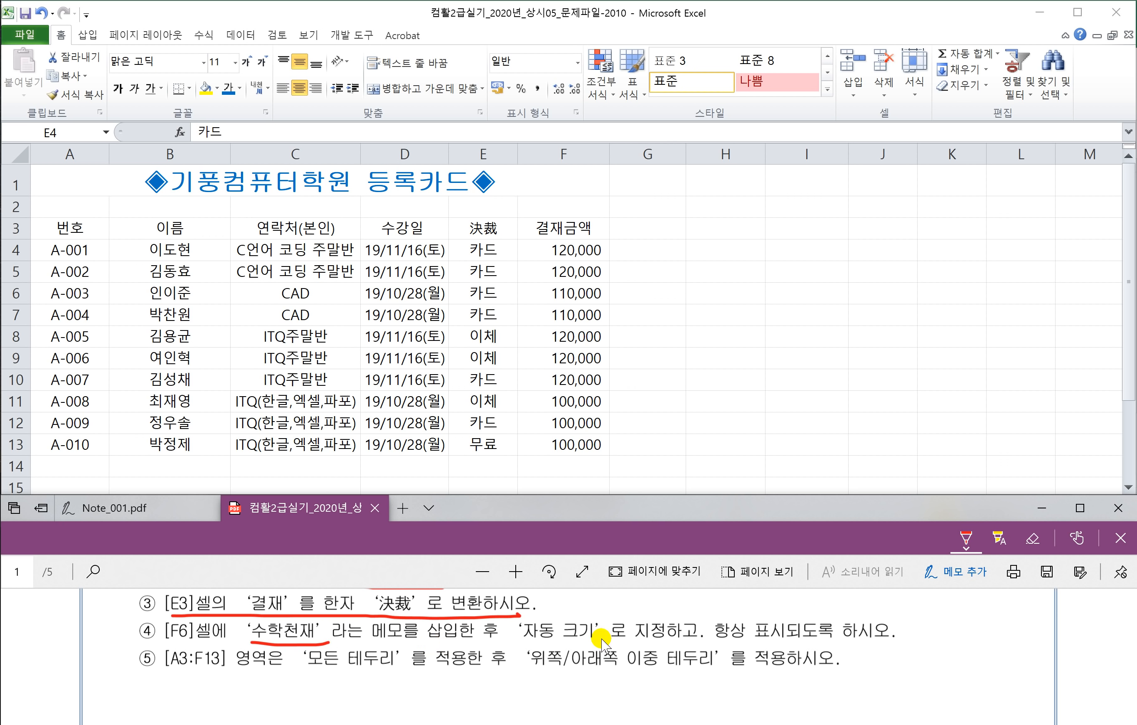
drag(507, 642, 884, 643)
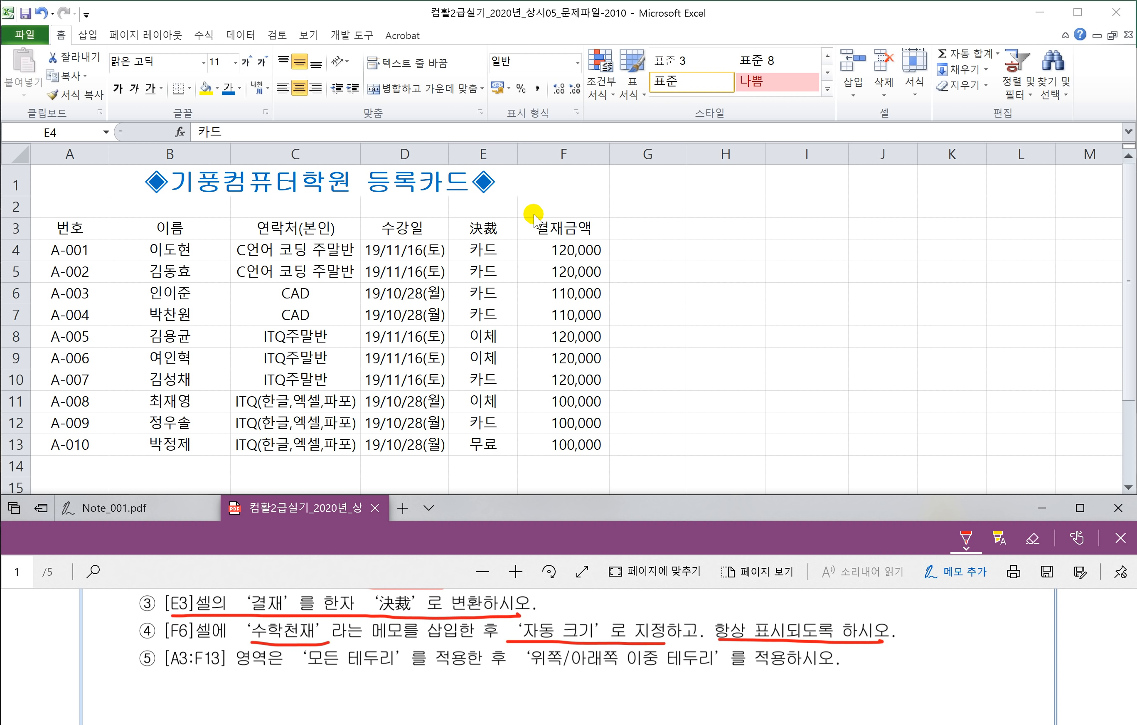
click(562, 295)
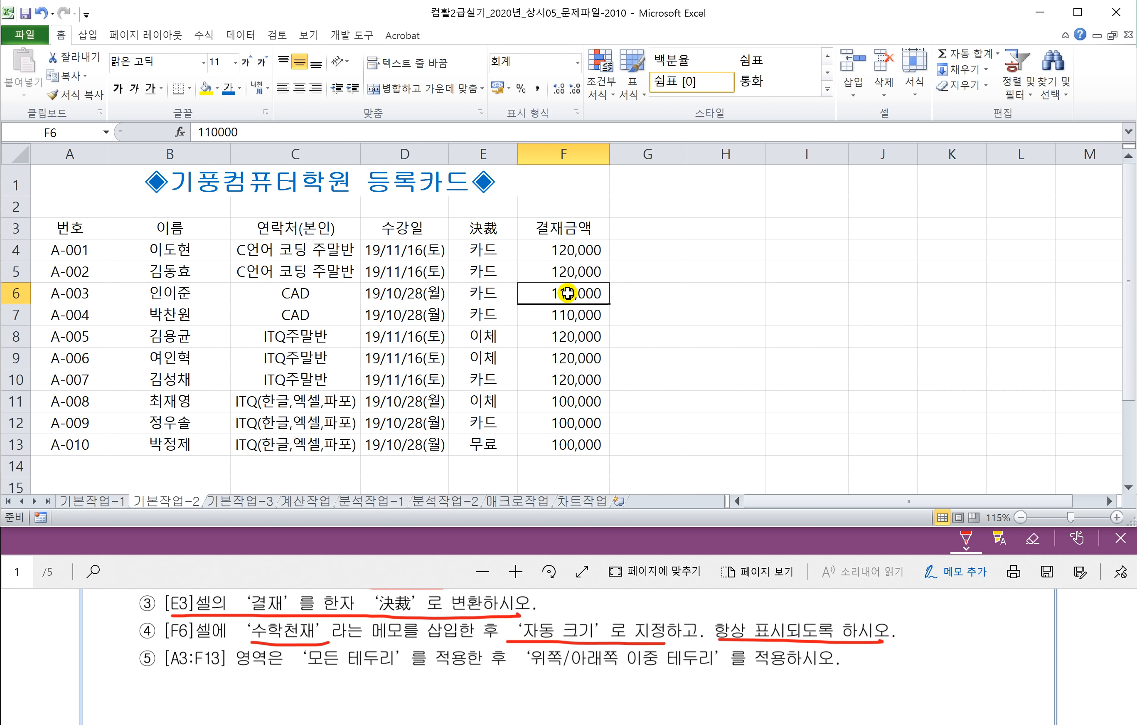
right_click(568, 293)
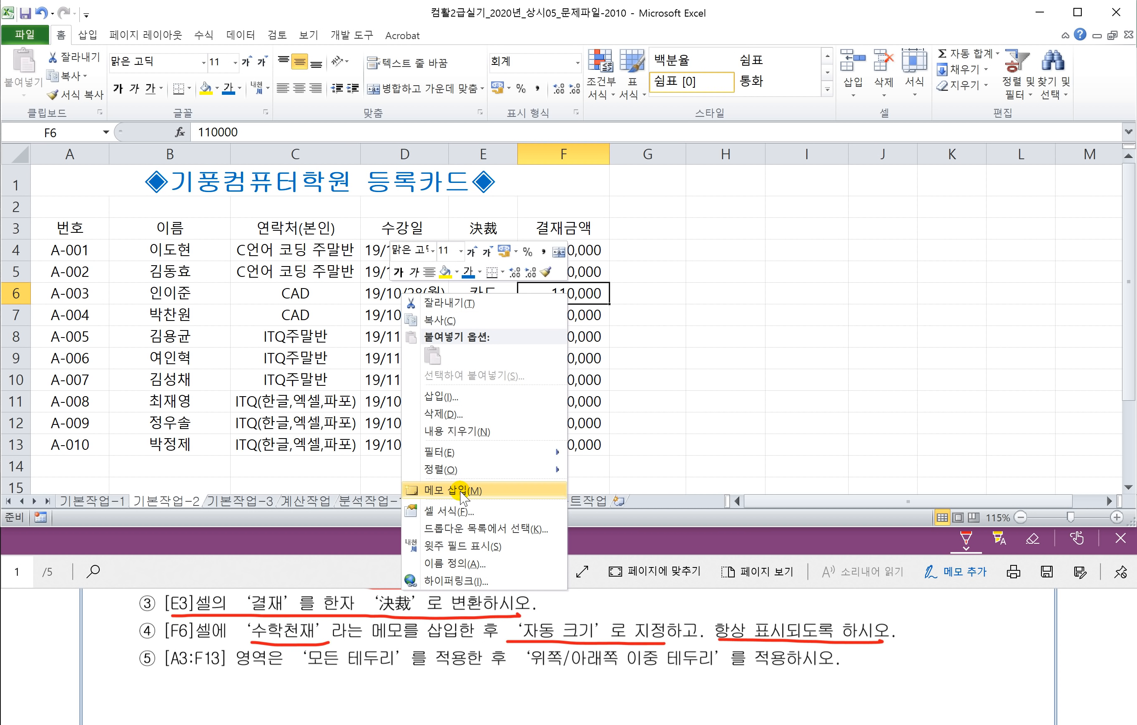
click(590, 293)
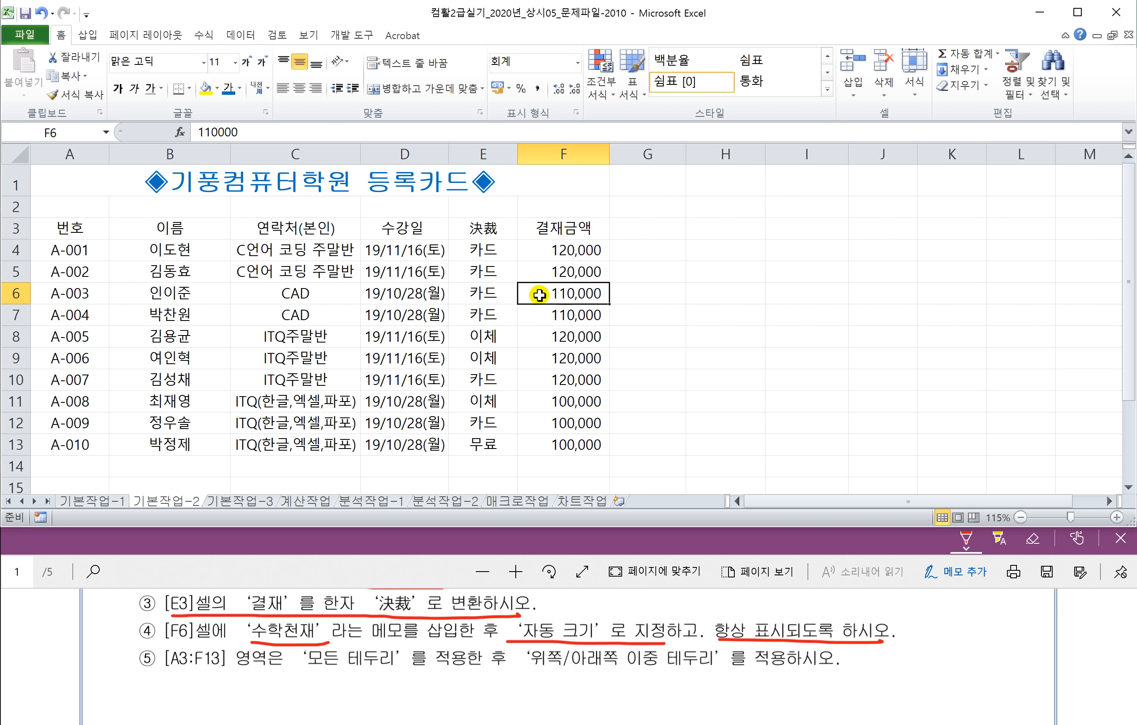
click(275, 36)
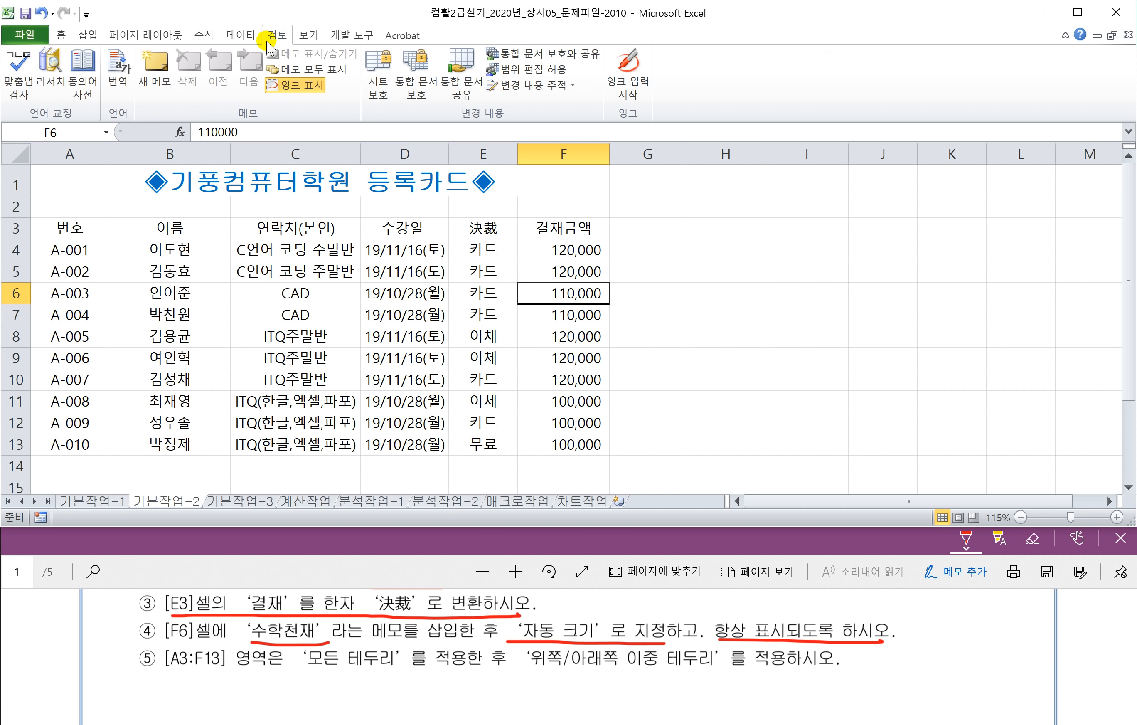
click(158, 77)
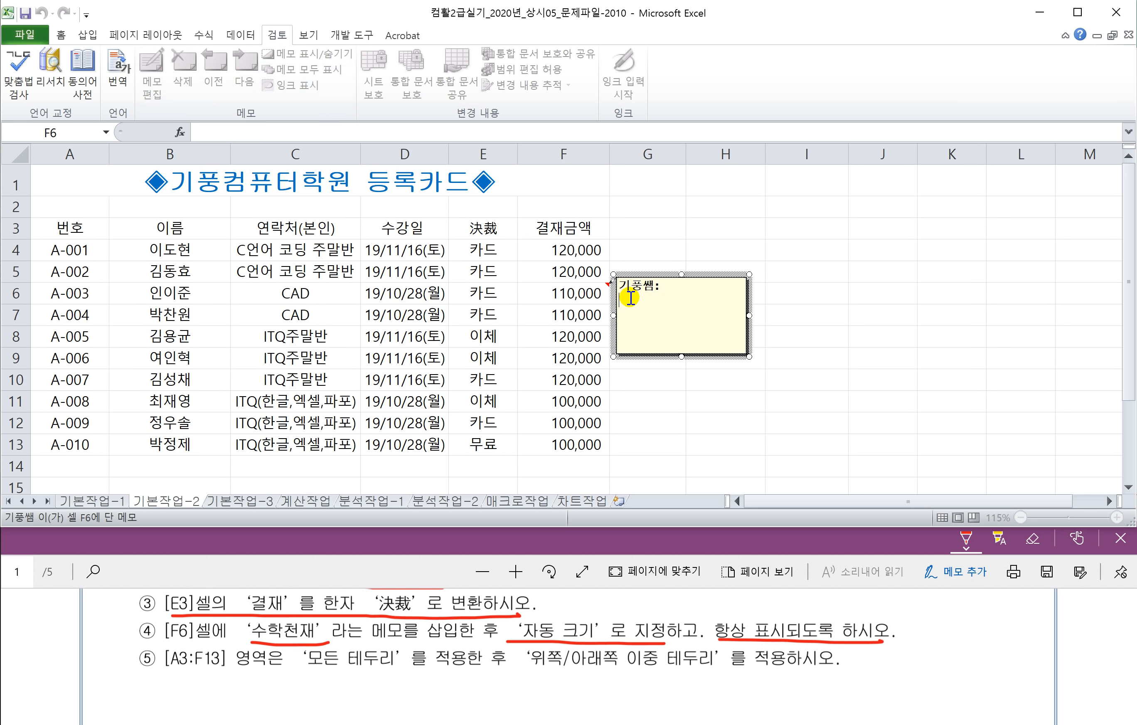
Step: Replace the memo's author label with the text 수학천재
mouse_move(630, 301)
mouse_down()
mouse_move(614, 276)
mouse_move(623, 283)
mouse_up()
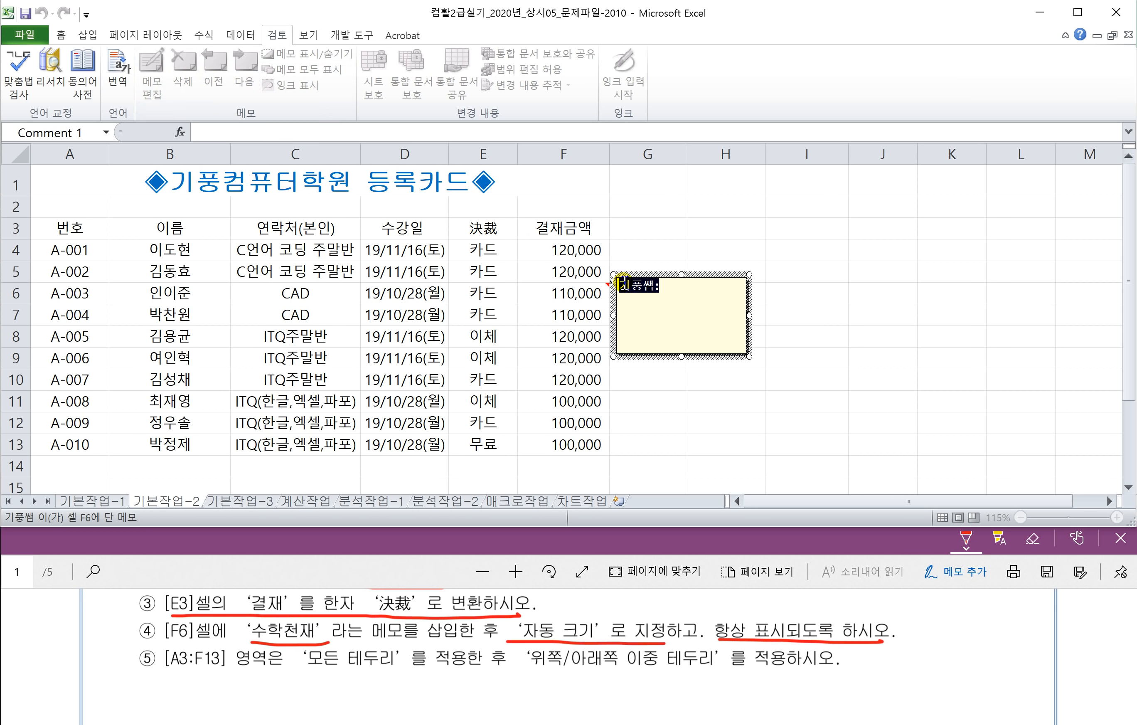
text(수학천재)
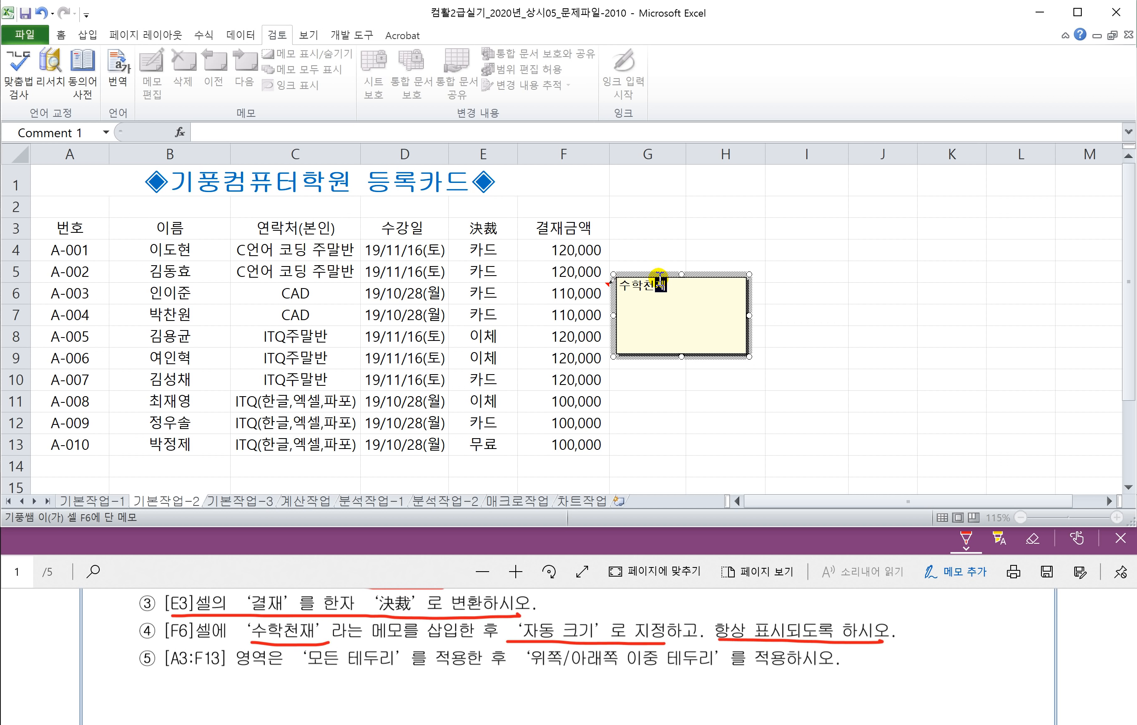
click(684, 275)
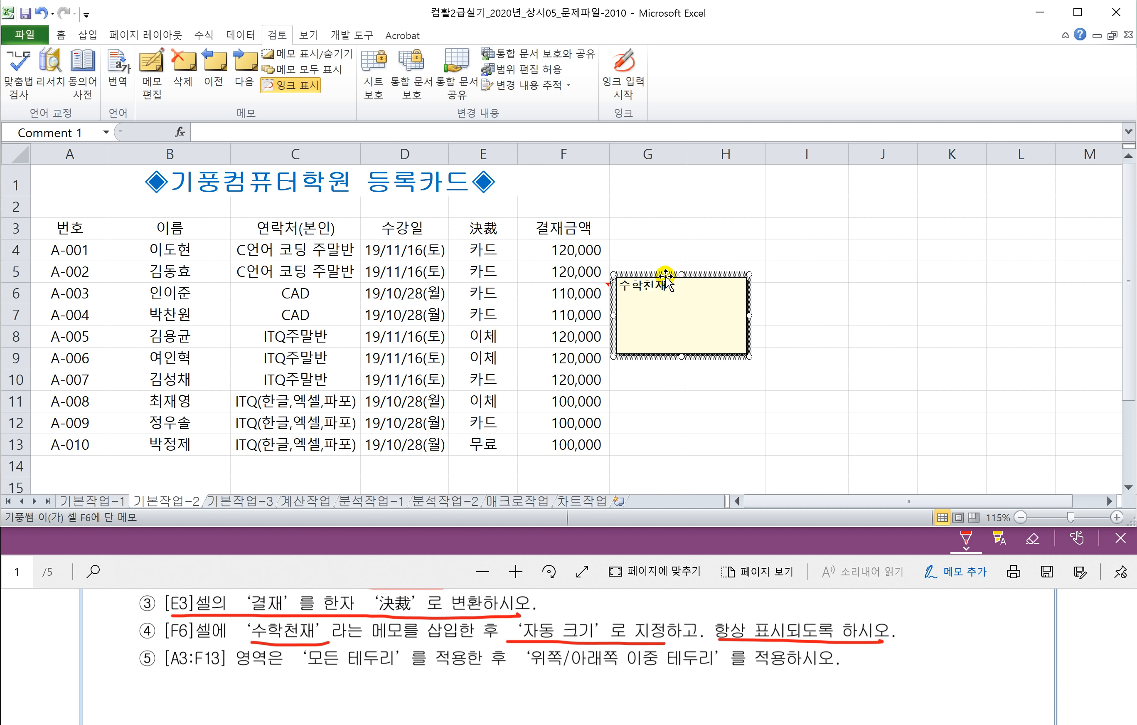
Step: Turn on auto size in the memo's format settings, then click away so it hides
right_click(665, 276)
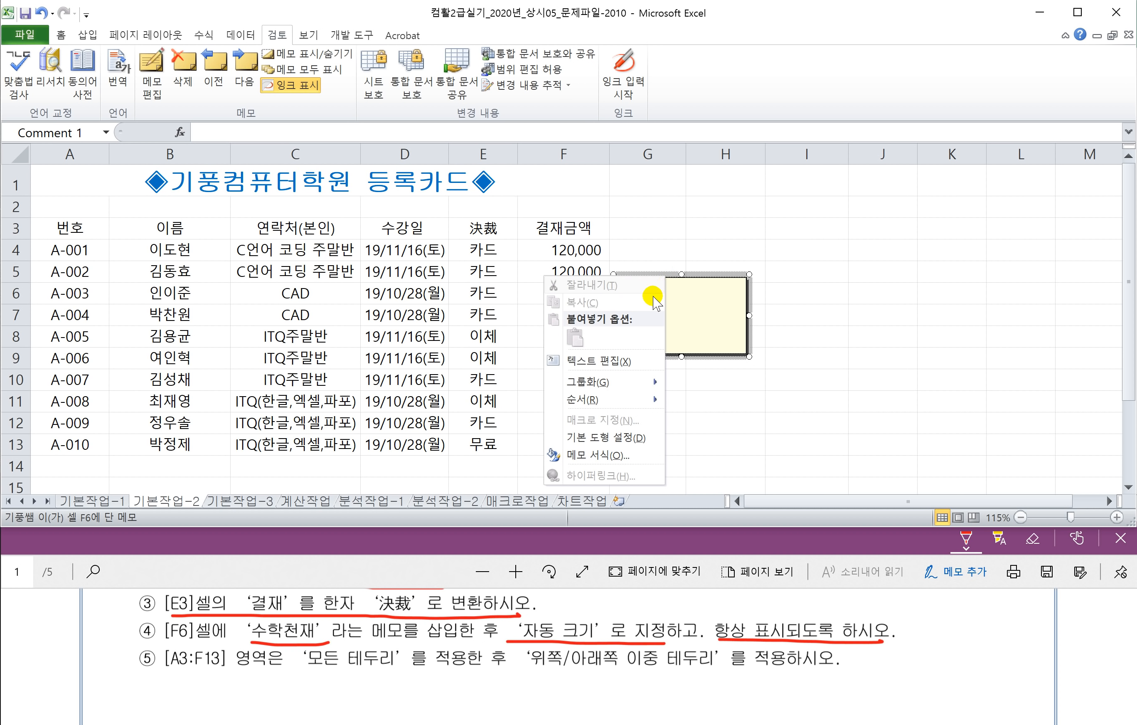
click(608, 458)
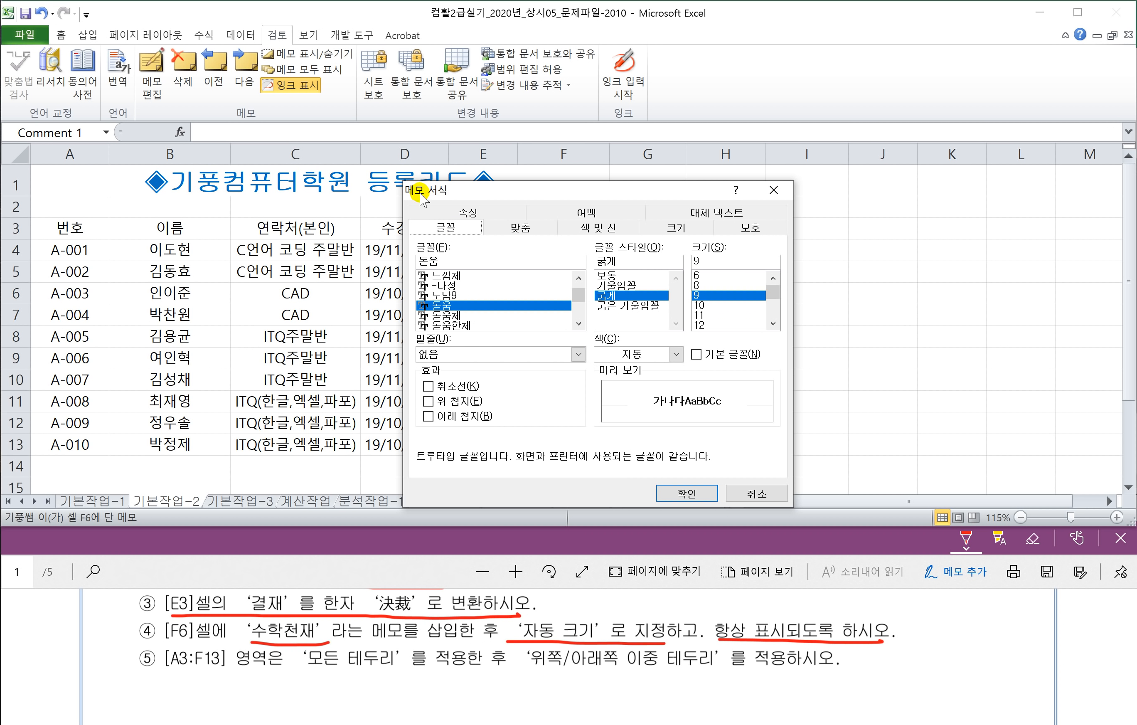
click(509, 229)
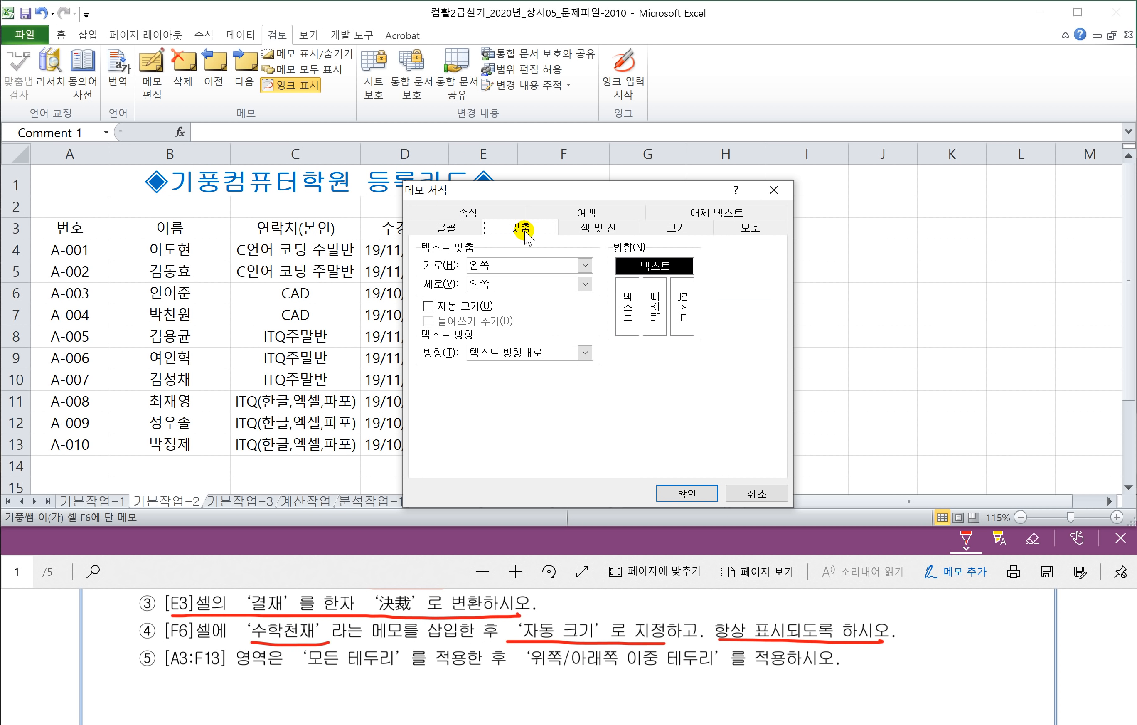
click(429, 306)
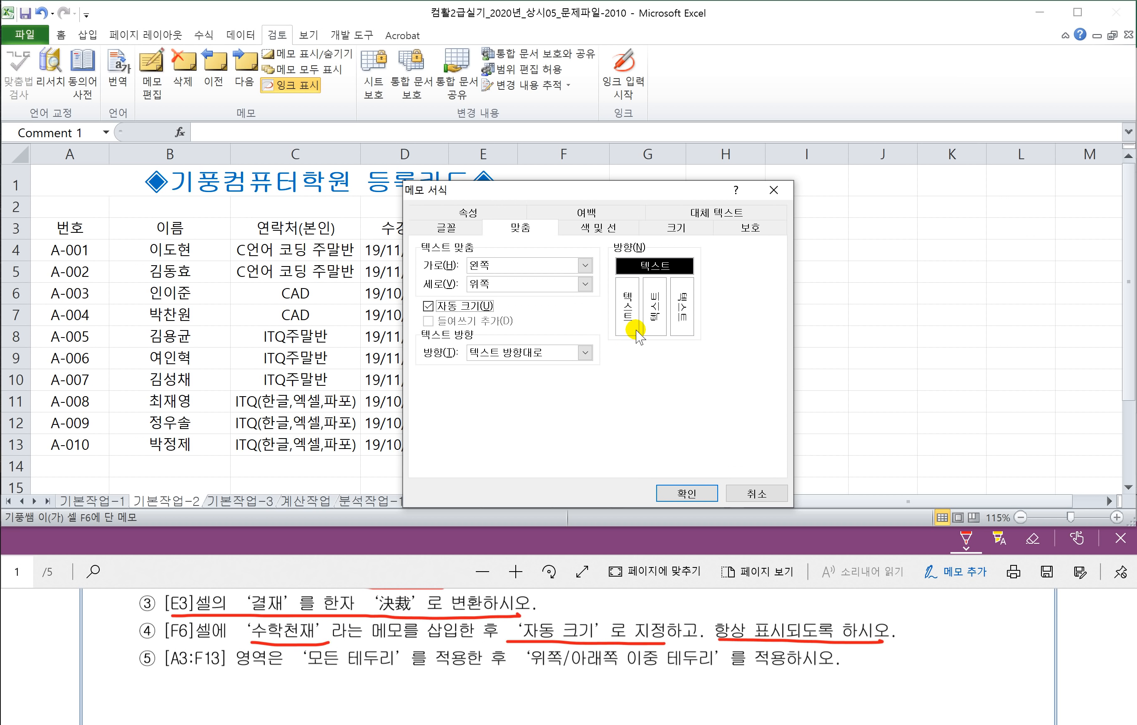
click(685, 494)
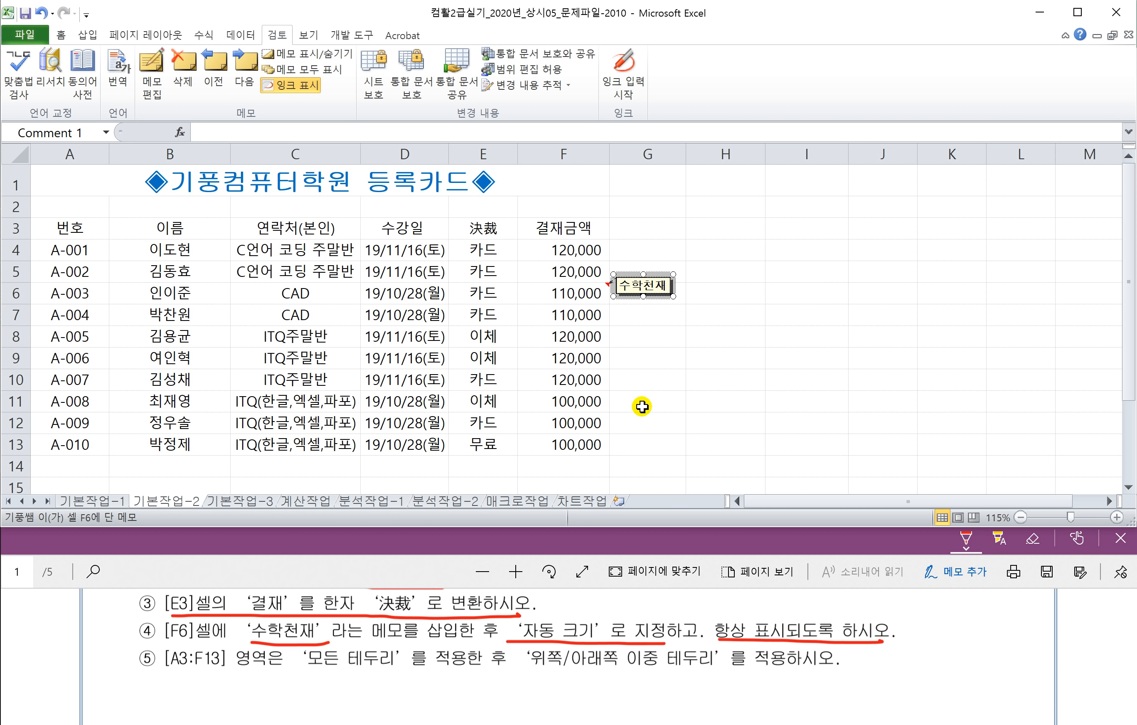
click(661, 356)
click(748, 399)
click(703, 360)
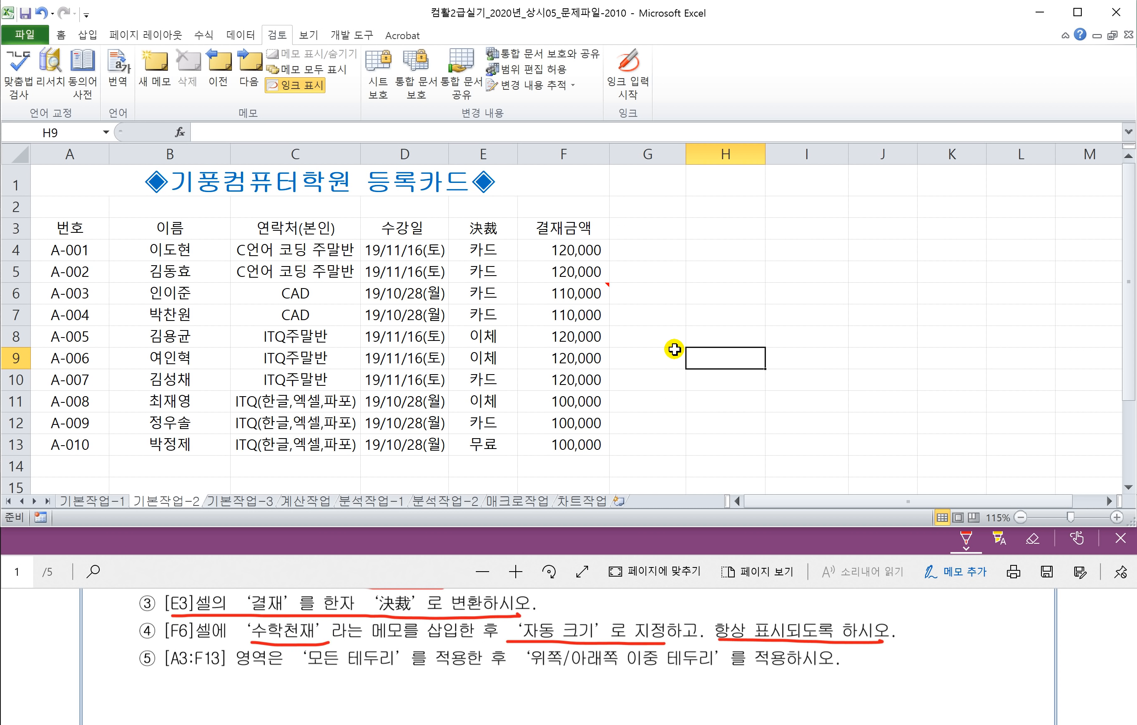
click(672, 350)
Step: Set the F6 memo to always show using Show/Hide Comment
click(570, 289)
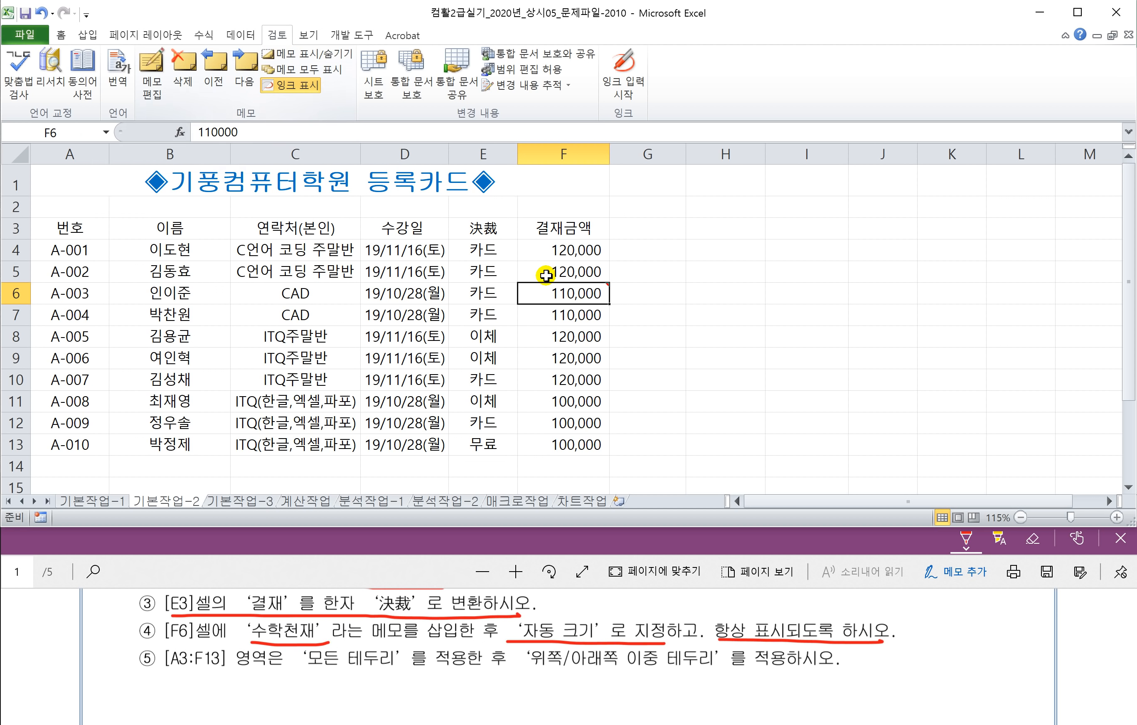
right_click(564, 294)
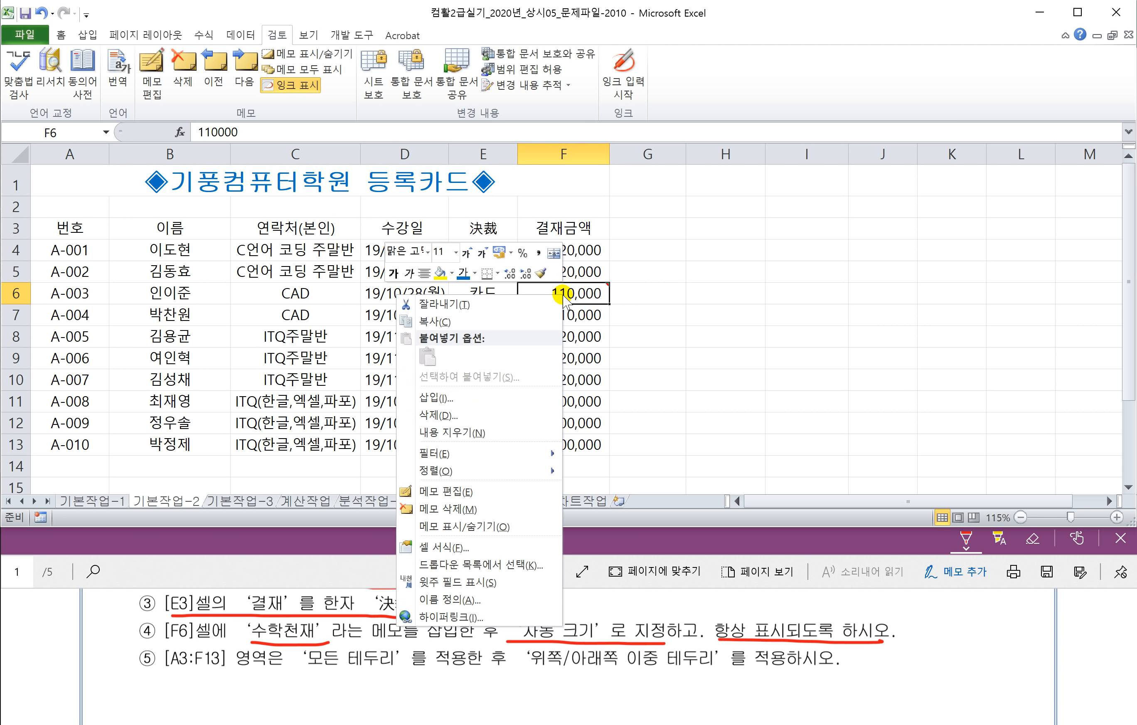
click(495, 527)
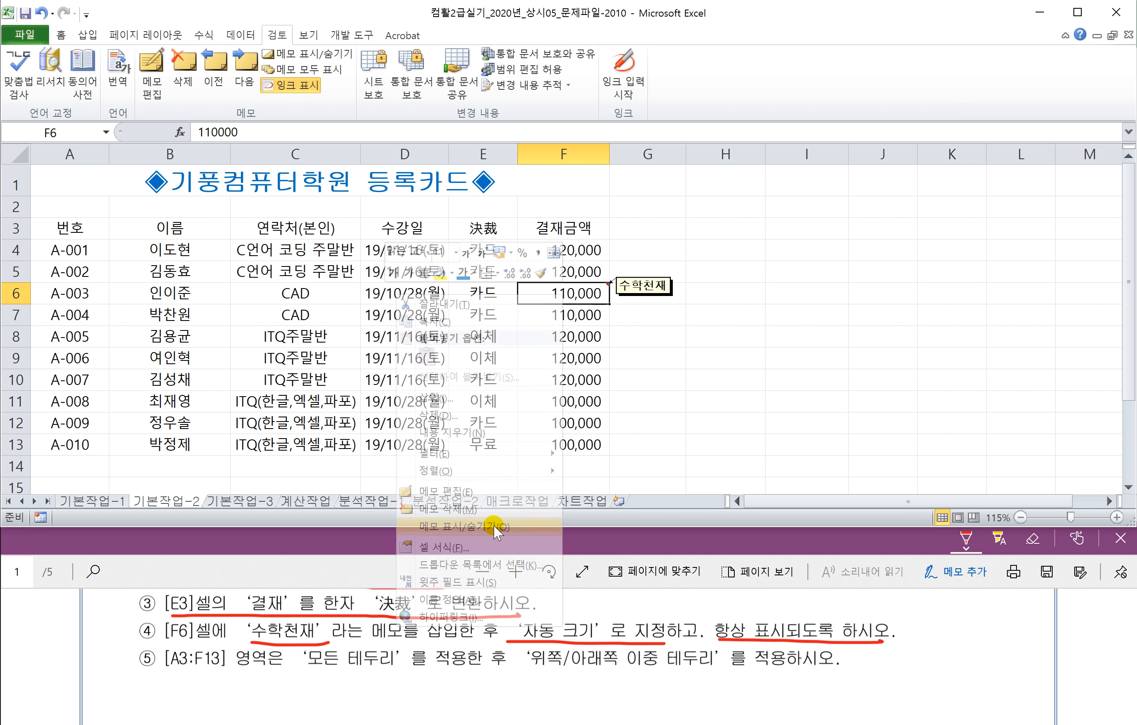
click(648, 401)
click(650, 356)
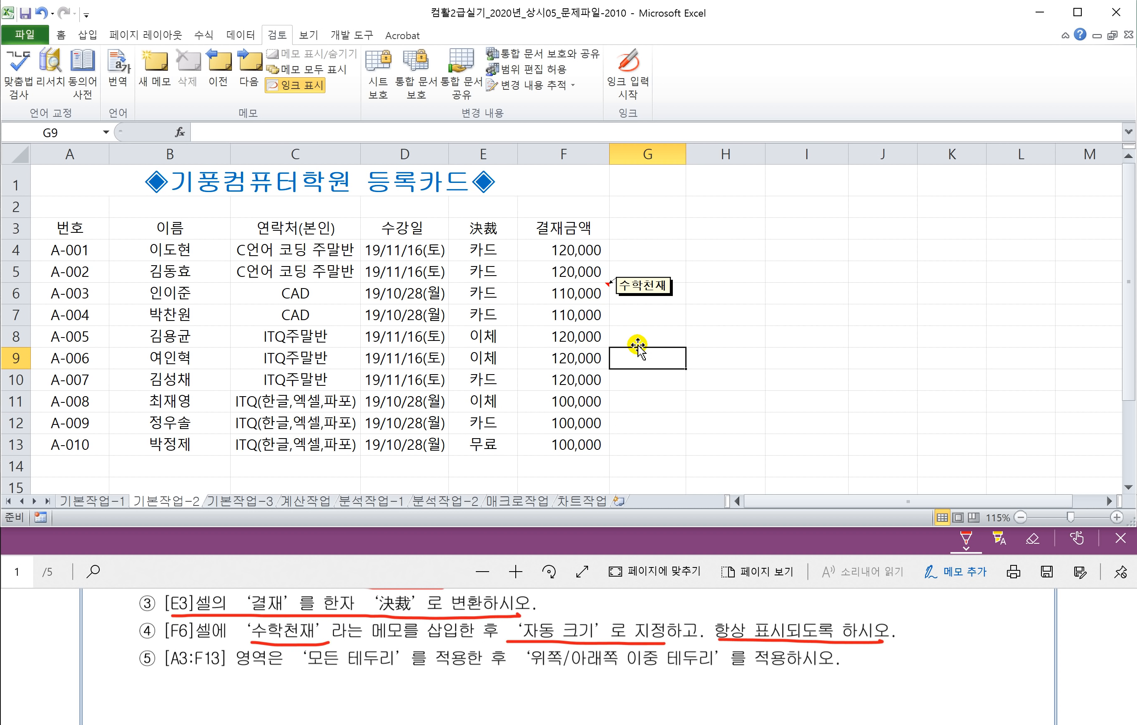
Step: Select the table range A3:F13
click(406, 568)
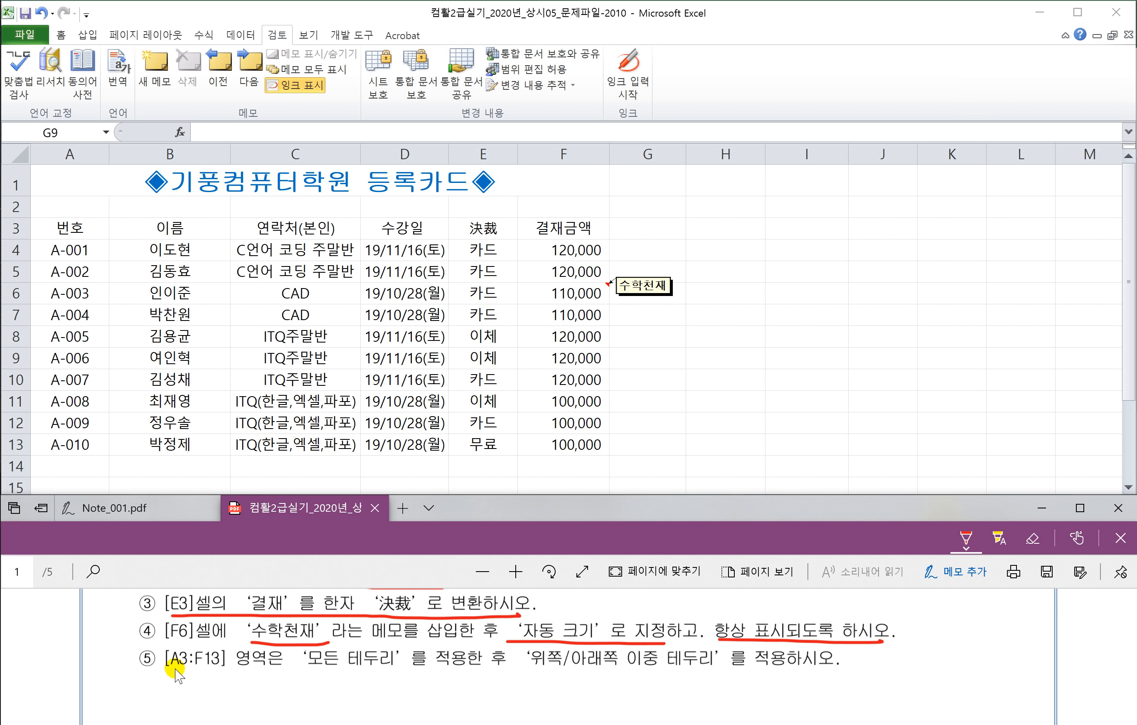
drag(171, 671, 231, 672)
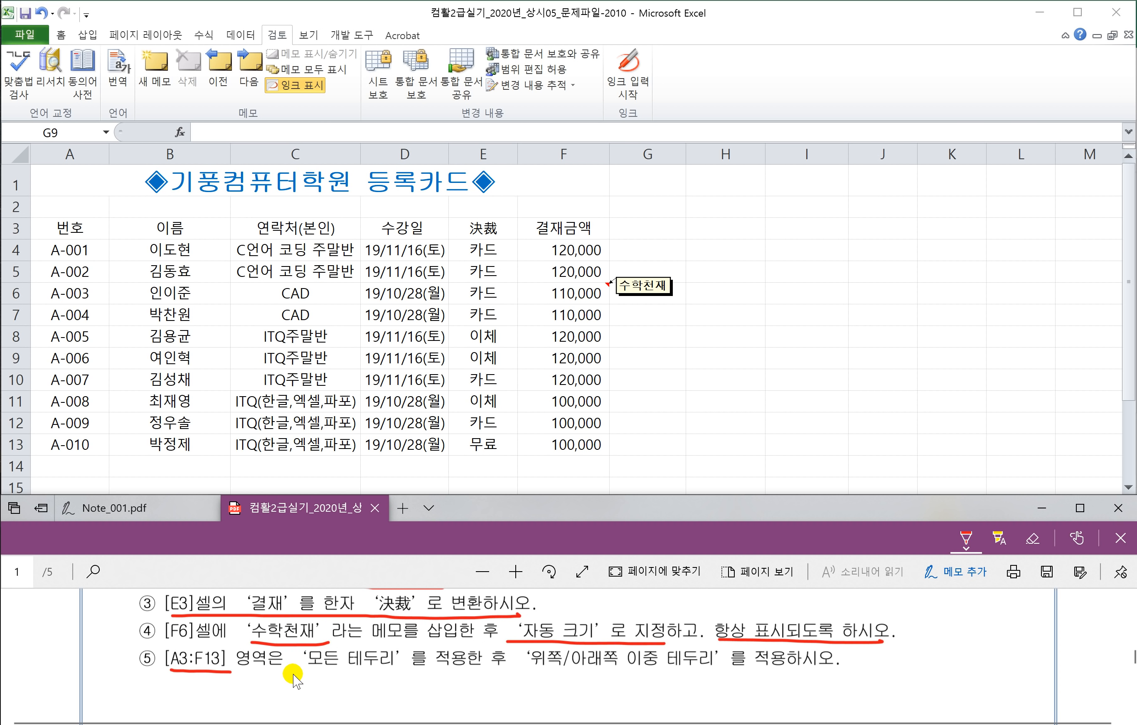
drag(308, 671, 395, 670)
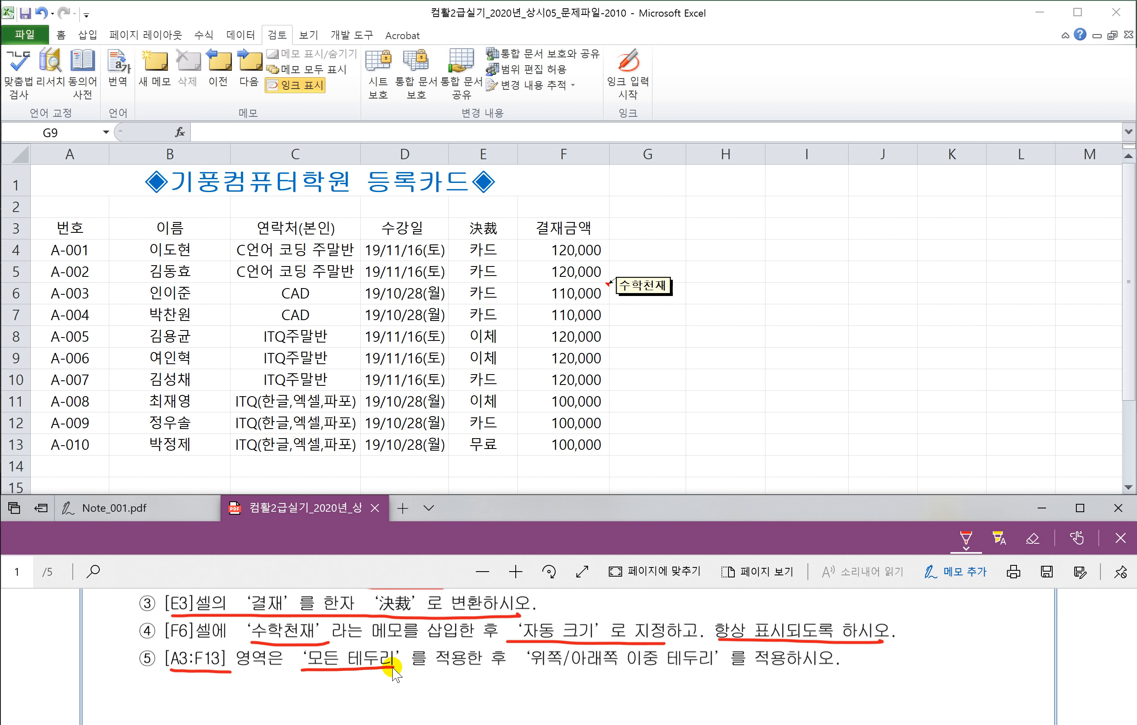
drag(529, 671, 713, 671)
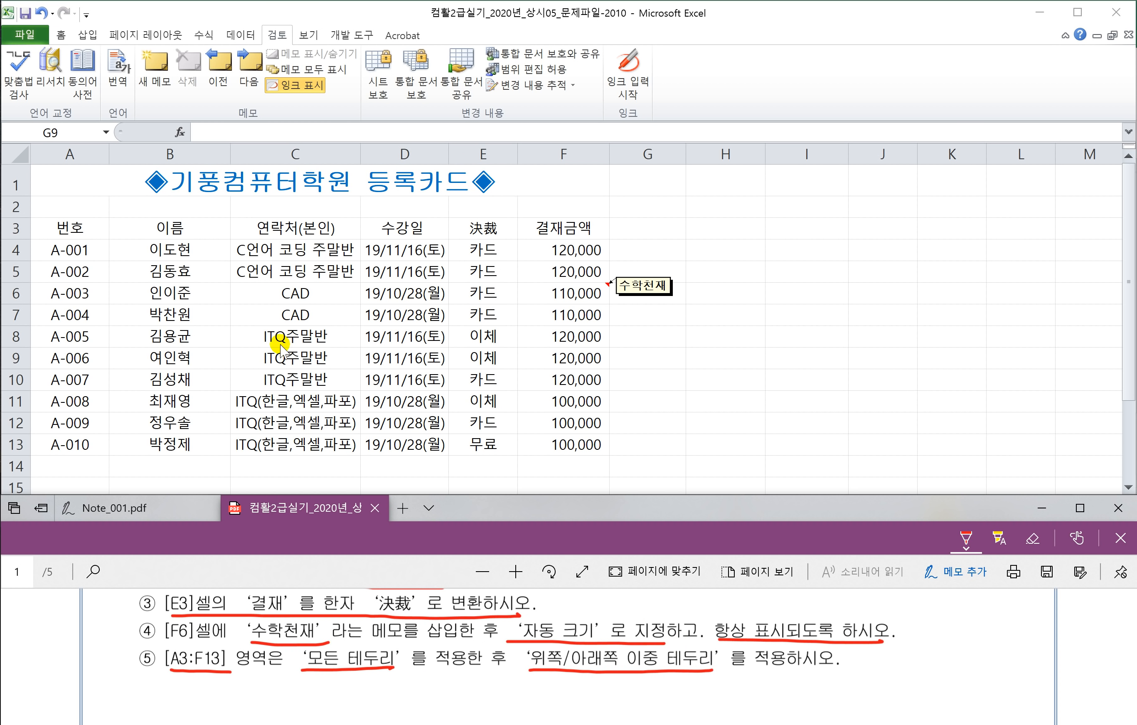
click(57, 226)
click(57, 226)
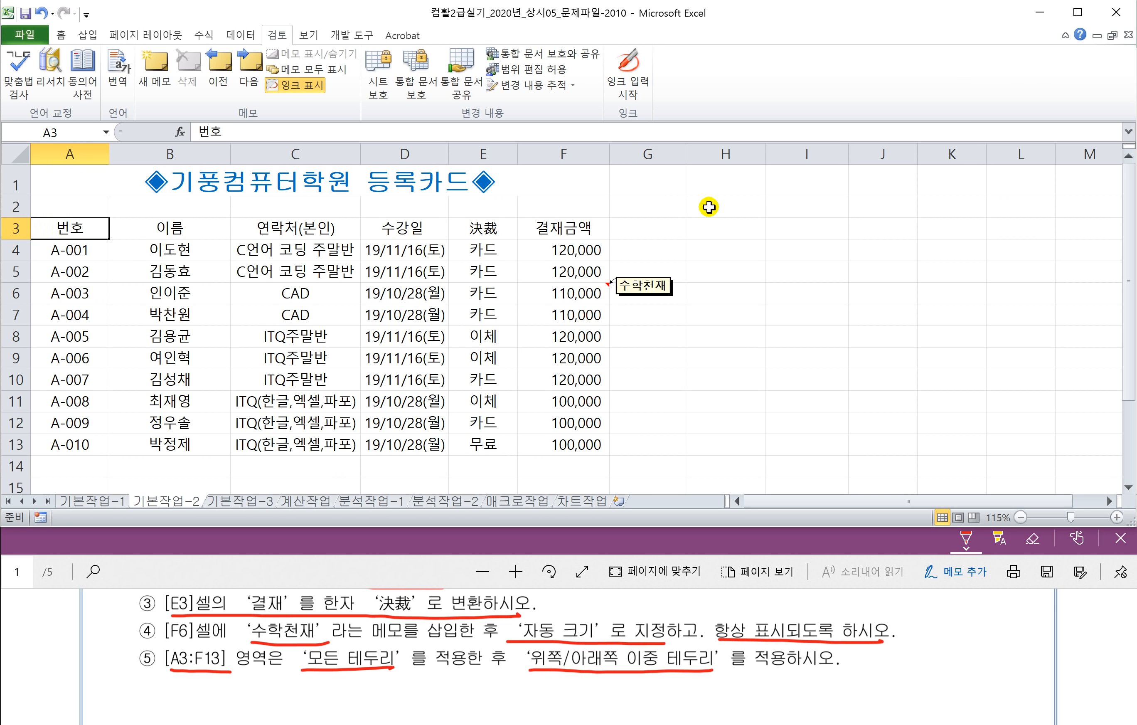
key(ctrl+shift+Down)
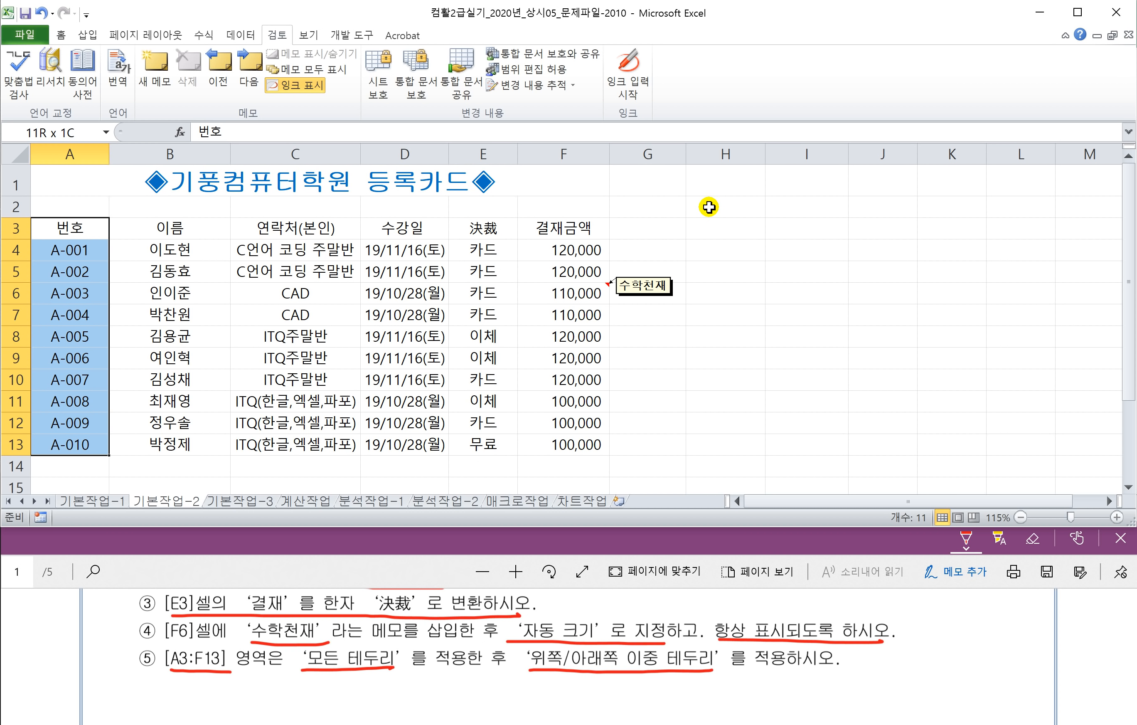
key(ctrl+shift+Right)
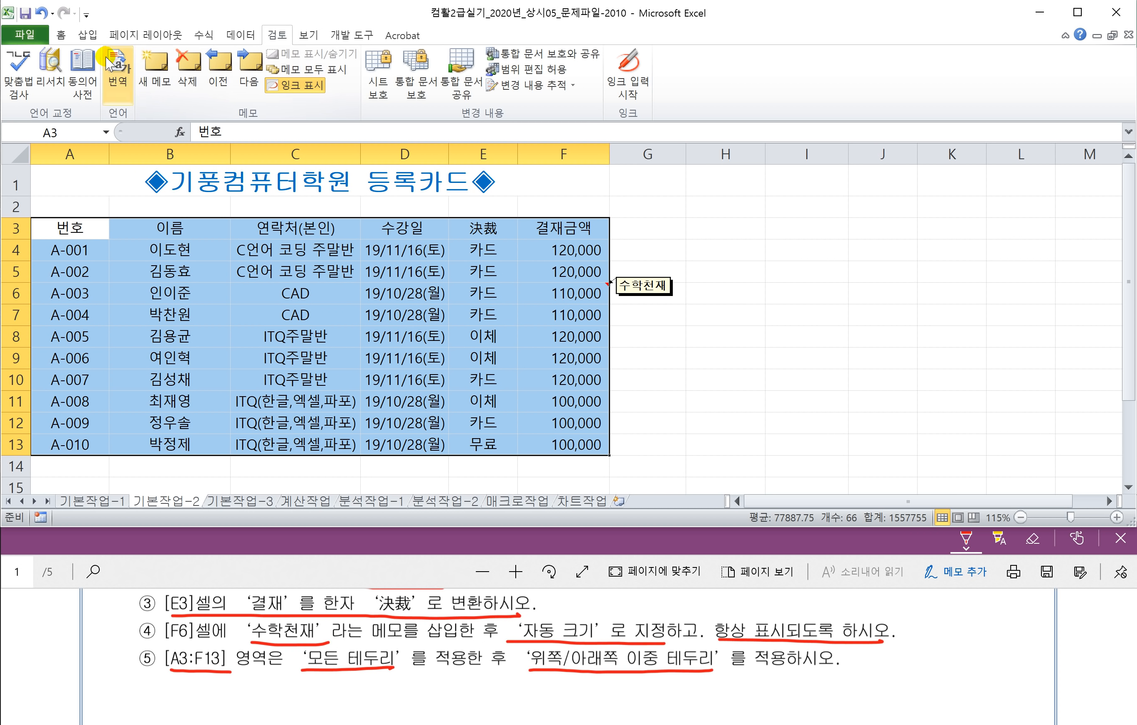
Step: Apply All Borders, then Top and Double Bottom Border, to A3:F13
click(61, 35)
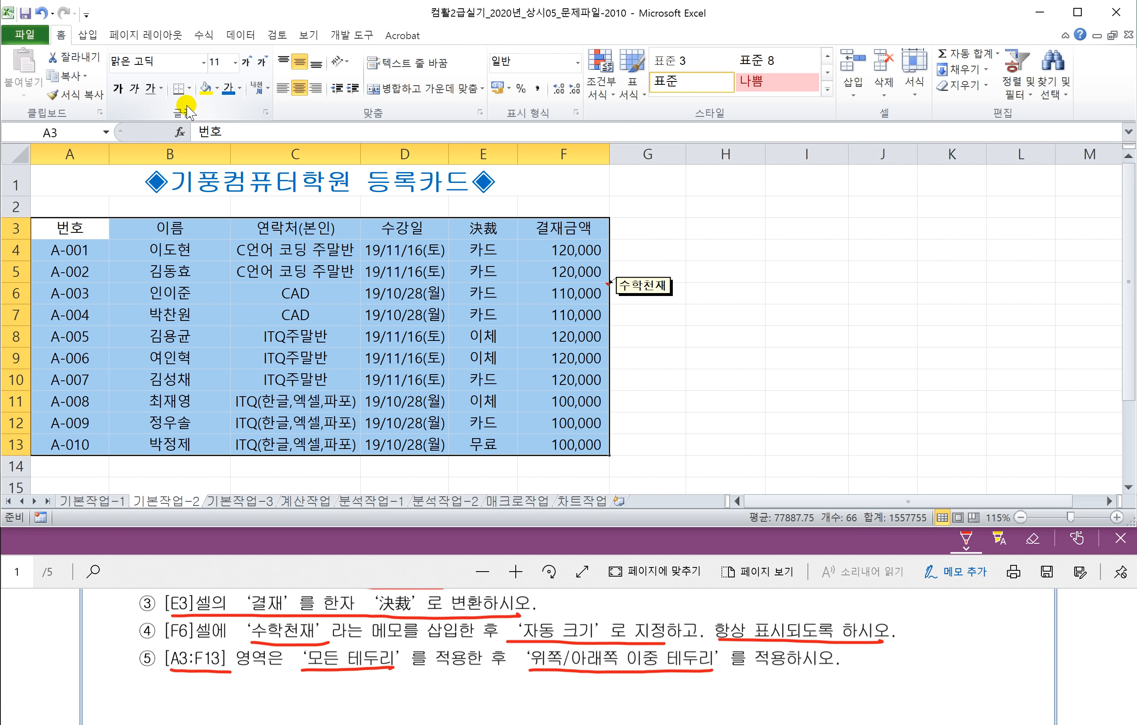
click(191, 89)
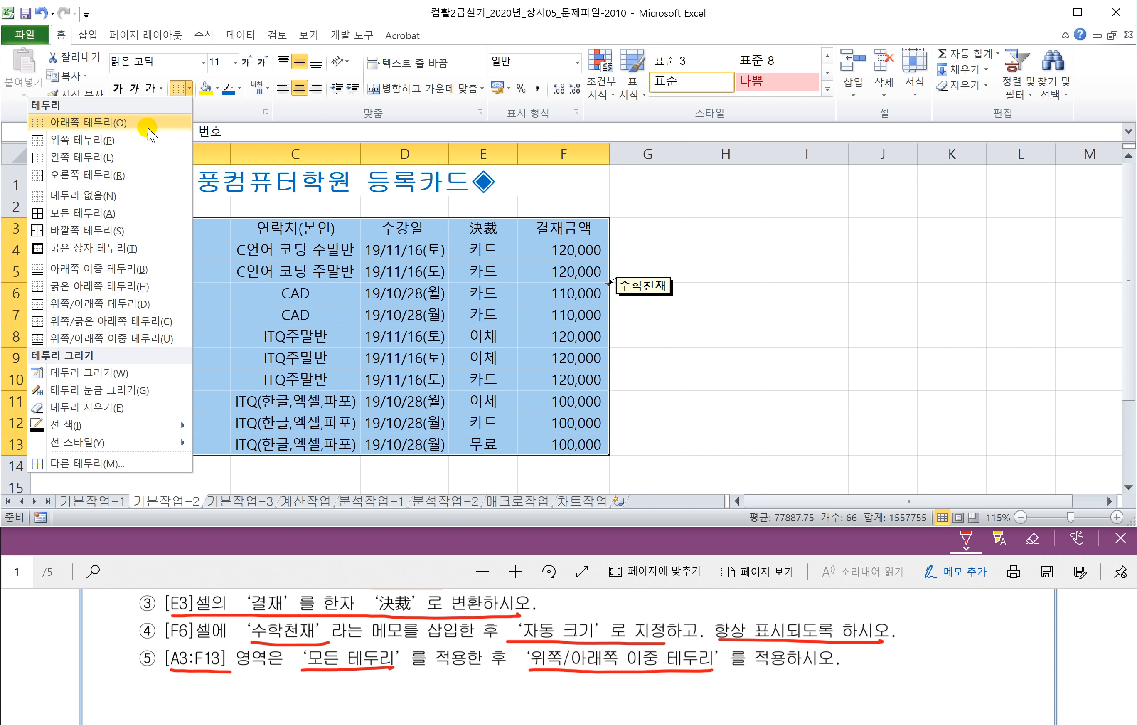
click(86, 215)
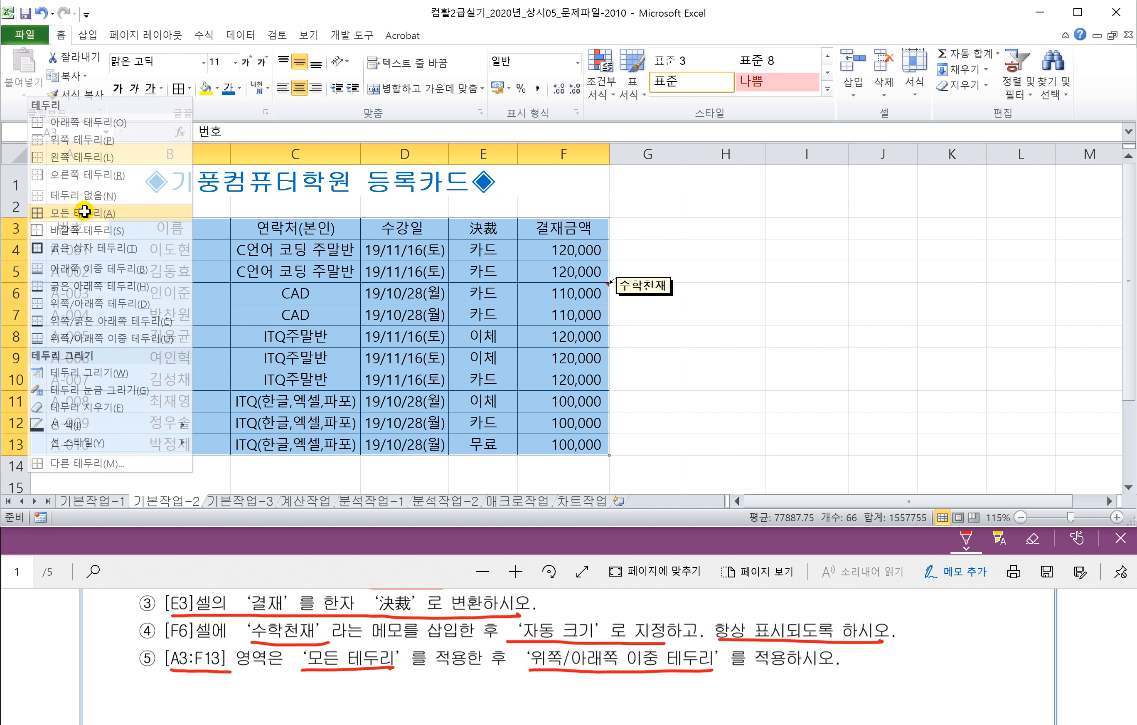
click(190, 89)
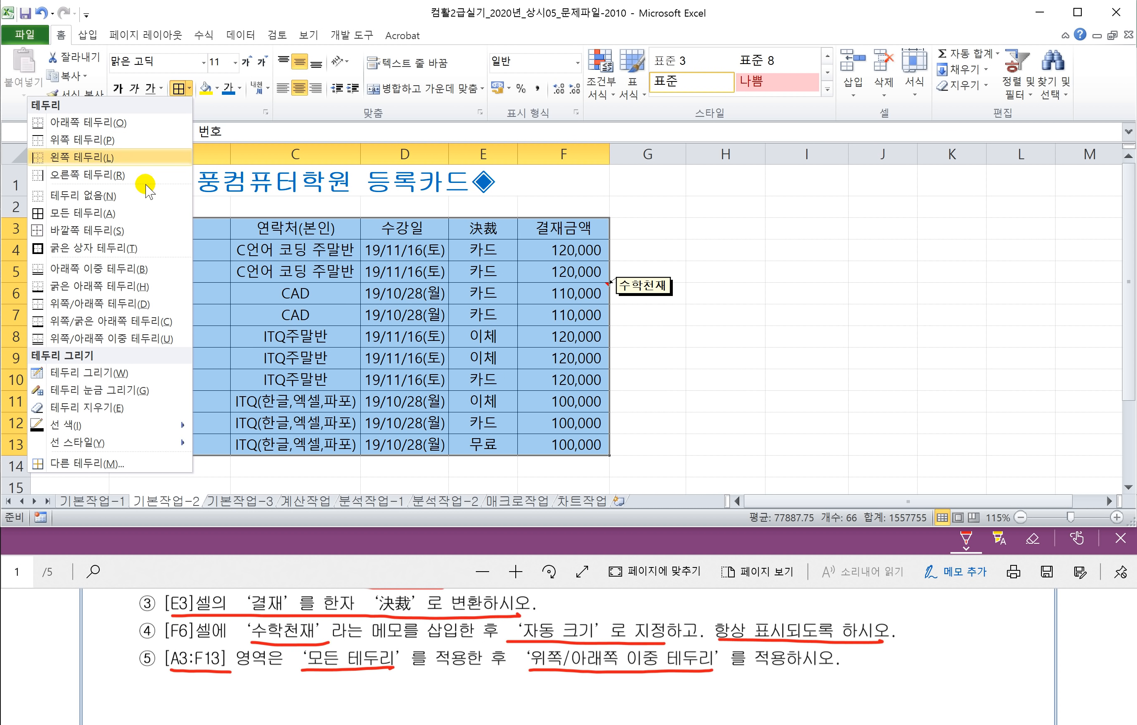
click(111, 339)
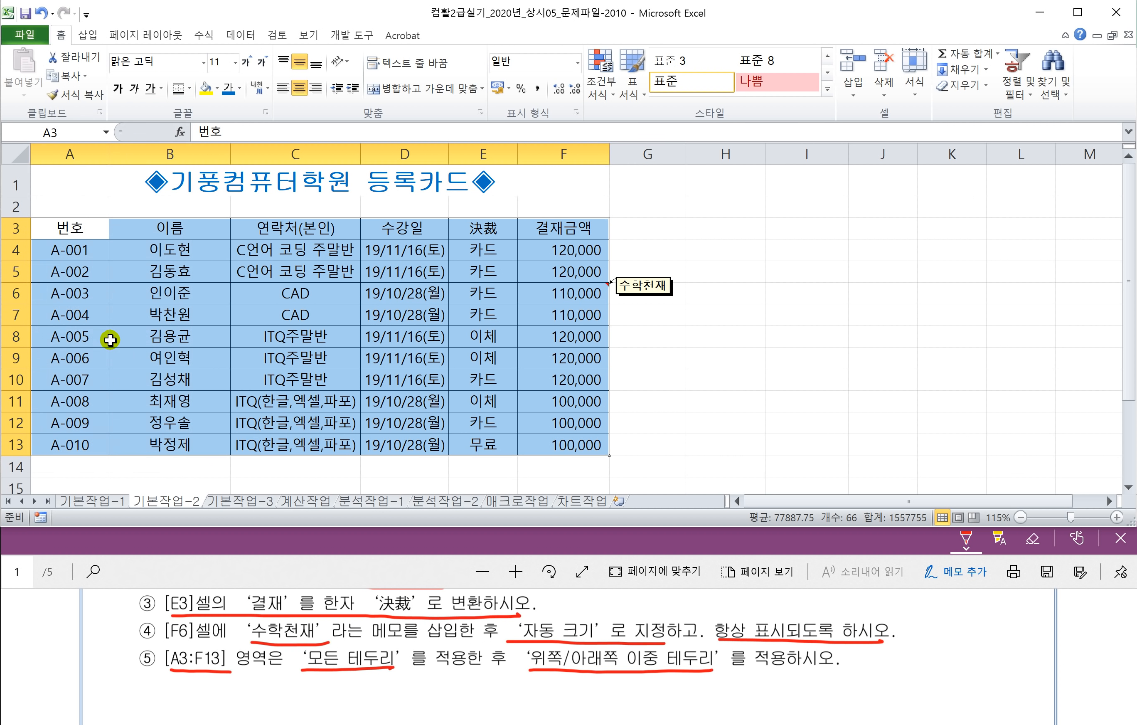
Step: Add a diagonal border line to empty cell H4 via Format Cells (Ctrl+1)
click(740, 276)
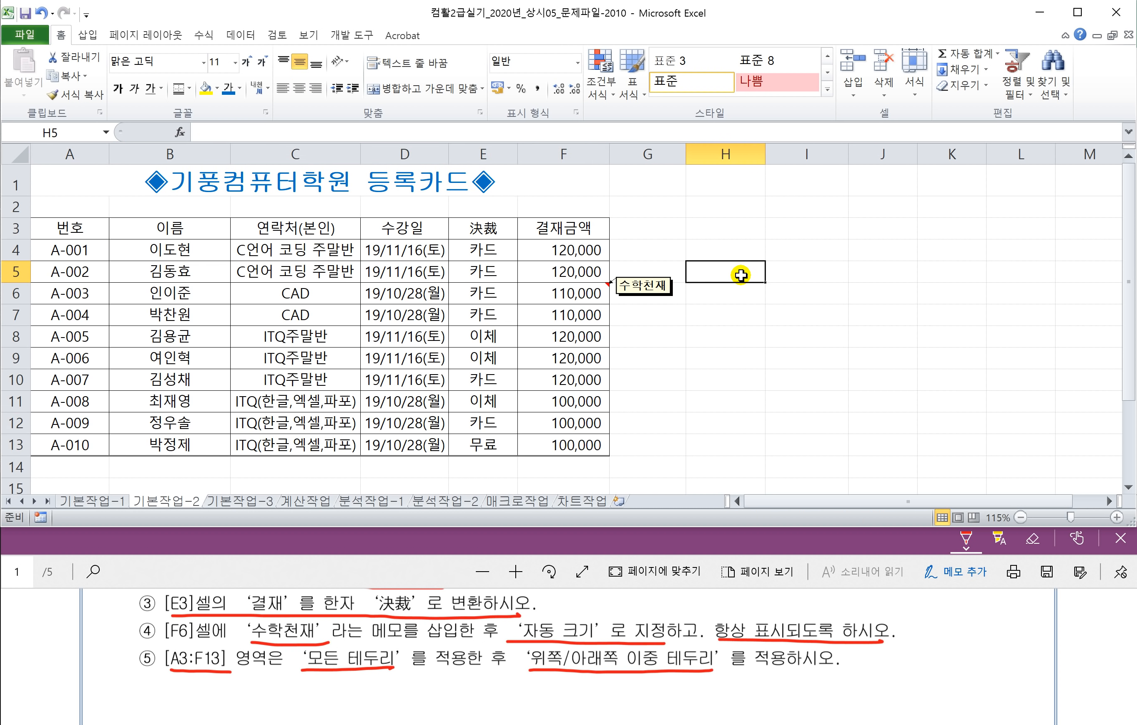
click(715, 248)
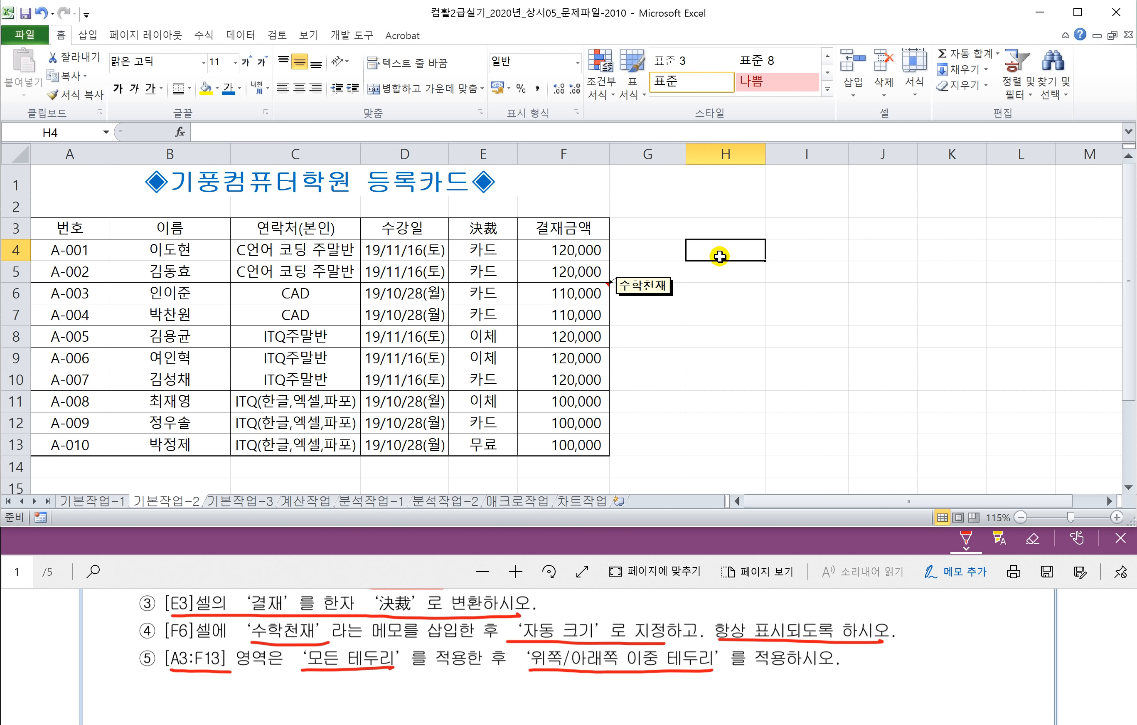
right_click(719, 257)
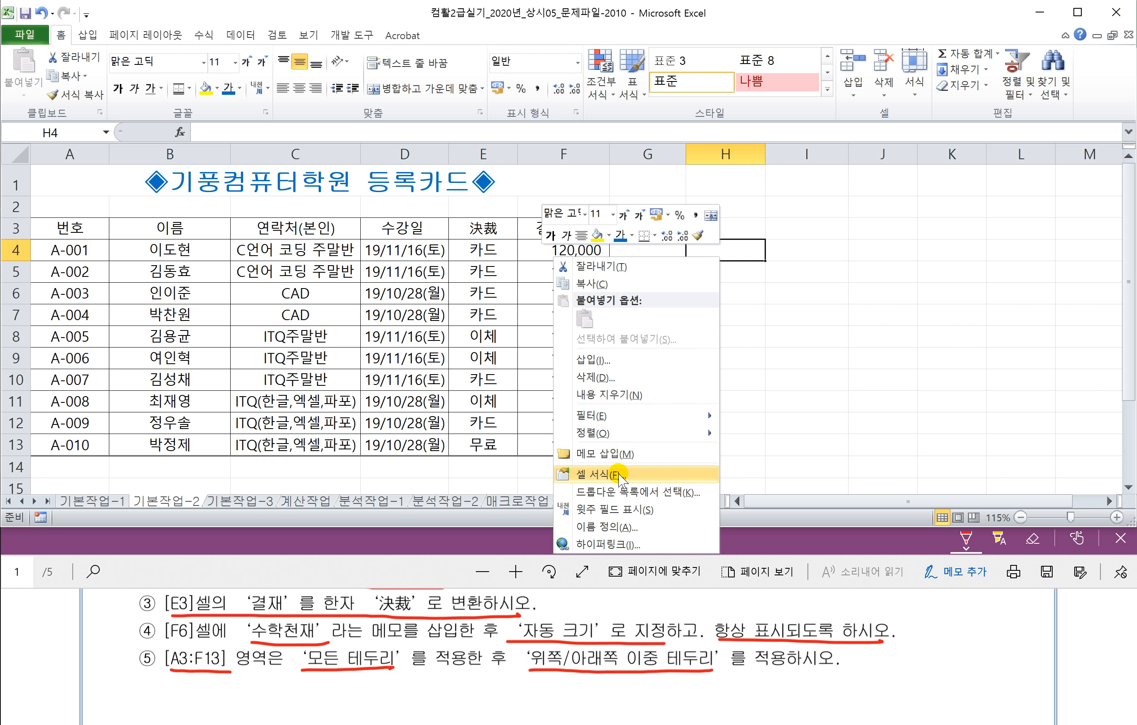
click(739, 254)
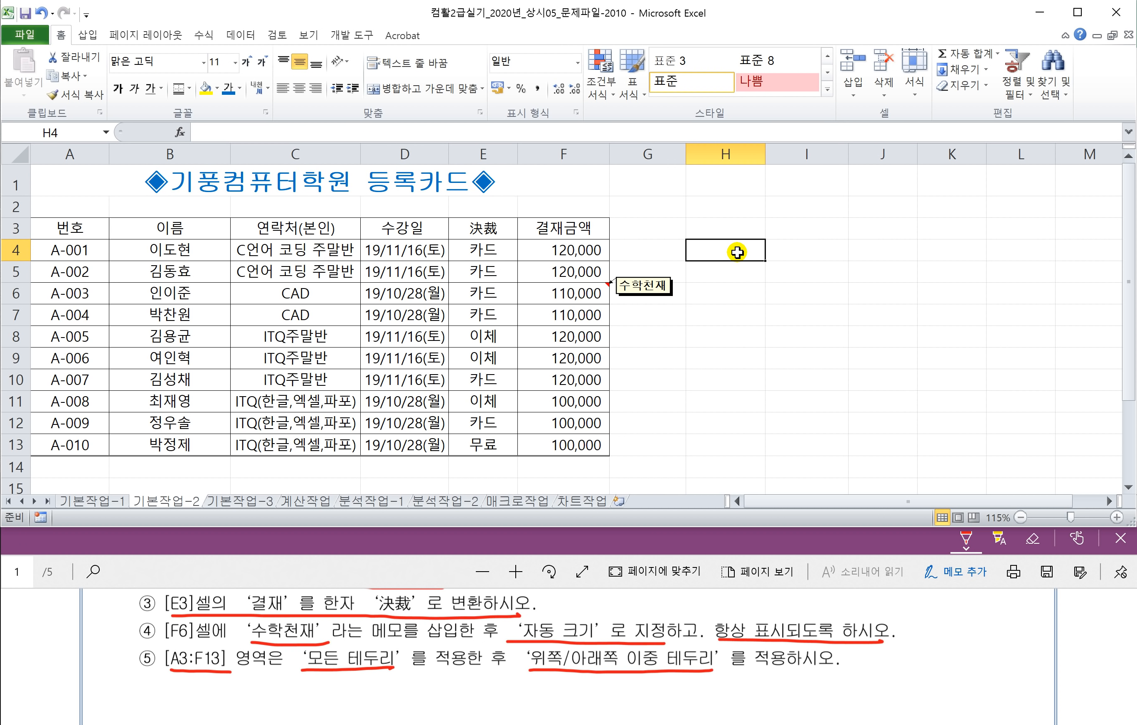
key(ctrl+1)
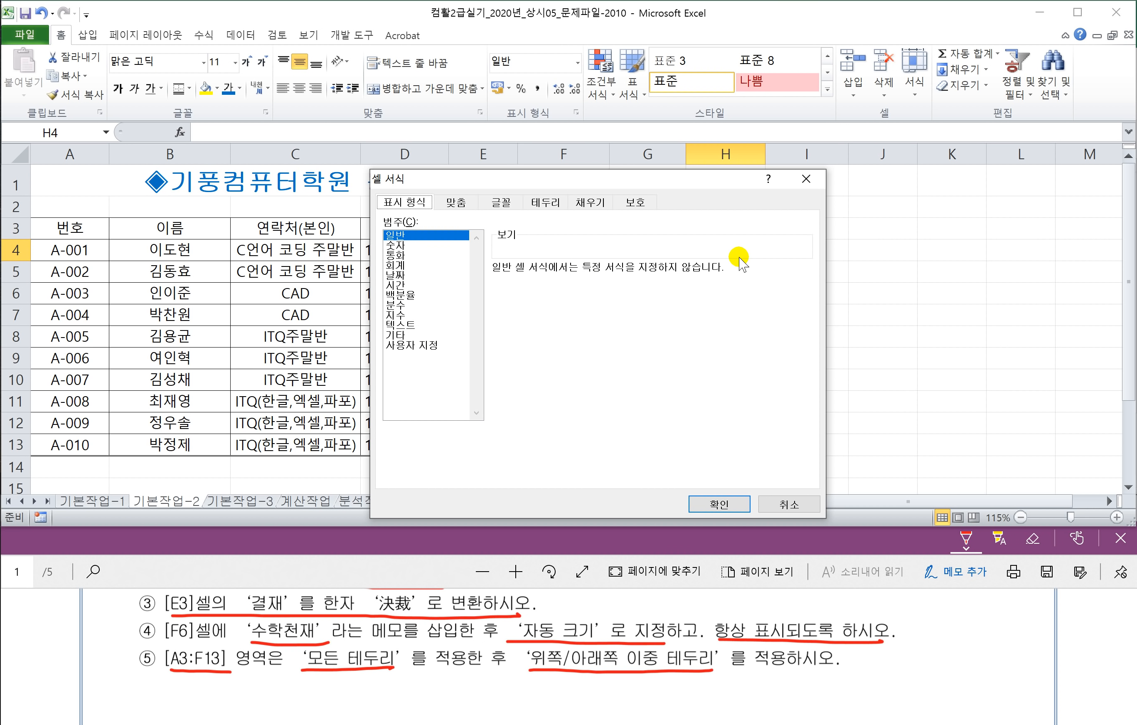
drag(553, 181, 305, 233)
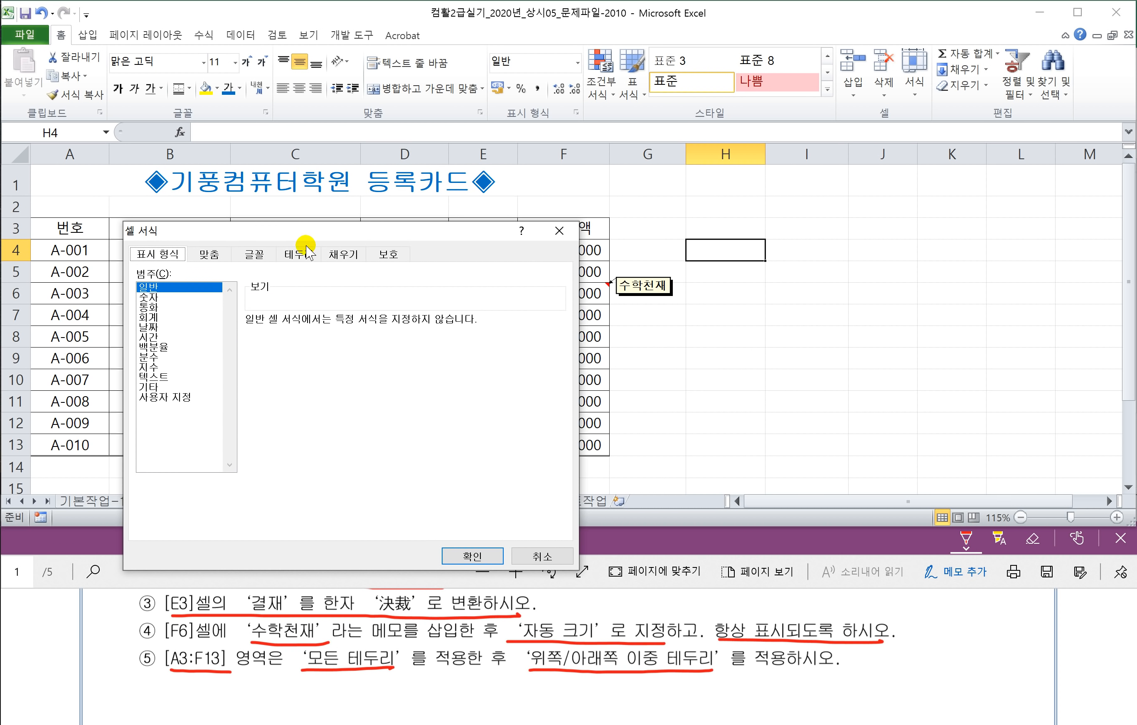
click(299, 253)
click(266, 433)
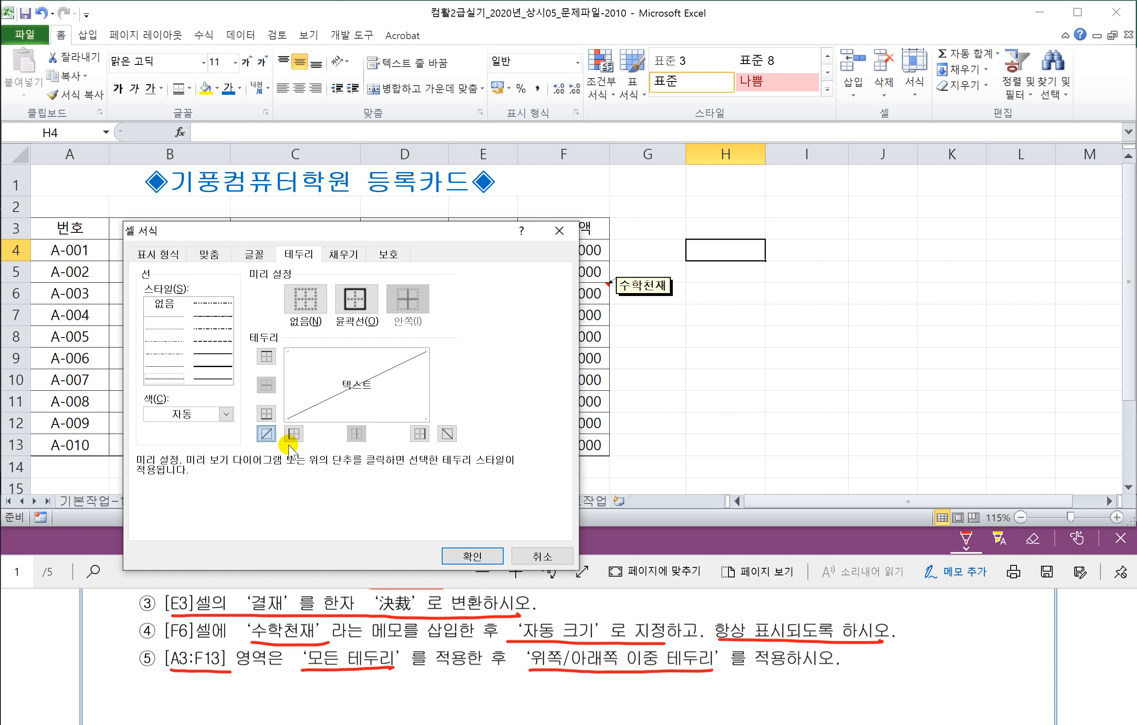
click(469, 556)
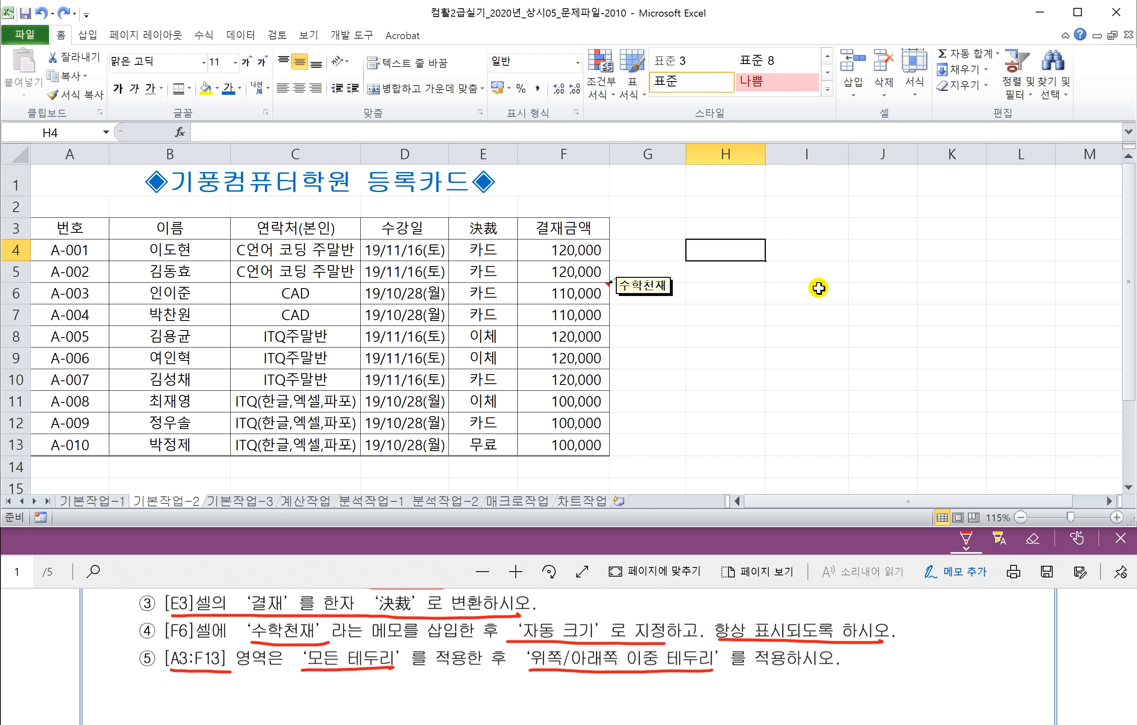
click(711, 378)
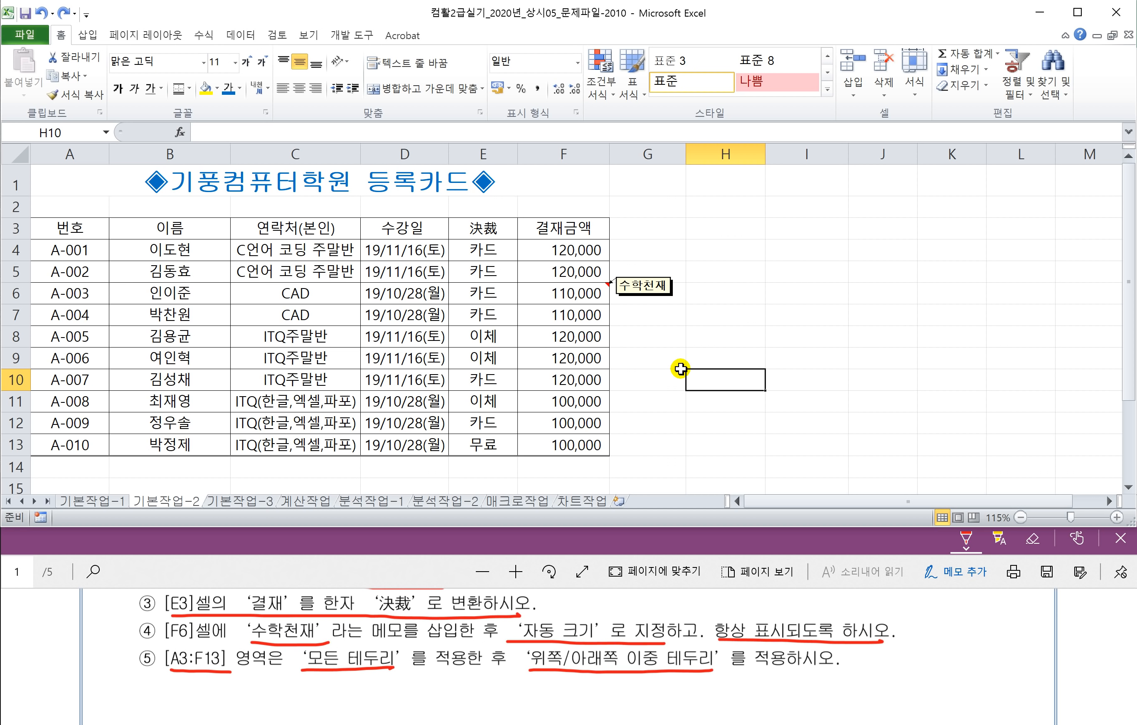
Step: Bring up the 기본작업-3 sheet in Excel after checking the exam instructions
click(363, 631)
scroll(363, 631, down, 5)
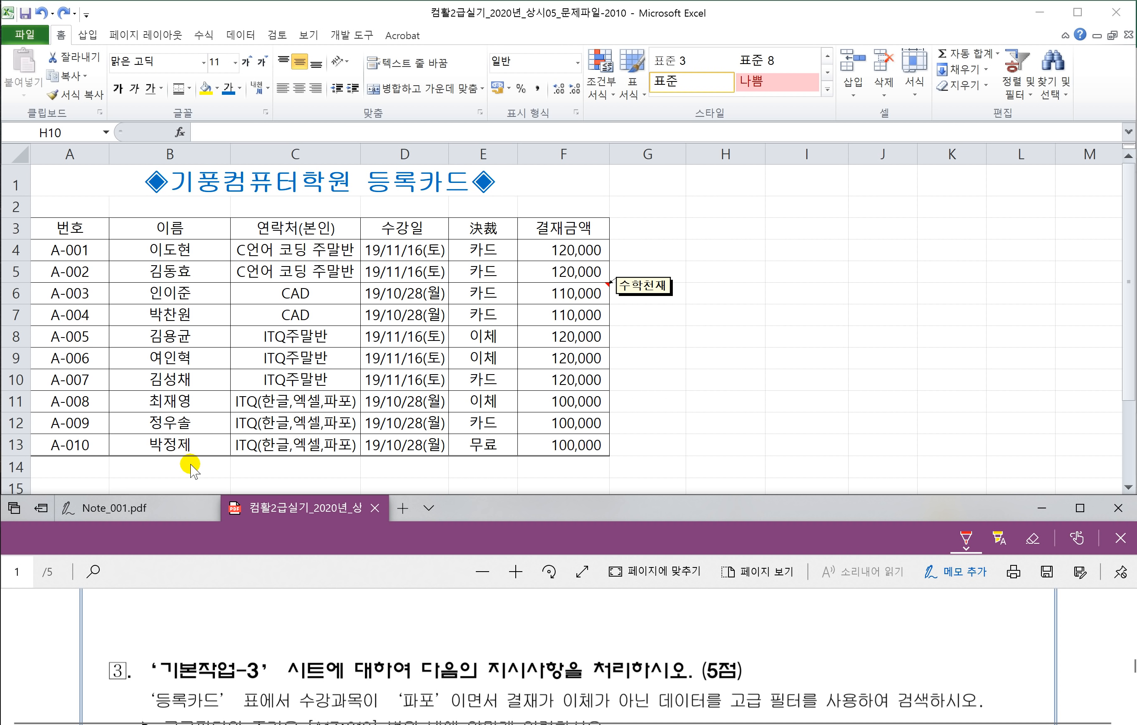
click(256, 472)
click(235, 504)
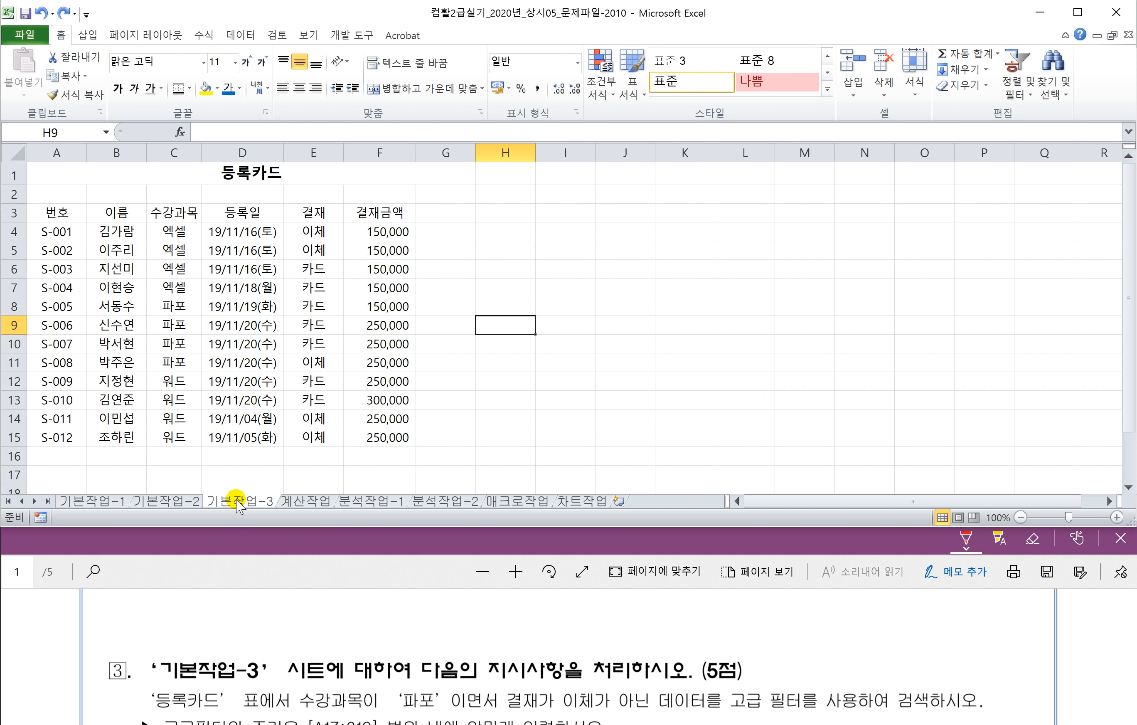
Step: Mark task 3 conditions in the PDF: 수강과목이, 결재가 이체가 아닌, 이면서, and criteria range A17:C19
click(223, 570)
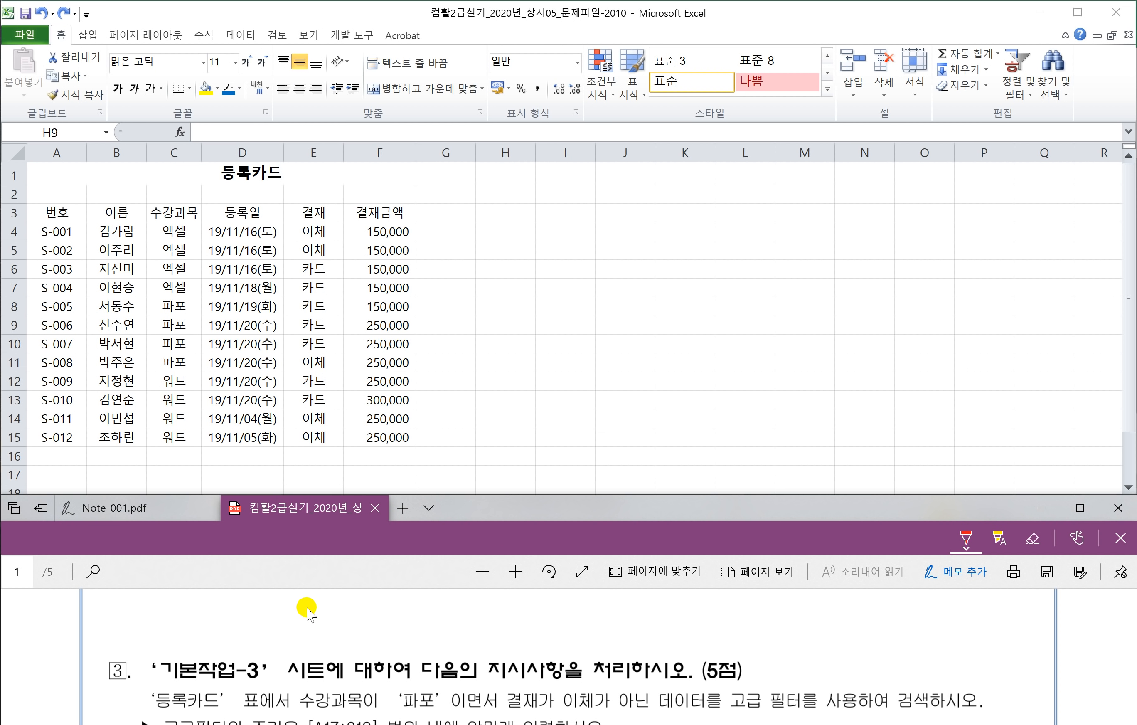
scroll(305, 614, down, 1)
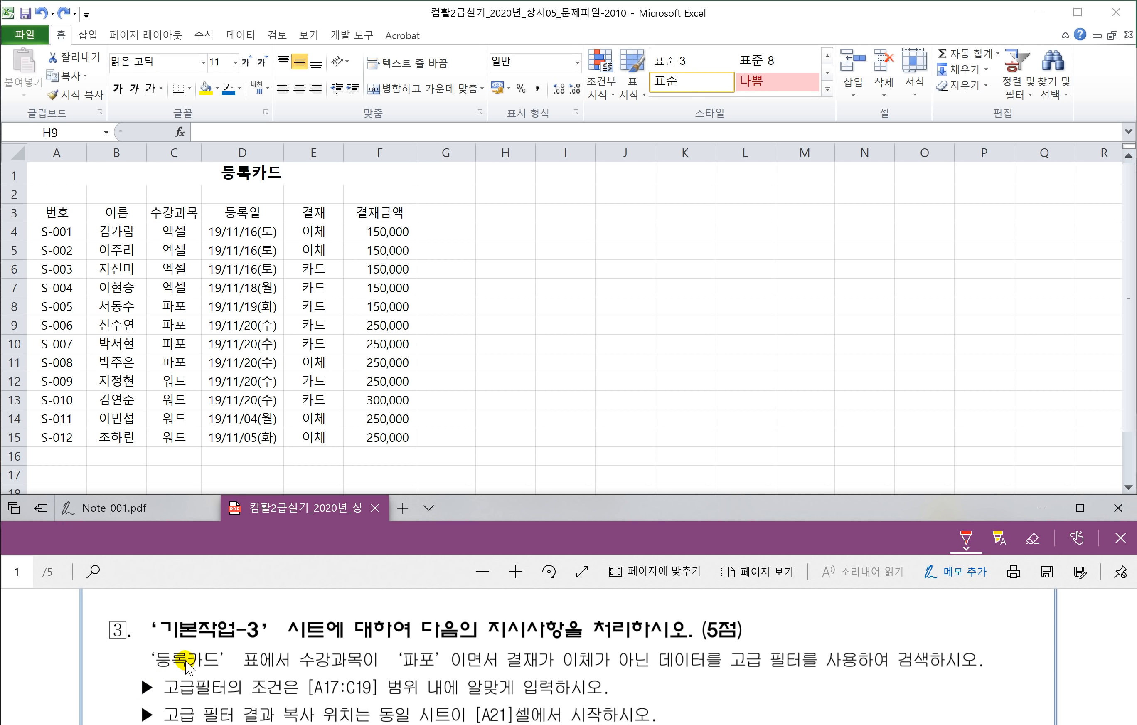
mouse_move(300, 671)
mouse_down()
mouse_move(443, 669)
mouse_move(434, 642)
mouse_move(388, 645)
mouse_move(399, 674)
mouse_up()
mouse_move(508, 671)
mouse_down()
mouse_move(658, 671)
mouse_move(605, 639)
mouse_move(565, 652)
mouse_move(569, 674)
mouse_up()
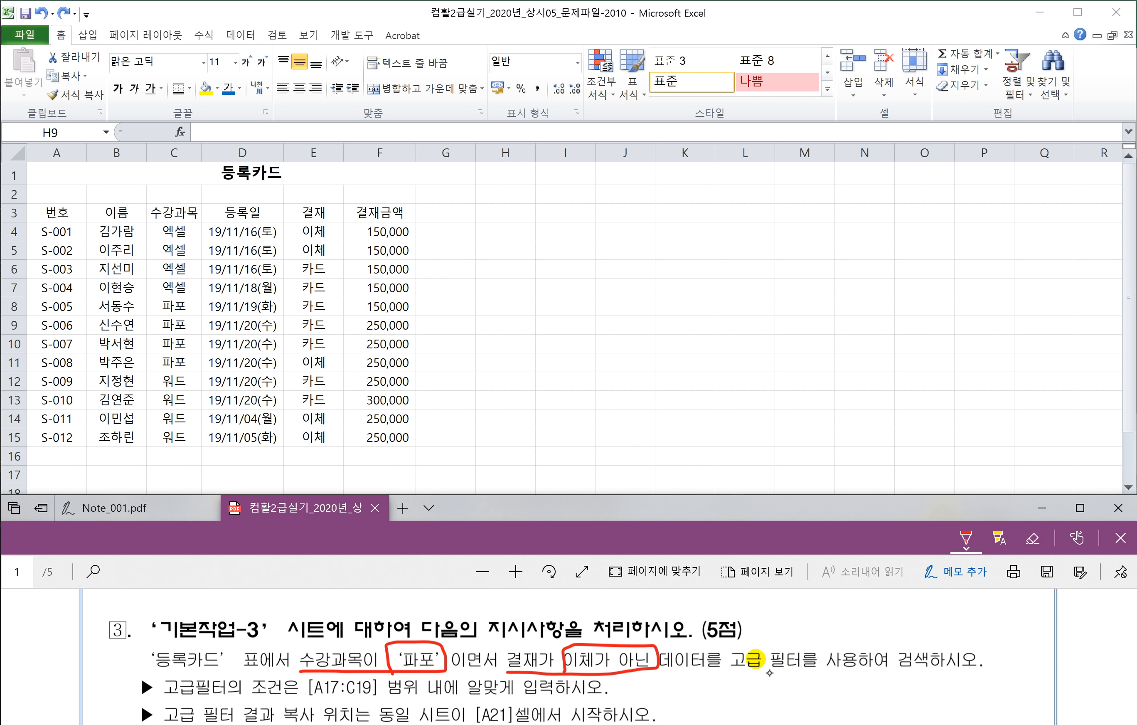
mouse_move(492, 639)
mouse_down()
mouse_move(501, 652)
mouse_move(520, 626)
mouse_up()
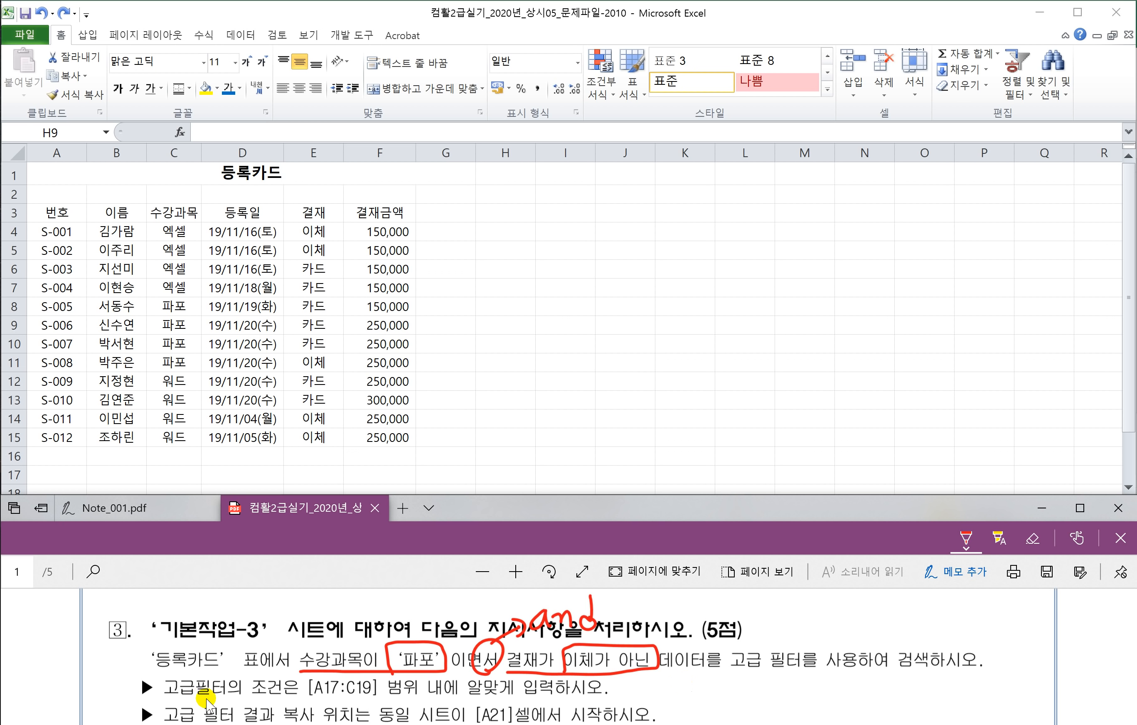
drag(310, 700, 603, 700)
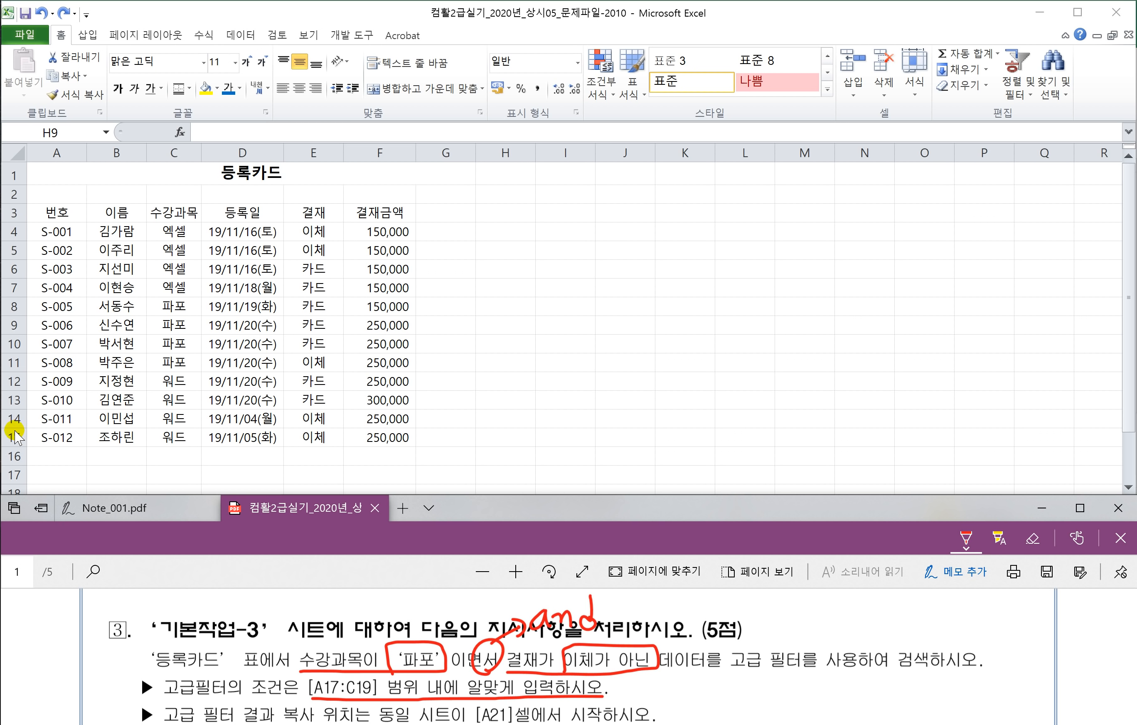
Step: Select cell A17 for the criteria and circle 고급 필터 in the instructions PDF
click(112, 437)
scroll(112, 459, down, 1)
click(65, 414)
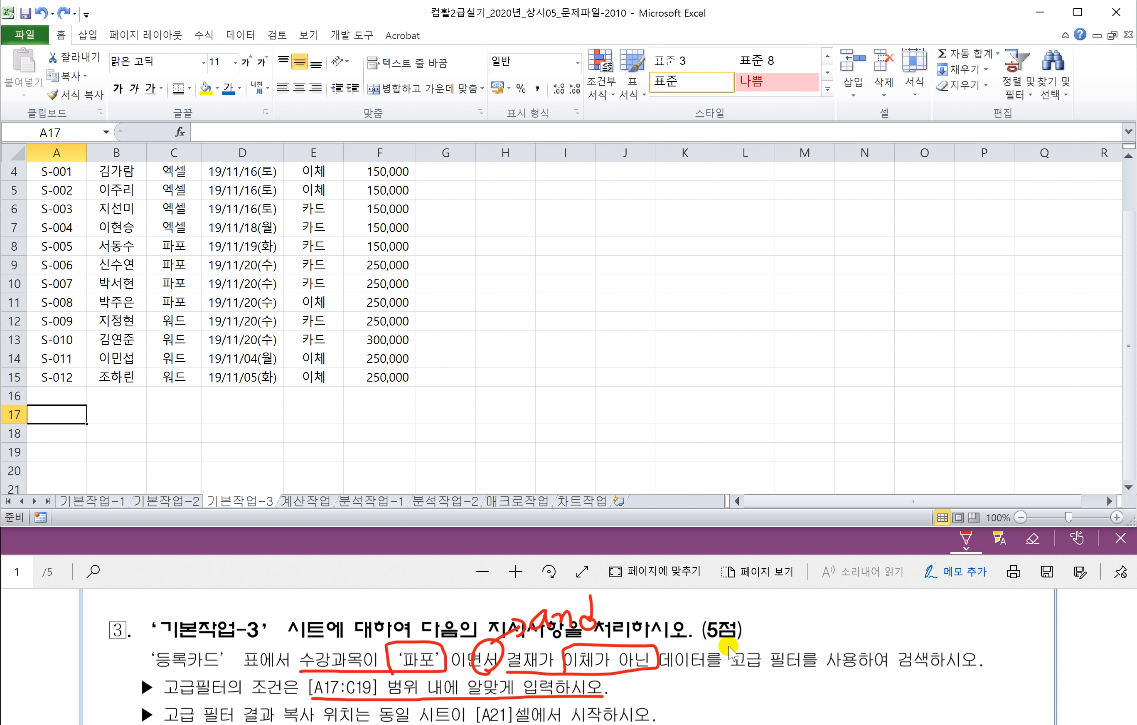
mouse_move(732, 652)
mouse_down()
mouse_move(734, 688)
mouse_move(803, 674)
mouse_move(726, 640)
mouse_move(717, 647)
mouse_up()
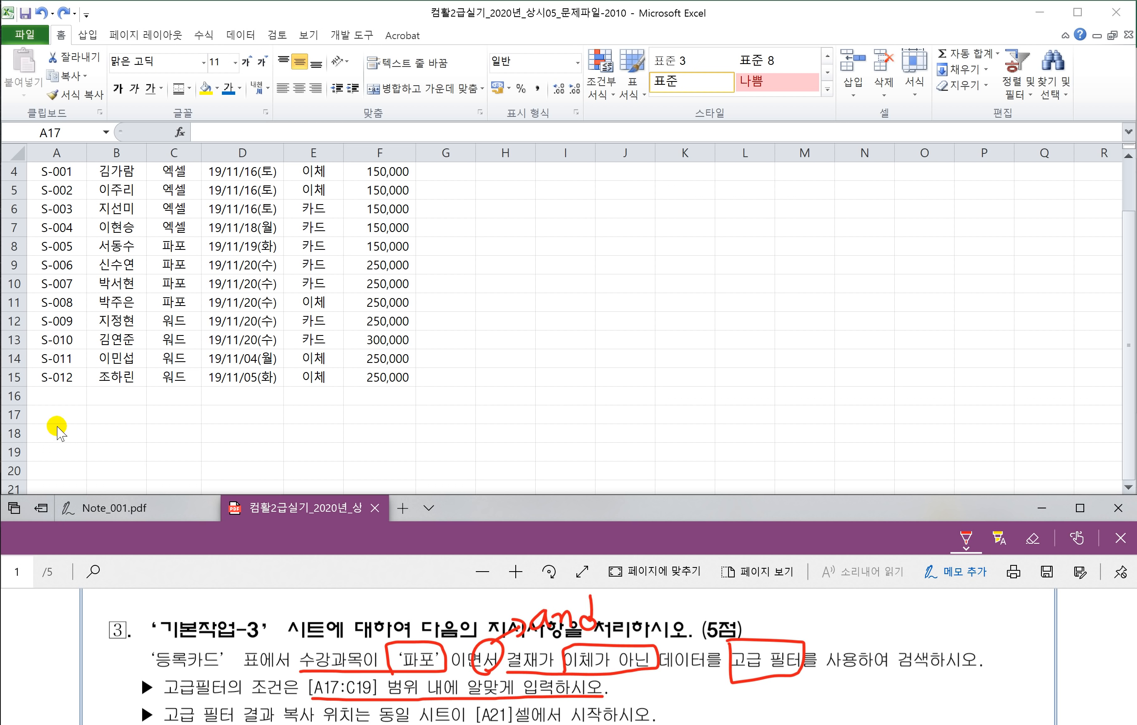
click(49, 412)
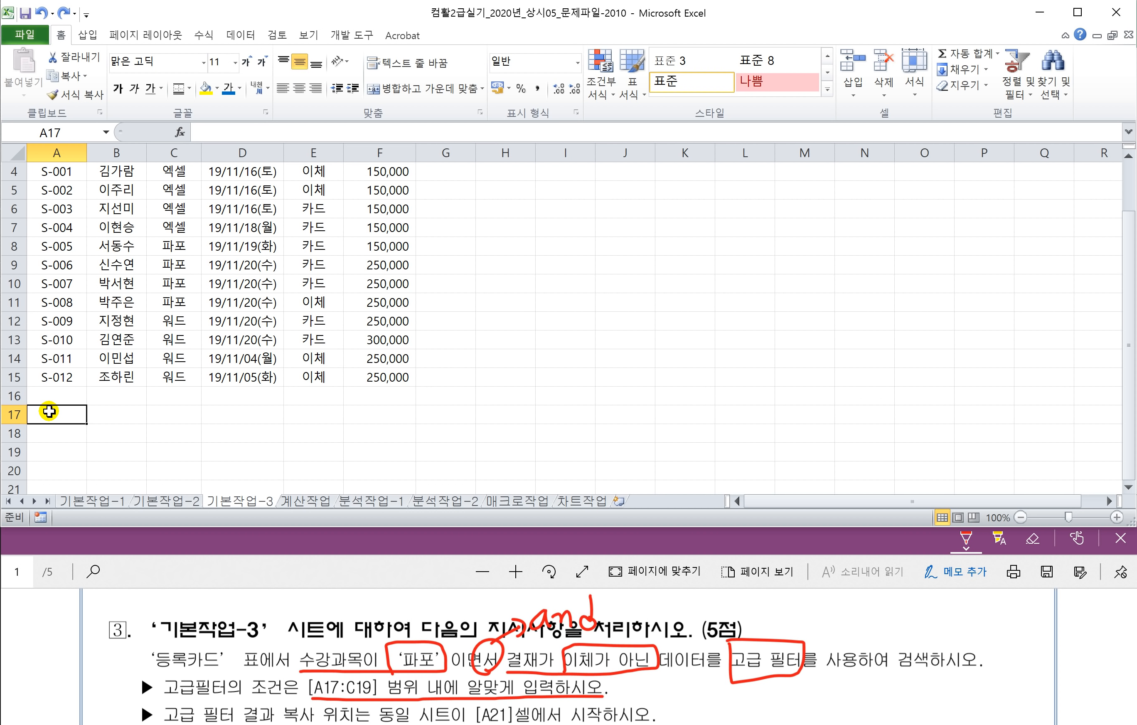
Step: Enter headers 수강과목 and 결재 in A17:B17 with criteria 파포 and <>이체 beneath
text(at수강과목)
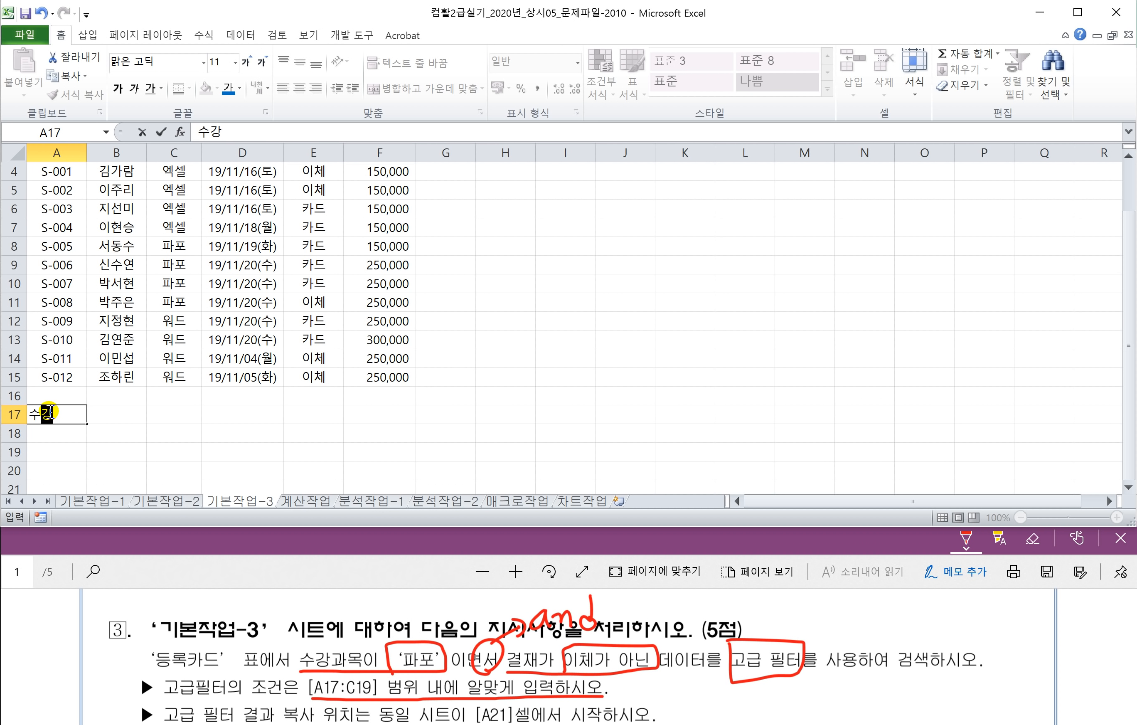
key(Return)
text(파포)
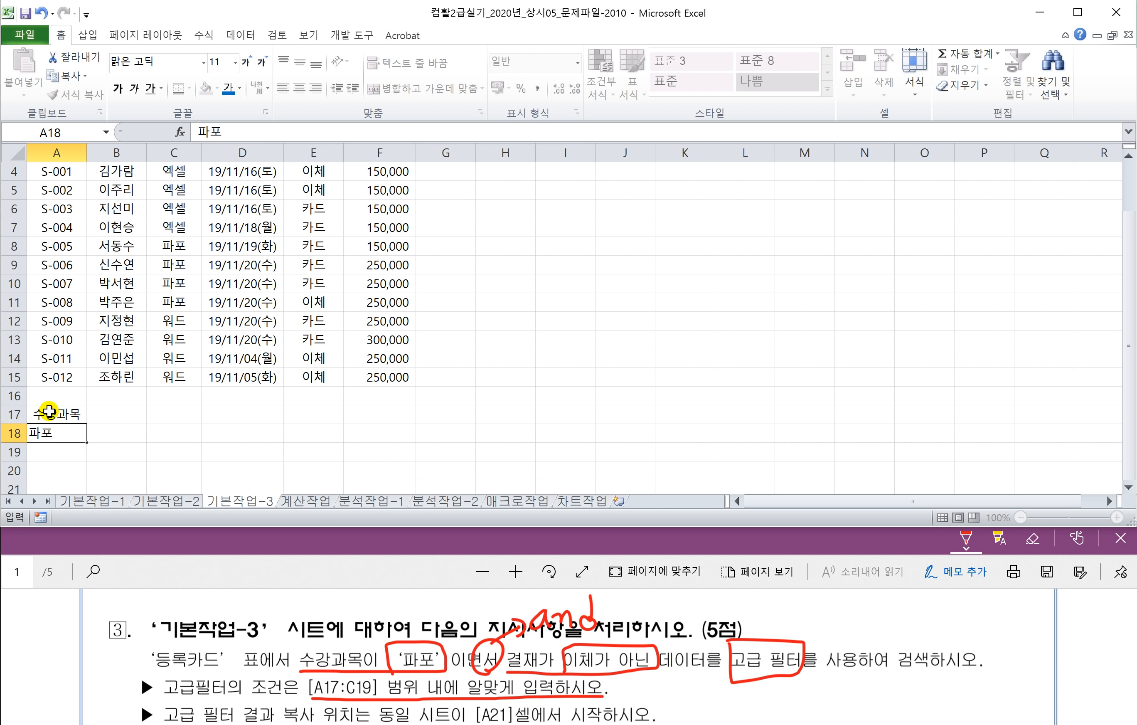
key(Tab)
key(Up)
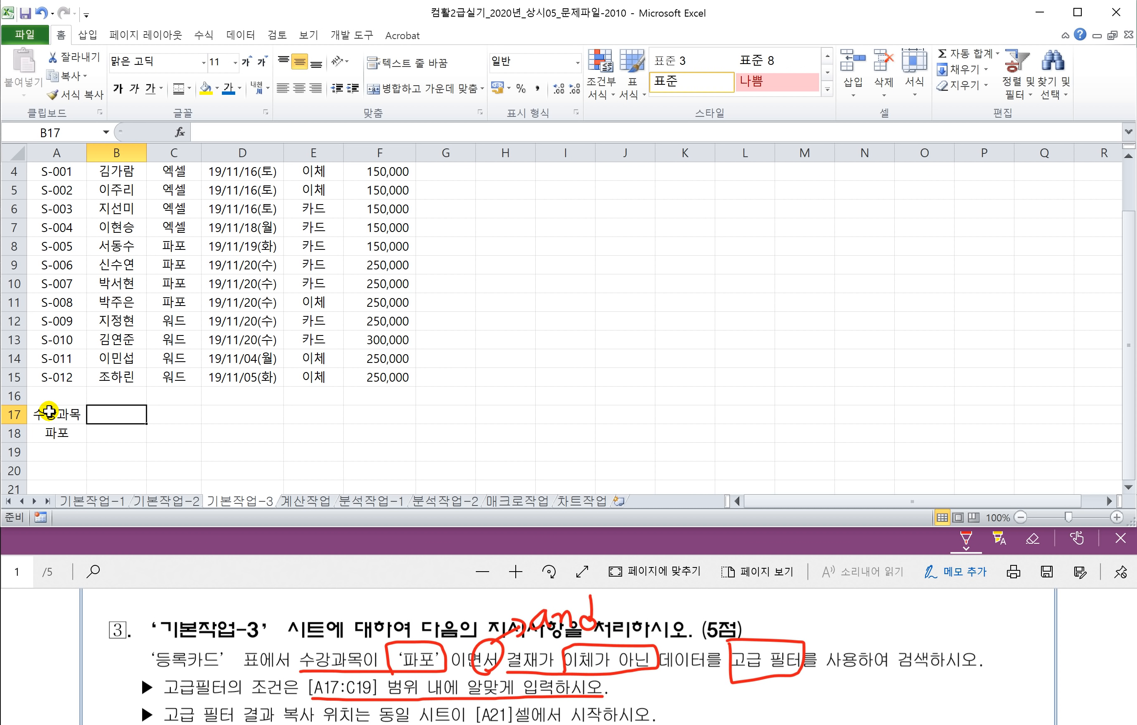
text(결재)
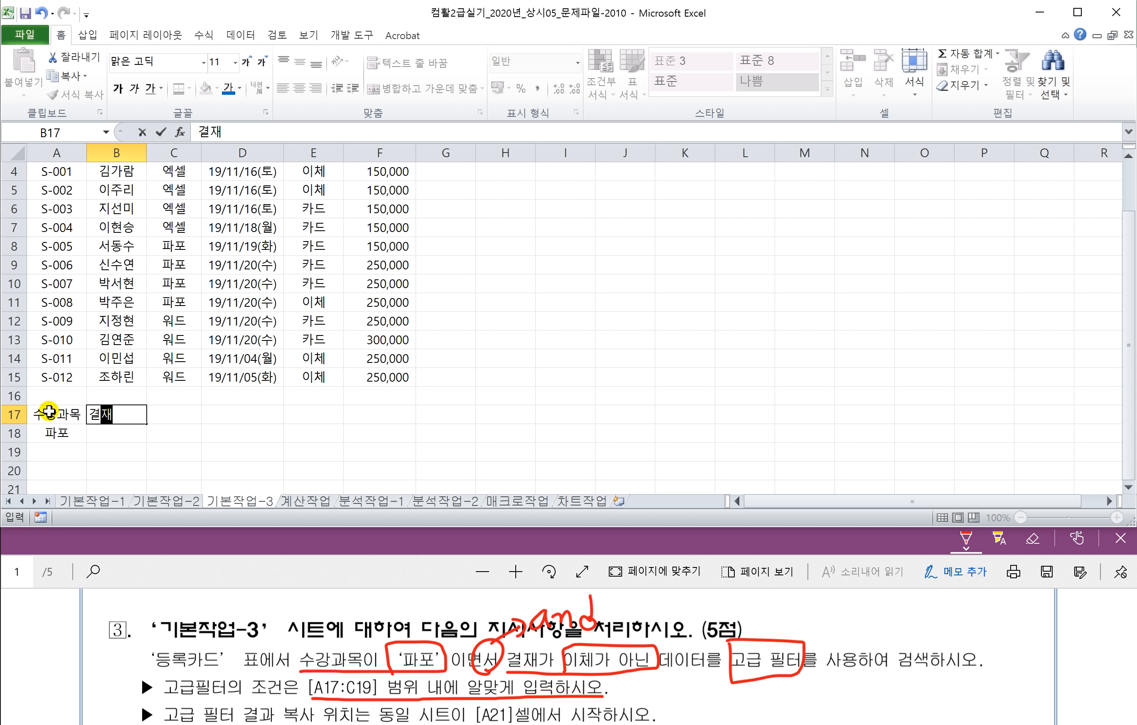
key(Return)
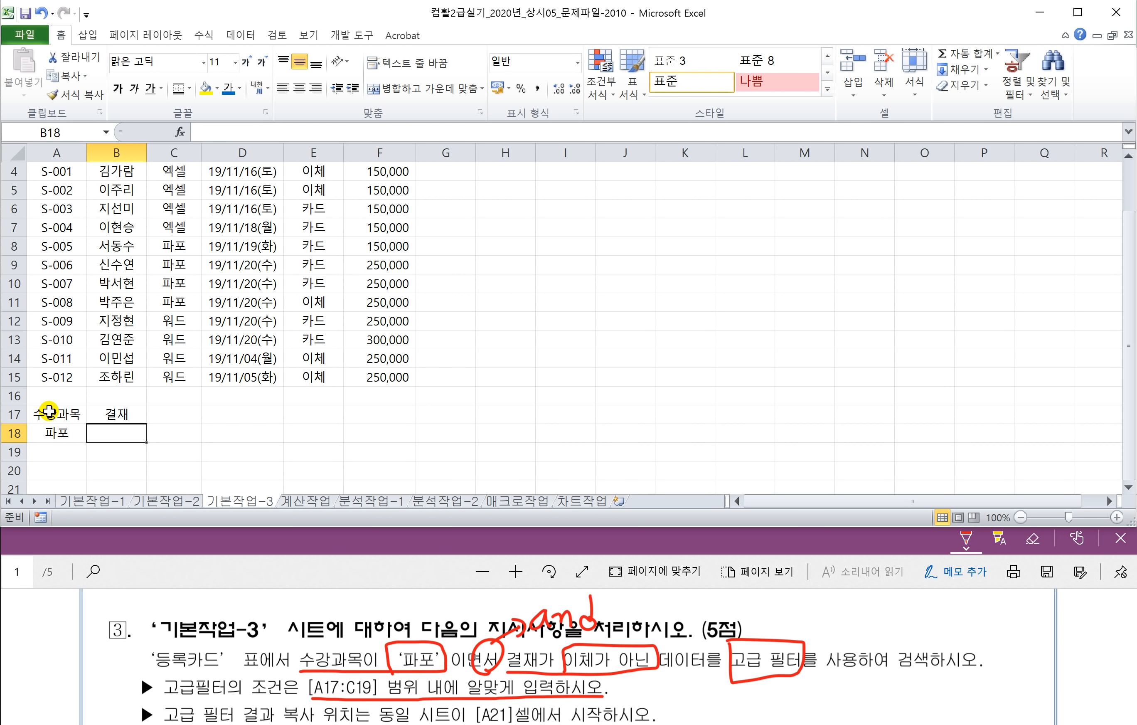
text(<>이체)
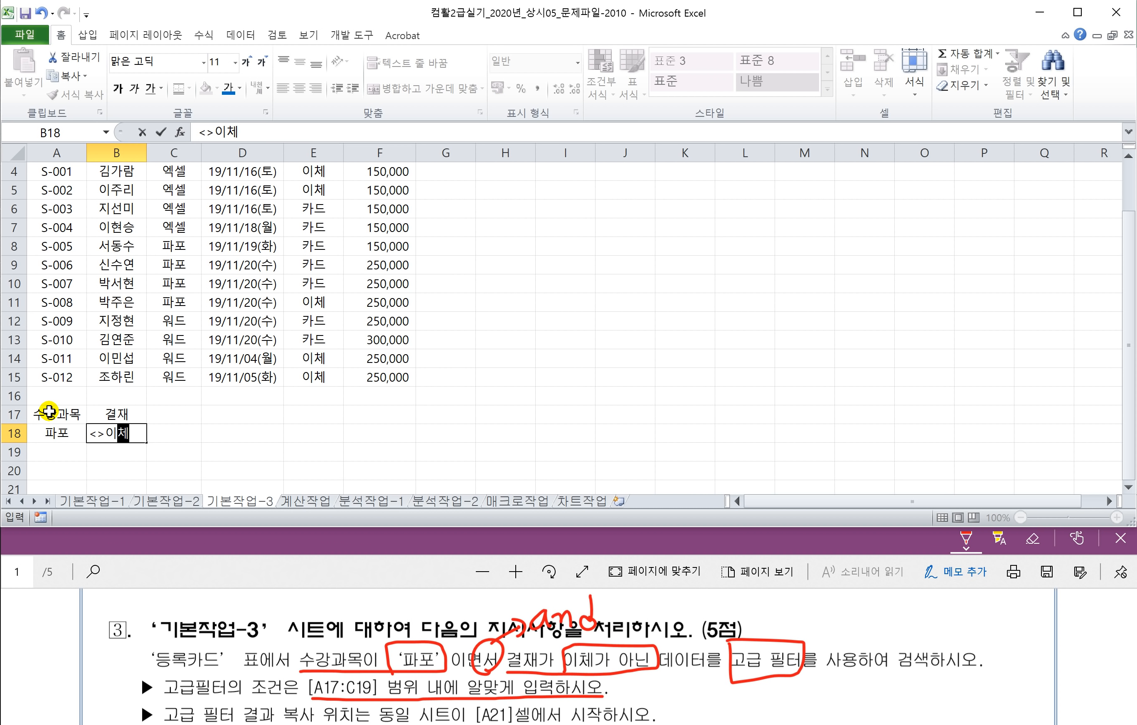
key(Return)
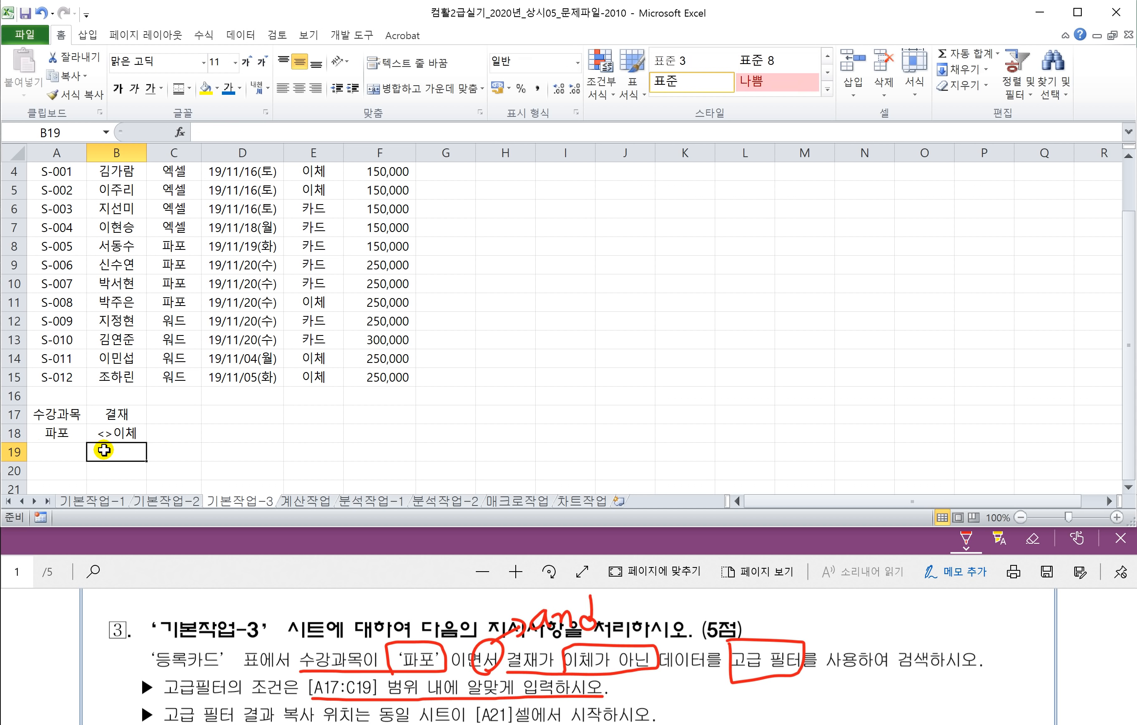
Step: Review the criteria cells, moving <>이체 to B19 and back into B18
click(67, 434)
click(101, 433)
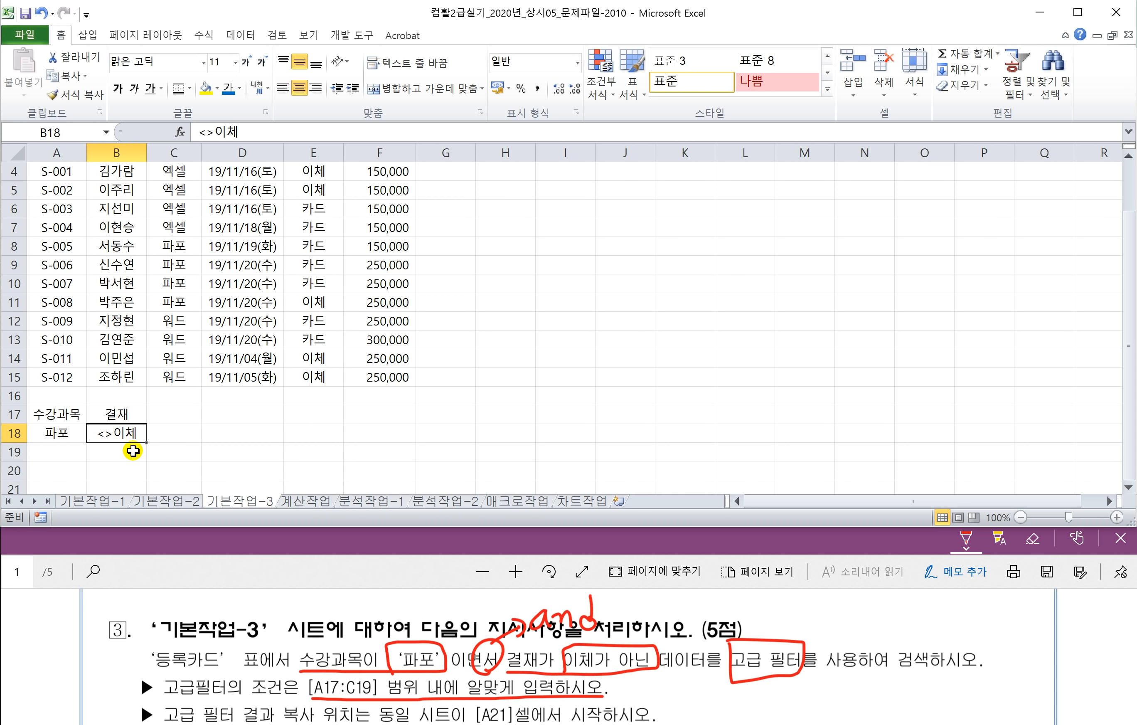
drag(125, 449, 124, 468)
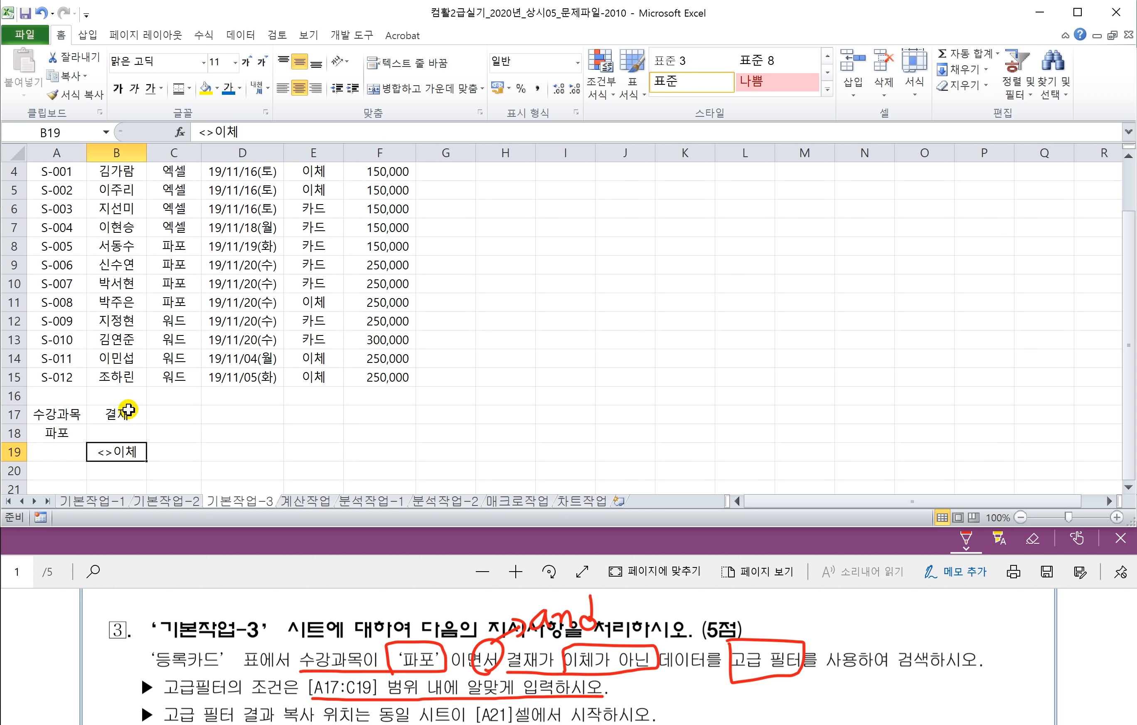
drag(110, 443, 137, 433)
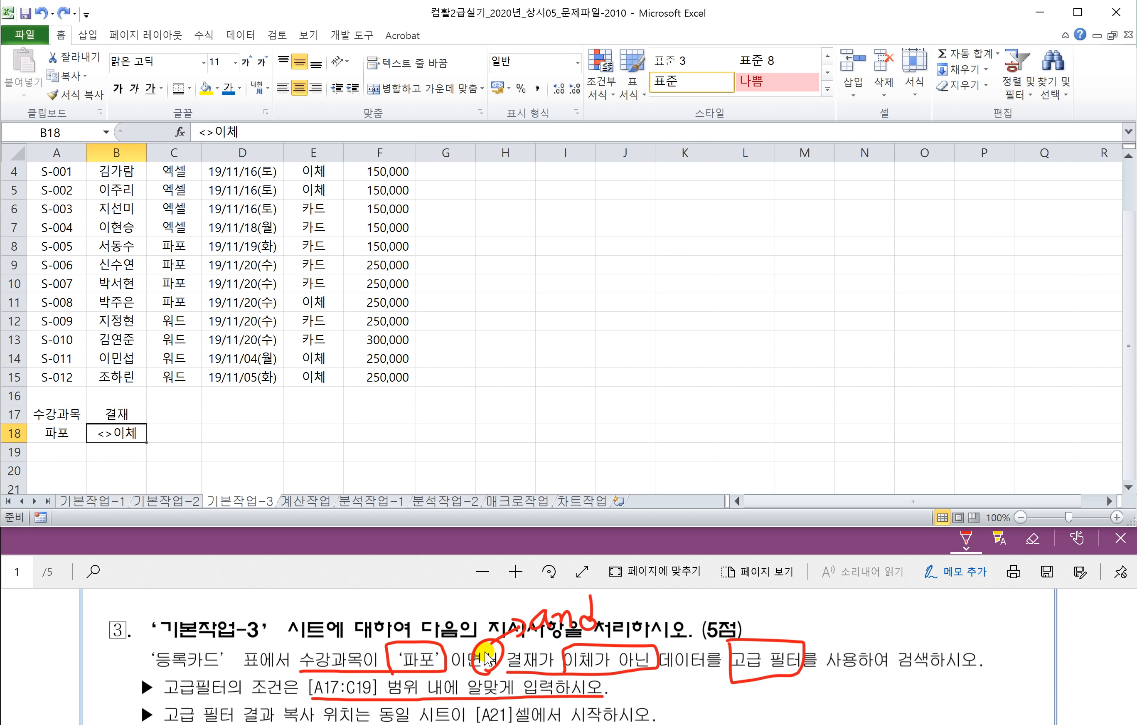
Step: Select empty cell G10, scroll to the table top, and call up 고급 from 데이터's 정렬 및 필터
click(447, 433)
click(472, 360)
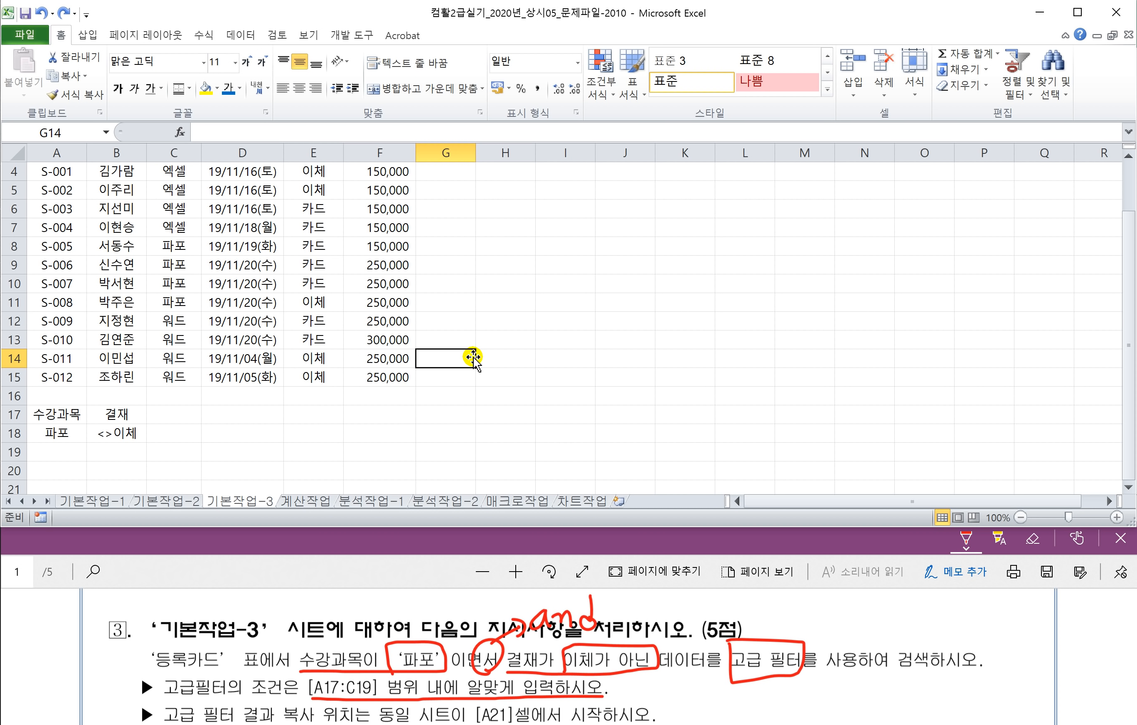
drag(451, 314, 449, 311)
click(483, 365)
click(474, 326)
click(445, 292)
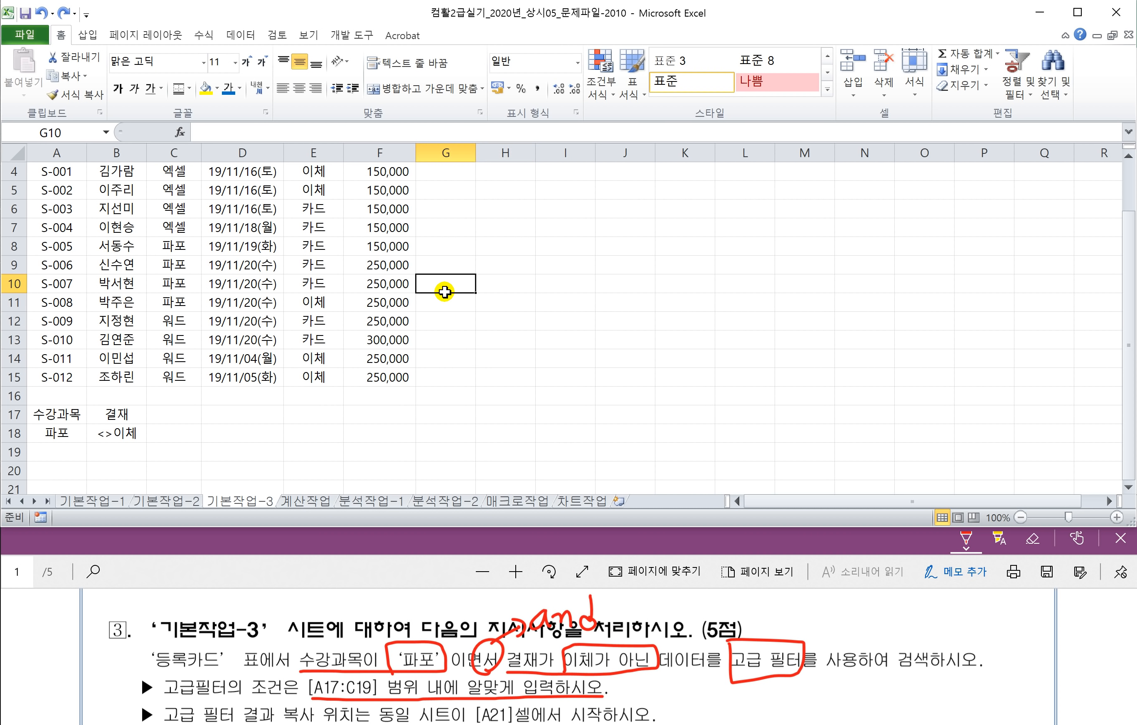
scroll(227, 281, up, 1)
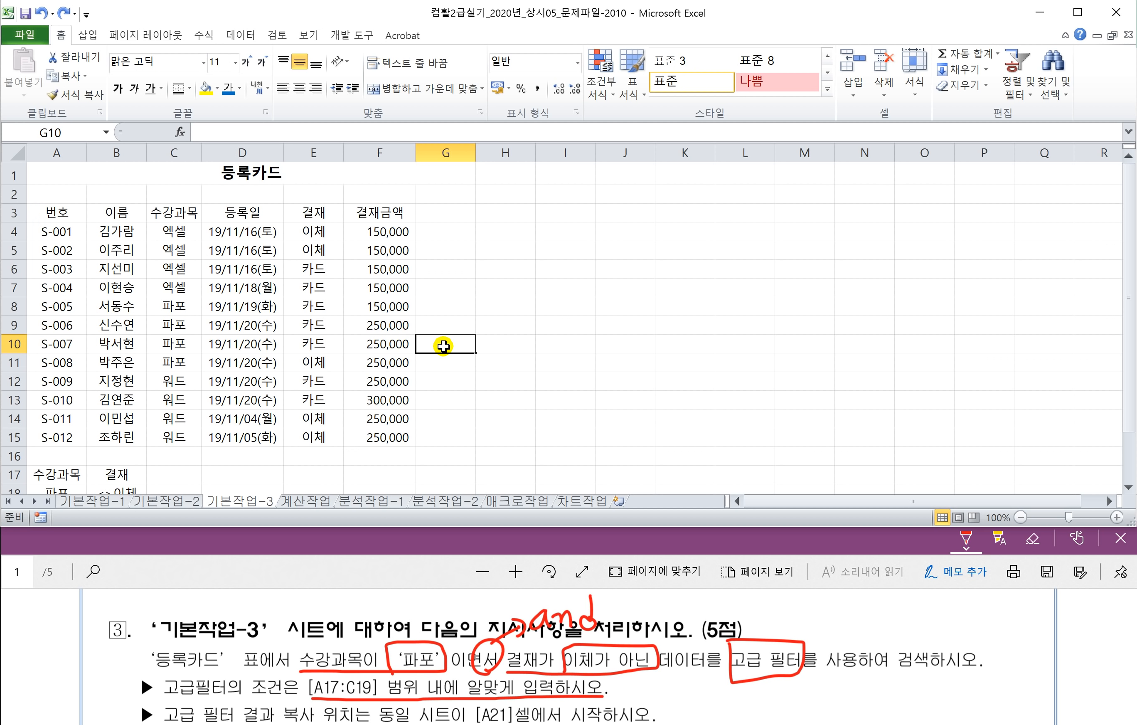
click(237, 38)
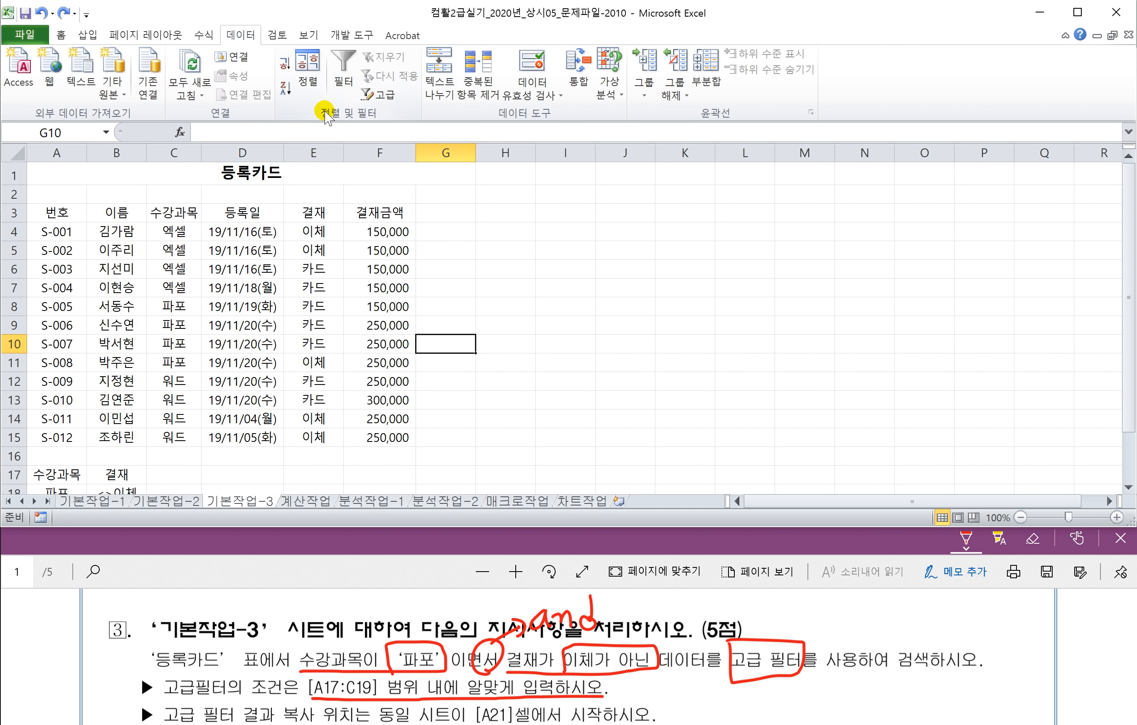
click(391, 104)
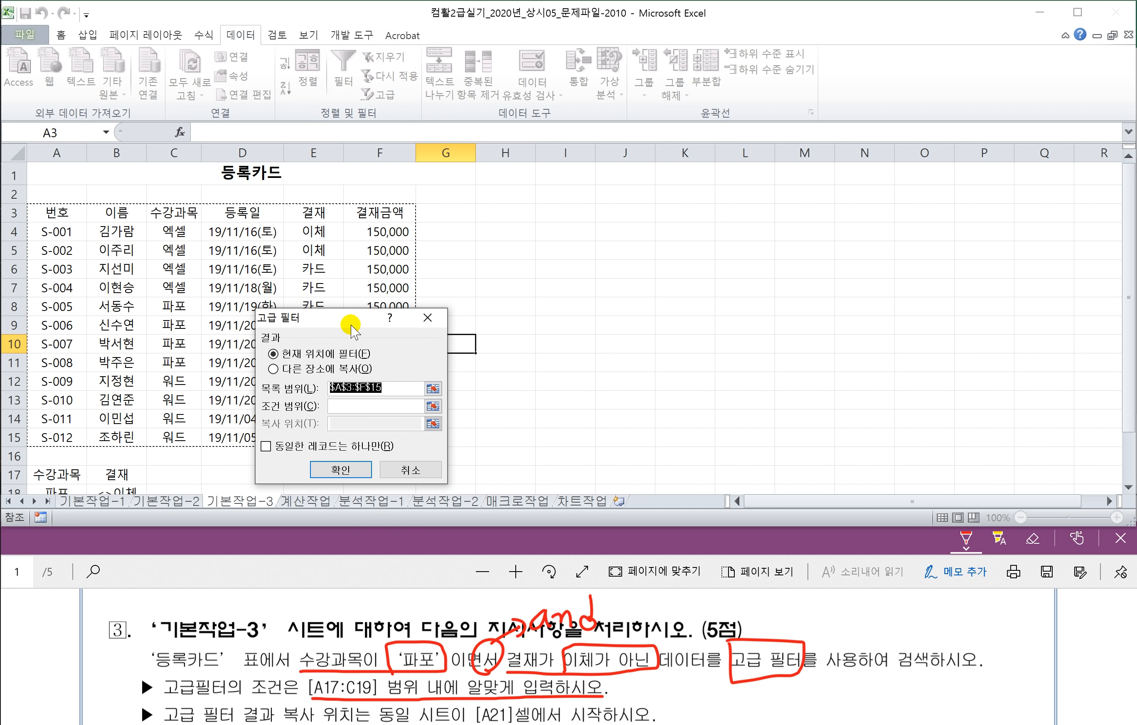
Step: Set the advanced filter list range to A3:F15 and criteria range to A17:B18
drag(352, 318, 641, 261)
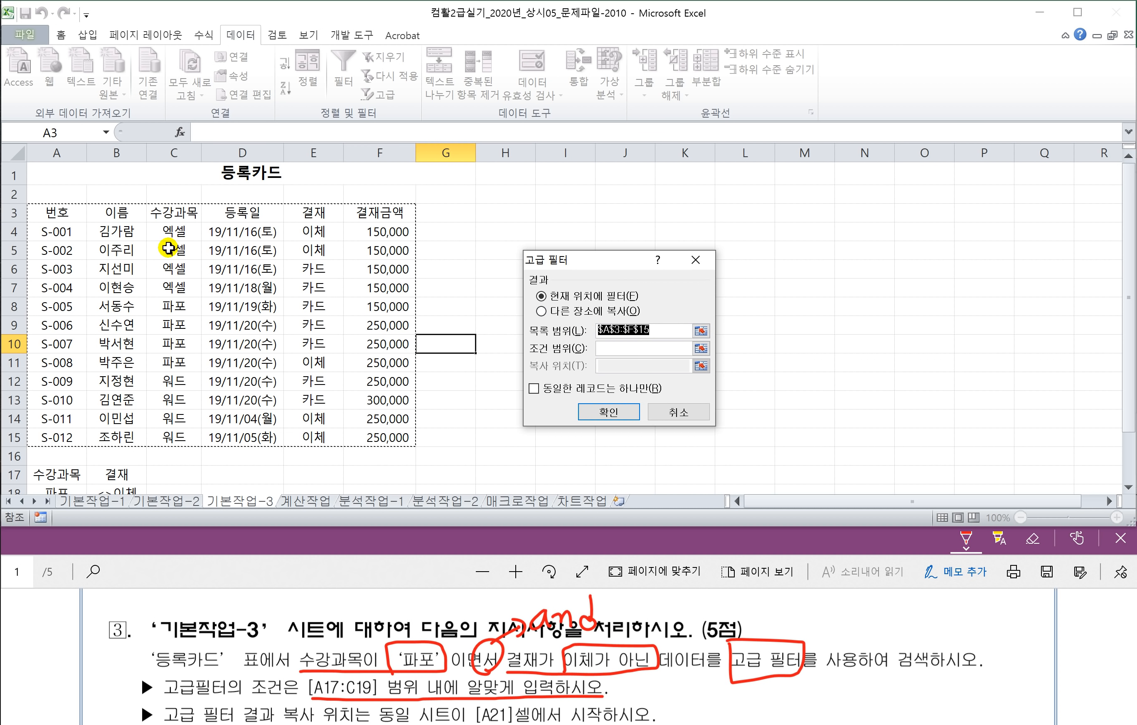
drag(657, 330, 498, 327)
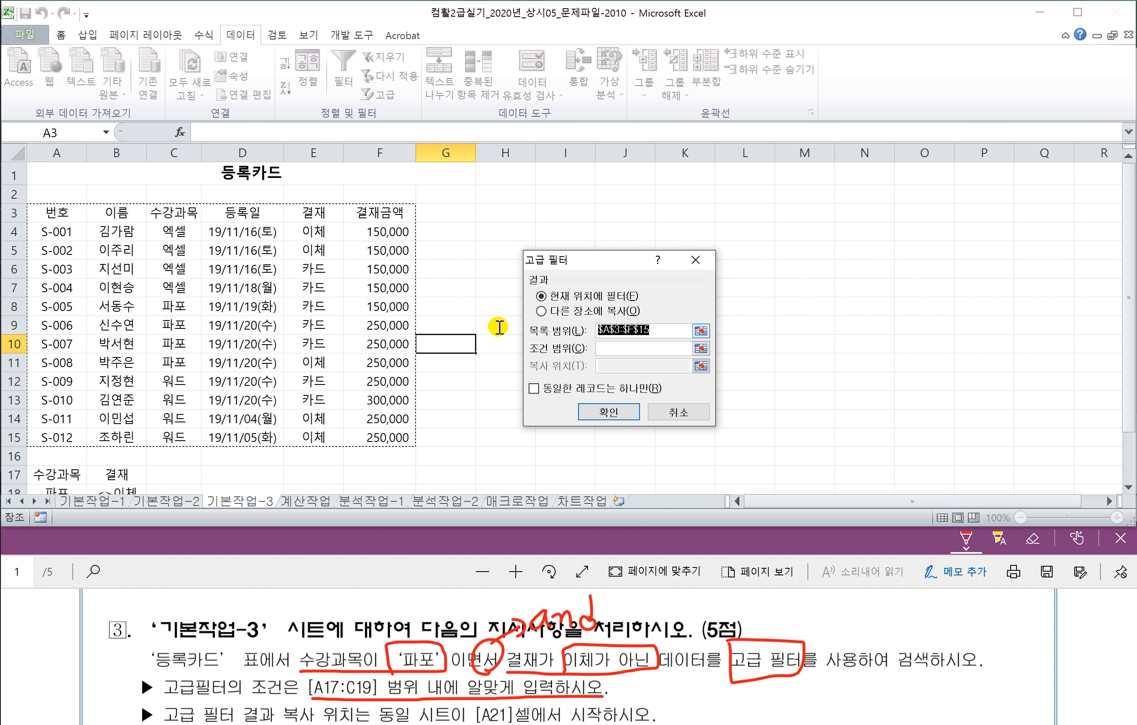
key(Delete)
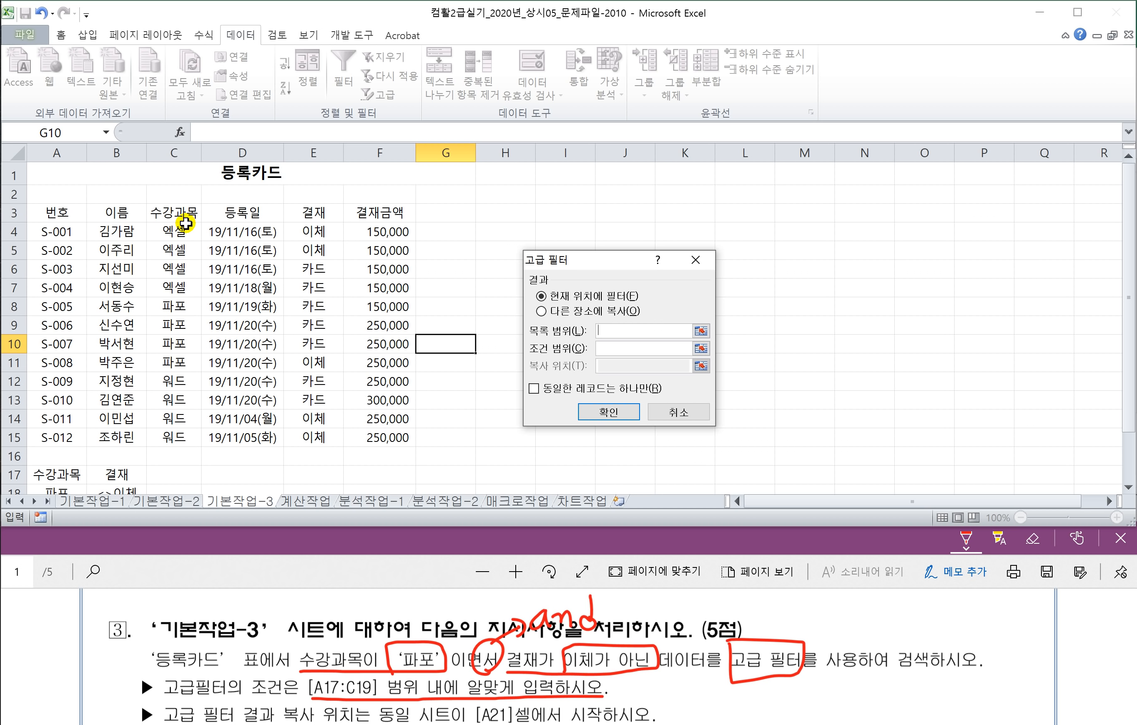
drag(47, 216, 391, 427)
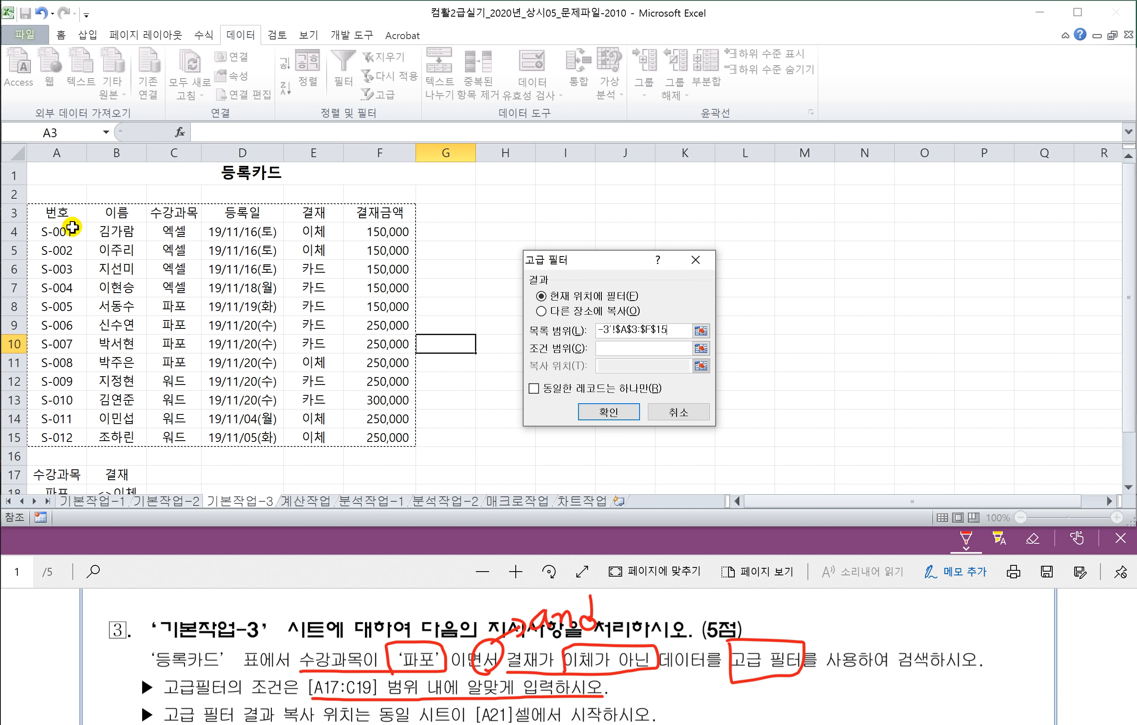
click(58, 215)
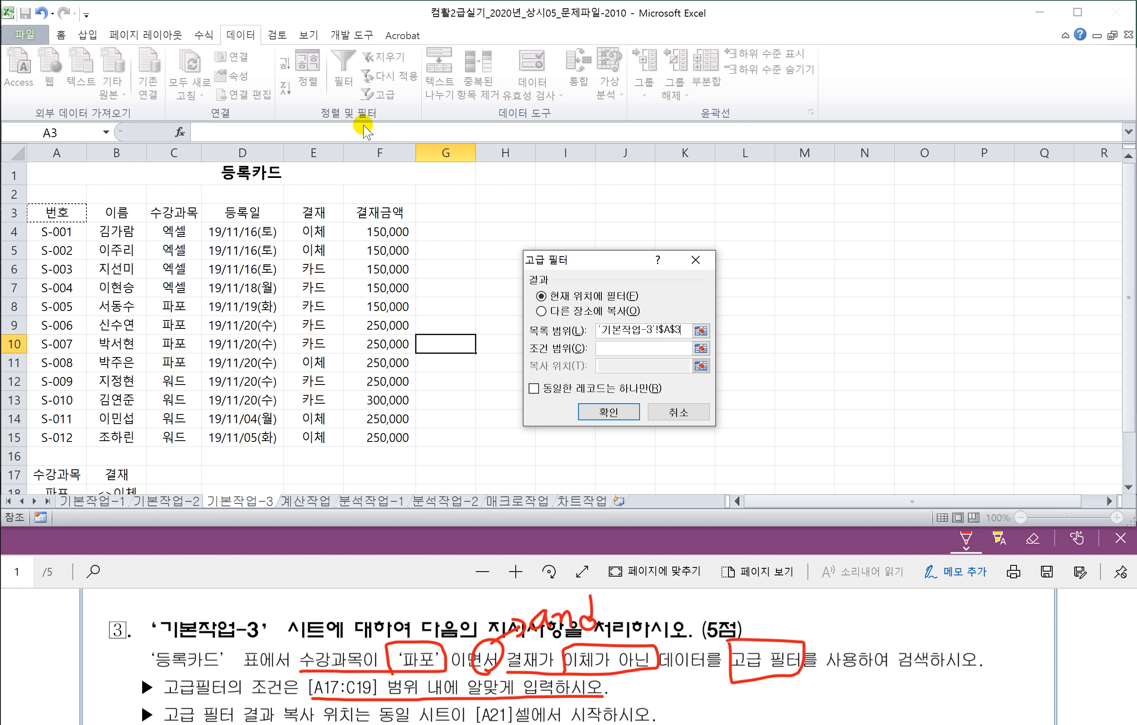
key(ctrl+shift+Down)
key(ctrl+shift+Right)
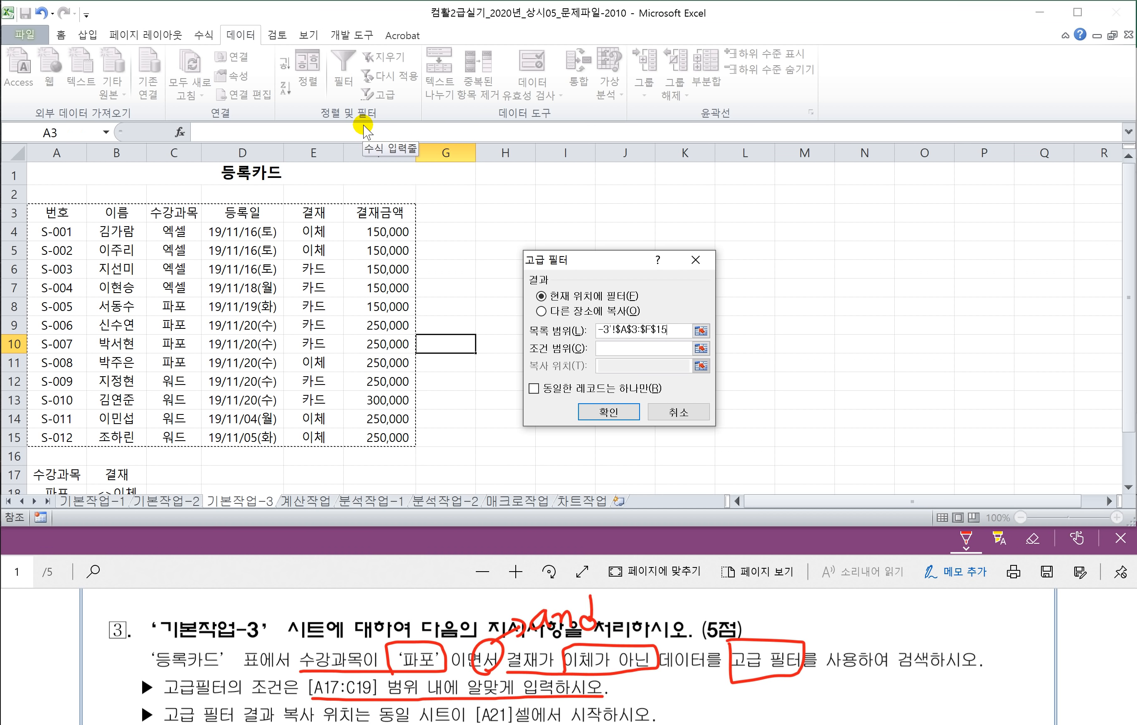
click(608, 351)
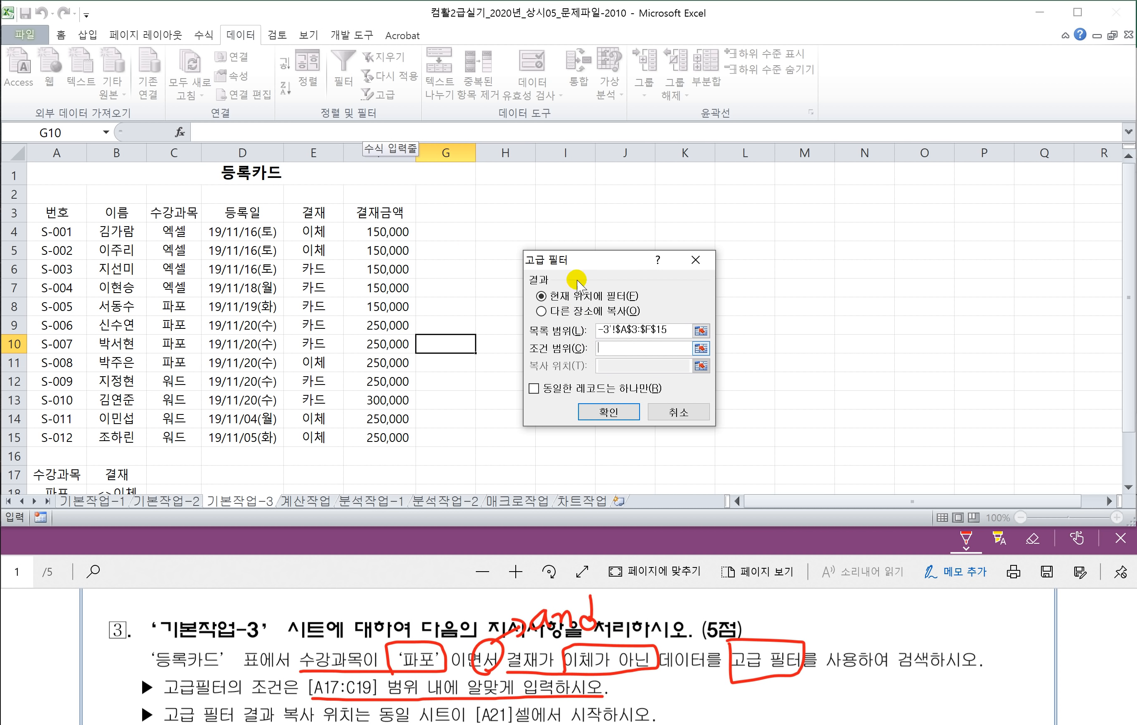
drag(579, 260, 548, 238)
scroll(178, 401, down, 1)
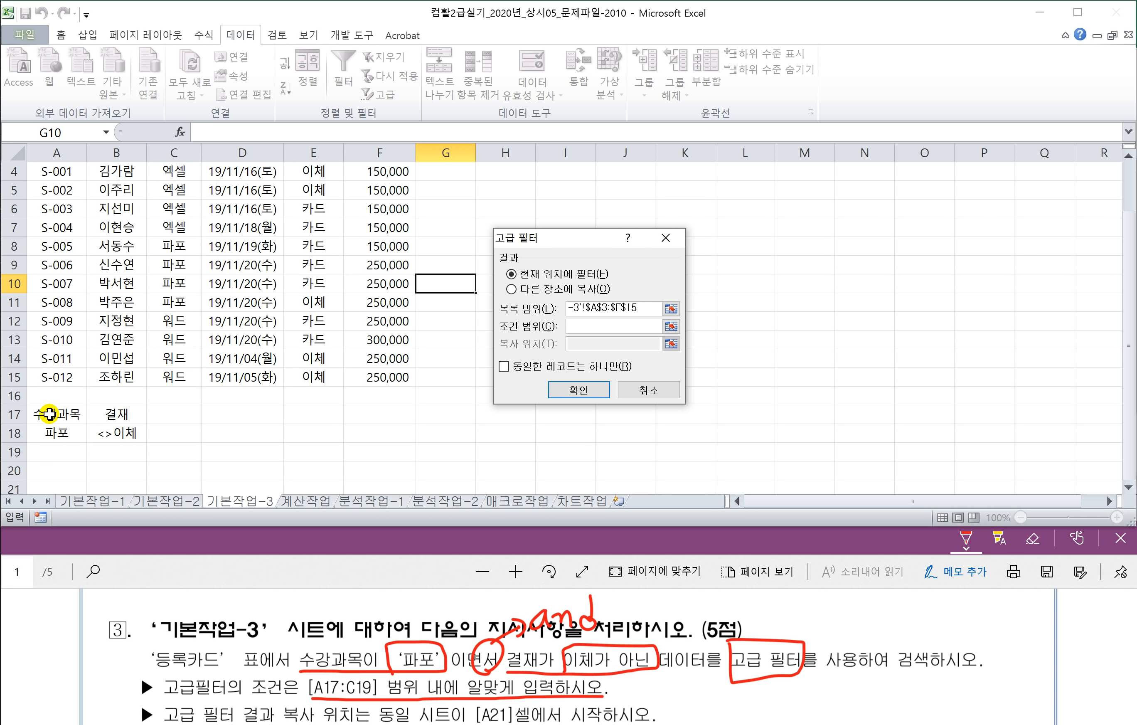
drag(49, 414, 107, 437)
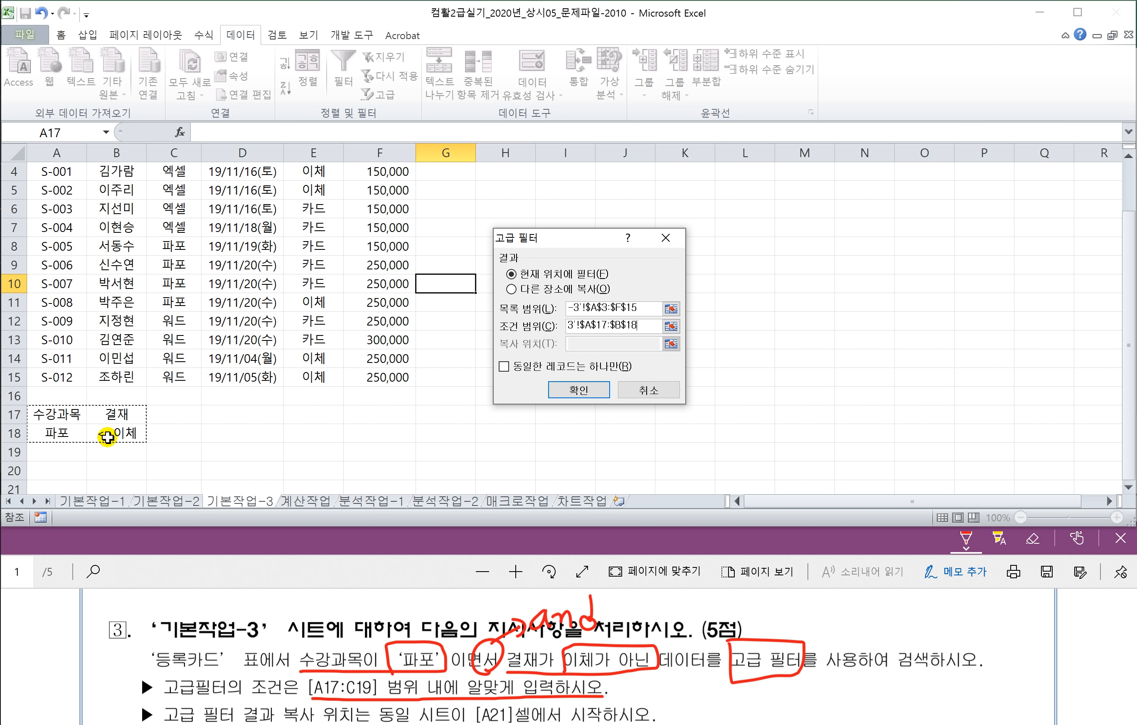
Step: Mark the [A21] output location in the instructions PDF
click(289, 608)
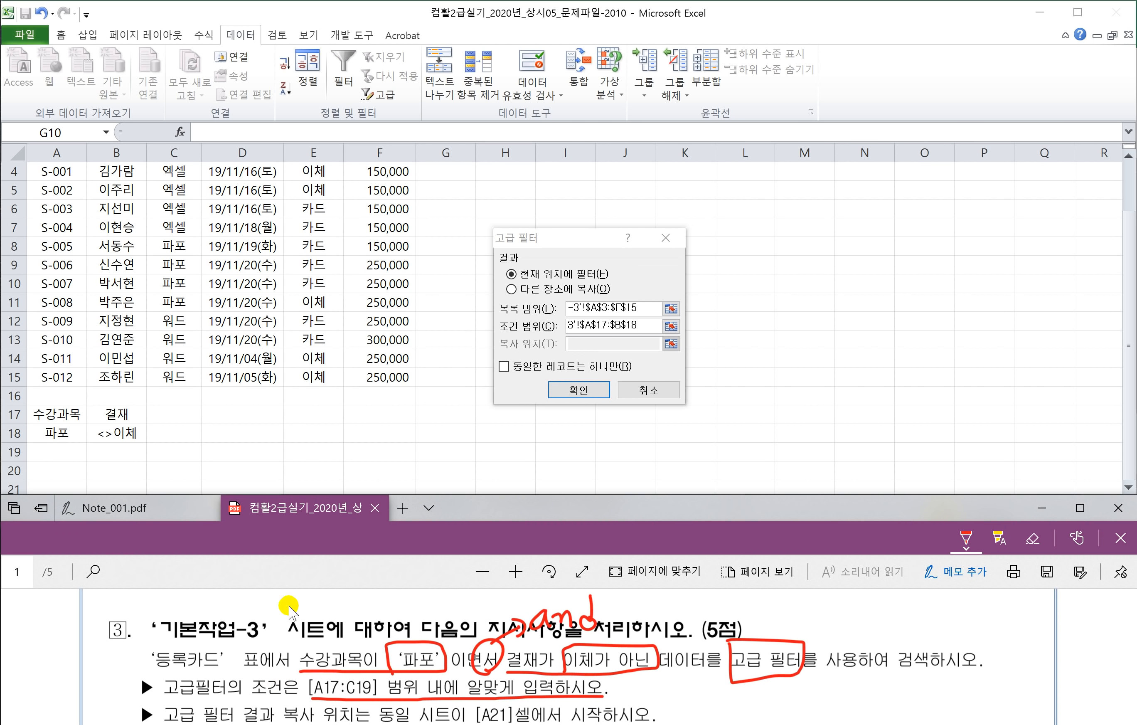
scroll(291, 685, down, 1)
drag(172, 687, 655, 686)
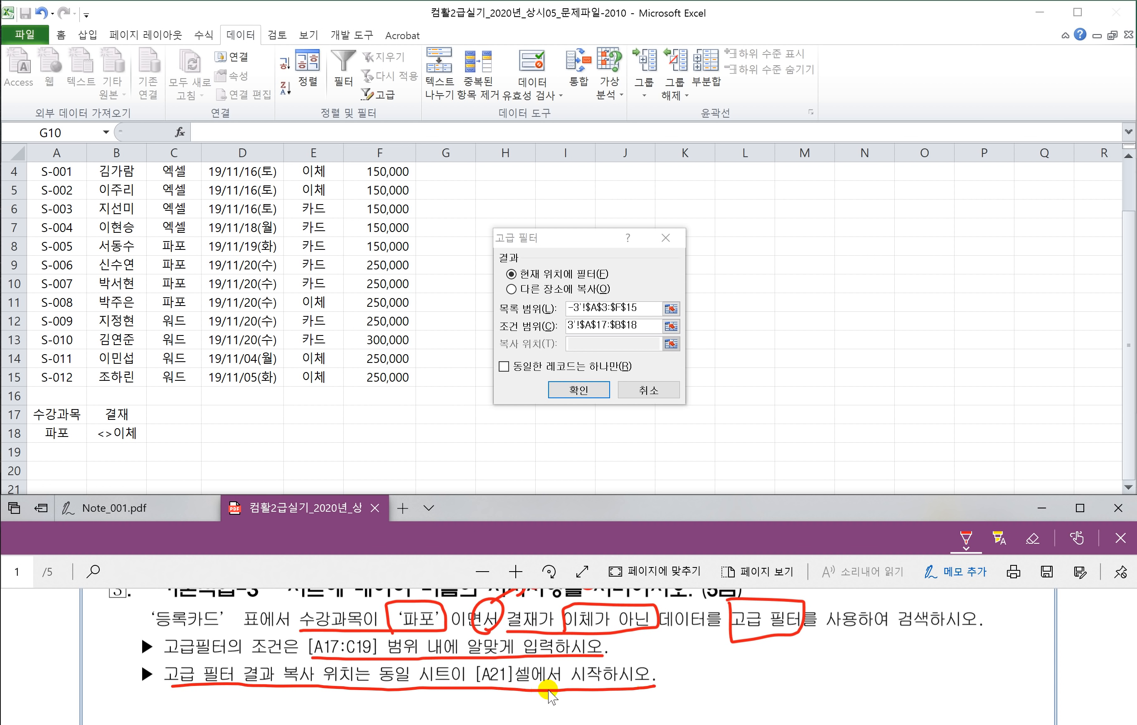
mouse_move(470, 687)
mouse_down()
mouse_move(476, 646)
mouse_move(527, 676)
mouse_move(455, 690)
mouse_up()
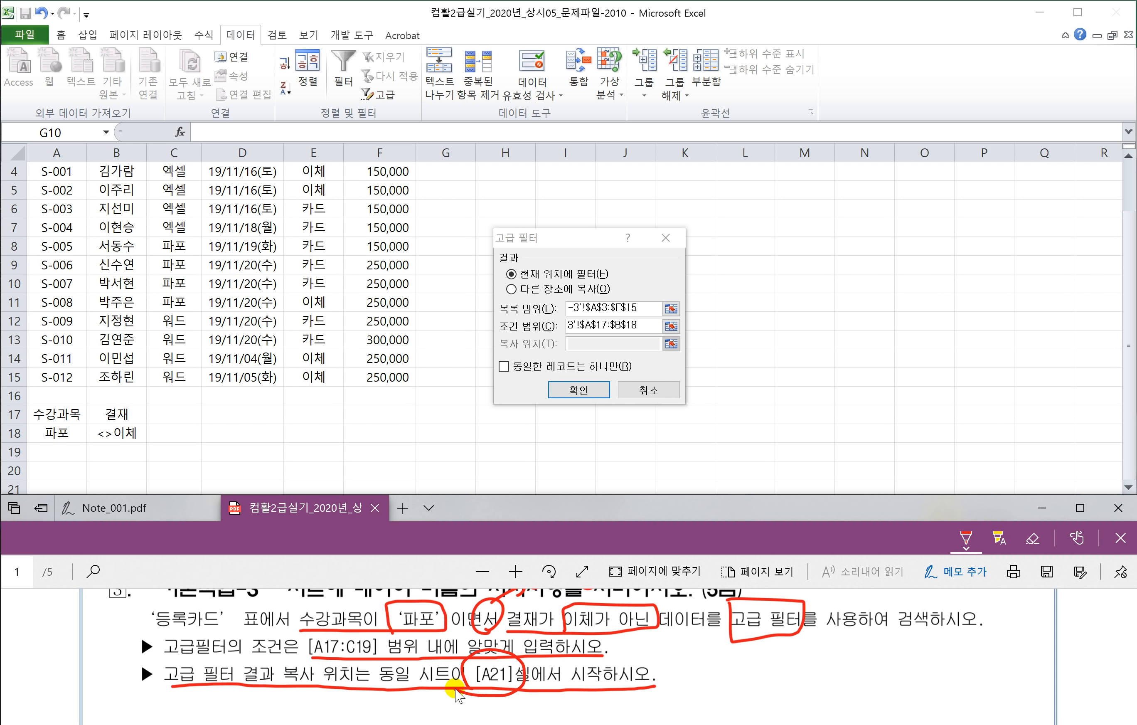
Step: Copy the filter results to cell A21 and apply the advanced filter
click(511, 289)
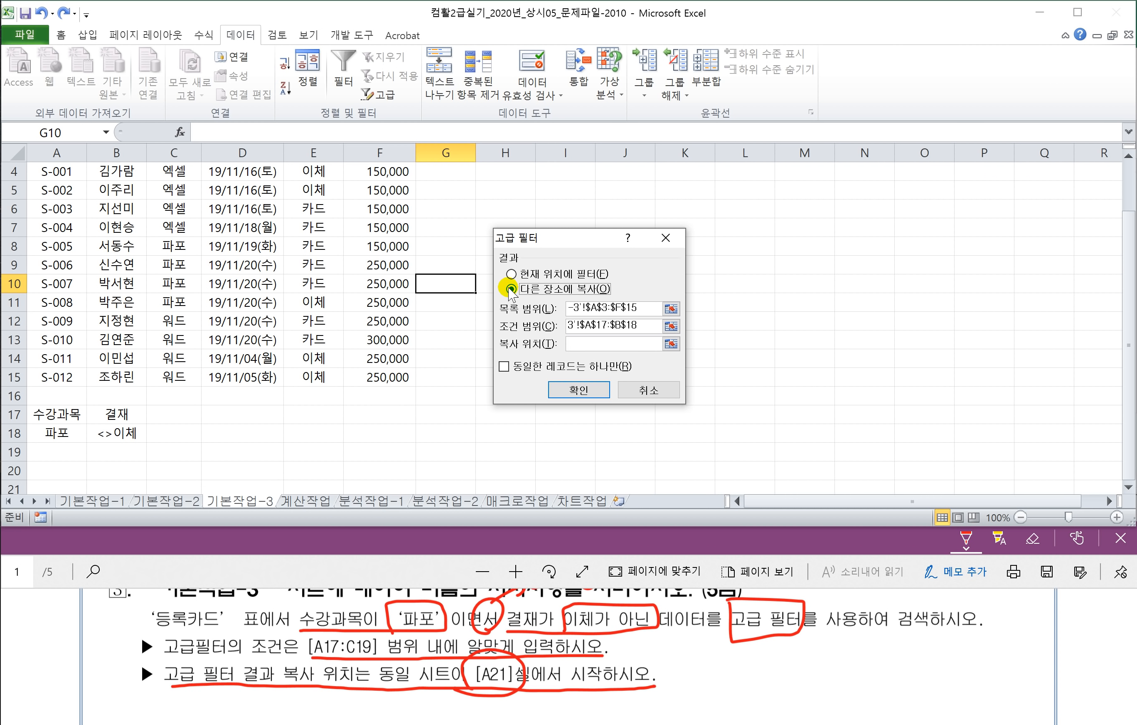
click(587, 343)
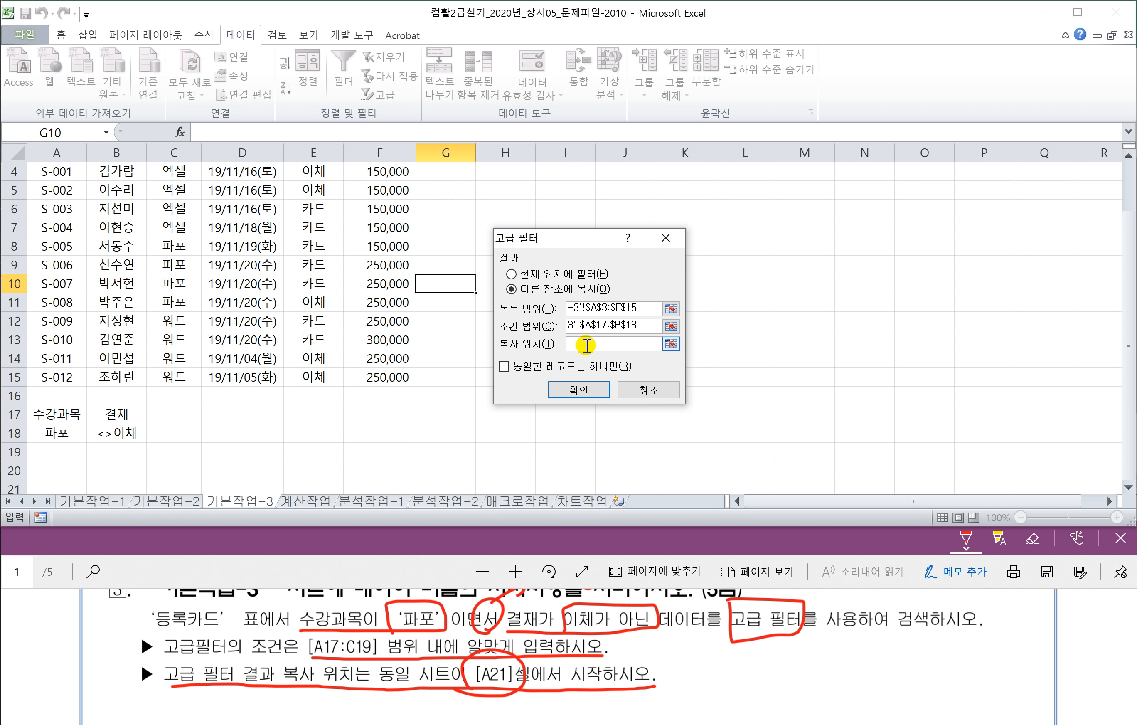
scroll(88, 470, down, 1)
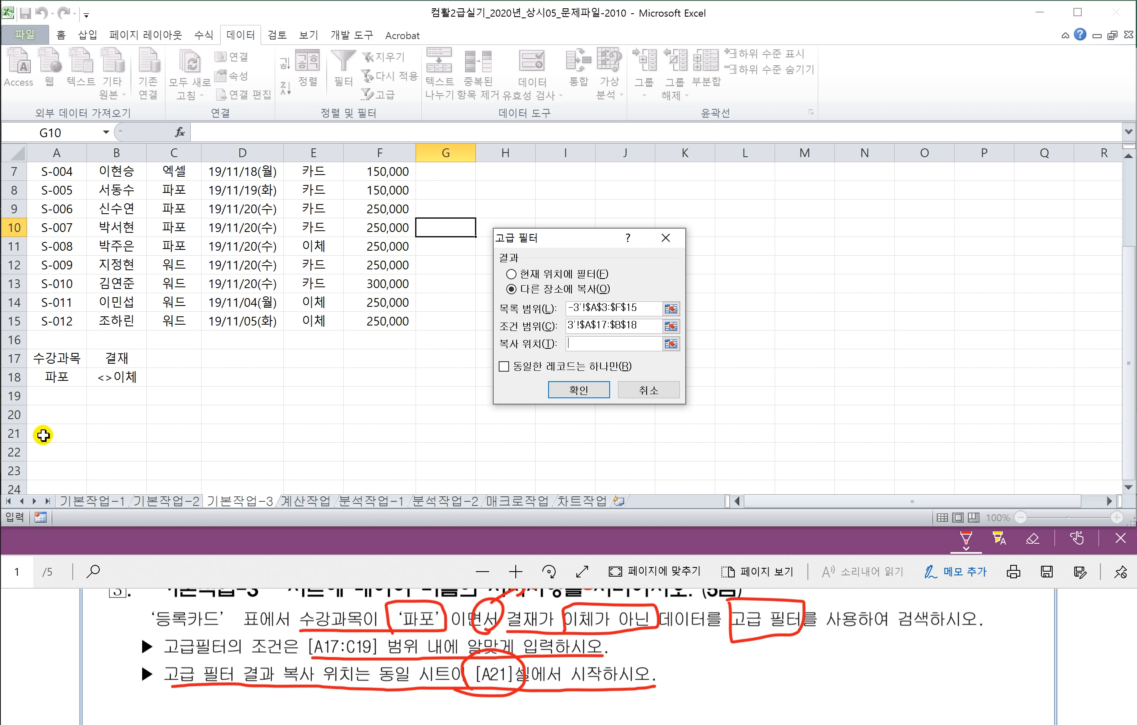
click(48, 434)
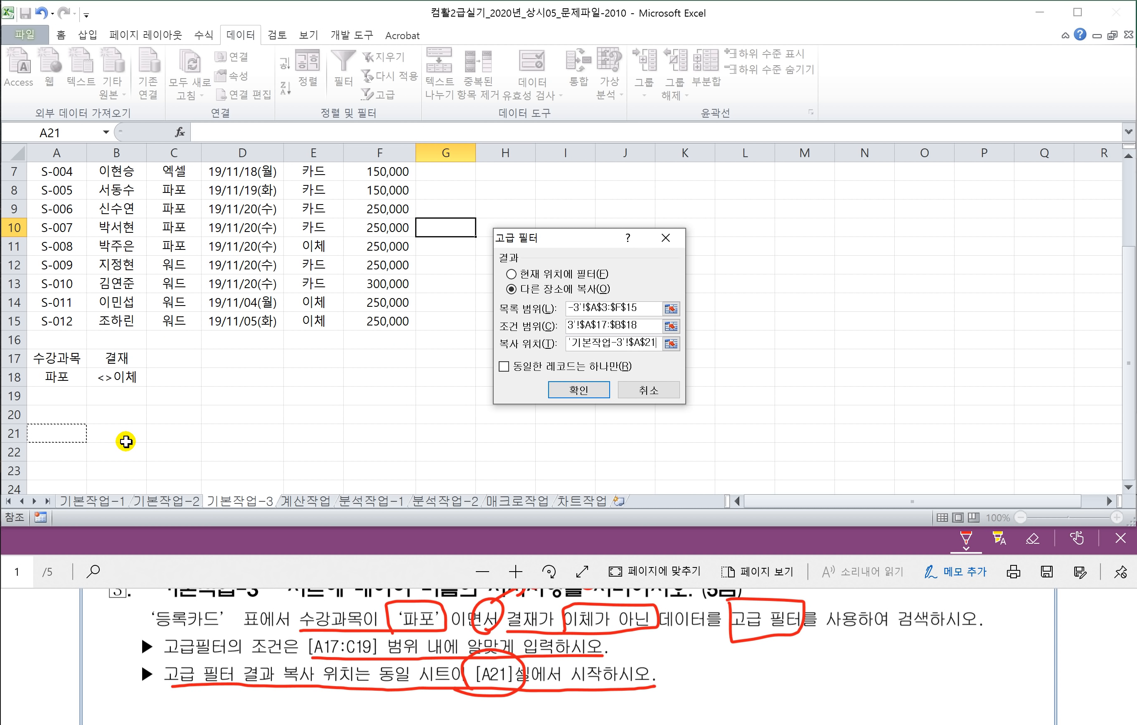
click(577, 391)
scroll(493, 424, down, 1)
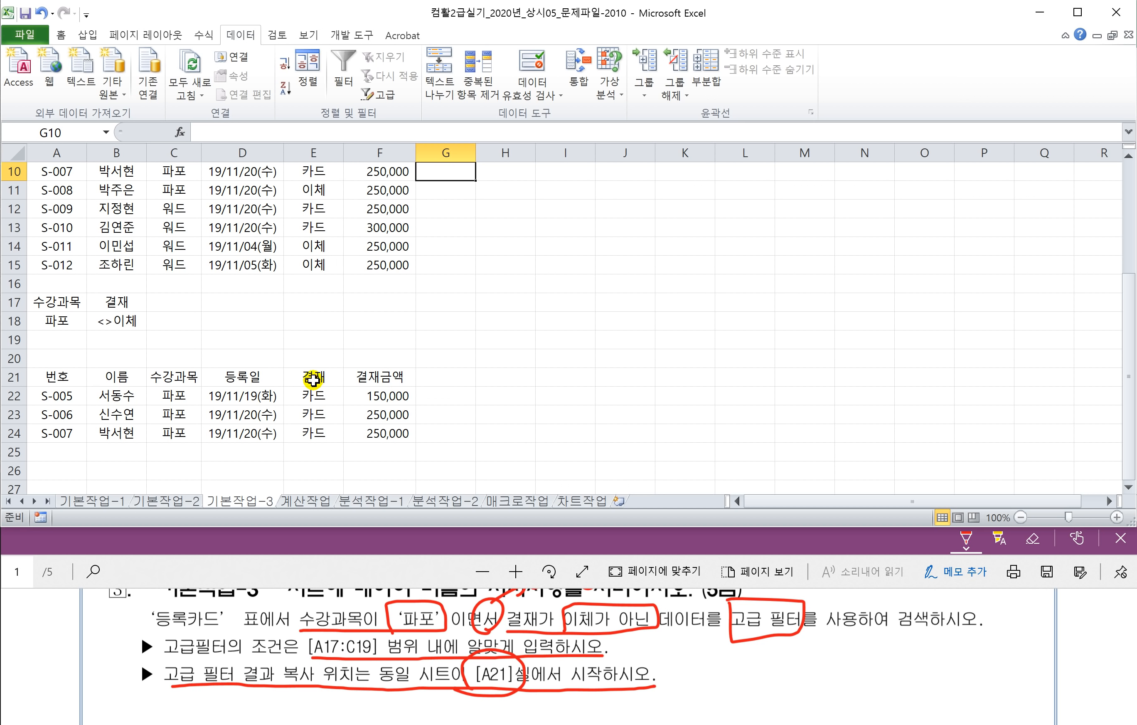
click(474, 410)
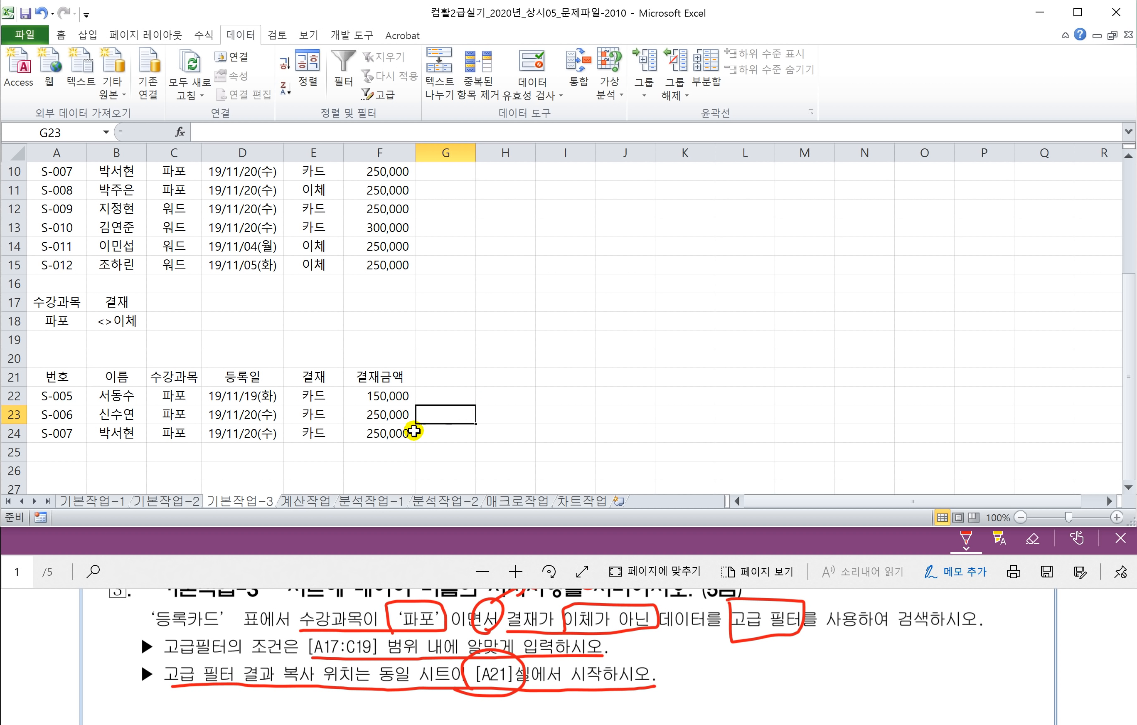
Step: Show the 계산작업 sheet, turn the PDF to page 2 at full width, and select E3
click(297, 500)
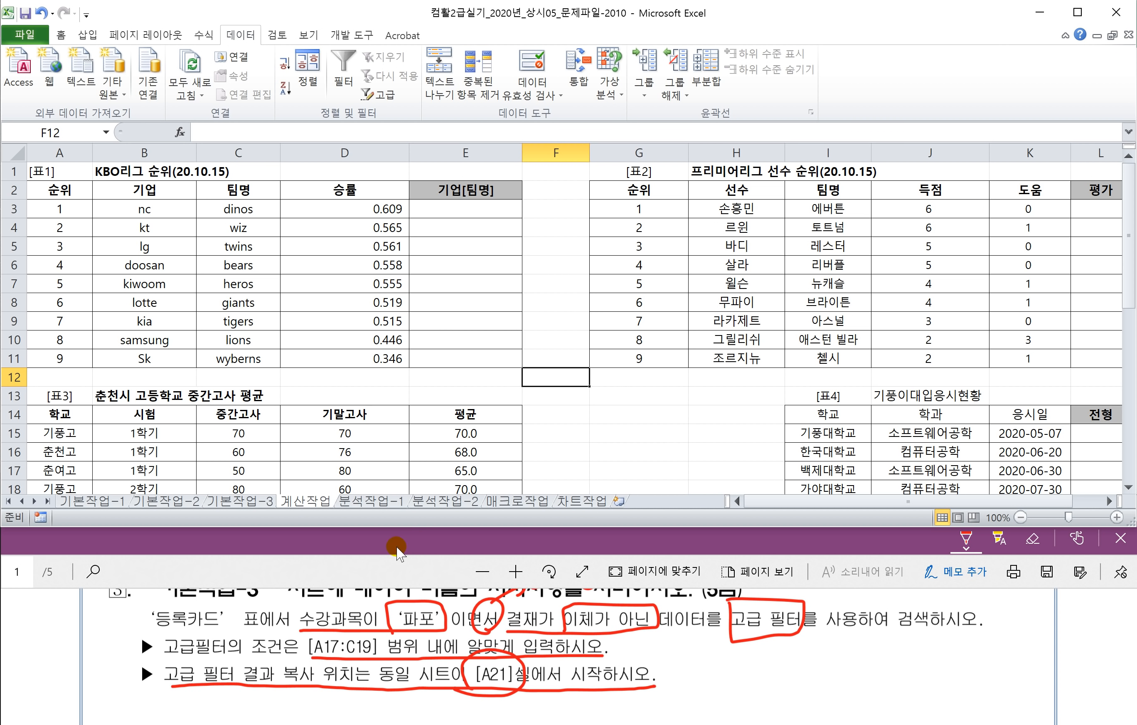
click(344, 571)
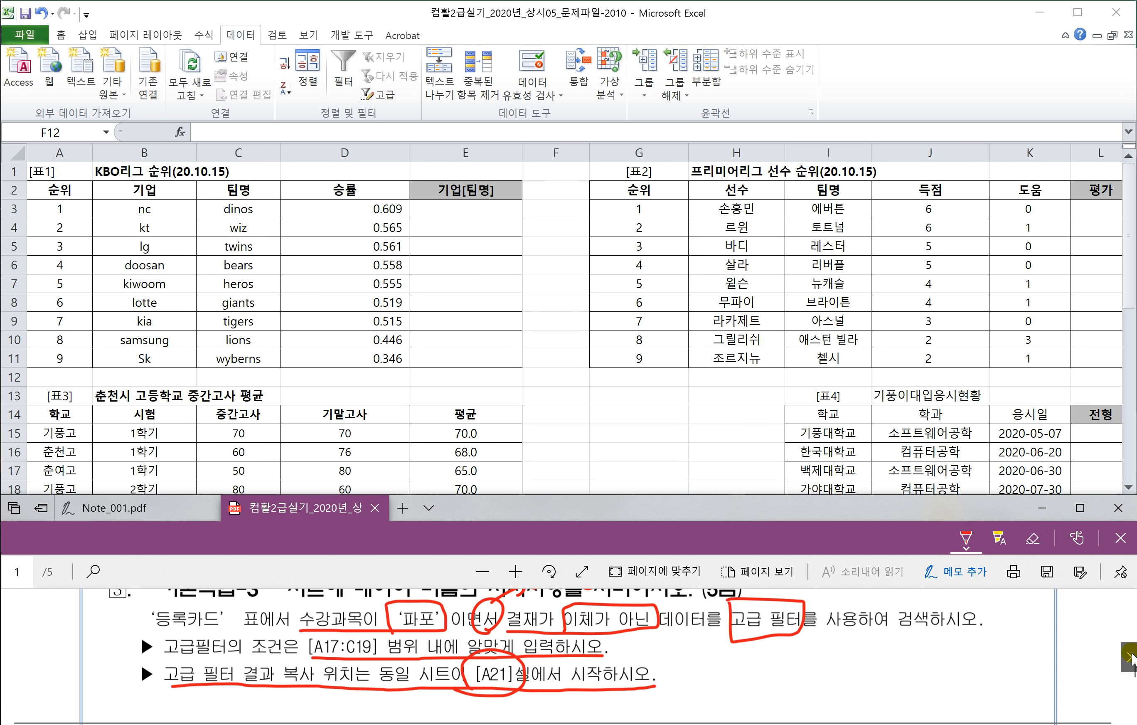
click(1118, 658)
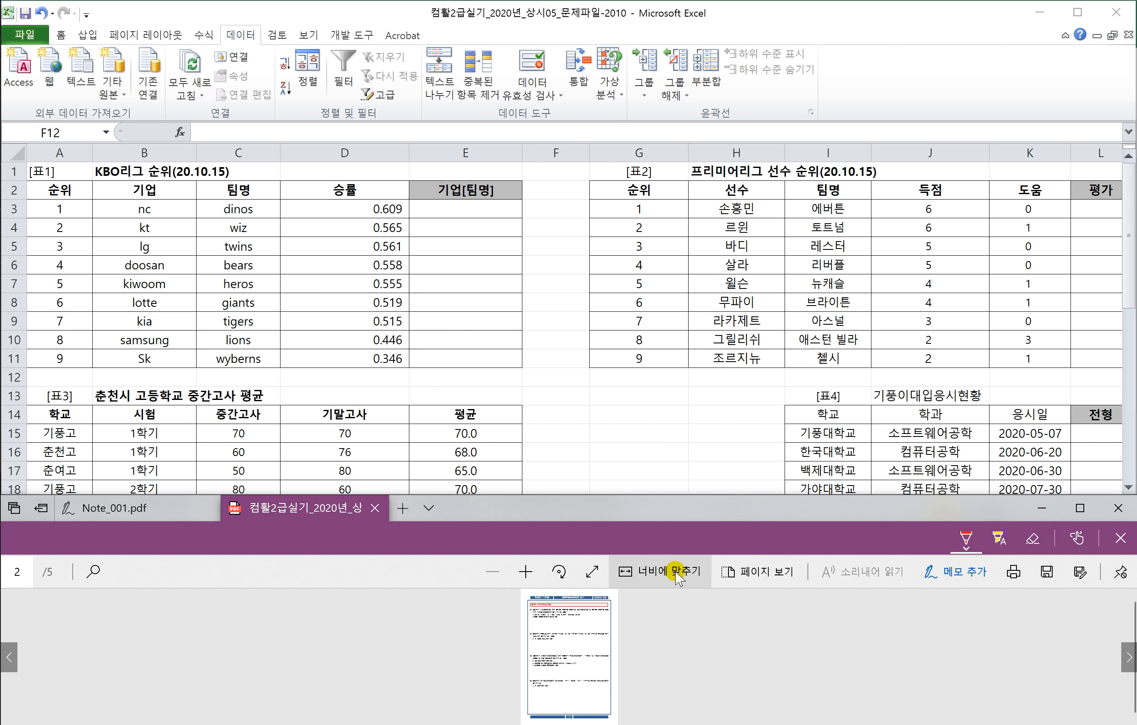
click(673, 572)
click(675, 572)
click(675, 573)
scroll(523, 638, down, 2)
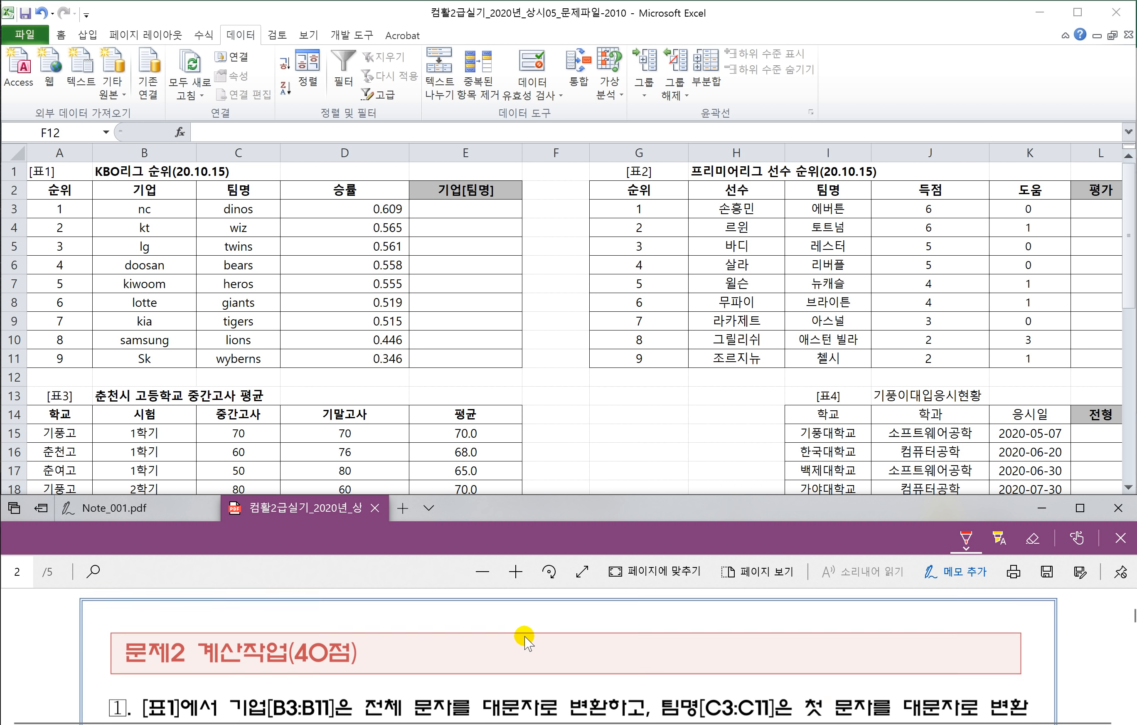
scroll(525, 637, down, 2)
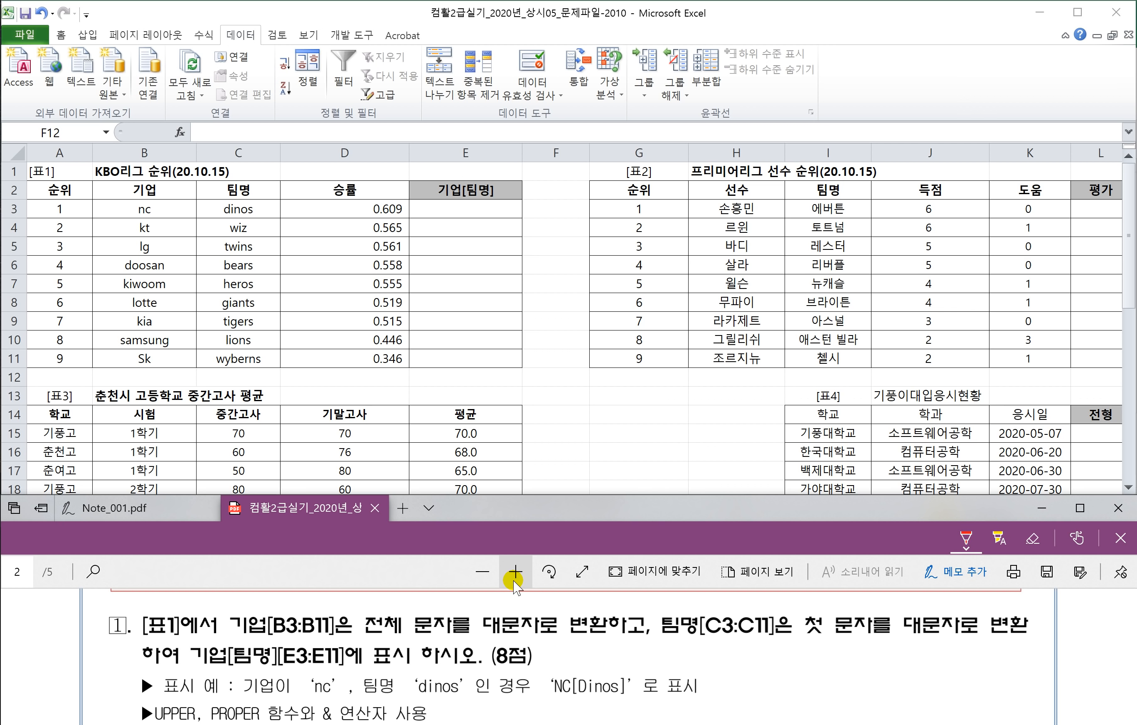
click(449, 211)
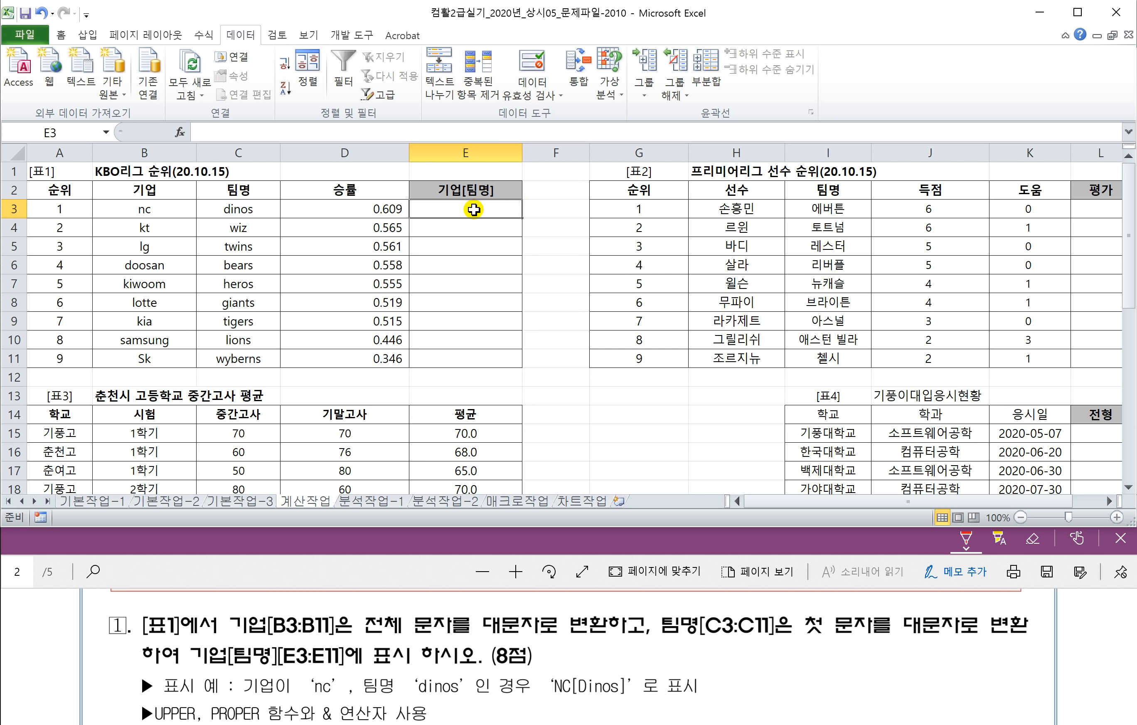
Step: Underline B3:B11, 팀명[C3:C11] and E3:E11 in the PDF, circling 'nc' and 'dinos' linked to NC[Dinos]
click(182, 549)
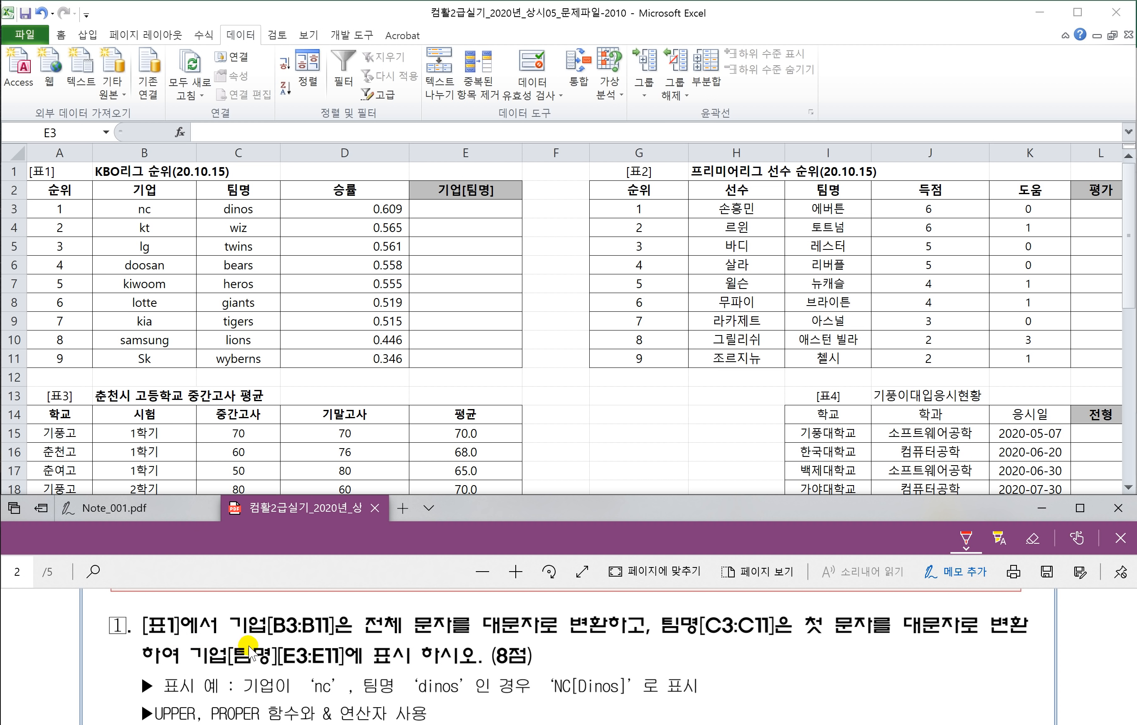
drag(239, 645, 634, 637)
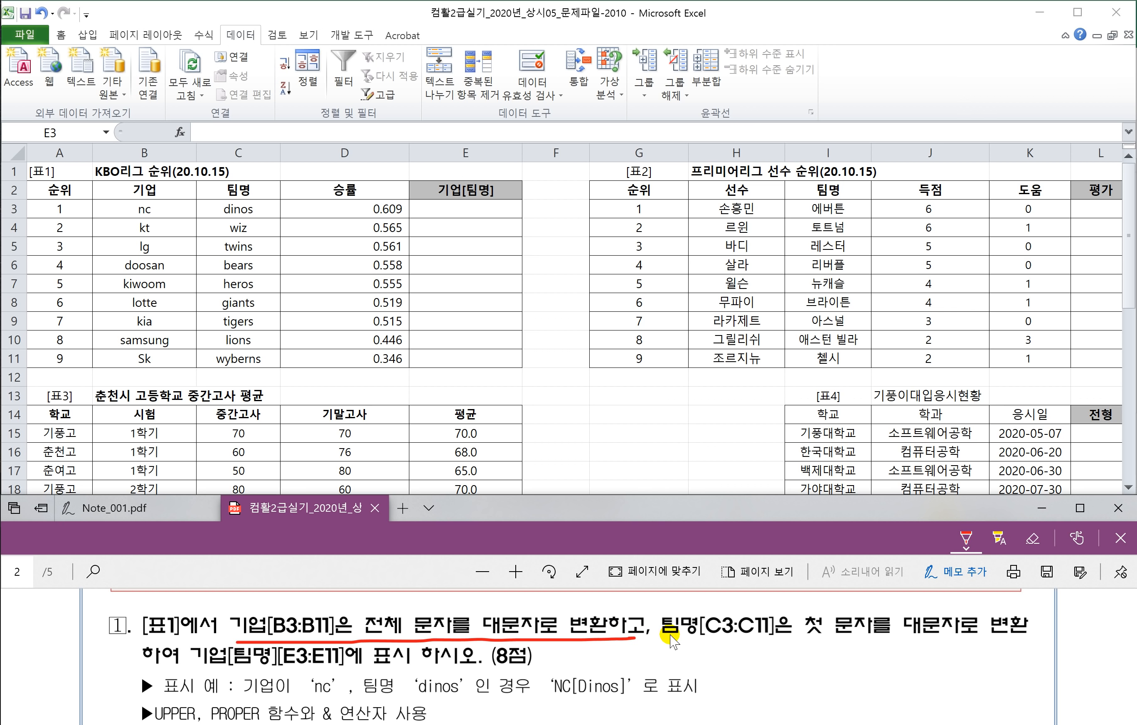
drag(662, 636, 796, 641)
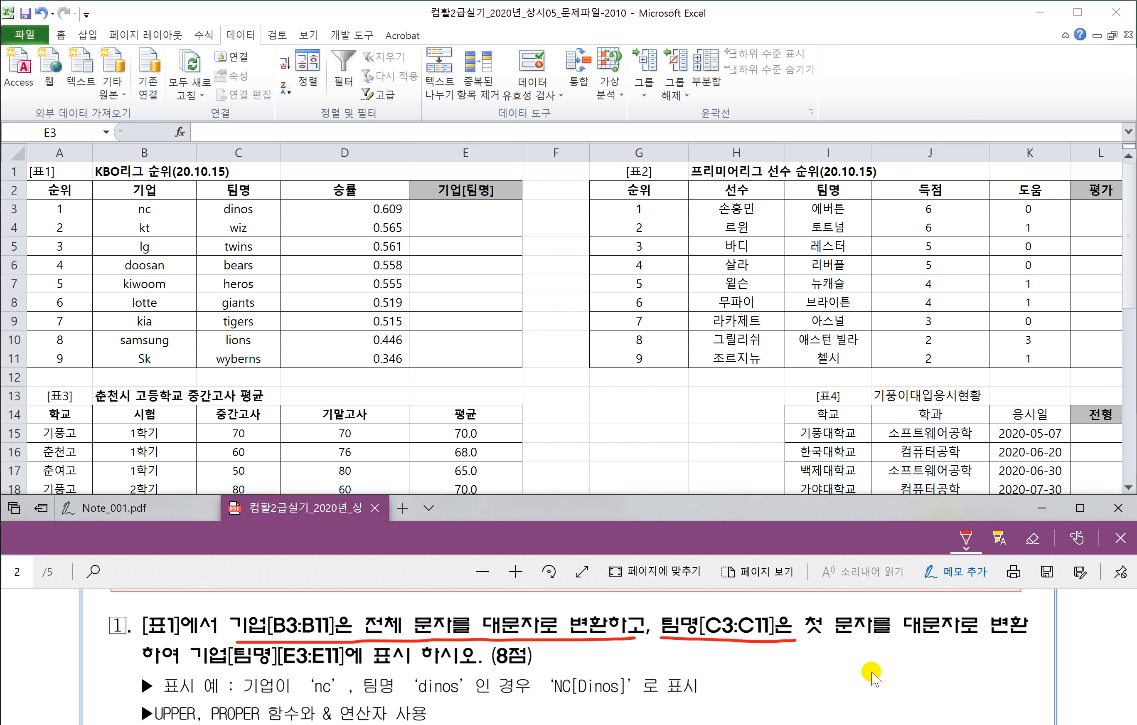
drag(191, 667, 312, 666)
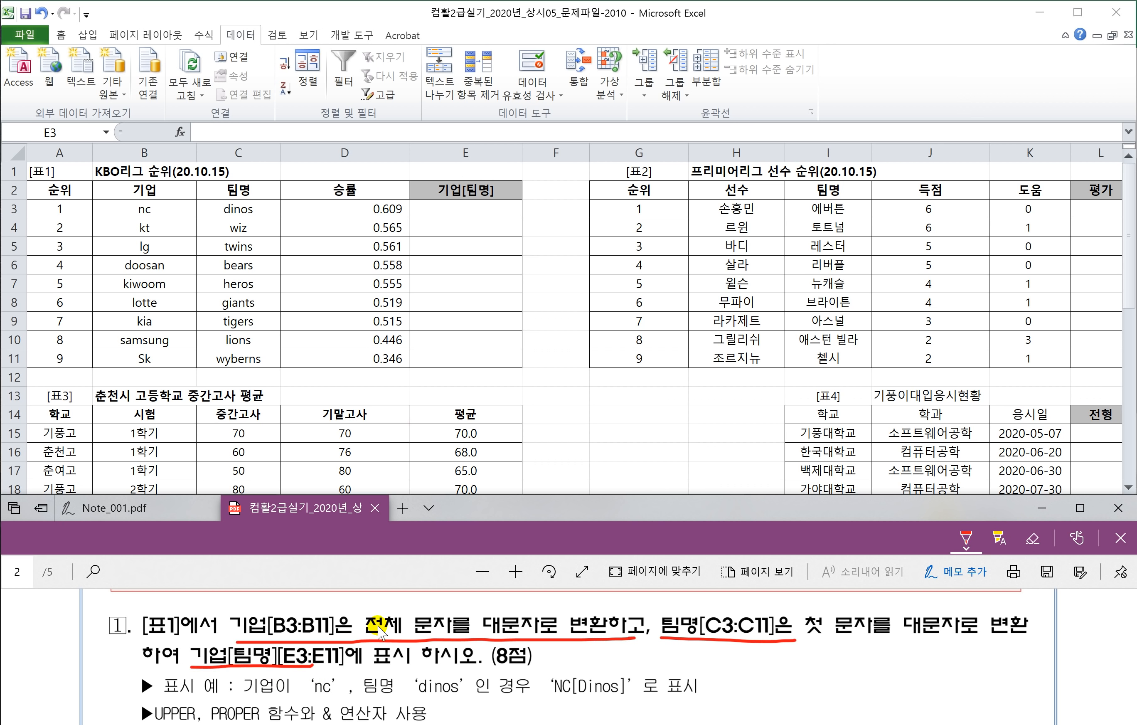
scroll(264, 657, down, 1)
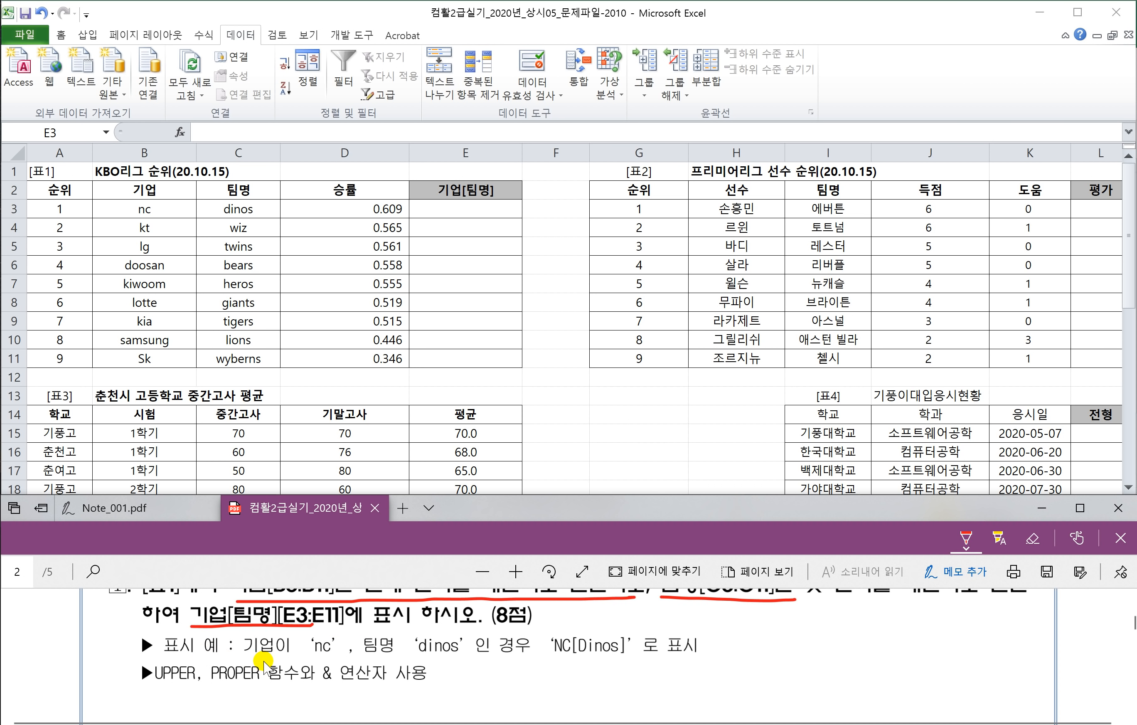
drag(308, 655, 517, 664)
mouse_move(317, 658)
mouse_down()
mouse_move(302, 643)
mouse_move(323, 623)
mouse_move(320, 664)
mouse_move(337, 626)
mouse_move(481, 610)
mouse_move(556, 616)
mouse_move(563, 632)
mouse_move(577, 622)
mouse_up()
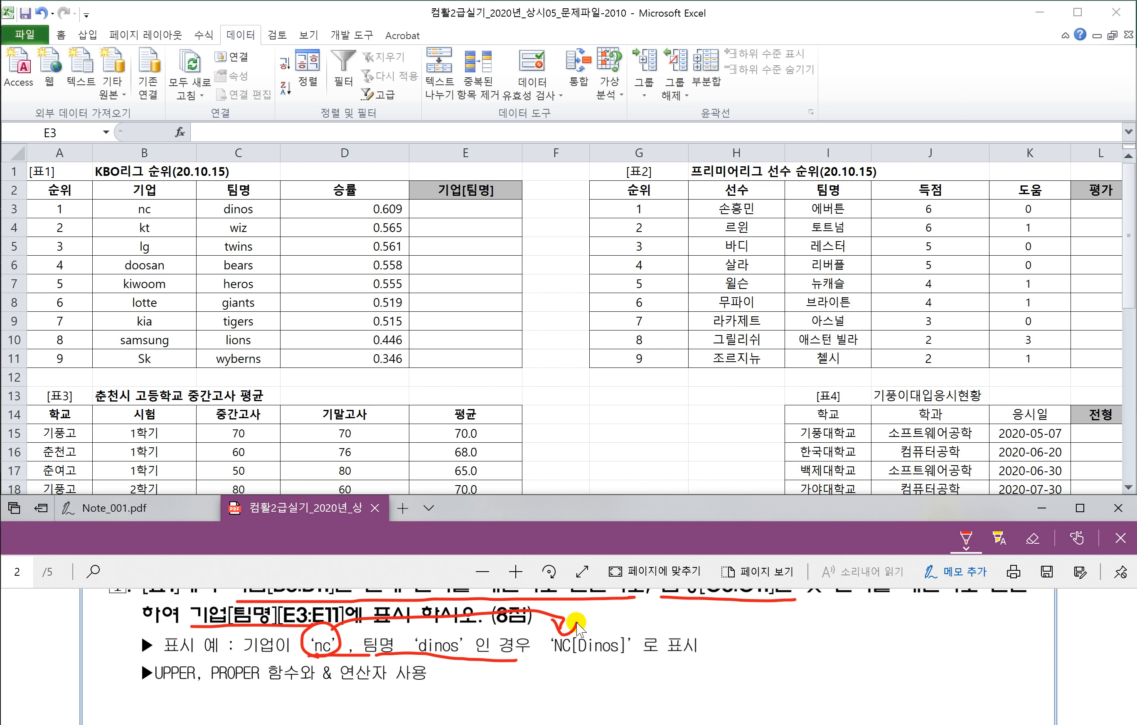
mouse_move(458, 655)
mouse_down()
mouse_move(415, 635)
mouse_move(466, 659)
mouse_move(447, 661)
mouse_move(539, 681)
mouse_move(598, 678)
mouse_move(590, 659)
mouse_move(608, 662)
mouse_move(561, 640)
mouse_move(579, 625)
mouse_move(582, 662)
mouse_move(620, 664)
mouse_move(614, 629)
mouse_move(630, 631)
mouse_move(616, 663)
mouse_up()
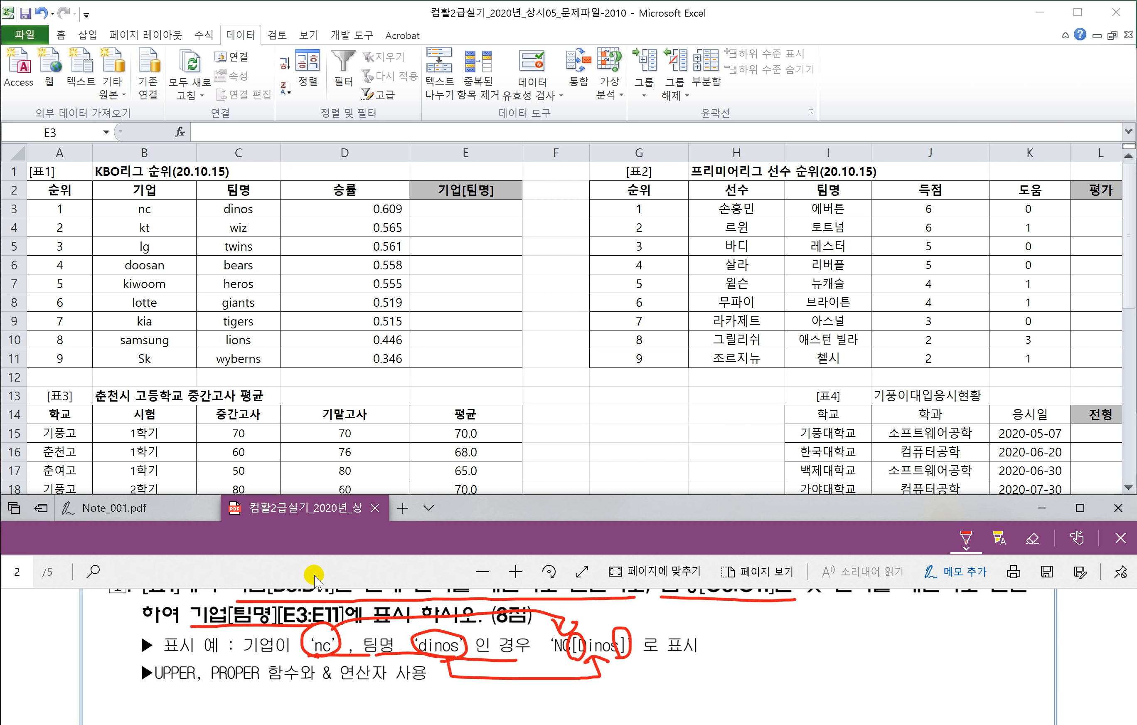
scroll(270, 655, down, 3)
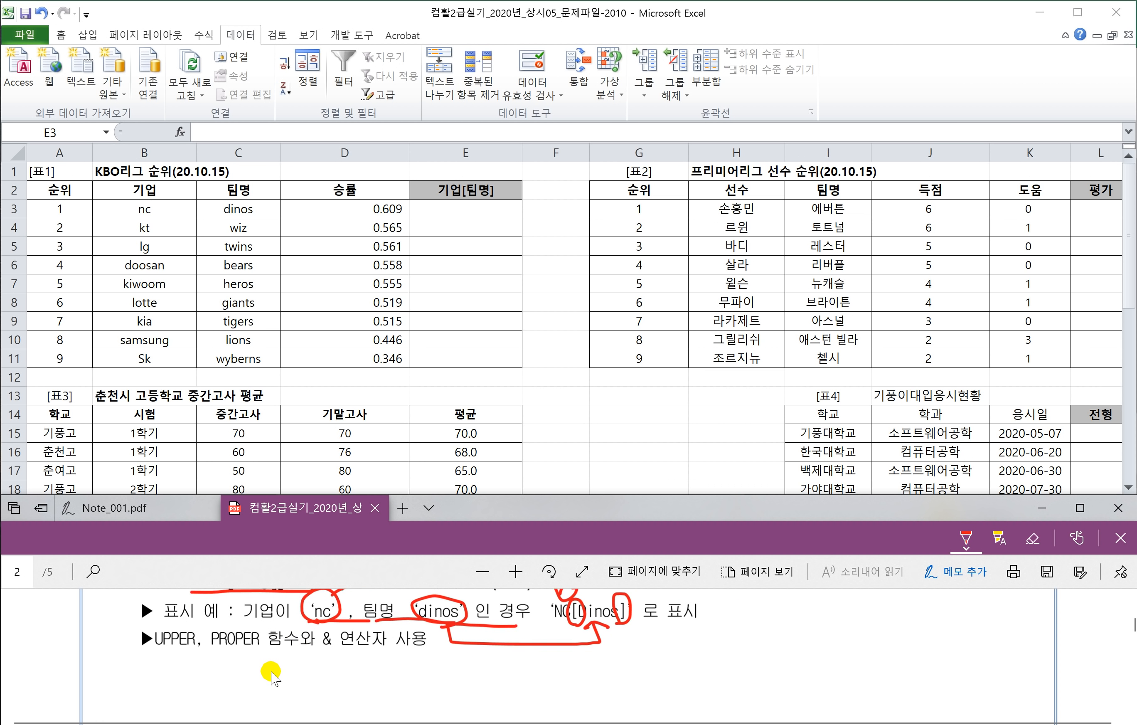
scroll(271, 671, up, 1)
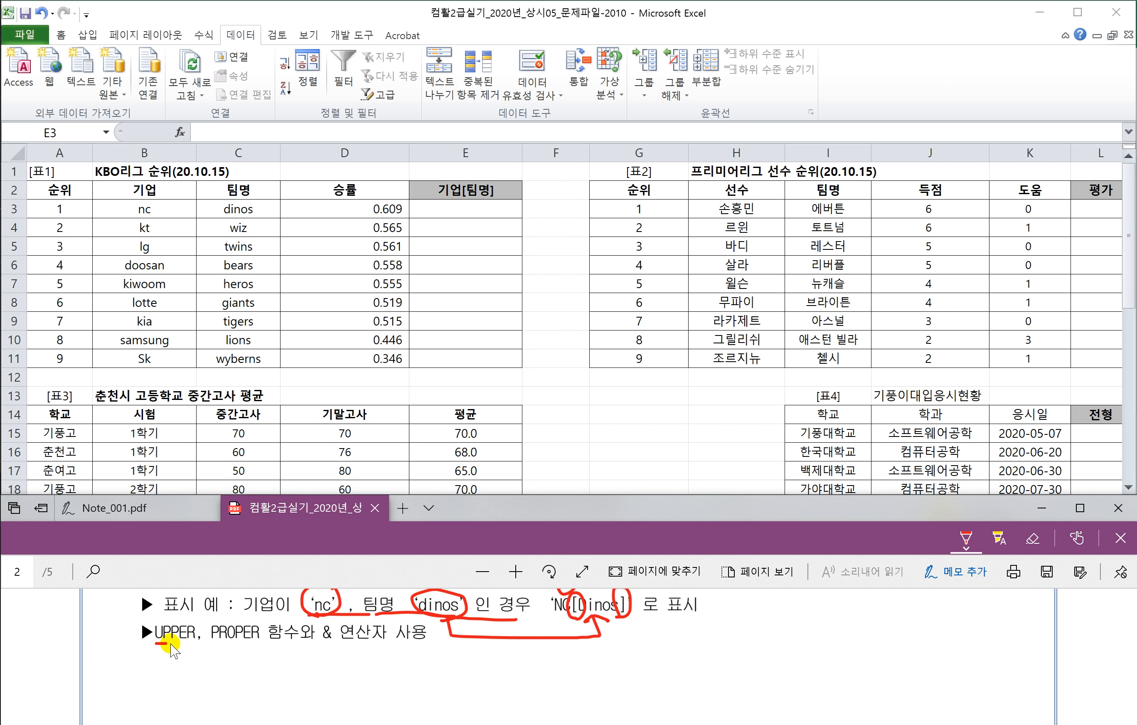
Step: Underline UPPER, PROPER and the & operator in the PDF task
drag(156, 642, 197, 645)
drag(216, 642, 258, 644)
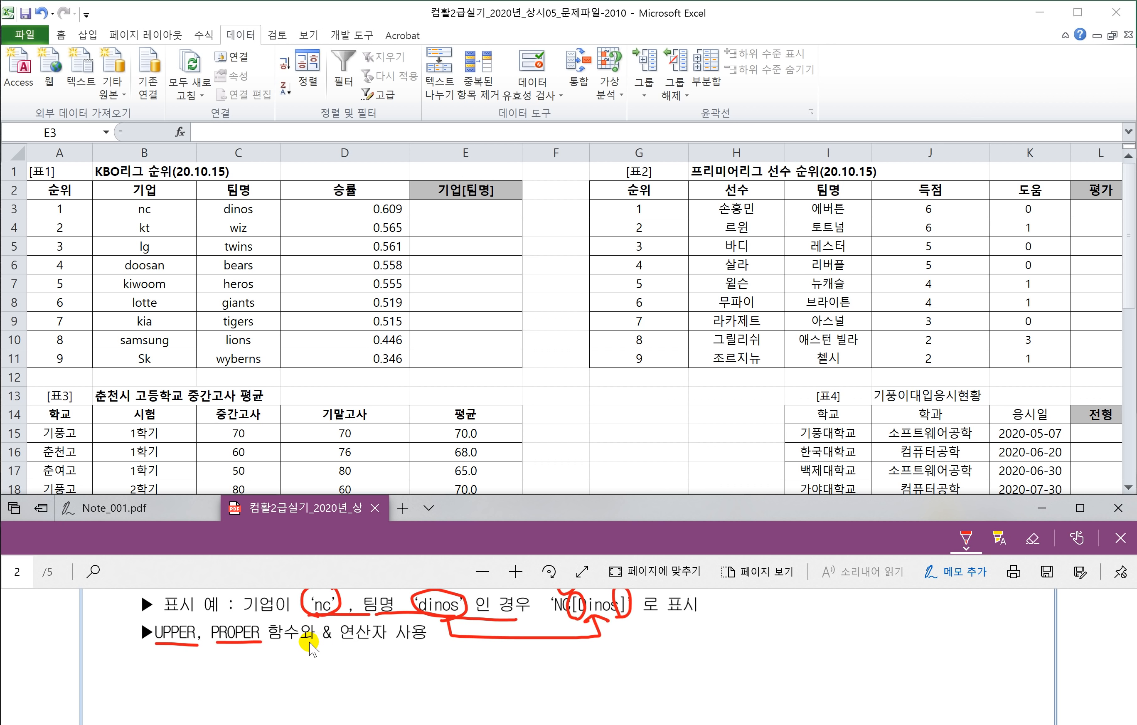
drag(311, 639, 347, 639)
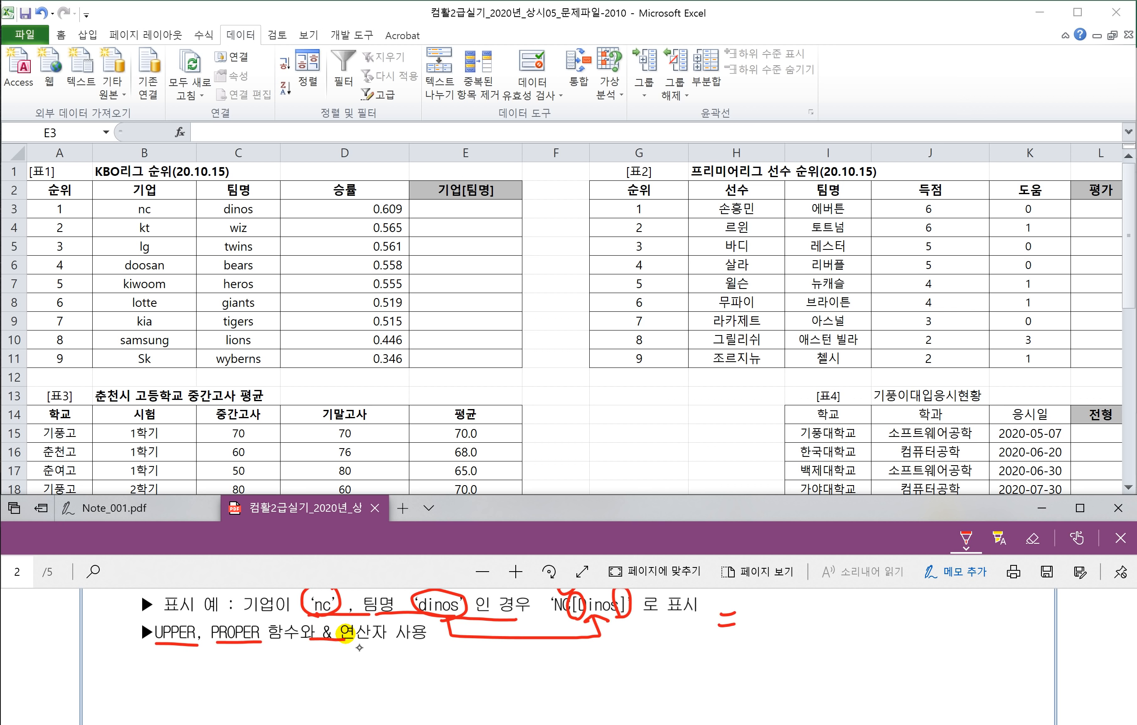
Step: Handwrite a note that upper turns English text into 대문자
drag(763, 619, 765, 609)
mouse_move(780, 608)
mouse_down()
mouse_move(762, 645)
mouse_move(792, 611)
mouse_up()
mouse_move(799, 609)
mouse_down()
mouse_move(783, 646)
mouse_move(825, 631)
mouse_up()
mouse_move(826, 633)
mouse_down()
mouse_move(844, 616)
mouse_move(884, 627)
mouse_up()
drag(885, 630, 920, 628)
mouse_move(927, 607)
mouse_down()
mouse_move(925, 633)
mouse_move(984, 617)
mouse_up()
drag(988, 603, 988, 621)
mouse_move(996, 601)
mouse_down()
mouse_move(994, 622)
mouse_move(1041, 607)
mouse_up()
drag(1038, 609, 1027, 624)
drag(1046, 603, 1048, 637)
drag(1048, 619, 1062, 618)
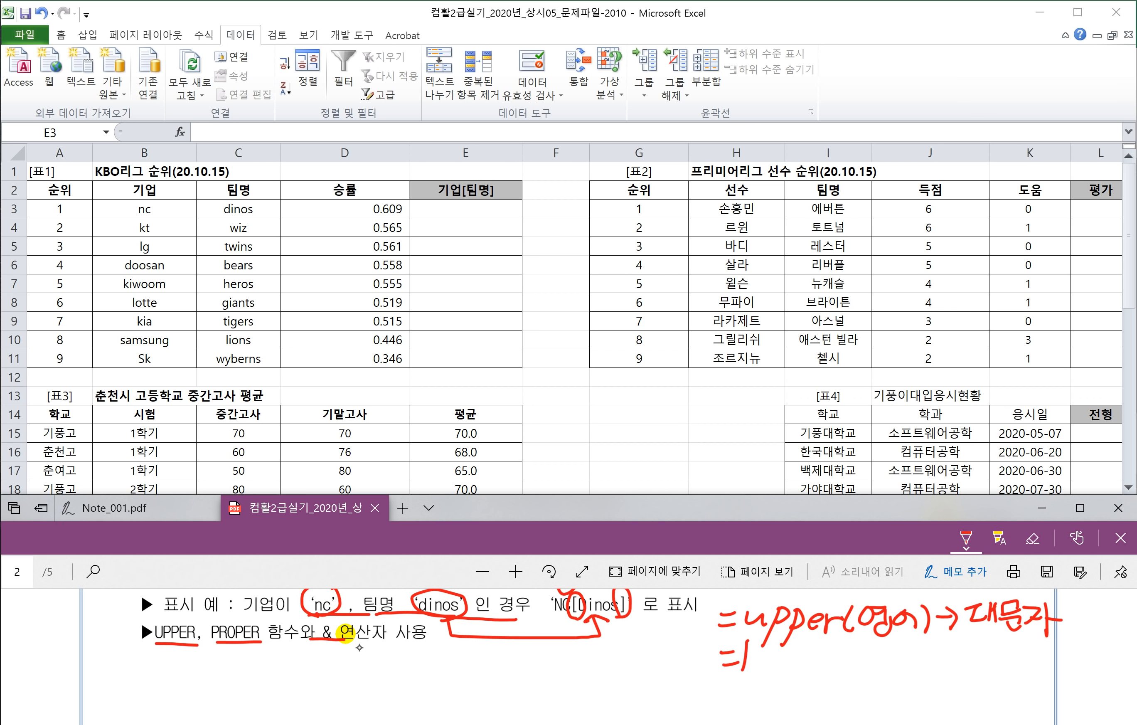
Step: Handwrite a note that lower turns English text into 소문자
drag(773, 654, 835, 658)
mouse_move(857, 648)
mouse_down()
mouse_move(846, 671)
mouse_move(860, 672)
mouse_up()
mouse_move(867, 659)
mouse_down()
mouse_move(881, 655)
mouse_move(878, 677)
mouse_up()
drag(905, 653, 898, 667)
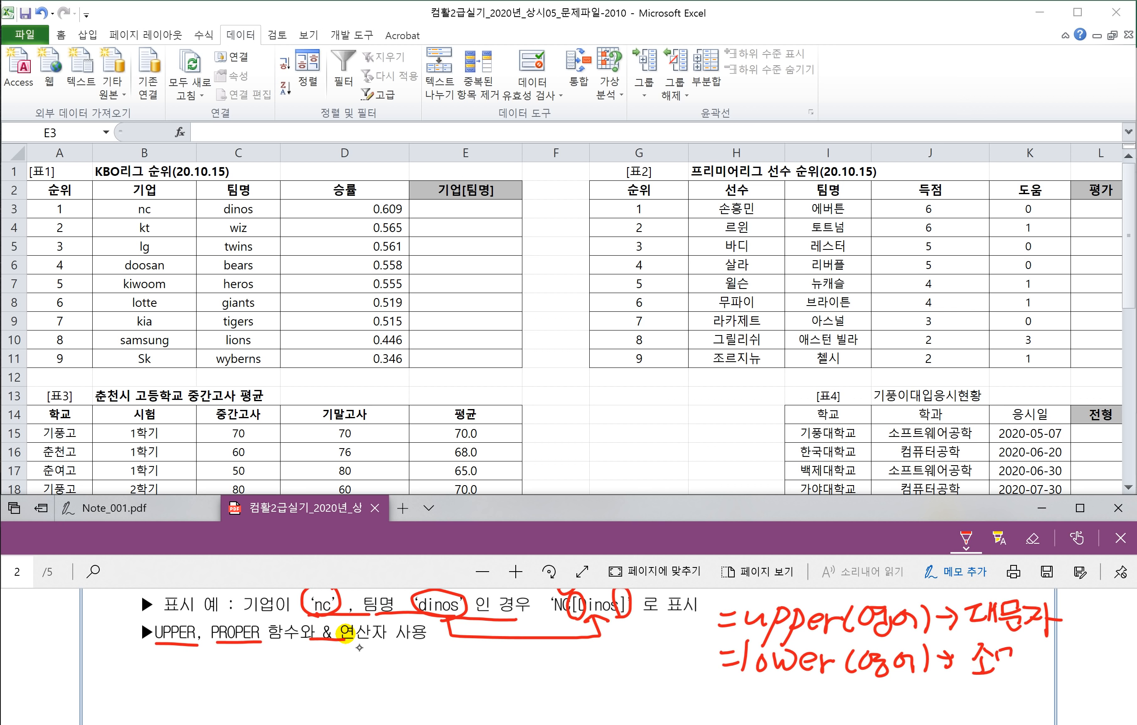
drag(1000, 668, 1016, 664)
drag(1015, 651, 1040, 678)
drag(1042, 662, 1062, 660)
Step: Handwrite a note that proper capitalises each English word's first letter as 대문자
drag(764, 681, 750, 721)
mouse_move(759, 688)
mouse_down()
mouse_move(756, 700)
mouse_move(789, 698)
mouse_up()
drag(808, 682, 797, 719)
drag(801, 688, 841, 699)
mouse_move(845, 687)
mouse_down()
mouse_move(849, 703)
mouse_move(937, 712)
mouse_up()
drag(944, 697, 984, 702)
mouse_move(987, 680)
mouse_down()
mouse_move(987, 708)
mouse_move(1023, 689)
mouse_up()
mouse_move(1014, 691)
mouse_down()
mouse_move(1014, 704)
mouse_move(1064, 699)
mouse_move(1092, 715)
mouse_up()
drag(1094, 702, 1103, 700)
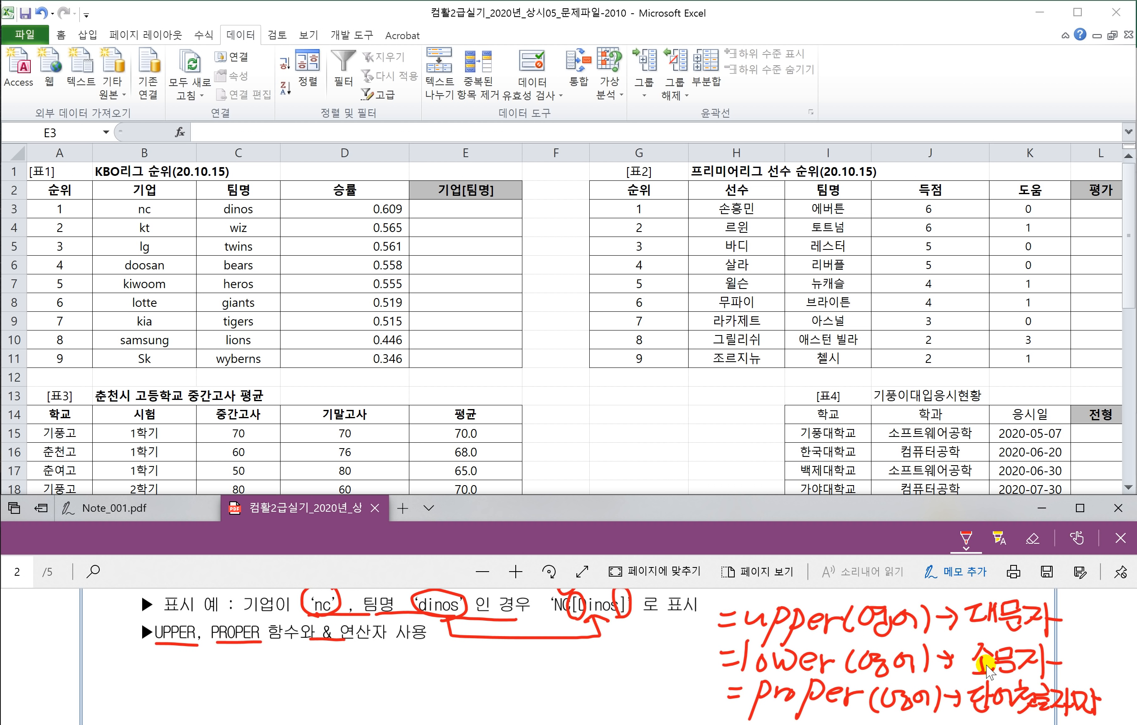
scroll(983, 667, down, 1)
scroll(987, 670, down, 1)
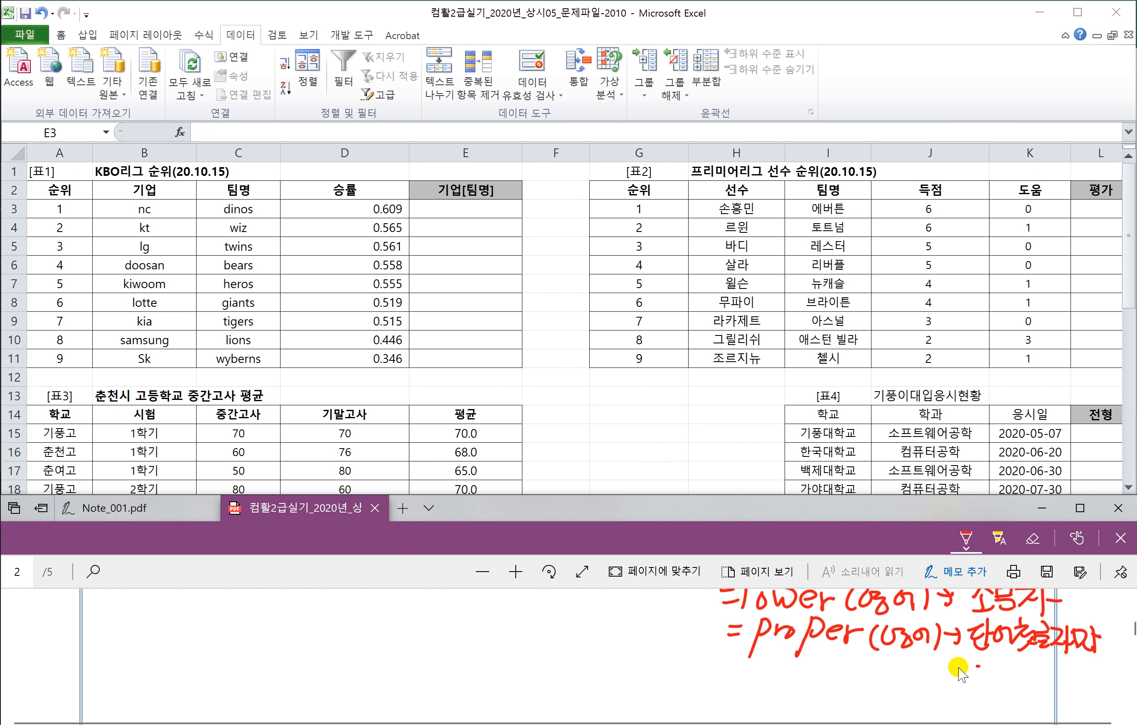
drag(999, 663, 1000, 681)
mouse_move(1005, 661)
mouse_down()
mouse_move(1006, 682)
mouse_move(1010, 671)
mouse_up()
drag(1013, 658, 1021, 682)
drag(1022, 661, 1045, 683)
drag(1065, 660, 1060, 677)
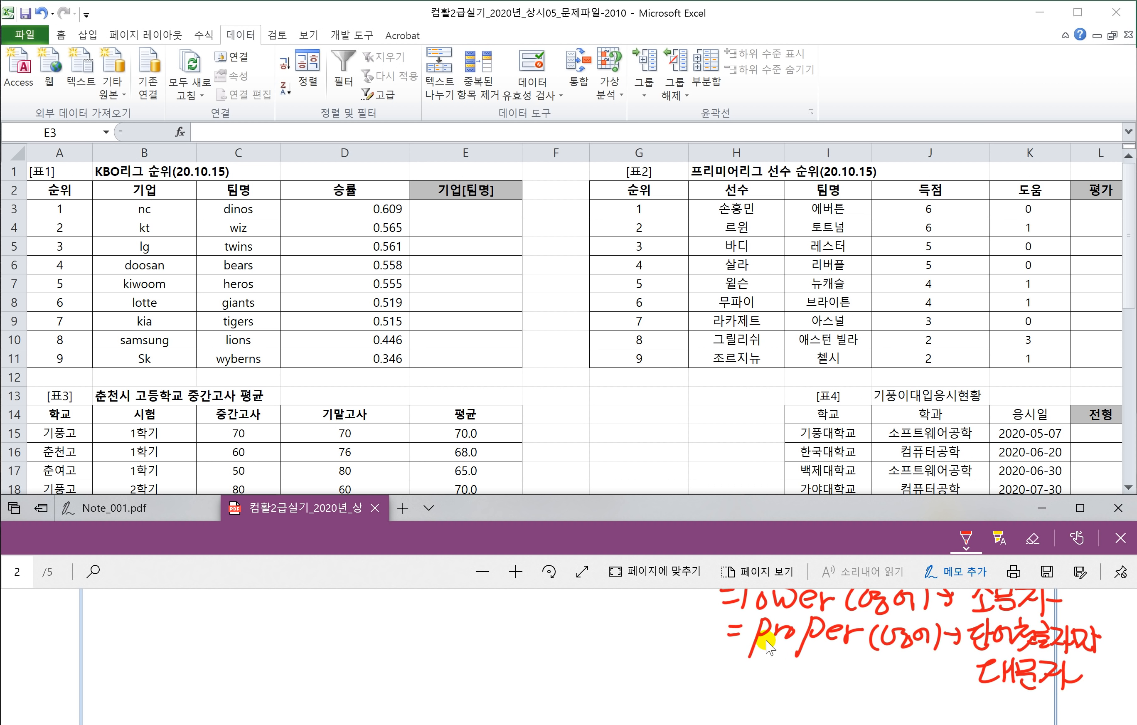
scroll(524, 612, up, 1)
Step: Write the & joining patterns 문자&문자, 문자&식 and 식&식 beside the task
mouse_move(223, 655)
mouse_down()
mouse_move(186, 641)
mouse_move(201, 649)
mouse_up()
drag(134, 624, 137, 637)
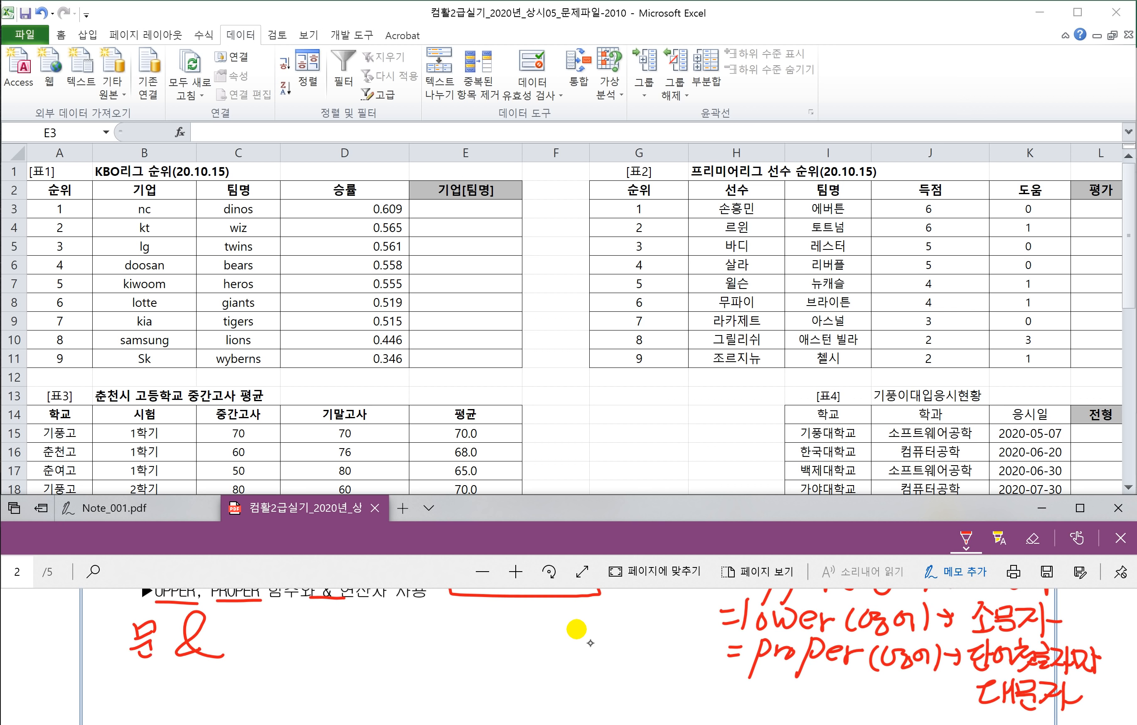
drag(231, 620, 230, 630)
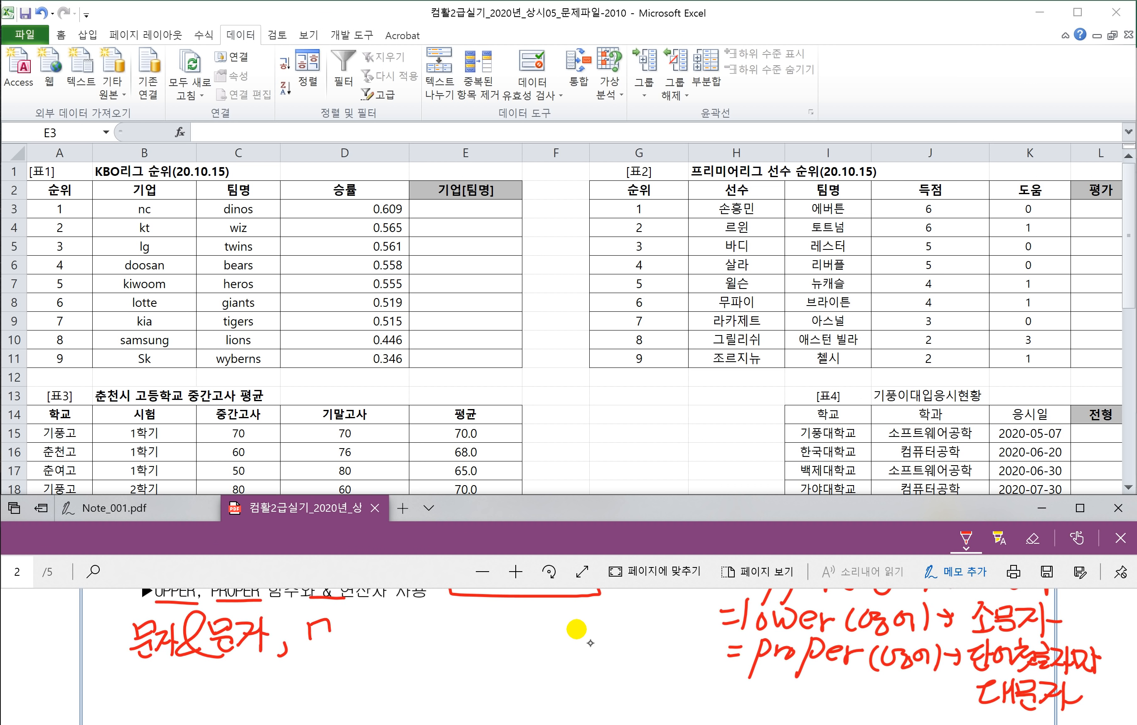
drag(310, 629, 336, 651)
mouse_move(339, 621)
mouse_down()
mouse_move(359, 636)
mouse_move(338, 653)
mouse_up()
mouse_move(399, 616)
mouse_down()
mouse_move(398, 653)
mouse_move(377, 654)
mouse_up()
mouse_move(373, 645)
mouse_down()
mouse_move(392, 657)
mouse_move(414, 637)
mouse_up()
mouse_move(423, 618)
mouse_down()
mouse_move(424, 643)
mouse_move(443, 660)
mouse_move(478, 643)
mouse_up()
mouse_move(480, 621)
mouse_down()
mouse_move(480, 655)
mouse_move(492, 645)
mouse_move(517, 658)
mouse_up()
mouse_move(526, 635)
mouse_down()
mouse_move(541, 621)
mouse_move(541, 636)
mouse_up()
drag(543, 621, 544, 663)
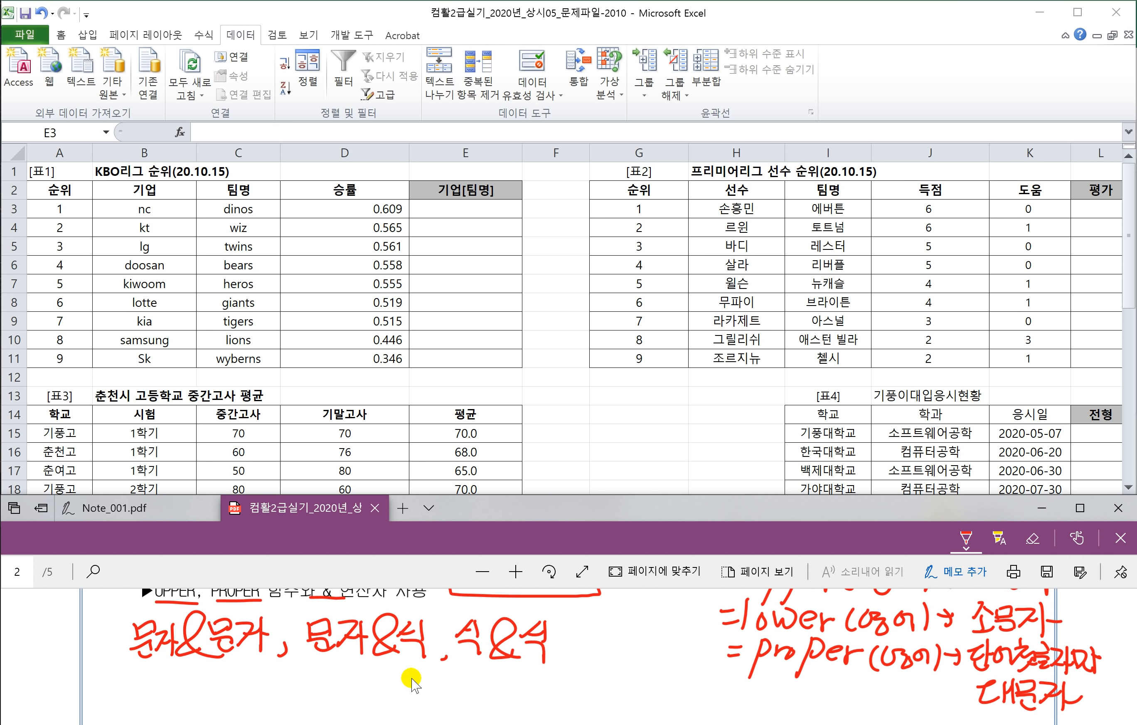
scroll(348, 678, down, 1)
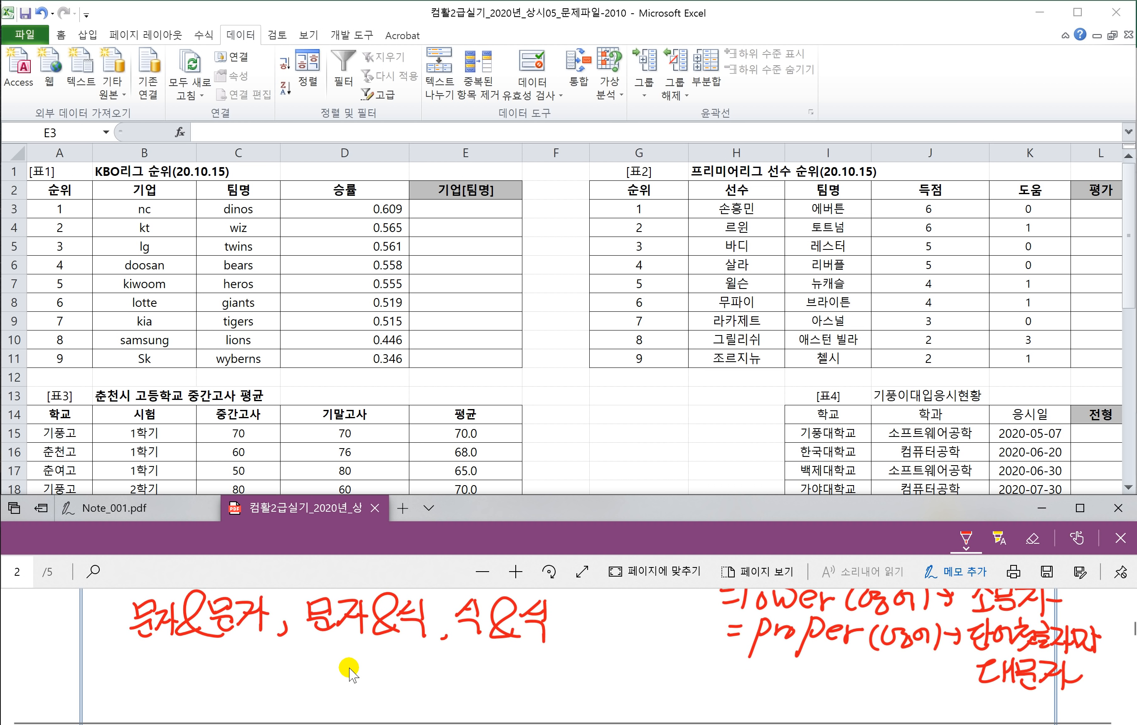
Step: Handwrite NL in the PDF note and label it upper underneath
mouse_move(160, 681)
mouse_down()
mouse_move(178, 654)
mouse_move(210, 644)
mouse_up()
drag(221, 647, 220, 681)
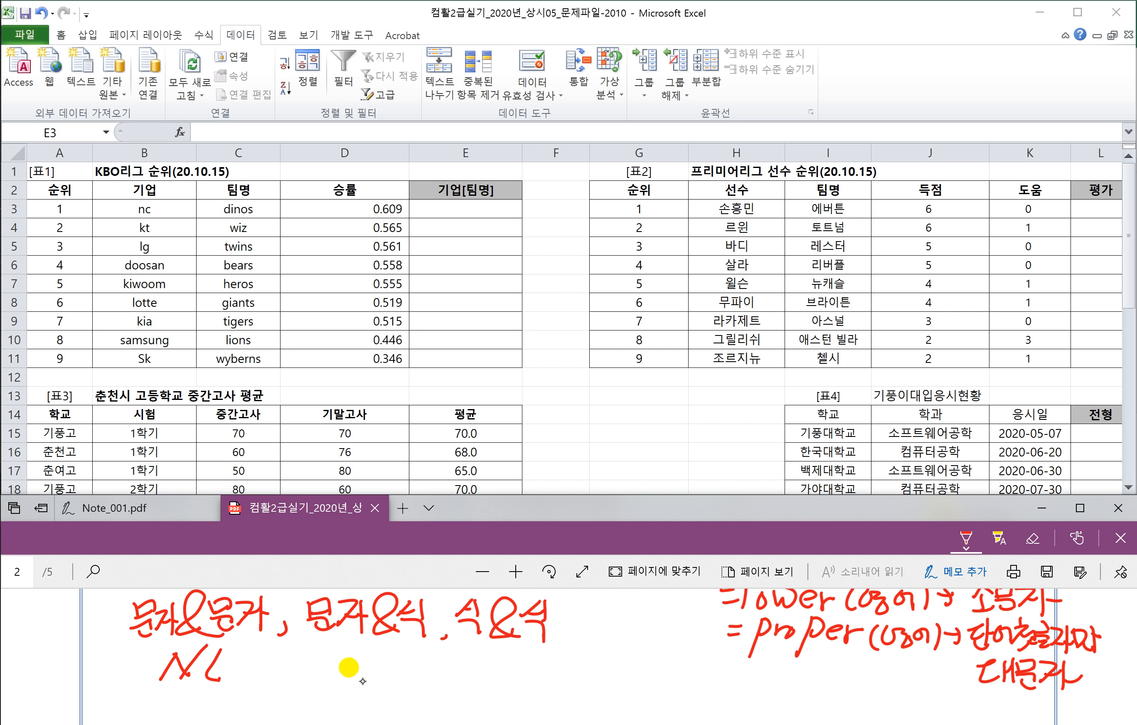
drag(150, 691, 228, 687)
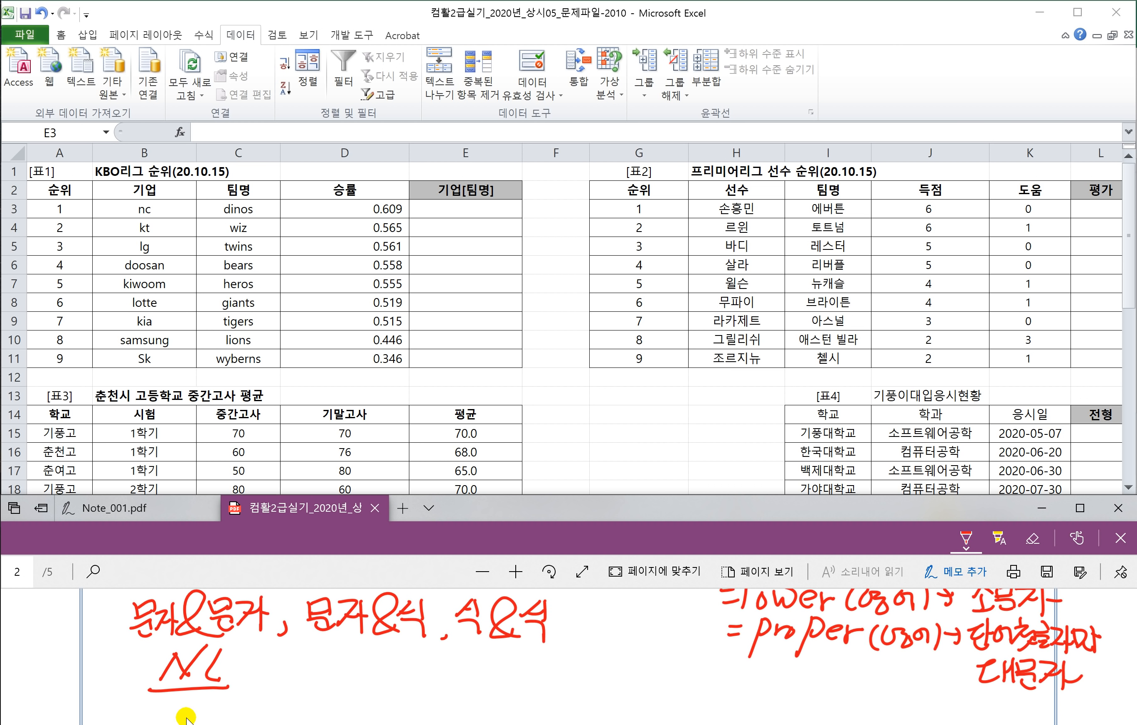
scroll(252, 684, down, 1)
scroll(249, 683, down, 1)
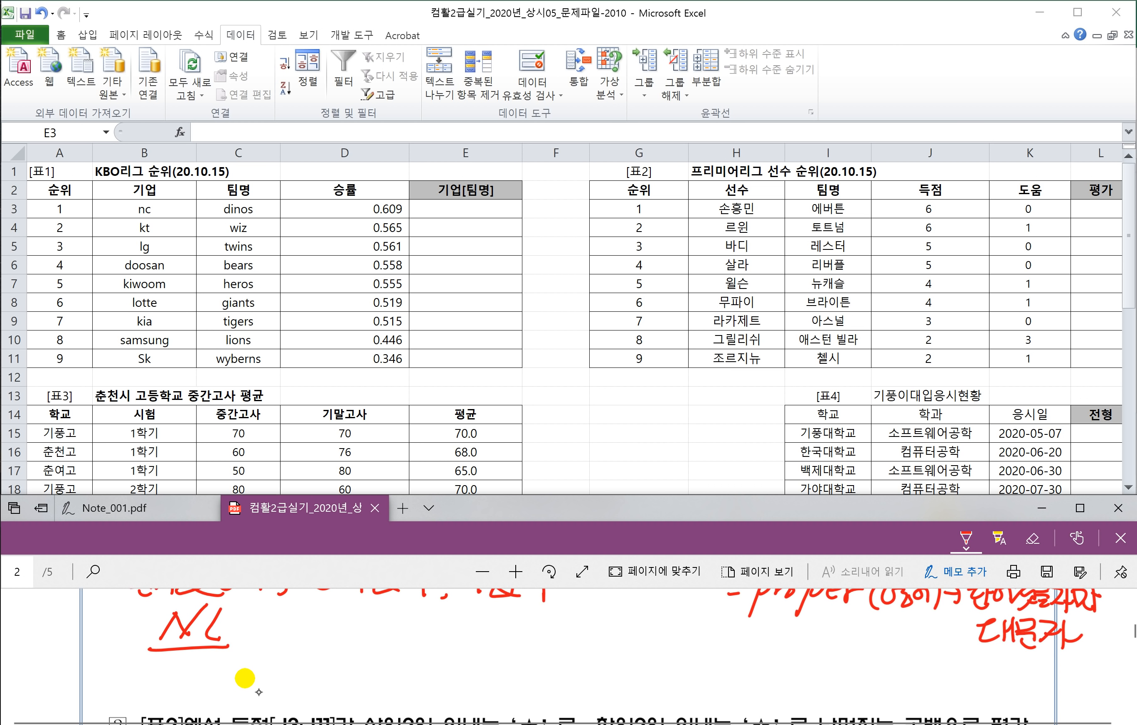
drag(140, 663, 242, 671)
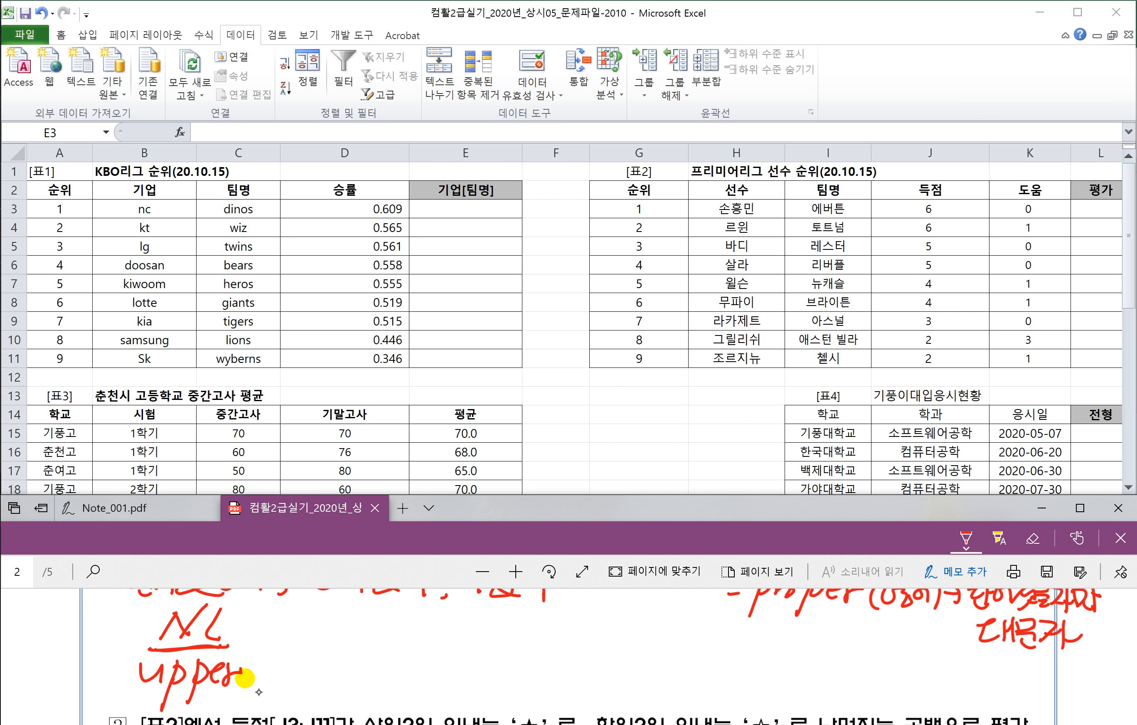
Step: Add & "[" & Dinos & "]" after NL, underlining Dinos and labelling it proper
mouse_move(285, 650)
mouse_down()
mouse_move(260, 616)
mouse_move(276, 639)
mouse_up()
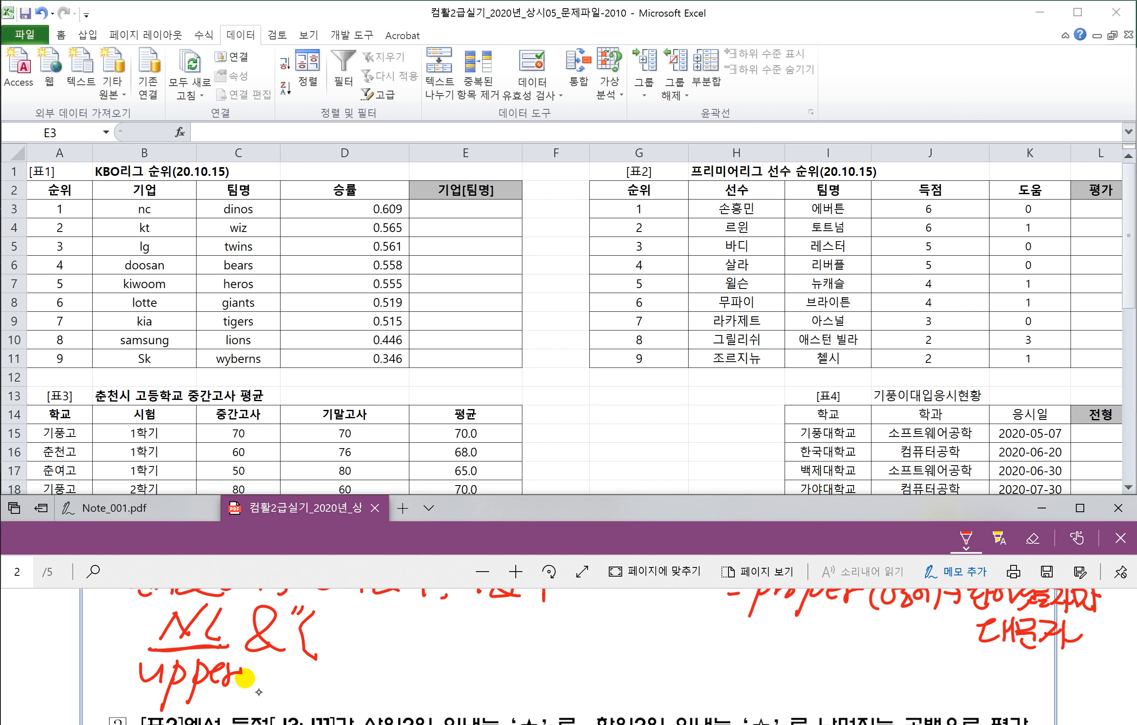
mouse_move(368, 662)
mouse_down()
mouse_move(349, 616)
mouse_move(375, 652)
mouse_move(412, 647)
mouse_up()
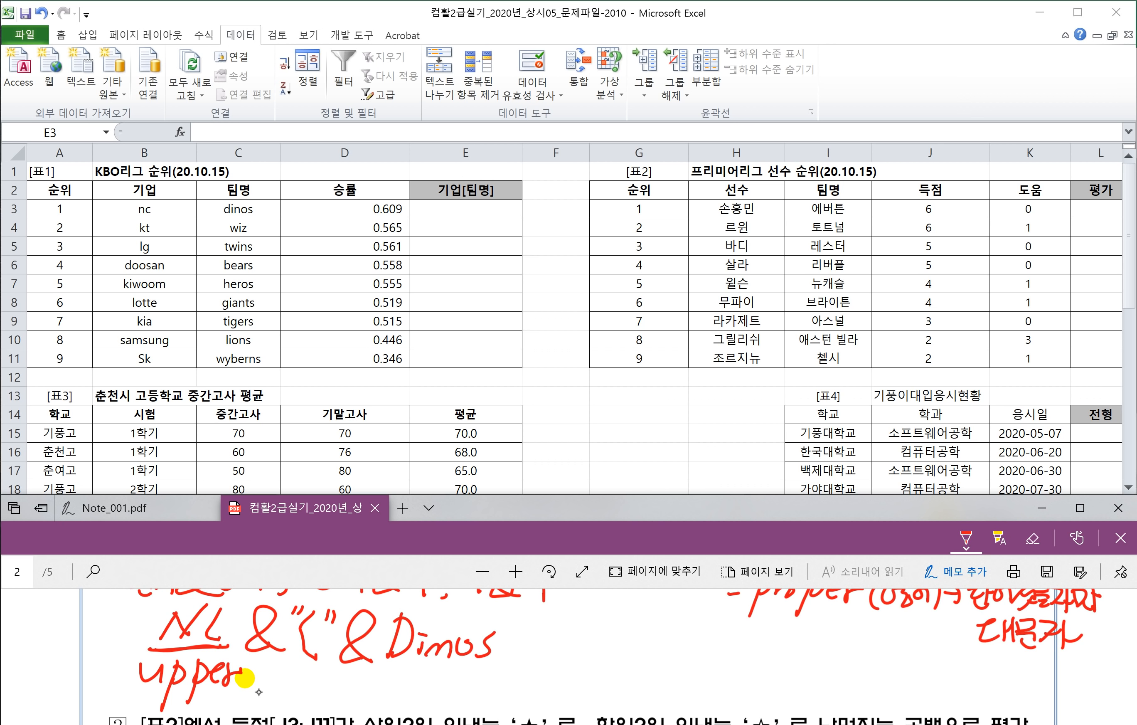
drag(386, 664, 495, 660)
mouse_move(406, 674)
mouse_down()
mouse_move(403, 687)
mouse_move(435, 690)
mouse_move(444, 716)
mouse_up()
drag(454, 680, 488, 688)
mouse_move(484, 690)
mouse_down()
mouse_move(528, 638)
mouse_move(557, 649)
mouse_up()
click(567, 623)
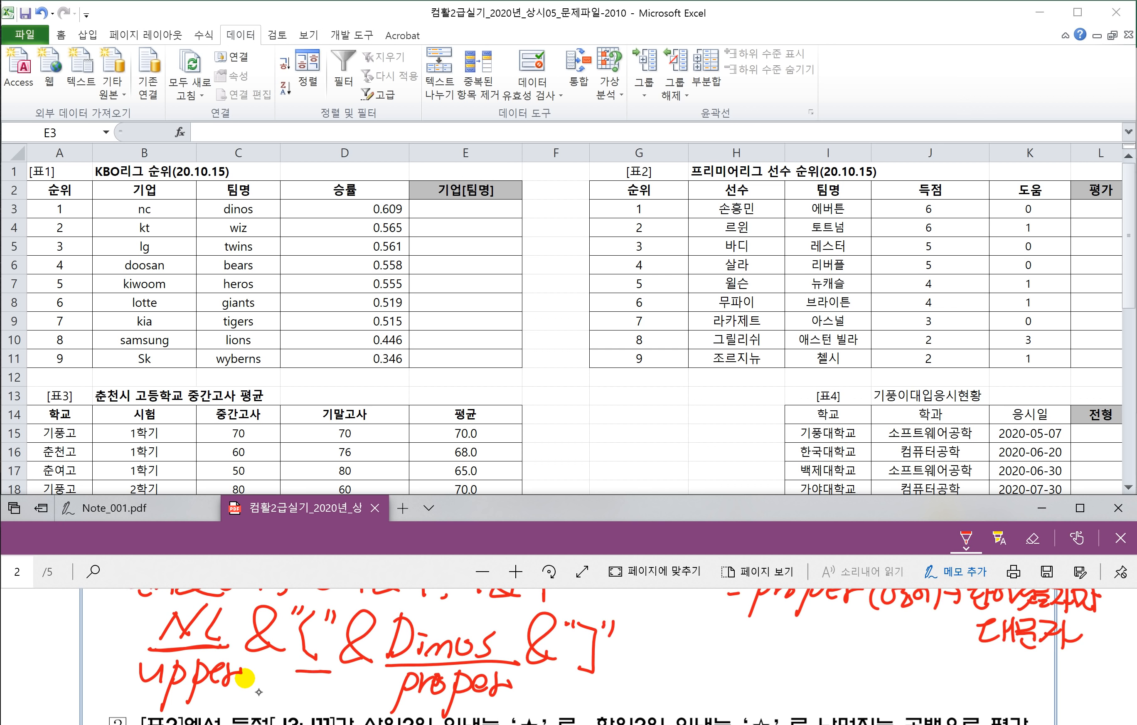
drag(566, 677, 606, 681)
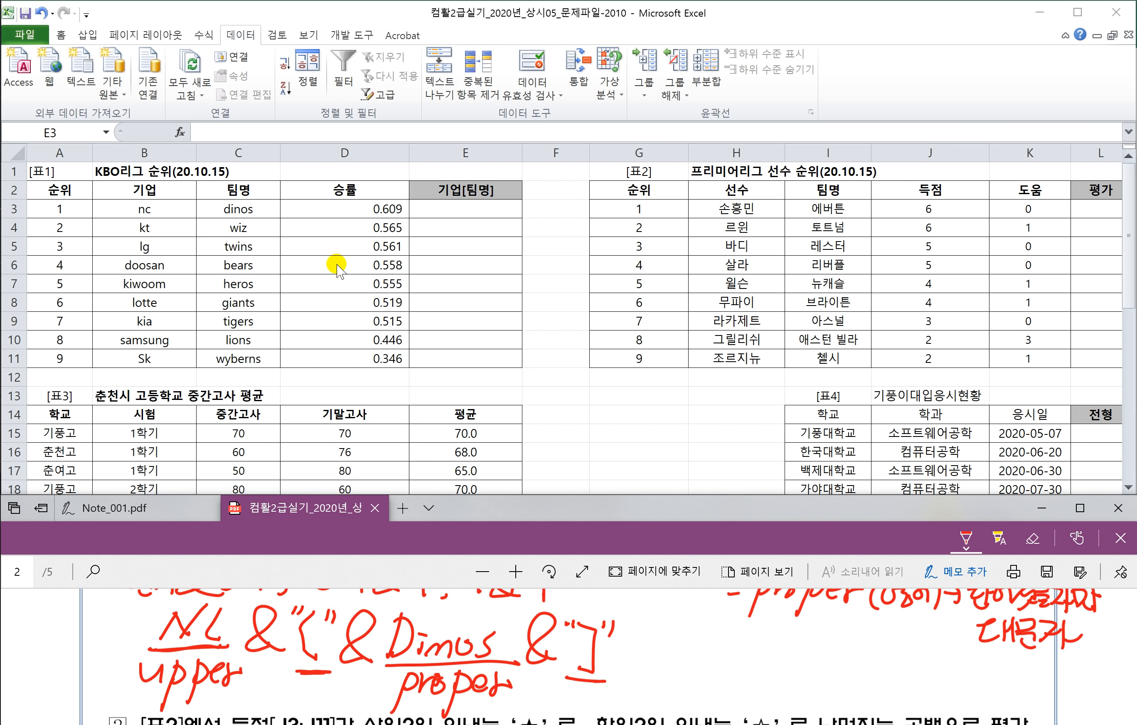
Step: Start an =UPPER( formula in E3 of the Excel 2010 workbook, then cancel it
click(461, 214)
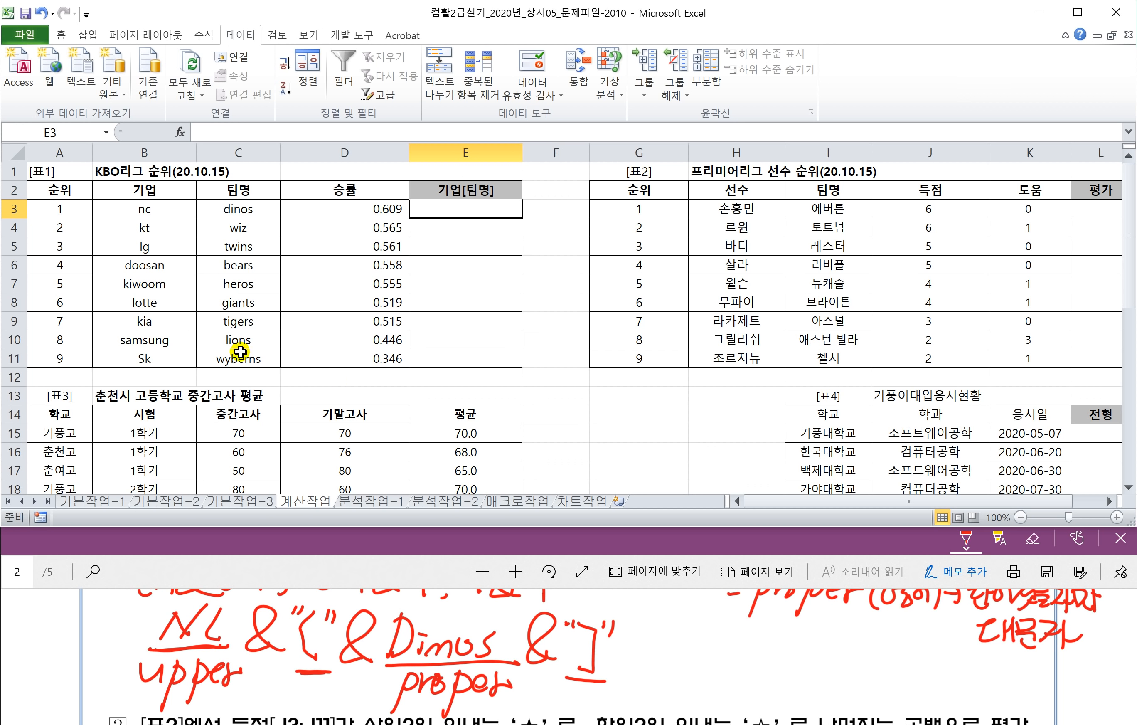
text(=)
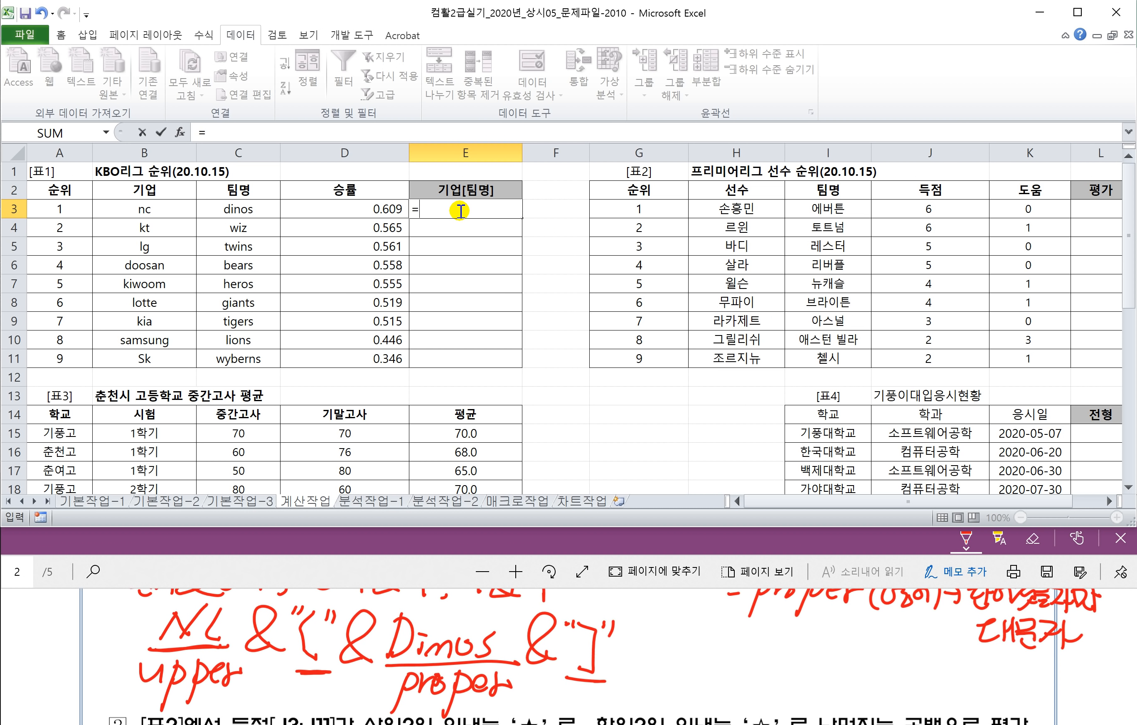
text( ㅓㅕㅔㅔ)
key(BackSpace)
key(BackSpace)
key(BackSpace)
text(UPP)
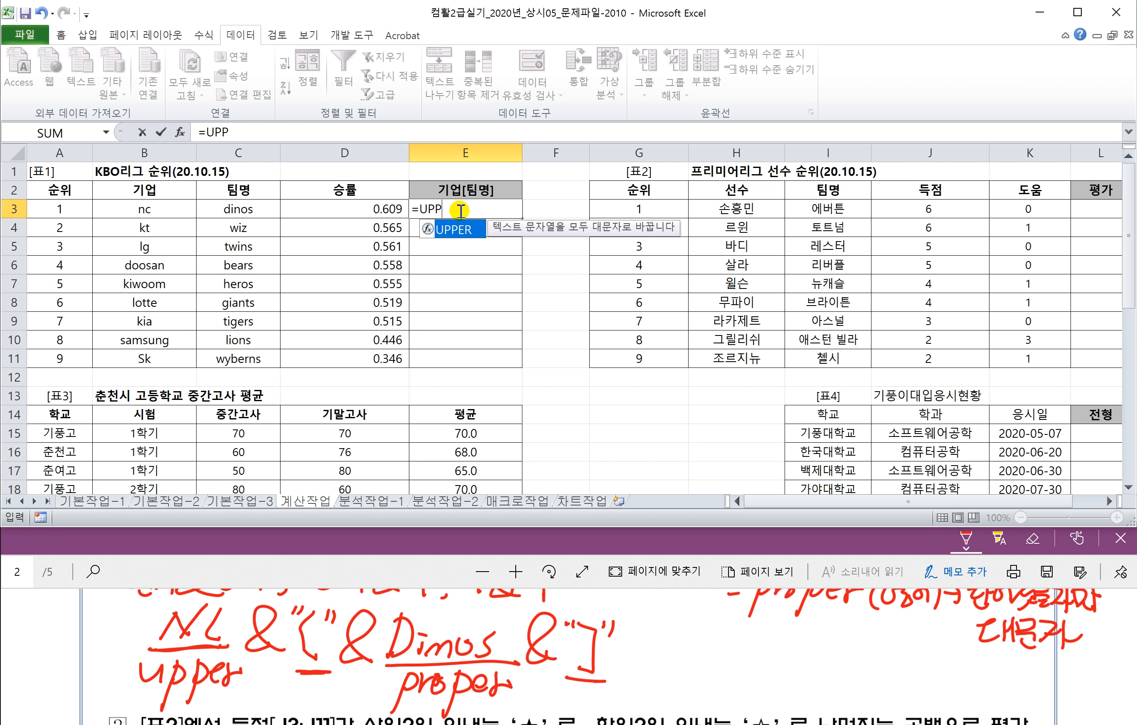
text(ER()
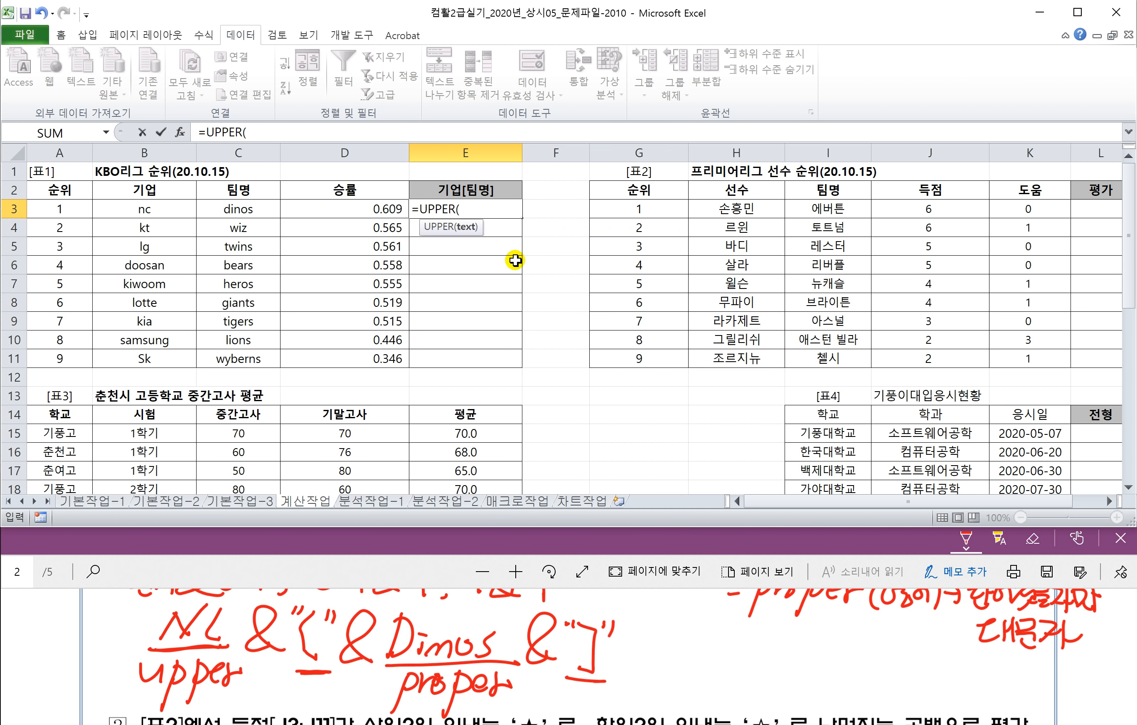
key(Escape)
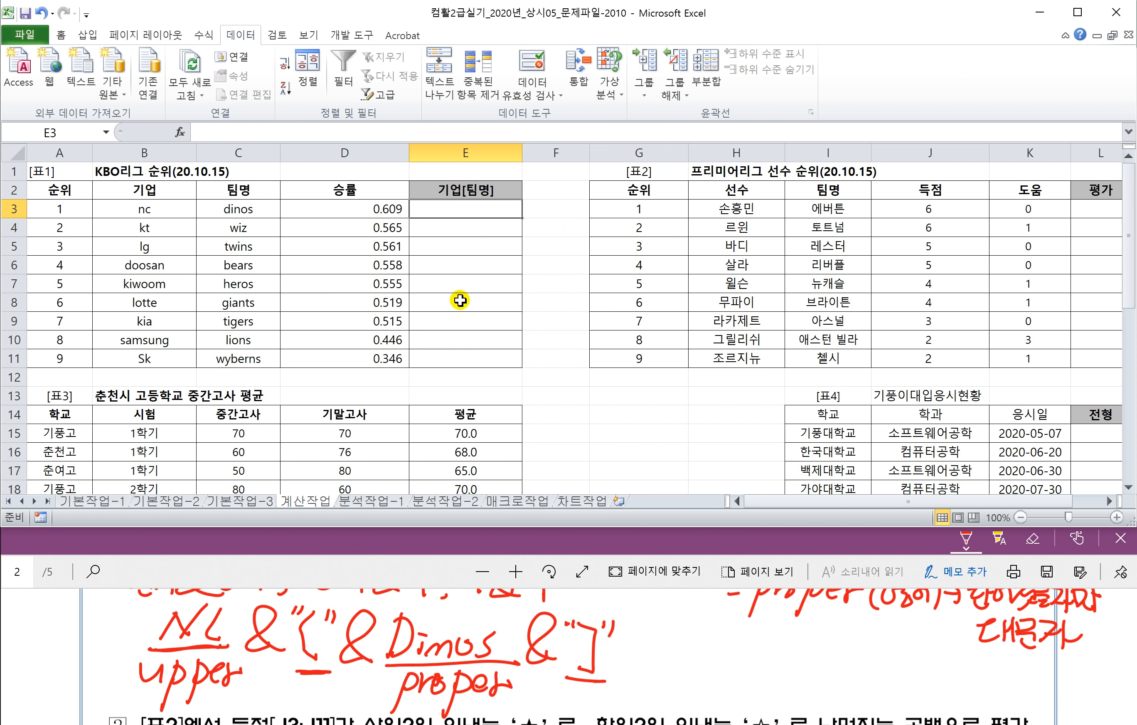
Step: Switch to the Excel 2016 copy of the workbook at its 계산작업 sheet
scroll(460, 306, up, 4)
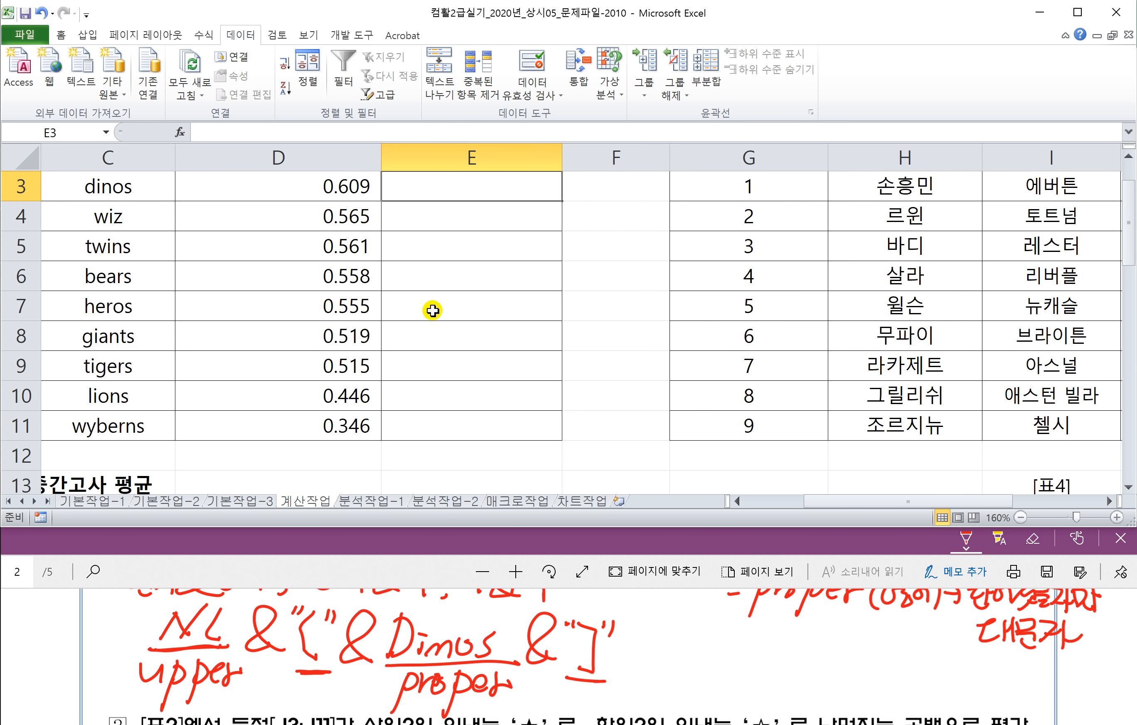
scroll(434, 311, left, 2)
scroll(434, 311, up, 1)
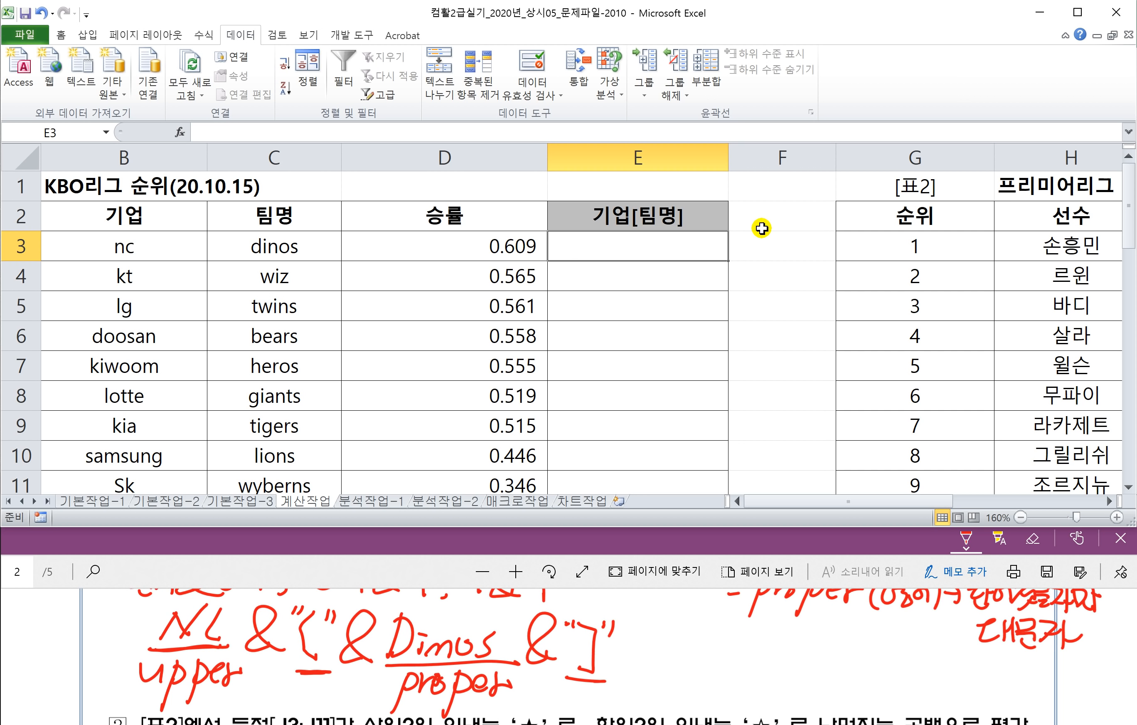
click(517, 724)
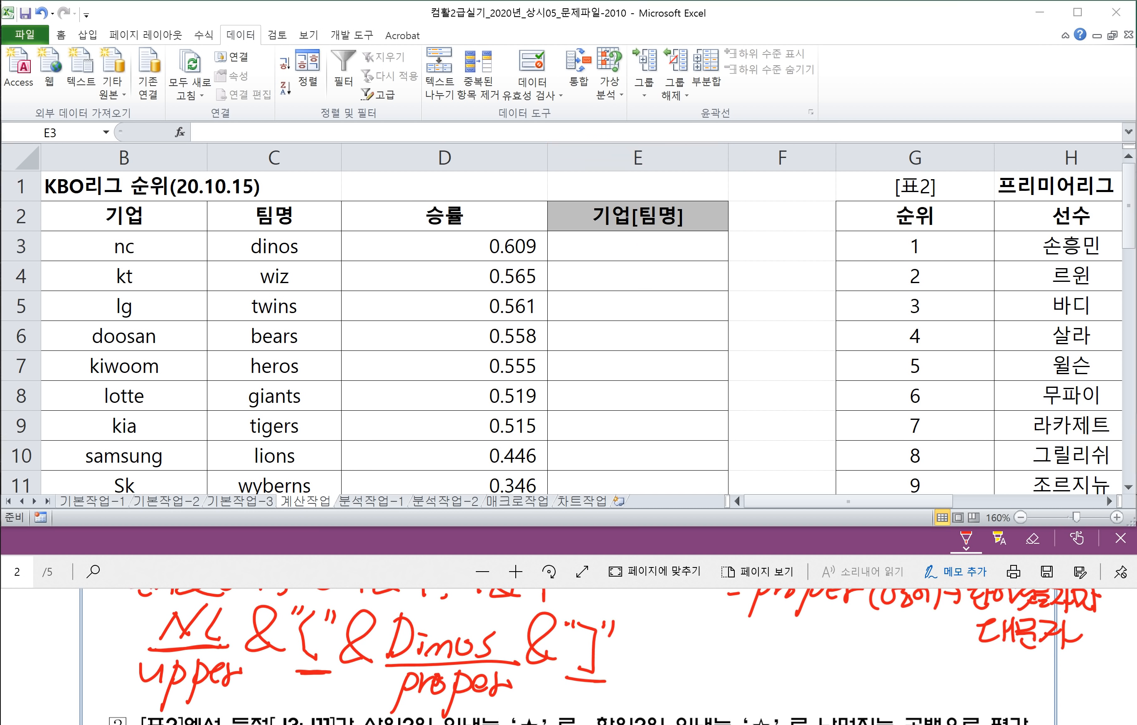
click(287, 495)
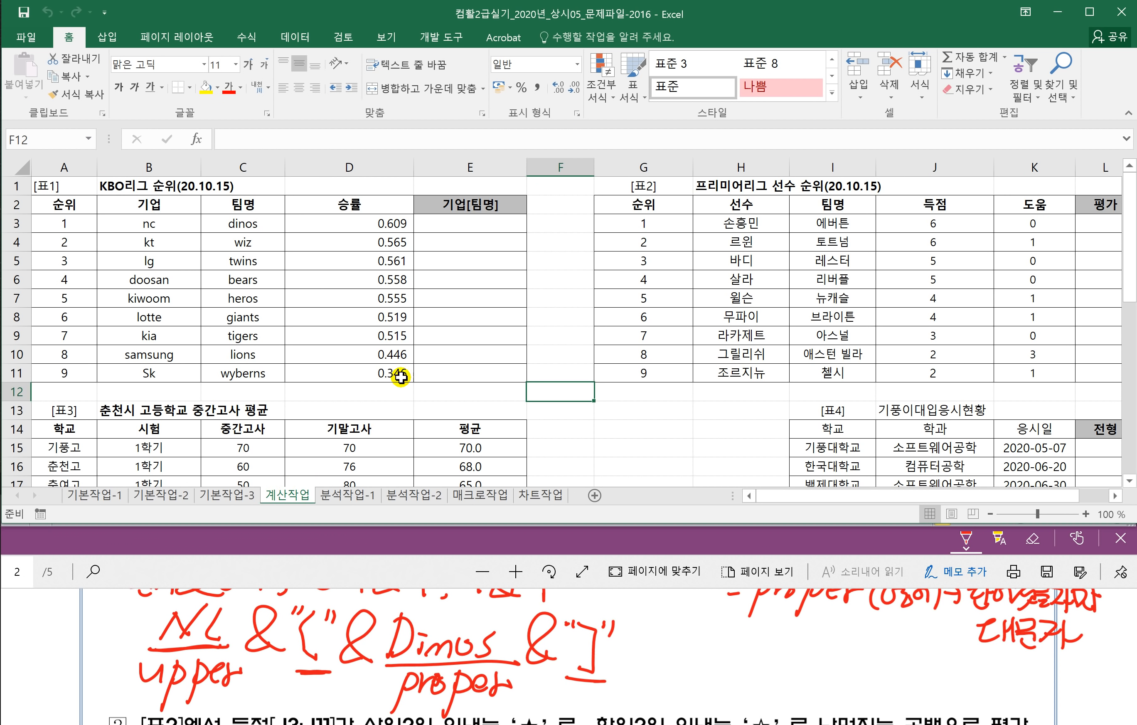
Step: Collapse the ribbon with Ctrl+F1 to show more rows of the sheet
scroll(400, 360, up, 1)
ctrl+scroll(399, 360, up, 3)
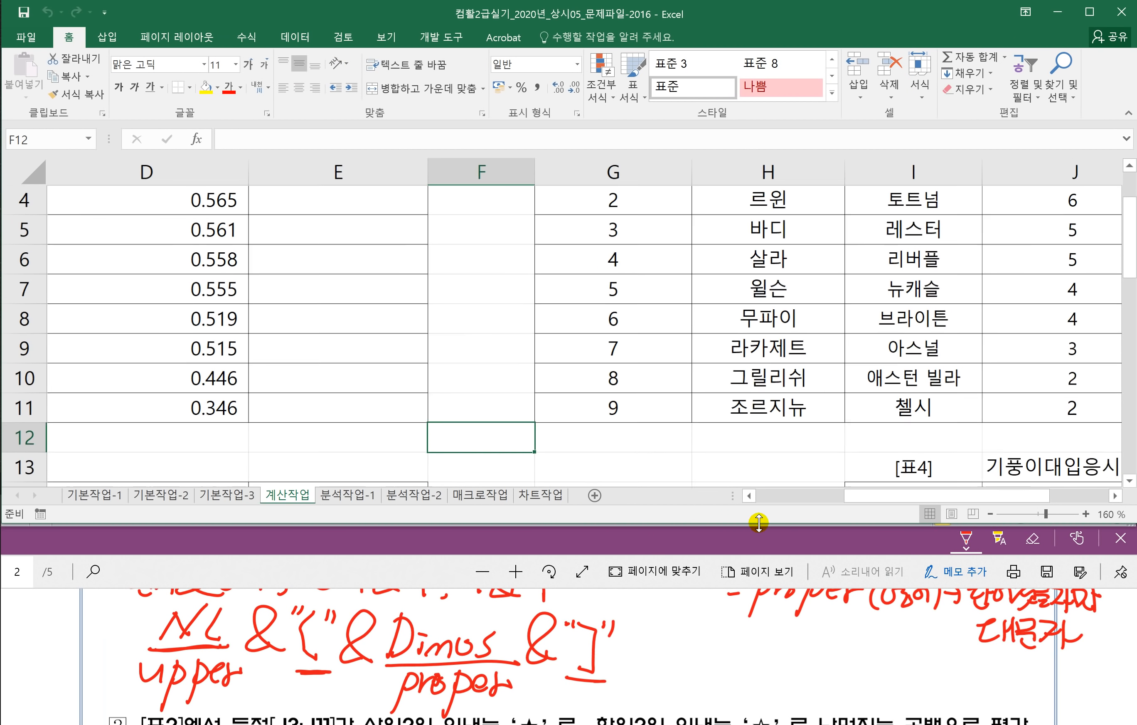
drag(863, 495, 757, 499)
scroll(749, 370, up, 1)
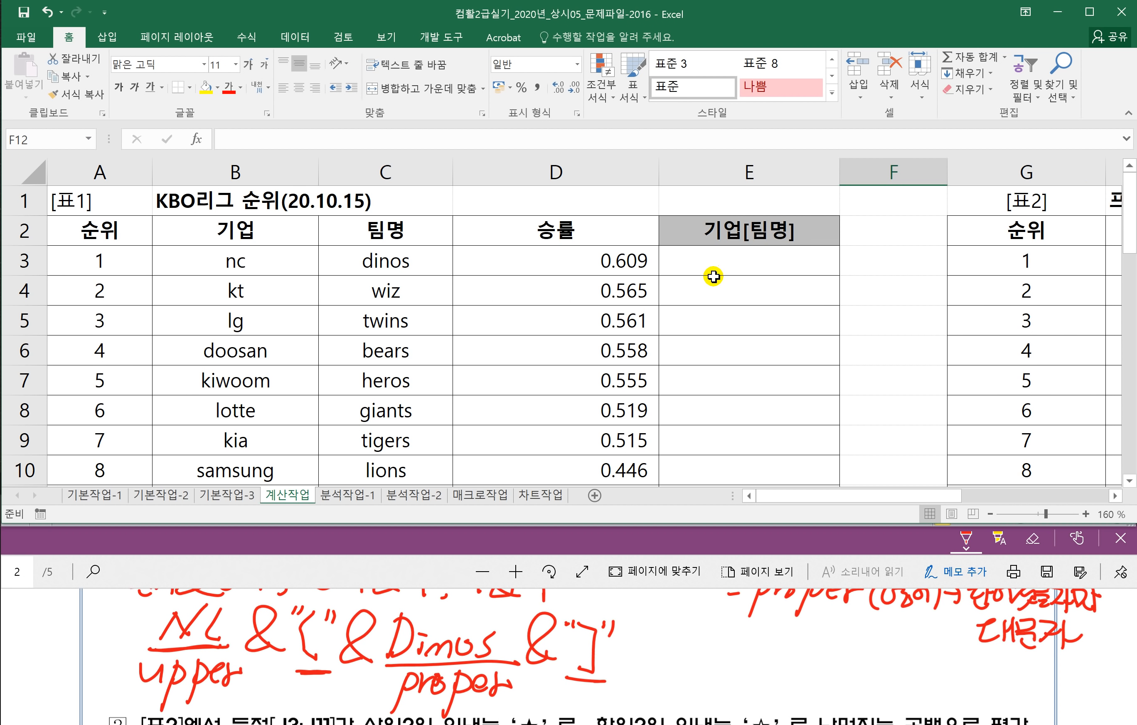
key(ctrl+F1)
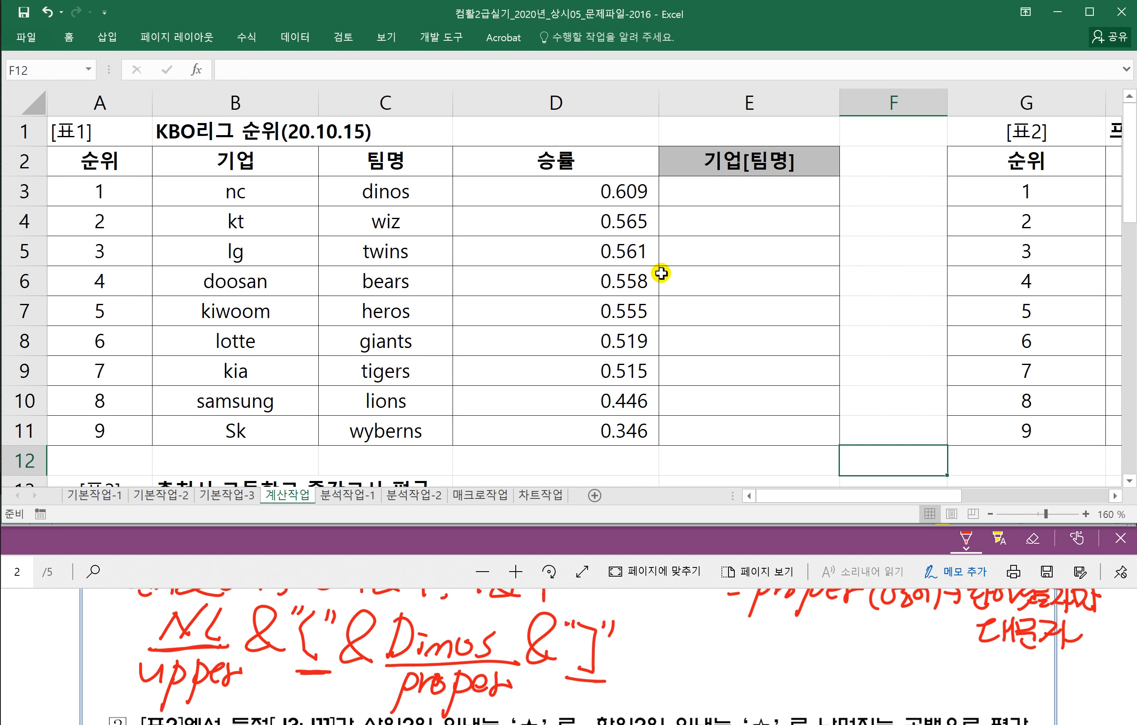
Step: Enter =UPPER(B3)&"["&PROPER(C3)&"]" in E3 so it shows NC[Dinos]
click(712, 196)
double_click(750, 190)
text(=ㅓ)
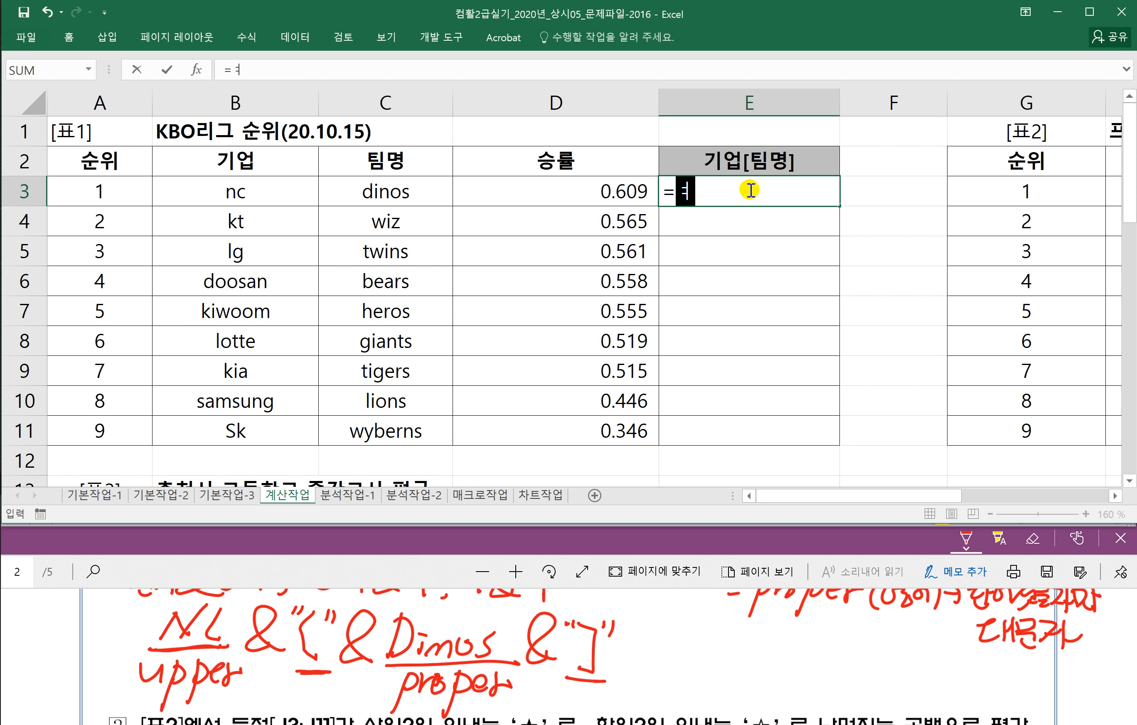
key(BackSpace)
text(UPPER()
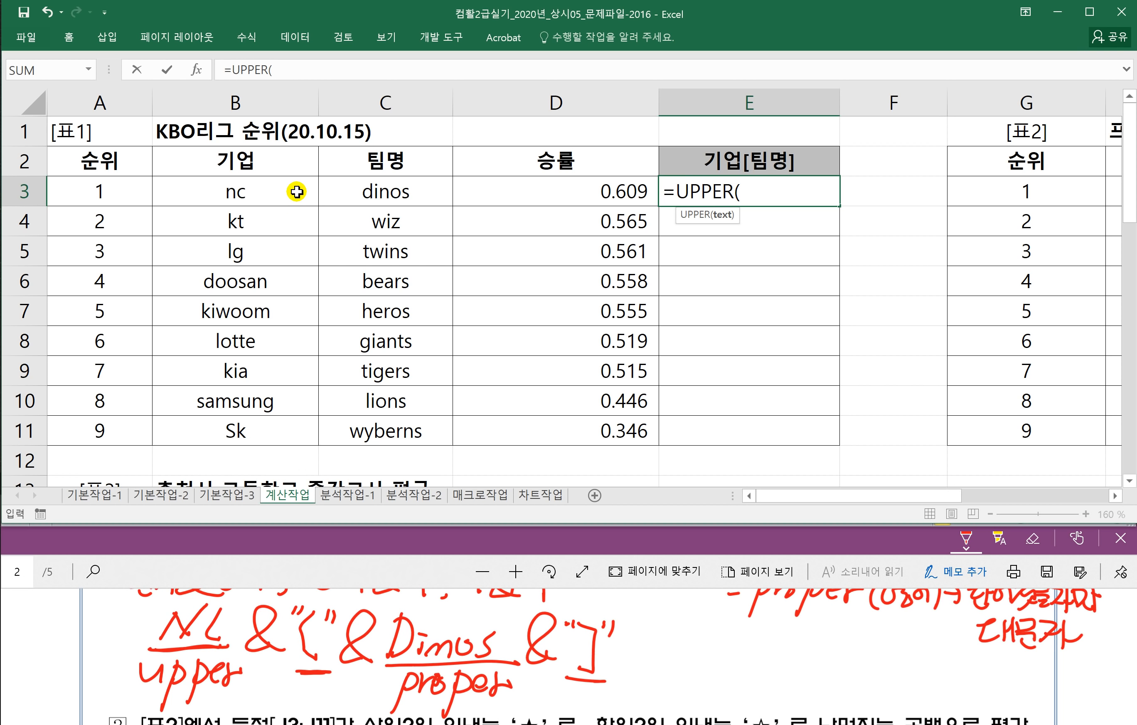
click(247, 193)
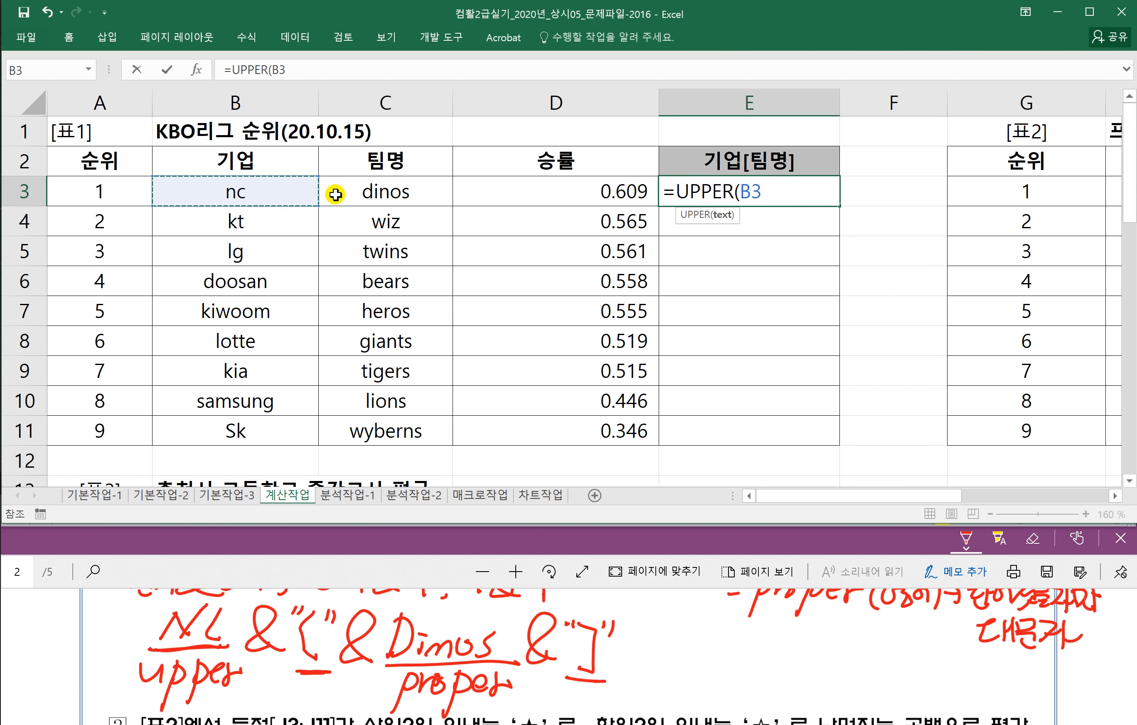
text())
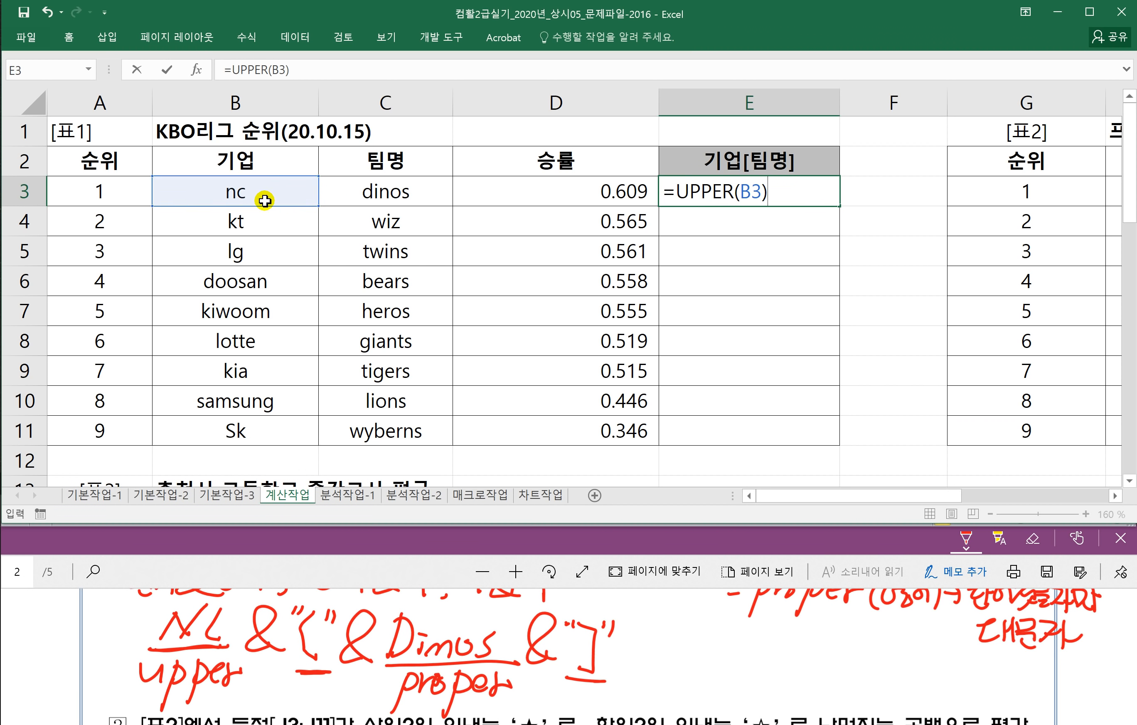
text(&)
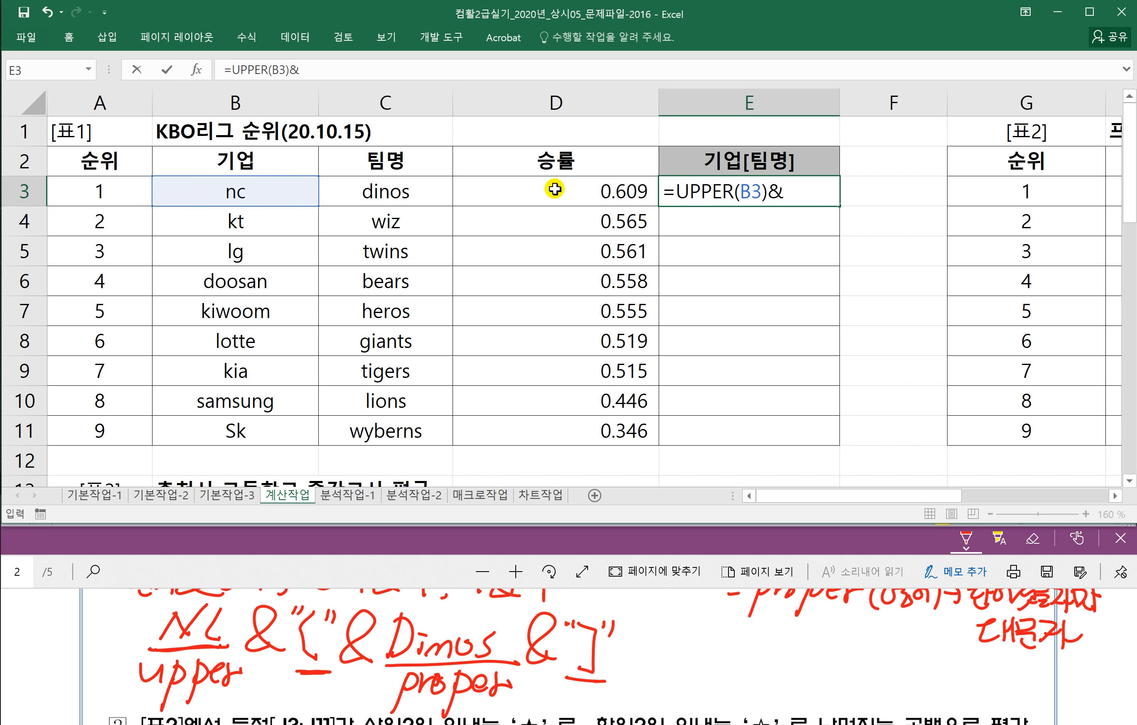
text("[)
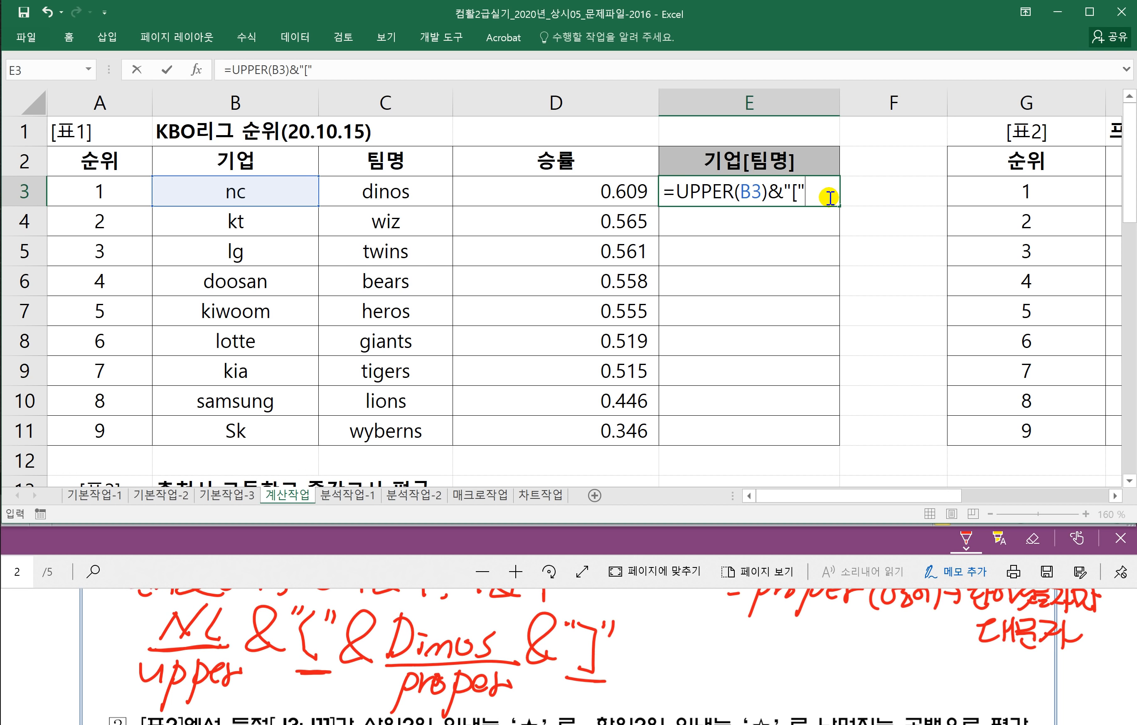
text("&)
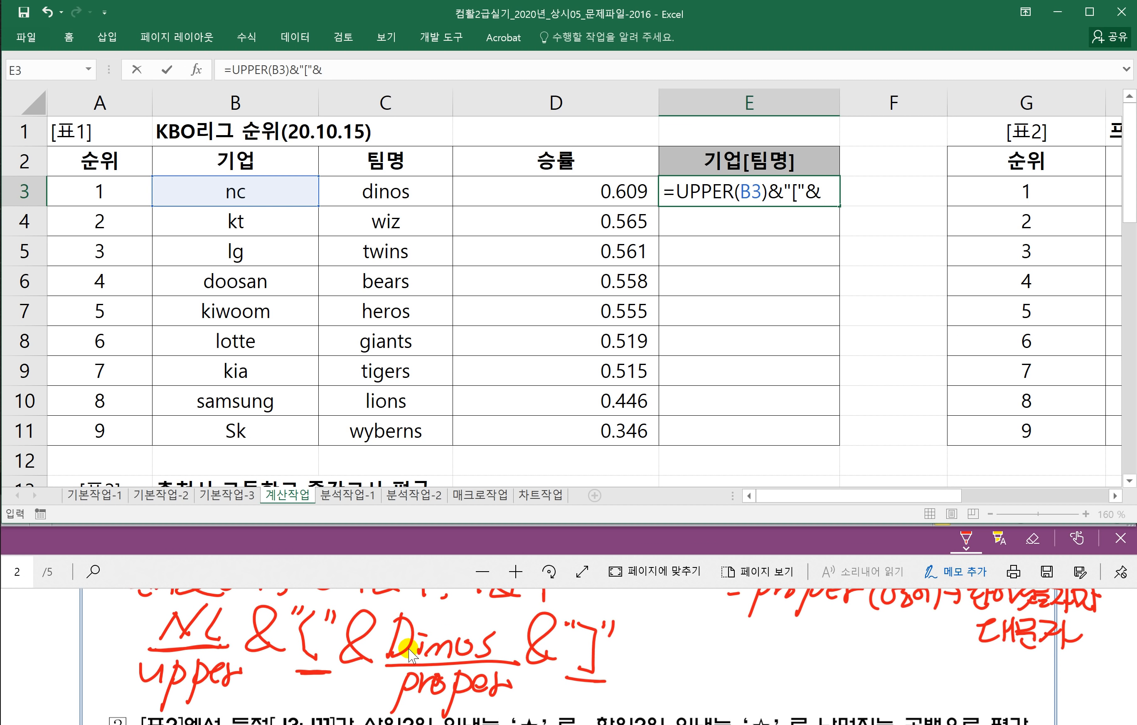
text(P)
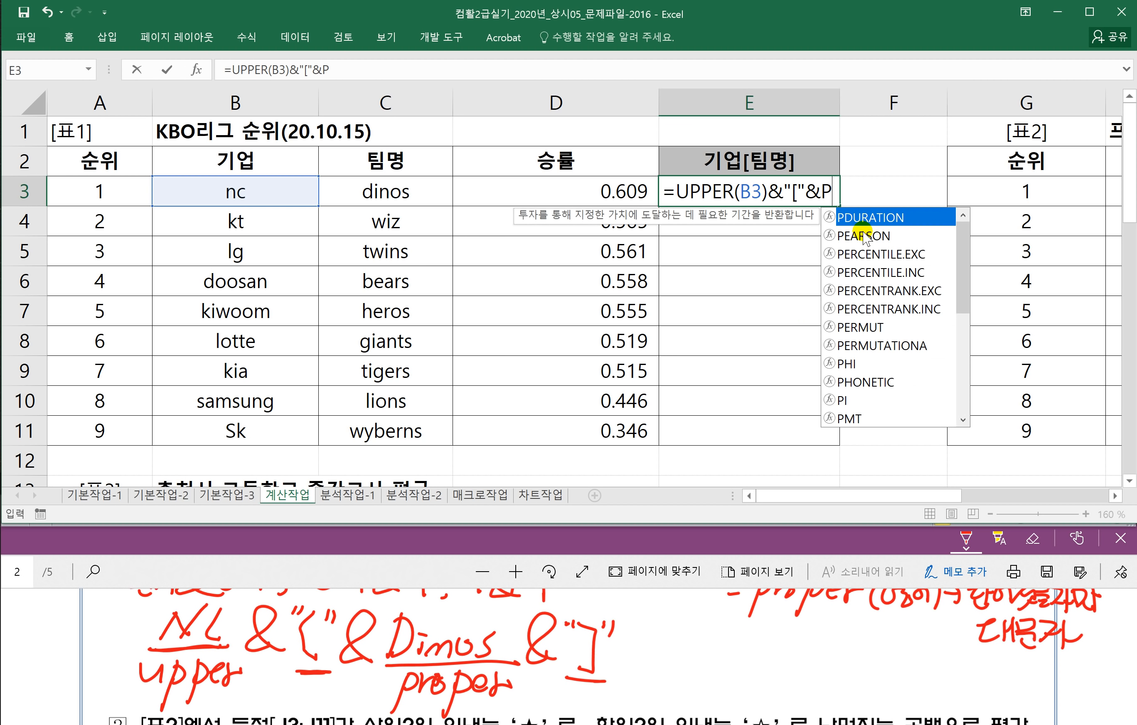
text(ROPER()
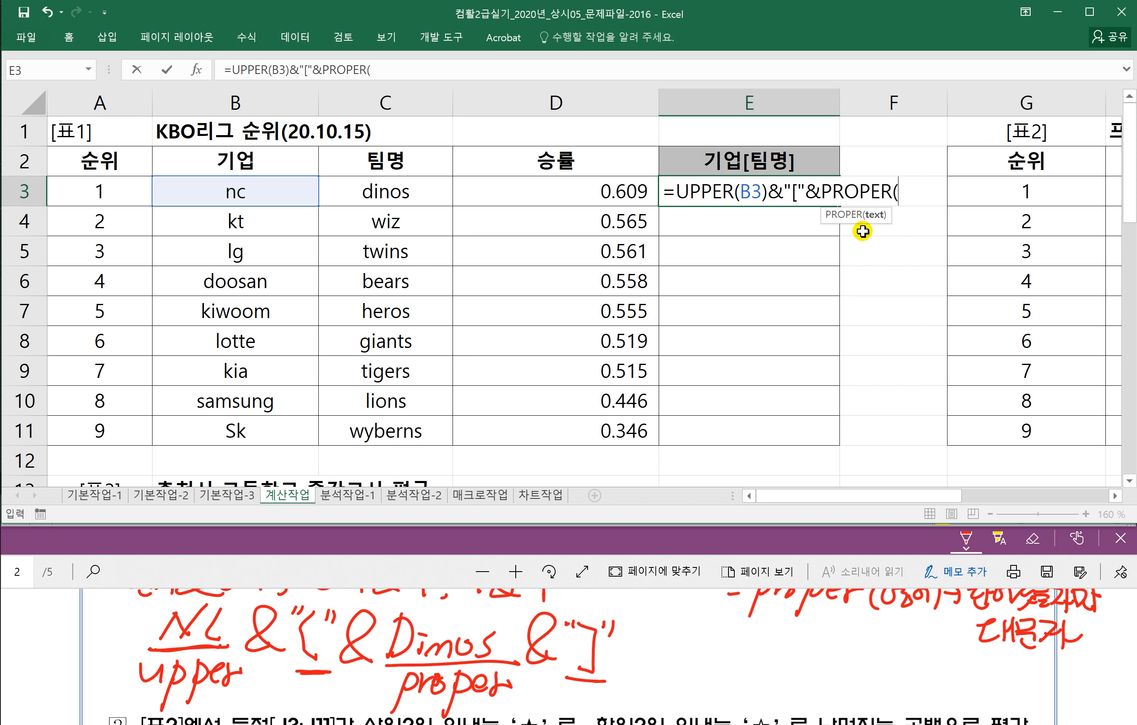
click(389, 192)
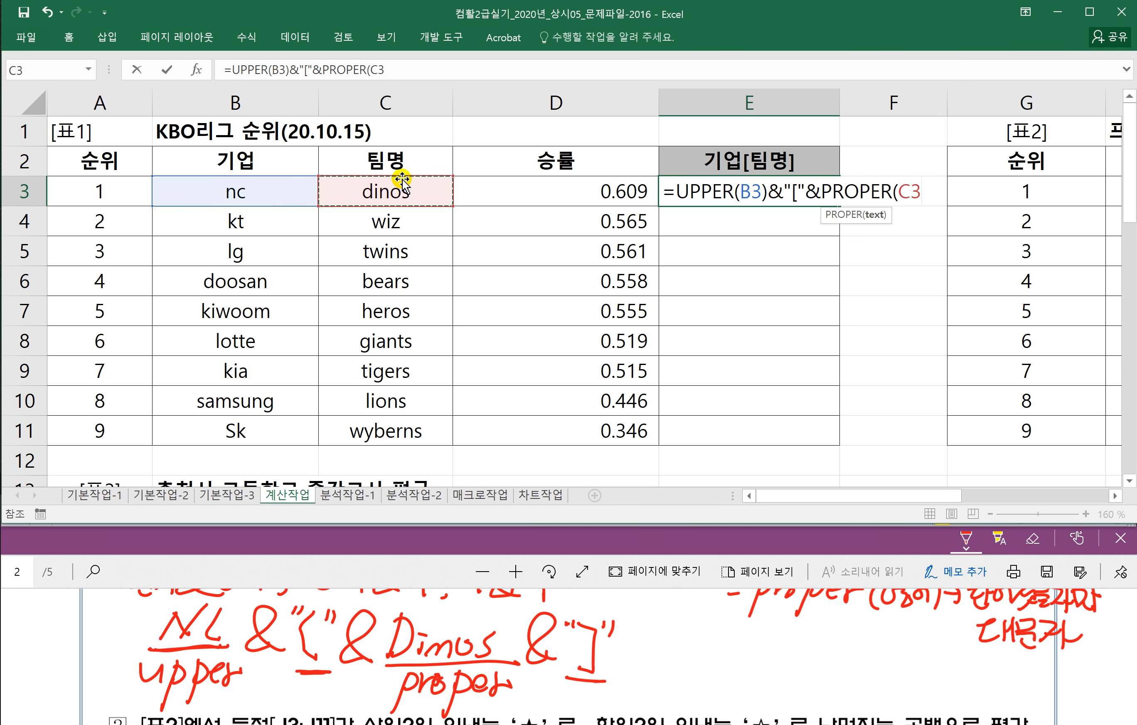
text())
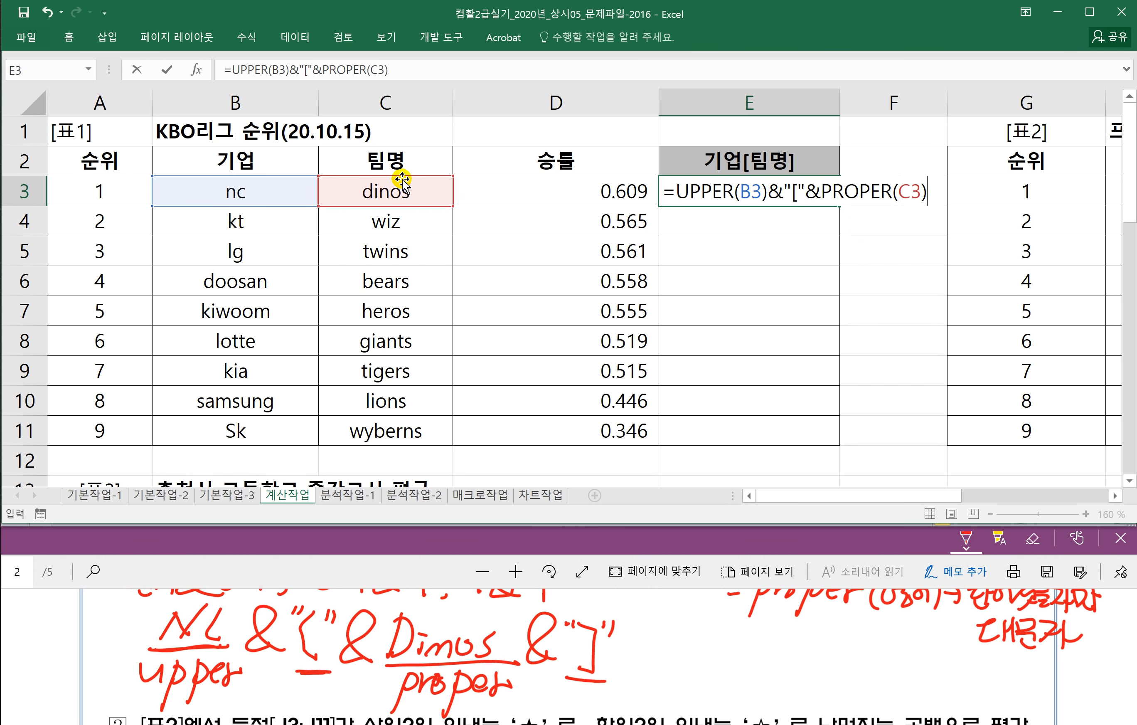
text(&)
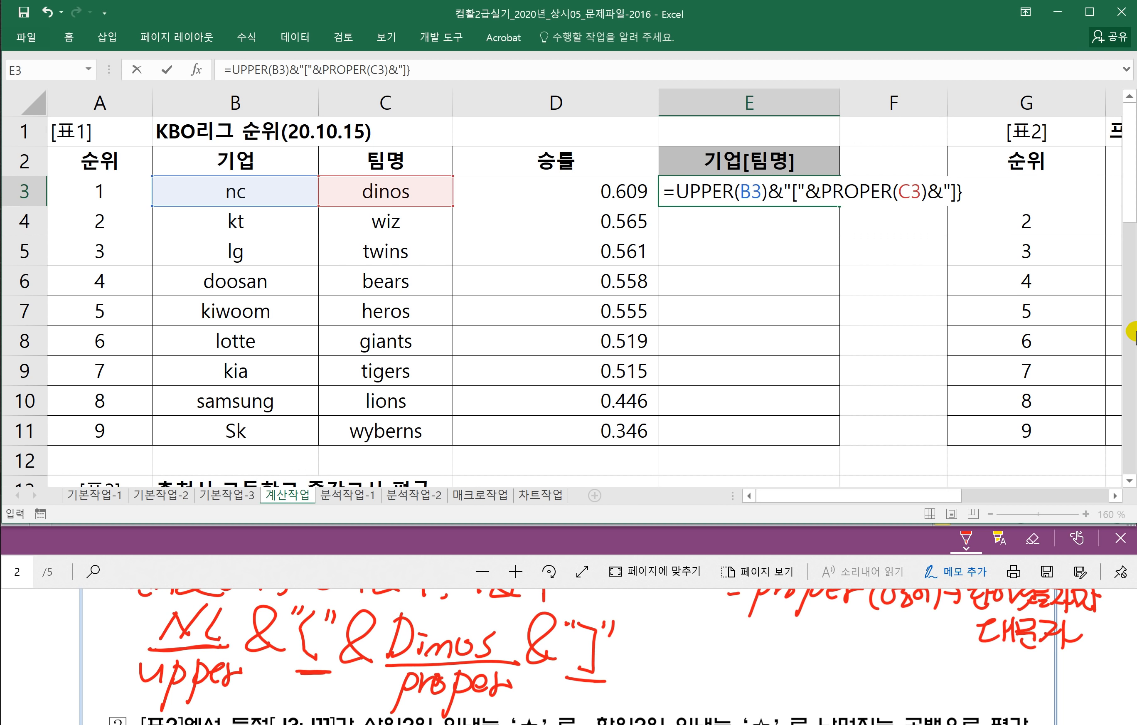
text(")
key(Return)
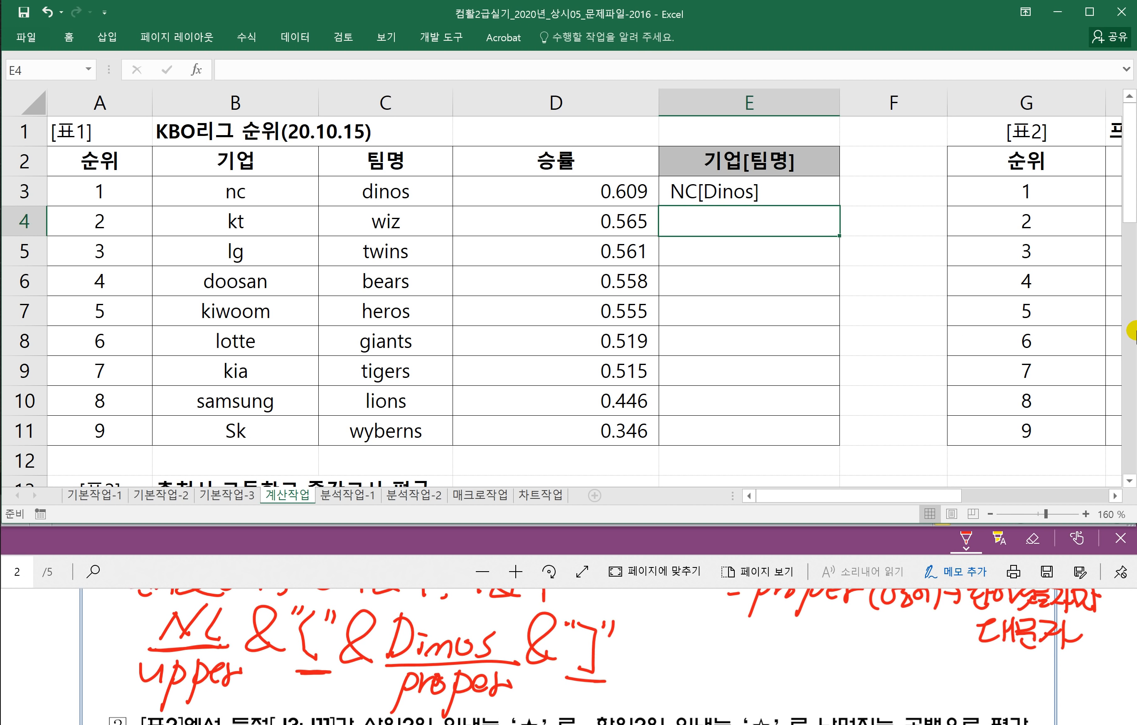
Step: Fill E3's formula down to E11, giving KT[Wiz] through SK[Wyberns]
click(672, 178)
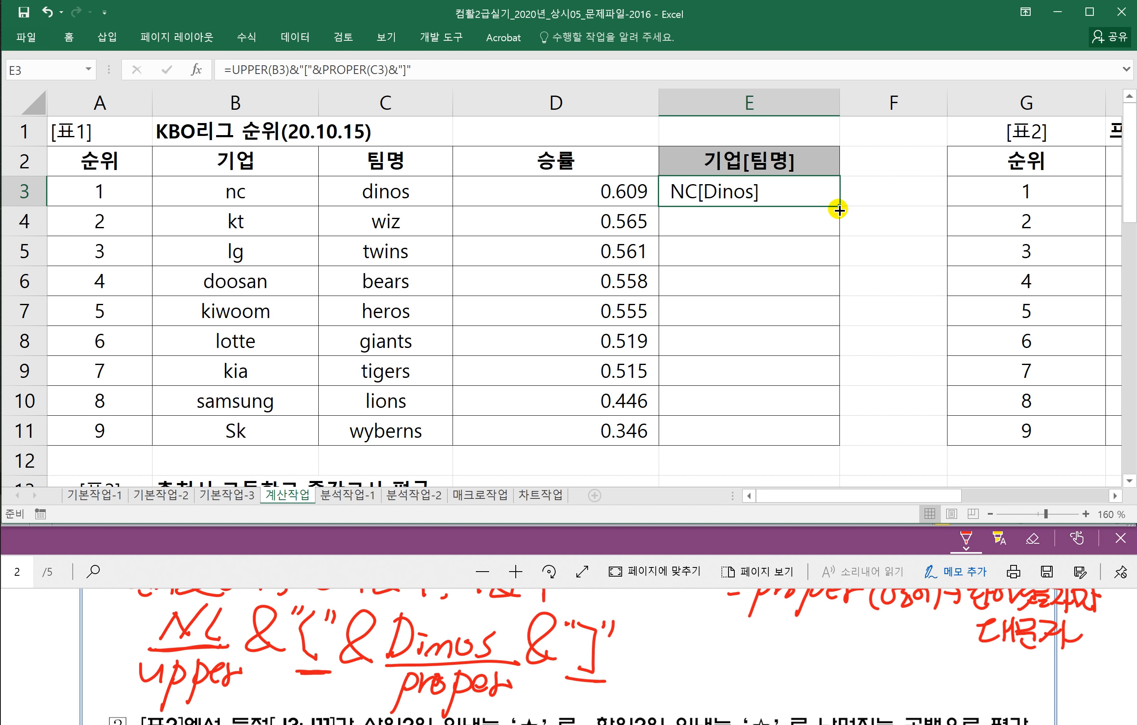
drag(840, 206, 808, 443)
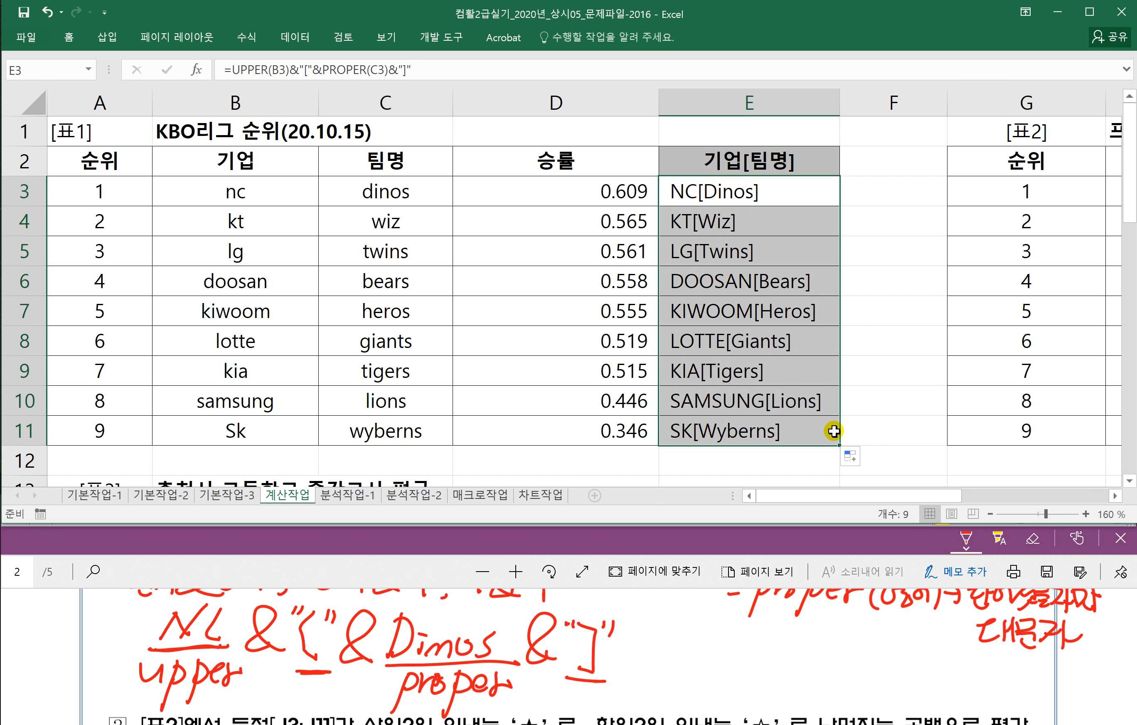
click(814, 195)
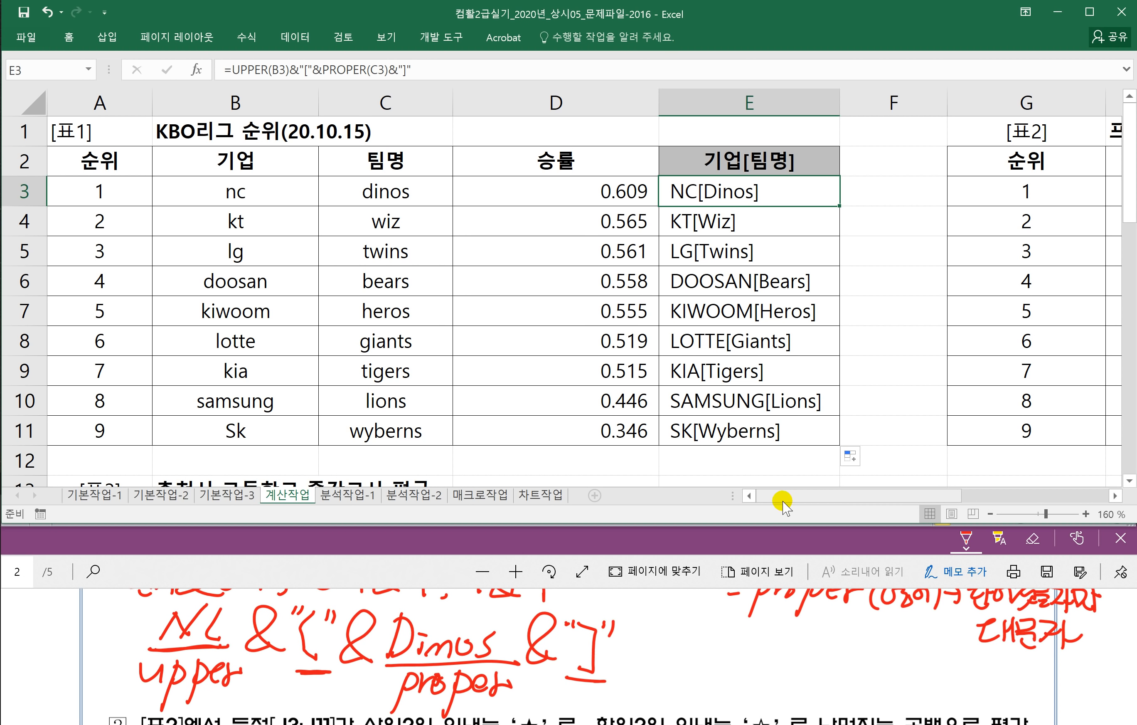
drag(802, 497, 952, 496)
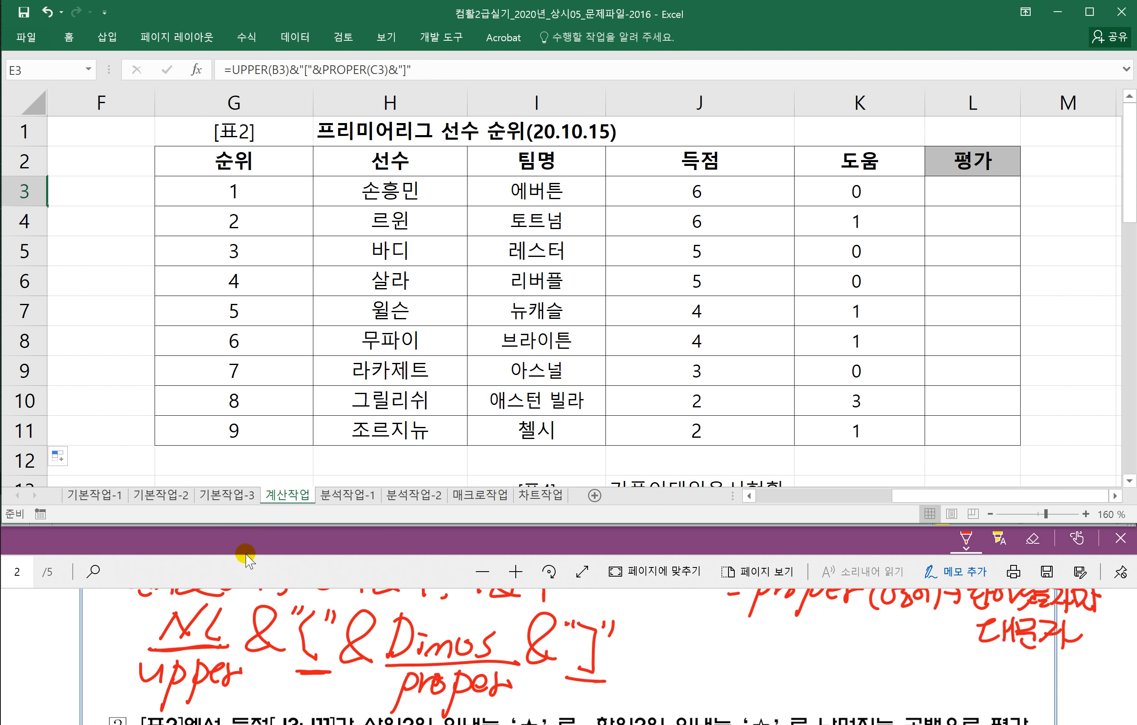
Step: Underline 상위2위, 하위2위 and 나머지는 공백으로 in question 2 of the PDF
click(245, 568)
scroll(277, 617, down, 3)
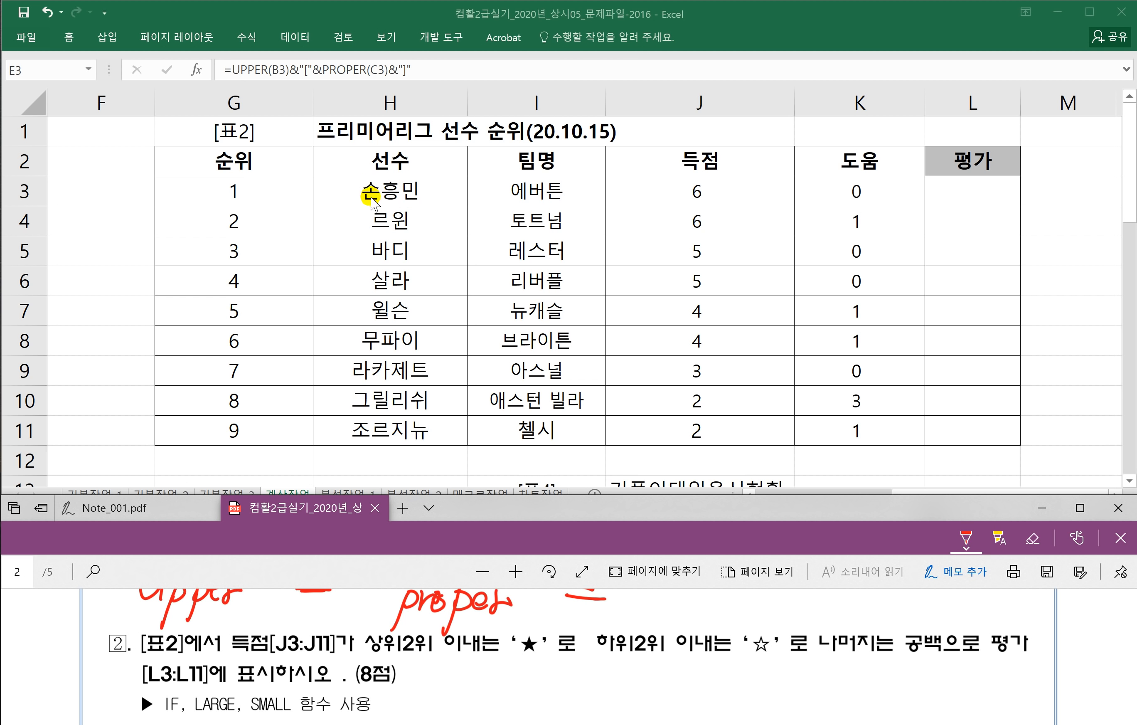
scroll(237, 647, down, 1)
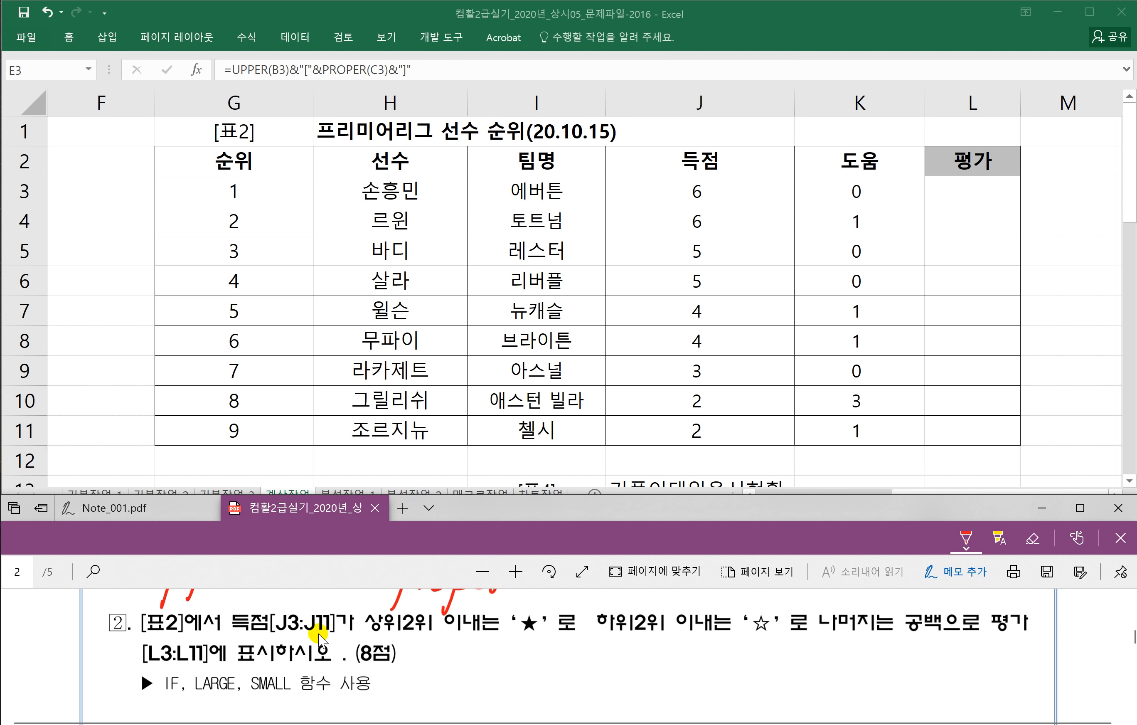
mouse_move(358, 638)
mouse_down()
mouse_move(530, 639)
mouse_move(533, 603)
mouse_move(546, 632)
mouse_move(515, 646)
mouse_move(503, 620)
mouse_up()
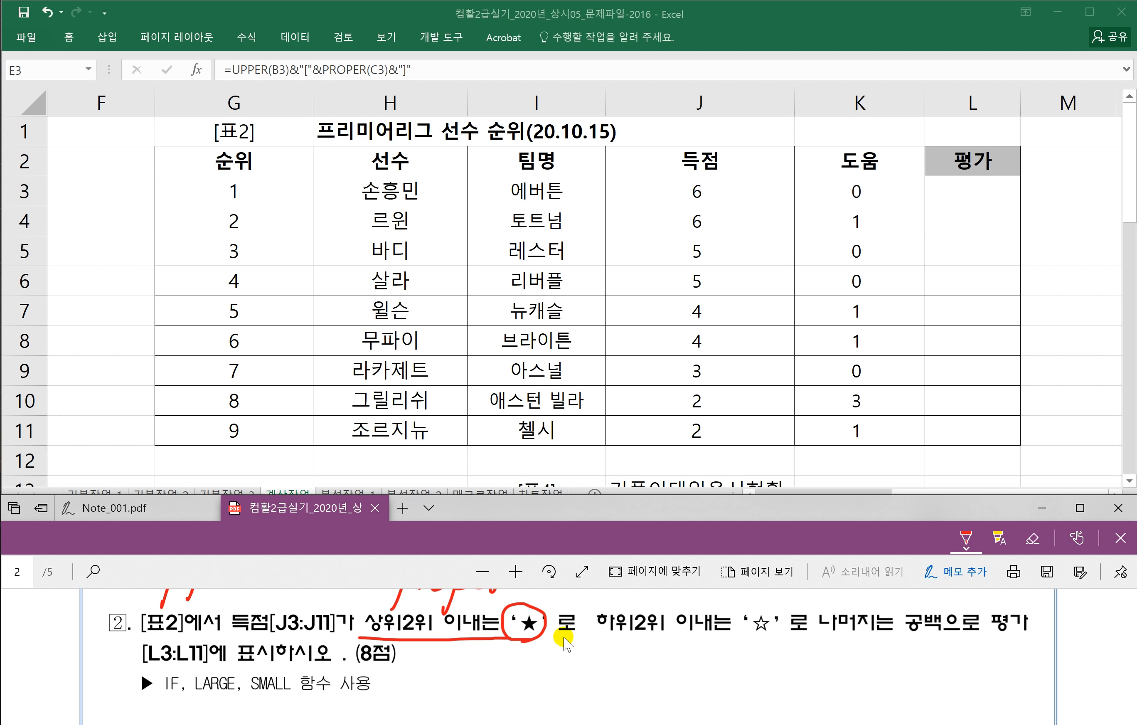
mouse_move(595, 636)
mouse_down()
mouse_move(763, 638)
mouse_move(745, 603)
mouse_move(780, 630)
mouse_move(754, 637)
mouse_up()
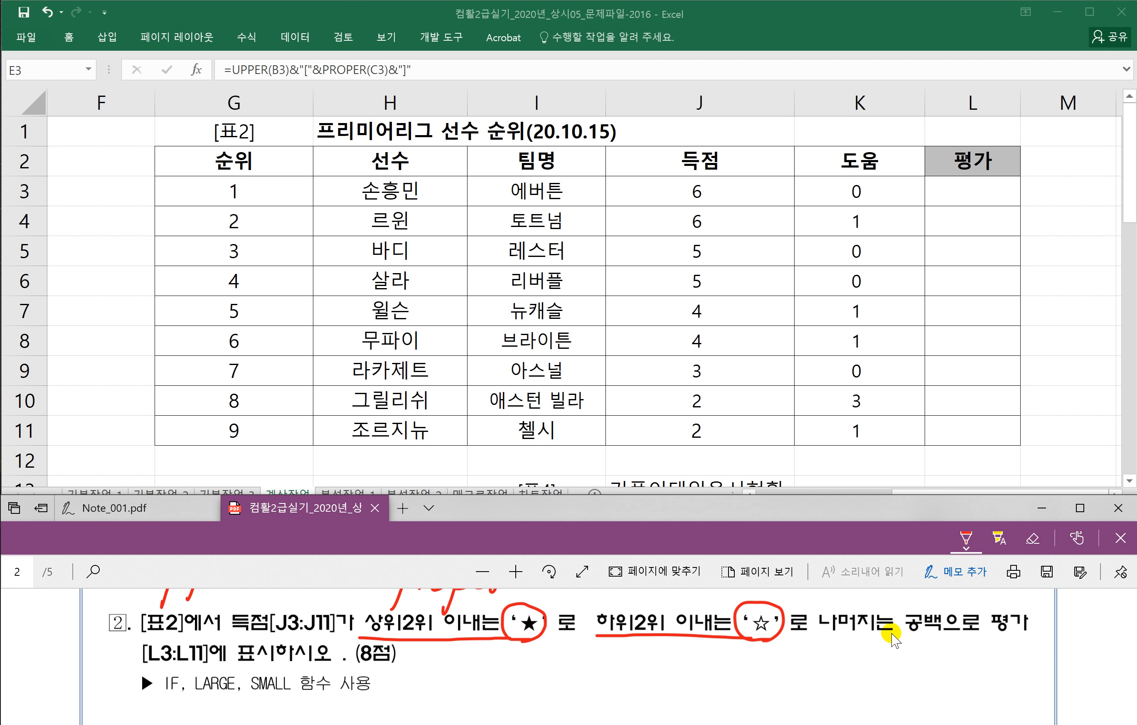
drag(844, 634, 993, 632)
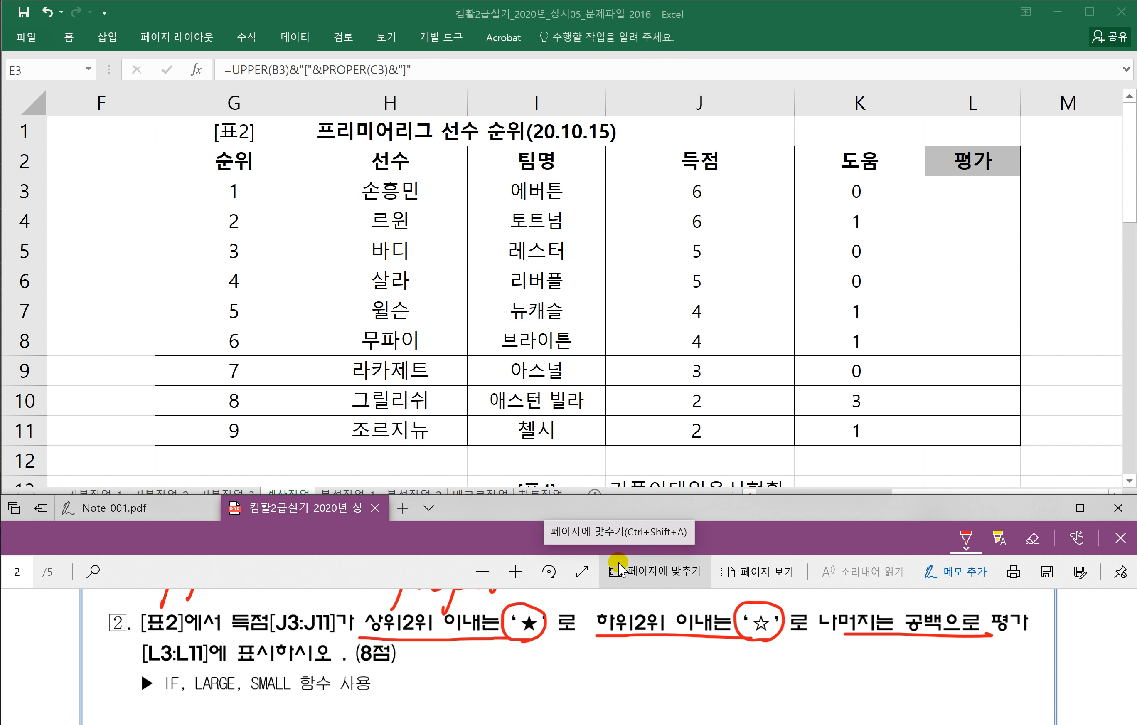
Step: Handwrite the IF syntax =if(조건,참,거짓) as a note
click(617, 648)
drag(653, 654, 627, 686)
drag(620, 662, 650, 662)
mouse_move(667, 653)
mouse_down()
mouse_move(660, 663)
mouse_move(719, 662)
mouse_up()
drag(721, 648, 722, 678)
mouse_move(731, 676)
mouse_down()
mouse_move(754, 656)
mouse_move(744, 671)
mouse_up()
drag(754, 665, 797, 674)
mouse_move(806, 652)
mouse_down()
mouse_move(805, 674)
mouse_move(808, 663)
mouse_up()
drag(812, 657, 834, 683)
drag(849, 644, 842, 690)
Step: Sketch an arrow to a nested if(조건,참,거짓) and underline the 조건 argument
scroll(675, 652, down, 1)
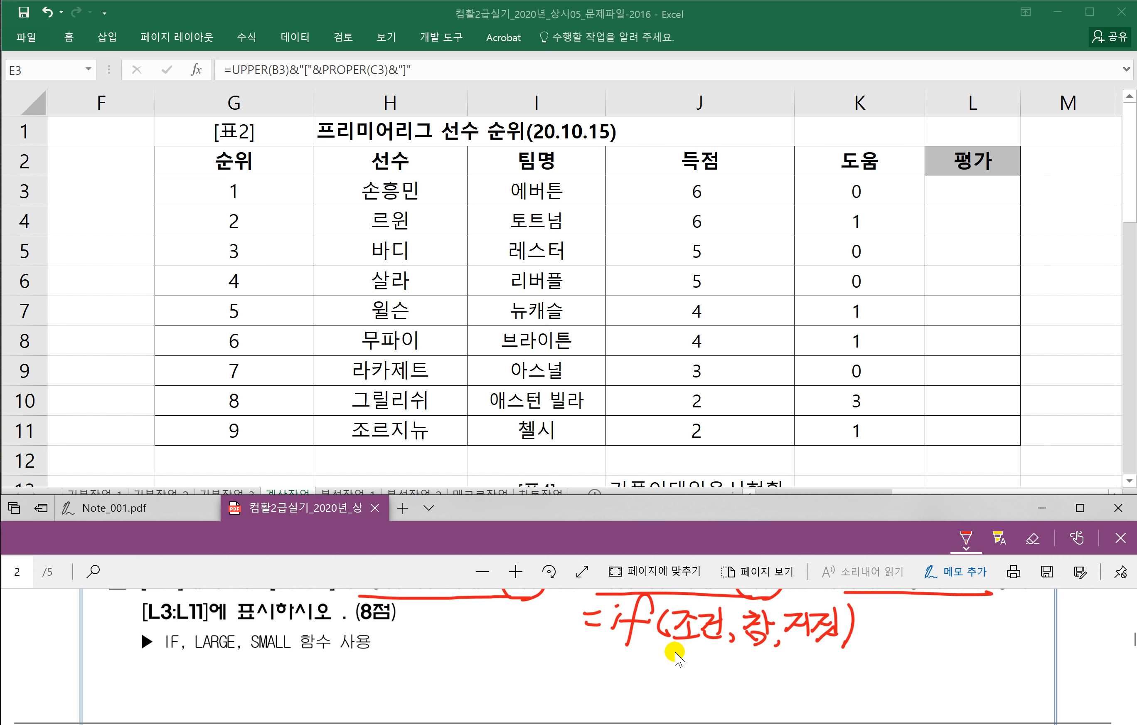
drag(791, 648, 853, 683)
drag(849, 659, 869, 696)
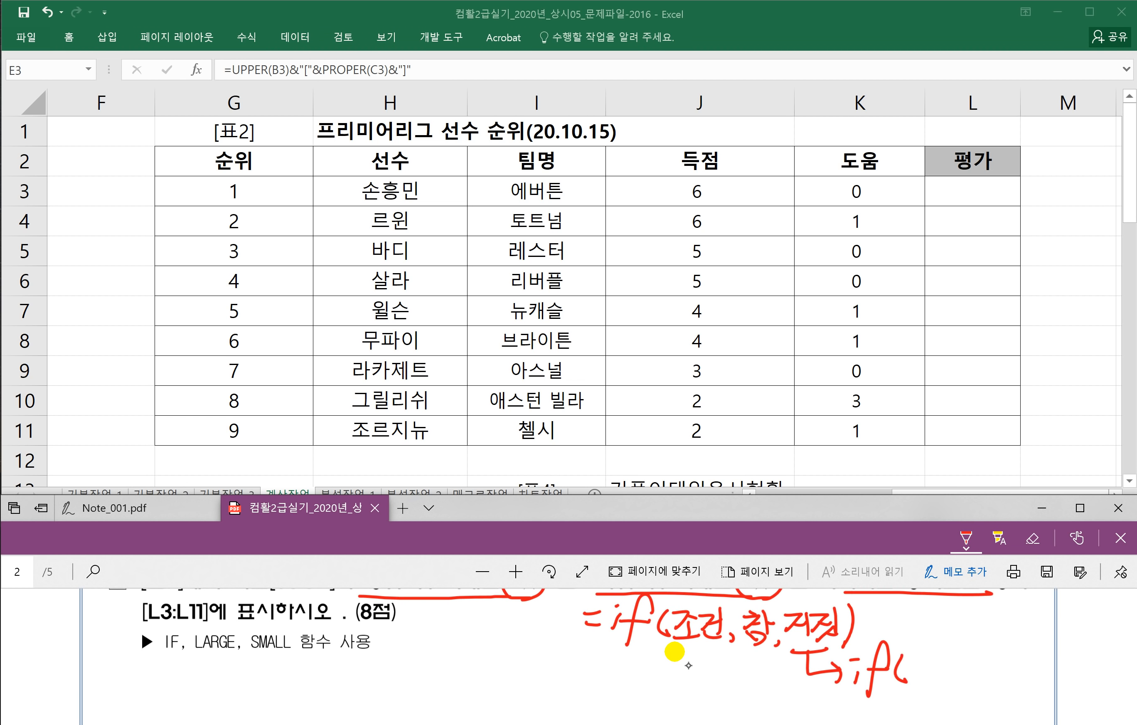
drag(913, 655, 925, 671)
drag(910, 677, 944, 668)
drag(949, 654, 958, 682)
drag(968, 676, 991, 655)
mouse_move(981, 658)
mouse_down()
mouse_move(969, 671)
mouse_move(984, 681)
mouse_up()
drag(997, 649, 998, 678)
drag(999, 664, 1033, 681)
mouse_move(1046, 658)
mouse_down()
mouse_move(1060, 656)
mouse_move(1046, 676)
mouse_up()
mouse_move(1070, 654)
mouse_down()
mouse_move(1070, 677)
mouse_move(1051, 687)
mouse_up()
drag(1059, 677, 1069, 695)
drag(656, 641, 717, 644)
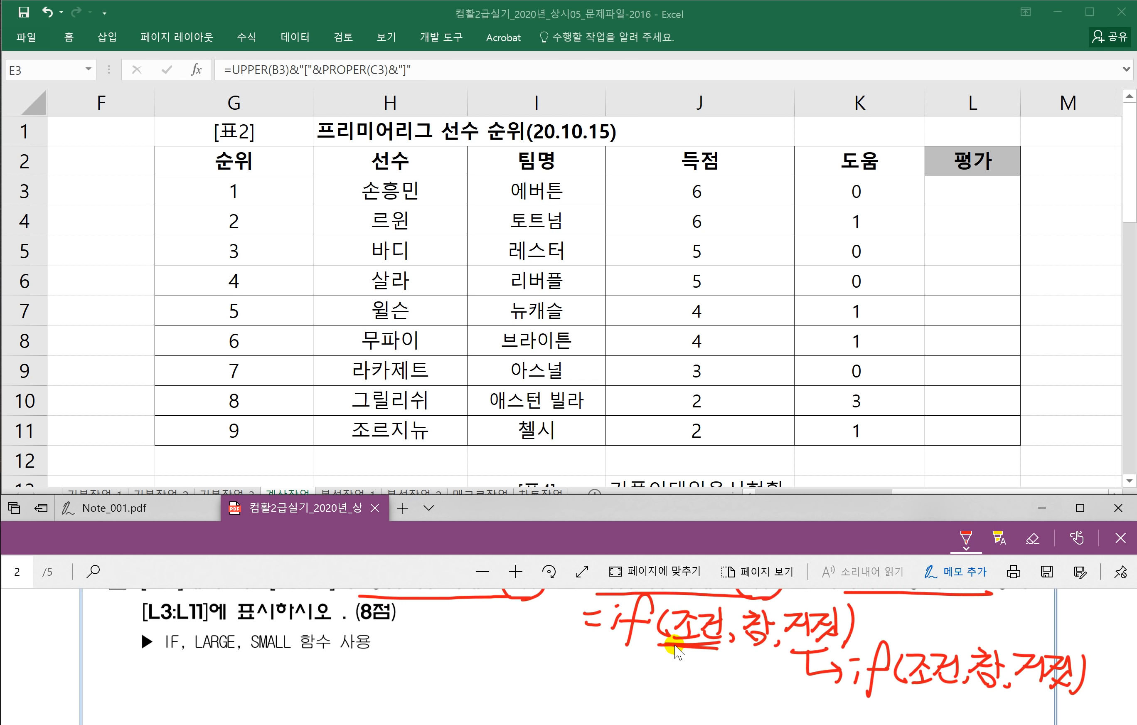
Step: Write the top-rank condition 상위2위이내 with a filled ★ as its result
scroll(674, 651, up, 1)
scroll(617, 621, down, 1)
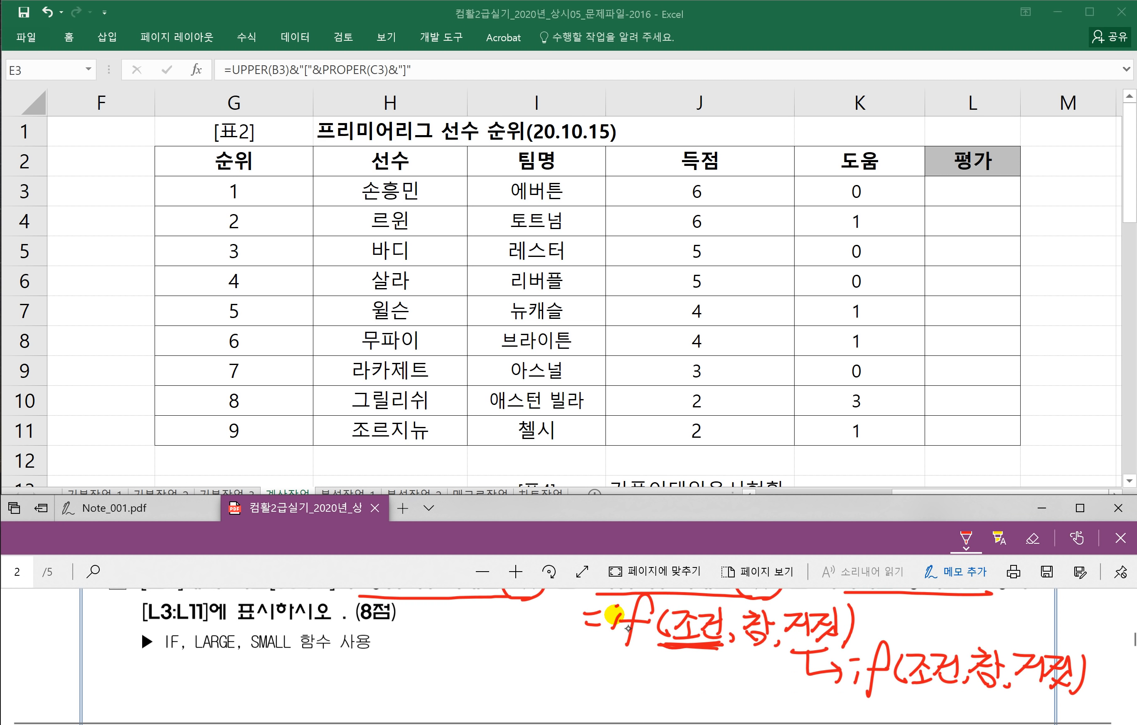
mouse_move(601, 654)
mouse_down()
mouse_move(571, 675)
mouse_move(606, 687)
mouse_move(595, 669)
mouse_up()
drag(624, 655, 623, 669)
drag(616, 670, 616, 686)
mouse_move(626, 654)
mouse_down()
mouse_move(627, 686)
mouse_move(678, 686)
mouse_up()
drag(685, 663, 702, 679)
drag(711, 661, 725, 690)
drag(731, 660, 736, 688)
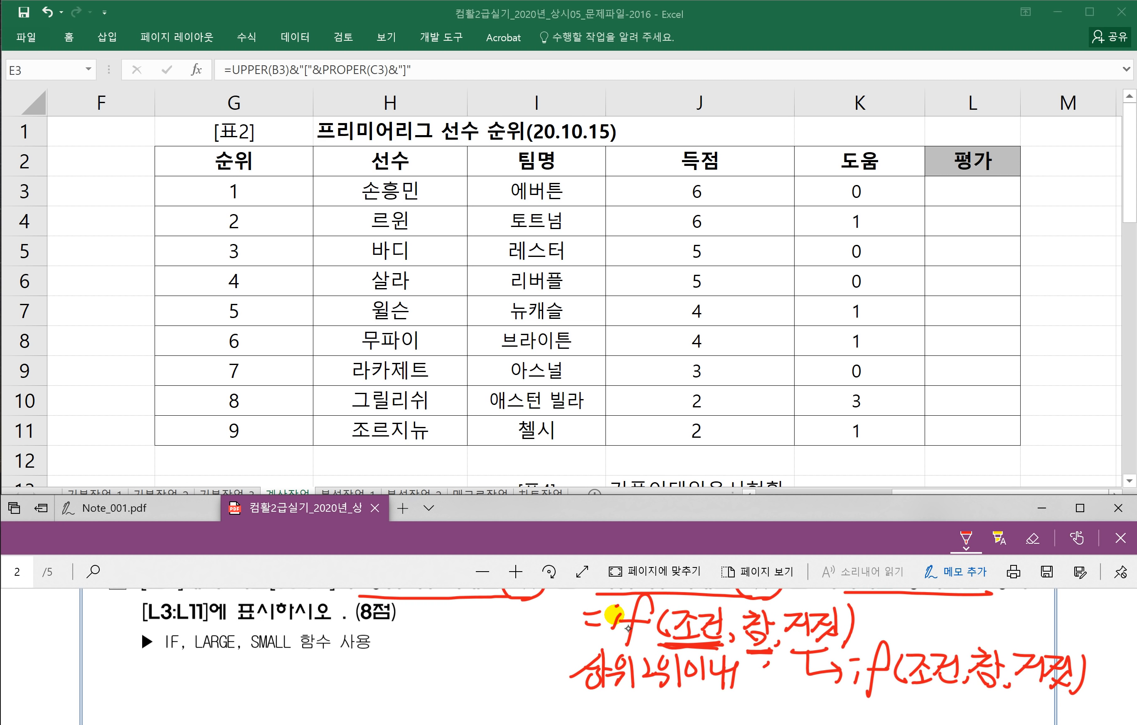
drag(766, 663, 744, 681)
drag(745, 680, 780, 678)
drag(758, 670, 757, 691)
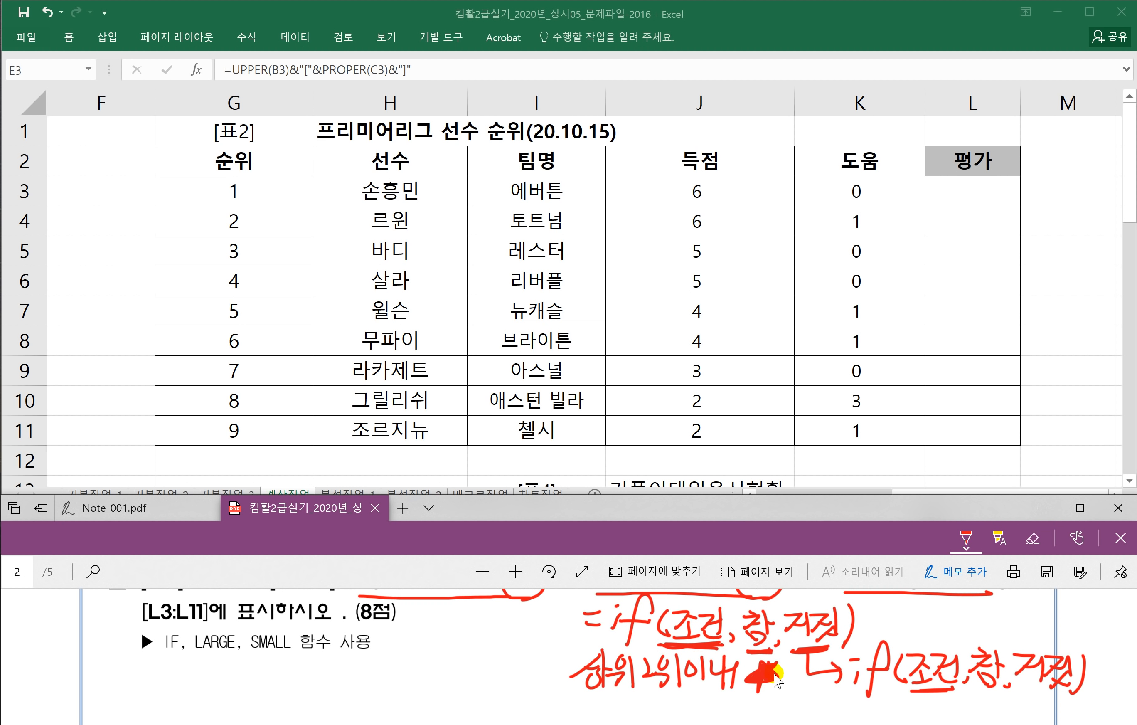
Step: Write the bottom-rank condition 하위2위이내 with ☆ as its result
scroll(789, 683, down, 2)
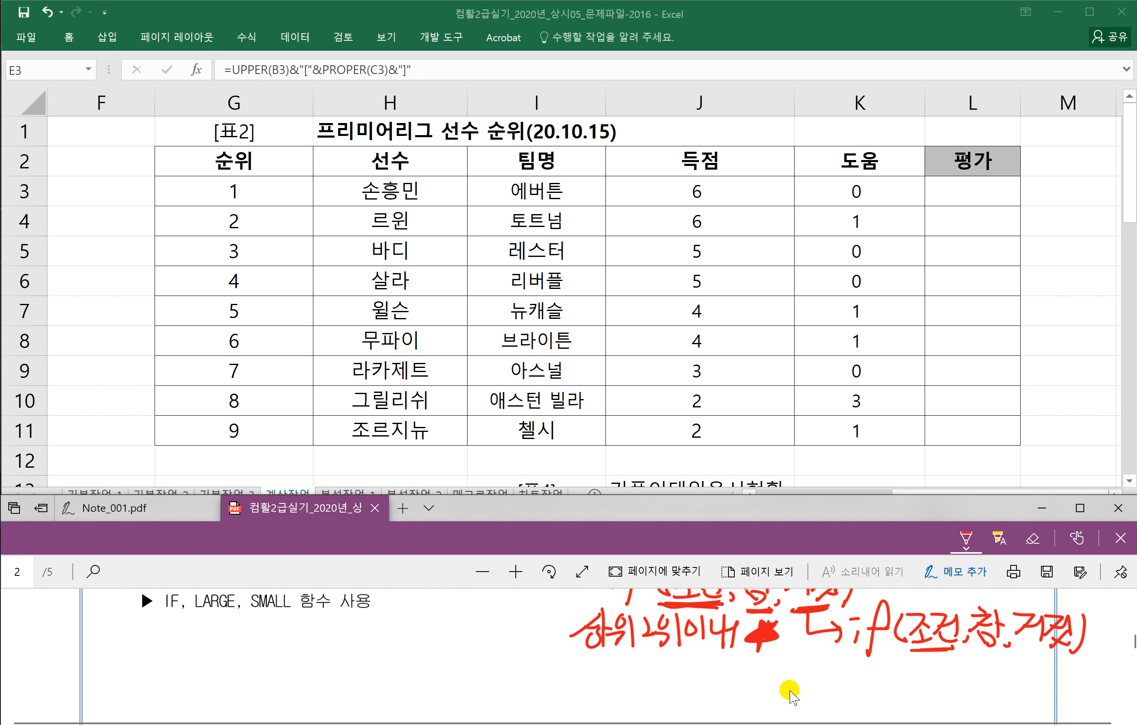
drag(871, 661, 878, 662)
drag(867, 670, 880, 668)
drag(873, 673, 885, 689)
drag(884, 674, 893, 662)
drag(886, 682, 979, 683)
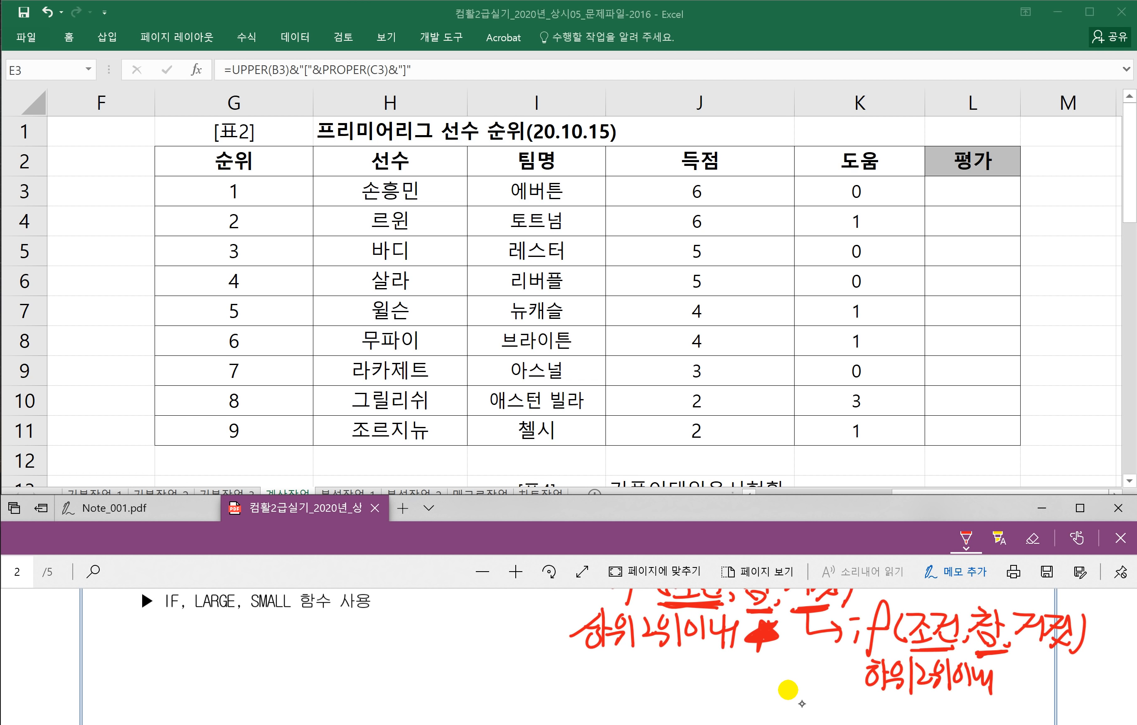
mouse_move(1032, 666)
mouse_down()
mouse_move(1033, 685)
mouse_move(1032, 667)
mouse_move(1065, 649)
mouse_up()
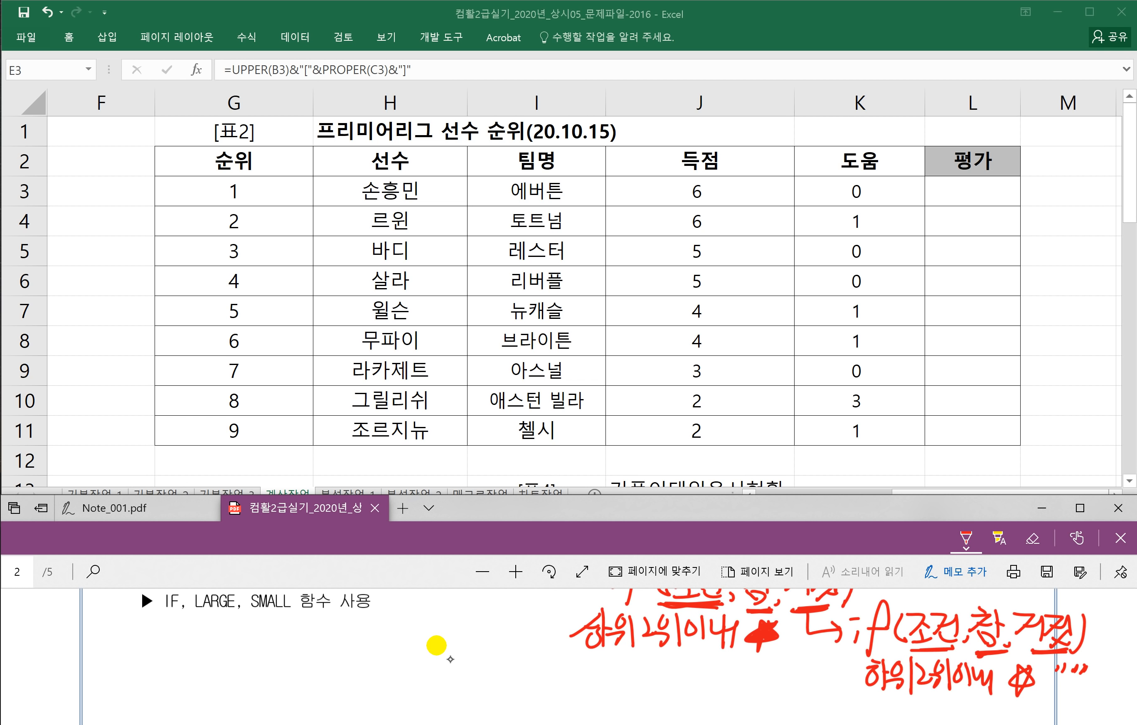
Step: Begin handwriting =large( with its range argument at the left margin
drag(92, 643, 110, 641)
mouse_move(132, 613)
mouse_down()
mouse_move(118, 654)
mouse_move(146, 648)
mouse_move(160, 667)
mouse_move(245, 616)
mouse_up()
mouse_move(219, 635)
mouse_down()
mouse_move(264, 625)
mouse_move(274, 638)
mouse_up()
Step: Finish the =large(범위,k) note and add =small(범위,k) beneath it
drag(267, 641, 269, 652)
drag(281, 617, 280, 655)
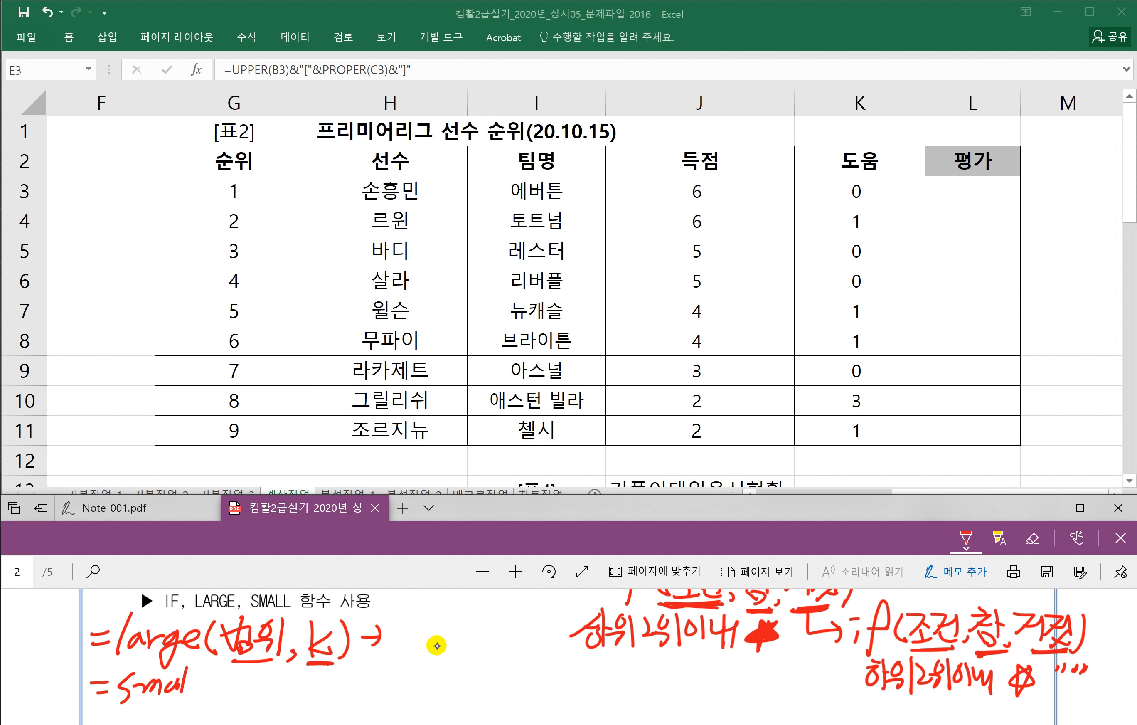
drag(244, 684, 262, 674)
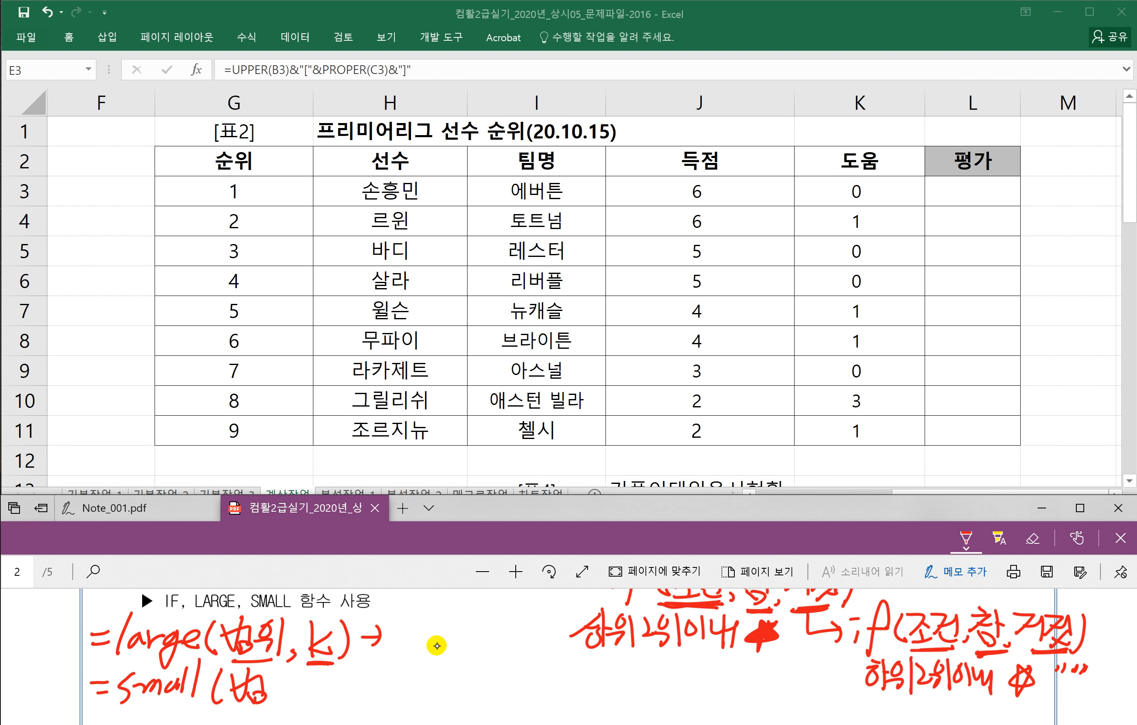
drag(341, 674, 342, 708)
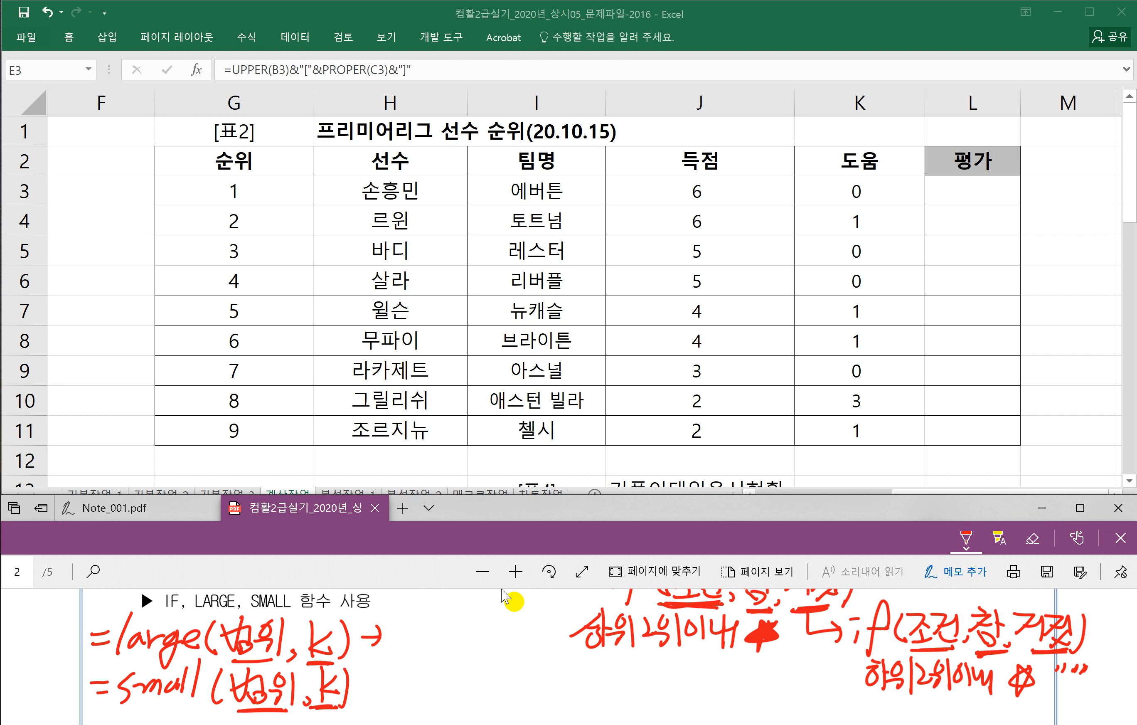
scroll(459, 655, up, 2)
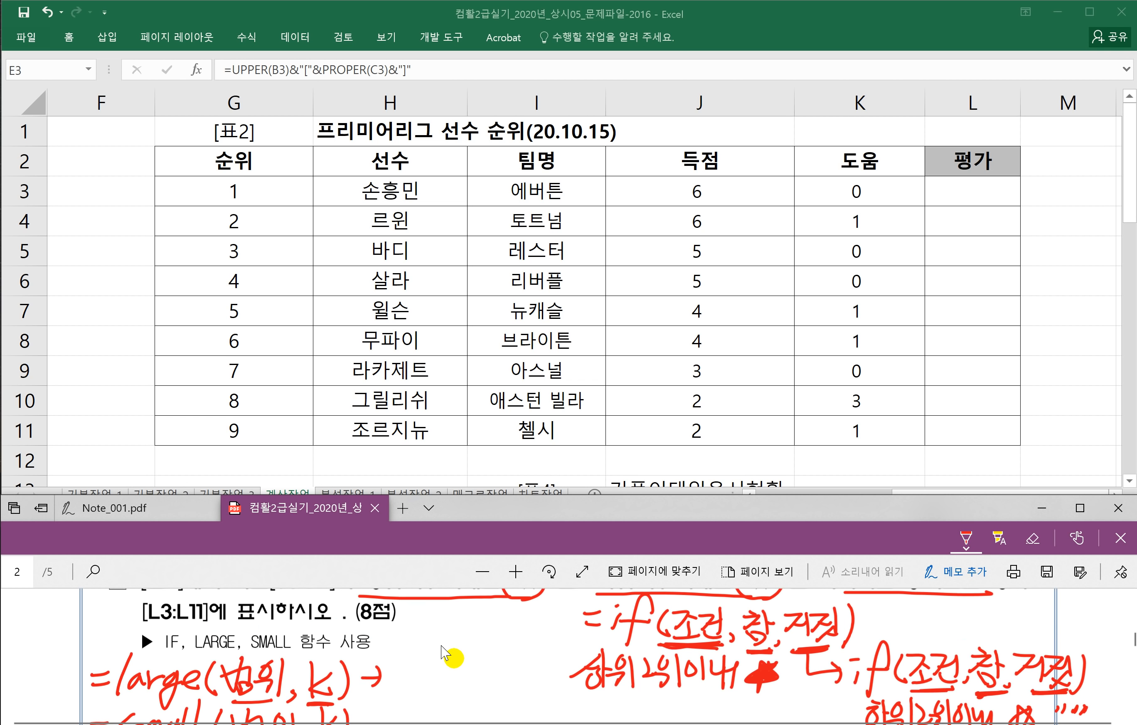
scroll(502, 649, up, 2)
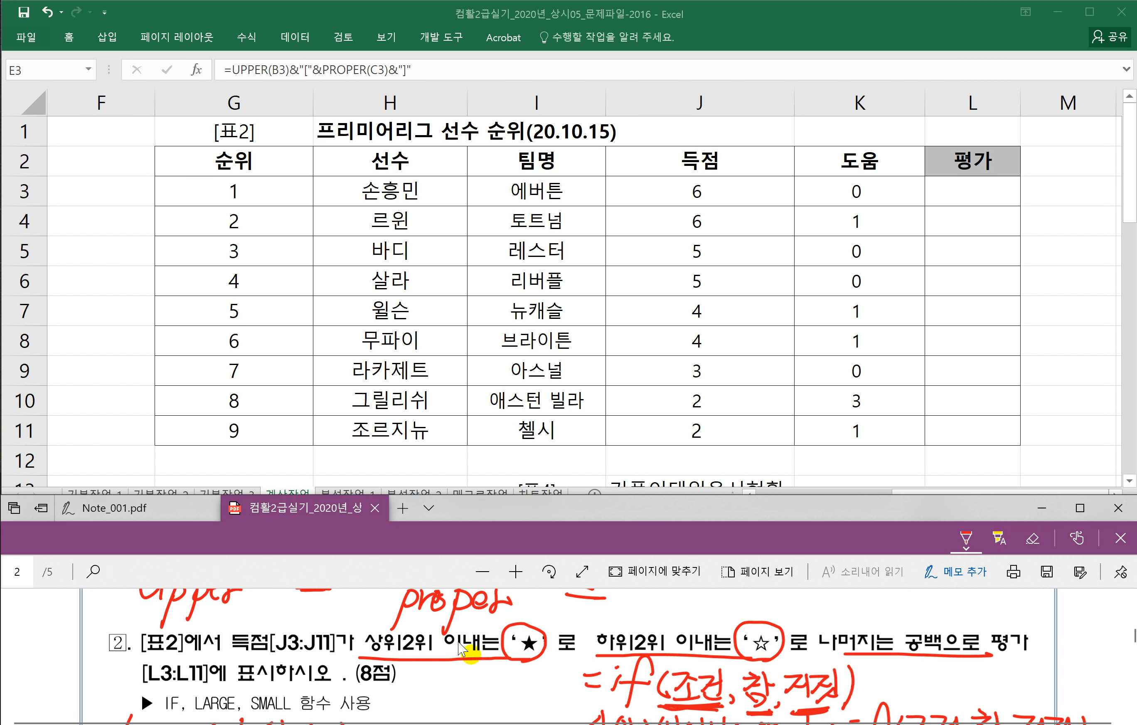
Step: Enter =LARGE($J$3:$J$11,2) in L3, with the 득점 range made absolute
click(937, 186)
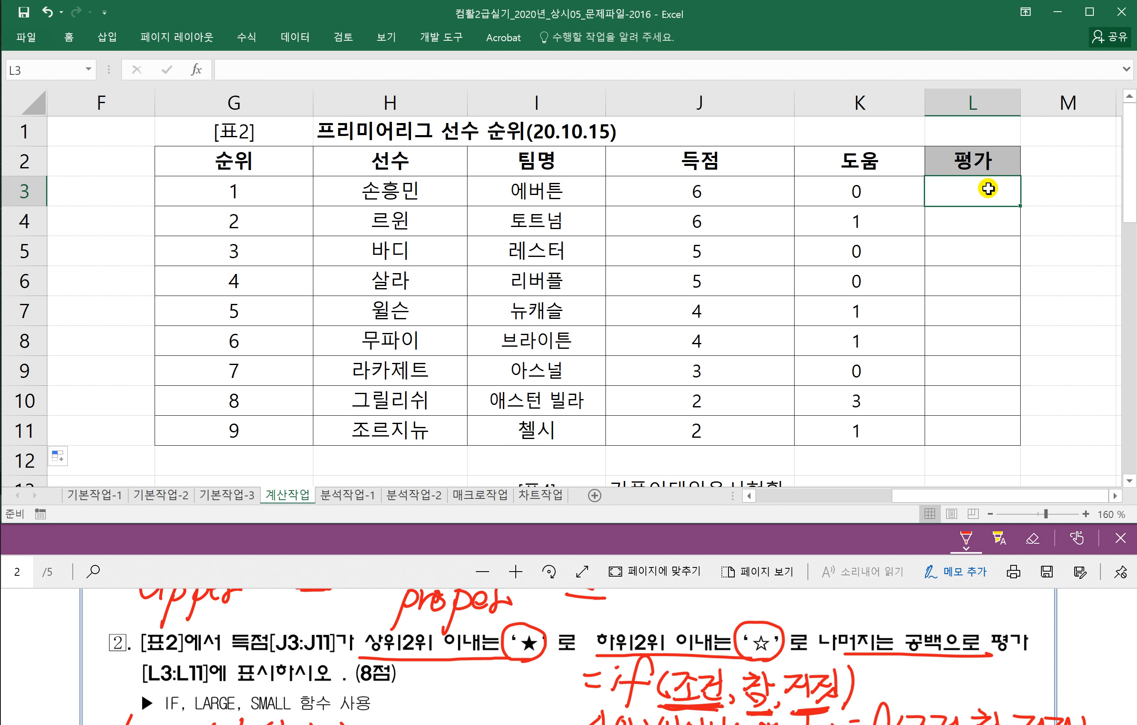
text(=)
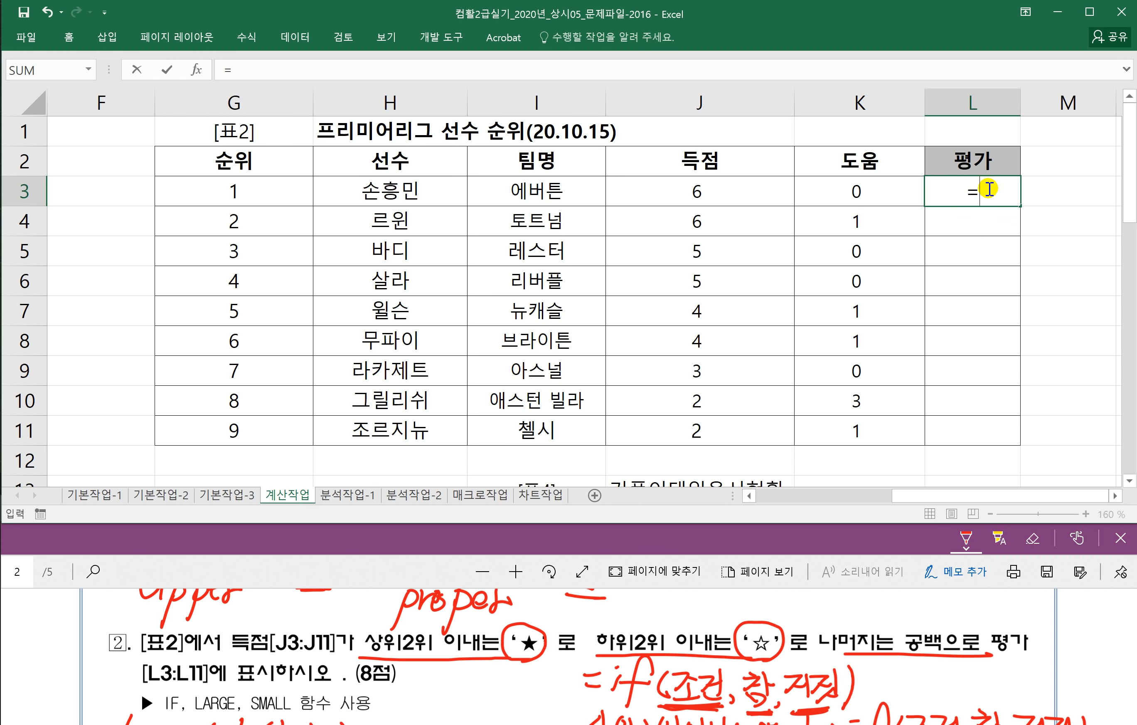
text(LARGE)
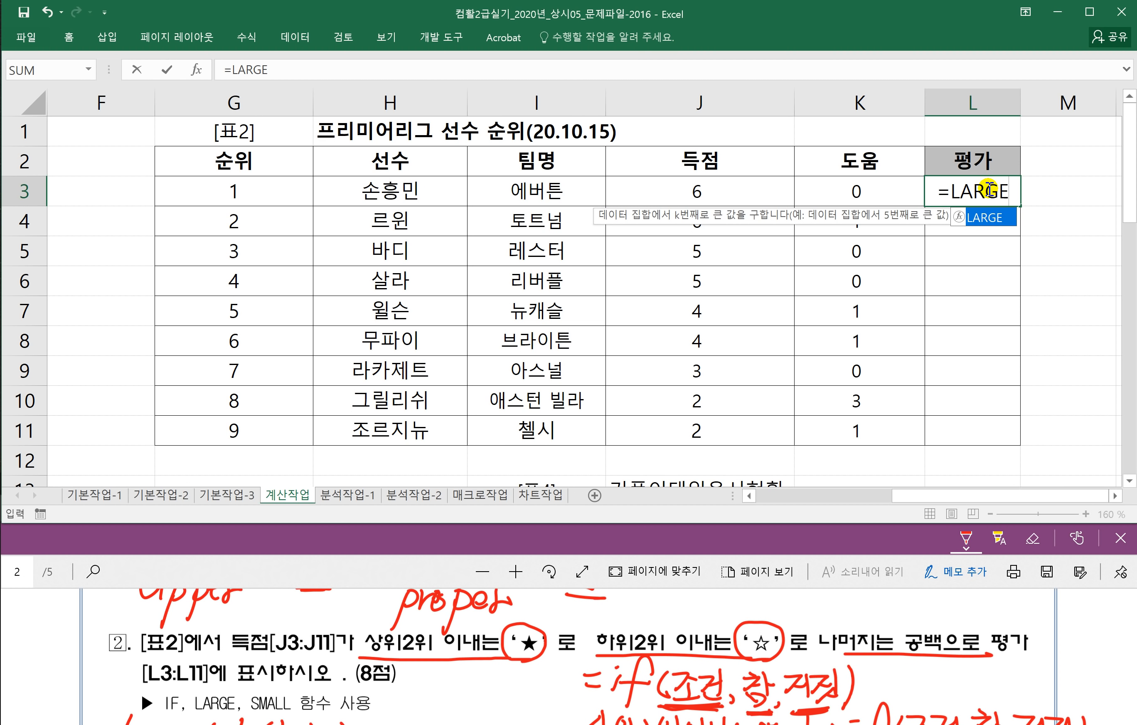
text(()
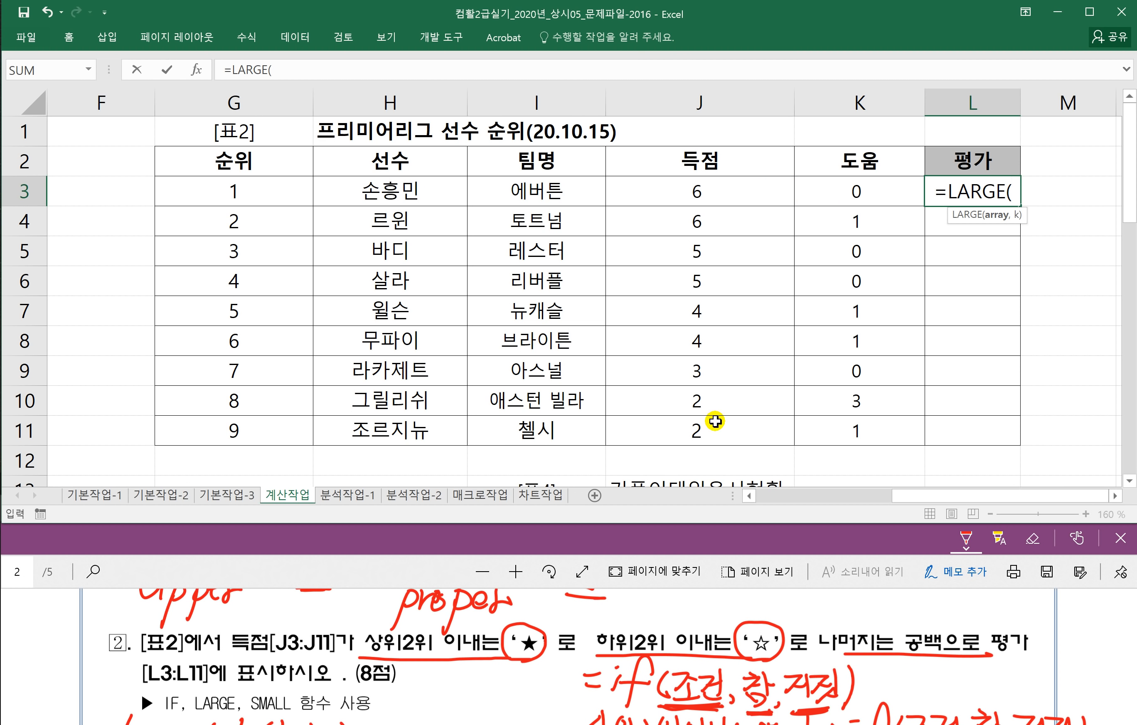
drag(682, 189, 684, 427)
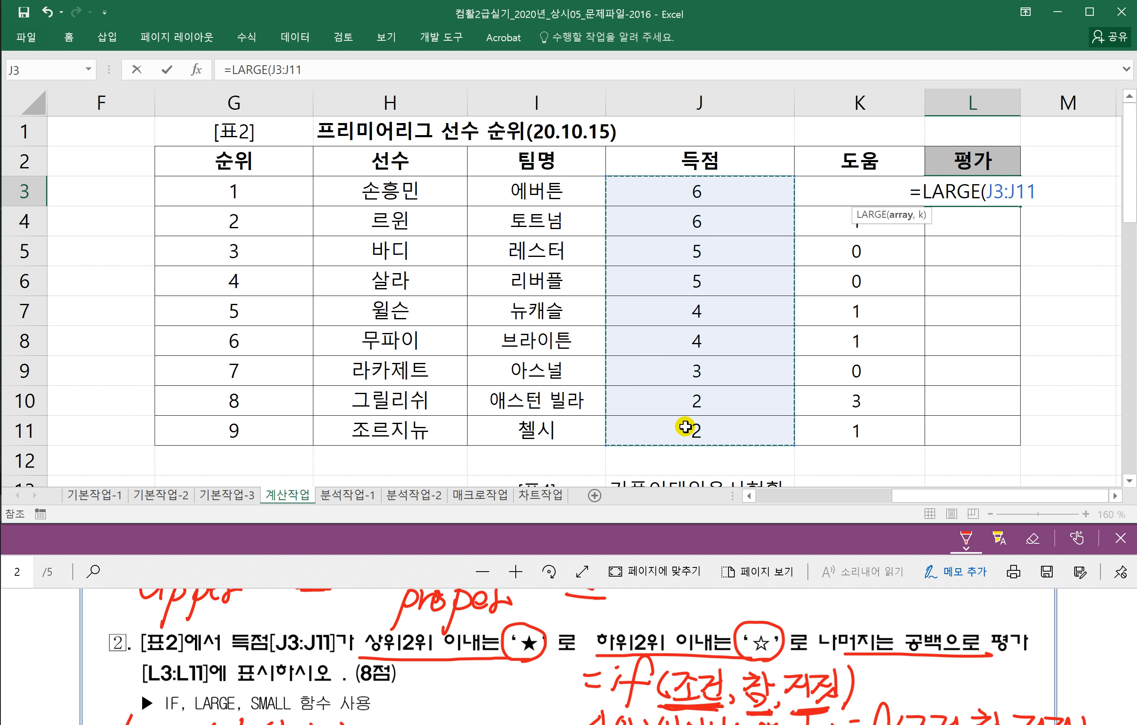
key(F4)
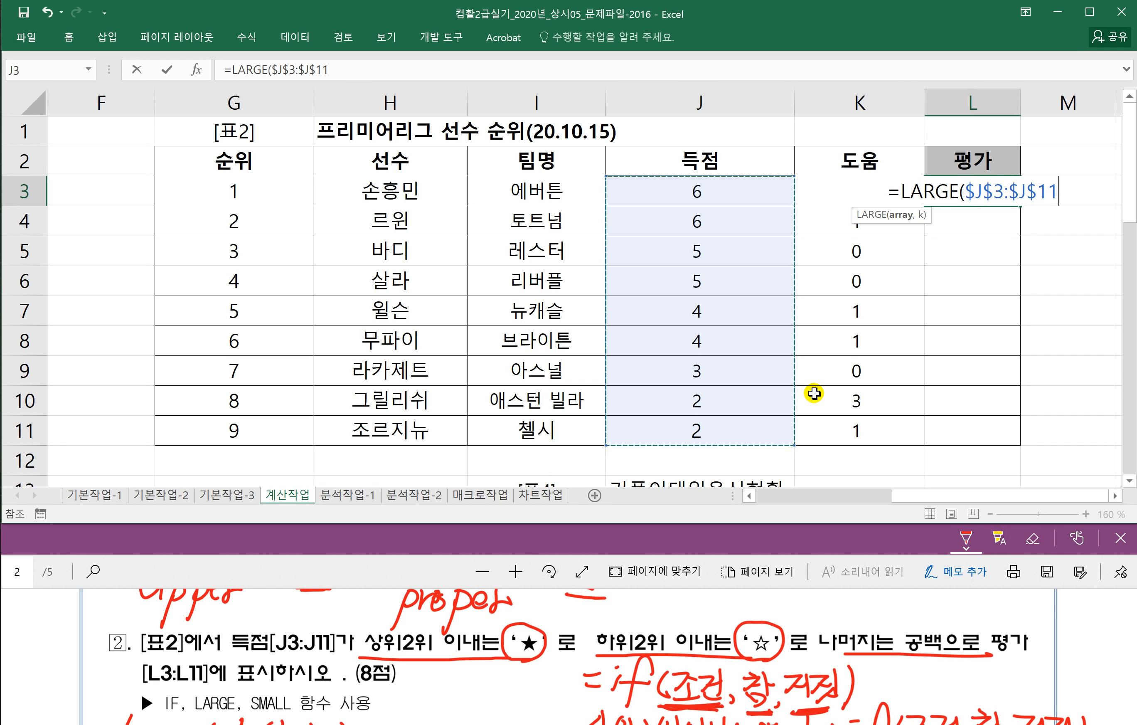
text(,2)
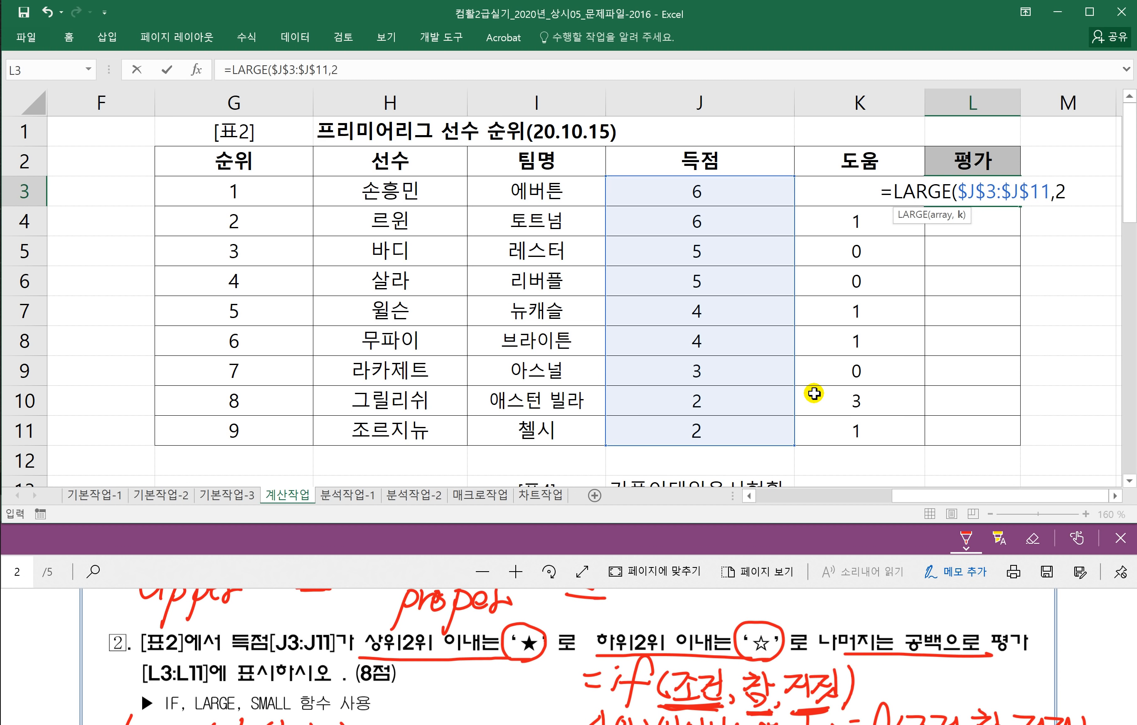
text())
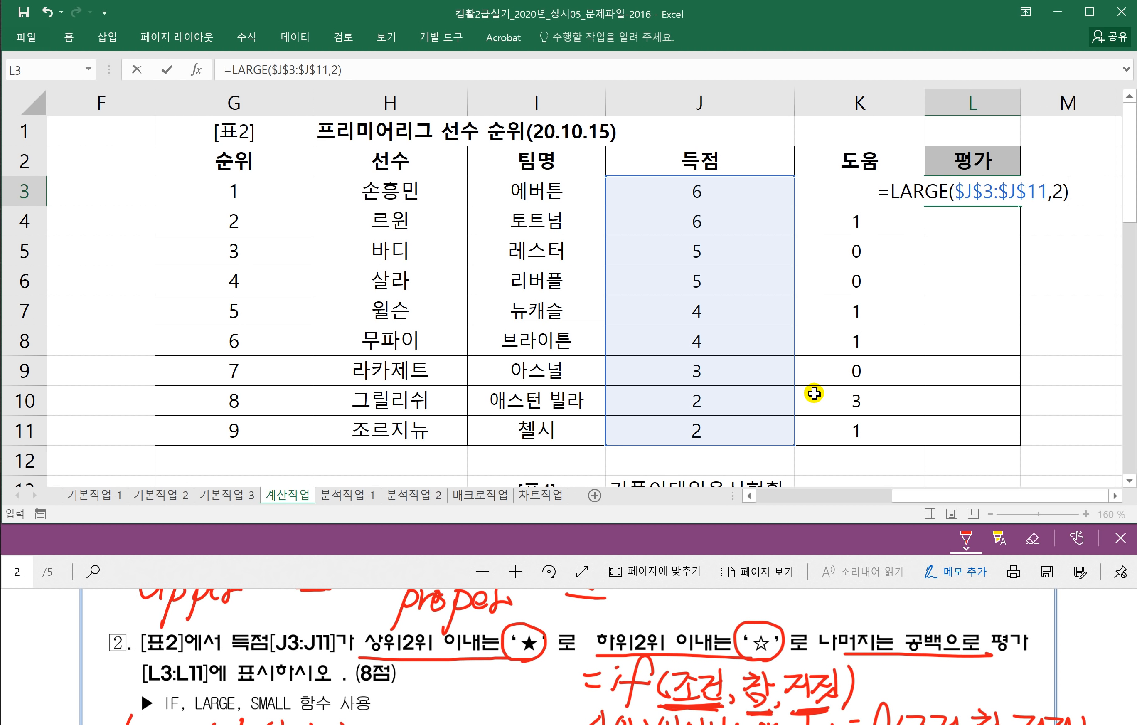
key(Return)
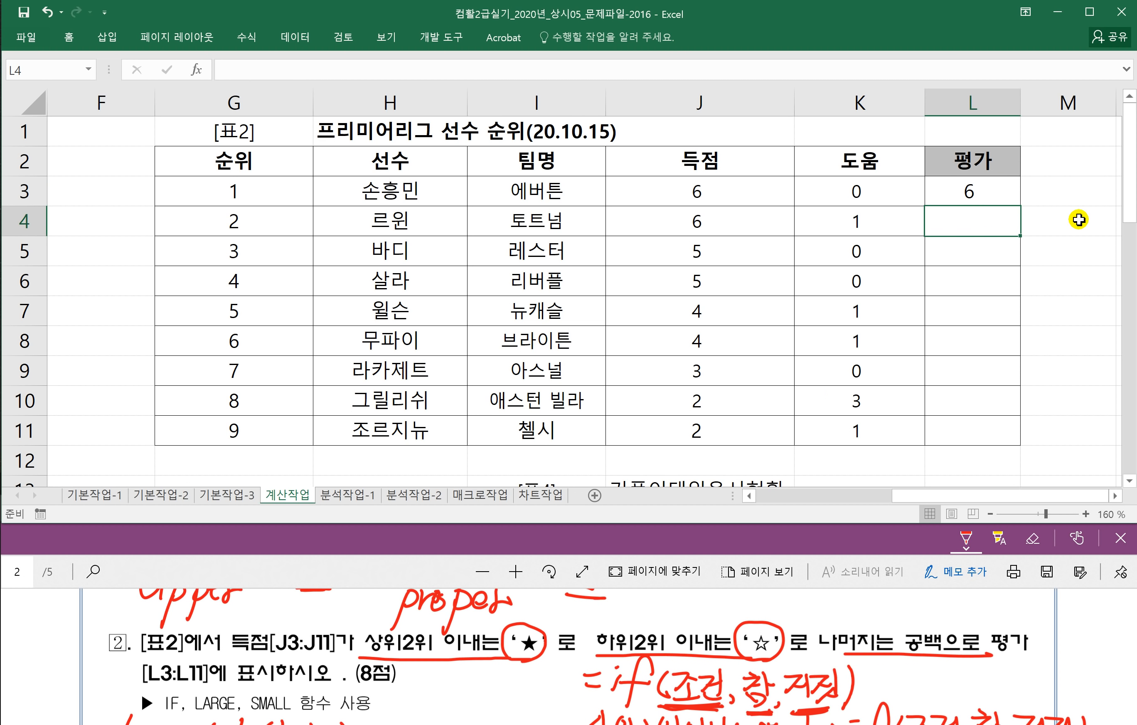
Step: Copy L3's formula down to L11, each showing 6, and reopen L3 for editing
click(984, 187)
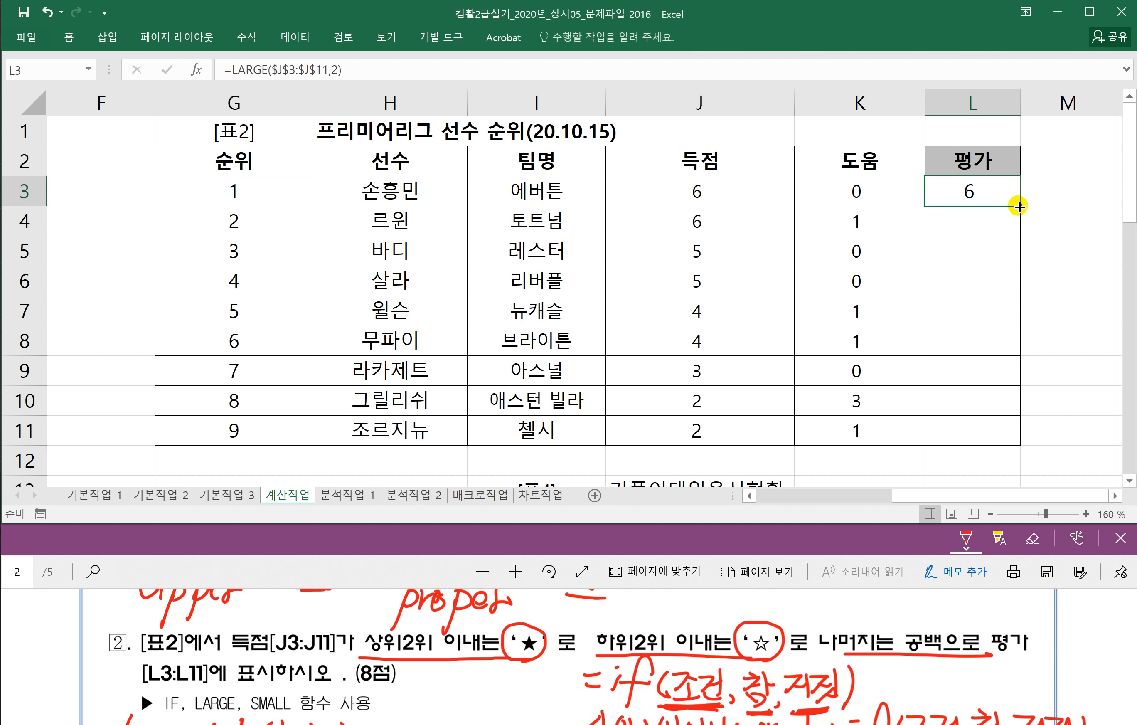
drag(1018, 206, 1008, 437)
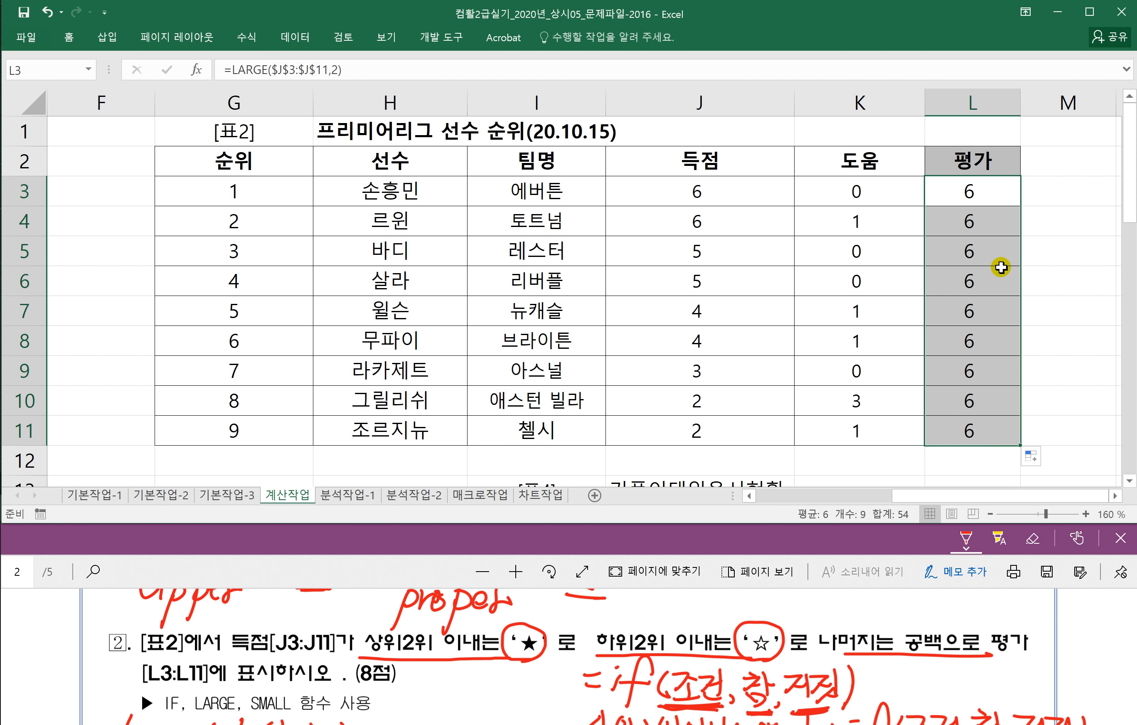
double_click(976, 184)
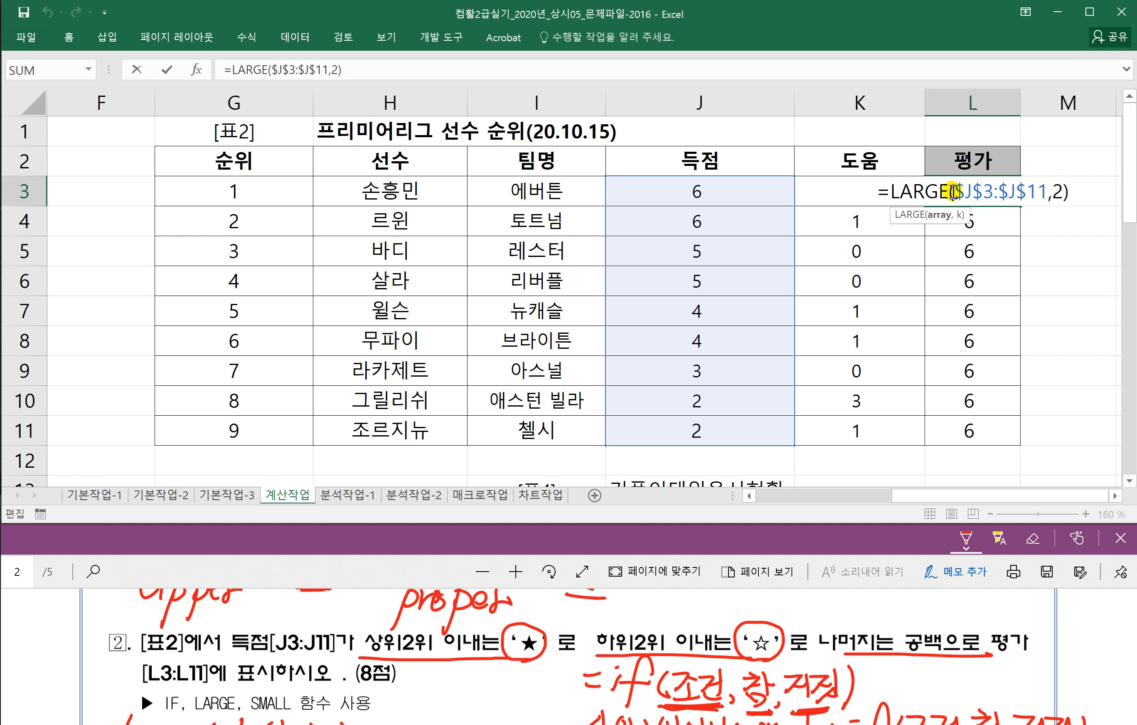
Step: Rewrite L3's formula to begin =IF(J3>=LARGE($J$3:$J$11,2) as a comparison
click(885, 192)
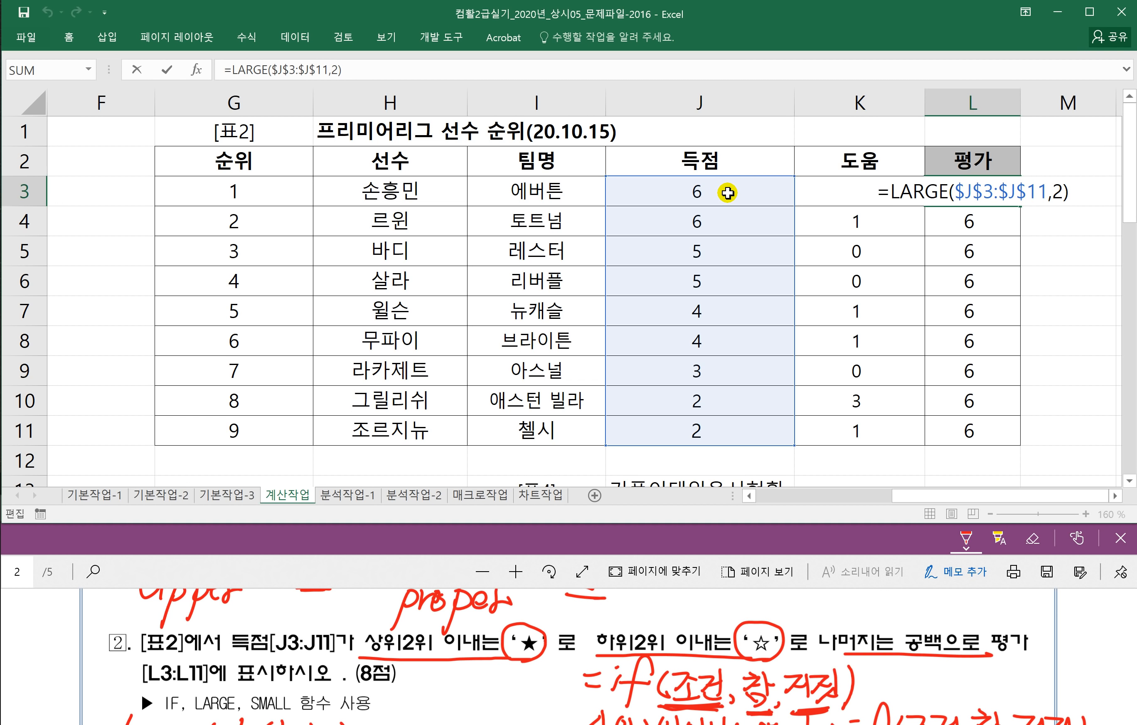
click(696, 192)
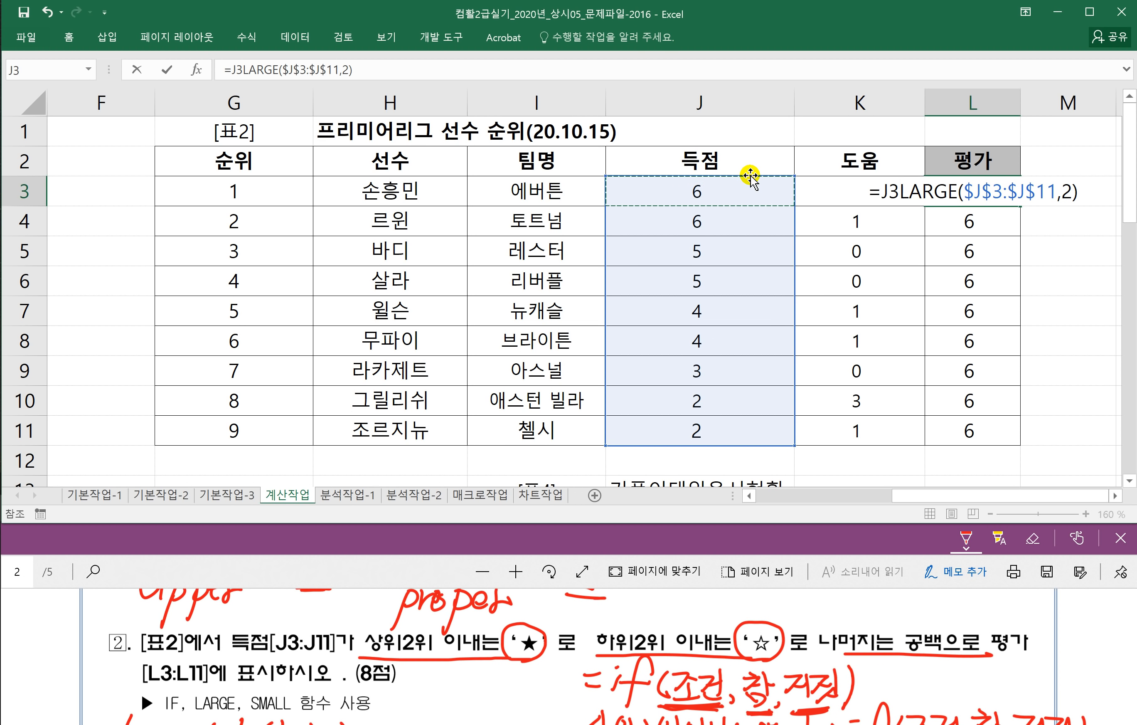
text(>=)
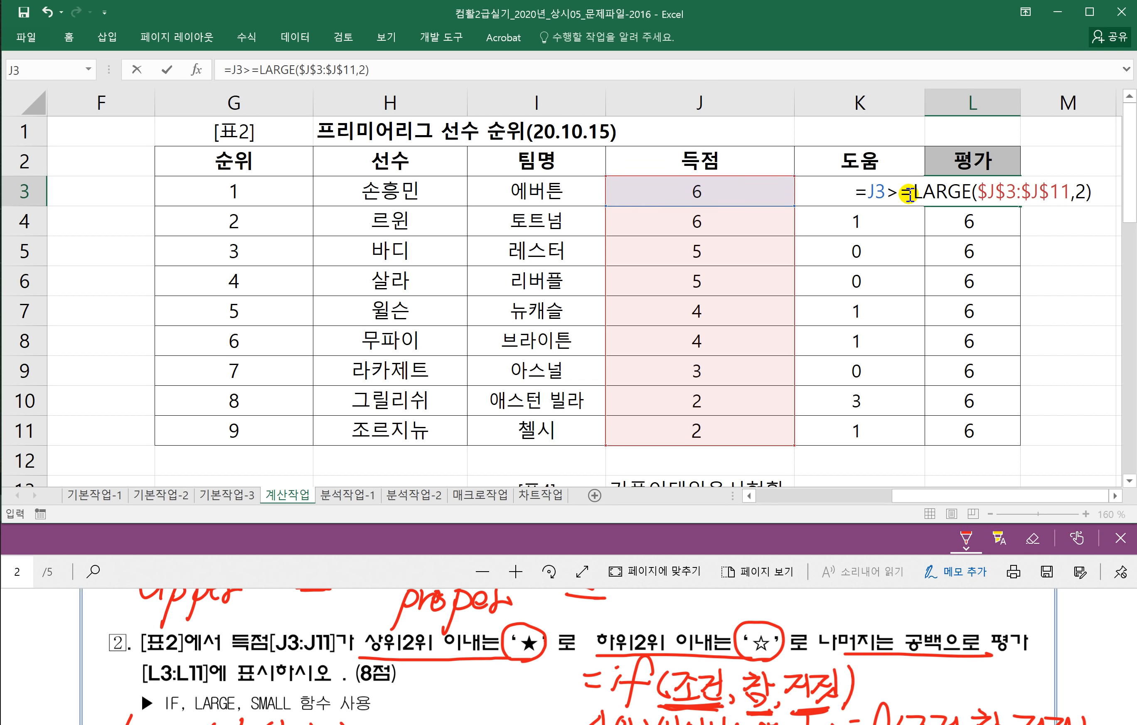
drag(914, 192, 1093, 190)
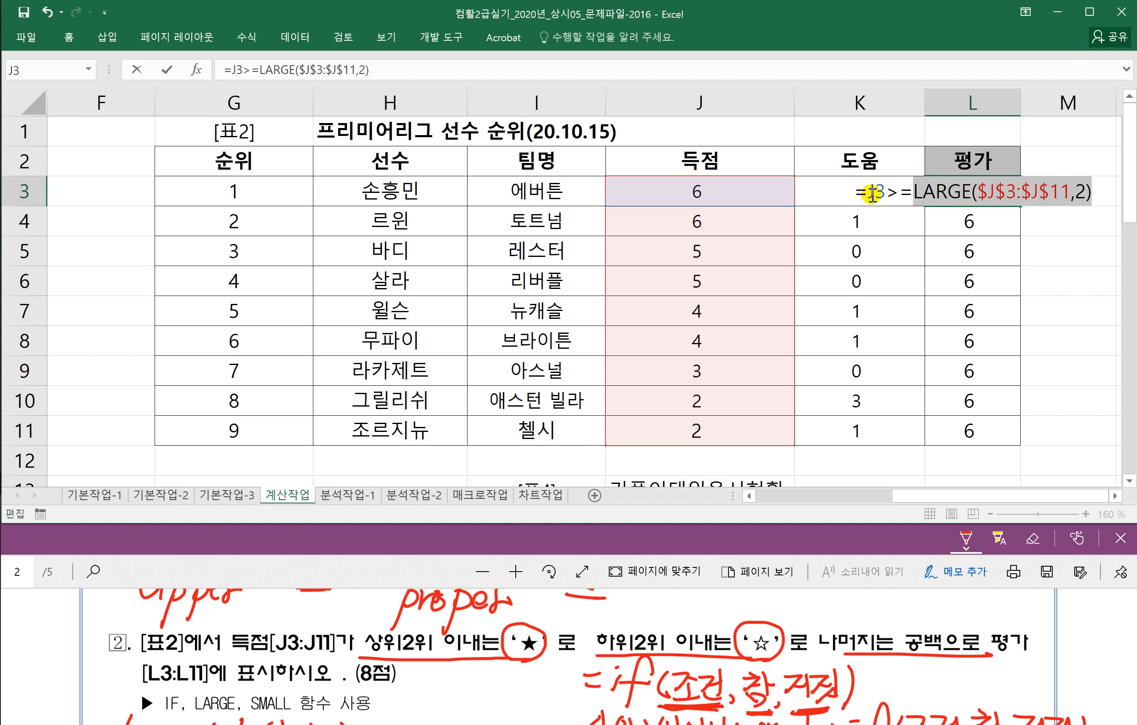
click(875, 197)
click(867, 193)
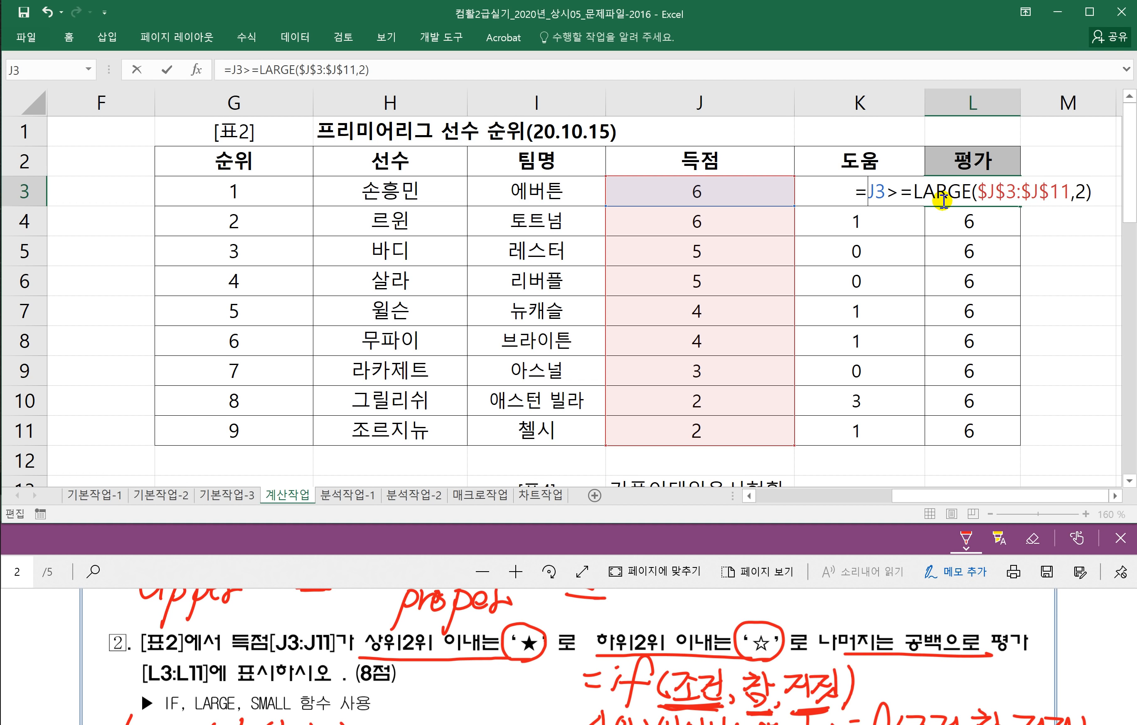
text(IF()
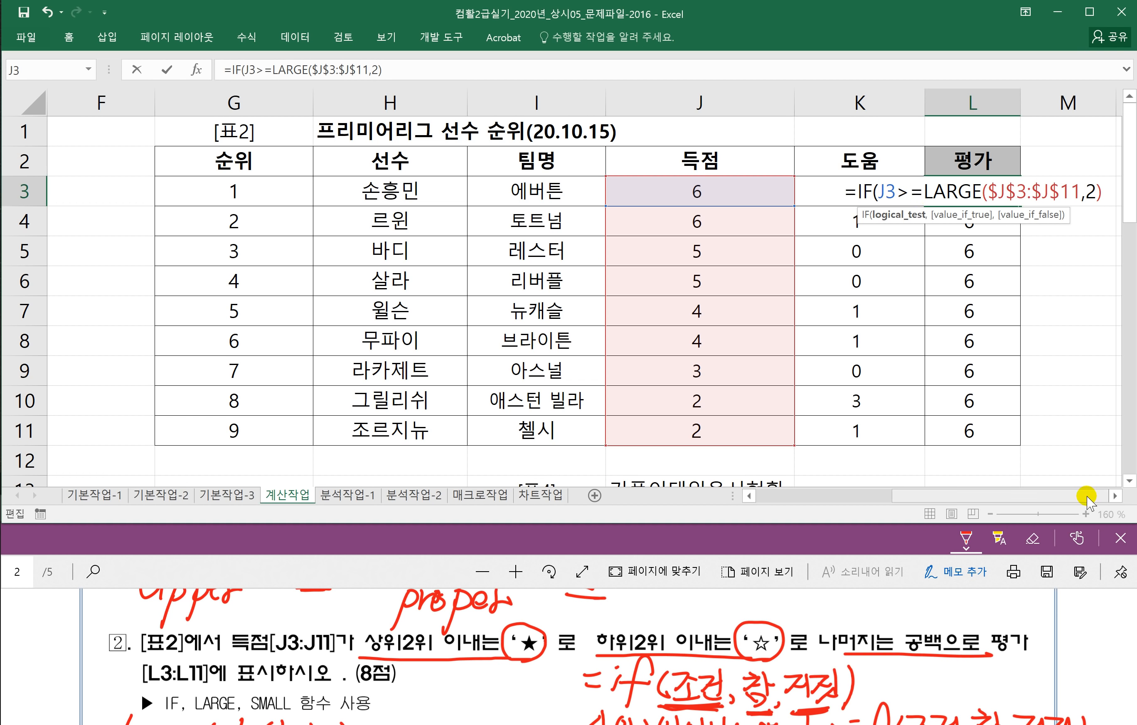
click(1115, 496)
Step: Add "★" as the true result in L3's formula and begin a nested IF(
click(1115, 496)
click(1115, 496)
click(1116, 495)
click(1115, 496)
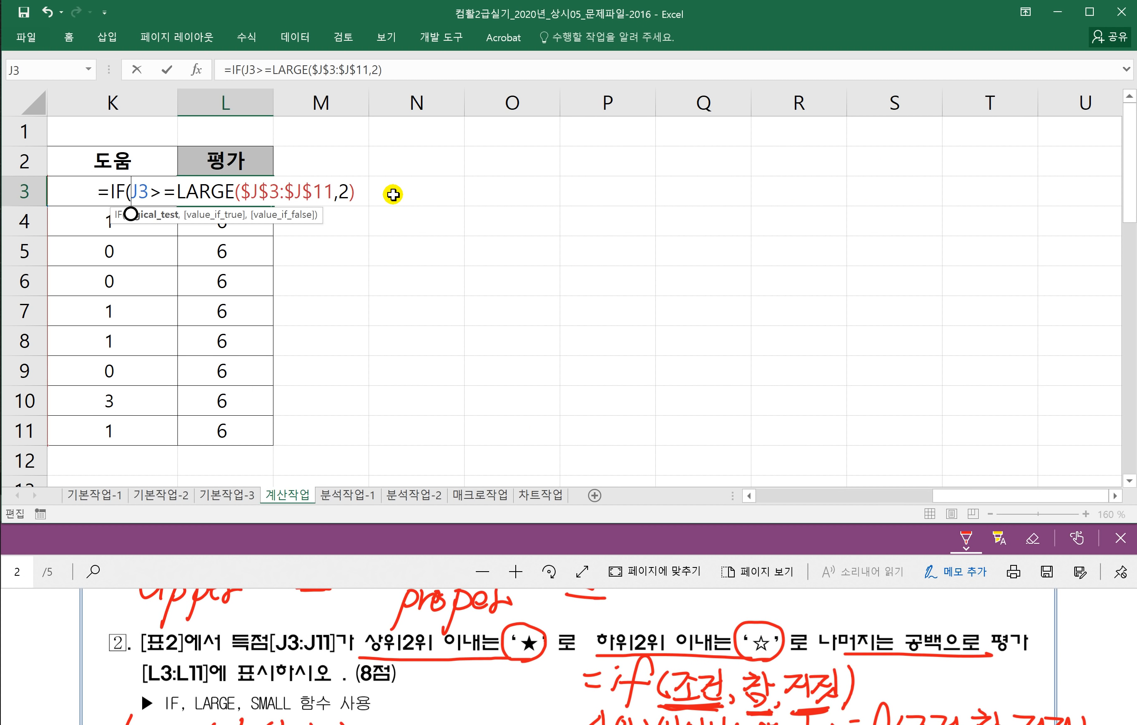
text(,)
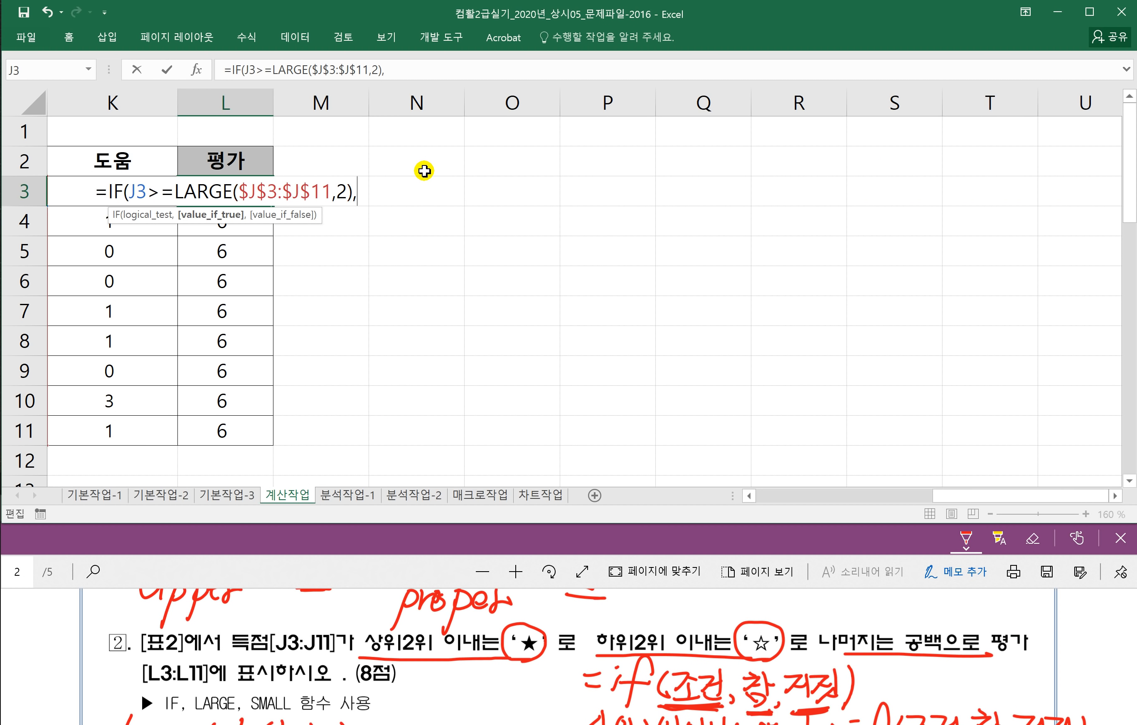
text(")
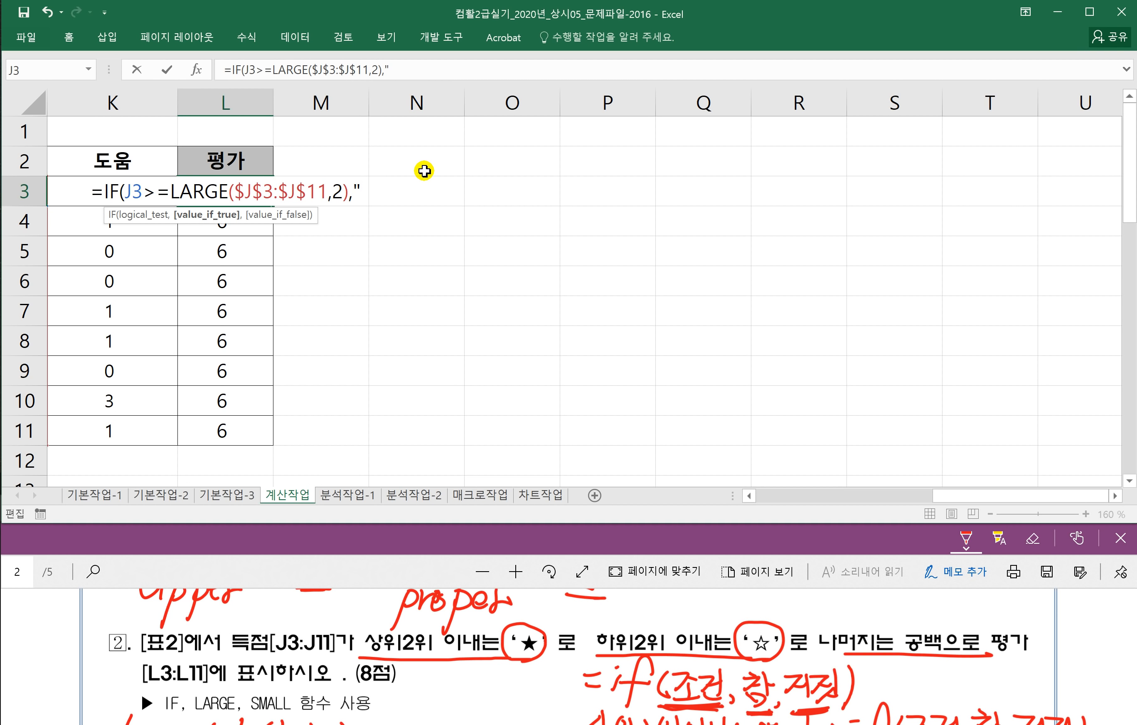
text(A)
key(BackSpace)
text(ㅁ)
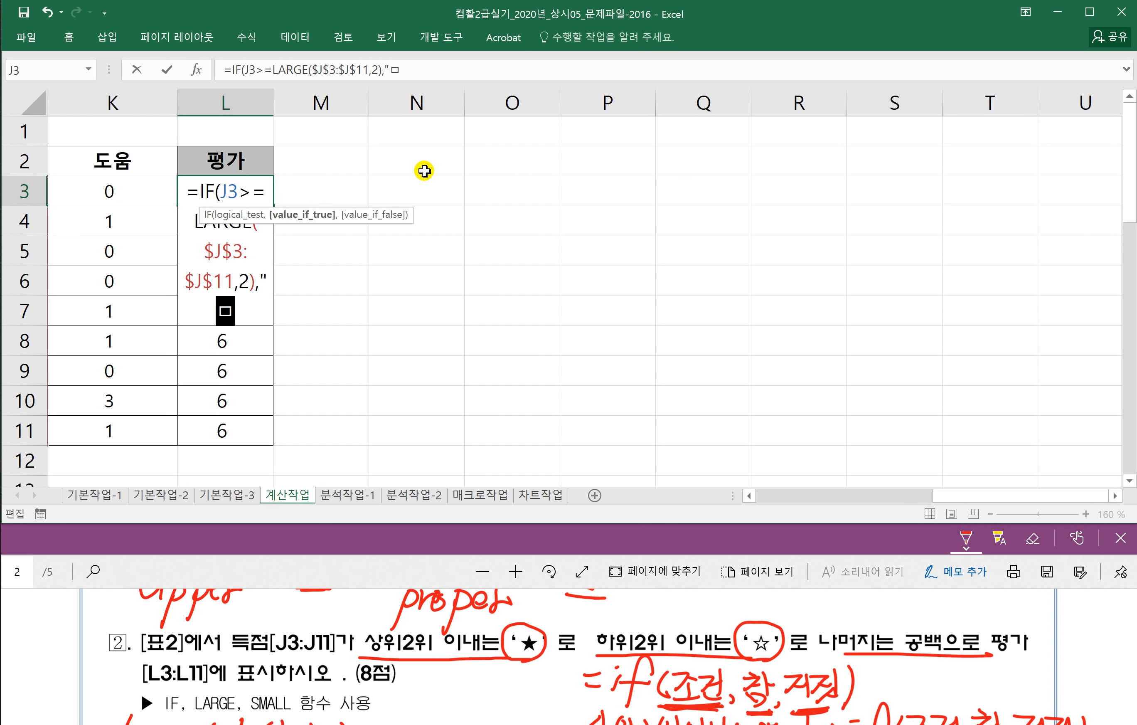
key(Hangul_Hanja)
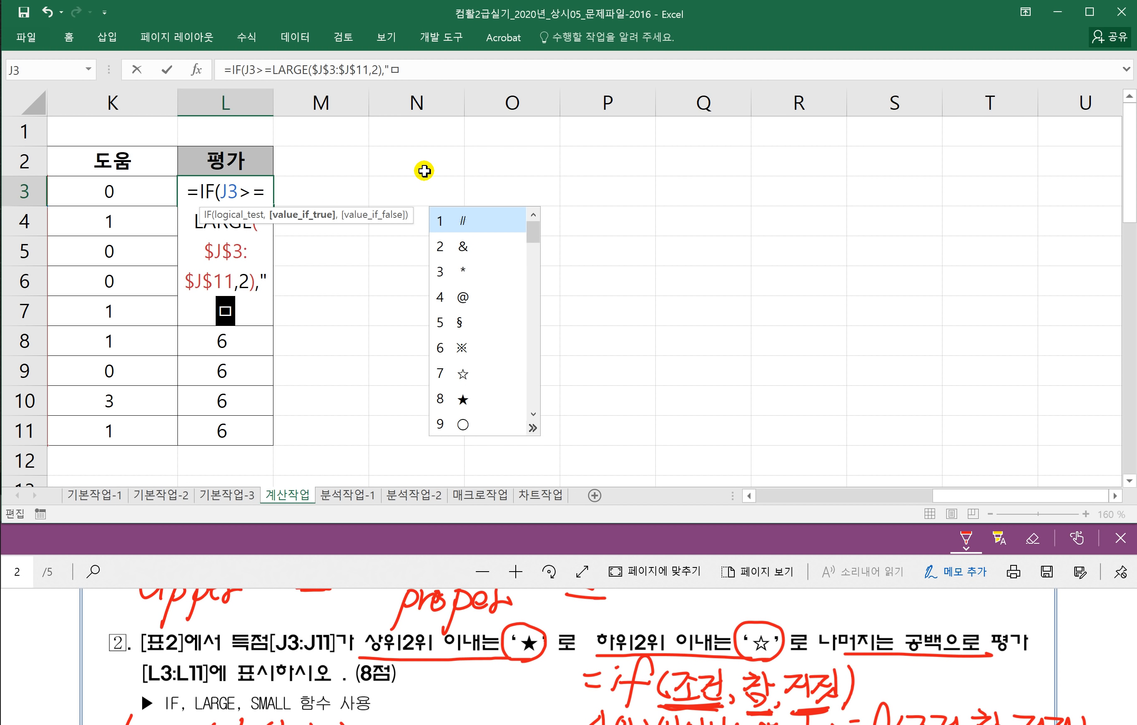
click(460, 404)
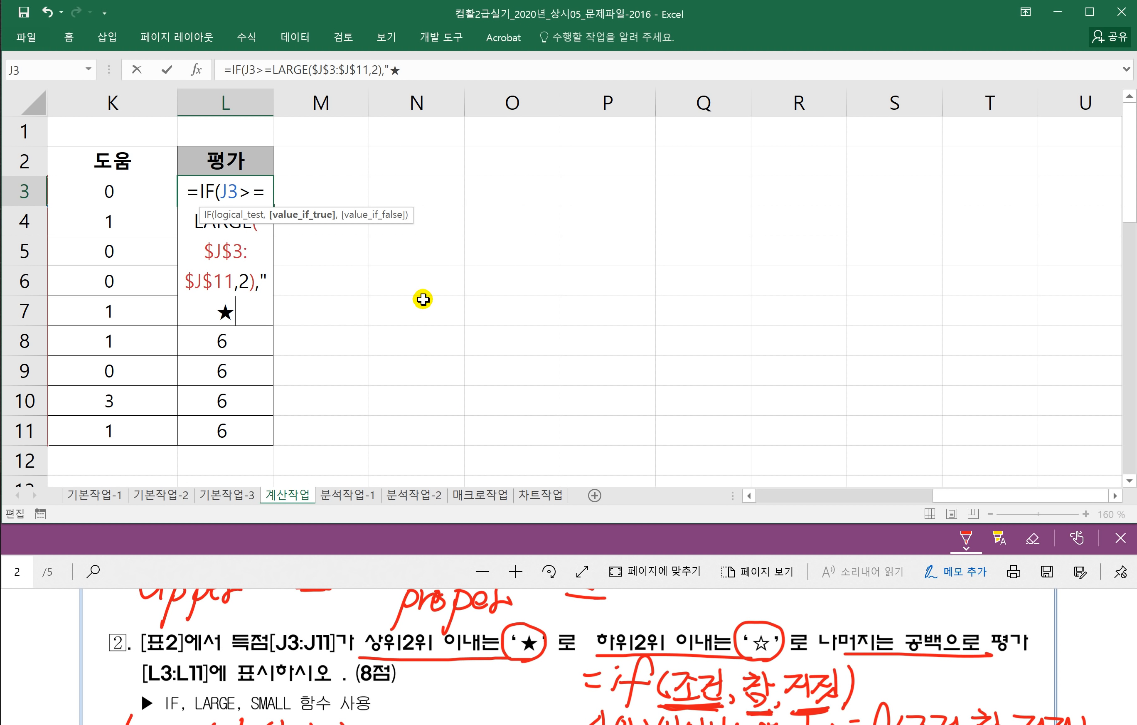
text(")
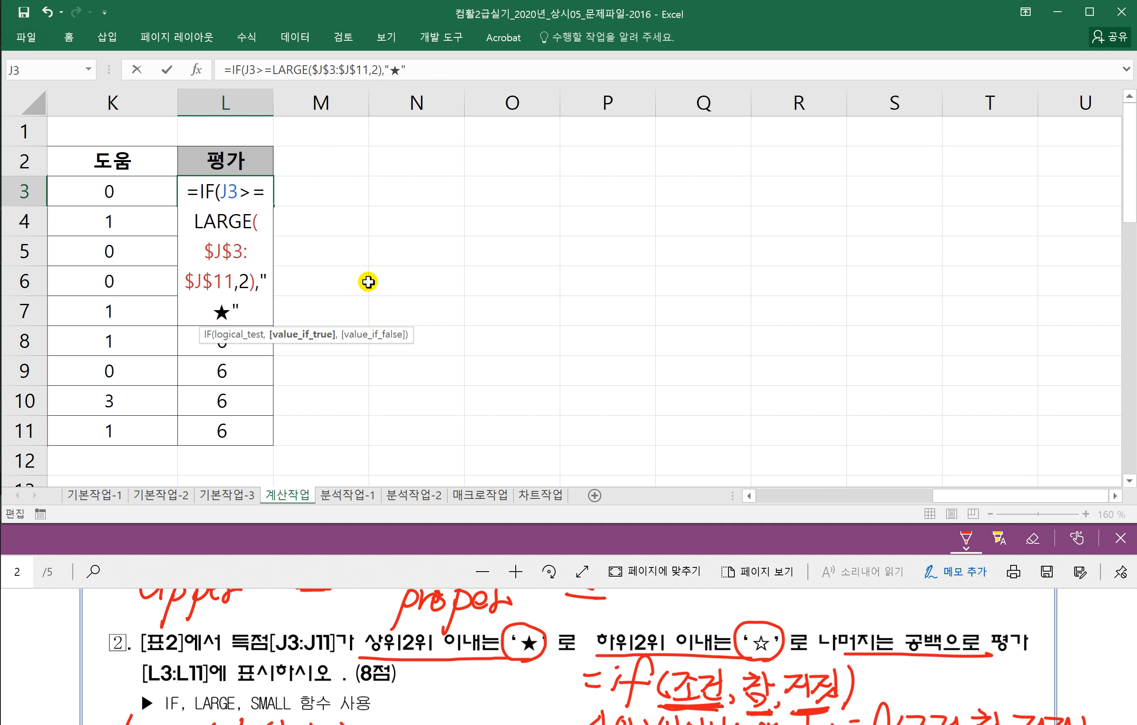
text(,)
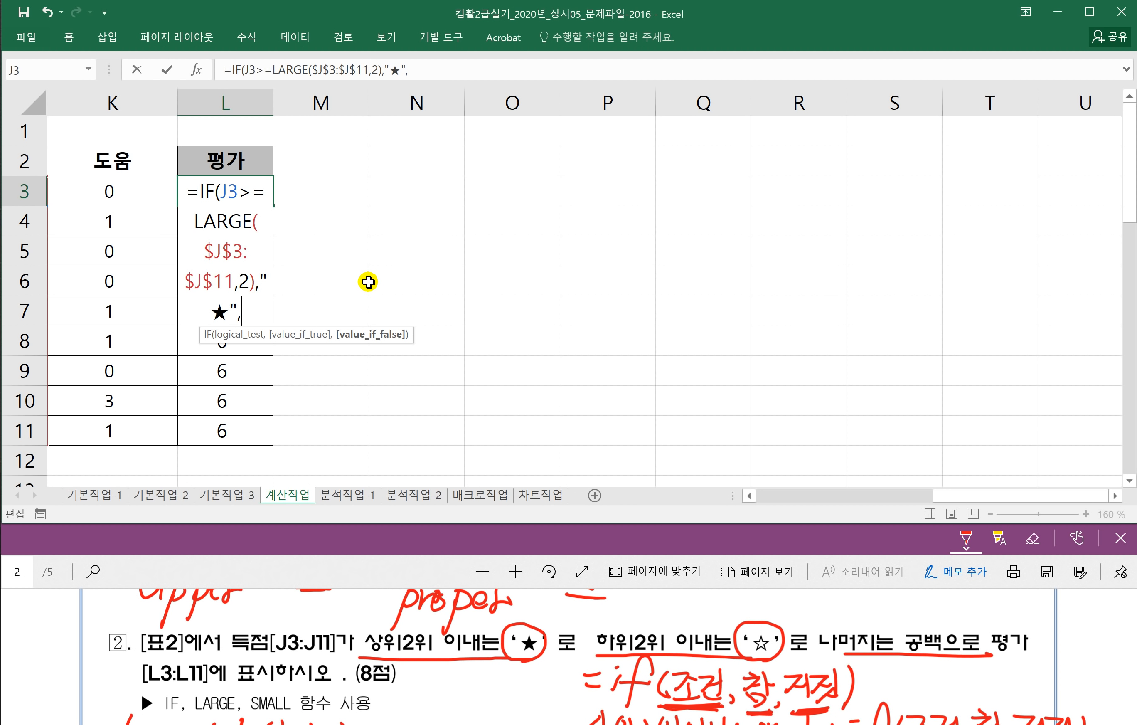
drag(955, 499, 985, 500)
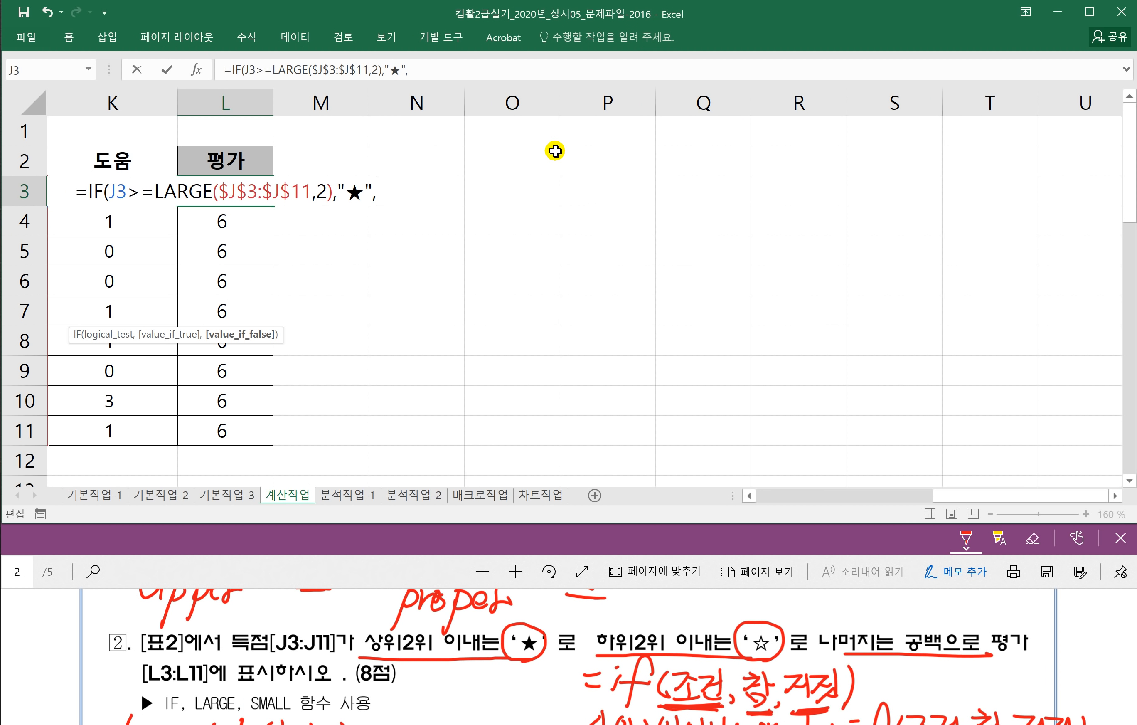
text(IF()
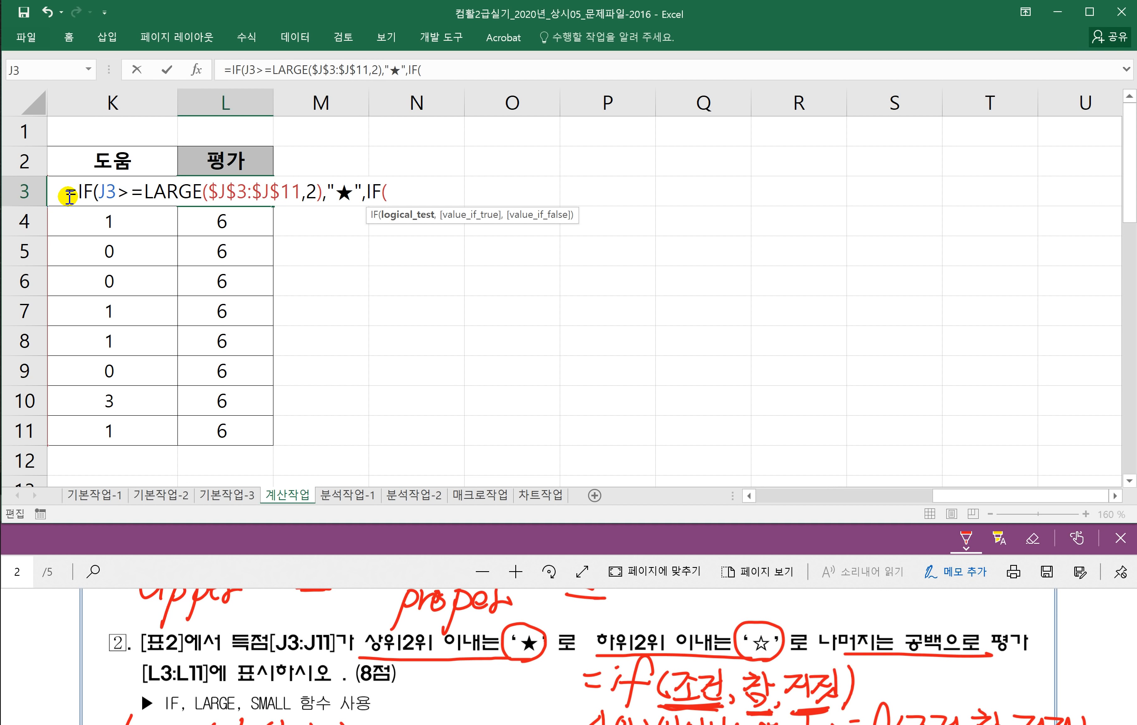
Step: Start the nested IF condition in L3 with J3<=SMALL(
text(j)
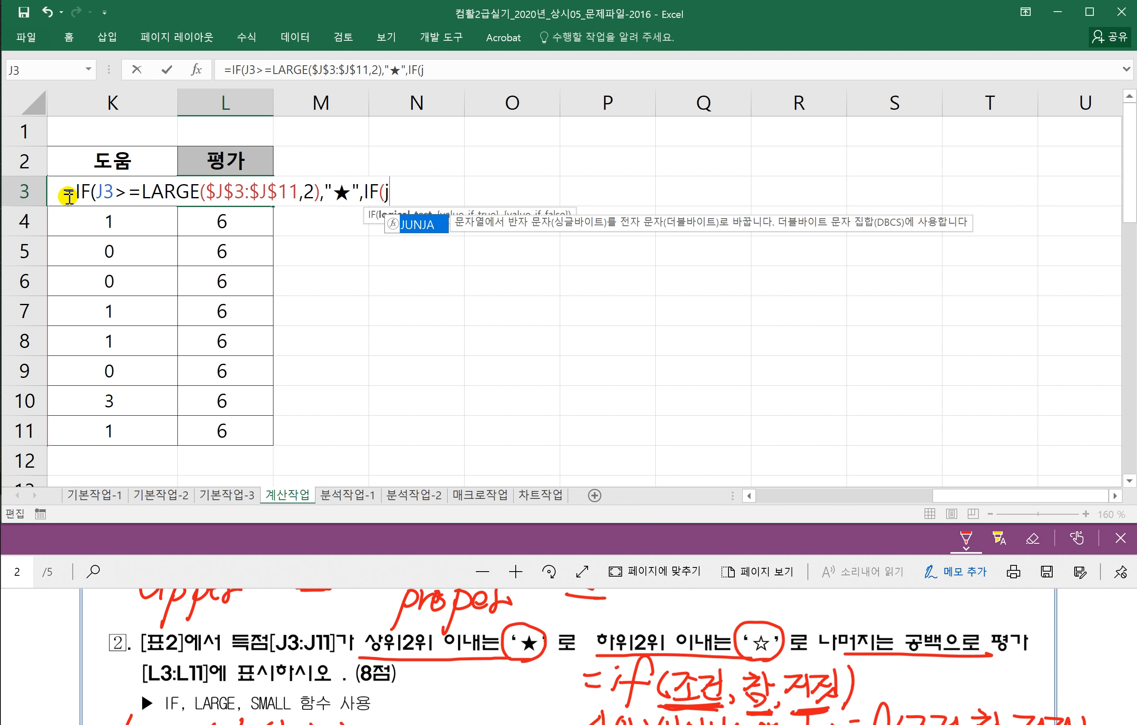
key(BackSpace)
text(J3)
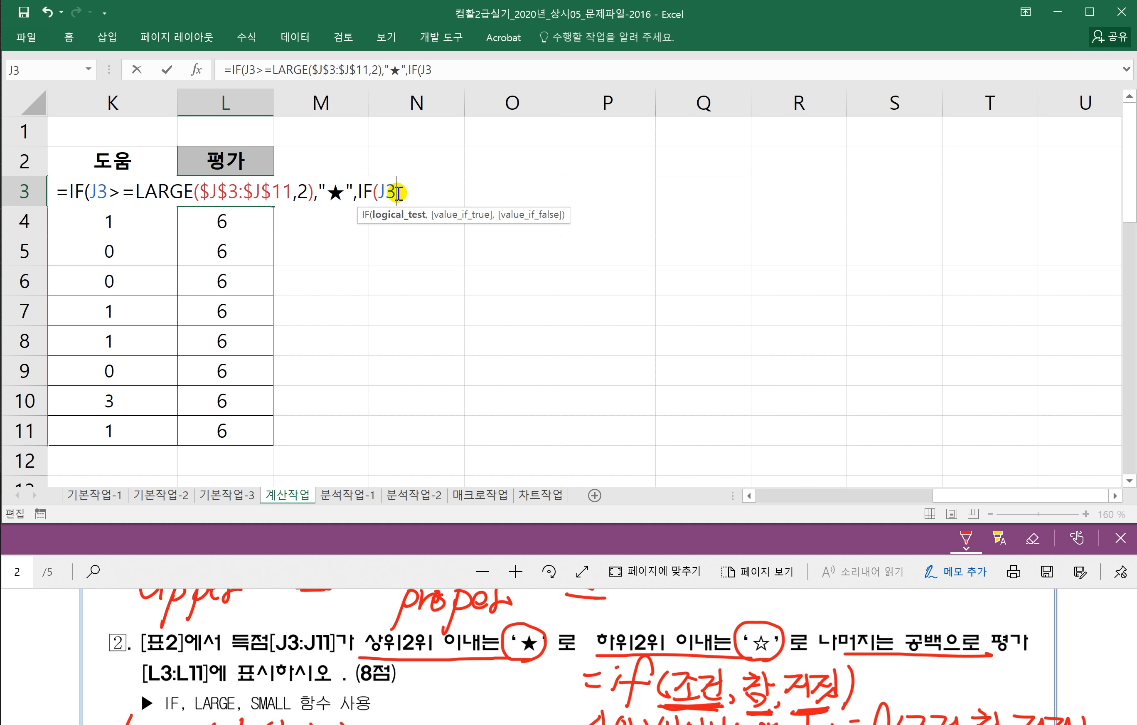
text(<)
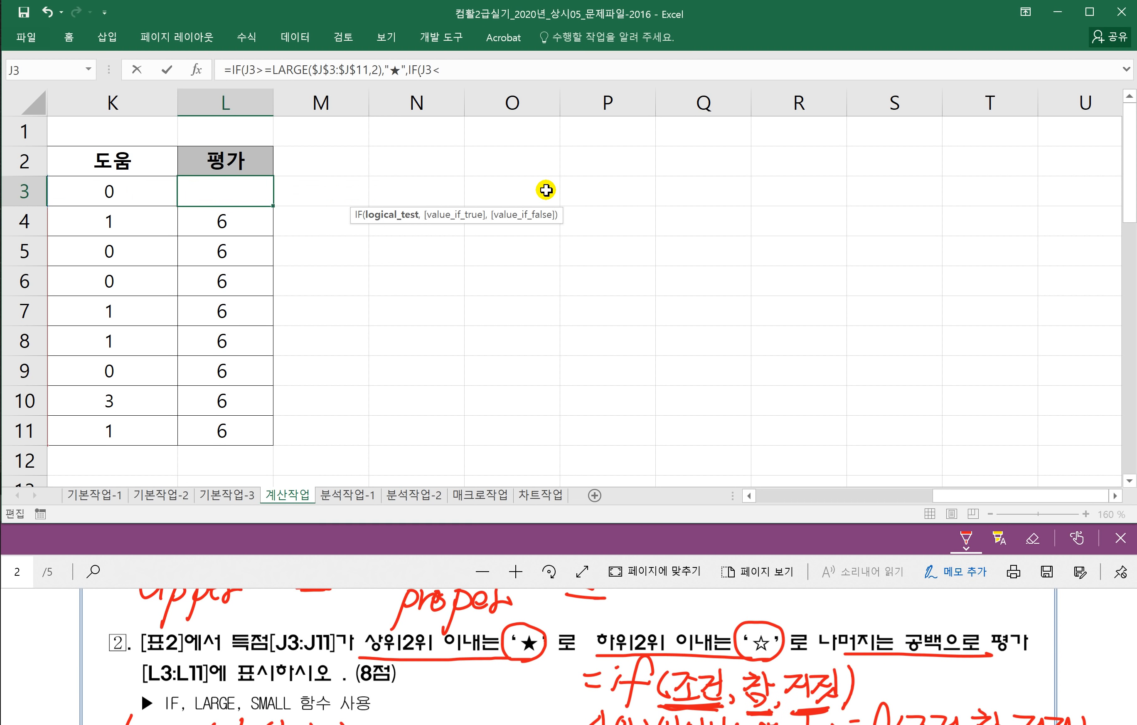
text(=S)
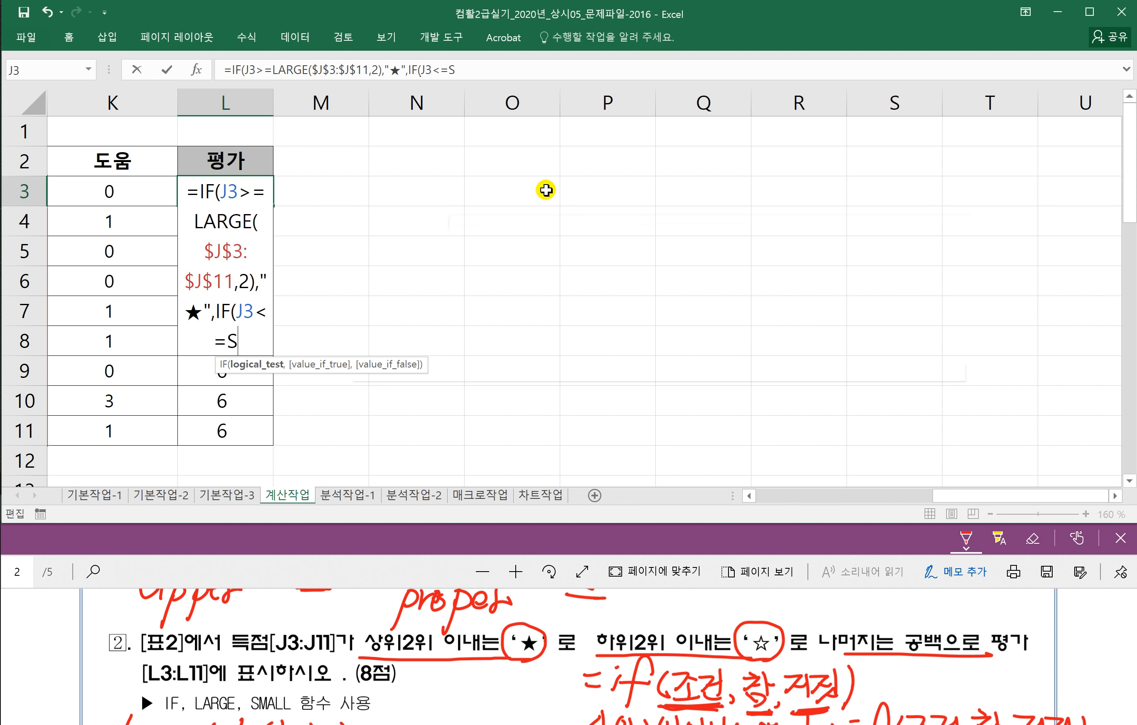
click(461, 71)
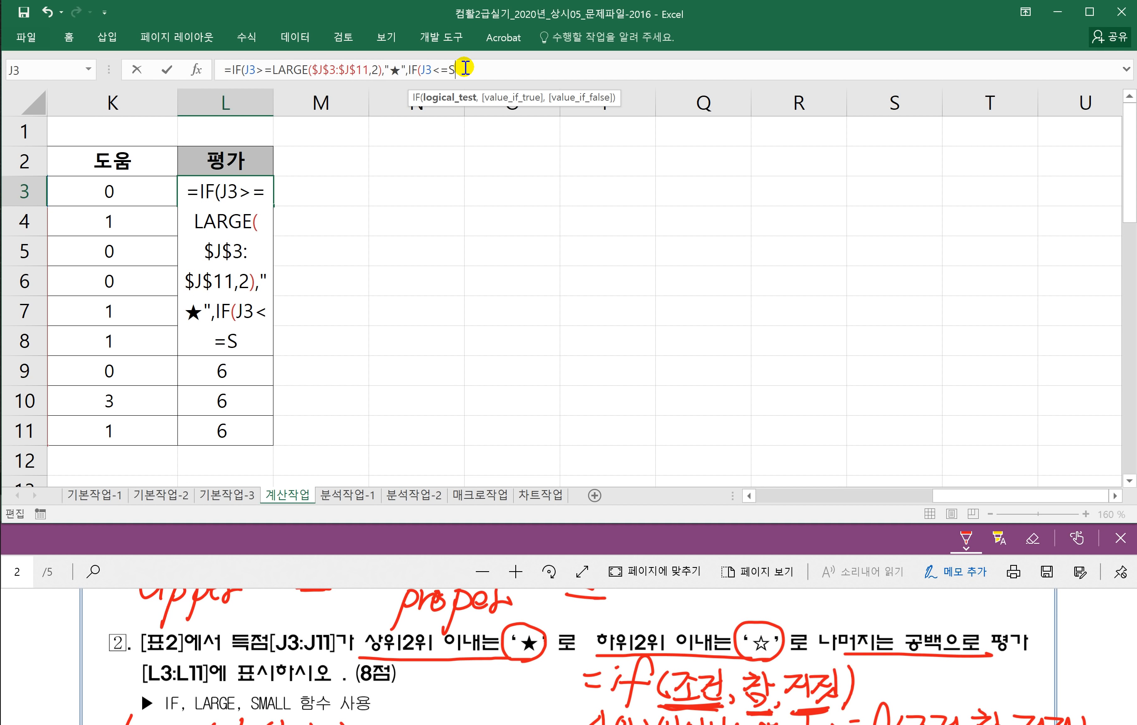
text(MALL)
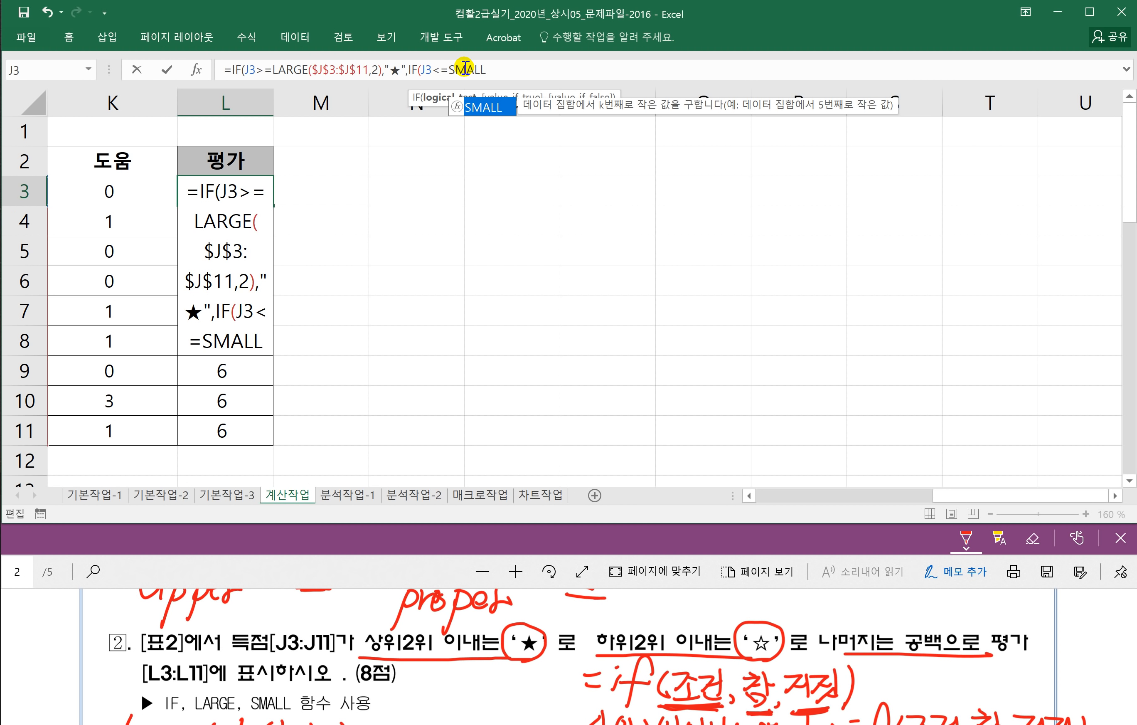
text(()
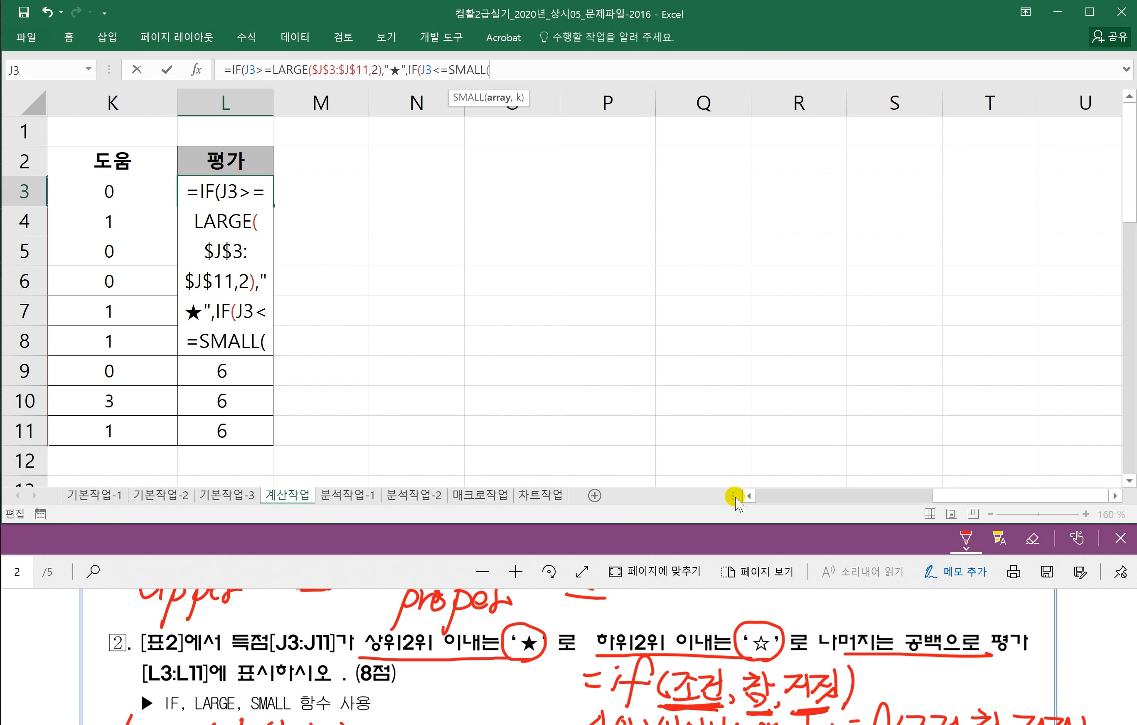
Step: Complete the condition as SMALL($K$3:$K$11,2) with an absolute range, then highlight the SMALL part
click(748, 496)
click(749, 496)
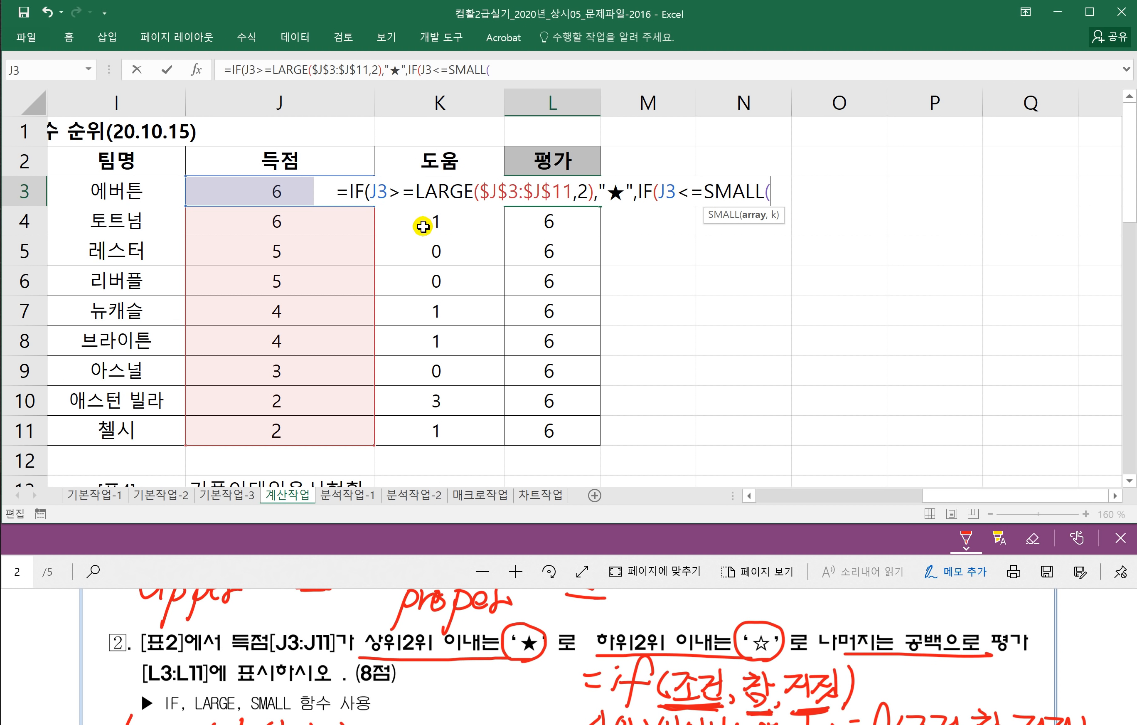
drag(429, 430, 439, 189)
key(F4)
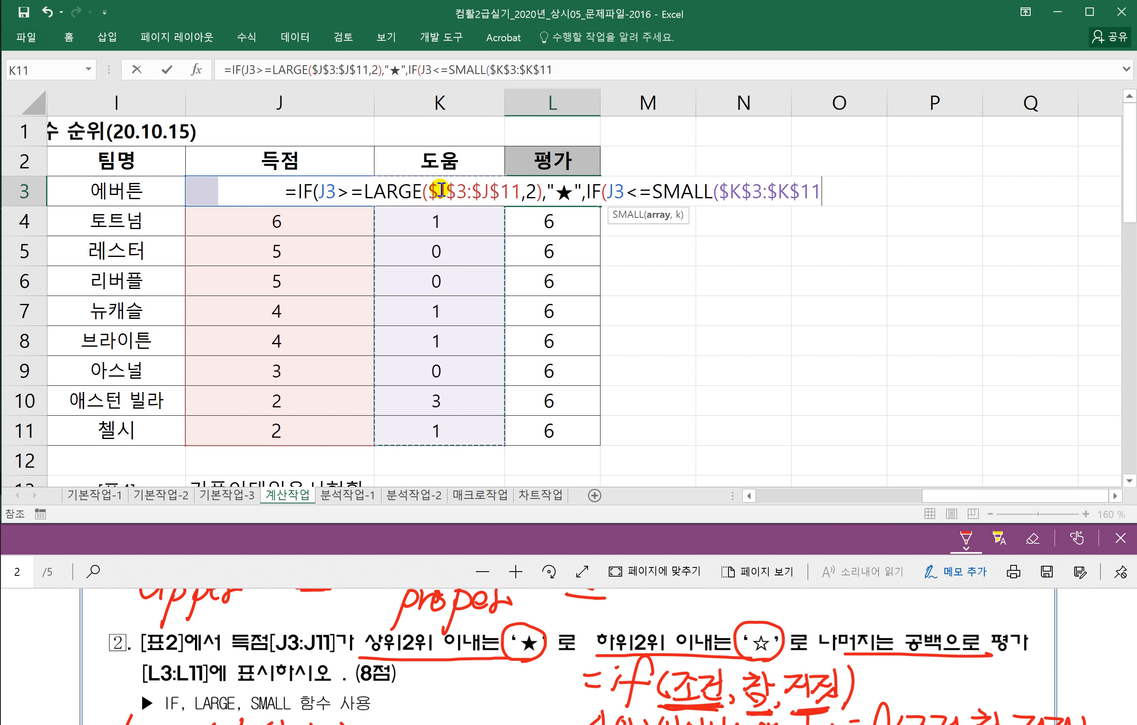
text(,)
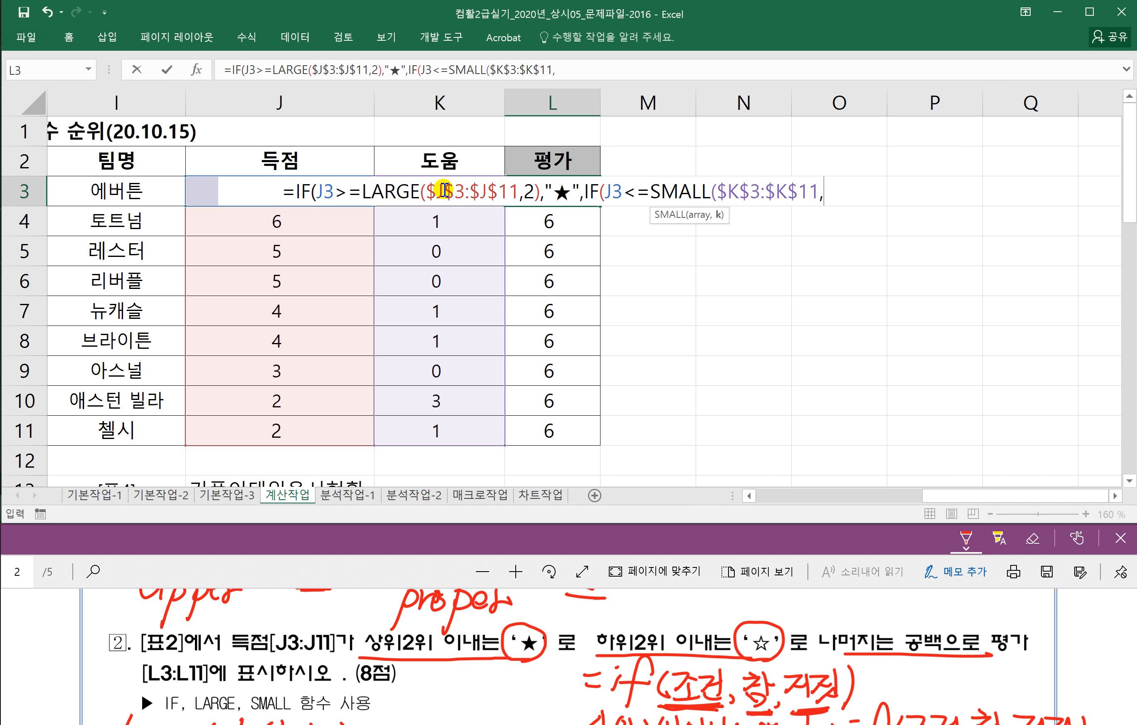
text(2))
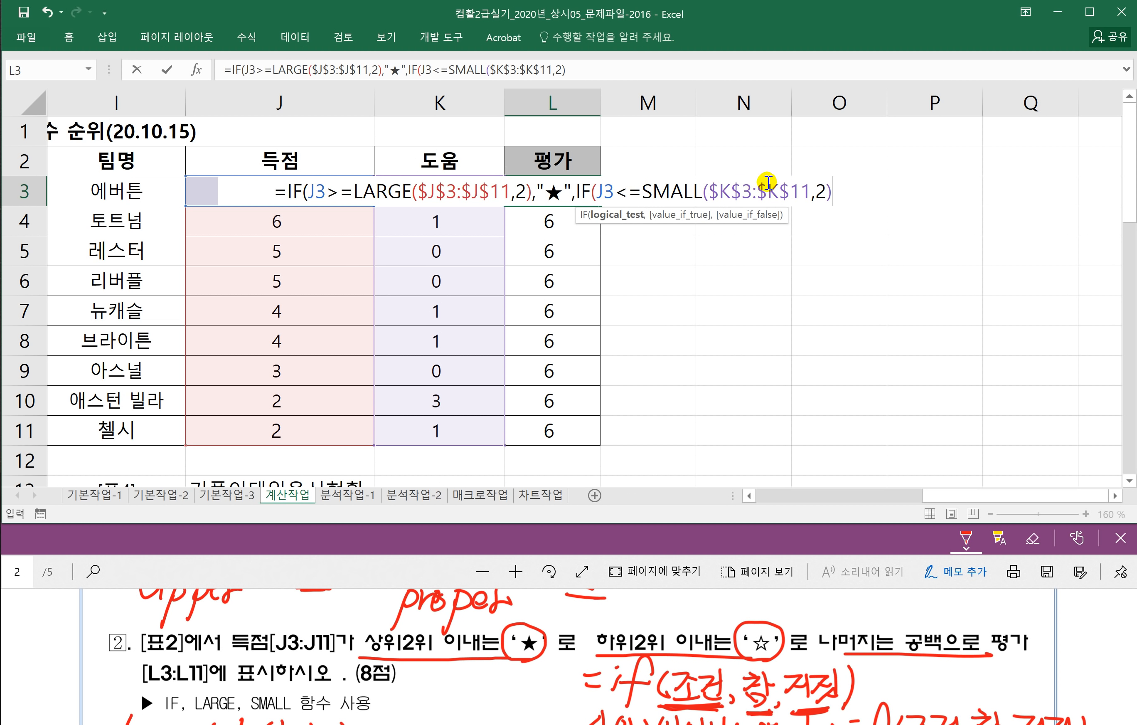
drag(642, 191, 842, 197)
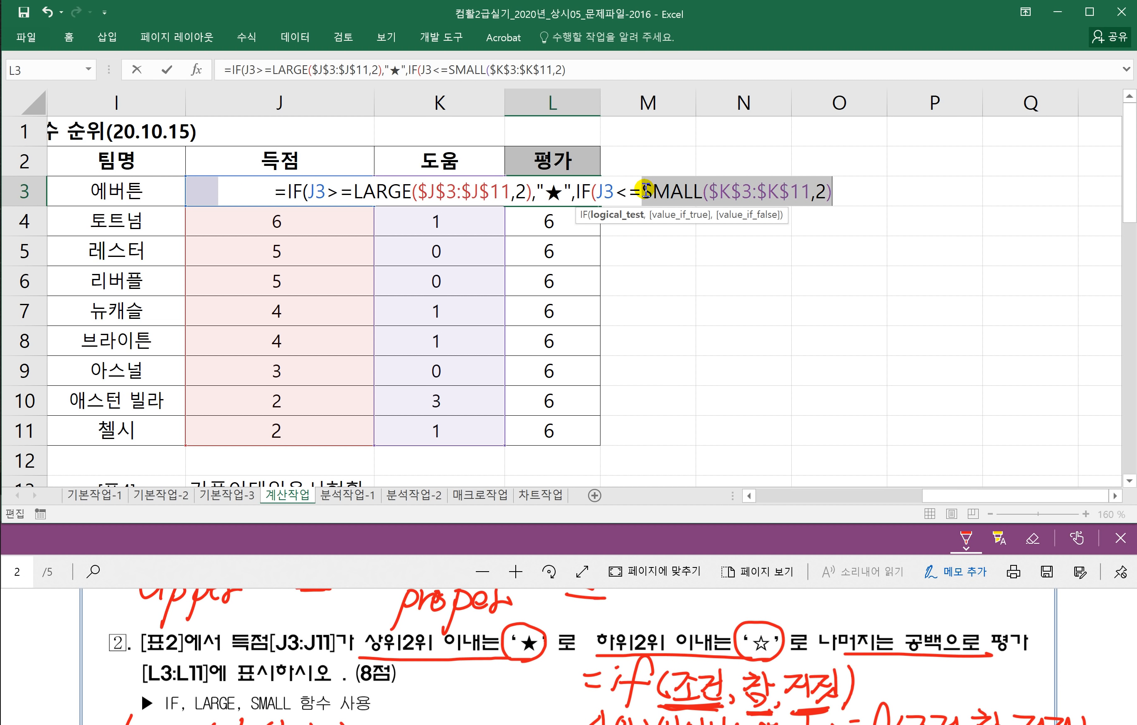
Step: Finish L3's formula with ,"☆","")), inserting ☆ via ㅁ+Hanja, and commit it so L3 shows ★
click(834, 191)
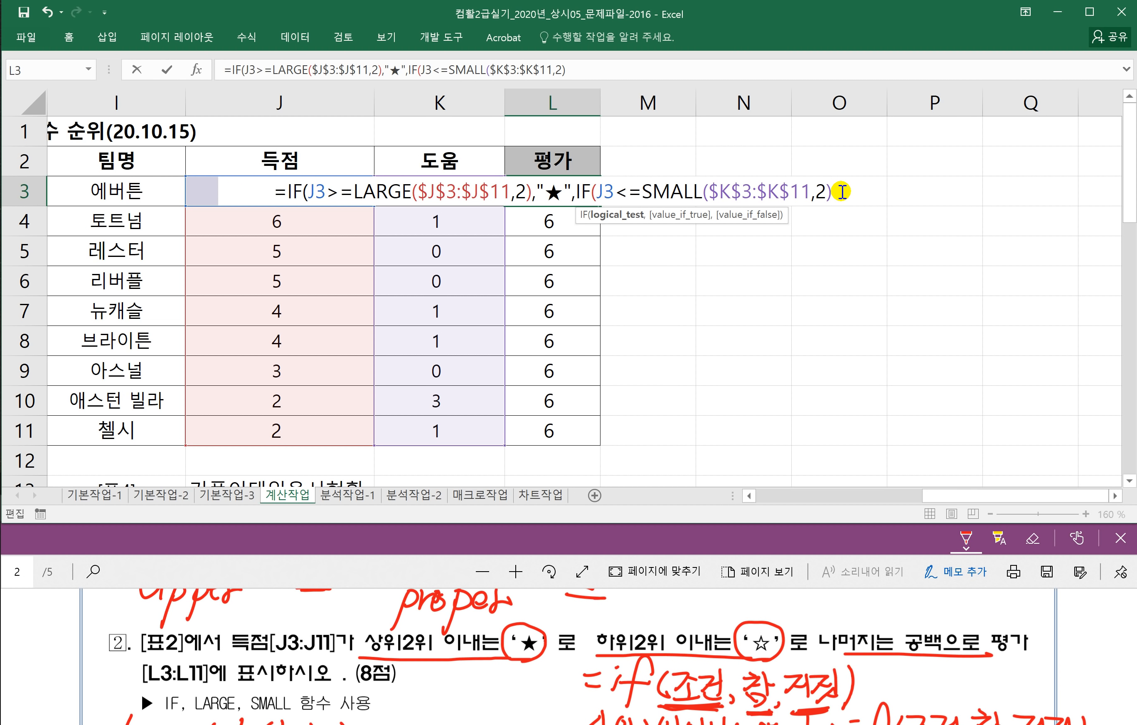
text(,)
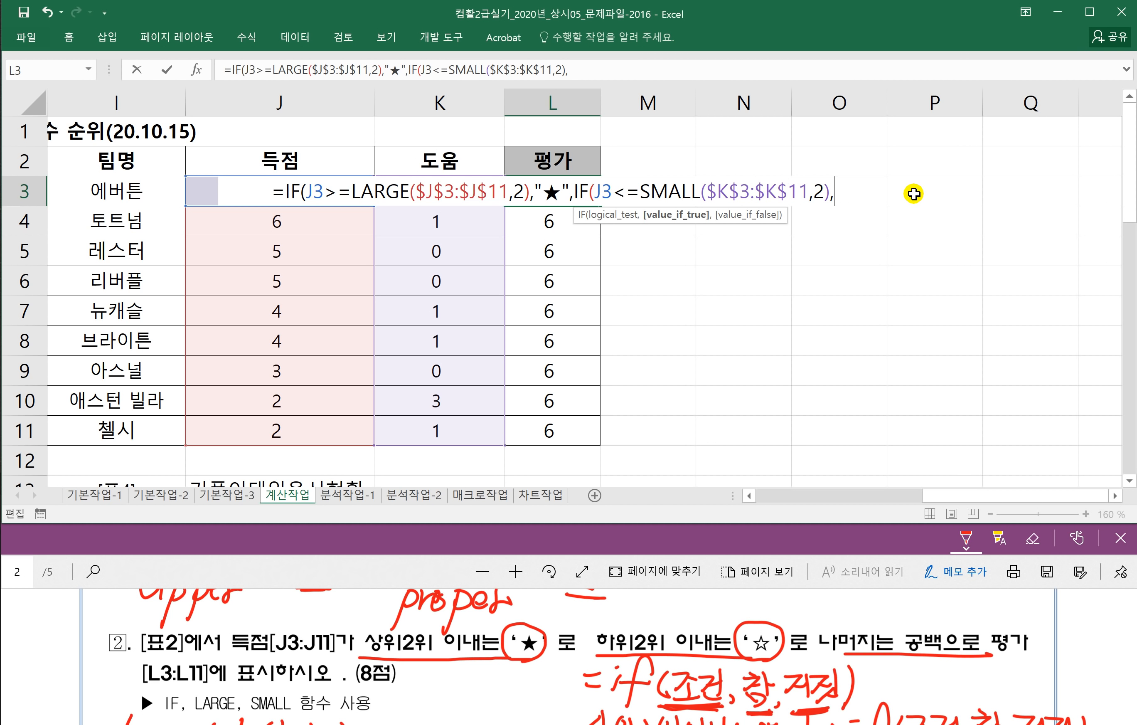
text("A)
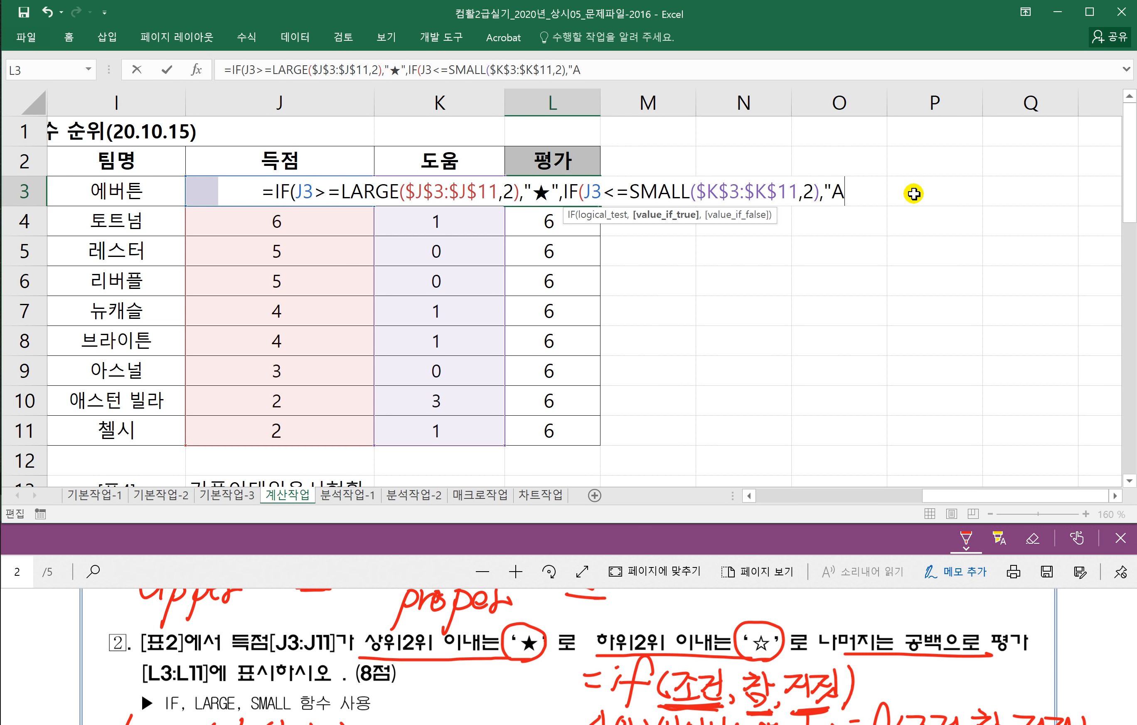
key(BackSpace)
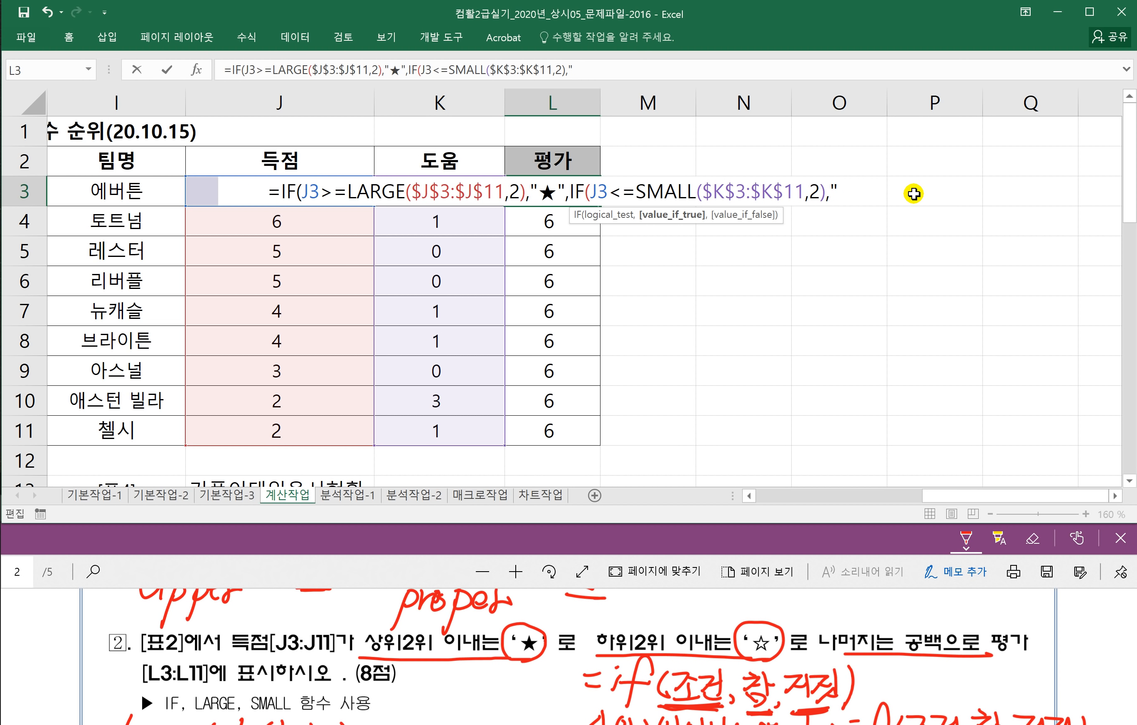
text(ㅁ)
key(Hangul_Hanja)
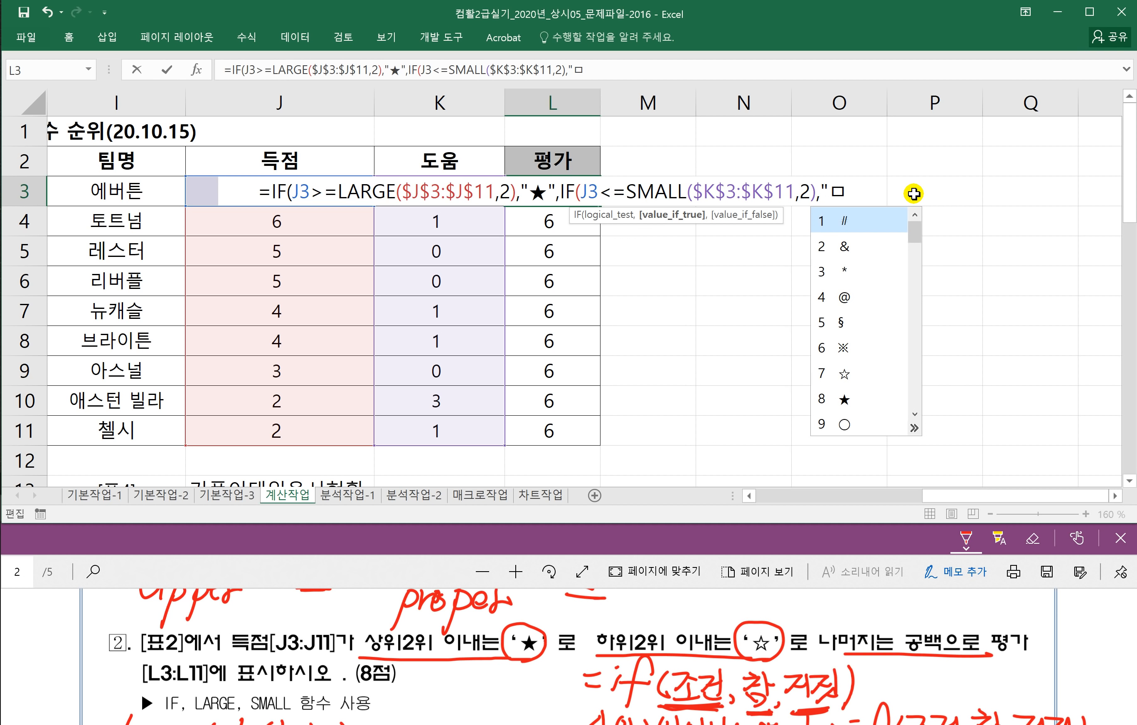
click(844, 374)
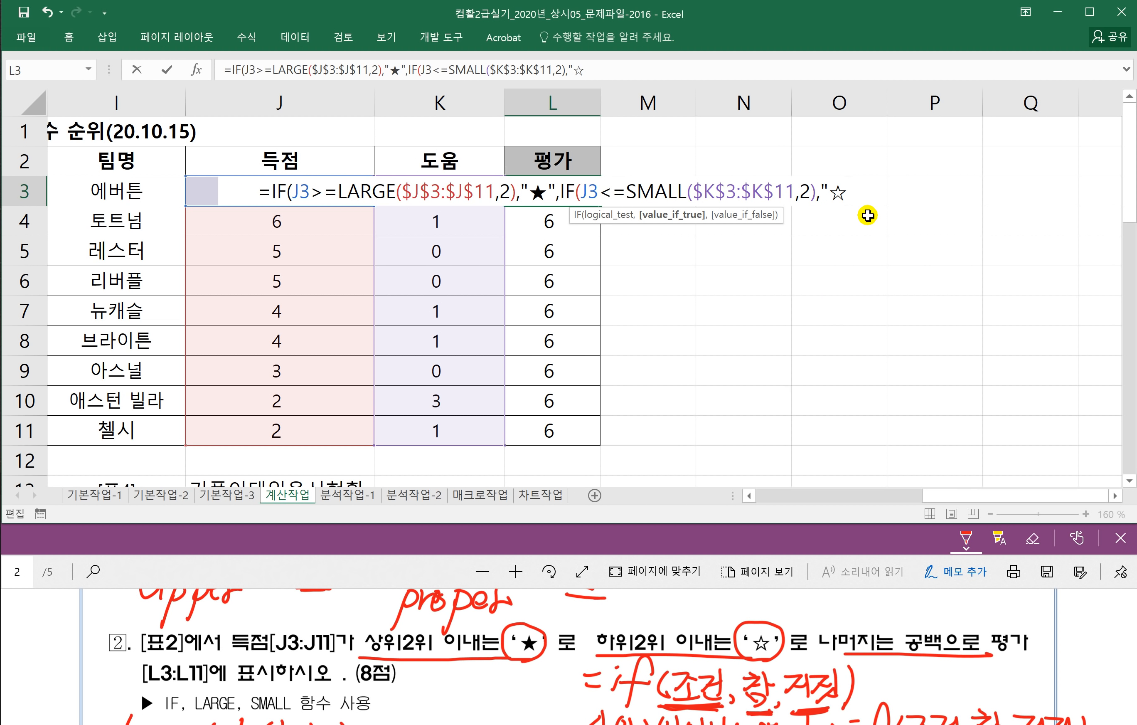
text(")
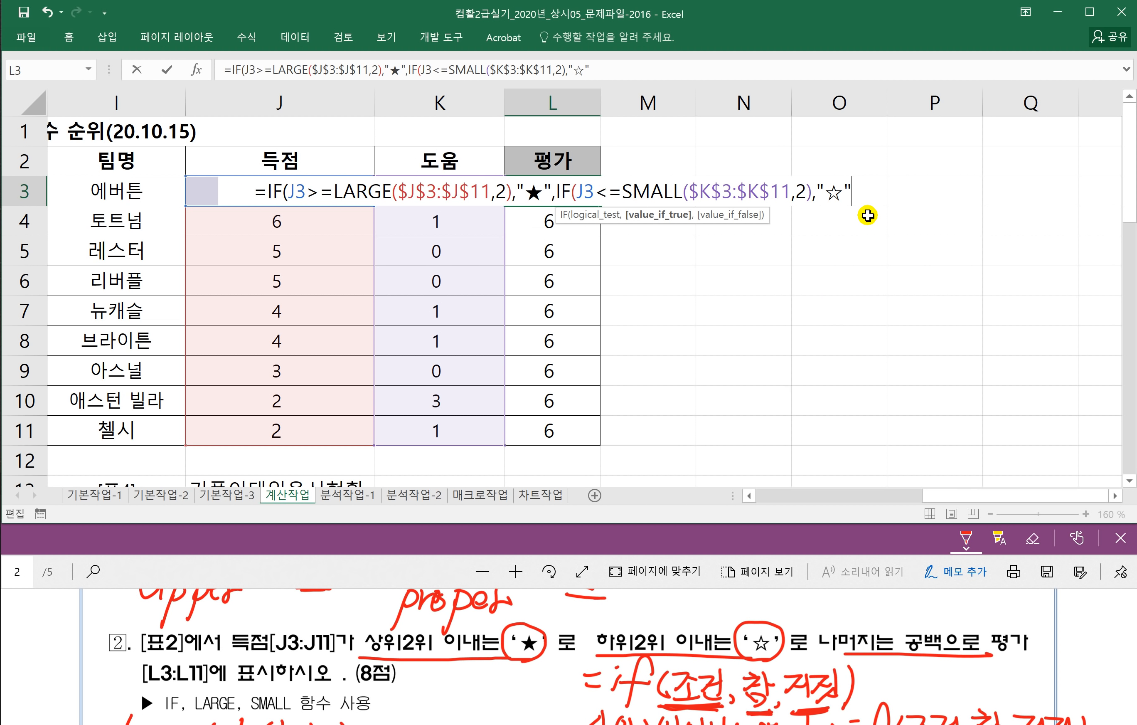
text(,)
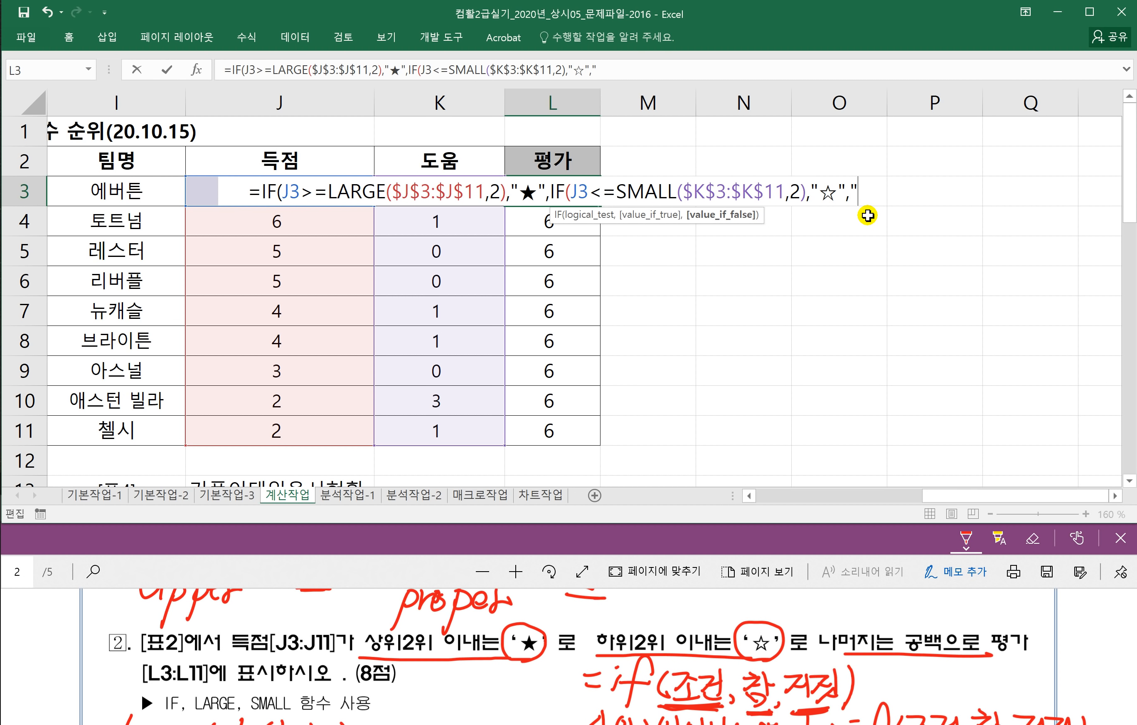
text("")
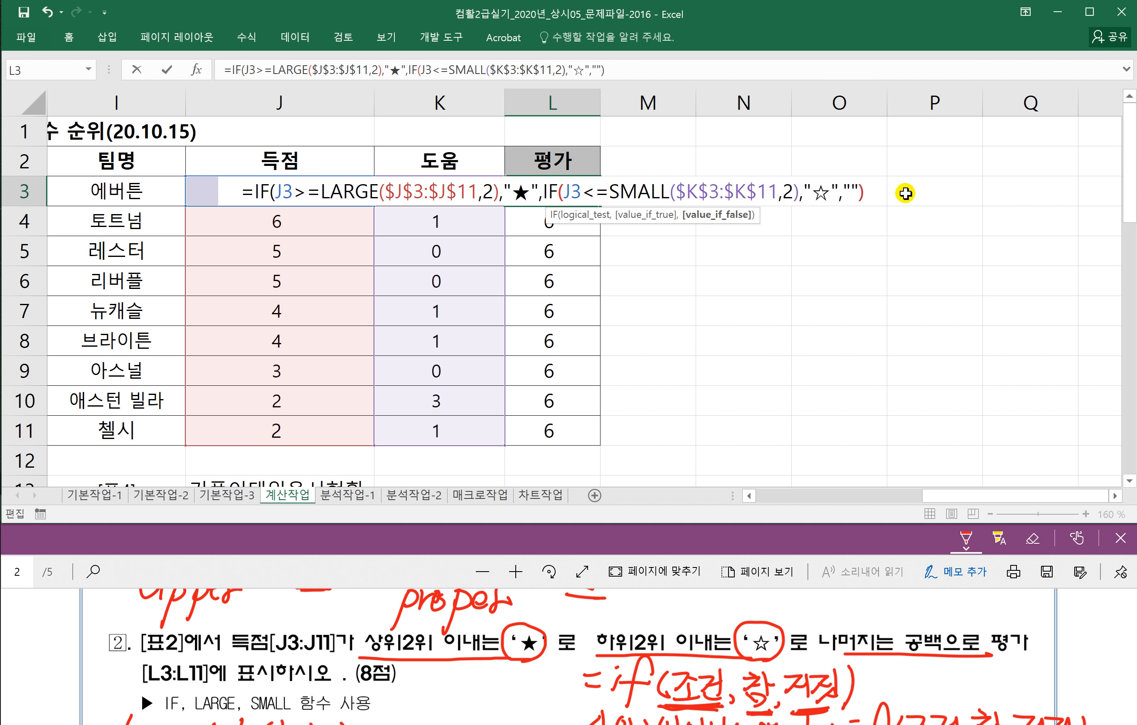
text()))
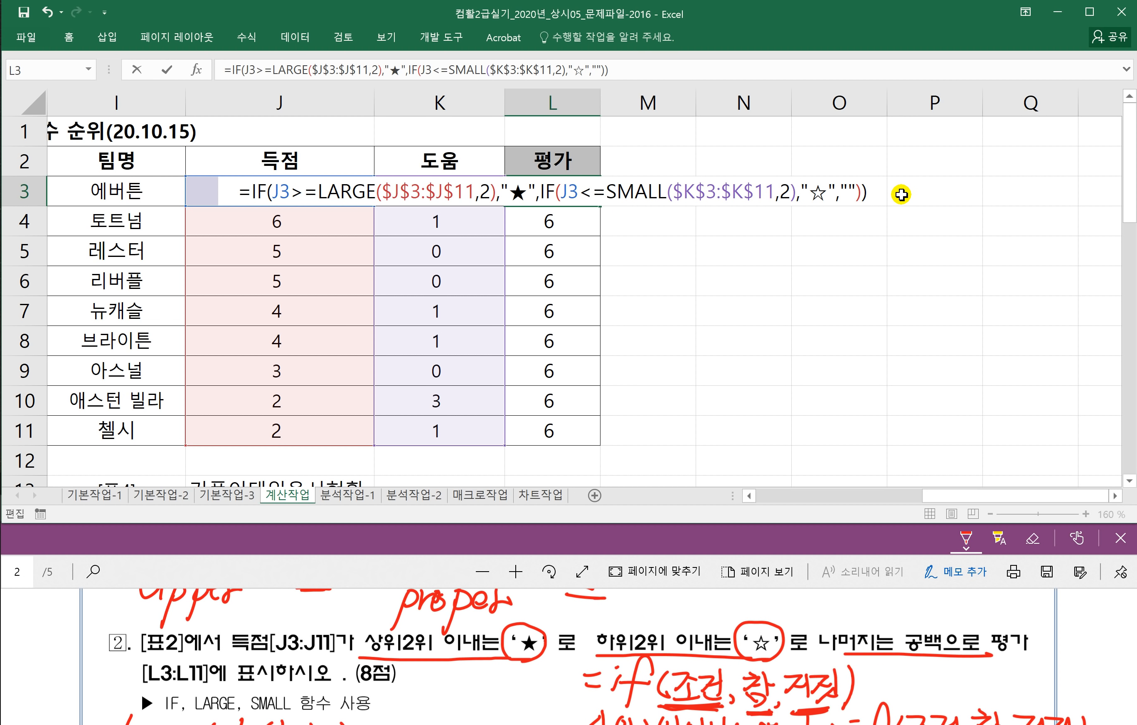
key(Return)
click(595, 190)
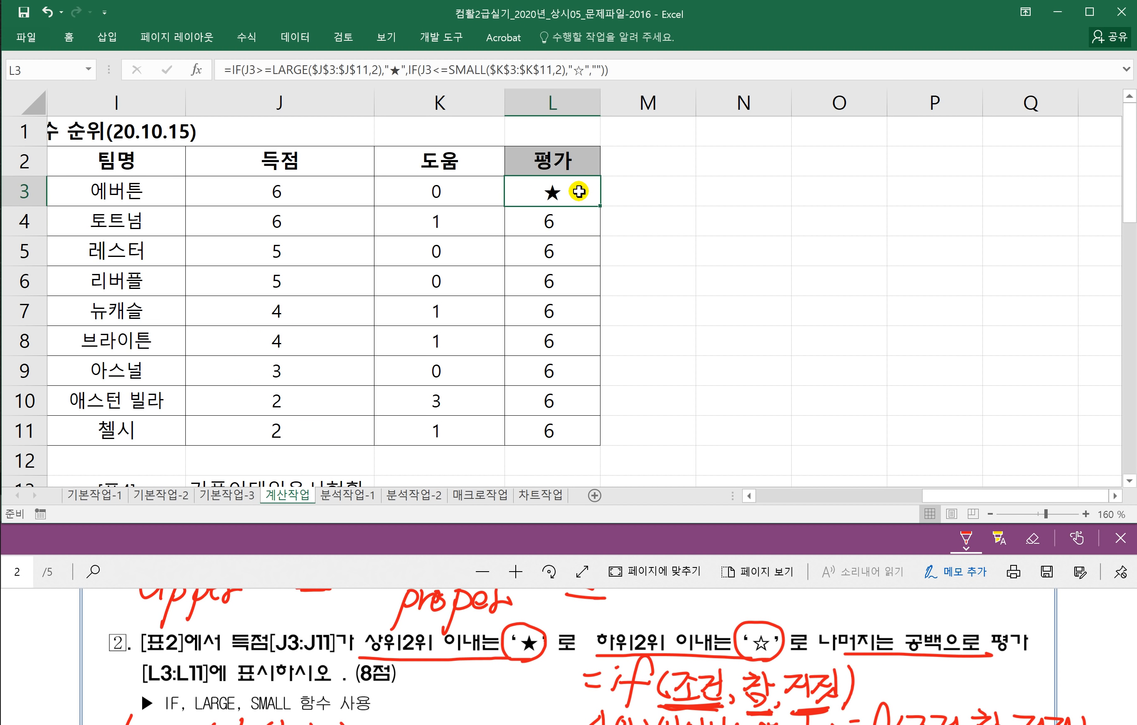
Step: Fill the L3 rating formula down to L11, then reopen L3's formula for editing
drag(597, 213, 595, 439)
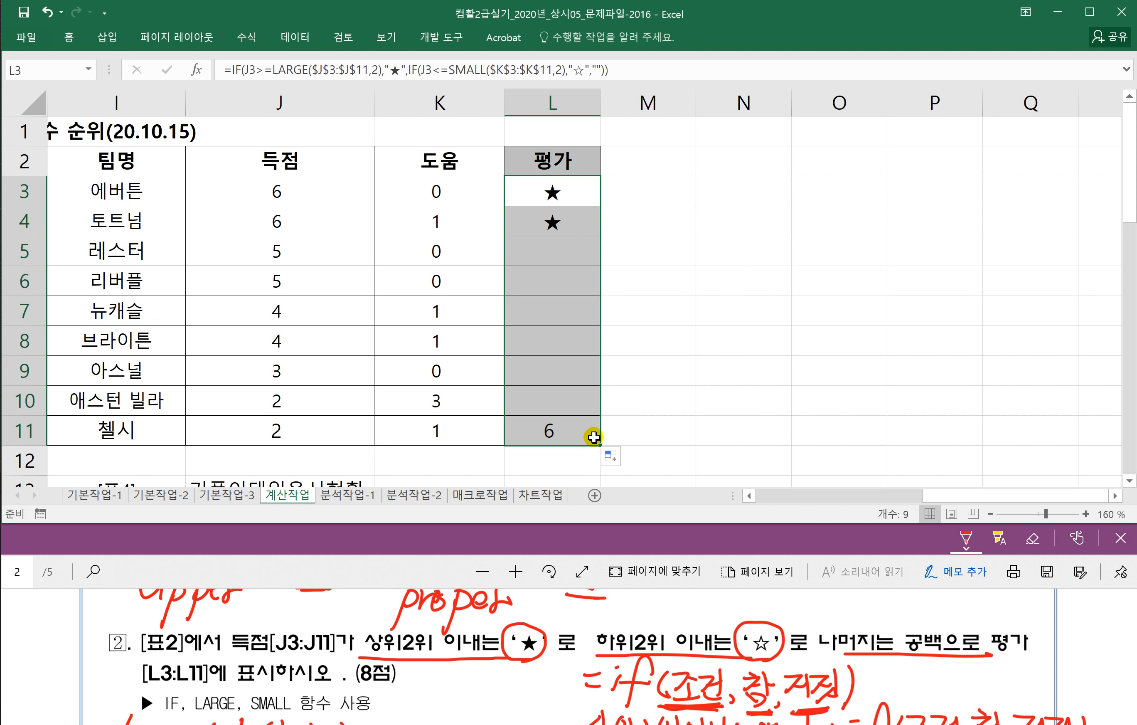
click(565, 193)
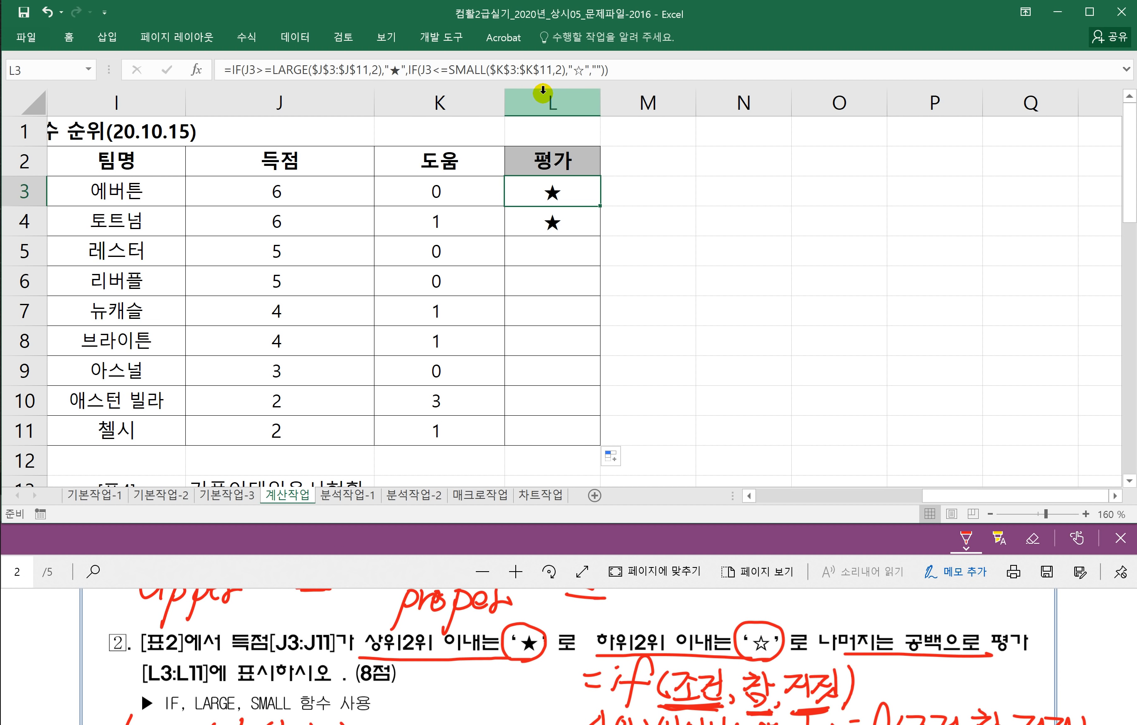
double_click(554, 193)
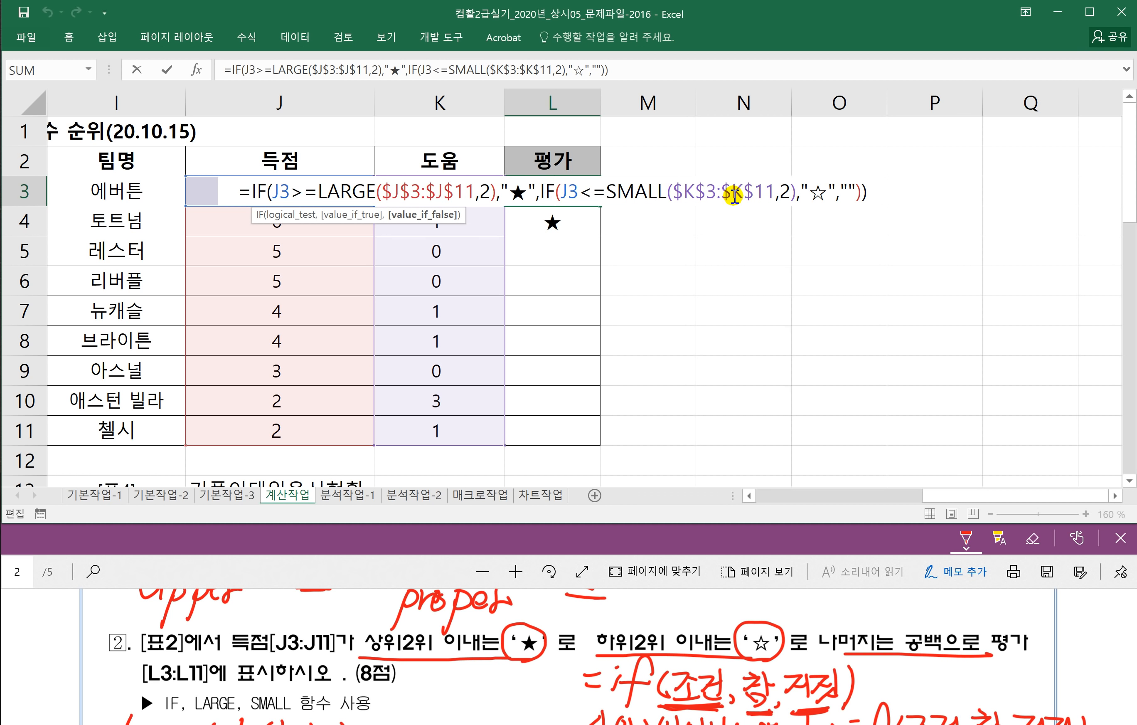
Step: Replace SMALL's $K$3:$K$11 range with absolute $J$3:$J$11 and refill L3:L11
drag(671, 192, 776, 192)
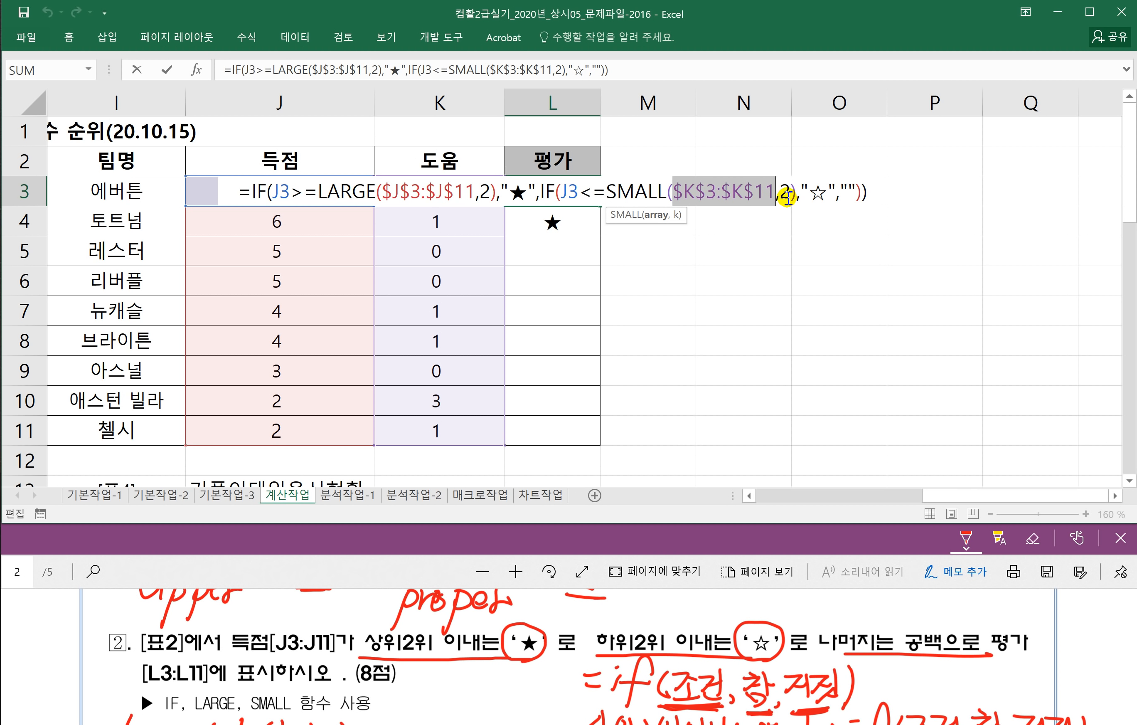
key(Delete)
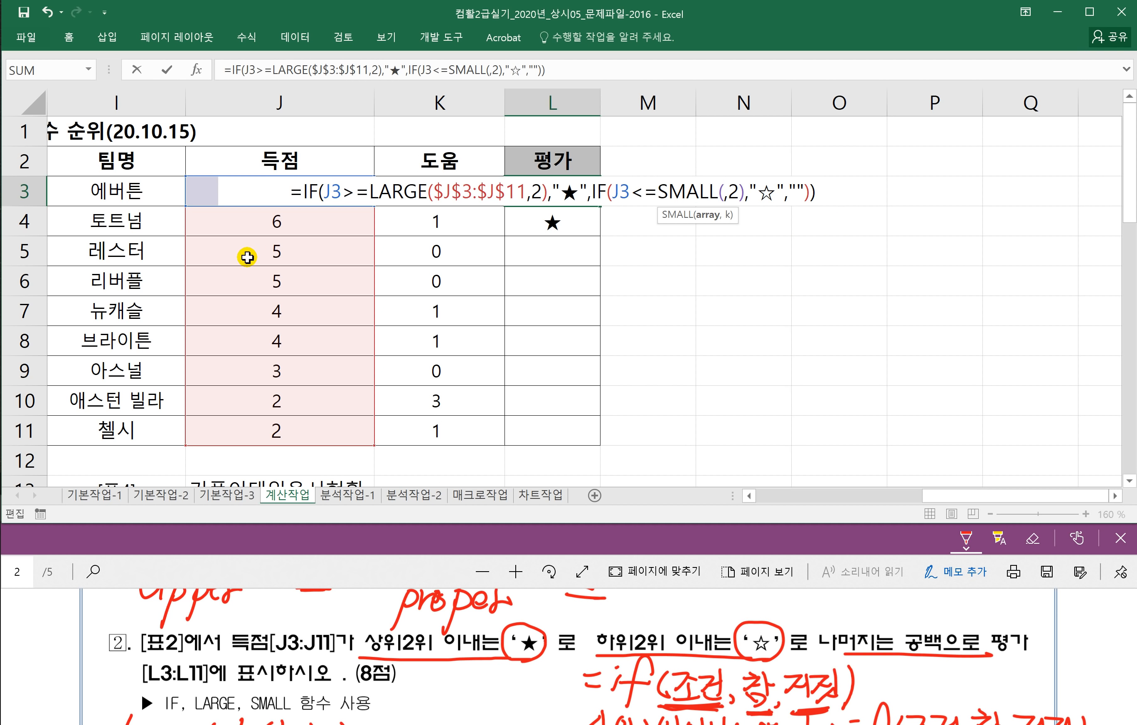
drag(202, 190, 230, 431)
key(F4)
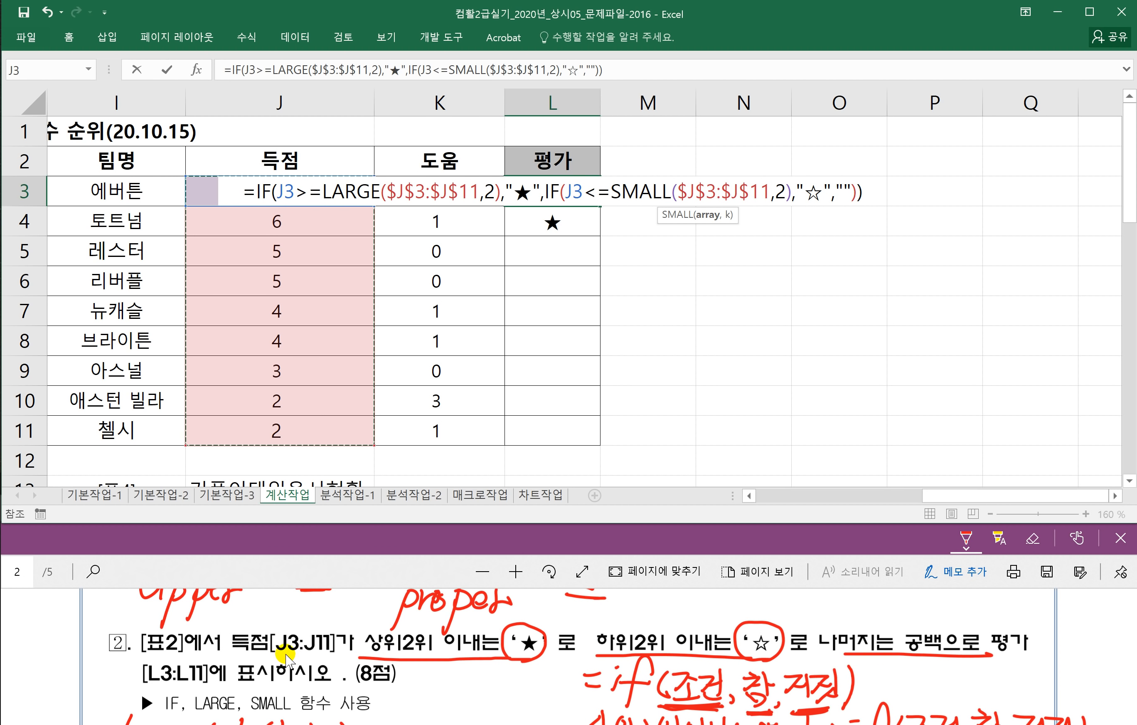
key(Return)
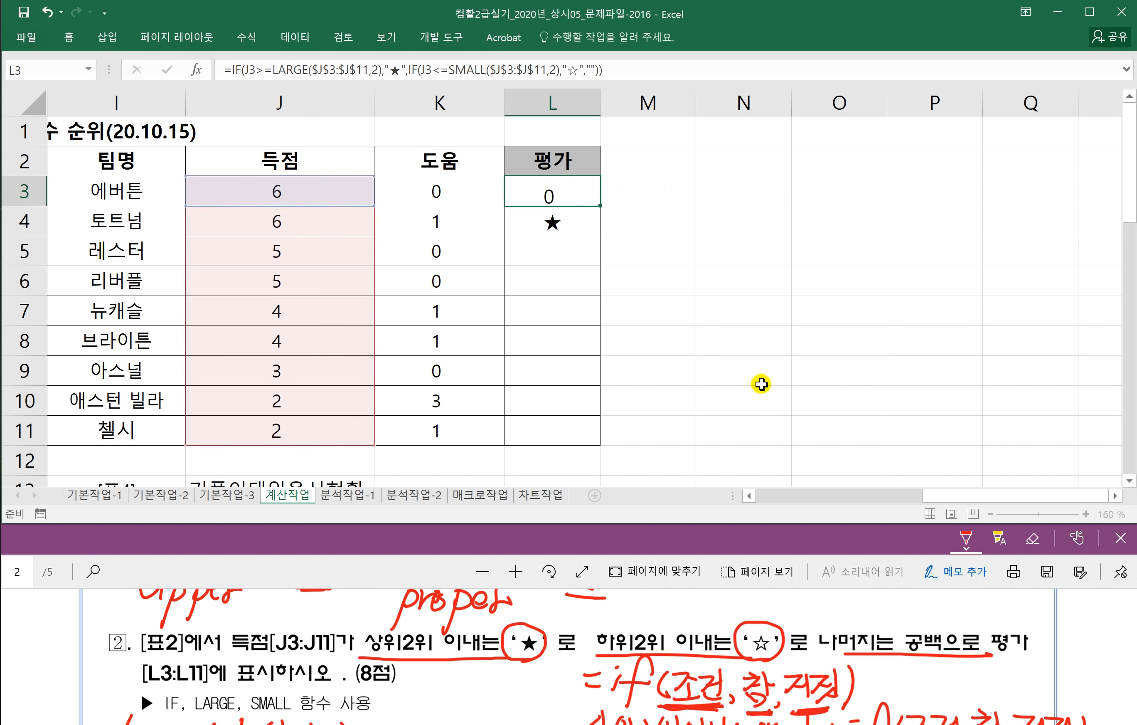
click(518, 180)
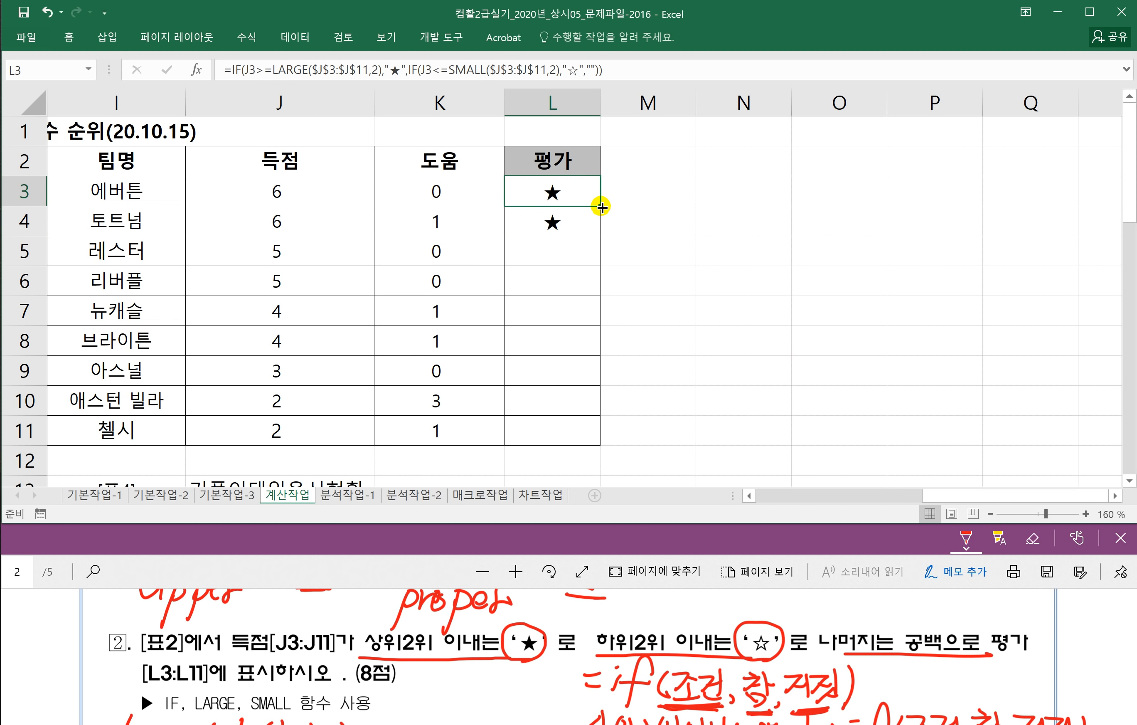
drag(600, 205, 588, 441)
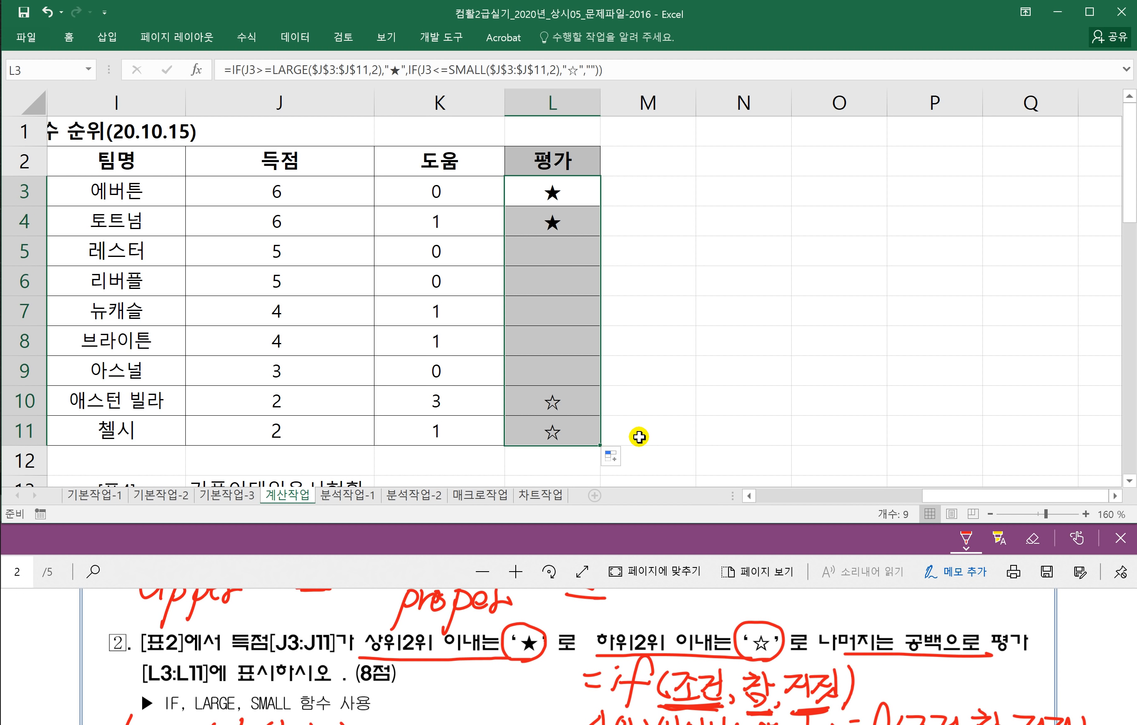
click(562, 195)
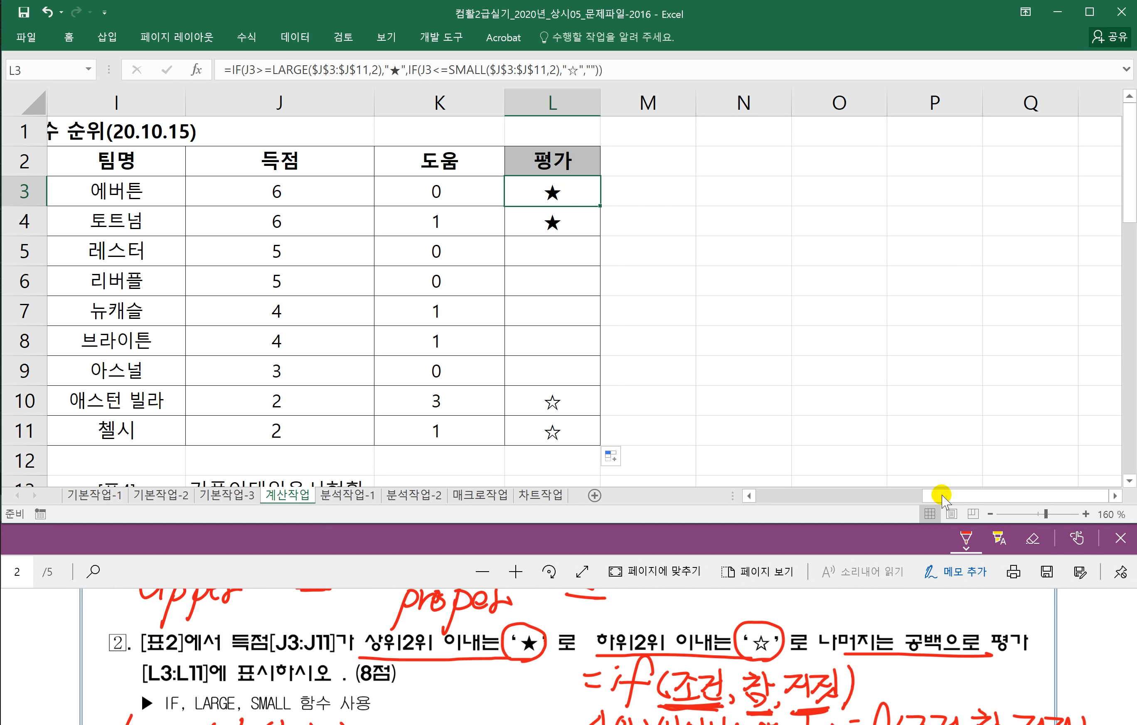
Step: Scroll the PDF to question 3 and bring table 3 at row 13 into view in Excel
drag(933, 495, 892, 497)
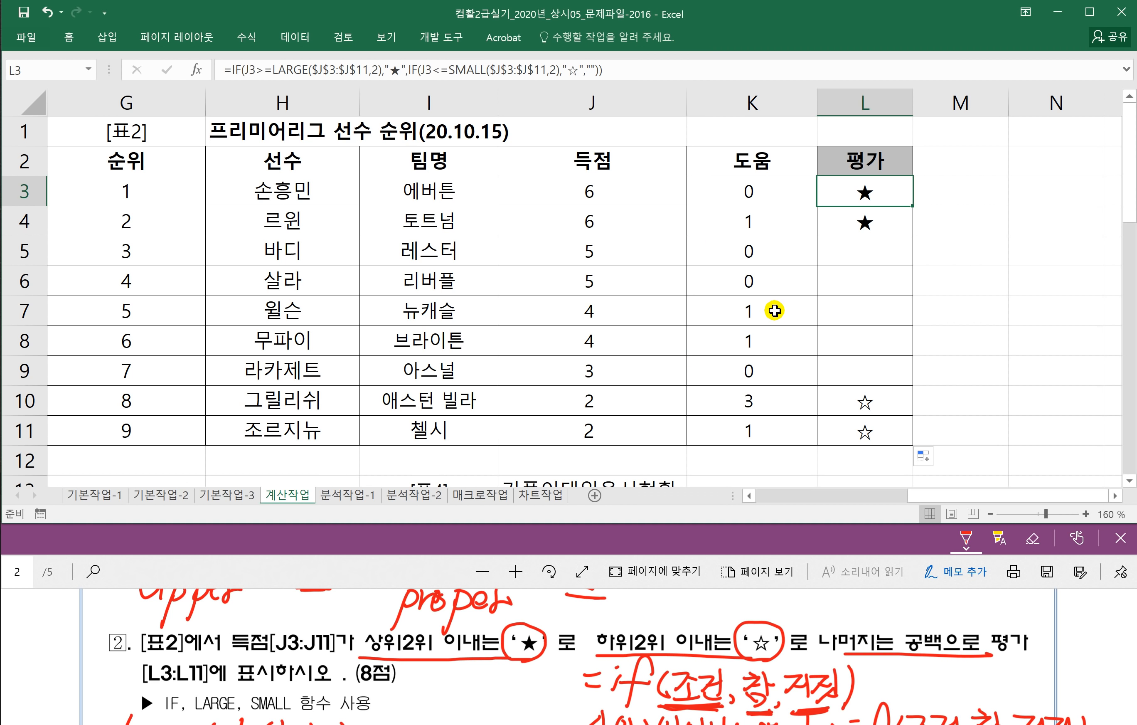
drag(910, 494, 466, 571)
click(359, 575)
scroll(334, 668, down, 5)
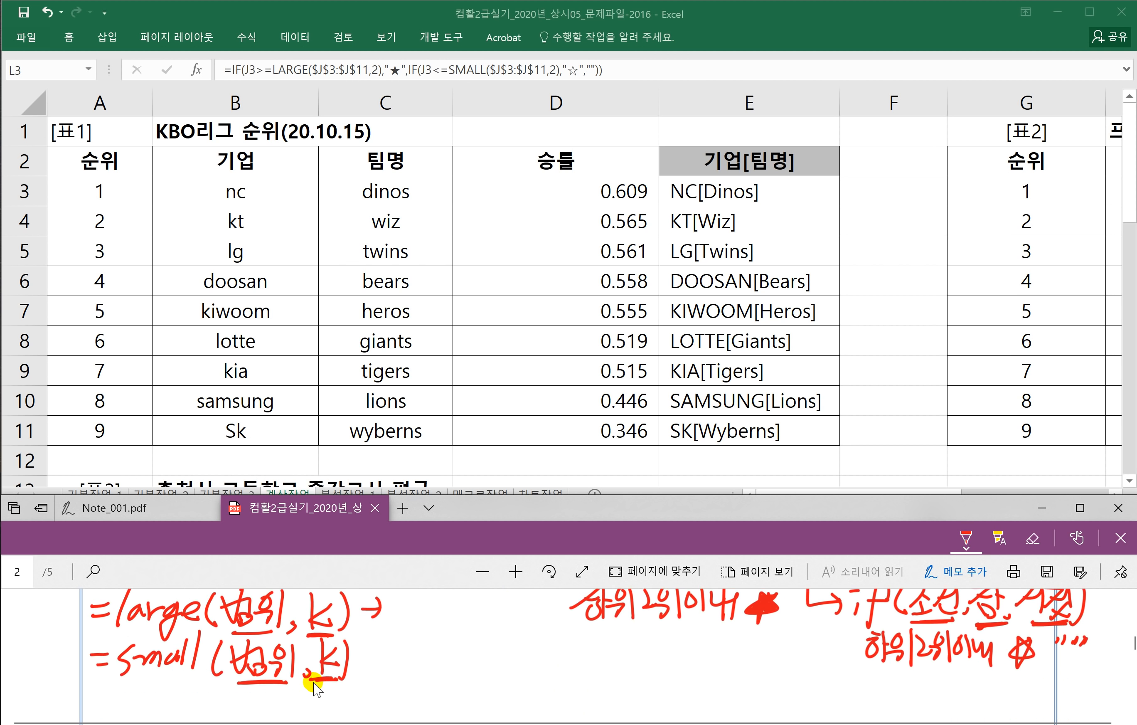
scroll(316, 687, down, 2)
click(218, 413)
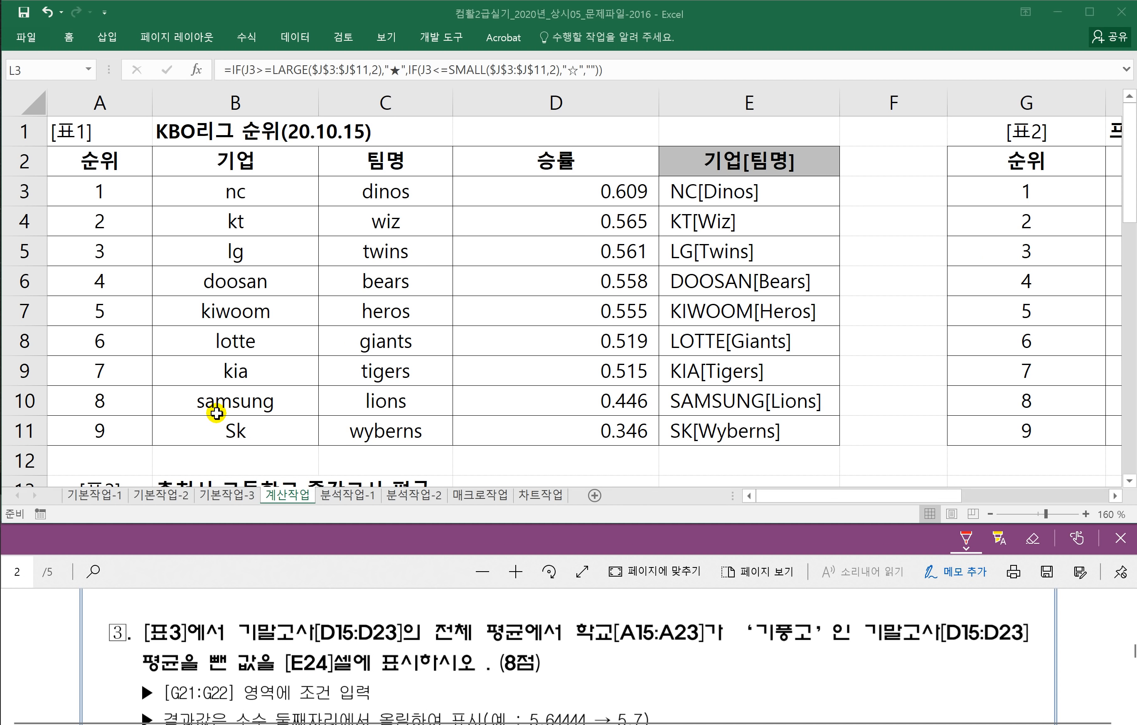
scroll(218, 443, down, 4)
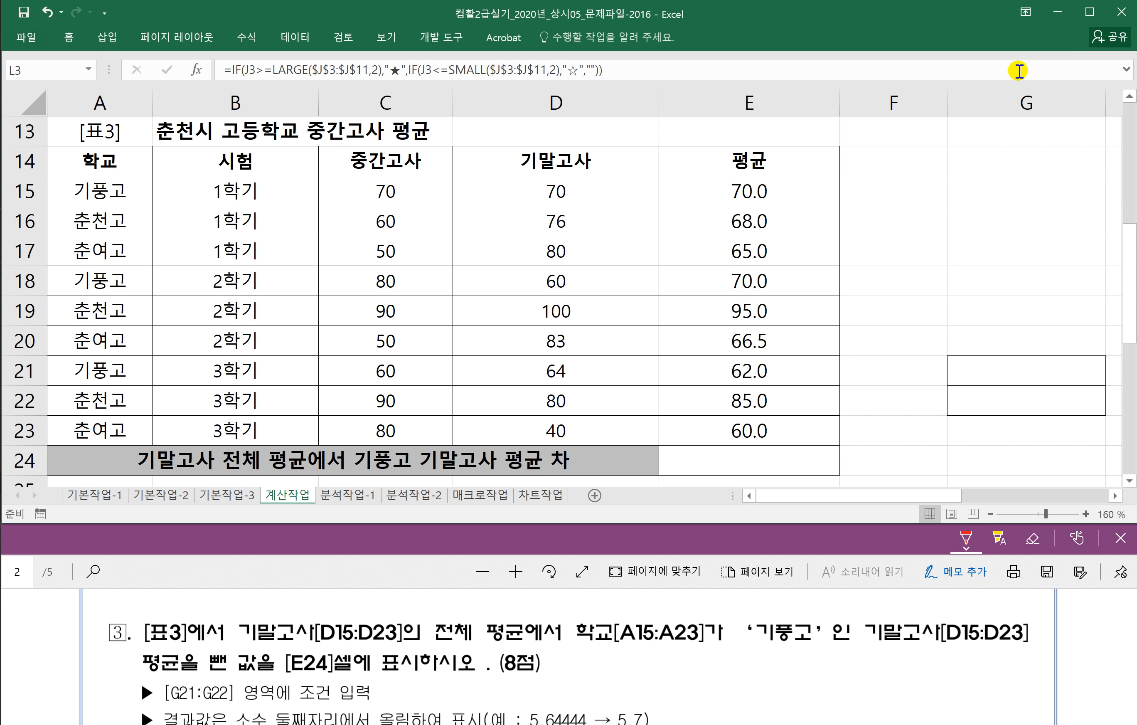
Step: Pick a red ink pen and circle the 기말고사 scores in D15:D23
click(449, 171)
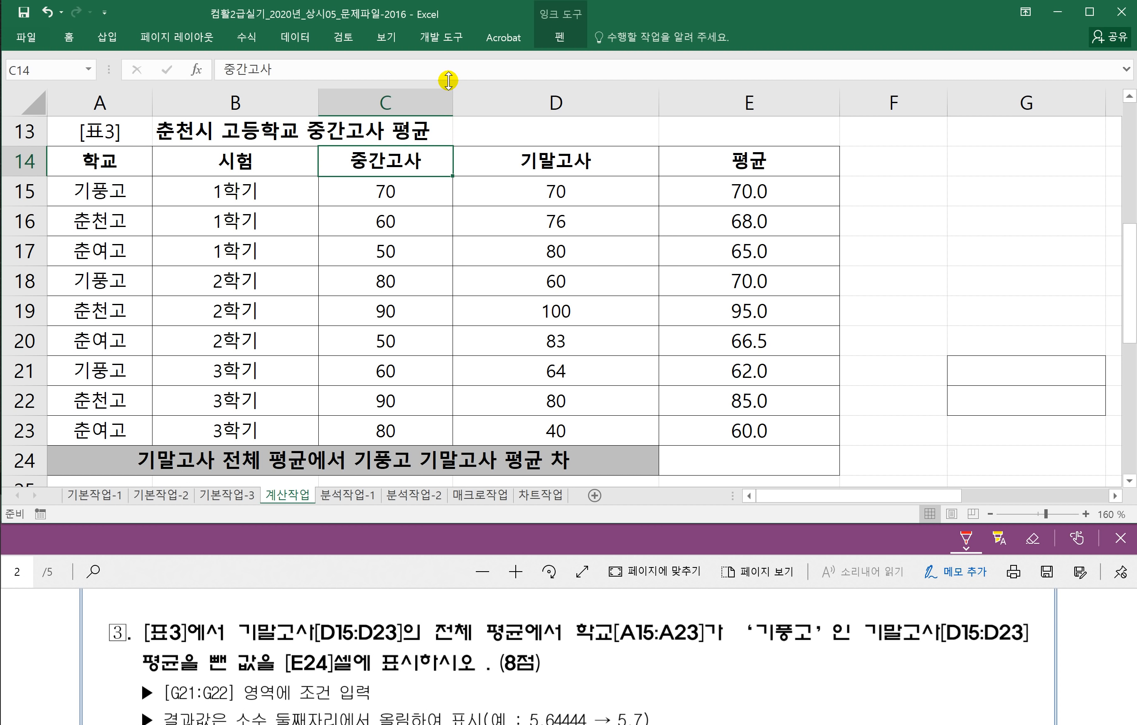
click(486, 198)
click(849, 160)
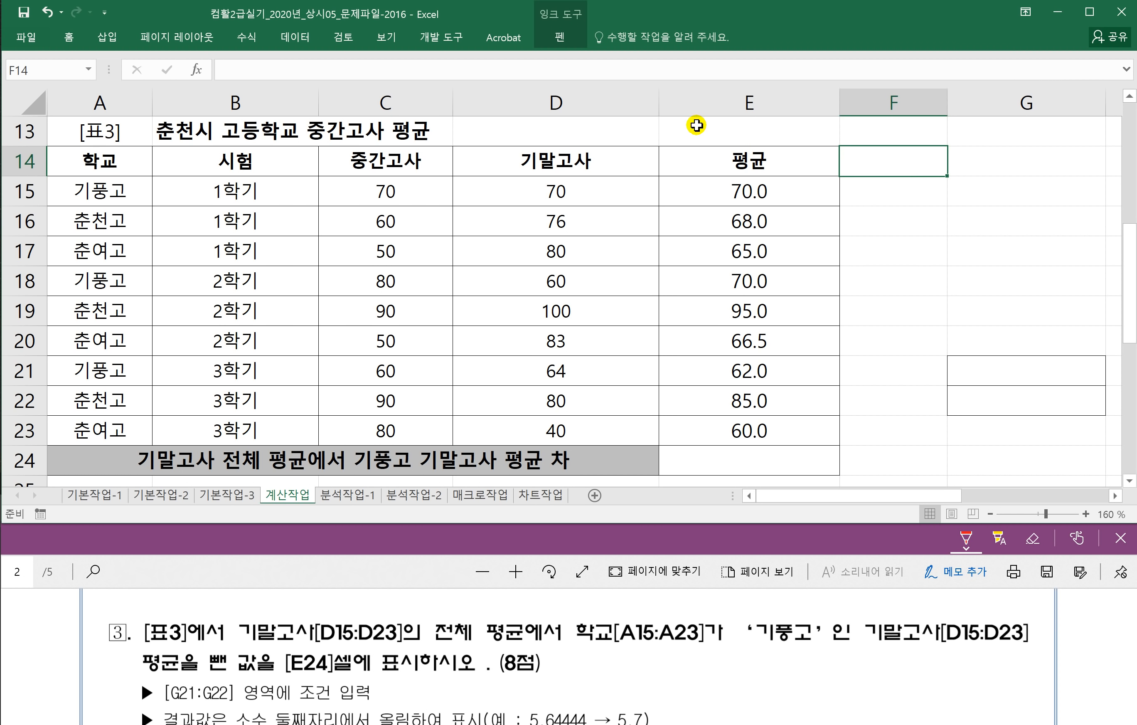
click(560, 37)
click(231, 96)
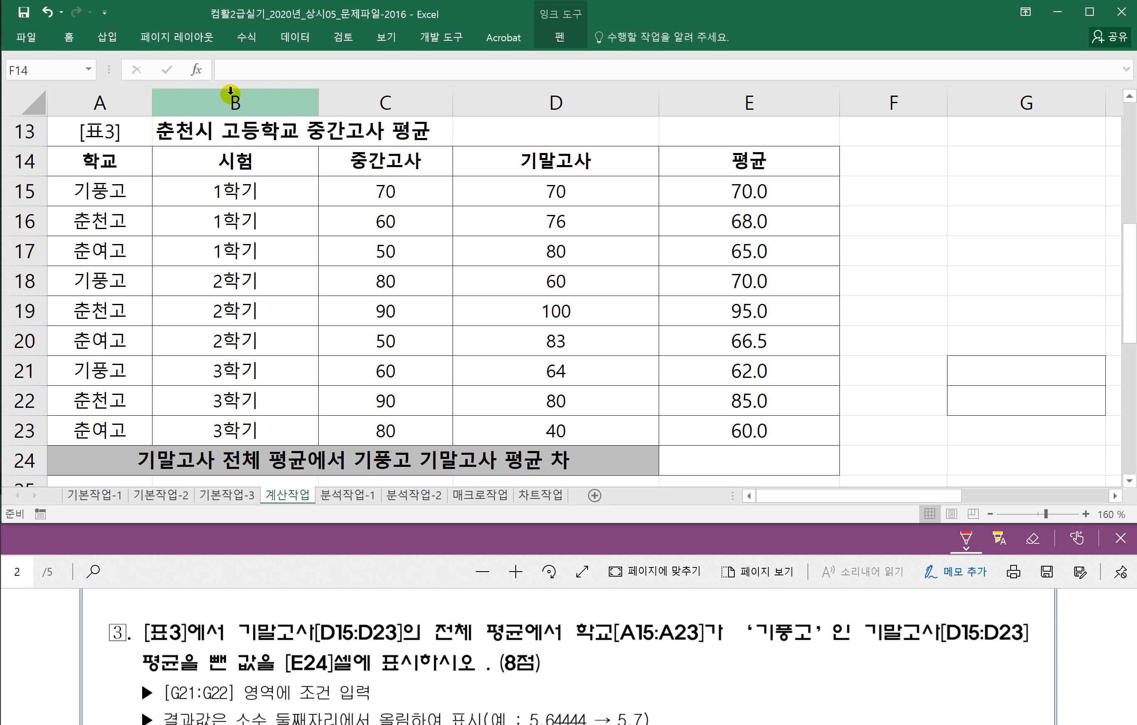
click(888, 232)
mouse_move(453, 174)
mouse_down()
mouse_move(460, 439)
mouse_move(612, 442)
mouse_move(650, 316)
mouse_move(633, 167)
mouse_move(460, 169)
mouse_up()
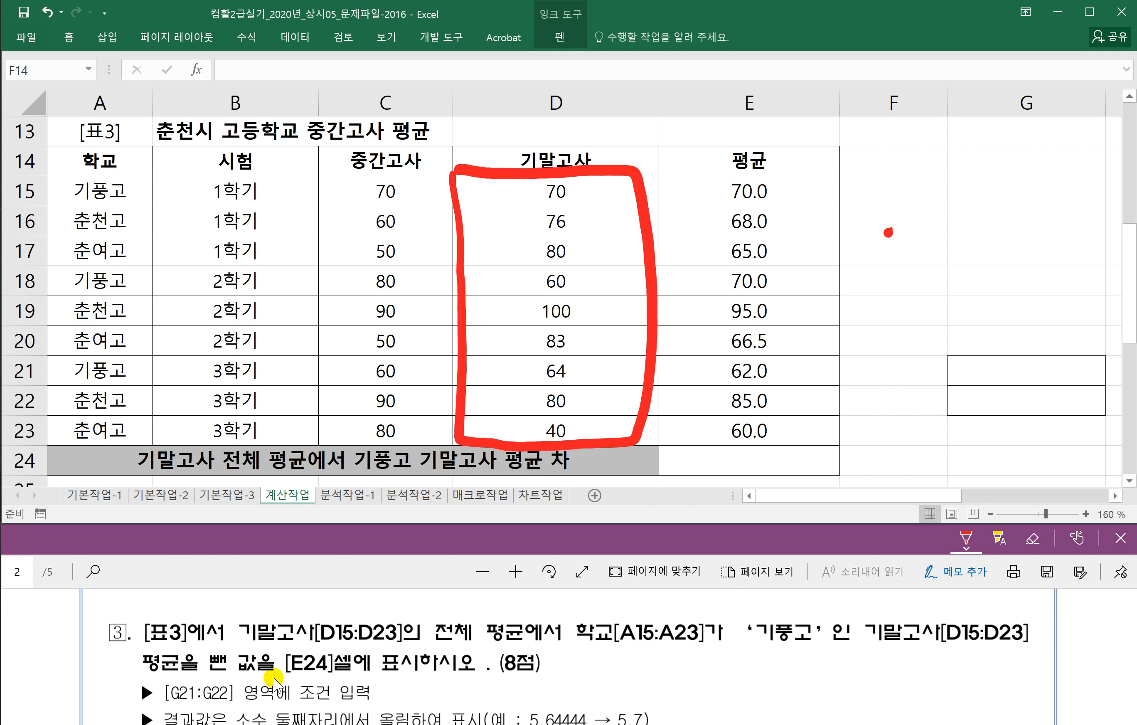
Step: Underline in red the PDF's G21:G22 condition rule and its round-up display requirement
click(369, 573)
scroll(318, 651, down, 1)
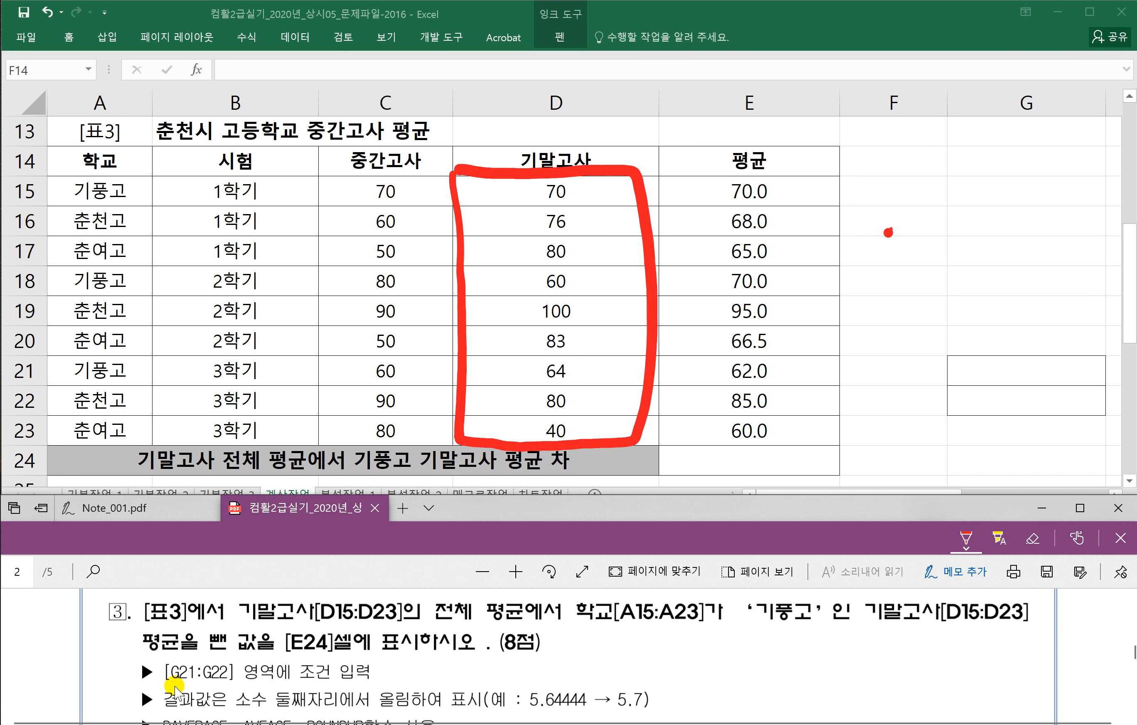
drag(176, 687, 315, 688)
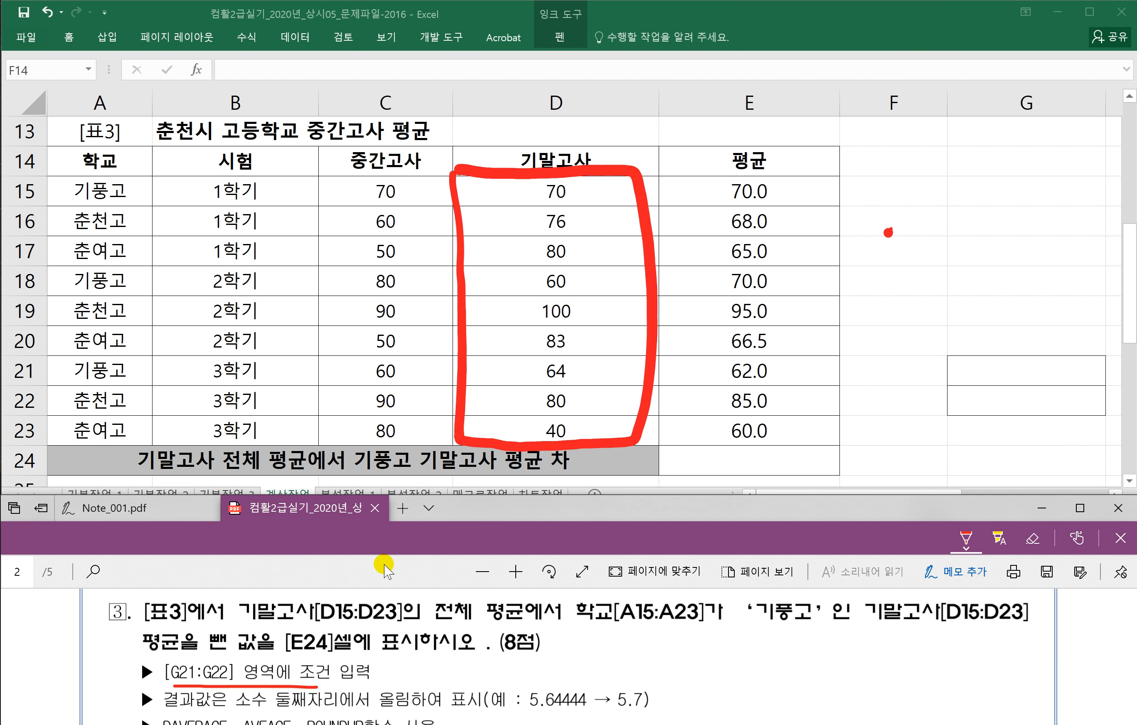
scroll(349, 613, down, 1)
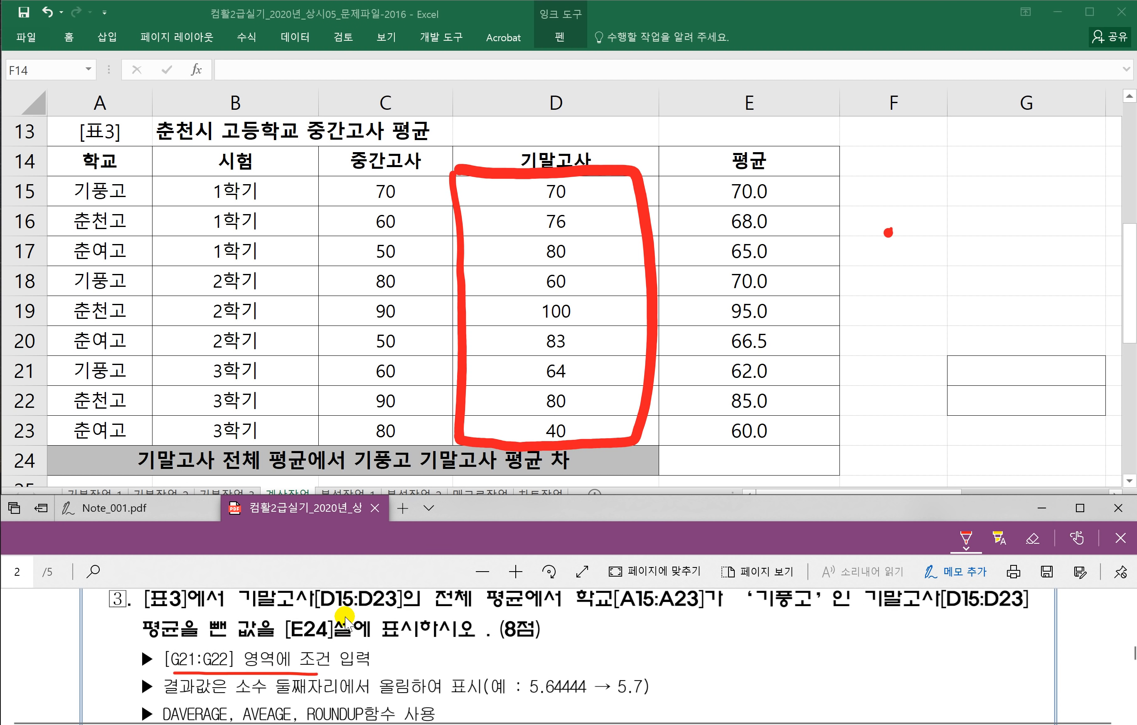
drag(180, 676, 469, 670)
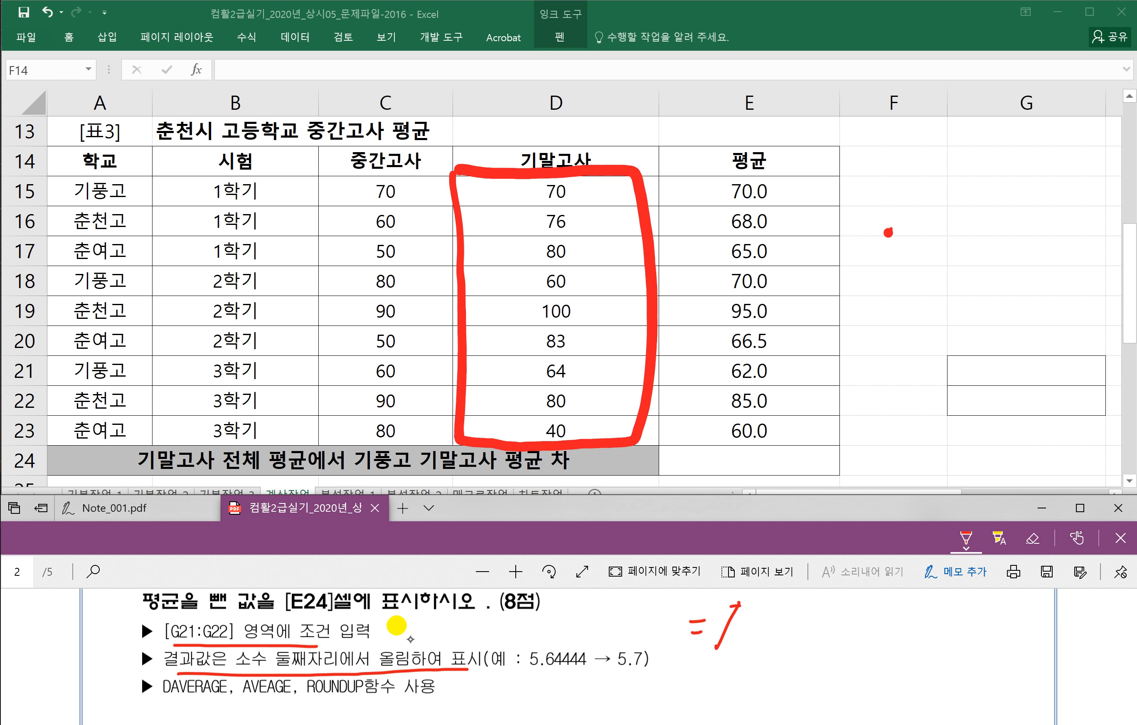
Step: Handwrite the syntax note =Roundup(숫자,k) on the PDF
mouse_move(816, 596)
mouse_down()
mouse_move(812, 635)
mouse_move(831, 632)
mouse_move(831, 667)
mouse_up()
drag(843, 617, 842, 631)
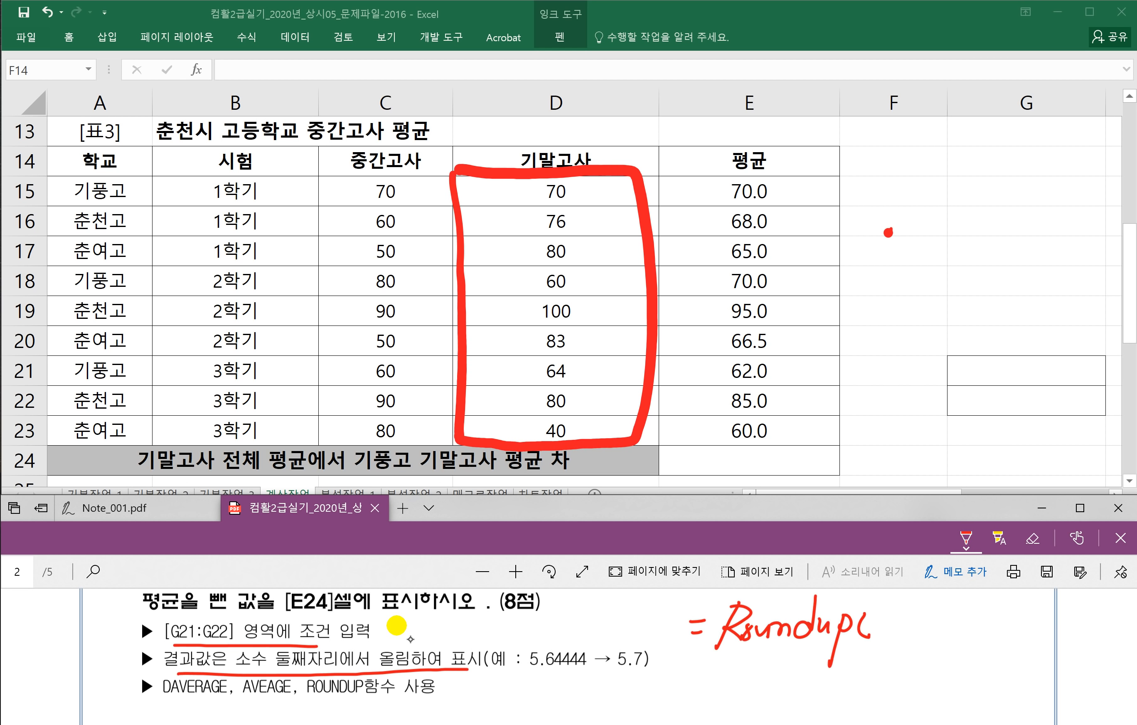
drag(898, 612, 916, 630)
drag(922, 603, 922, 638)
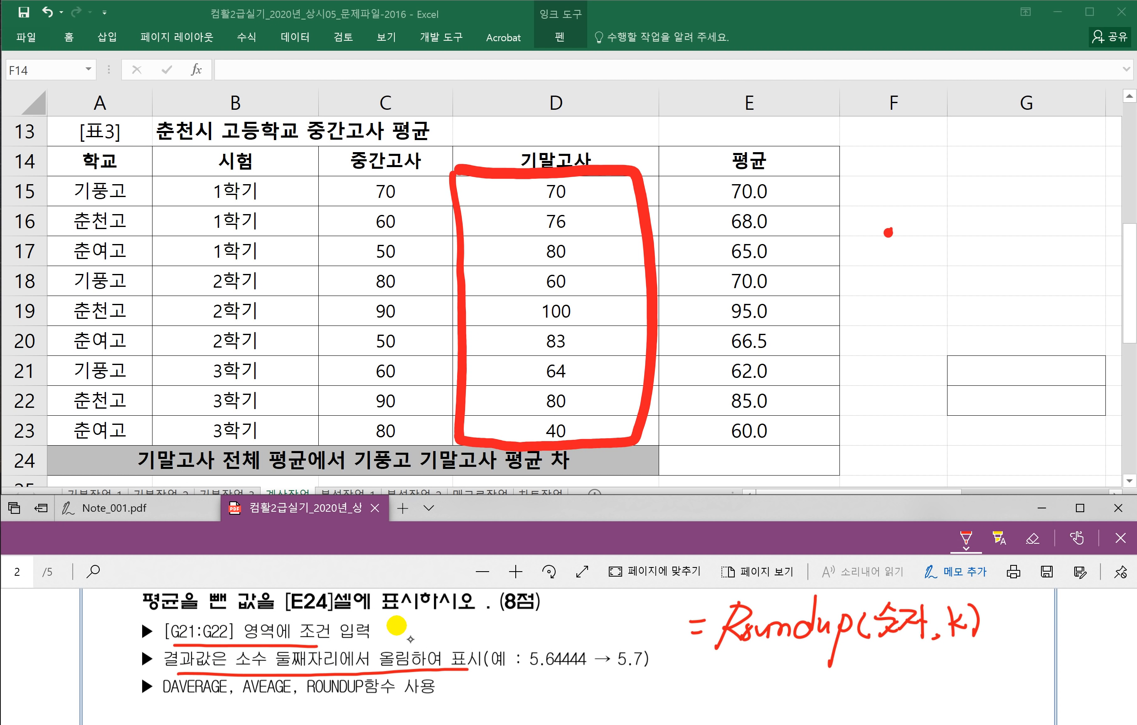
Step: Write the example =Roundup(1728.1728,2) with its result 1728.18 beneath
drag(727, 652, 709, 699)
drag(724, 657, 718, 673)
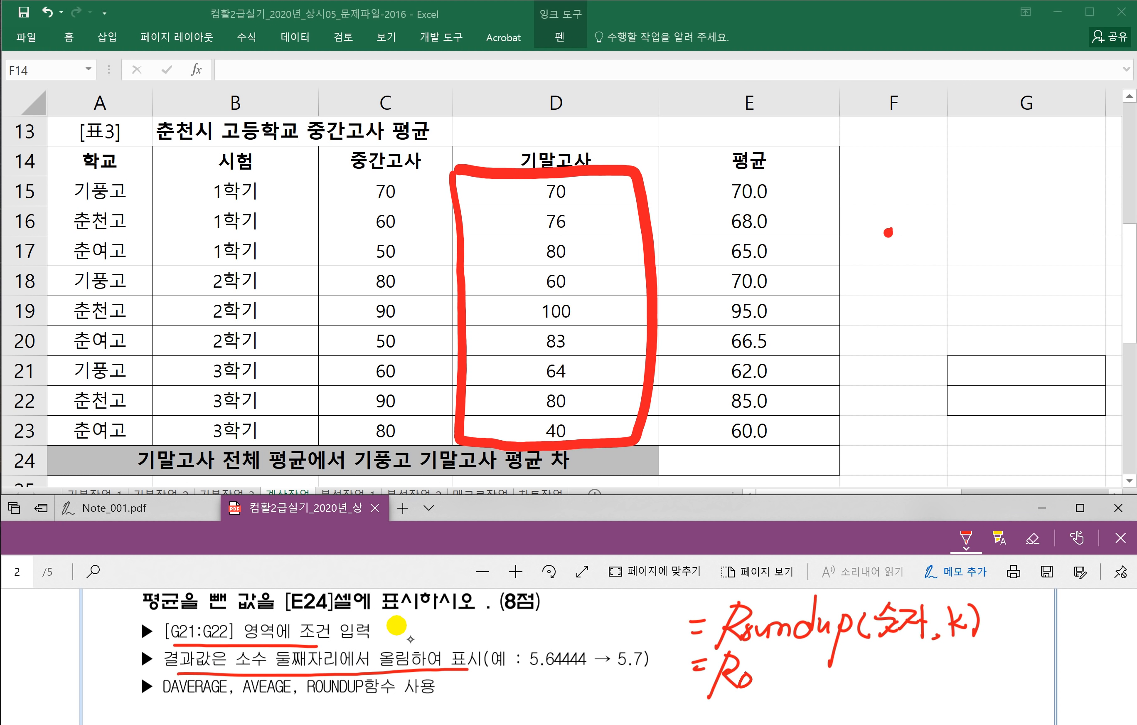
mouse_move(805, 673)
mouse_down()
mouse_move(808, 646)
mouse_move(811, 686)
mouse_move(826, 674)
mouse_up()
drag(835, 659, 831, 706)
drag(834, 665, 836, 678)
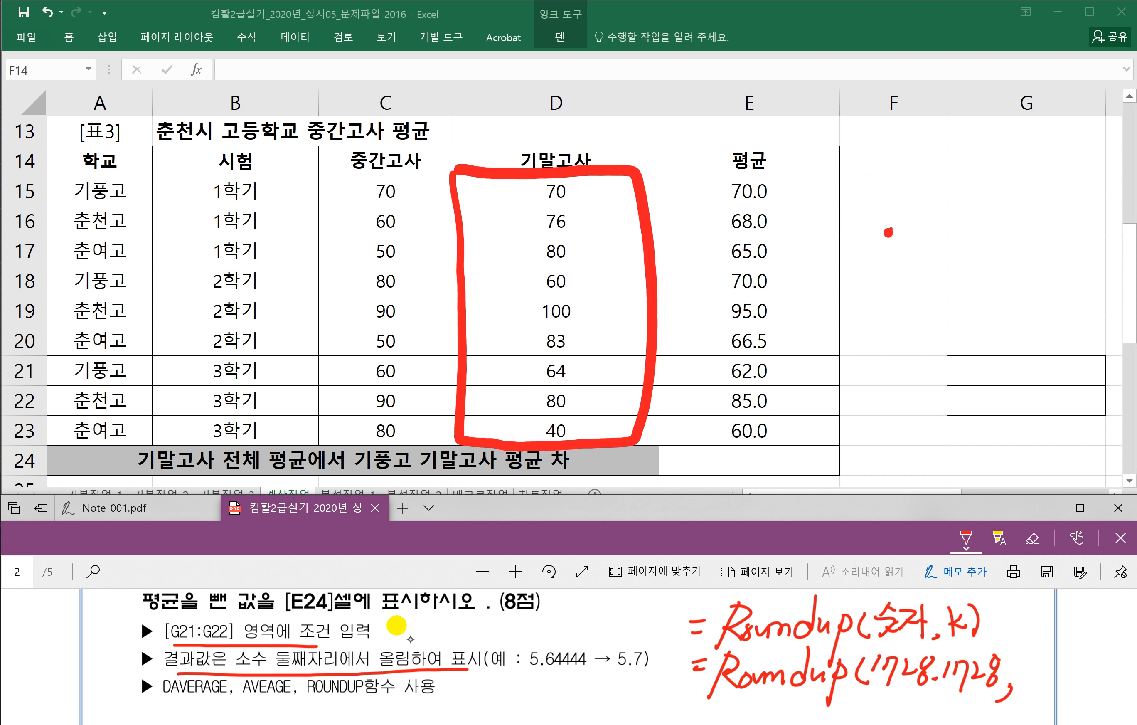
drag(1023, 671, 1047, 690)
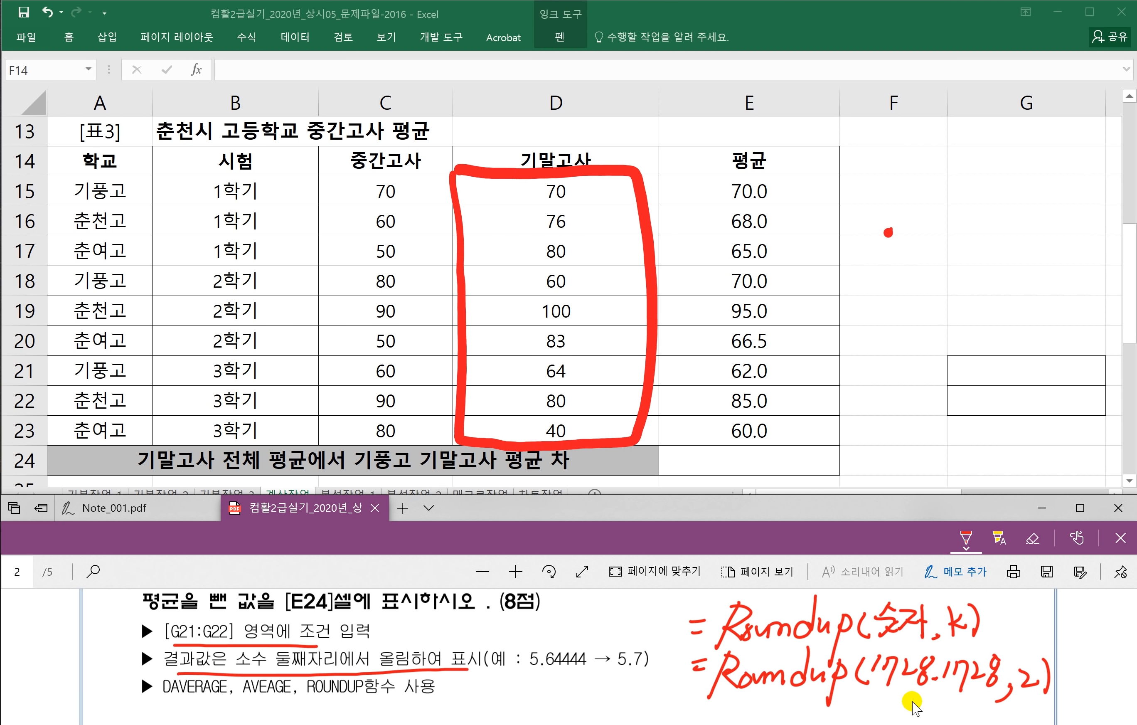
scroll(920, 702, down, 1)
drag(880, 657, 876, 672)
mouse_move(885, 659)
mouse_down()
mouse_move(892, 686)
mouse_move(917, 675)
mouse_up()
mouse_move(931, 659)
mouse_down()
mouse_move(921, 681)
mouse_move(937, 683)
mouse_up()
mouse_move(957, 661)
mouse_down()
mouse_move(951, 679)
mouse_move(967, 688)
mouse_up()
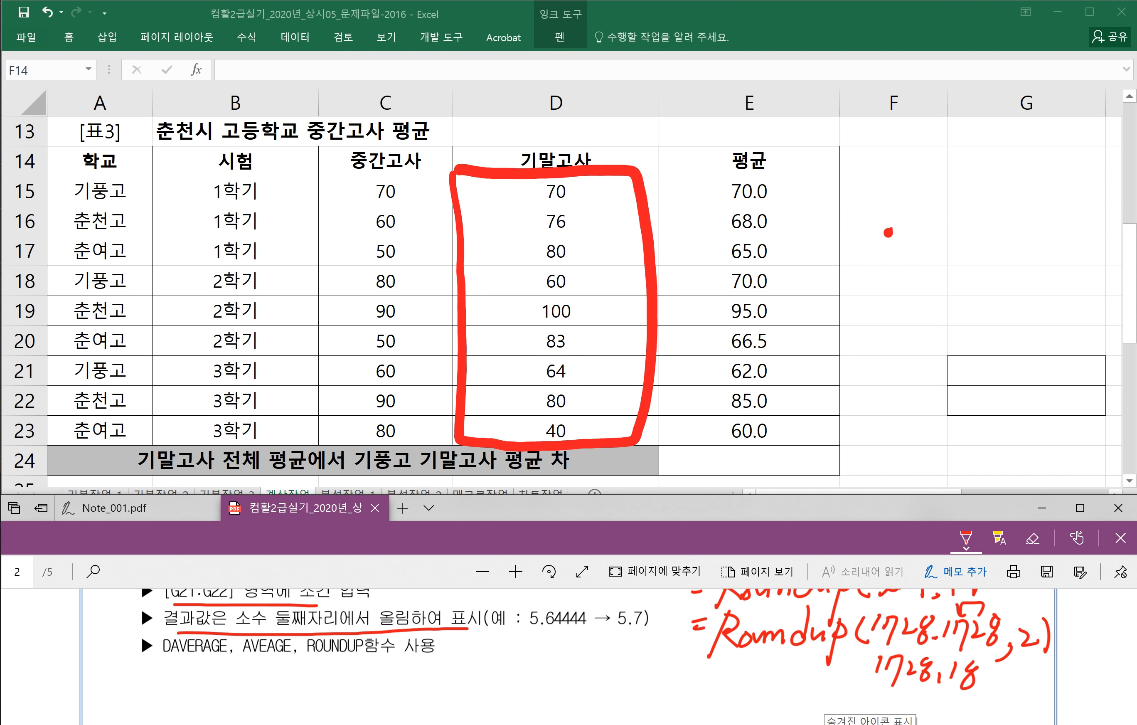
Step: Change the example's digits argument to 3 and write the result 1728.173
drag(877, 668, 973, 674)
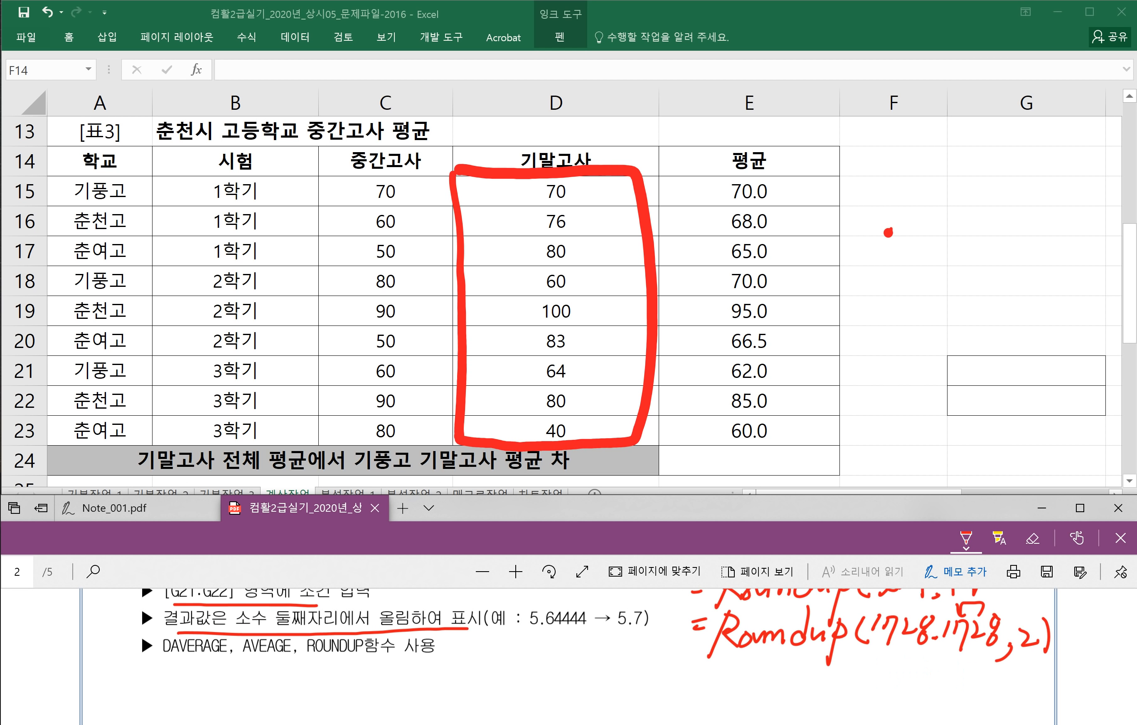
drag(1024, 632, 1033, 643)
mouse_move(883, 659)
mouse_down()
mouse_move(891, 684)
mouse_move(952, 678)
mouse_up()
click(939, 680)
drag(969, 663, 964, 692)
drag(979, 657, 980, 671)
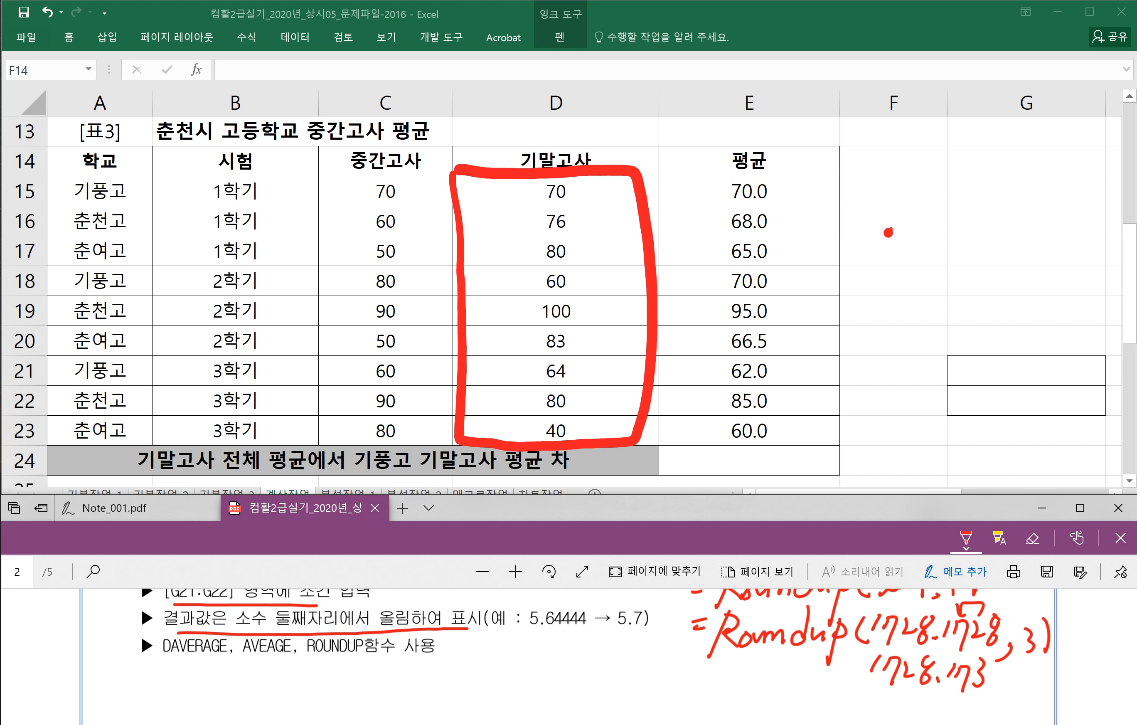
Step: Change the digits argument to 0 and write the result 1729
drag(898, 670, 958, 672)
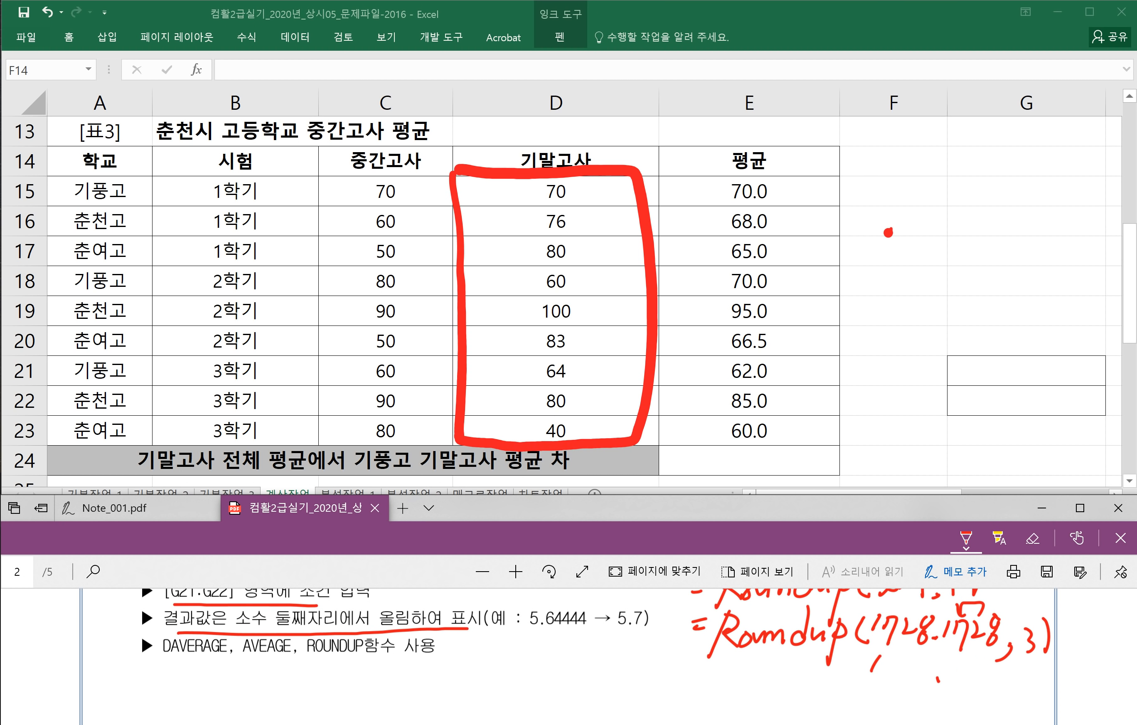
click(1030, 639)
drag(1026, 625, 1028, 638)
drag(889, 662, 874, 686)
drag(899, 665, 941, 697)
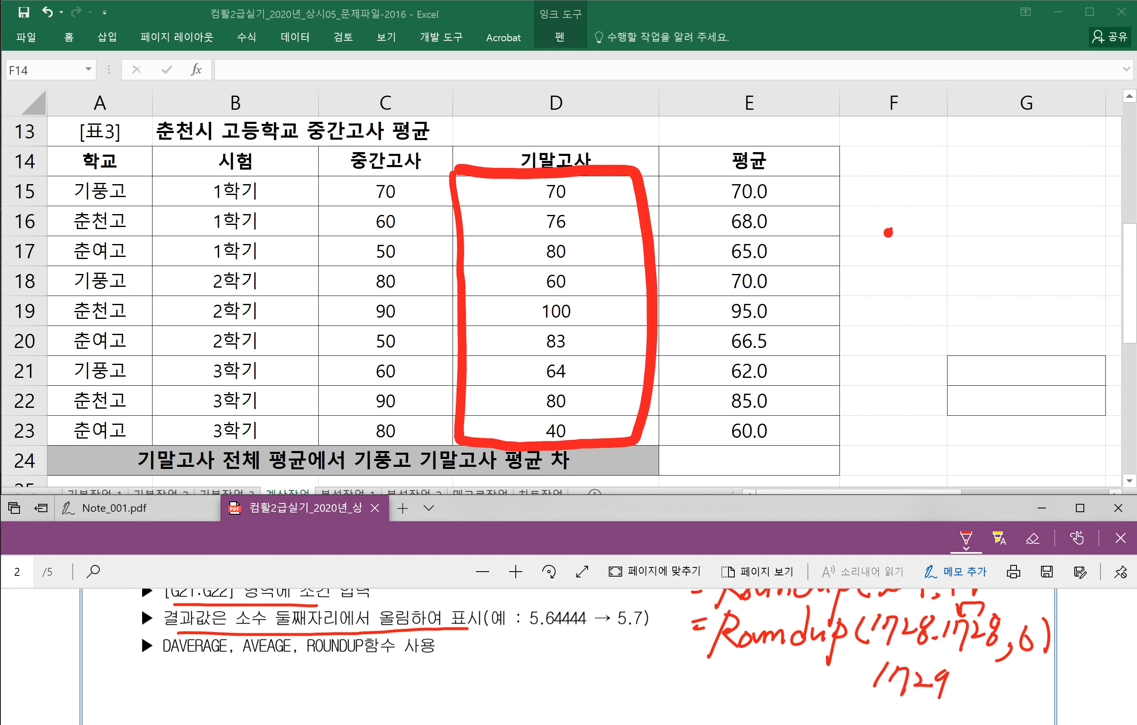
Step: Change the digits to -1 with result 1730, and note -2 gives 1800
click(1026, 642)
mouse_move(946, 678)
mouse_down()
mouse_move(880, 678)
mouse_move(917, 687)
mouse_up()
drag(927, 664, 926, 689)
mouse_move(953, 668)
mouse_down()
mouse_move(1034, 674)
mouse_move(1019, 700)
mouse_up()
drag(1022, 696, 1040, 709)
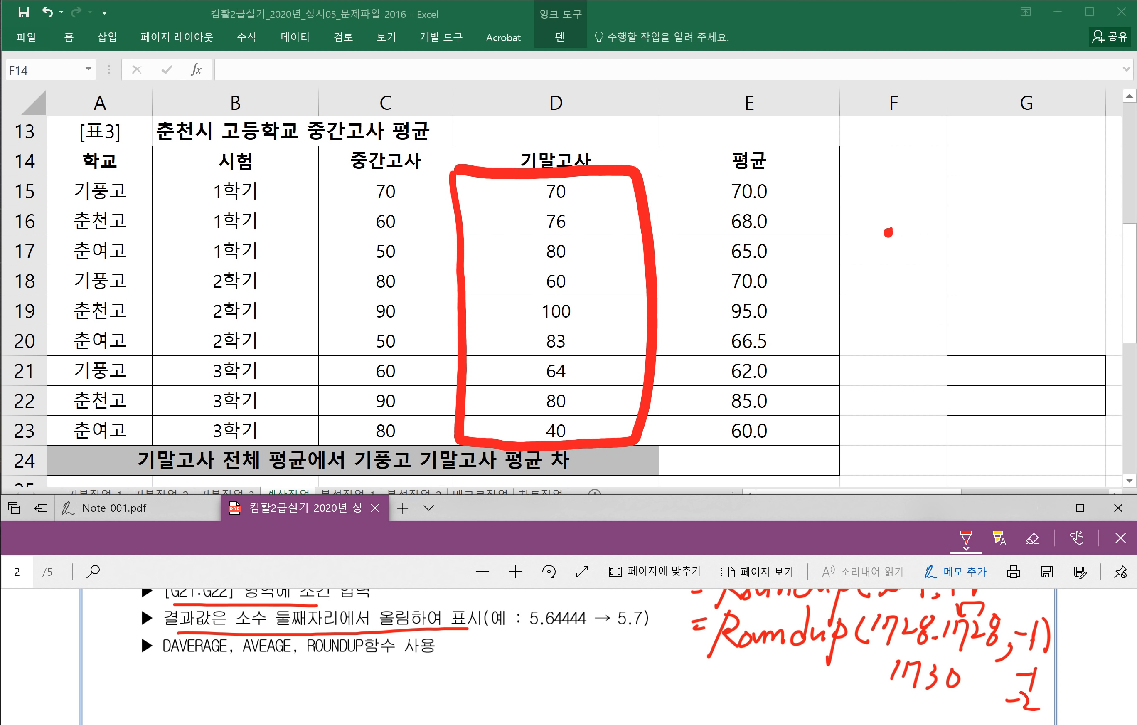
scroll(929, 688, down, 1)
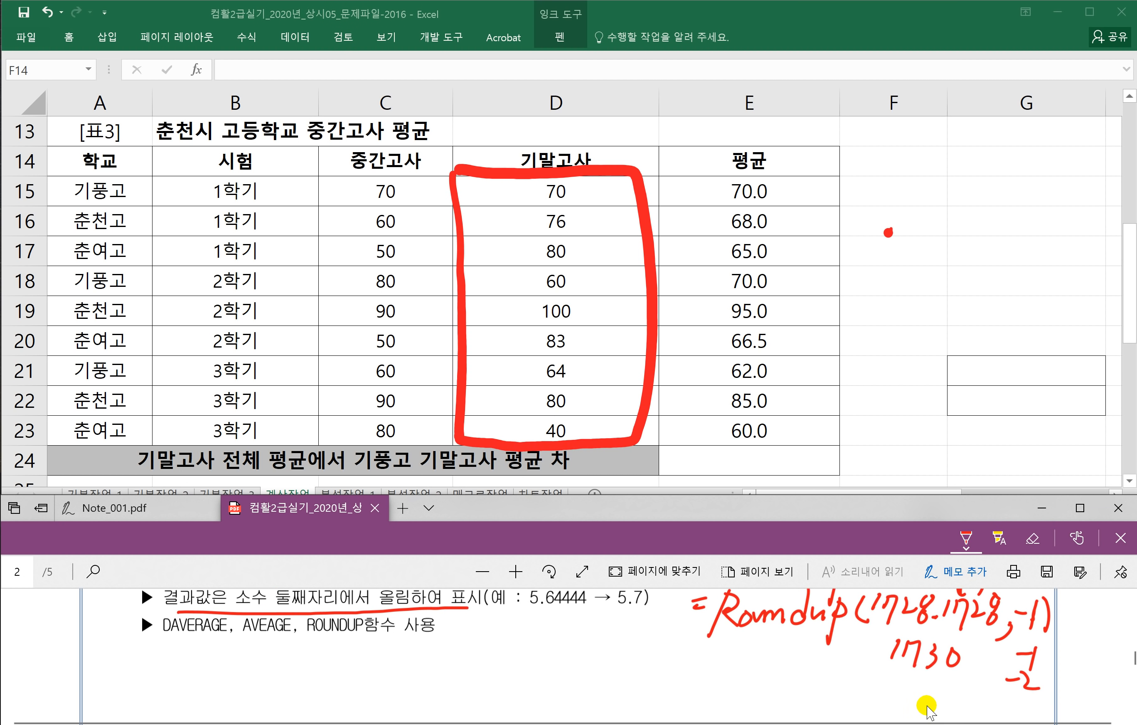
drag(911, 672, 903, 693)
drag(930, 675, 924, 700)
drag(942, 676, 956, 683)
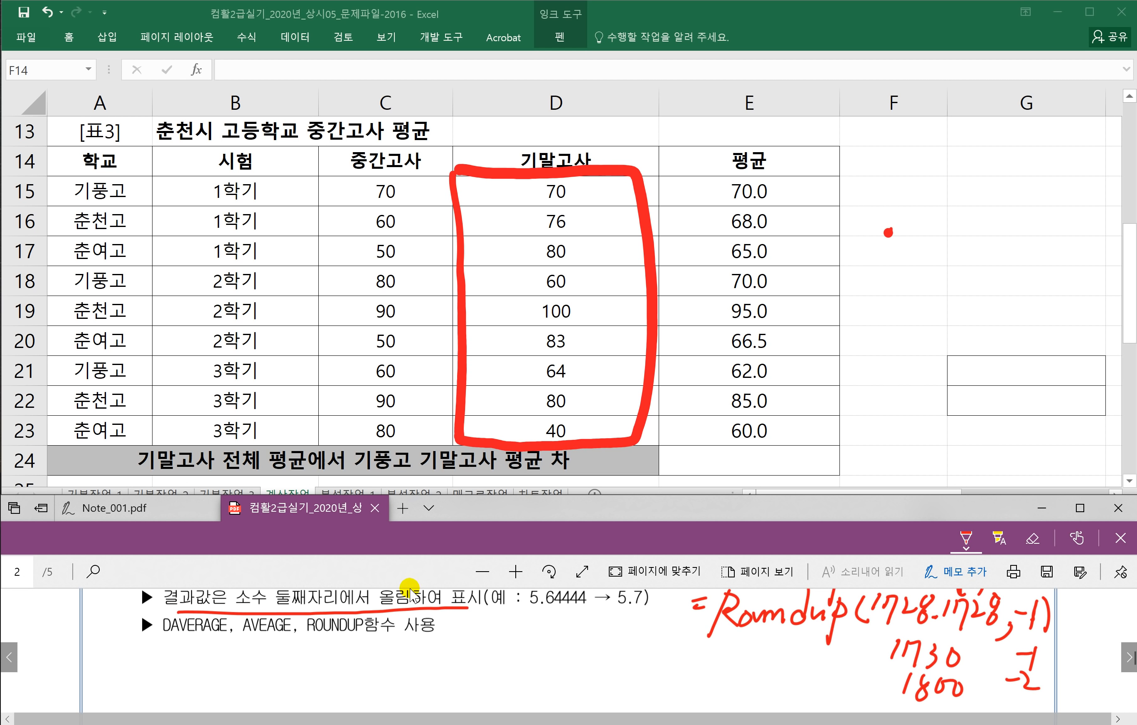
scroll(447, 647, up, 1)
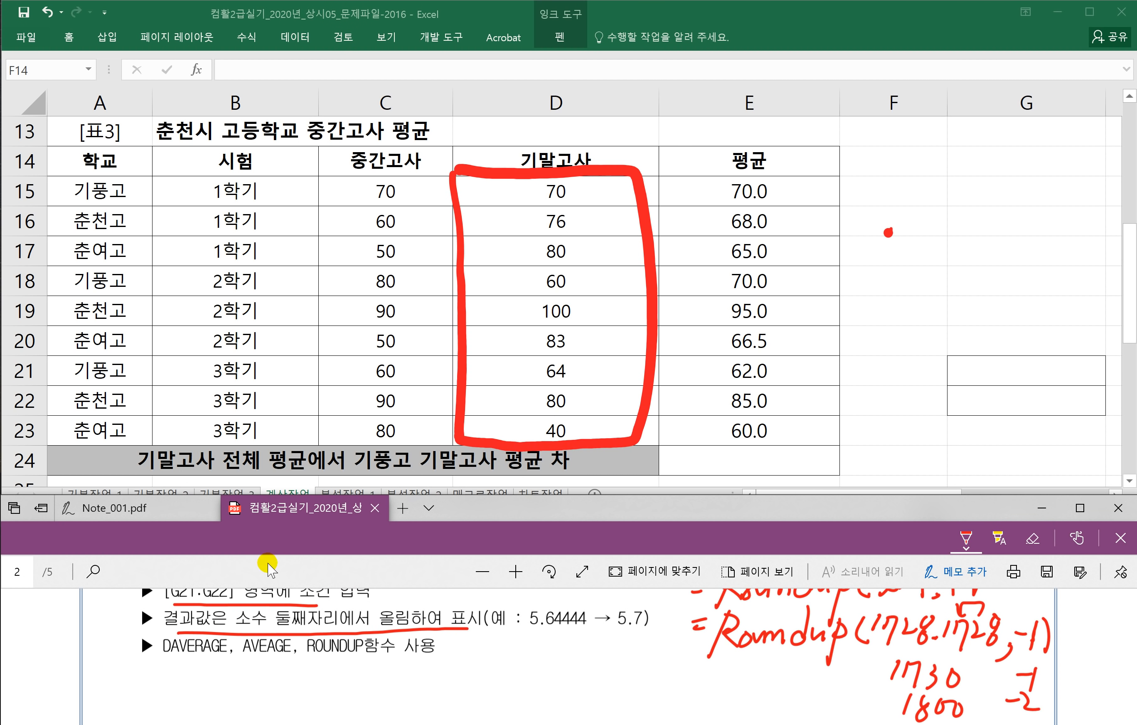
Step: Handwrite the start of the note, =데이터베이스함수, below the DAVERAGE line
scroll(292, 669, up, 3)
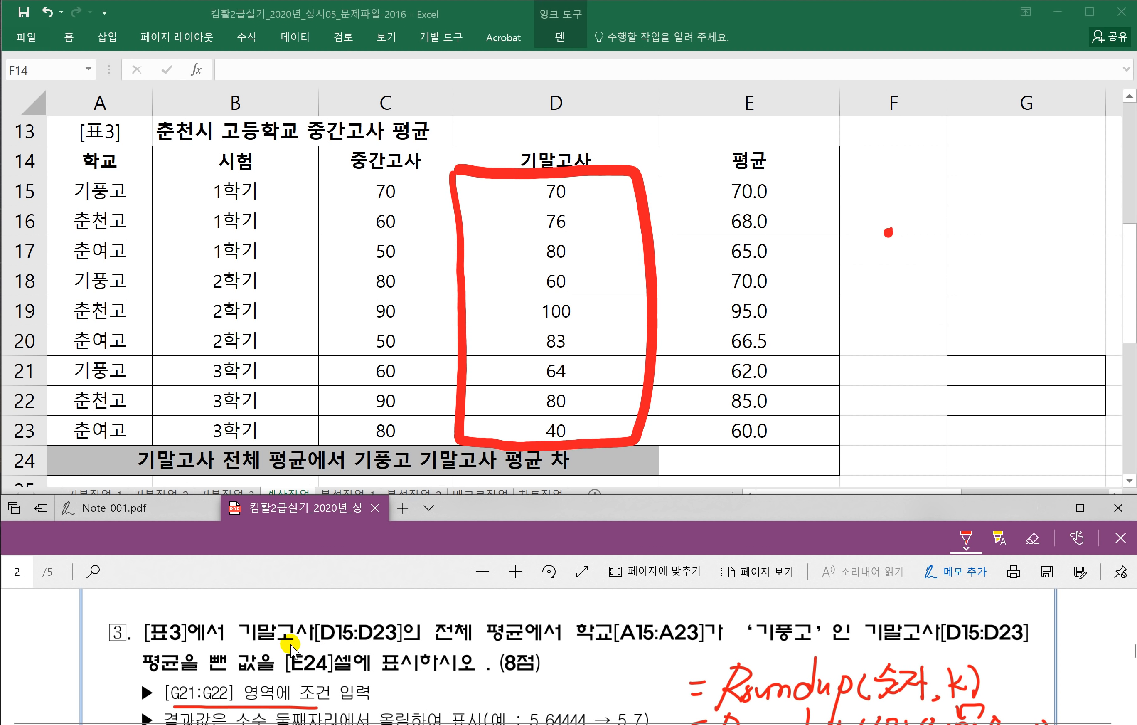
scroll(364, 649, down, 2)
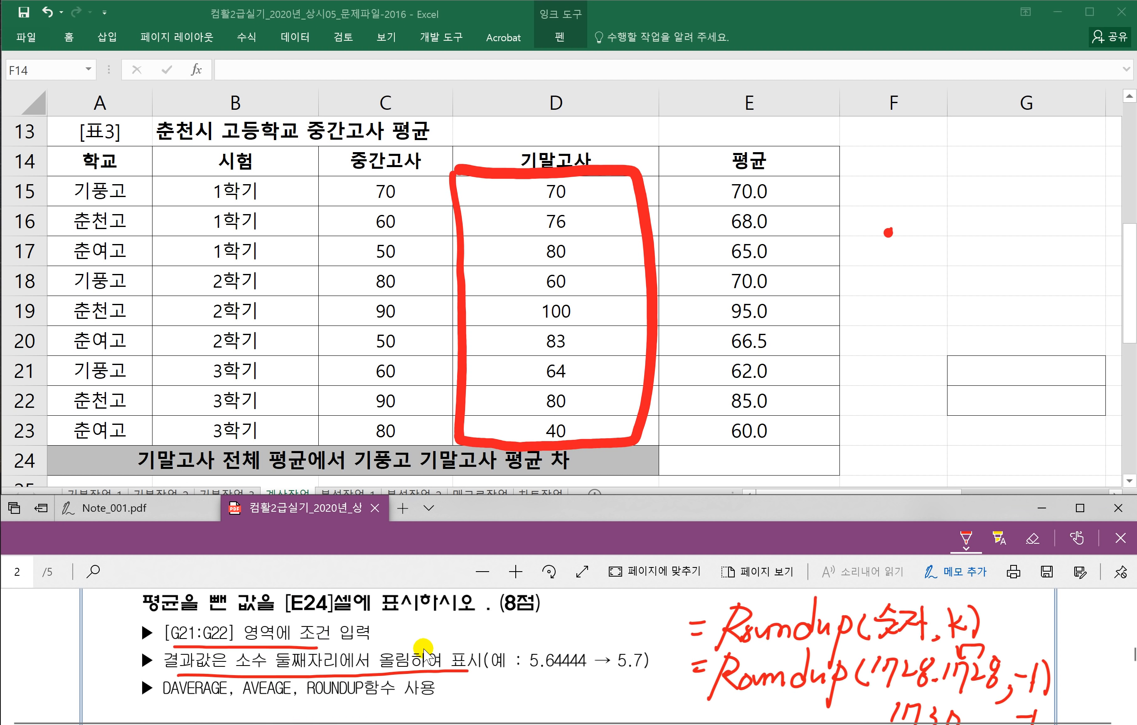
scroll(425, 650, down, 4)
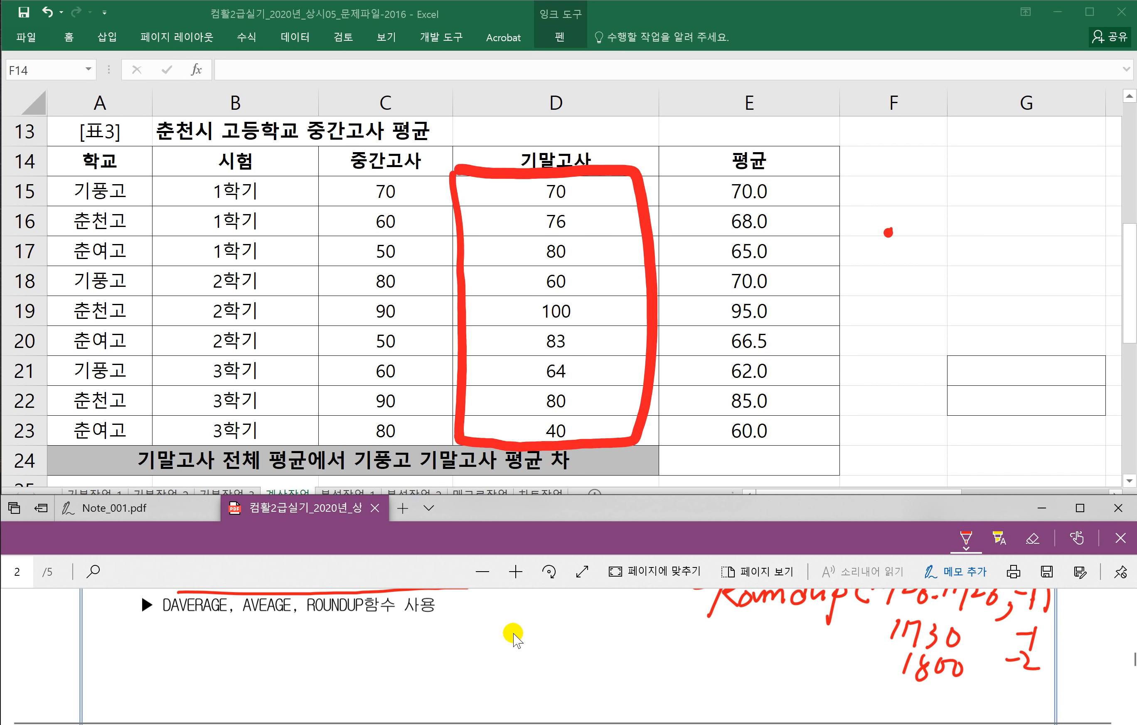
drag(110, 637, 125, 636)
mouse_move(109, 644)
mouse_down()
mouse_move(143, 652)
mouse_move(162, 636)
mouse_up()
mouse_move(167, 622)
mouse_down()
mouse_move(169, 651)
mouse_move(180, 629)
mouse_move(187, 651)
mouse_up()
drag(195, 629, 210, 625)
mouse_move(195, 635)
mouse_down()
mouse_move(209, 632)
mouse_move(209, 650)
mouse_up()
drag(201, 629, 223, 649)
mouse_move(228, 622)
mouse_down()
mouse_move(239, 648)
mouse_move(253, 647)
mouse_up()
drag(265, 623, 267, 630)
mouse_move(278, 621)
mouse_down()
mouse_move(275, 649)
mouse_move(302, 642)
mouse_up()
drag(284, 650, 323, 625)
mouse_move(312, 633)
mouse_down()
mouse_move(325, 649)
mouse_move(342, 634)
mouse_move(335, 652)
mouse_up()
mouse_move(353, 616)
mouse_down()
mouse_move(341, 635)
mouse_move(365, 635)
mouse_up()
mouse_move(326, 640)
mouse_down()
mouse_move(375, 632)
mouse_move(386, 647)
mouse_up()
Step: Write the first two arguments, 전체데이터 and 열번호
mouse_move(390, 621)
mouse_down()
mouse_move(415, 619)
mouse_move(393, 639)
mouse_up()
mouse_move(420, 619)
mouse_down()
mouse_move(421, 640)
mouse_move(421, 629)
mouse_up()
mouse_move(410, 640)
mouse_down()
mouse_move(427, 647)
mouse_move(443, 626)
mouse_up()
drag(436, 629, 447, 644)
drag(439, 638, 451, 638)
mouse_move(455, 629)
mouse_down()
mouse_move(457, 654)
mouse_move(486, 652)
mouse_up()
drag(499, 628, 504, 649)
drag(510, 626, 522, 636)
mouse_move(511, 648)
mouse_down()
mouse_move(532, 632)
mouse_move(556, 650)
mouse_move(580, 631)
mouse_move(582, 652)
mouse_move(604, 621)
mouse_move(602, 637)
mouse_up()
drag(604, 637, 612, 635)
drag(613, 629, 612, 653)
drag(619, 624, 620, 628)
drag(616, 634, 626, 638)
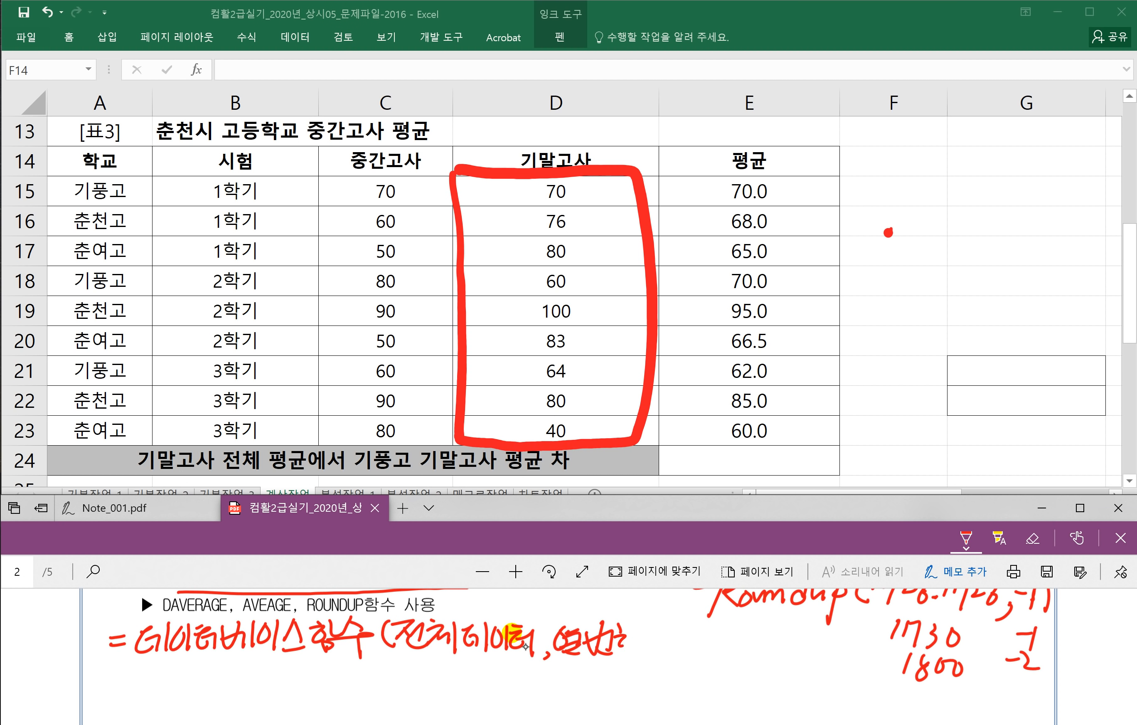
Step: Write 열제목 under 열번호 as an alternative, and add the 조건 argument
mouse_move(547, 664)
mouse_down()
mouse_move(639, 661)
mouse_move(554, 675)
mouse_move(573, 676)
mouse_up()
drag(559, 688, 577, 693)
drag(583, 686, 594, 684)
drag(594, 675, 595, 693)
mouse_move(600, 674)
mouse_down()
mouse_move(601, 696)
mouse_move(623, 687)
mouse_up()
drag(609, 690, 629, 689)
drag(659, 624, 662, 646)
drag(671, 634, 678, 642)
mouse_move(667, 650)
mouse_down()
mouse_move(690, 647)
mouse_move(704, 623)
mouse_up()
mouse_move(703, 624)
mouse_down()
mouse_move(692, 640)
mouse_move(709, 645)
mouse_up()
drag(689, 638, 721, 658)
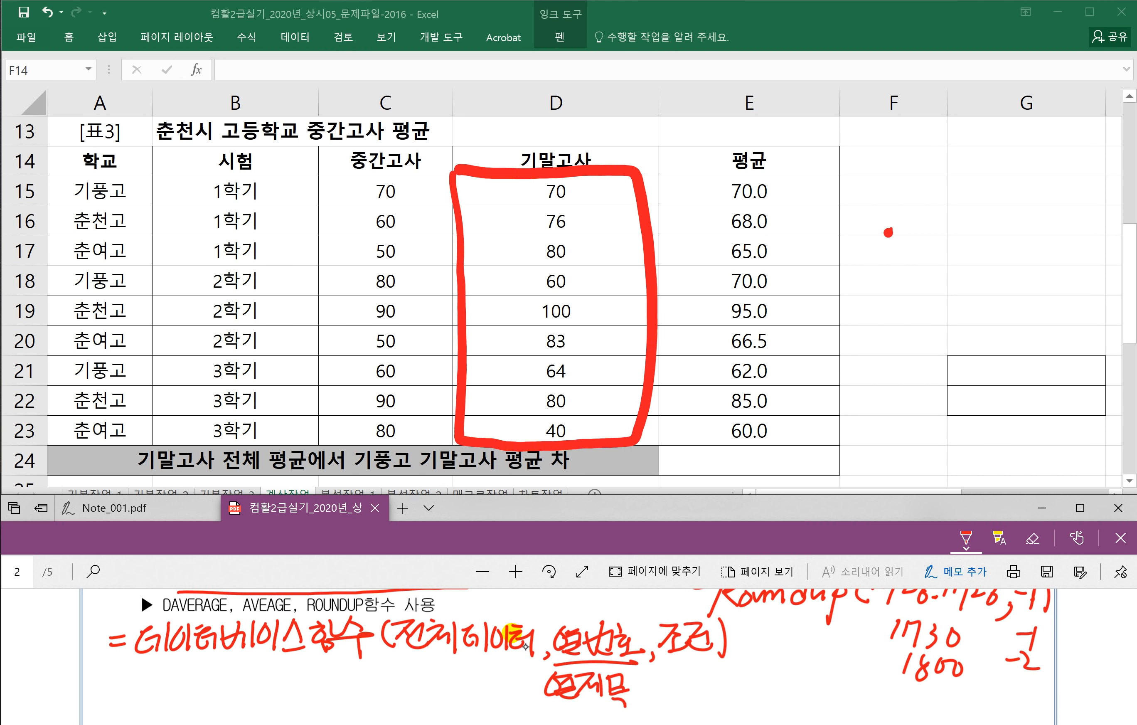
Step: Box 열번호, link it with an arrow, write DSum, and underline the other arguments
drag(548, 618, 548, 664)
mouse_move(551, 617)
mouse_down()
mouse_move(568, 614)
mouse_move(640, 662)
mouse_move(561, 665)
mouse_move(642, 622)
mouse_up()
mouse_move(545, 674)
mouse_down()
mouse_move(326, 706)
mouse_move(326, 655)
mouse_up()
mouse_move(313, 673)
mouse_down()
mouse_move(327, 655)
mouse_move(346, 674)
mouse_up()
drag(150, 667, 370, 649)
mouse_move(223, 671)
mouse_down()
mouse_move(221, 702)
mouse_move(300, 698)
mouse_up()
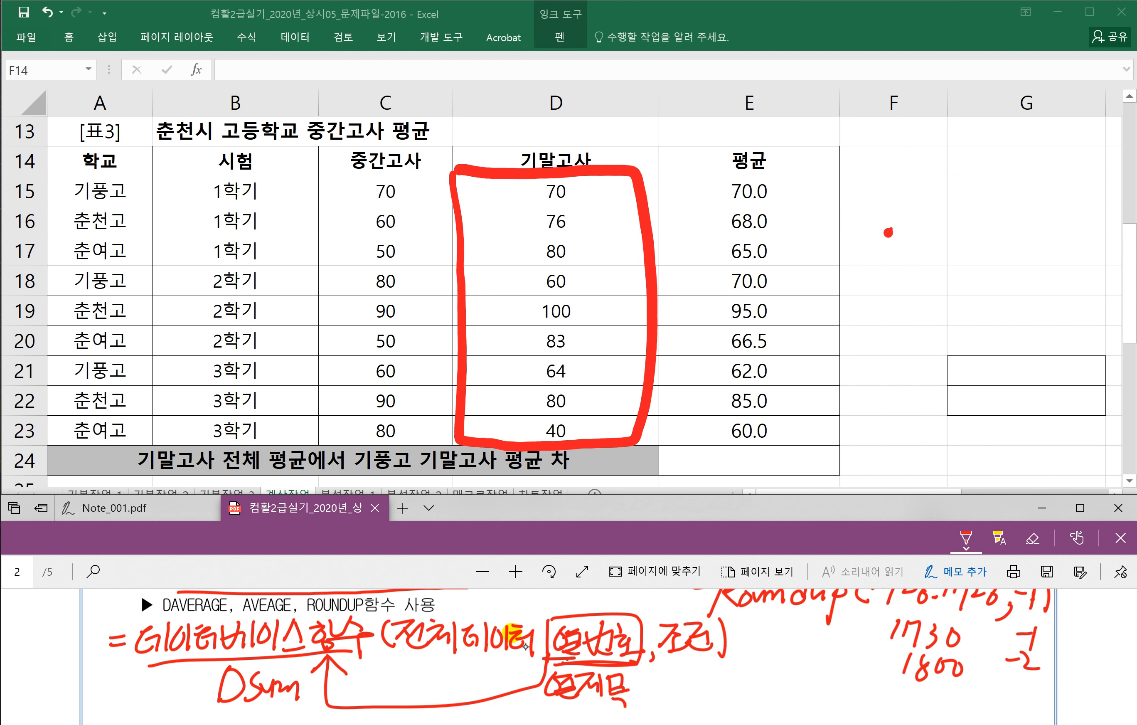
drag(666, 663, 707, 662)
drag(416, 660, 514, 660)
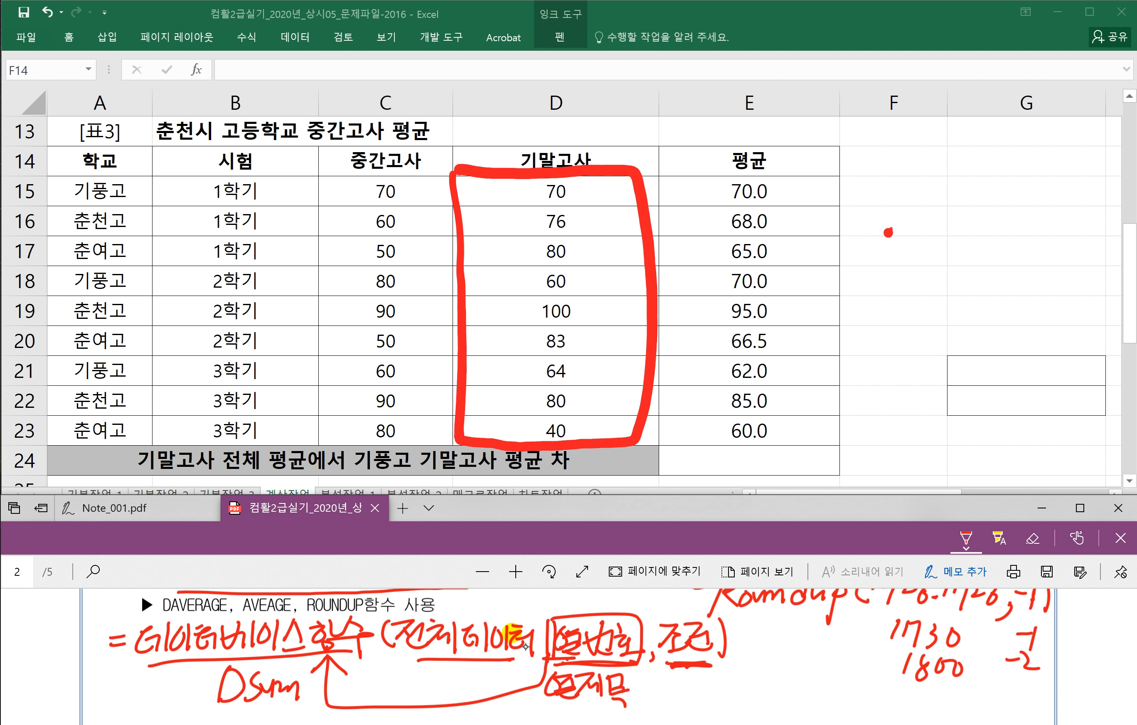
mouse_move(550, 640)
mouse_down()
mouse_move(636, 671)
mouse_move(392, 723)
mouse_move(330, 667)
mouse_move(355, 684)
mouse_move(626, 668)
mouse_up()
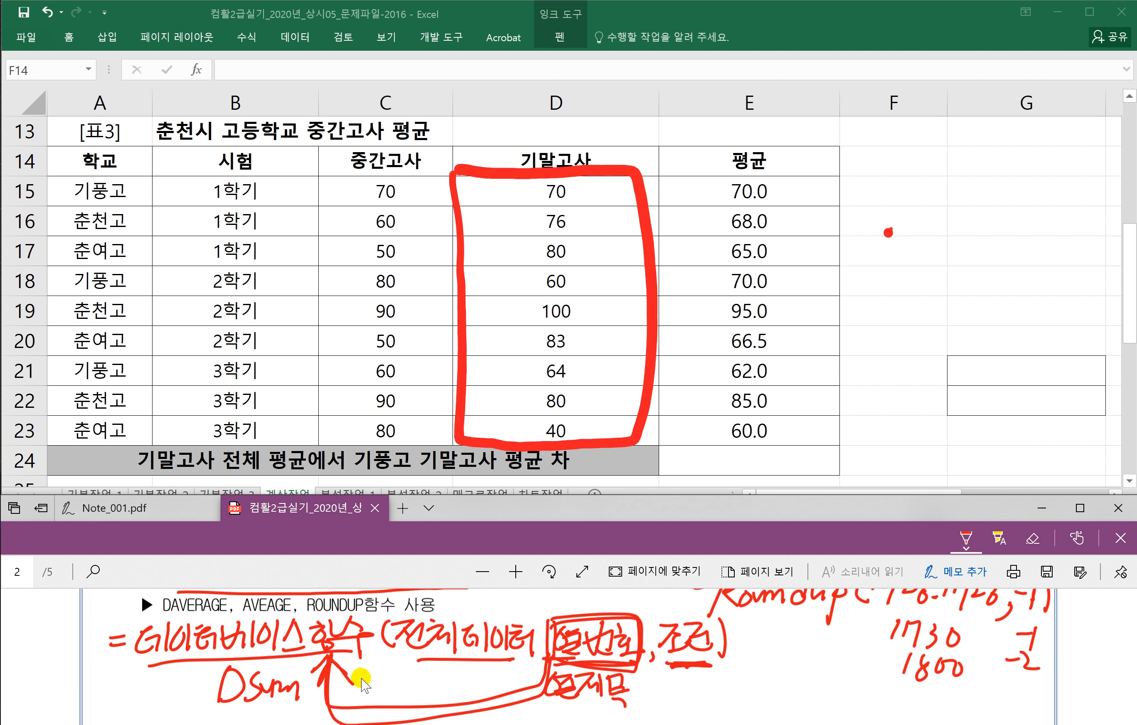
Step: In question 3, box the school = 기풍고 criterion and label it 조건
scroll(351, 683, up, 1)
scroll(348, 676, up, 7)
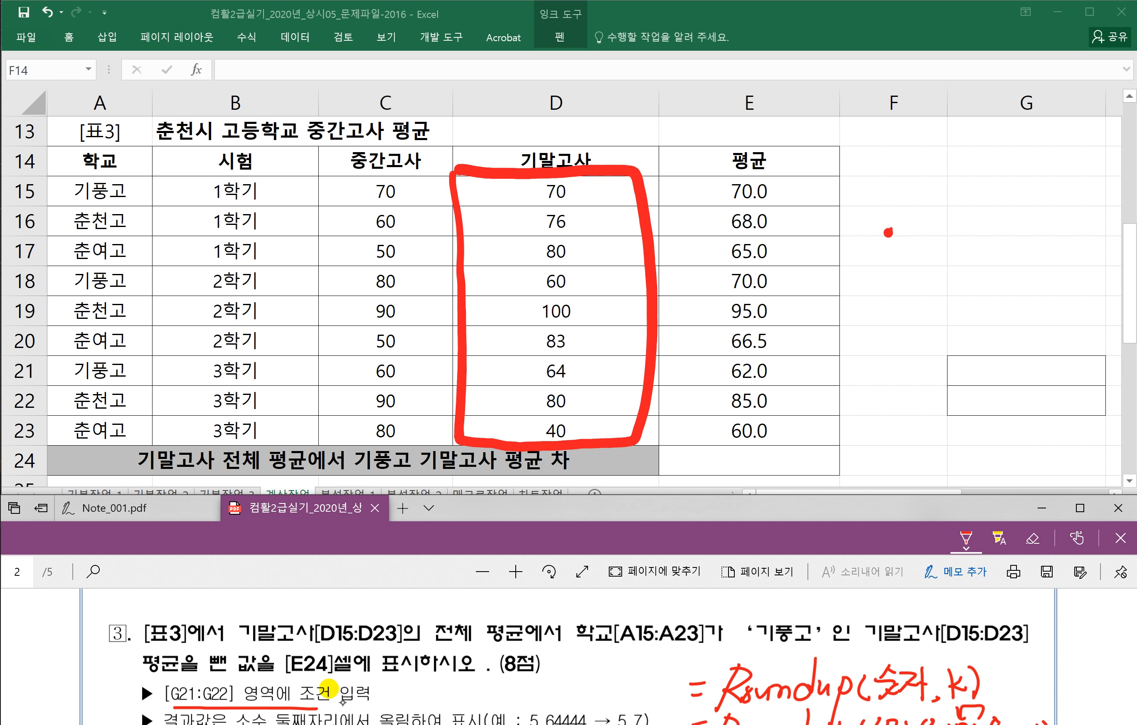
mouse_move(569, 628)
mouse_down()
mouse_move(675, 650)
mouse_move(805, 650)
mouse_move(690, 613)
mouse_move(608, 615)
mouse_up()
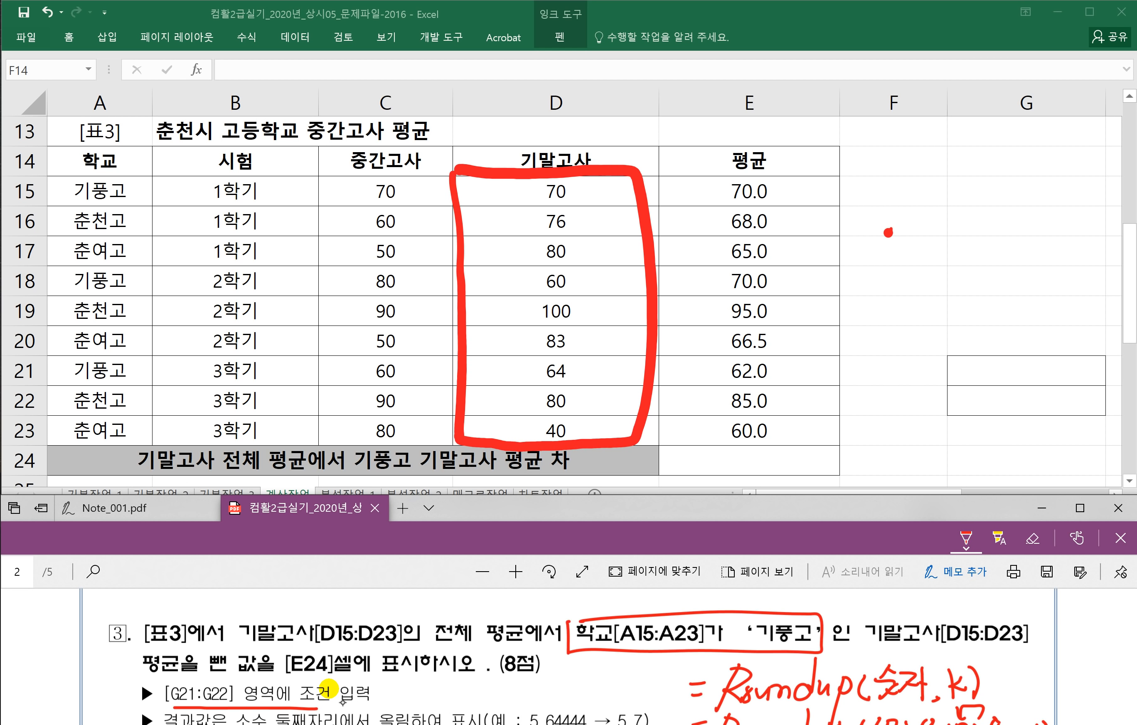
drag(603, 663, 629, 661)
mouse_move(621, 663)
mouse_down()
mouse_move(606, 681)
mouse_move(629, 682)
mouse_up()
drag(617, 679, 616, 688)
drag(605, 690, 645, 682)
mouse_move(658, 661)
mouse_down()
mouse_move(659, 684)
mouse_move(656, 675)
mouse_up()
drag(659, 688, 665, 701)
Step: Circle [표3] in the question text and label it 전체데이터
drag(166, 655, 181, 644)
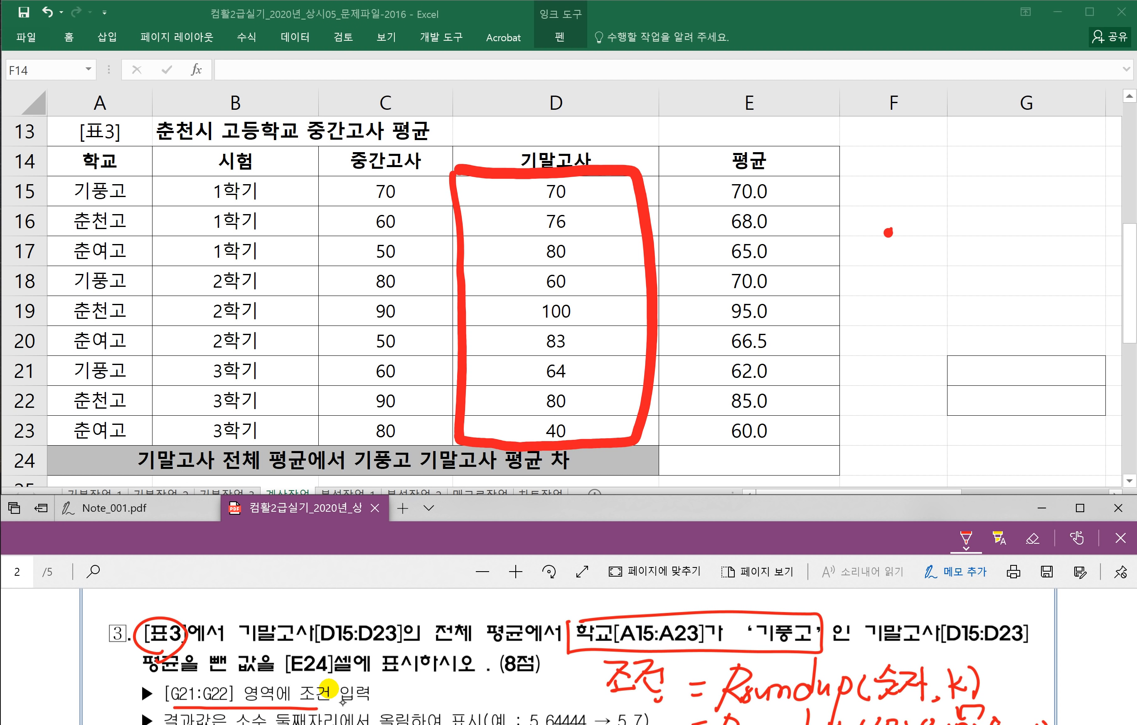
drag(192, 601, 180, 618)
drag(188, 609, 197, 616)
drag(205, 597, 213, 623)
drag(214, 603, 236, 621)
mouse_move(234, 609)
mouse_down()
mouse_move(251, 600)
mouse_move(261, 622)
mouse_up()
drag(269, 603, 273, 622)
mouse_move(279, 606)
mouse_down()
mouse_move(290, 599)
mouse_move(290, 619)
mouse_up()
drag(282, 612, 293, 607)
drag(296, 602, 296, 628)
click(302, 617)
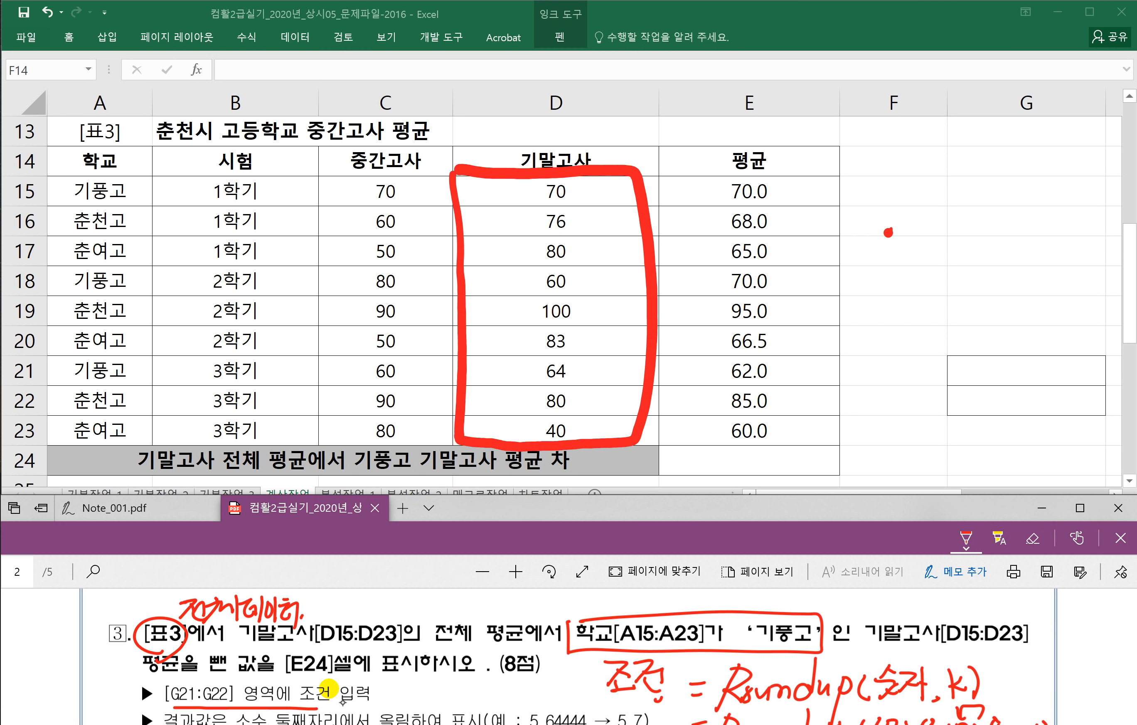
Step: Box 기말고사 and draw an arrow labelling it as the 열번호 argument
mouse_move(863, 619)
mouse_down()
mouse_move(917, 616)
mouse_move(940, 651)
mouse_move(868, 651)
mouse_up()
click(997, 606)
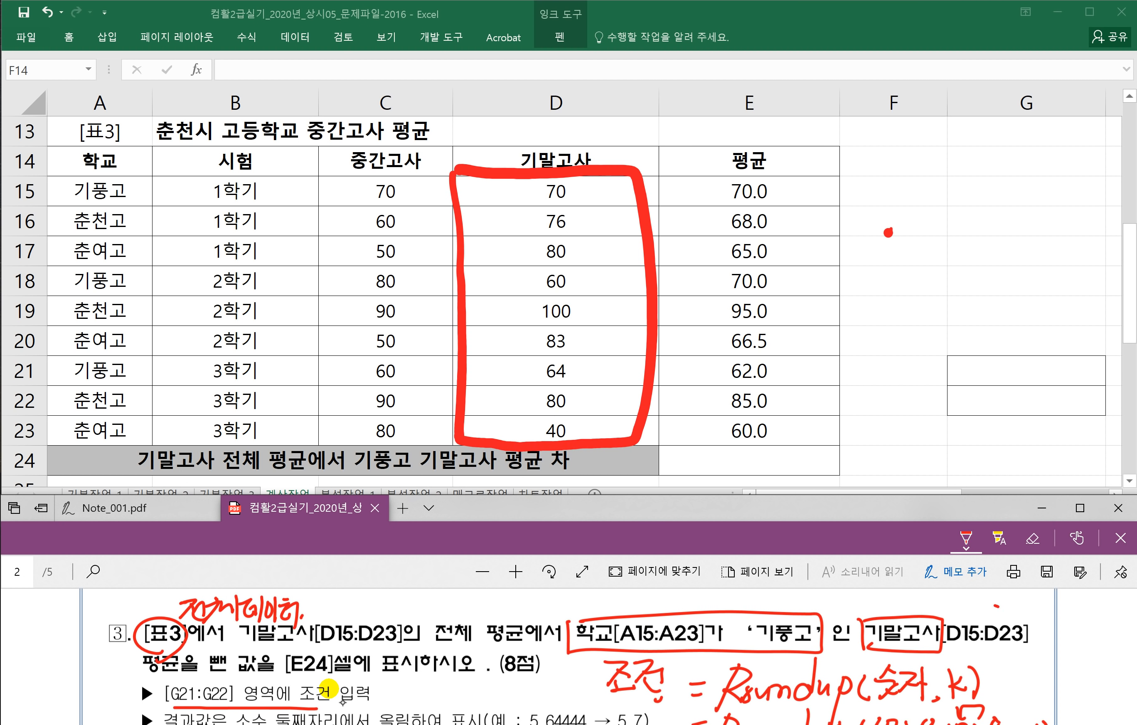
drag(940, 617, 1003, 610)
mouse_move(994, 606)
mouse_down()
mouse_move(997, 621)
mouse_move(1042, 601)
mouse_move(1045, 622)
mouse_move(1108, 618)
mouse_up()
drag(1031, 633, 1095, 634)
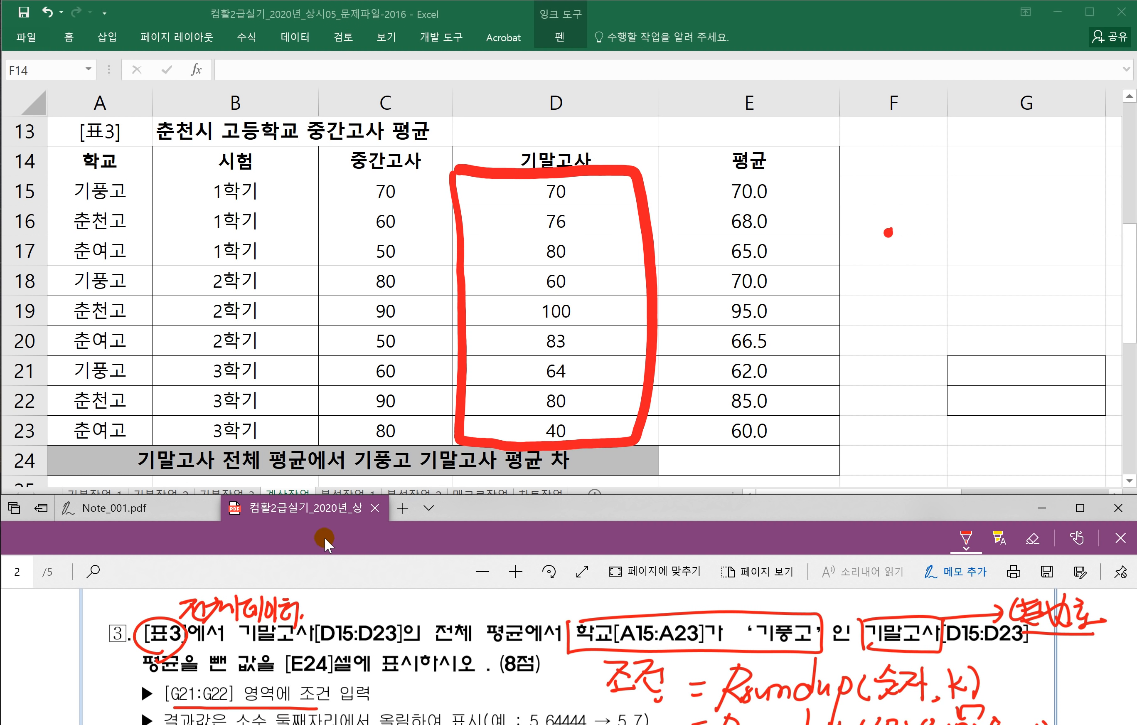
Step: Enter the criteria heading 학교 in G21 and the value 기풍고 in G22
click(983, 382)
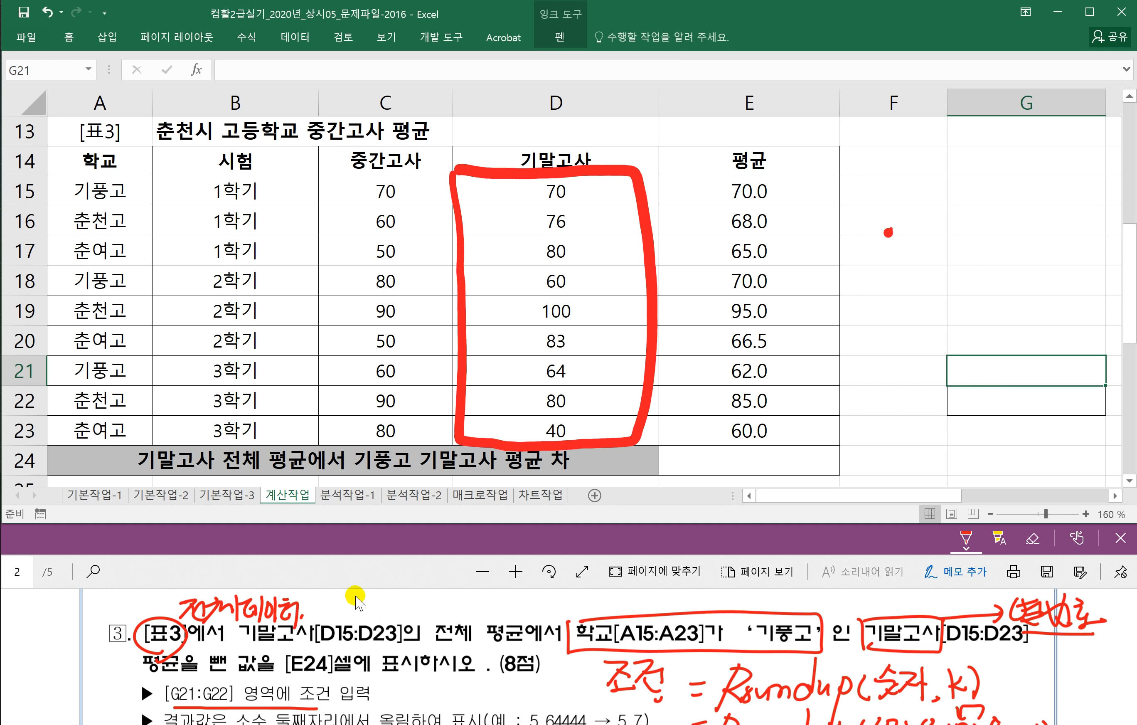
click(316, 582)
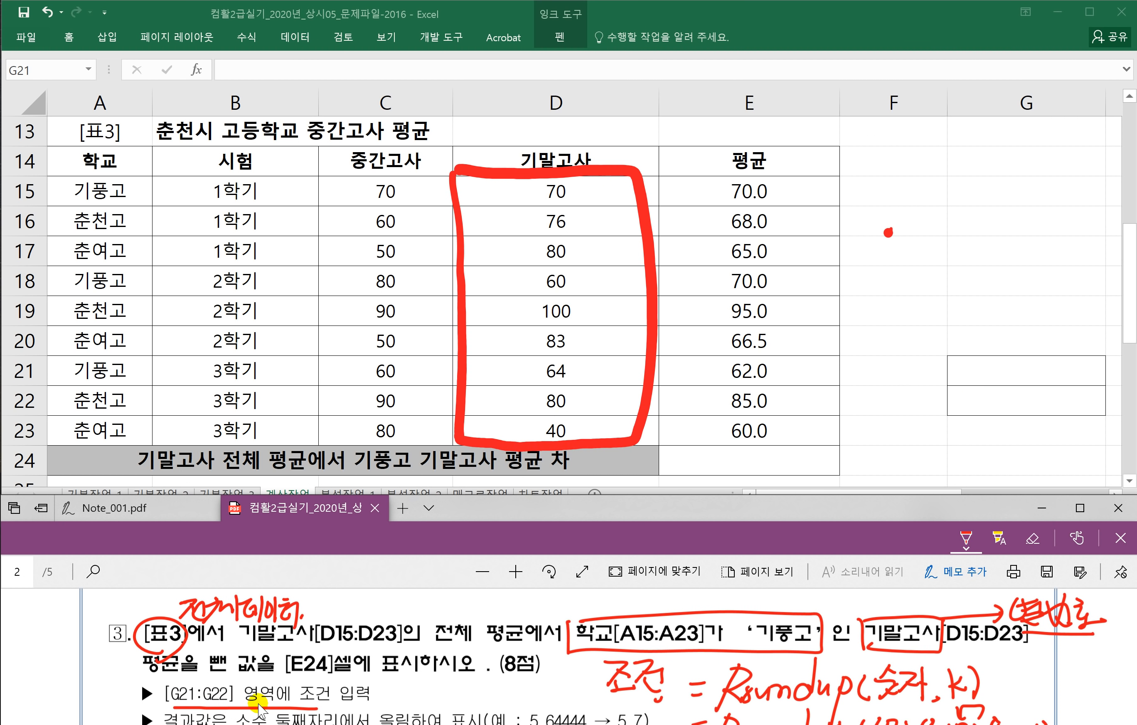
click(1013, 379)
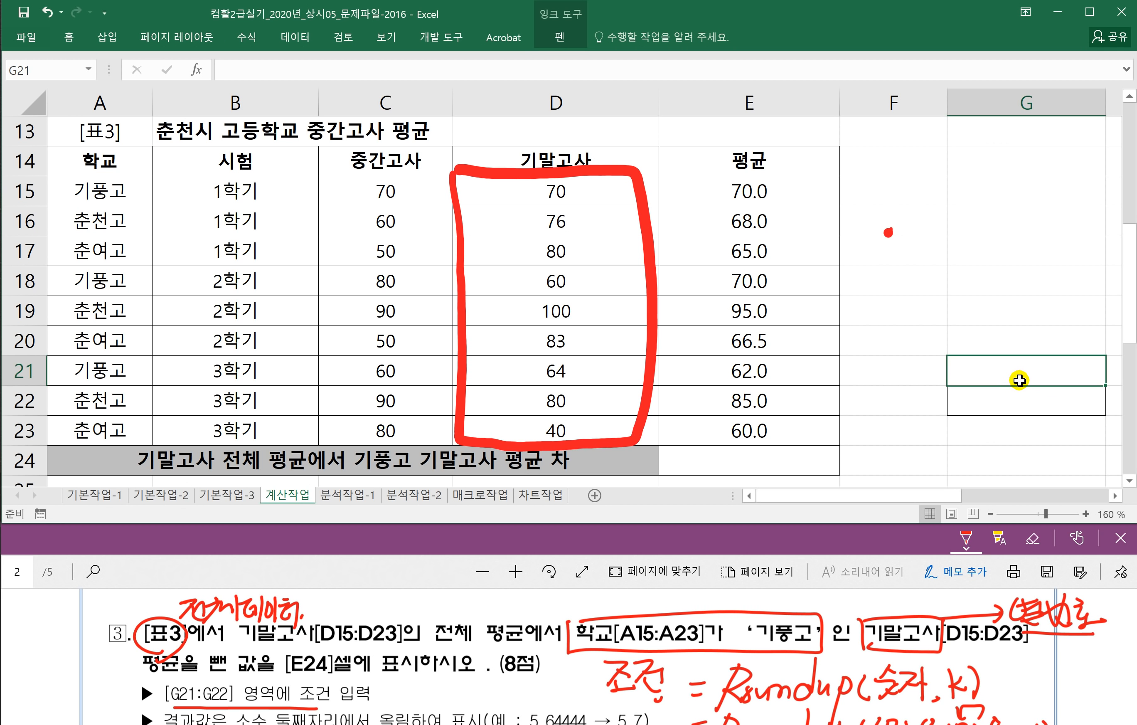
text(학교)
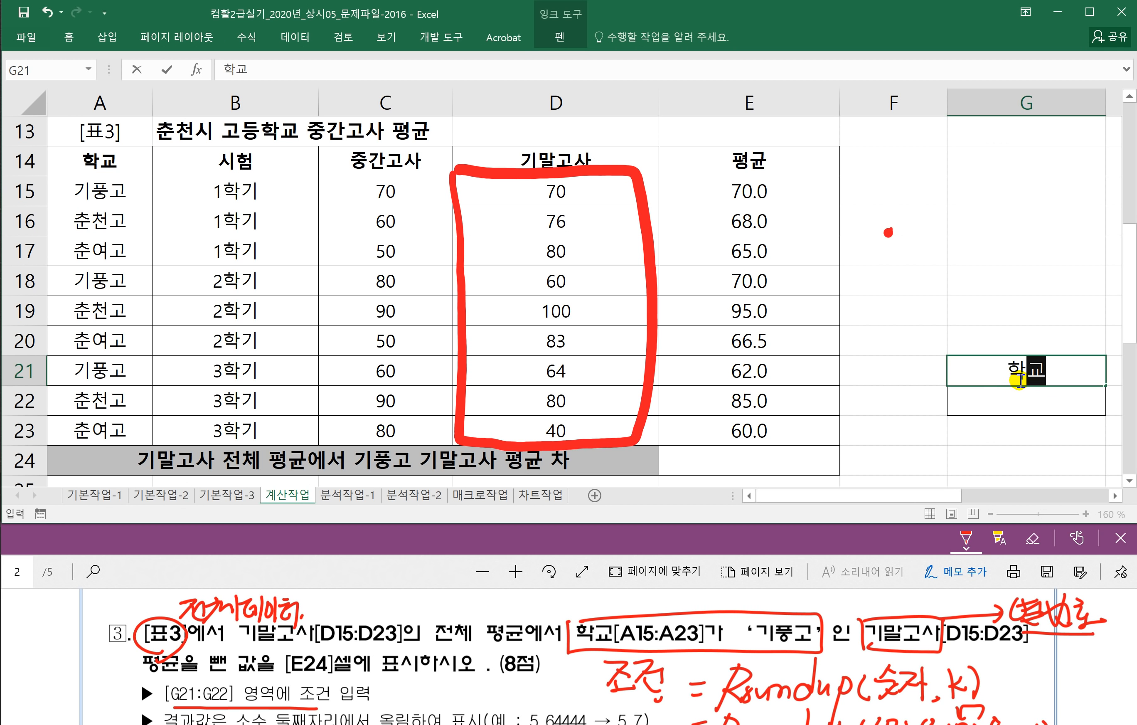
key(Return)
text(기풍고)
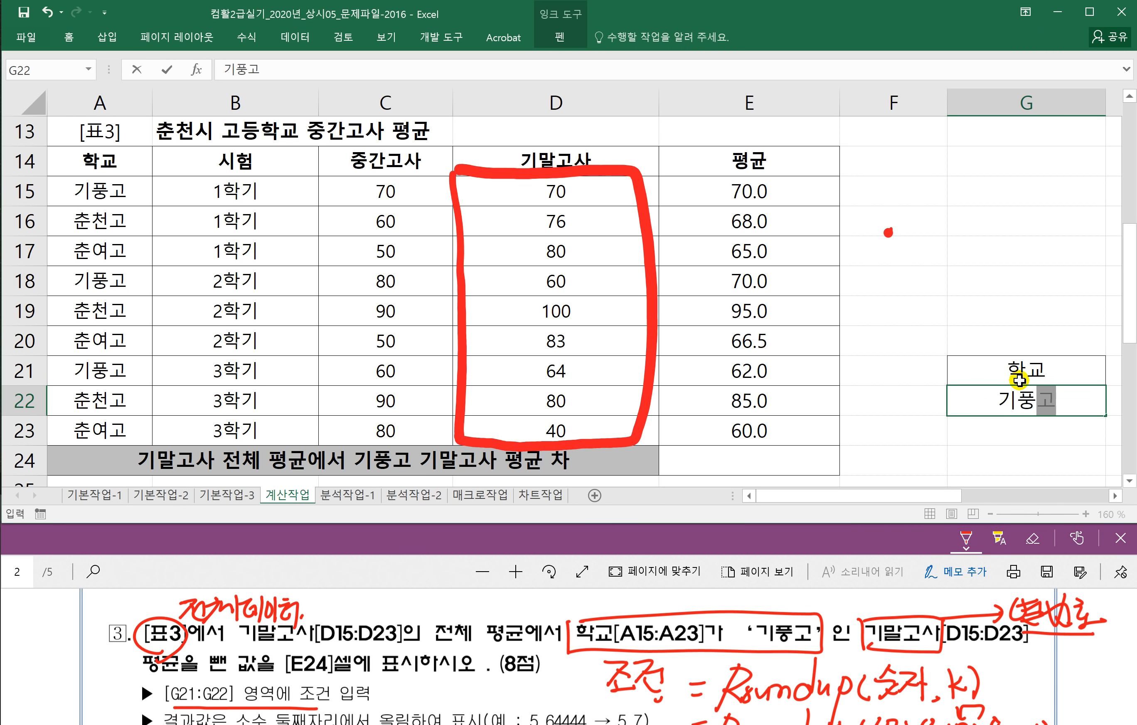
key(Return)
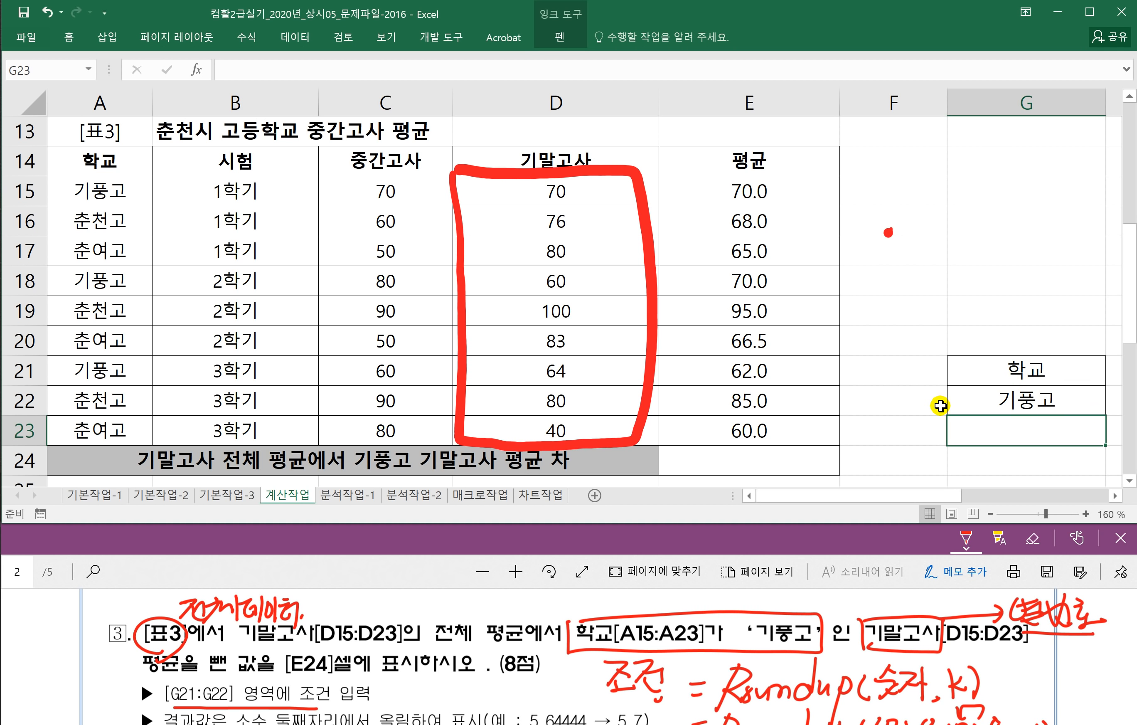
Step: Bring the task PDF forward to reread question 3
click(878, 405)
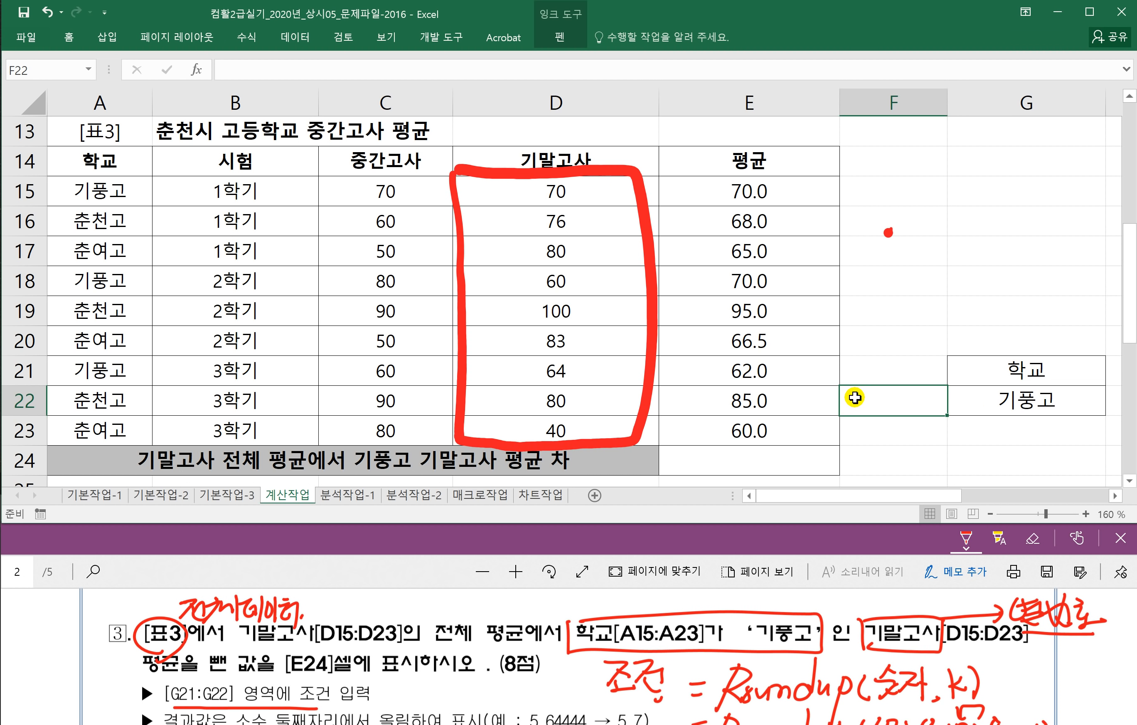
click(448, 540)
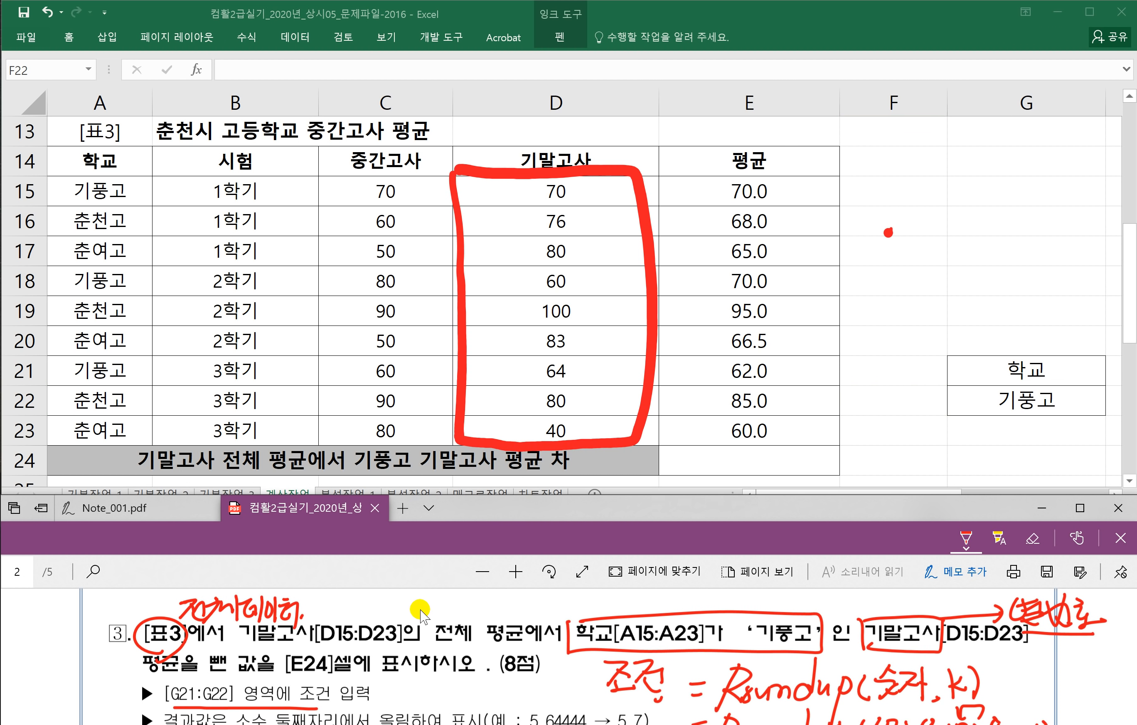
scroll(441, 632, down, 2)
scroll(444, 636, up, 1)
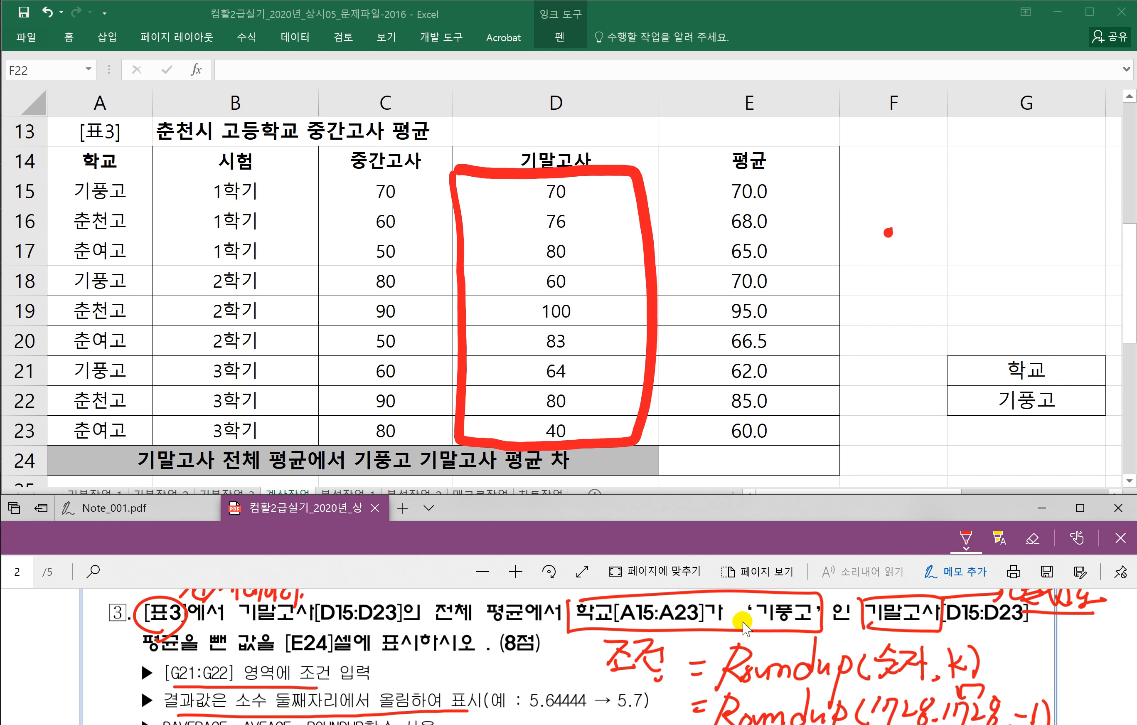
Step: Start E24's formula with =AVERAGE(D15:D23) for the overall 기말고사 average
click(746, 459)
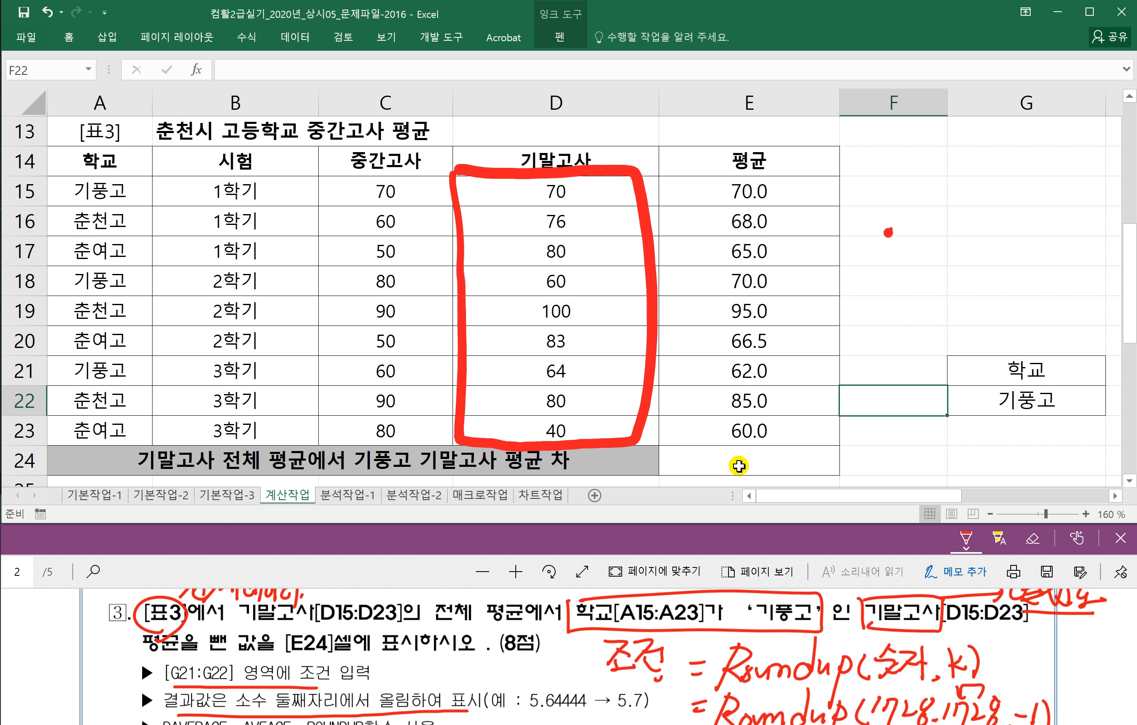
text(=)
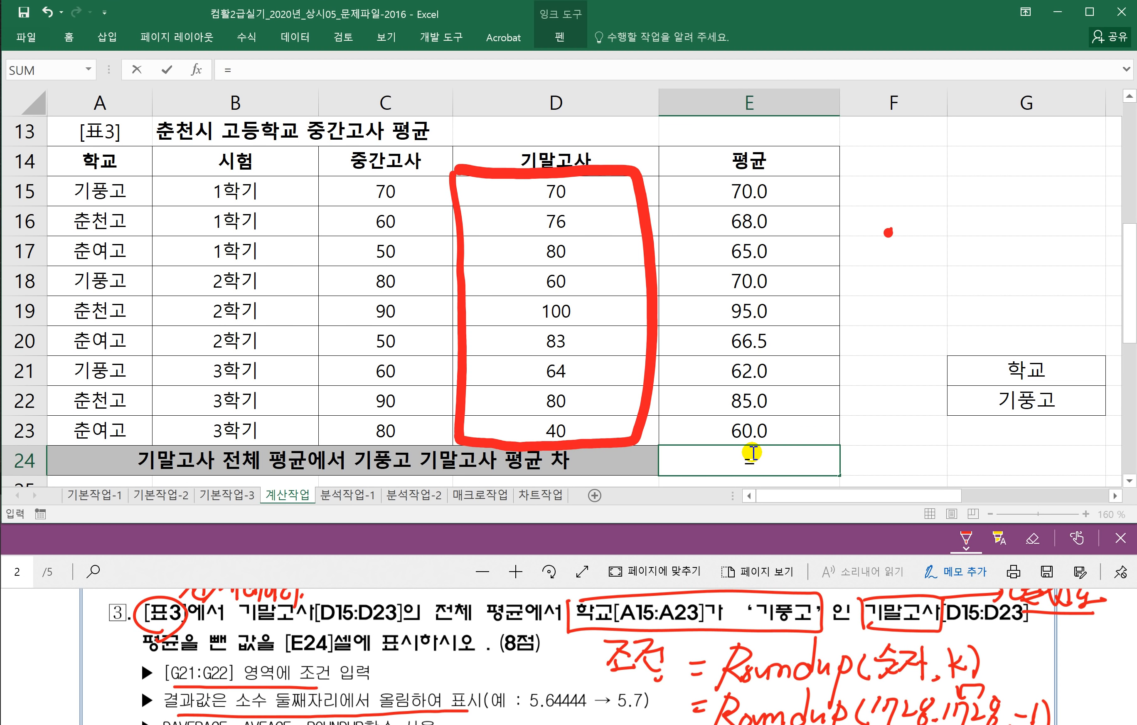
text(AVERA)
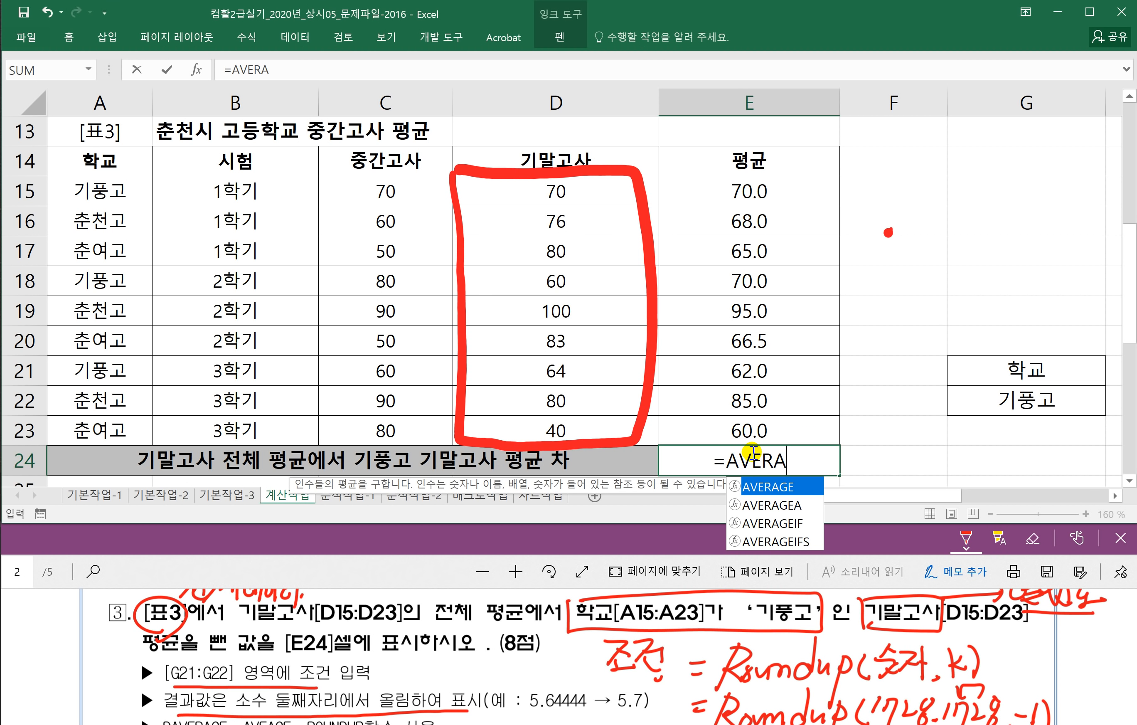
text(GE()
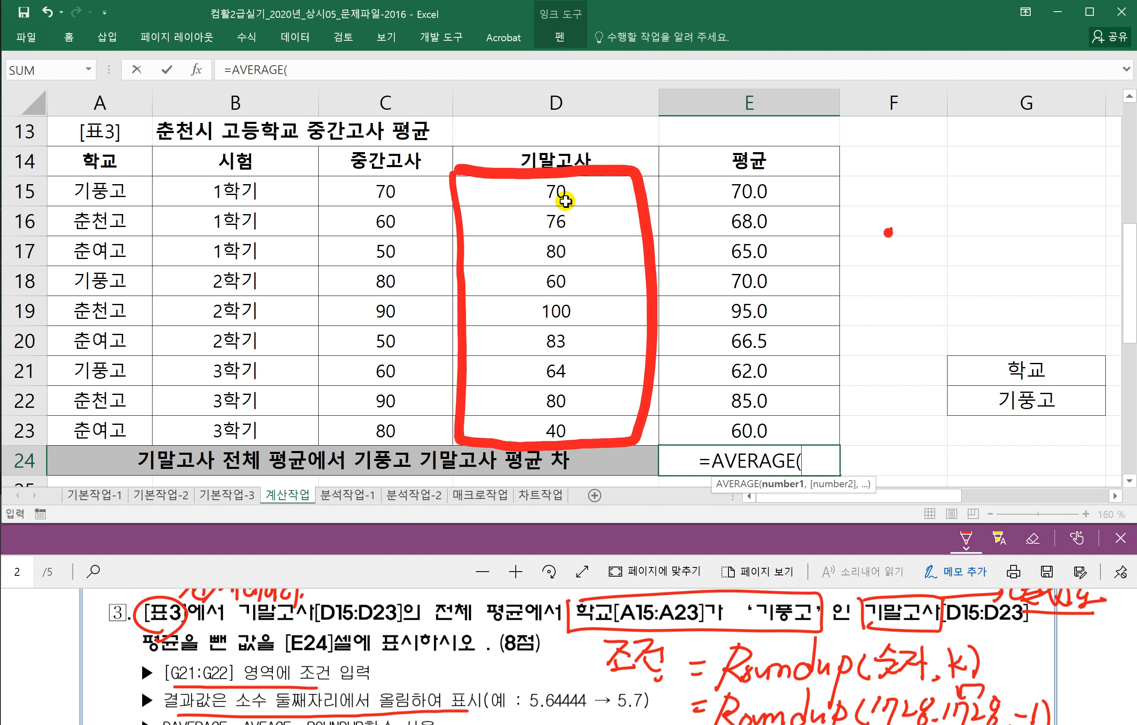
drag(565, 201, 559, 430)
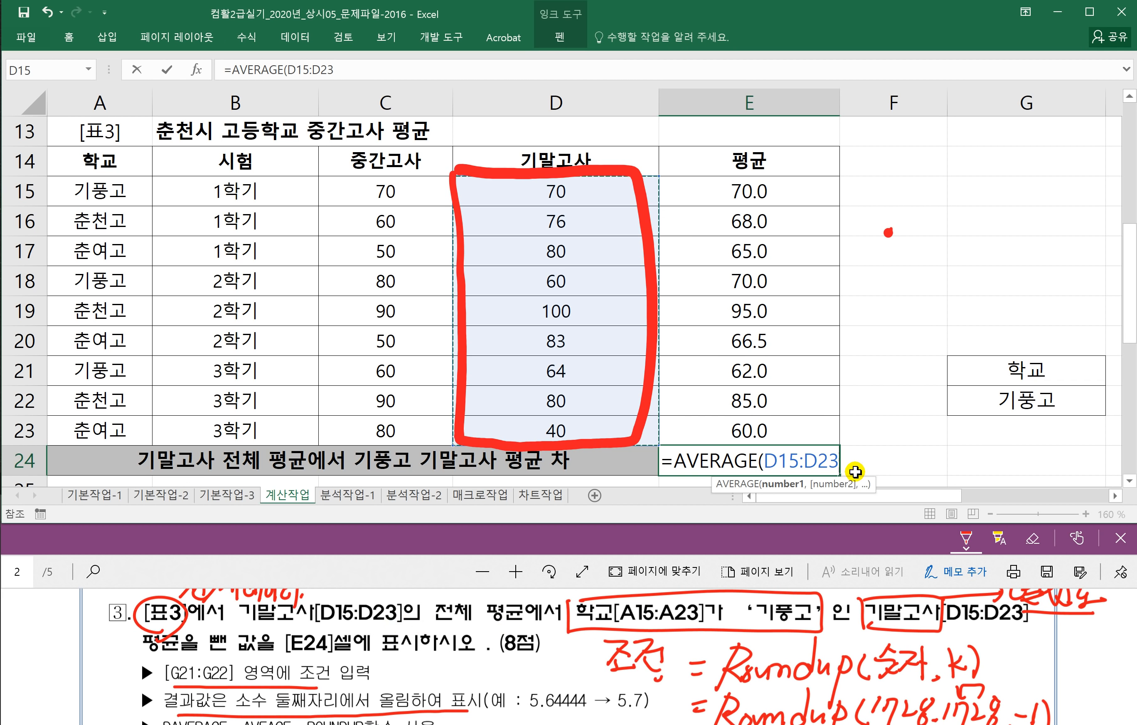
text())
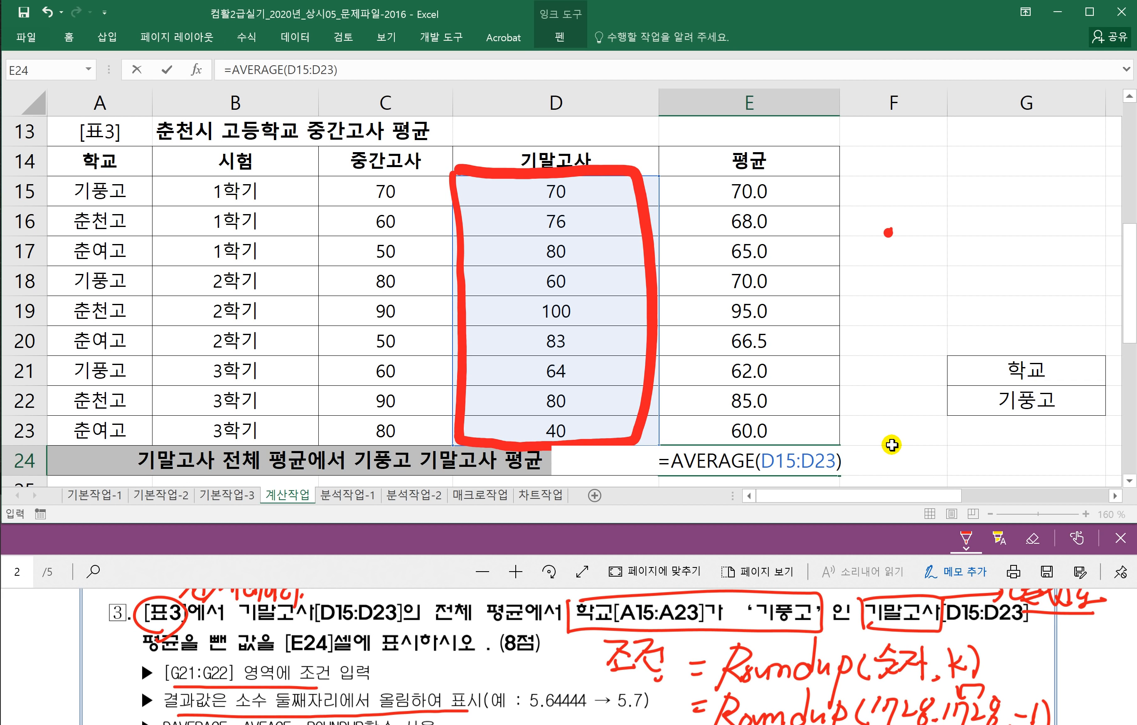
Step: Subtract DAVERAGE(A14:E23,4,G21:G22) and commit, giving 7.888888889
text(-DAVERAGE)
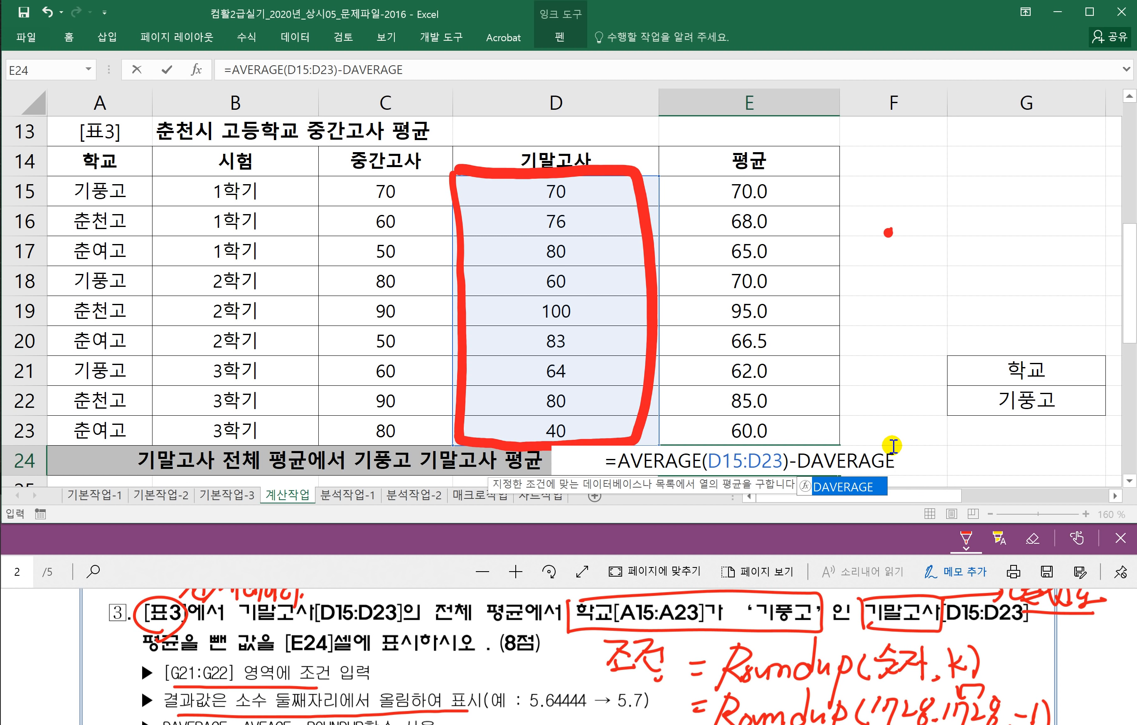
text(()
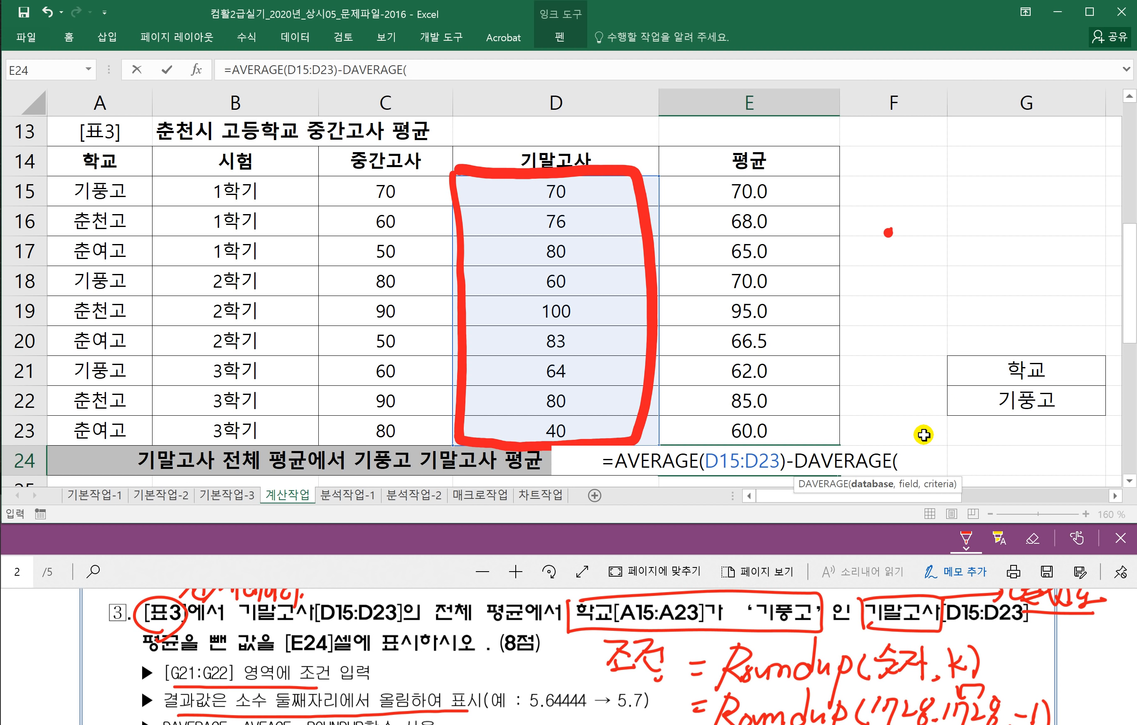
drag(84, 161, 742, 437)
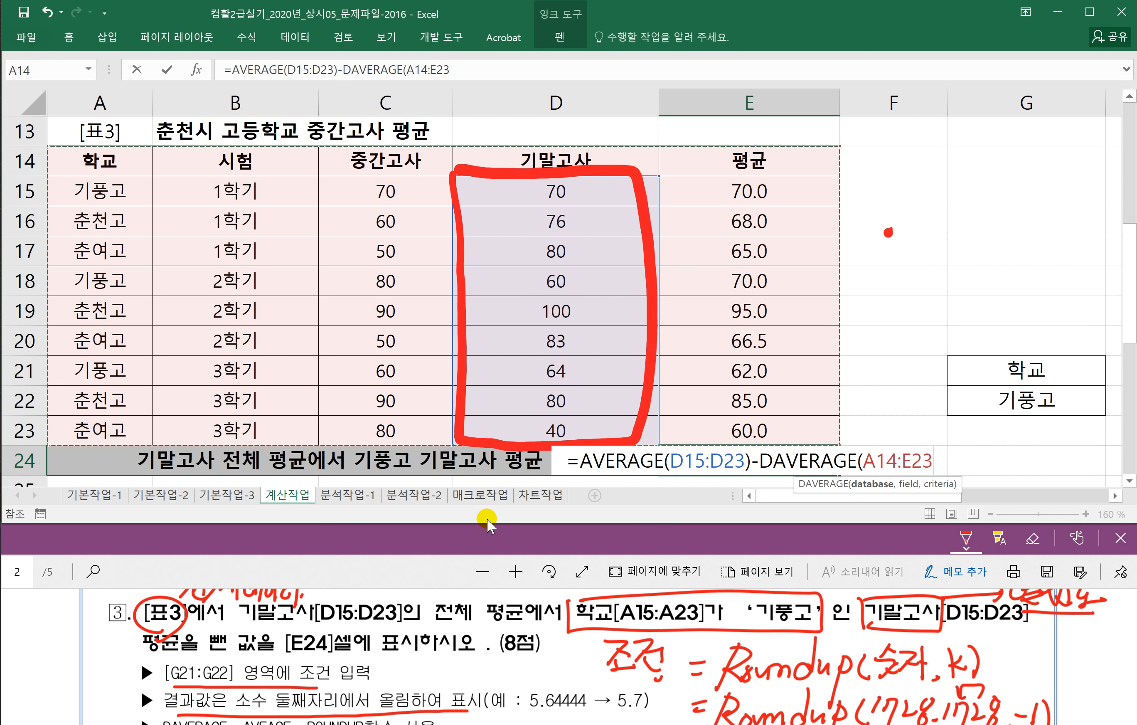
text(,)
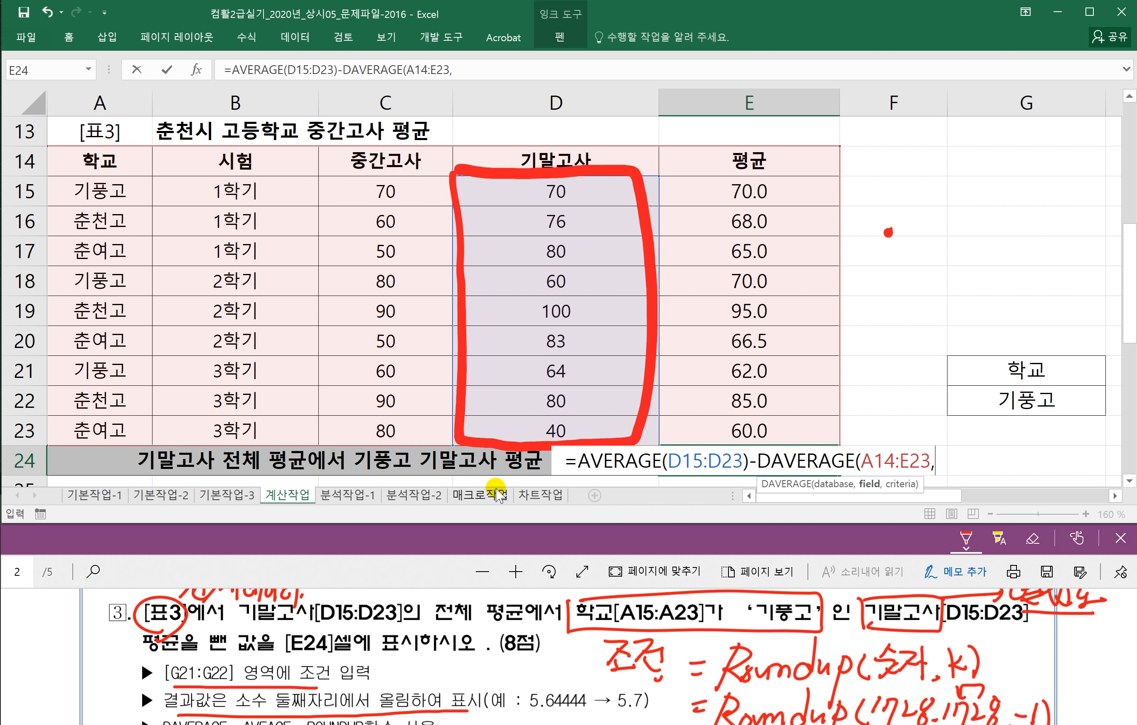
click(551, 155)
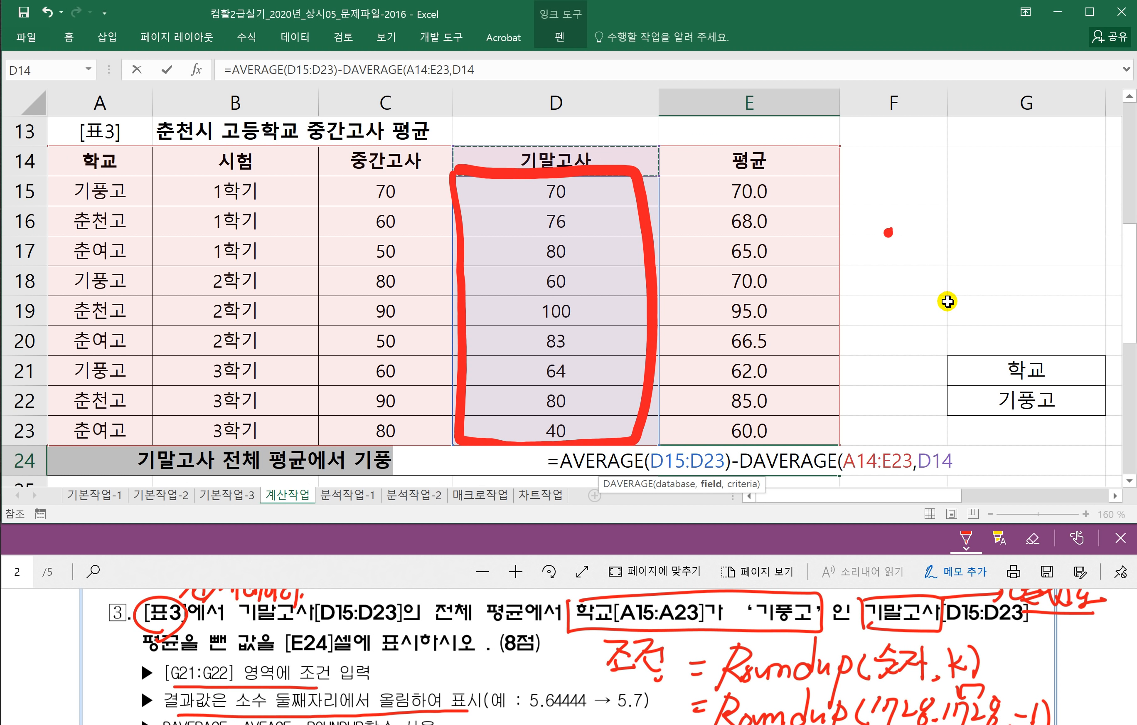
key(BackSpace)
key(BackSpace)
key(BackSpace)
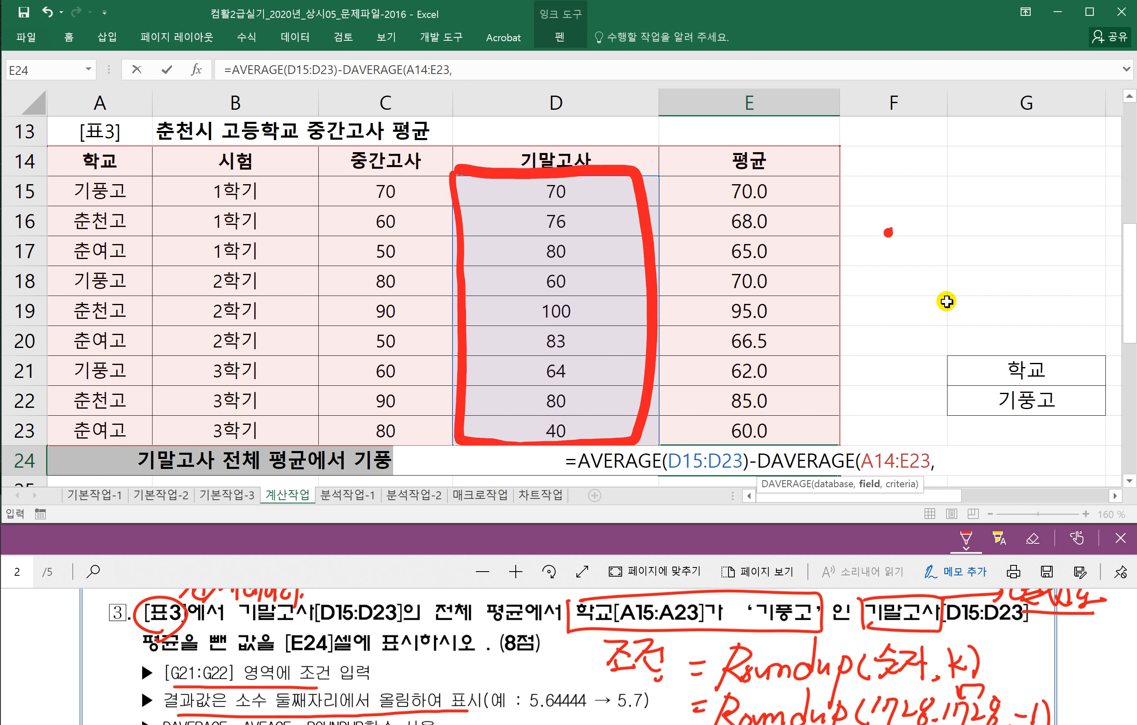
text(4)
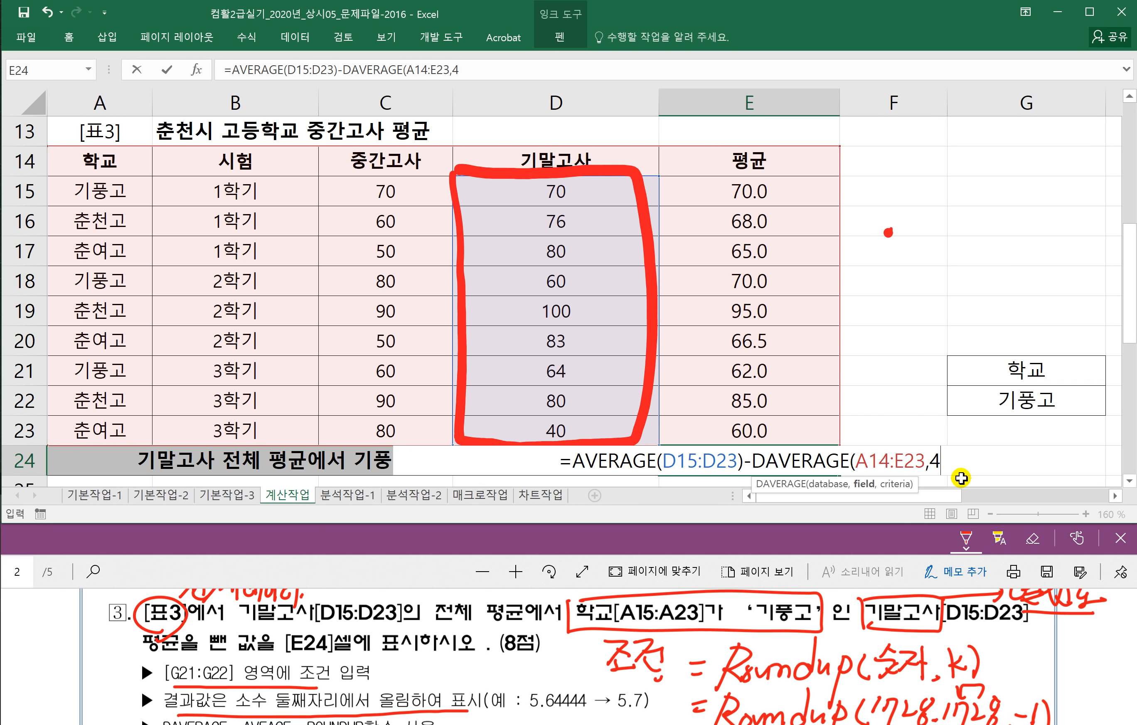
text(,)
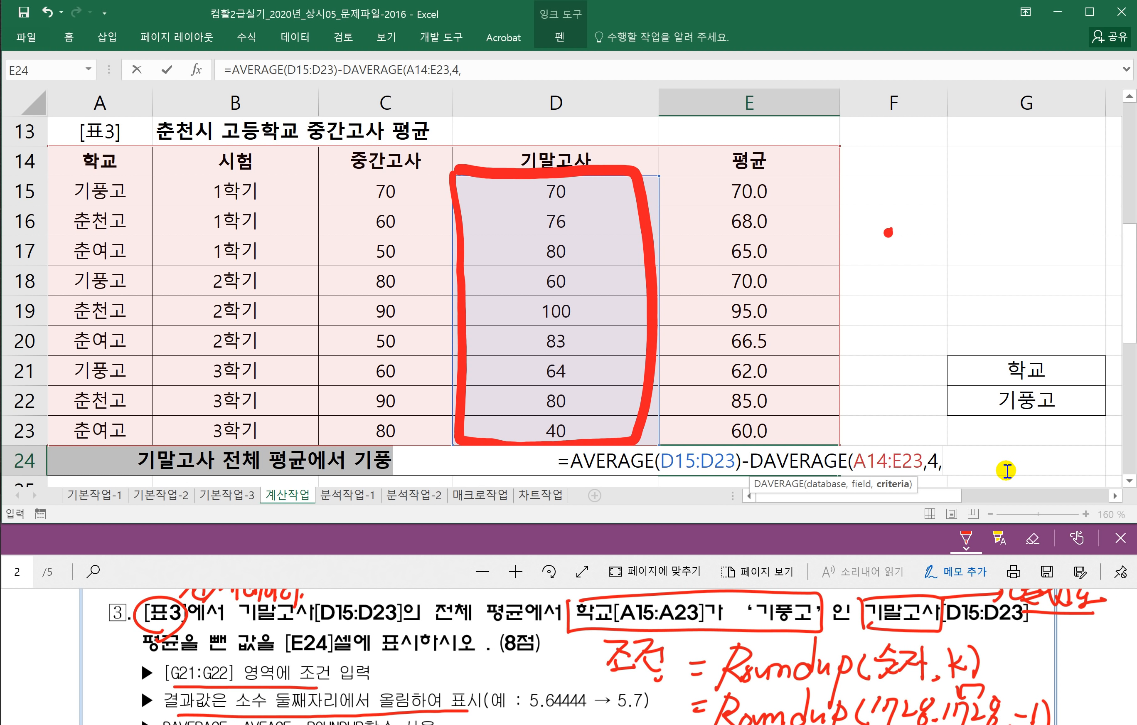
drag(997, 367, 999, 397)
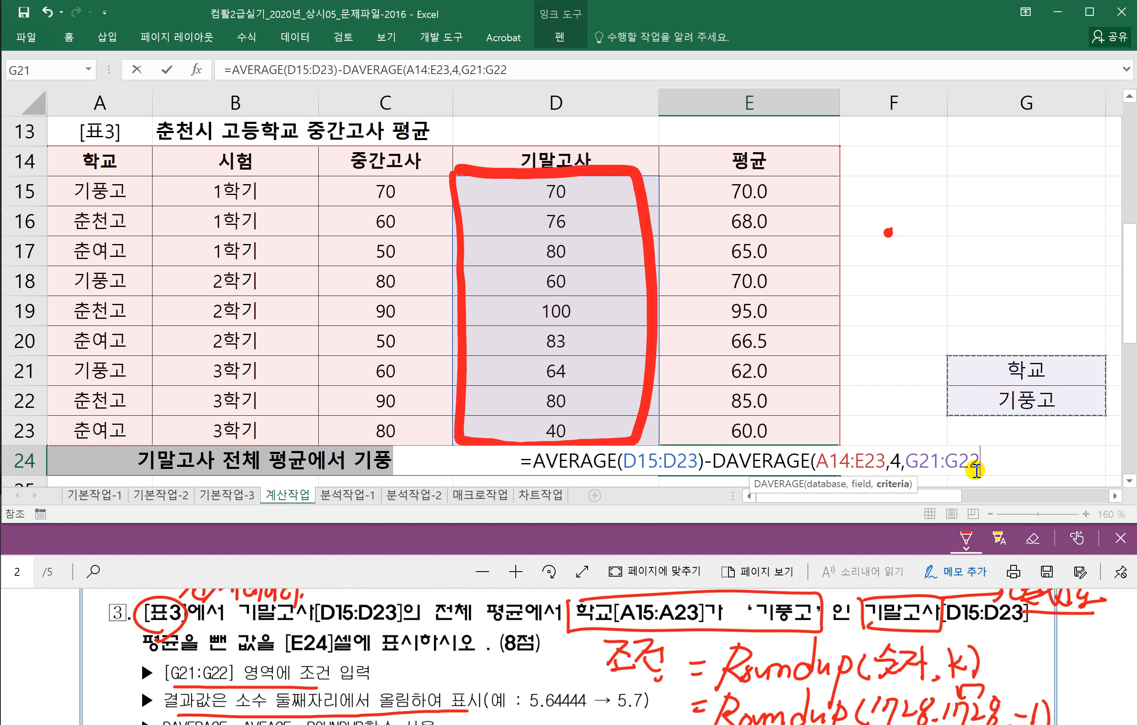
text())
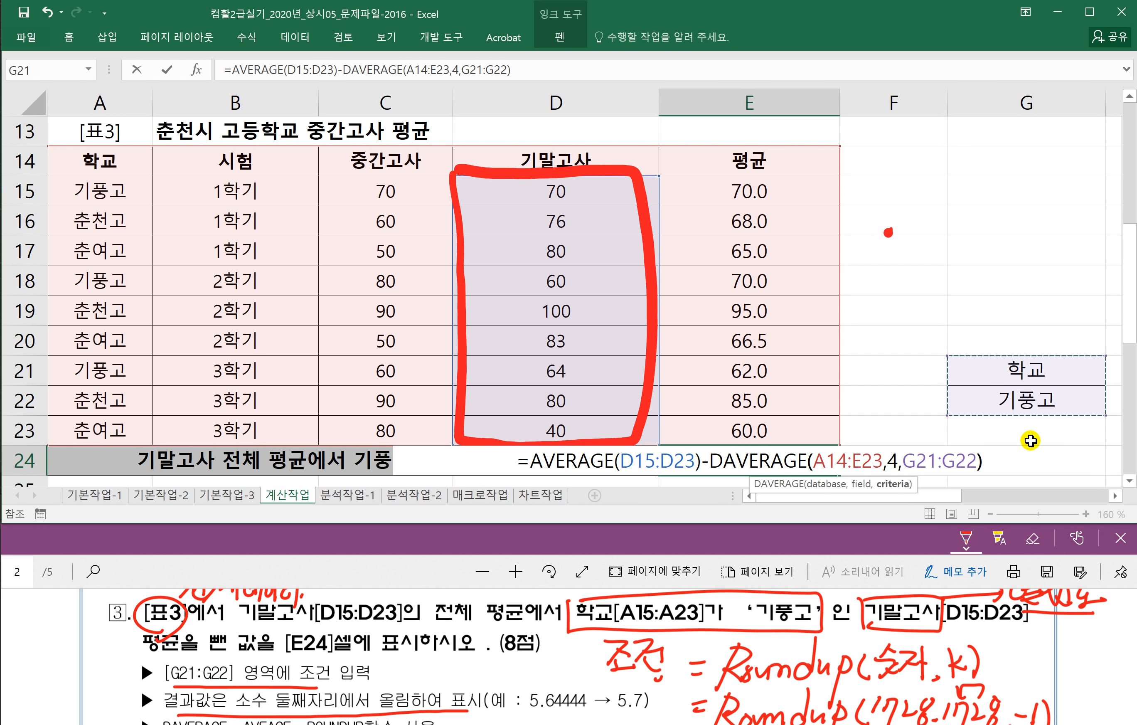
key(Return)
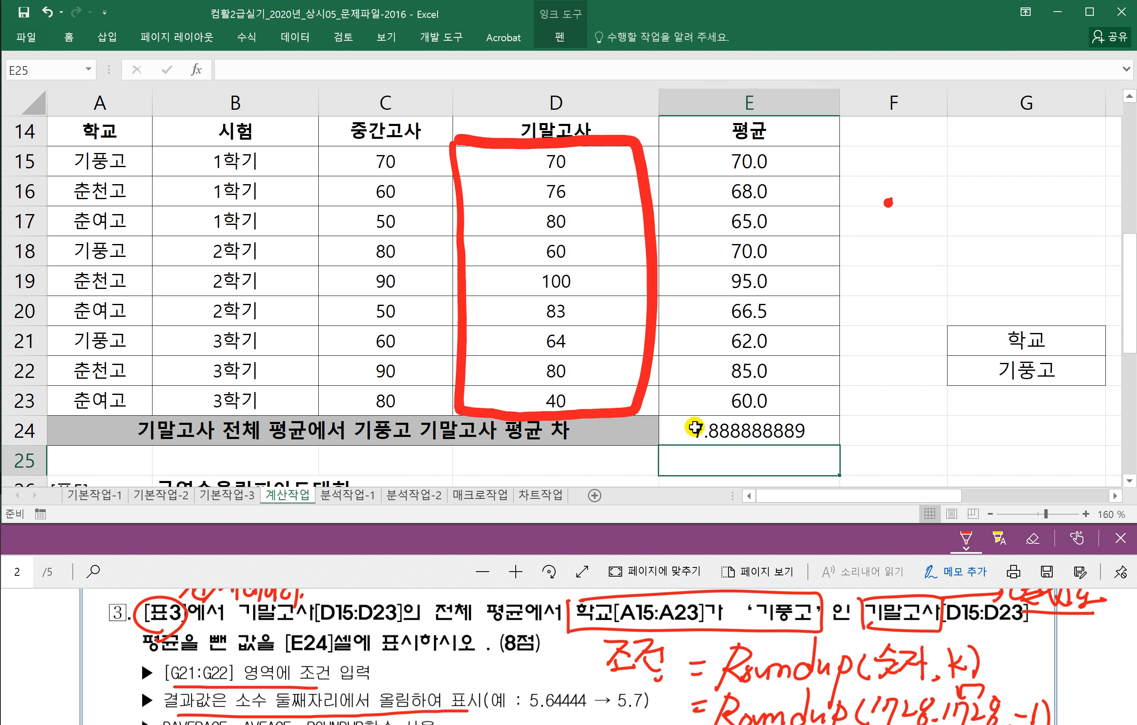
Step: Wrap E24's formula in ROUNDUP(...,1) so it displays 7.9
double_click(722, 430)
click(533, 431)
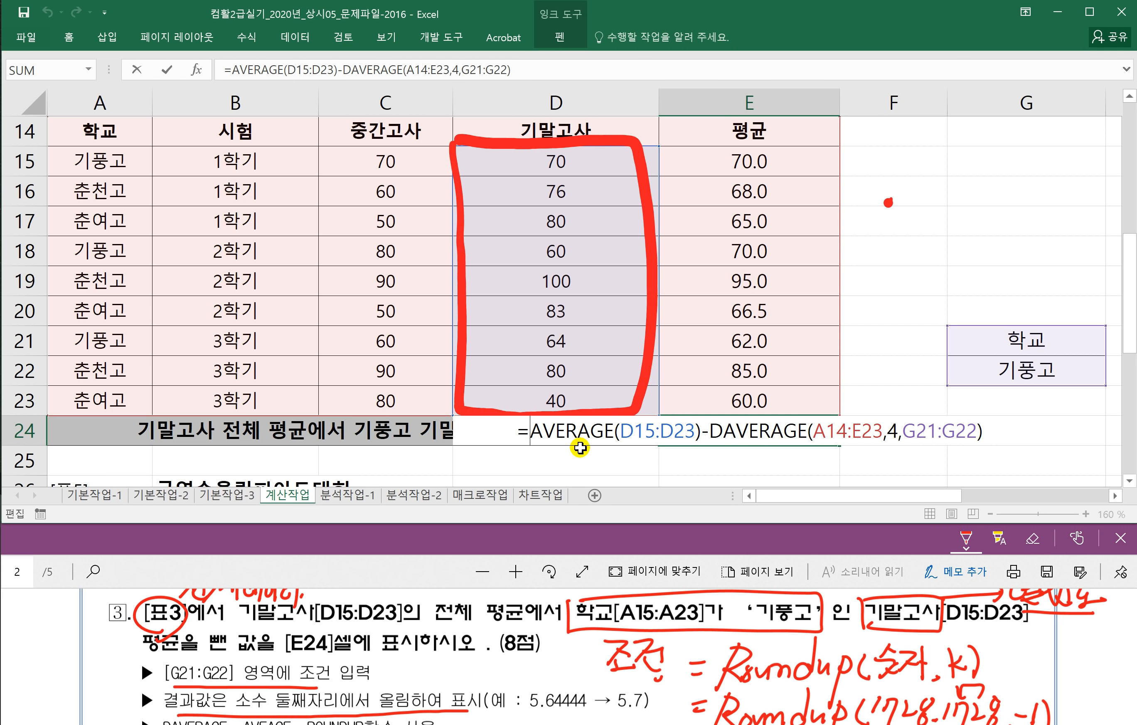
text(ROUN)
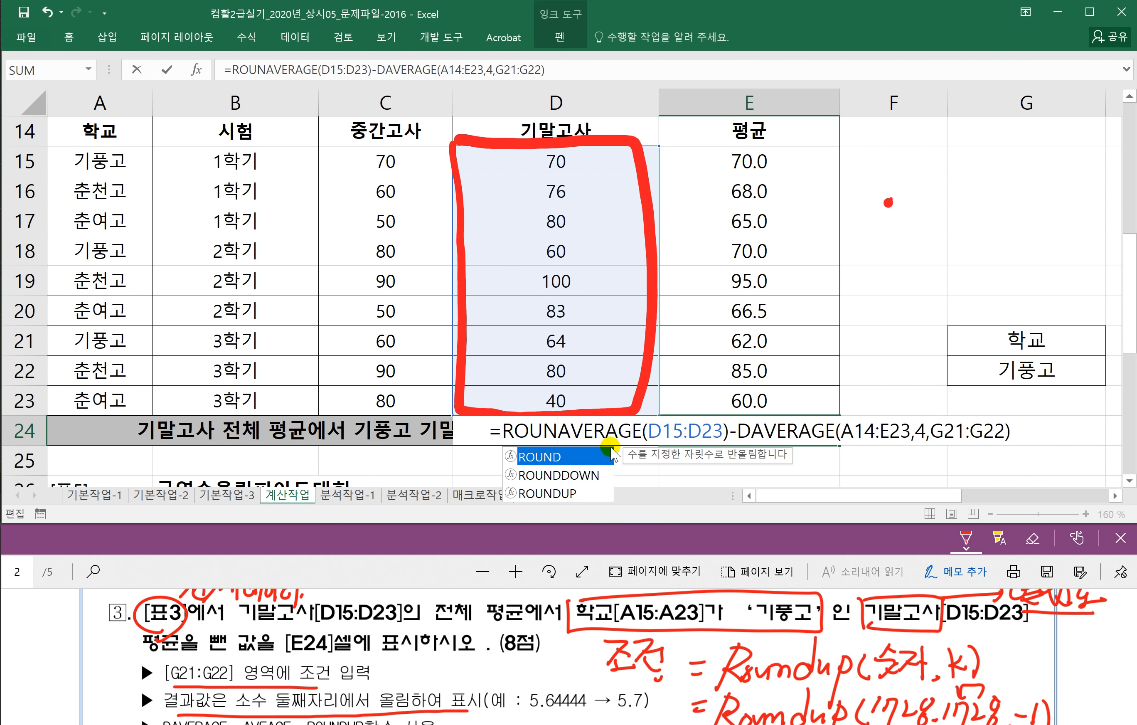
text(D)
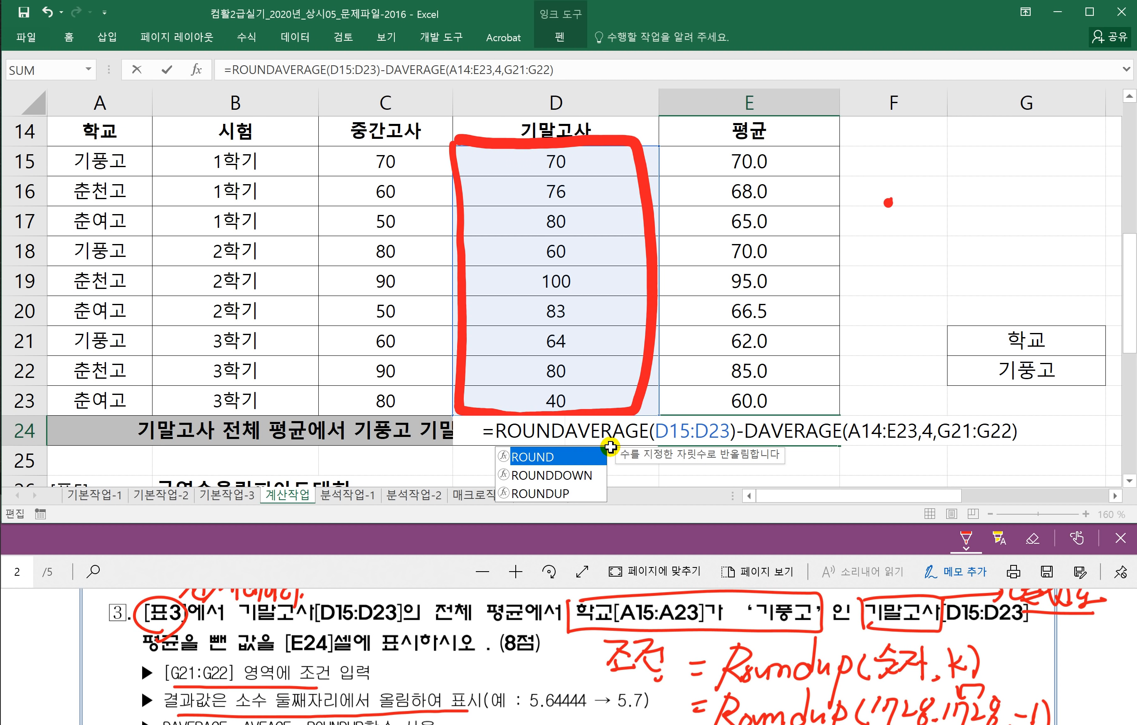
text(UP()
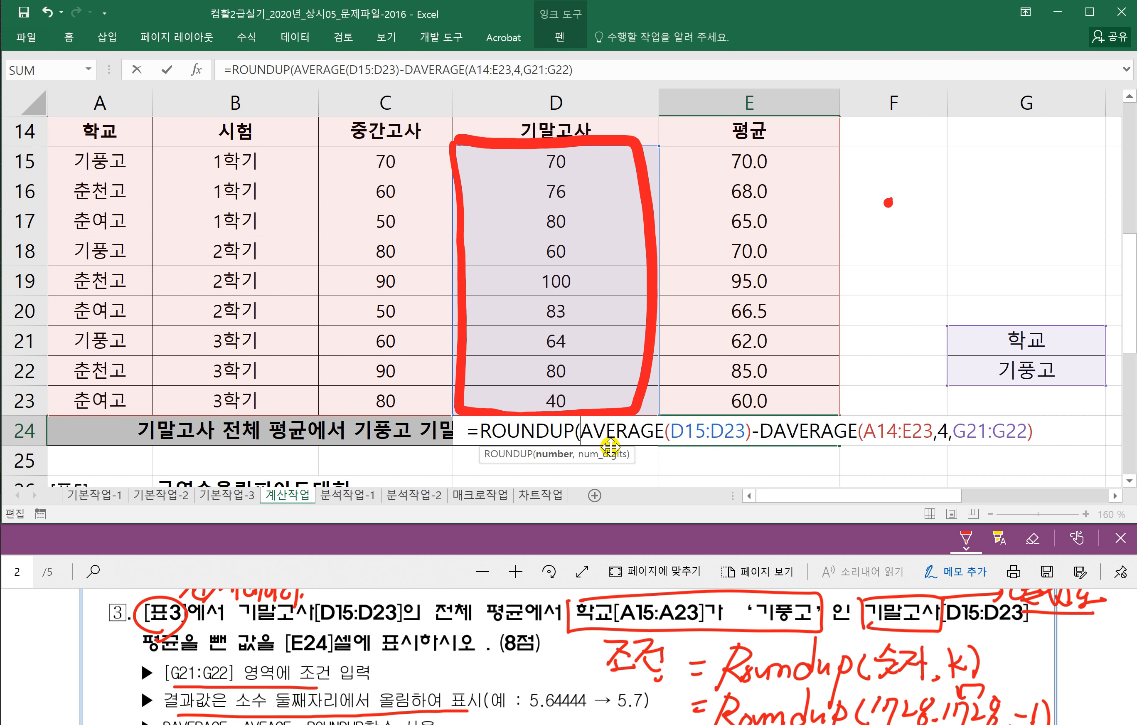
click(1051, 431)
text(,)
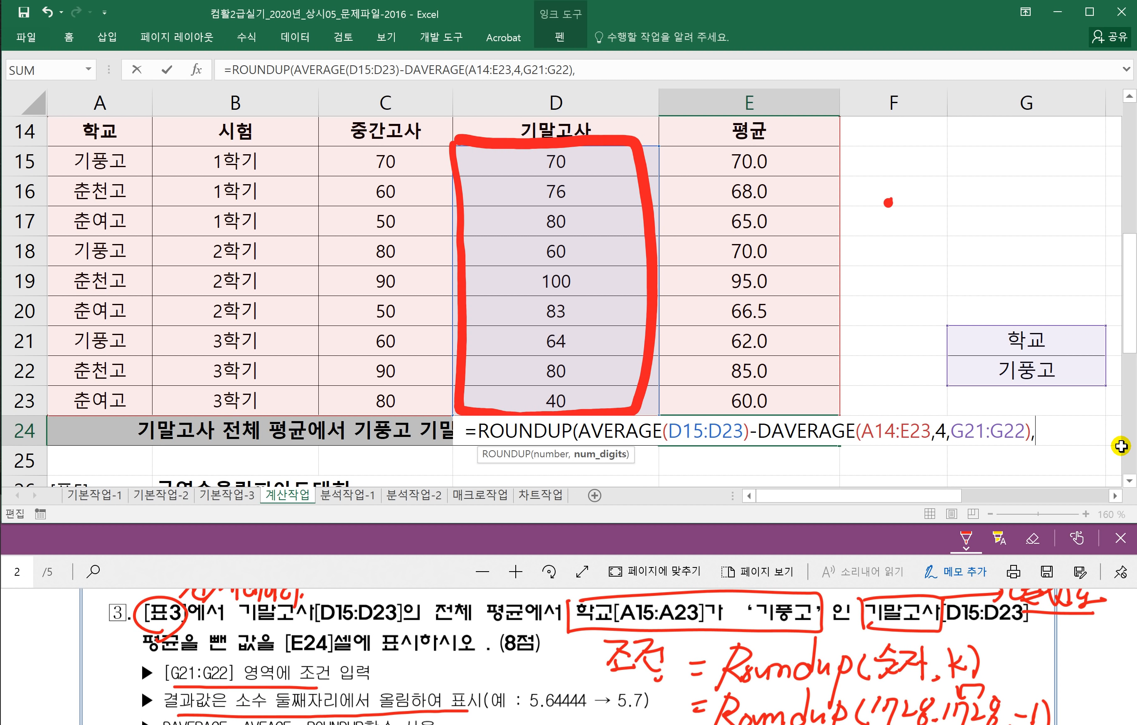
text(1)
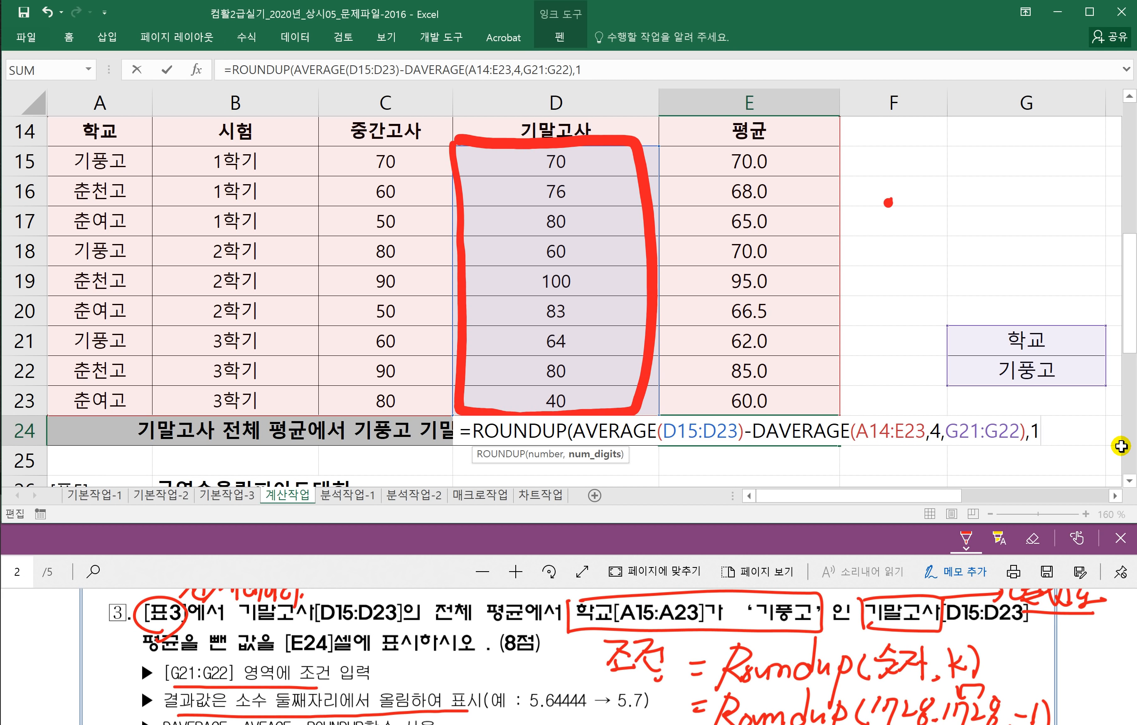
text())
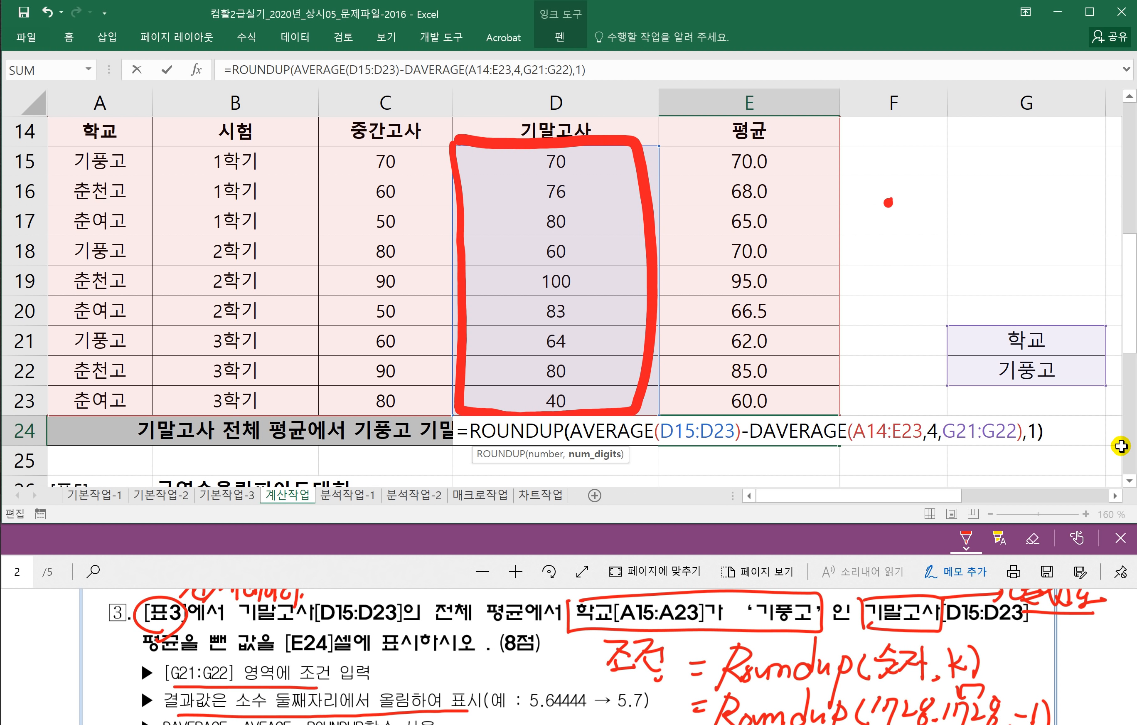
key(Return)
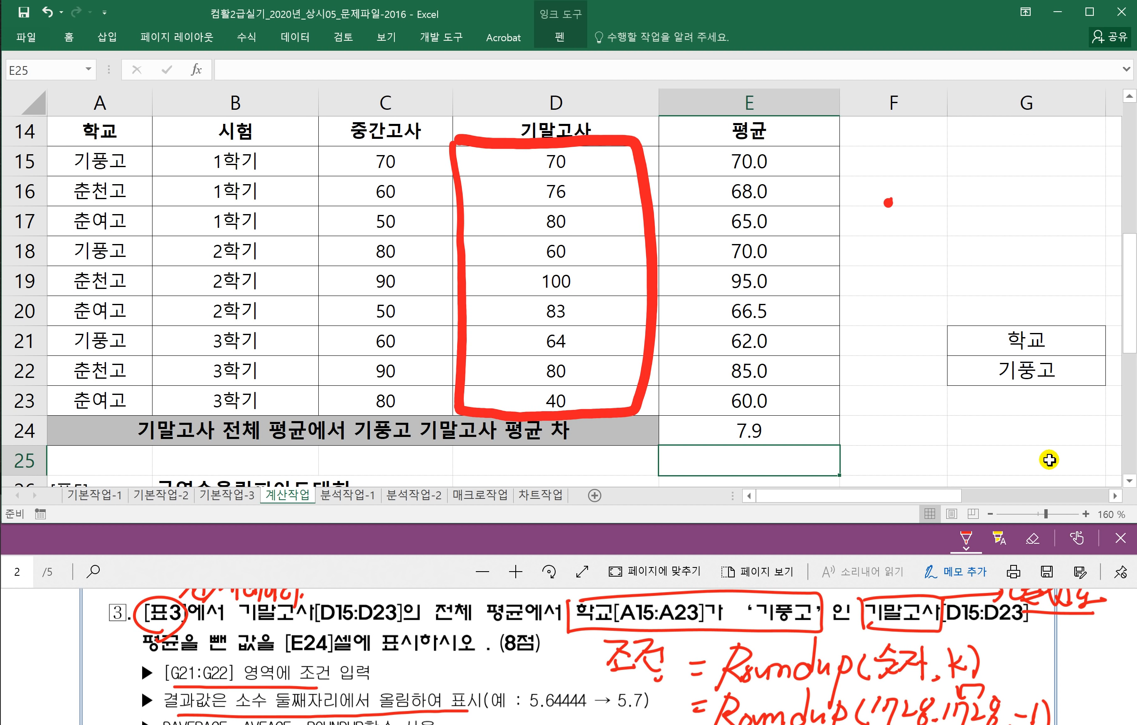
Step: Scroll the task PDF down to question 4
click(406, 574)
scroll(438, 650, down, 6)
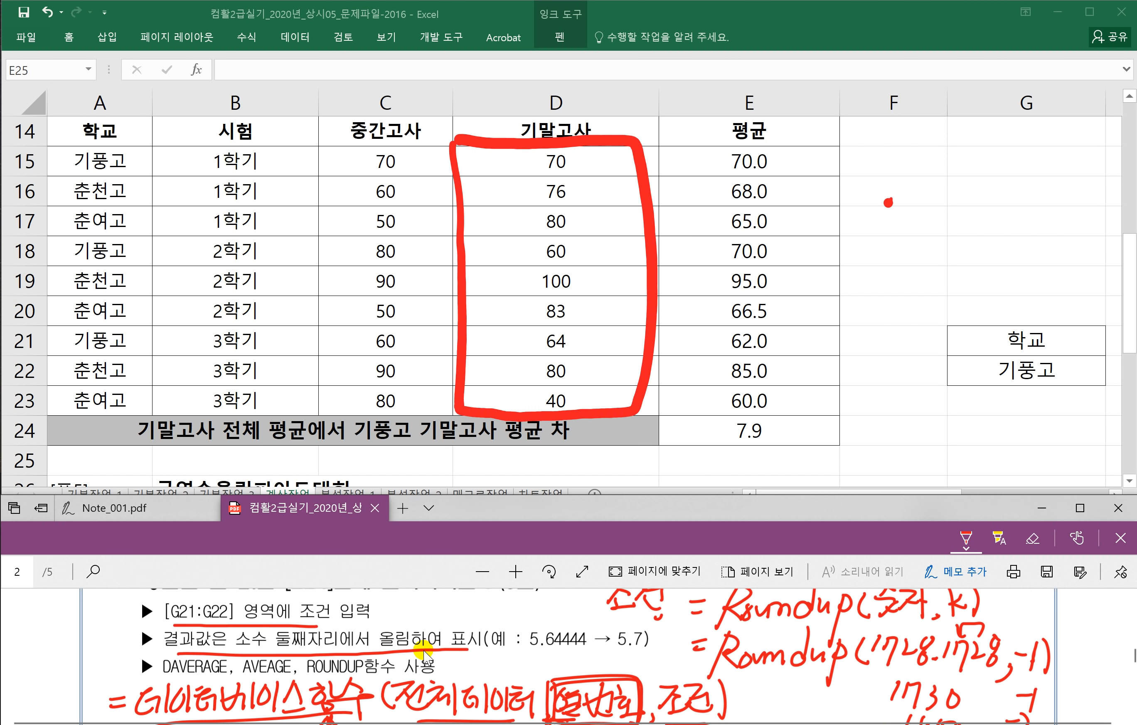
scroll(421, 662, down, 1)
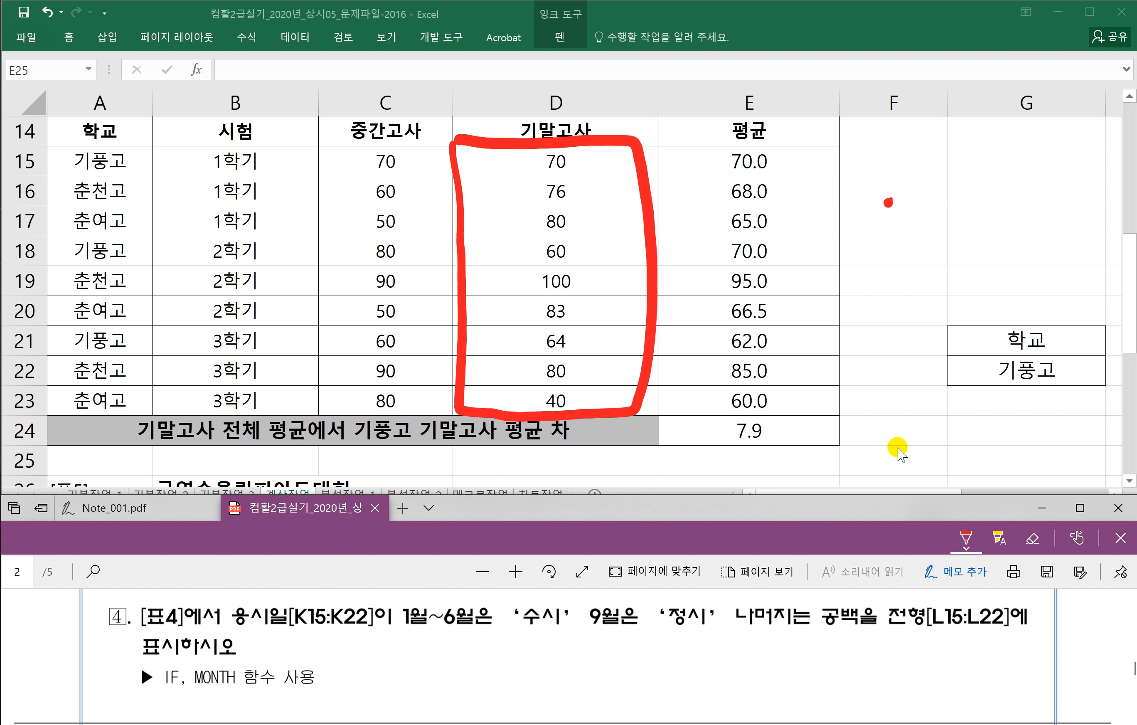
Step: Scroll the sheet right to the 전형 column and underline the 1월~6월 '수시' condition
click(827, 490)
drag(823, 498, 959, 497)
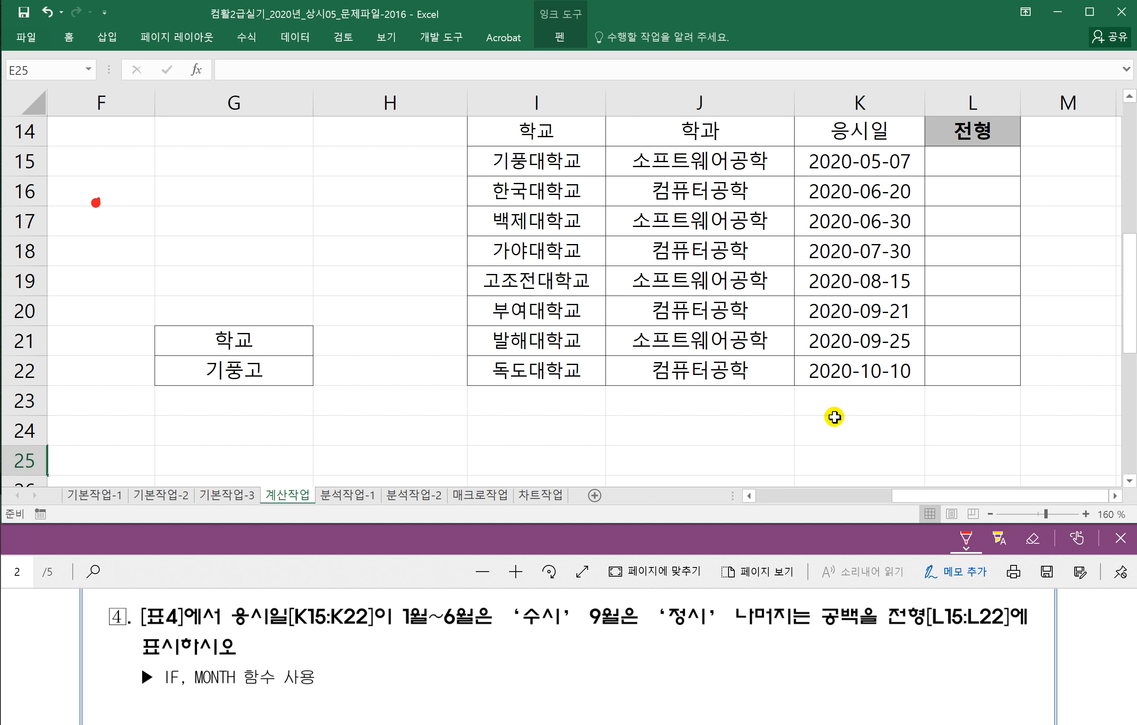
drag(404, 633, 866, 631)
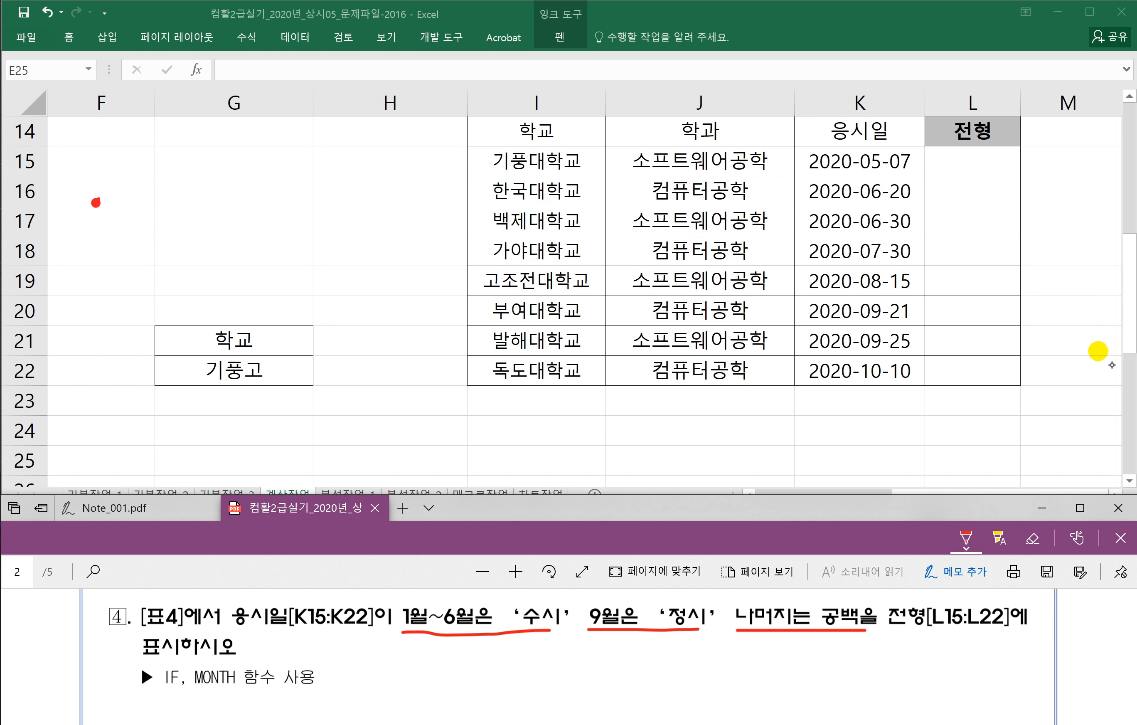
Step: Handwrite the start of =if beside question 4
drag(429, 668, 445, 668)
mouse_move(459, 657)
mouse_down()
mouse_move(456, 673)
mouse_move(461, 649)
mouse_up()
mouse_move(494, 657)
mouse_down()
mouse_move(473, 670)
mouse_move(512, 678)
mouse_up()
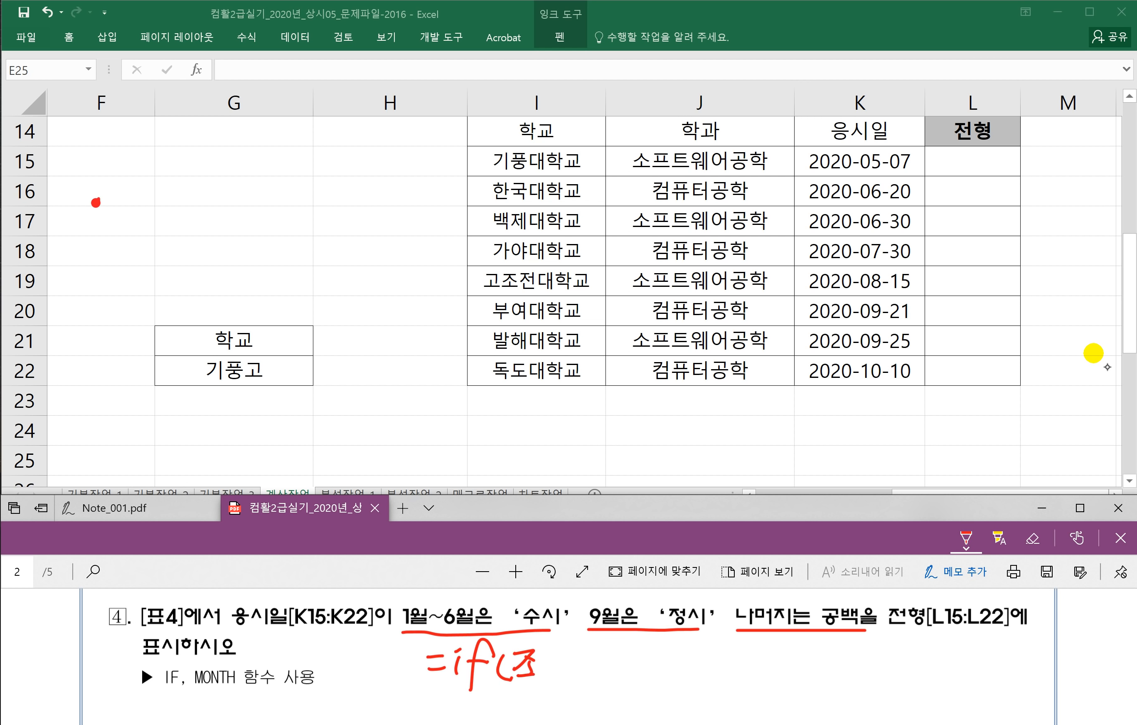
Step: Finish handwriting =if(조건,참,거짓) in the notes
mouse_move(582, 653)
mouse_down()
mouse_move(616, 672)
mouse_move(612, 682)
mouse_move(686, 677)
mouse_up()
drag(694, 644, 697, 684)
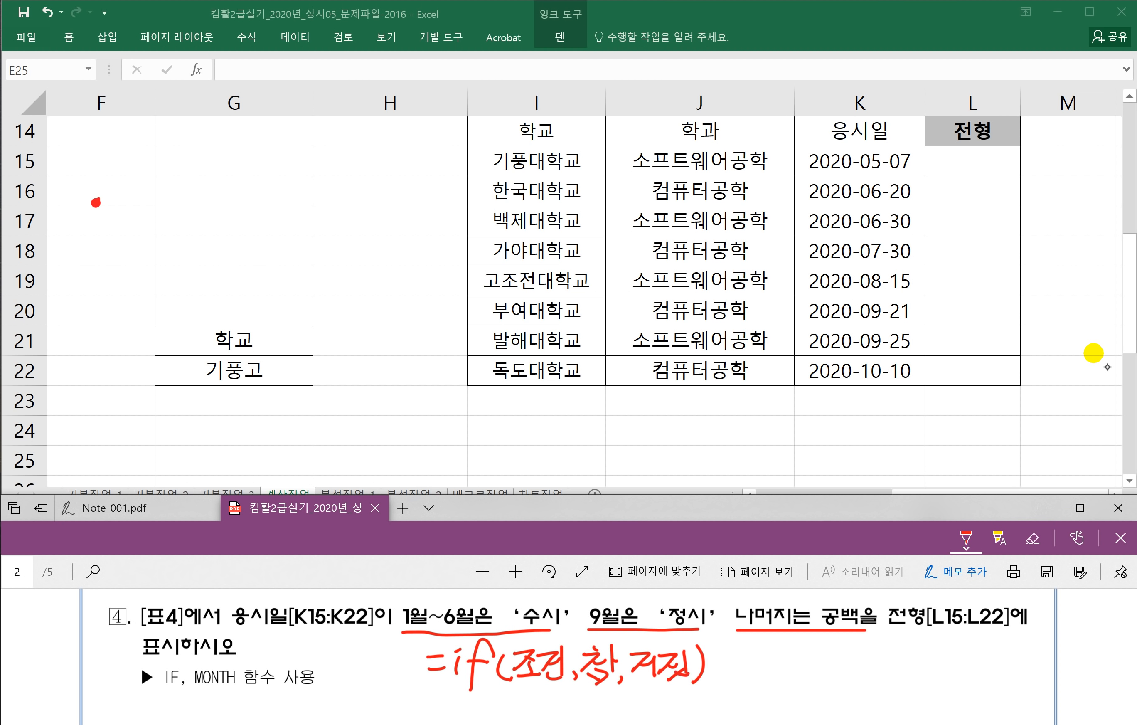
scroll(736, 671, down, 1)
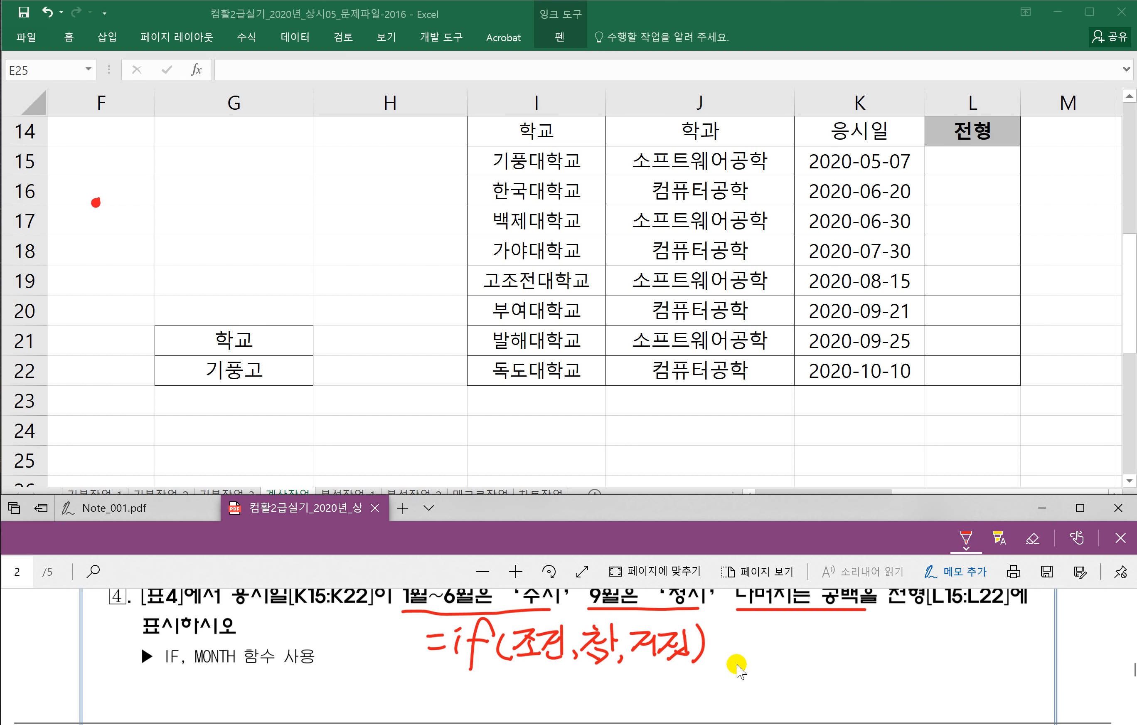
Step: Draw an arrow from 거짓 to a nested if(조건,참,거짓)
drag(668, 687, 687, 687)
drag(678, 676, 680, 698)
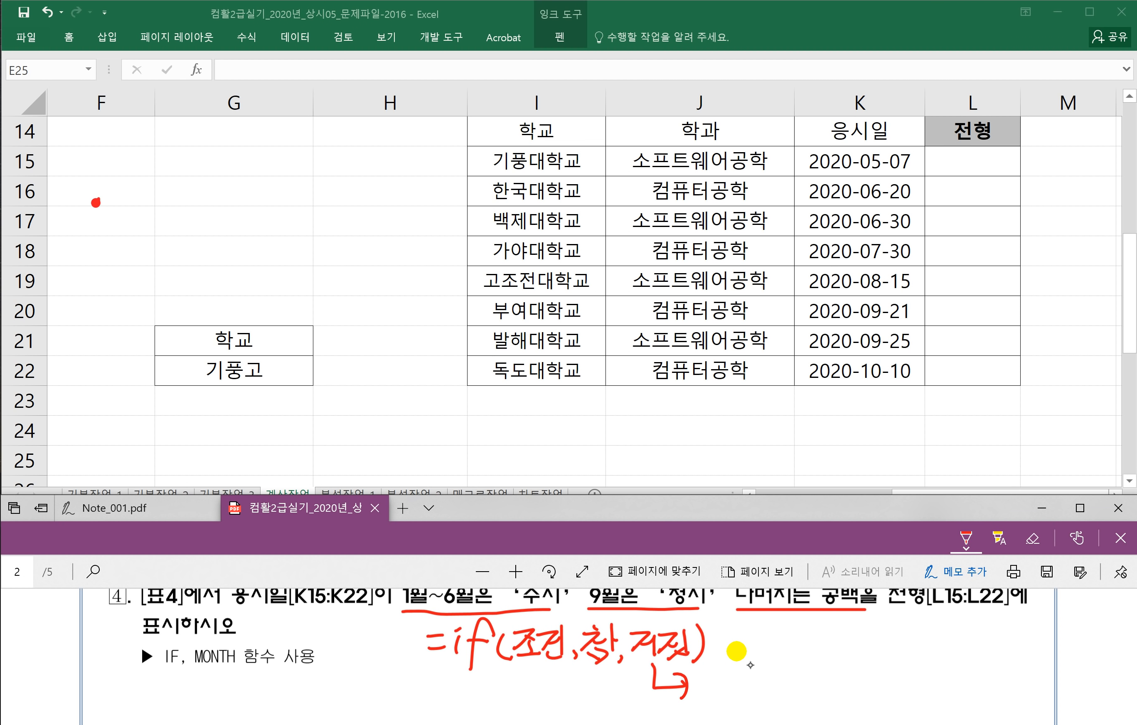
mouse_move(731, 654)
mouse_down()
mouse_move(715, 709)
mouse_move(732, 680)
mouse_up()
mouse_move(749, 666)
mouse_down()
mouse_move(745, 692)
mouse_move(792, 687)
mouse_up()
mouse_move(786, 664)
mouse_down()
mouse_move(796, 684)
mouse_move(808, 677)
mouse_up()
drag(808, 666, 809, 687)
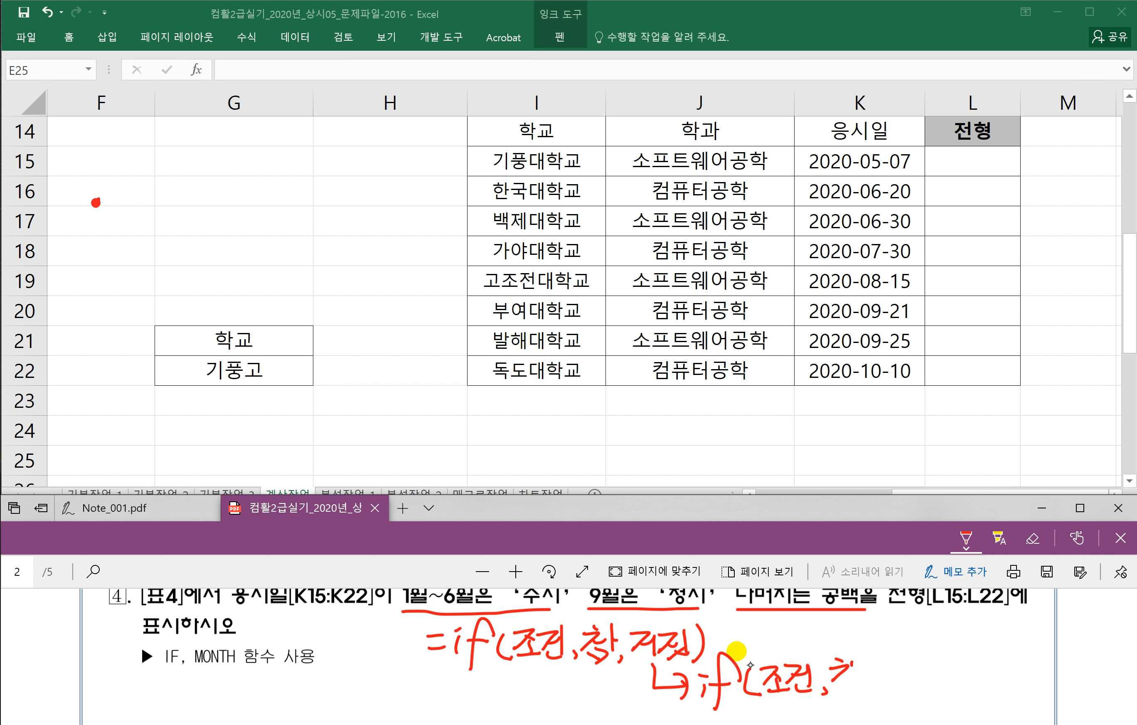
drag(842, 681, 853, 693)
drag(871, 664, 892, 690)
drag(898, 667, 905, 697)
drag(914, 688, 930, 696)
drag(942, 658, 949, 670)
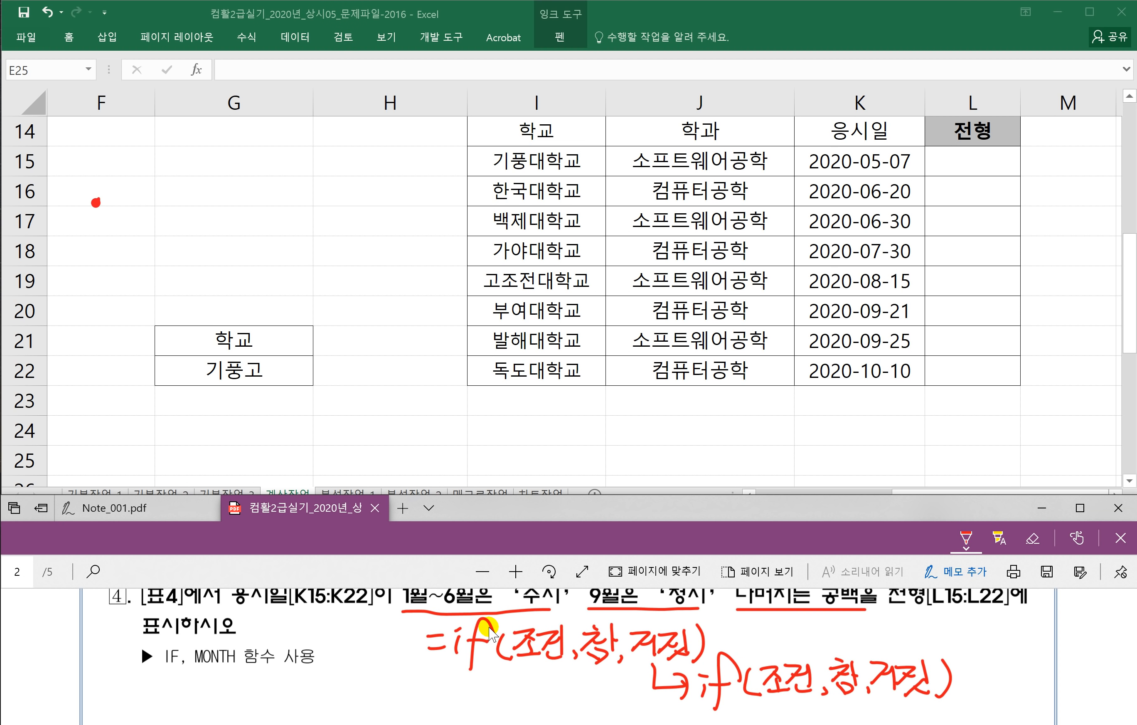
Step: Label the first condition 1월~6월, its result '수시', and the nested condition 9월
scroll(536, 626, up, 1)
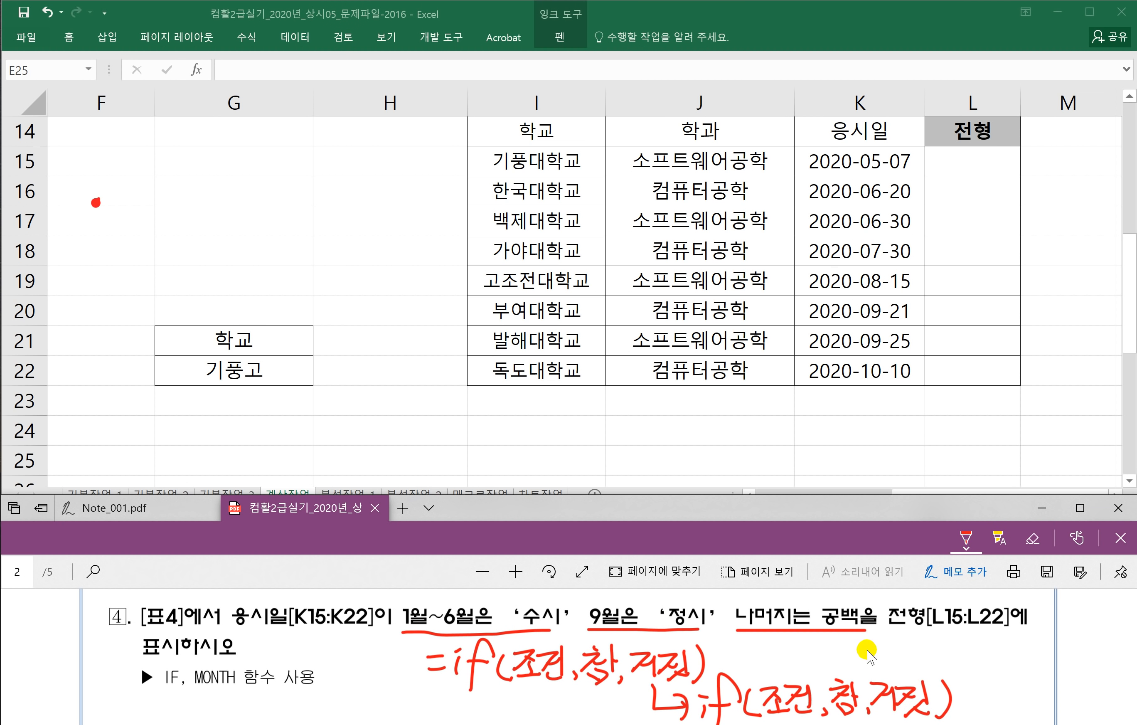
scroll(778, 616, down, 1)
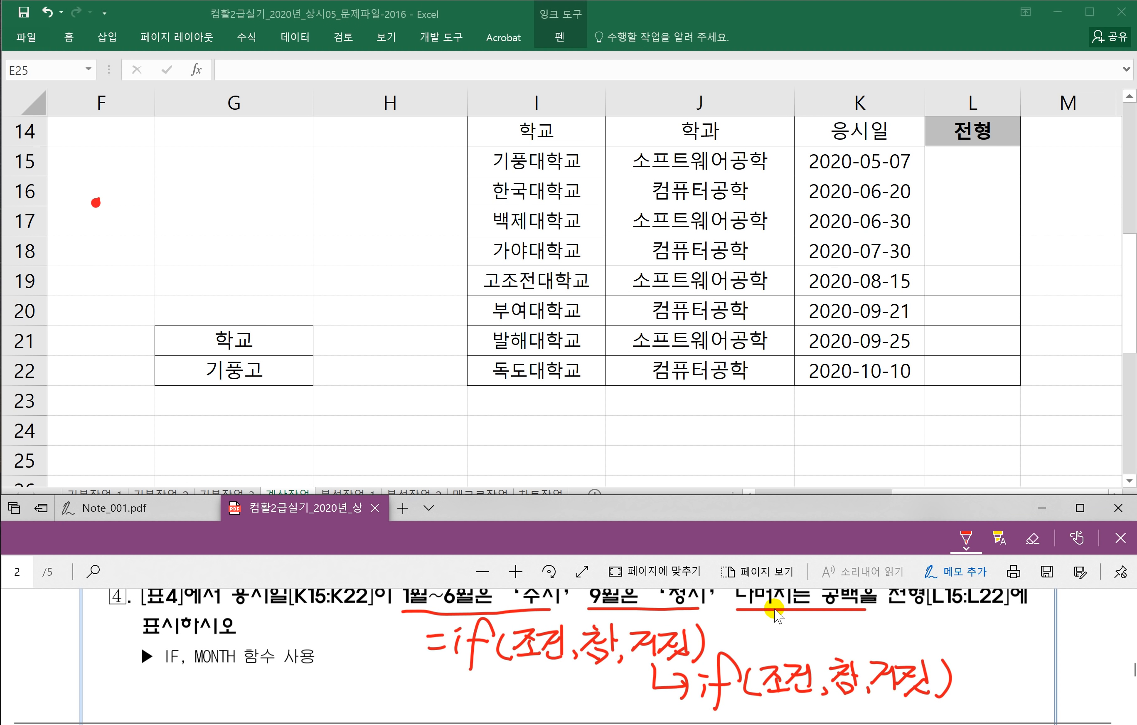
drag(511, 668, 559, 662)
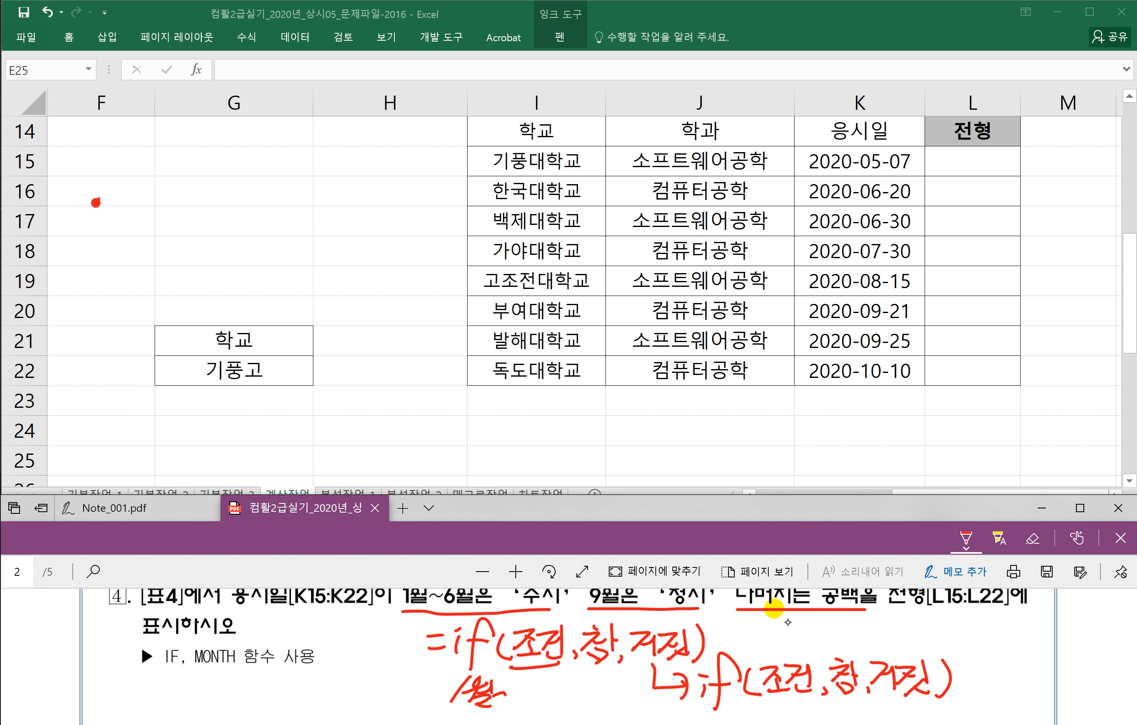
mouse_move(502, 698)
mouse_down()
mouse_move(549, 691)
mouse_move(605, 708)
mouse_up()
drag(621, 678, 606, 698)
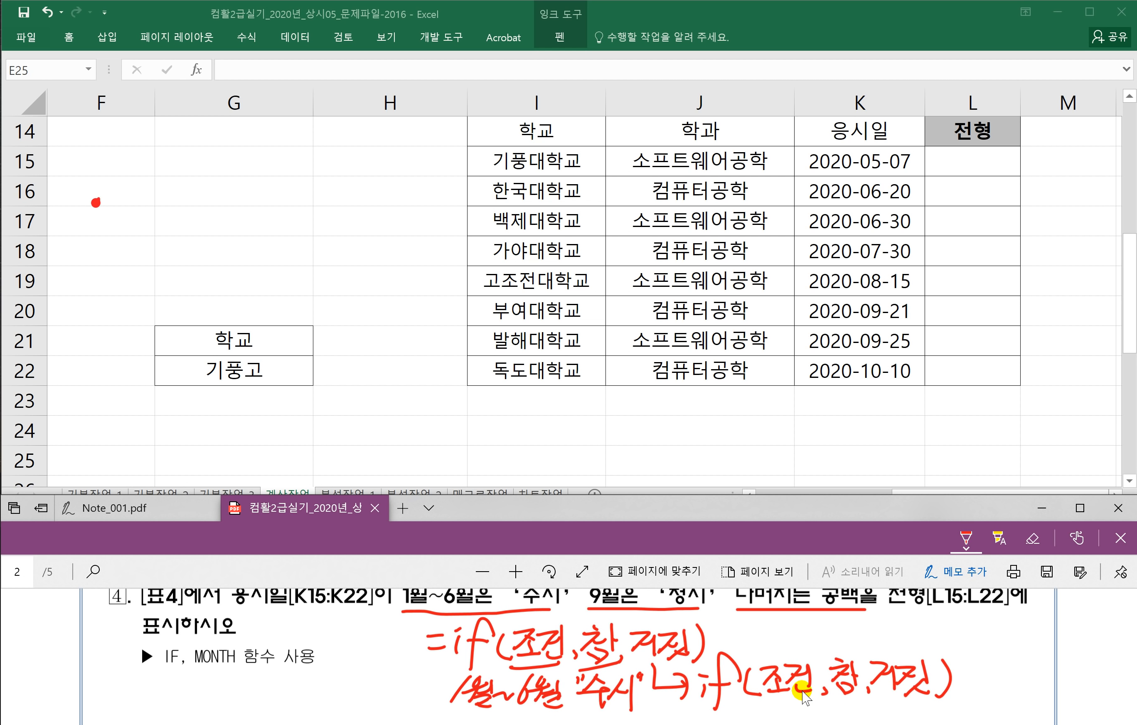
scroll(807, 685, down, 1)
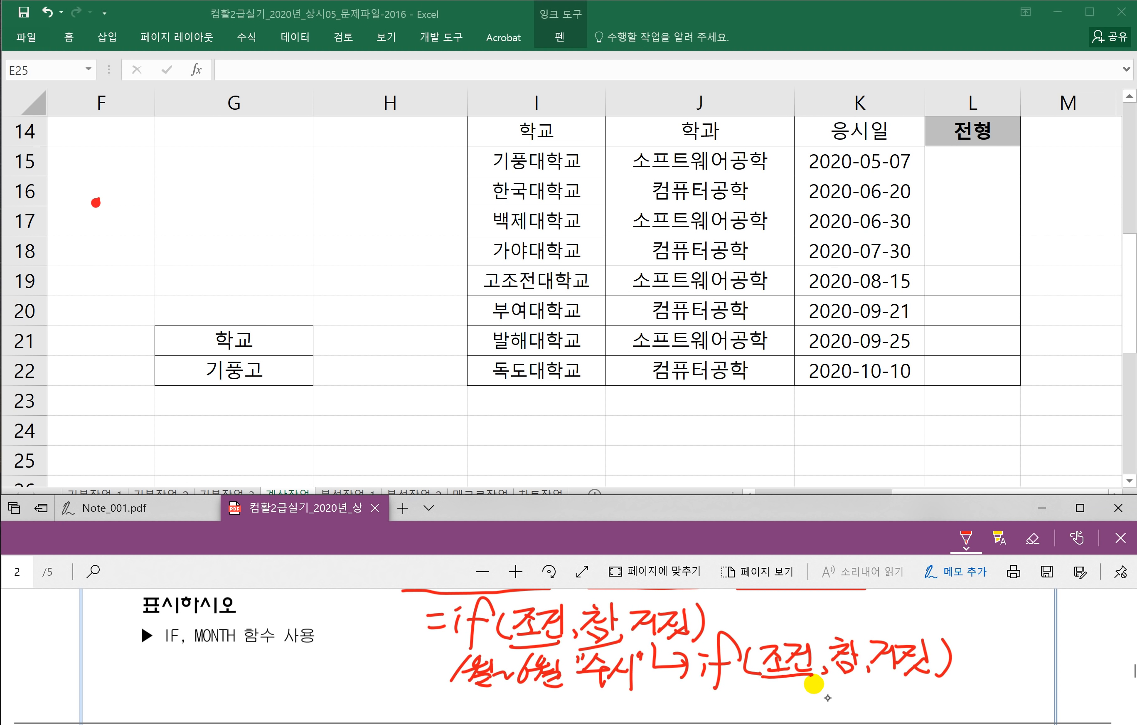
drag(784, 689, 776, 707)
drag(791, 684, 790, 688)
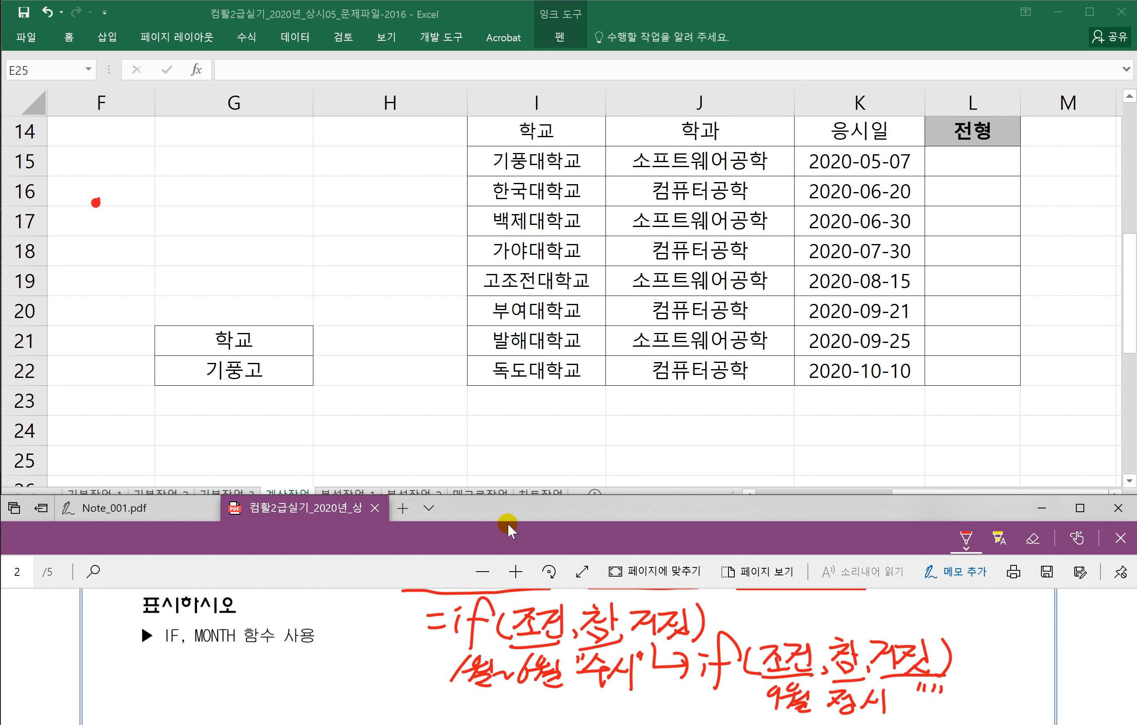
scroll(442, 609, up, 1)
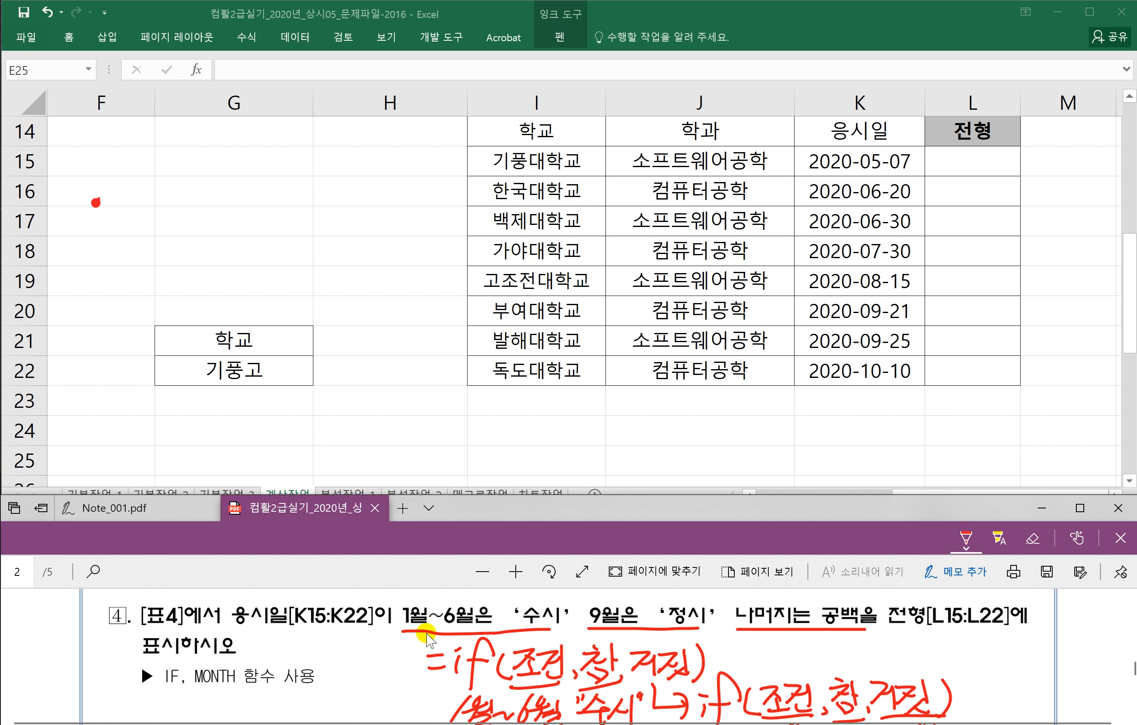
scroll(589, 624, down, 2)
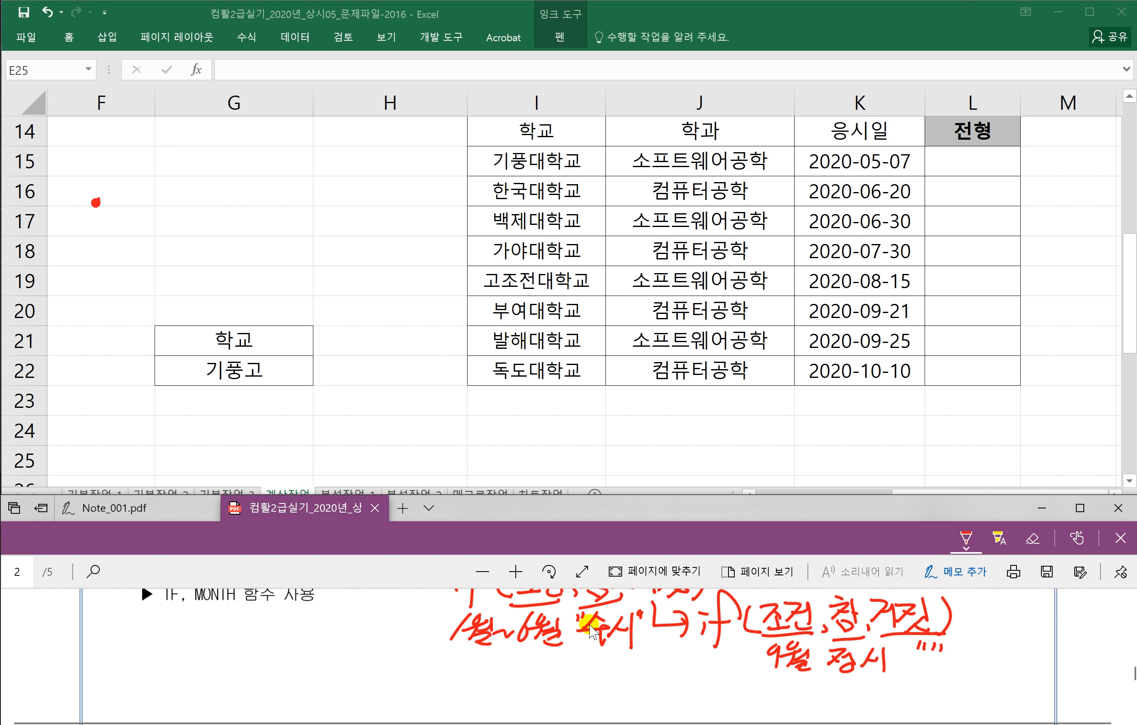
Step: Handwrite =month(날짜) and note that it returns the month
drag(106, 644, 122, 642)
mouse_move(128, 635)
mouse_down()
mouse_move(163, 643)
mouse_move(174, 632)
mouse_up()
drag(185, 632, 214, 642)
mouse_move(201, 633)
mouse_down()
mouse_move(242, 646)
mouse_move(311, 638)
mouse_up()
drag(312, 625, 328, 638)
mouse_move(330, 620)
mouse_down()
mouse_move(331, 648)
mouse_move(344, 632)
mouse_up()
mouse_move(345, 618)
mouse_down()
mouse_move(348, 649)
mouse_move(334, 652)
mouse_up()
drag(320, 670, 347, 669)
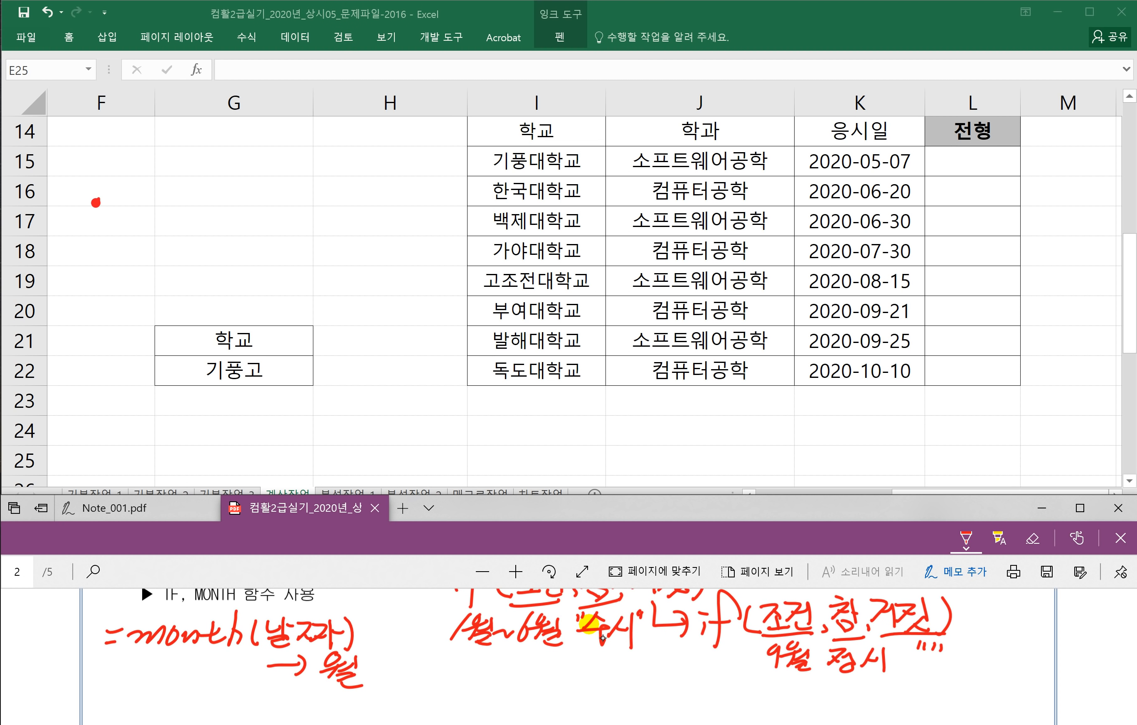
Step: Write the worked example =month("2020-10-14") → 10
drag(144, 699, 190, 702)
drag(184, 708, 252, 712)
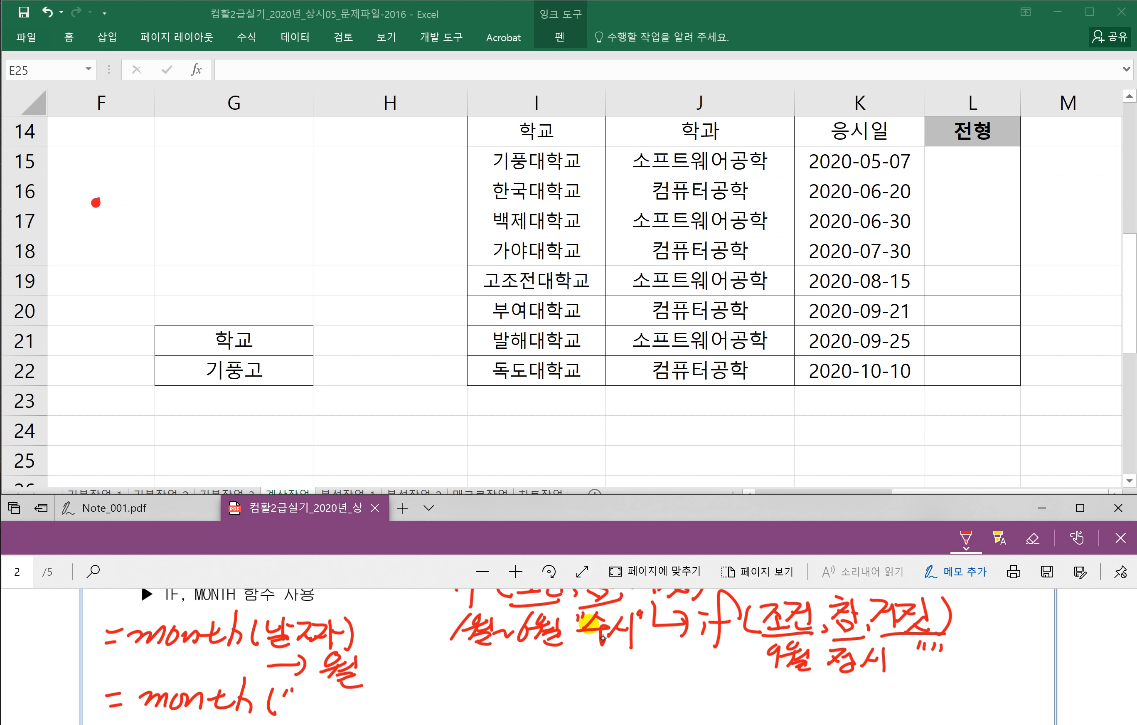
drag(326, 696, 323, 697)
mouse_move(336, 692)
mouse_down()
mouse_move(338, 708)
mouse_move(389, 709)
mouse_up()
drag(407, 692, 430, 702)
drag(440, 693, 437, 712)
drag(454, 692, 466, 698)
drag(473, 689, 472, 697)
drag(480, 680, 482, 713)
drag(505, 692, 553, 689)
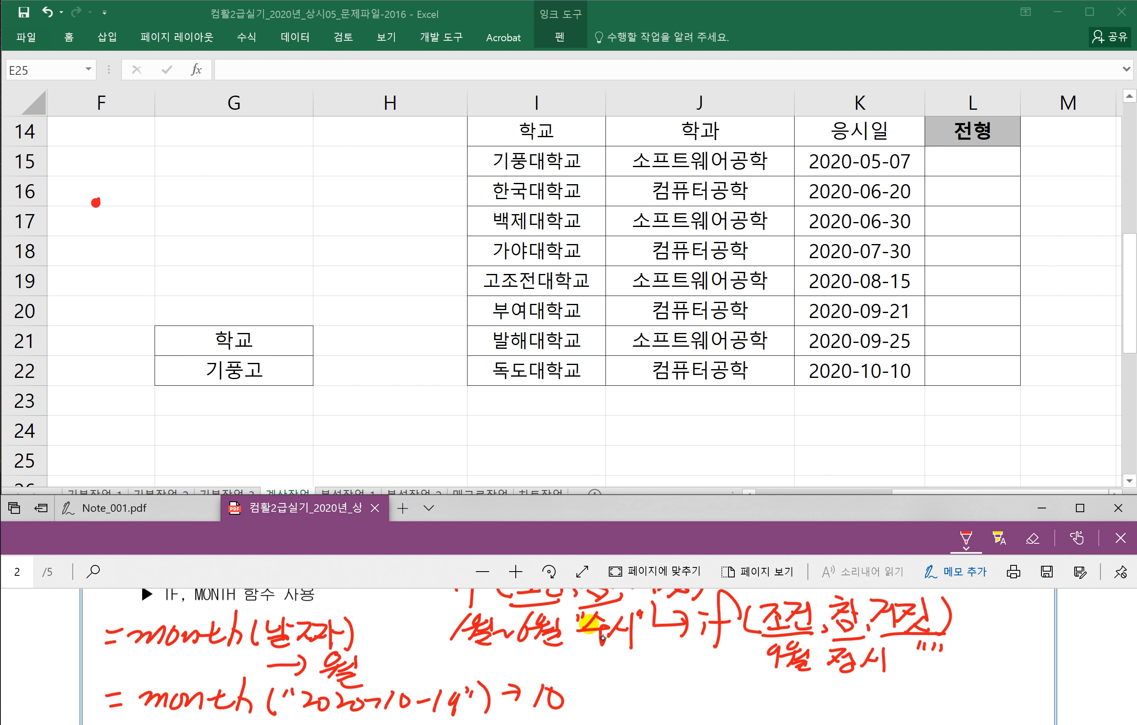
Step: Note year and day as related date functions
mouse_move(643, 675)
mouse_down()
mouse_move(584, 719)
mouse_move(688, 705)
mouse_up()
drag(693, 702, 710, 688)
mouse_move(764, 658)
mouse_down()
mouse_move(765, 708)
mouse_move(789, 706)
mouse_up()
drag(791, 688, 765, 724)
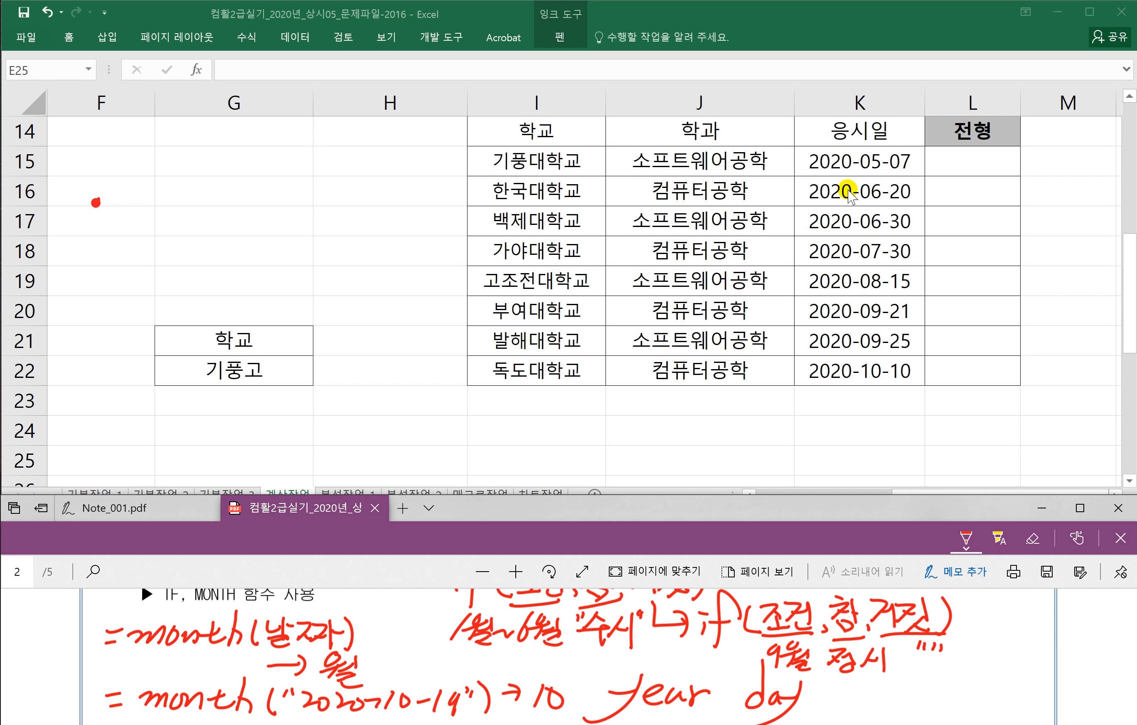
Step: In L15, type =IF(MONTH(K15)<=6,"수시", to begin the 전형 formula
click(951, 167)
click(951, 167)
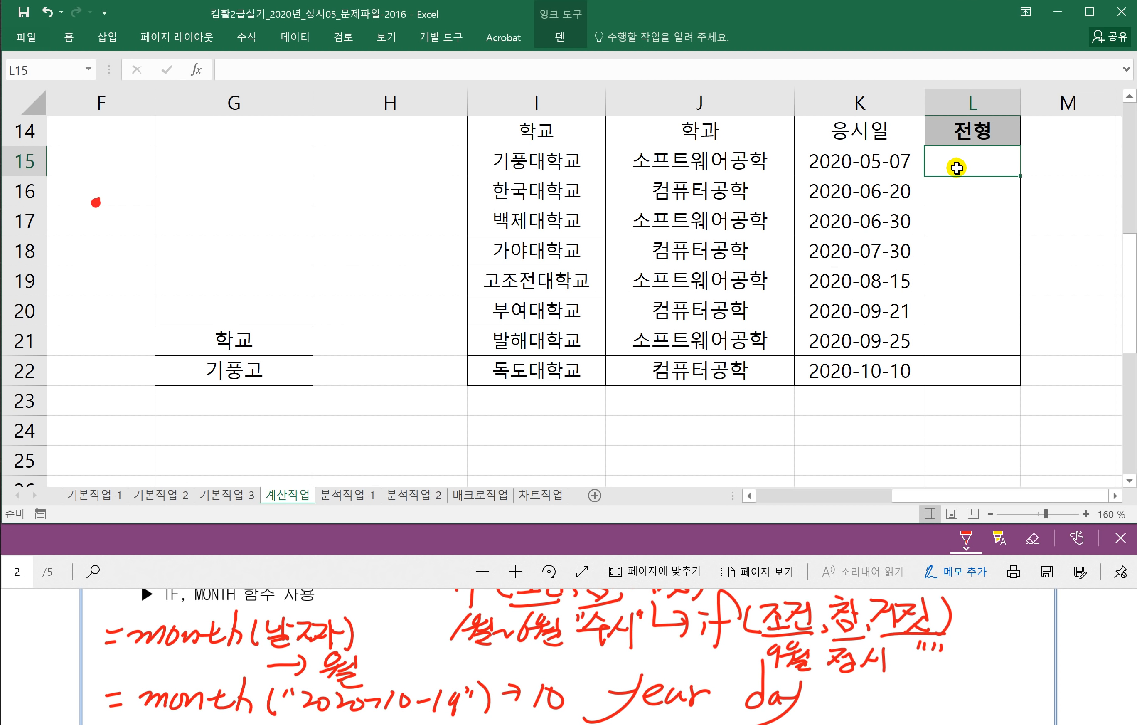
text(=IF)
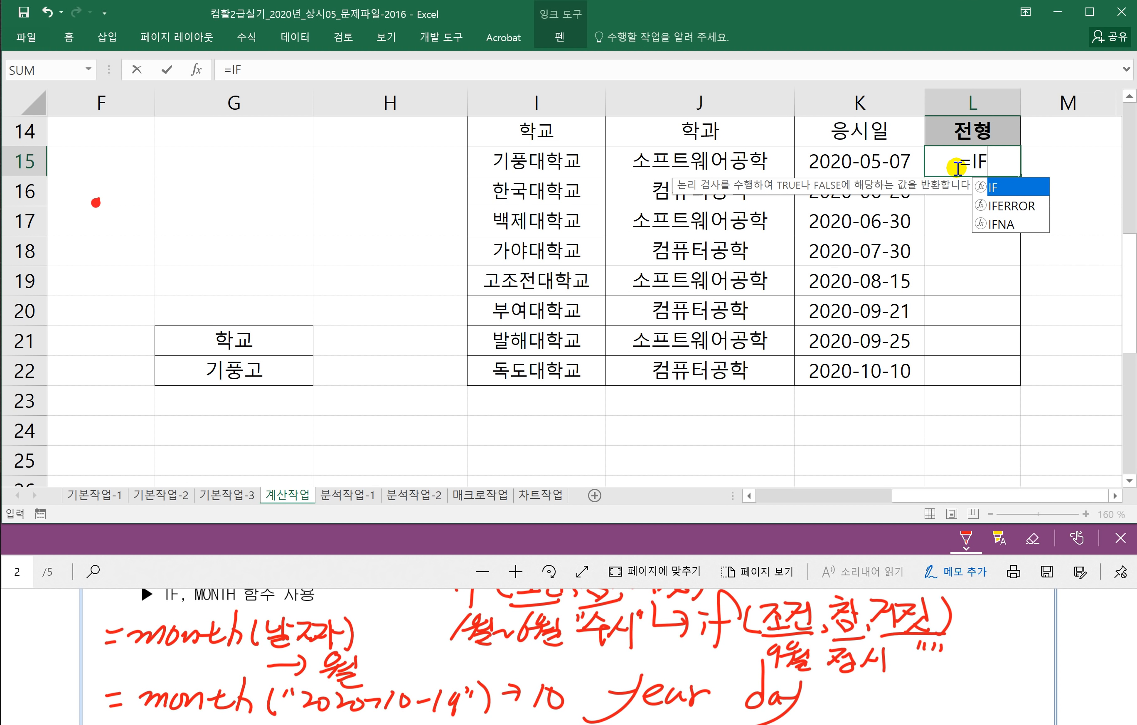
text((MONTH()
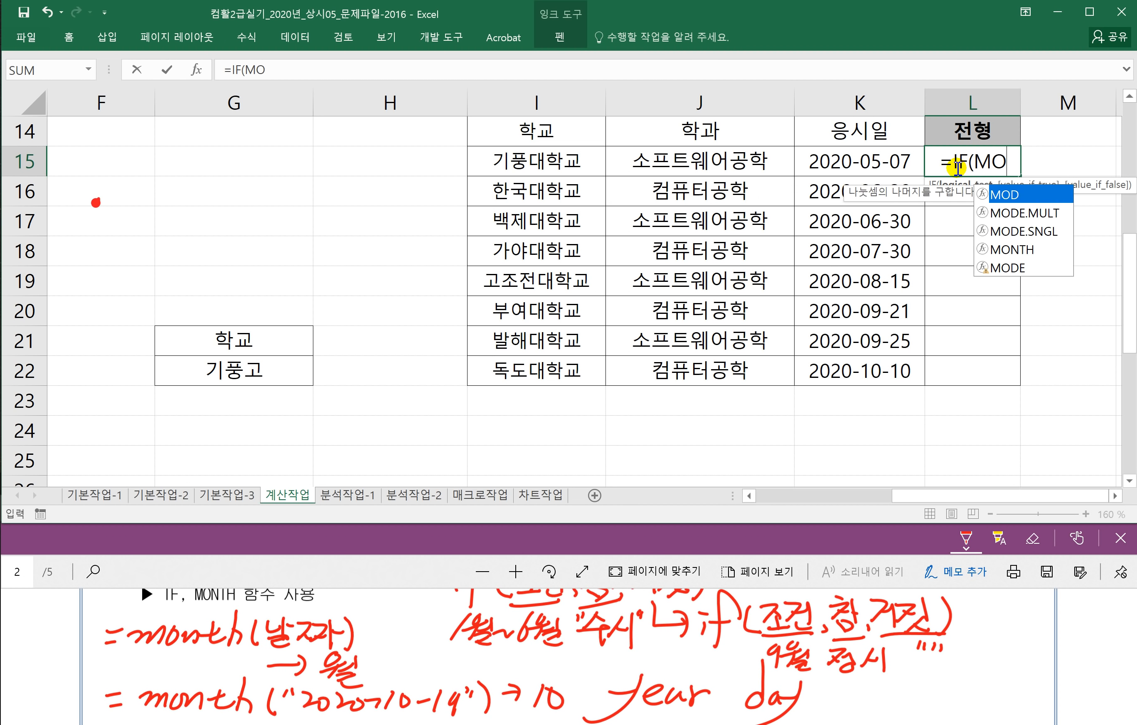
click(815, 158)
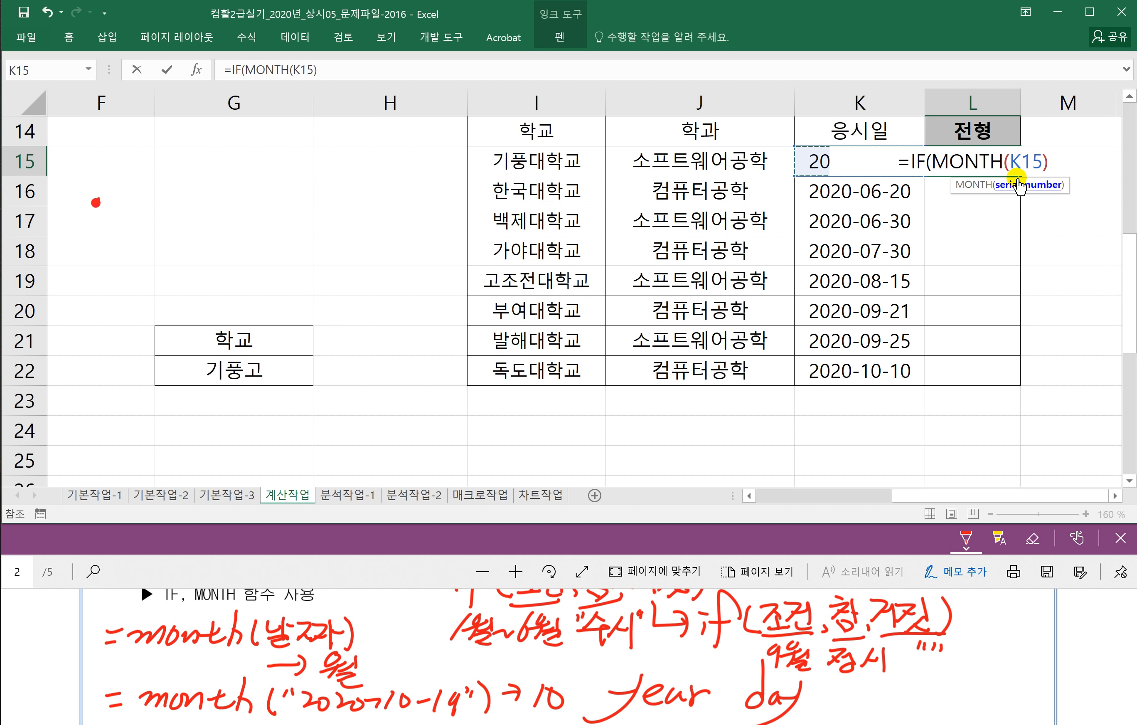
text())
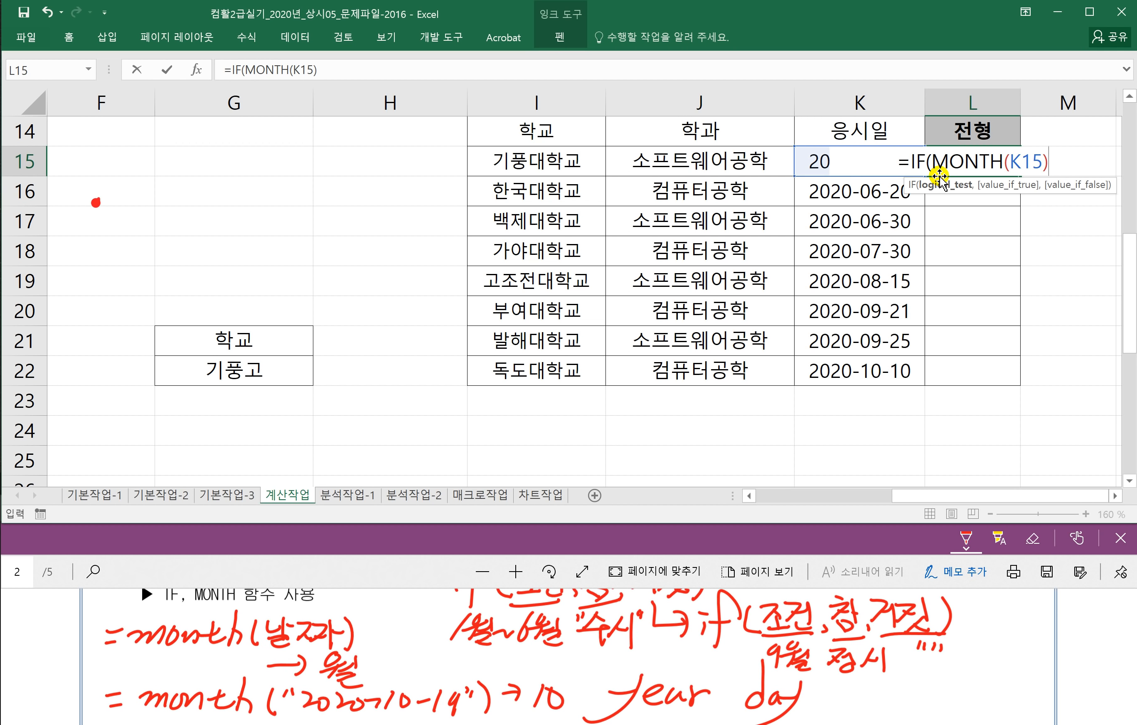
text(<=)
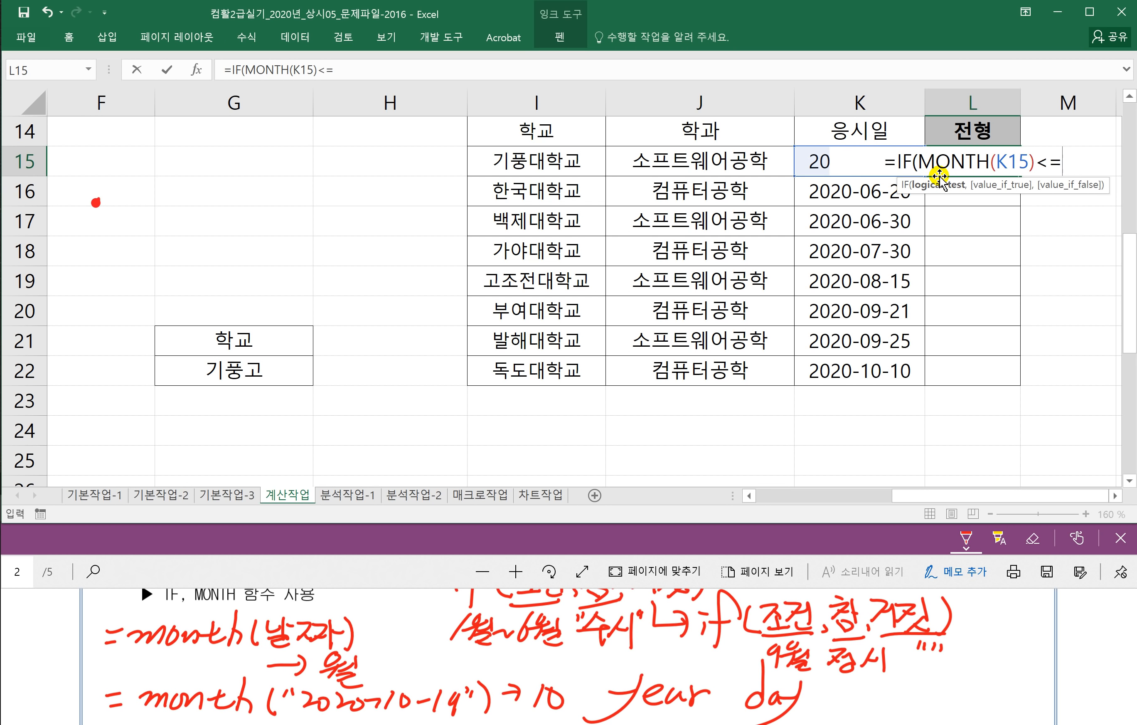
text(6)
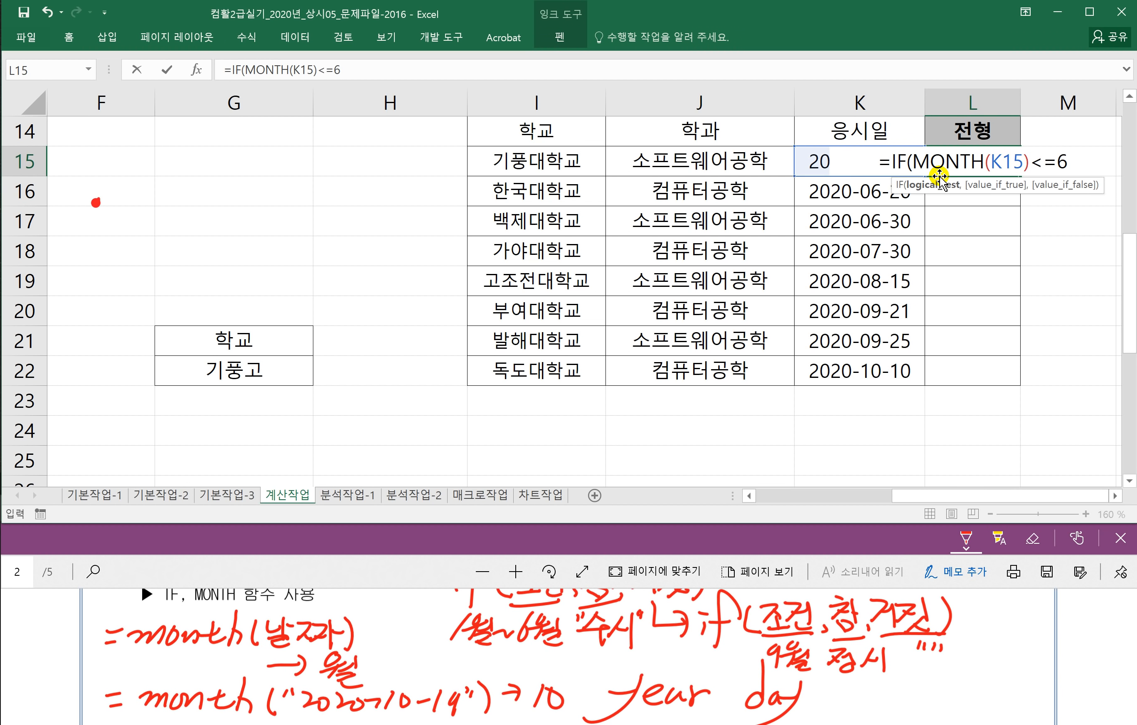
text(,")
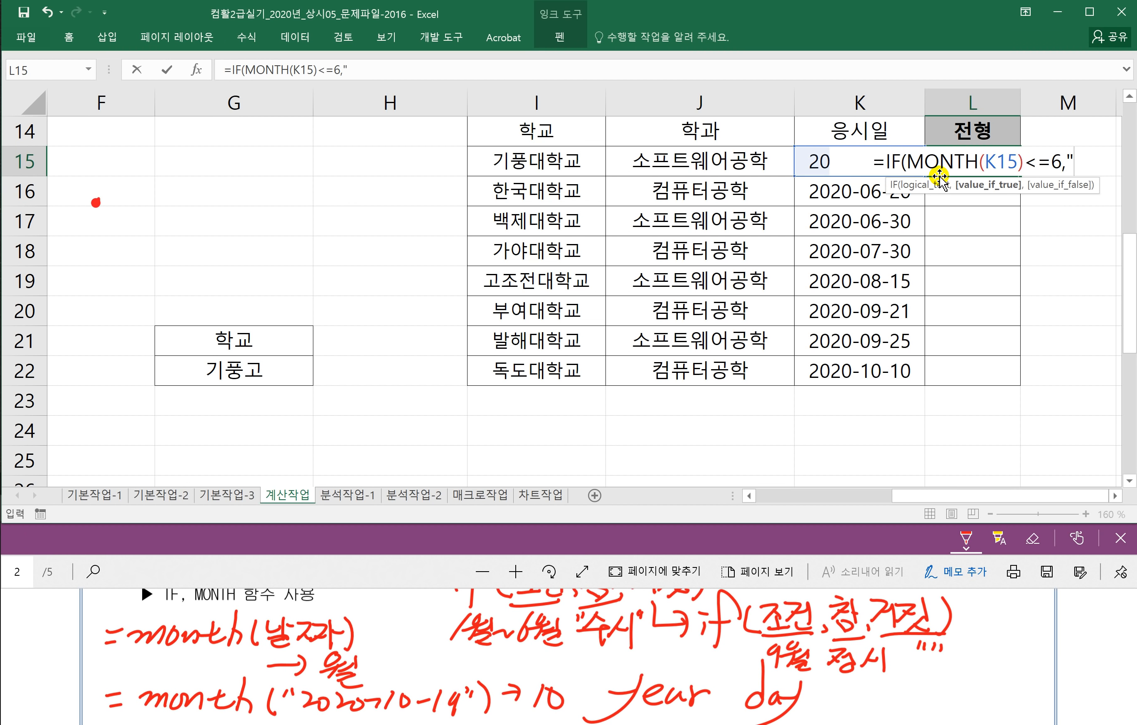
text(수시)
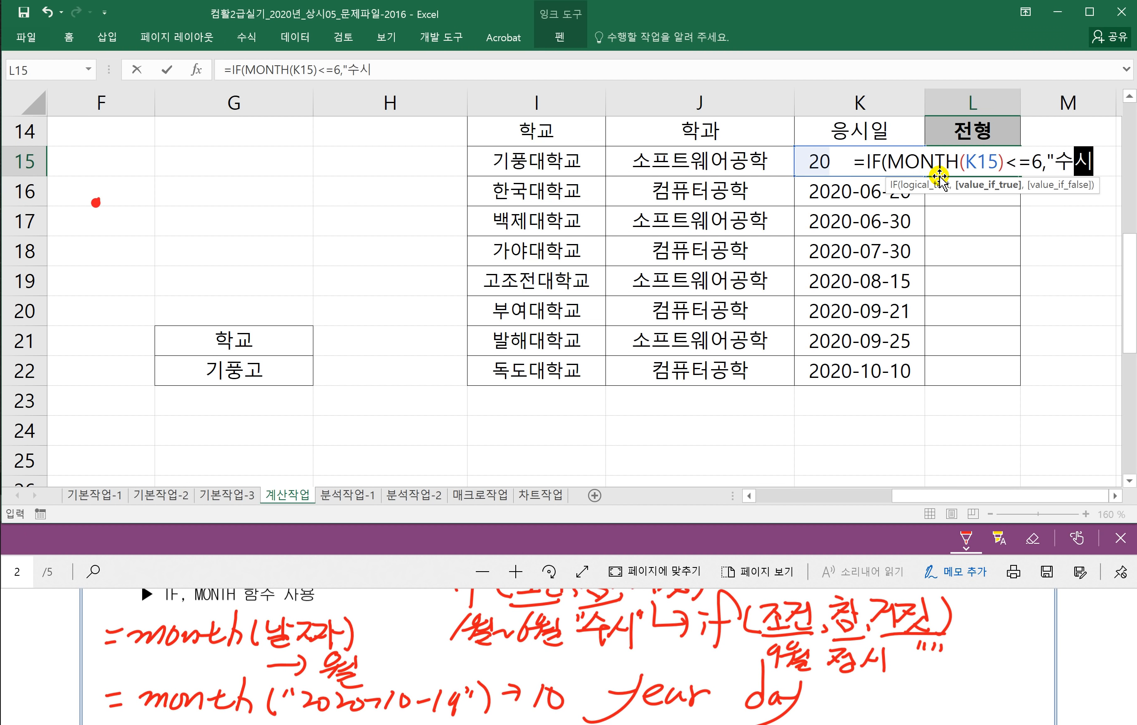
text(",)
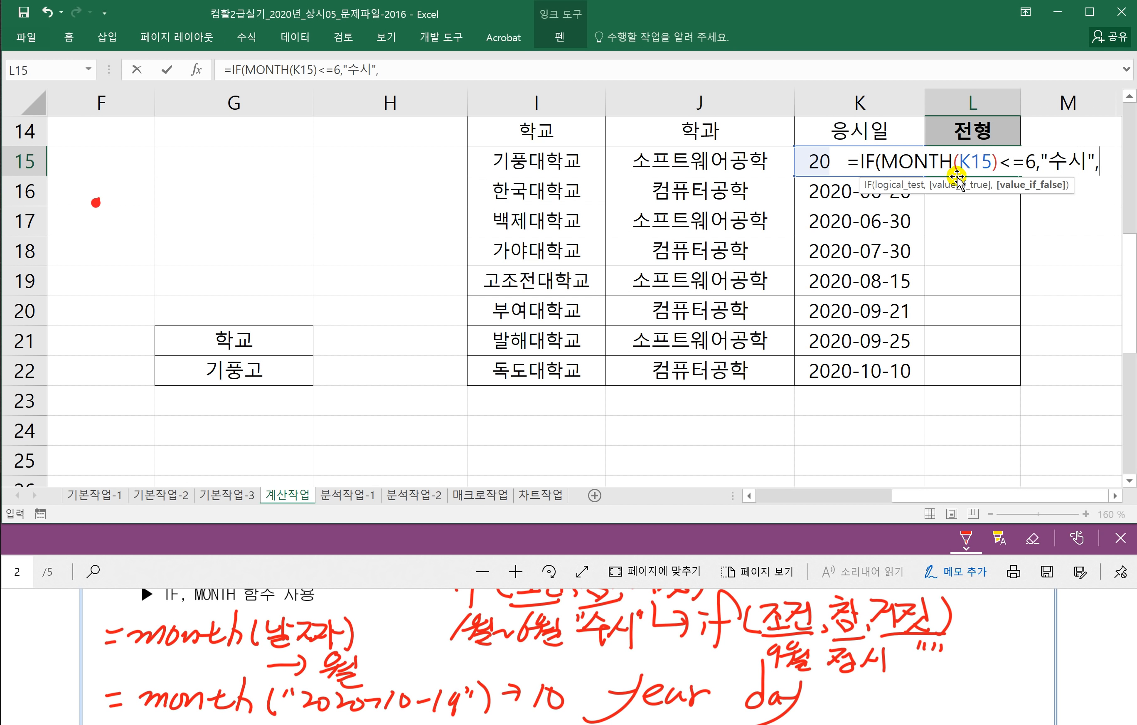
Step: Complete L15 as =IF(MONTH(K15)<=6,"수시",IF(MONTH(K15)=9,"정시",""))
click(1116, 496)
click(1116, 496)
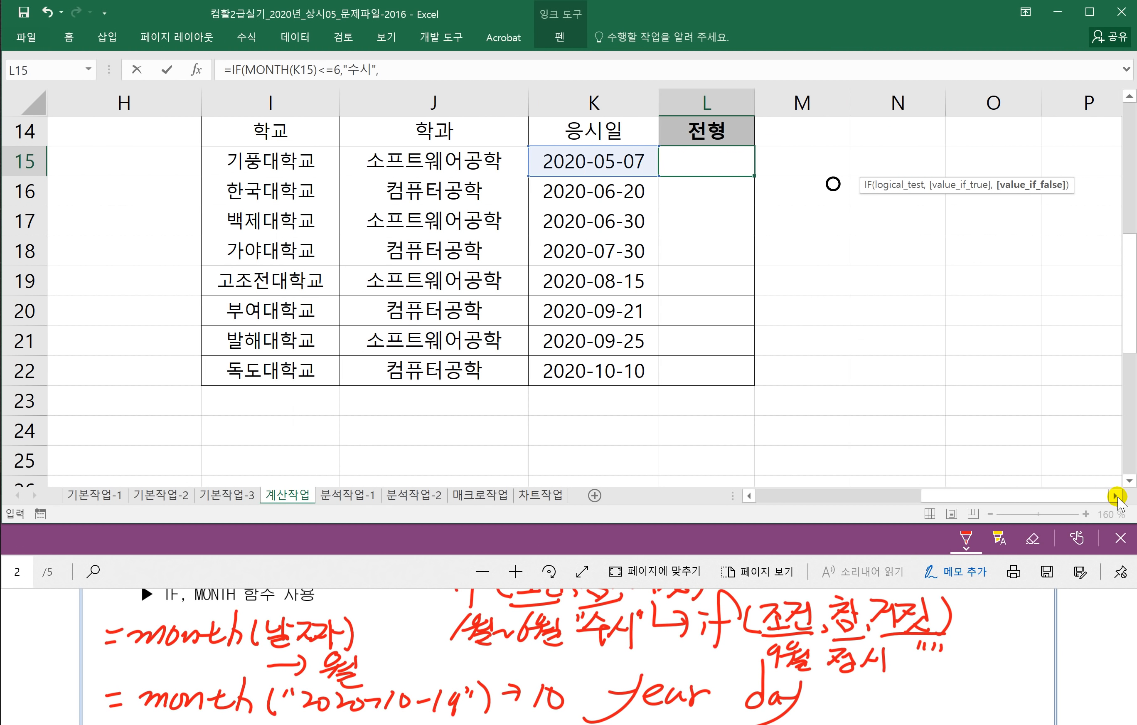
click(1116, 496)
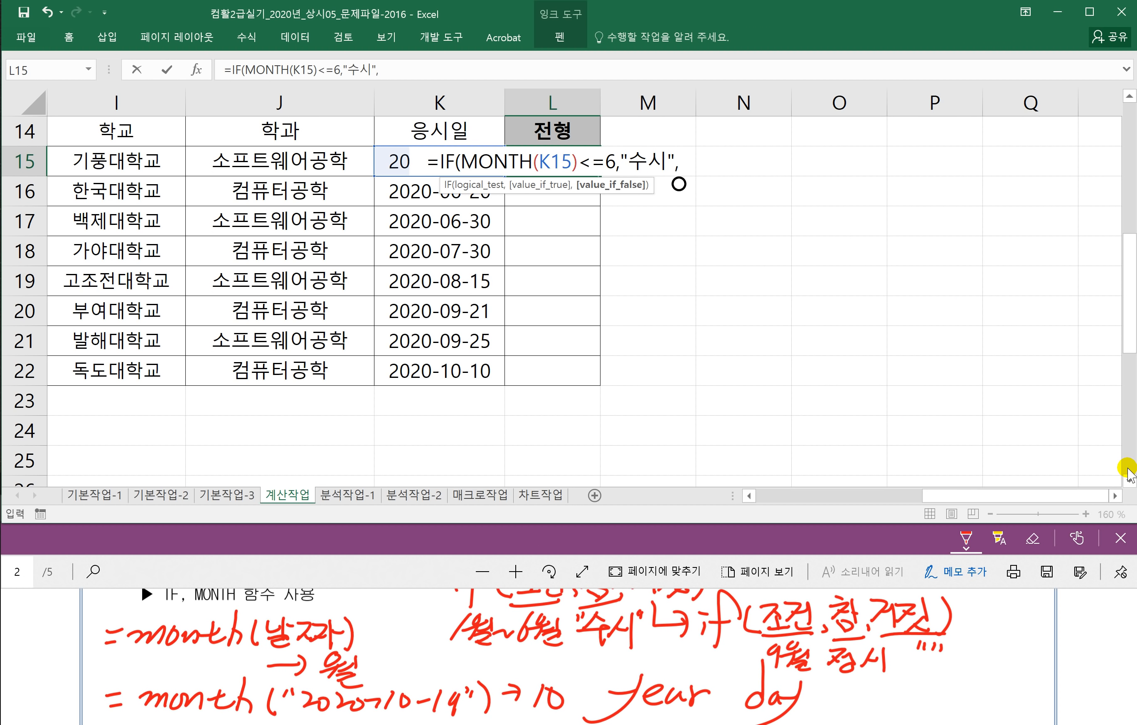
text(ㅑ)
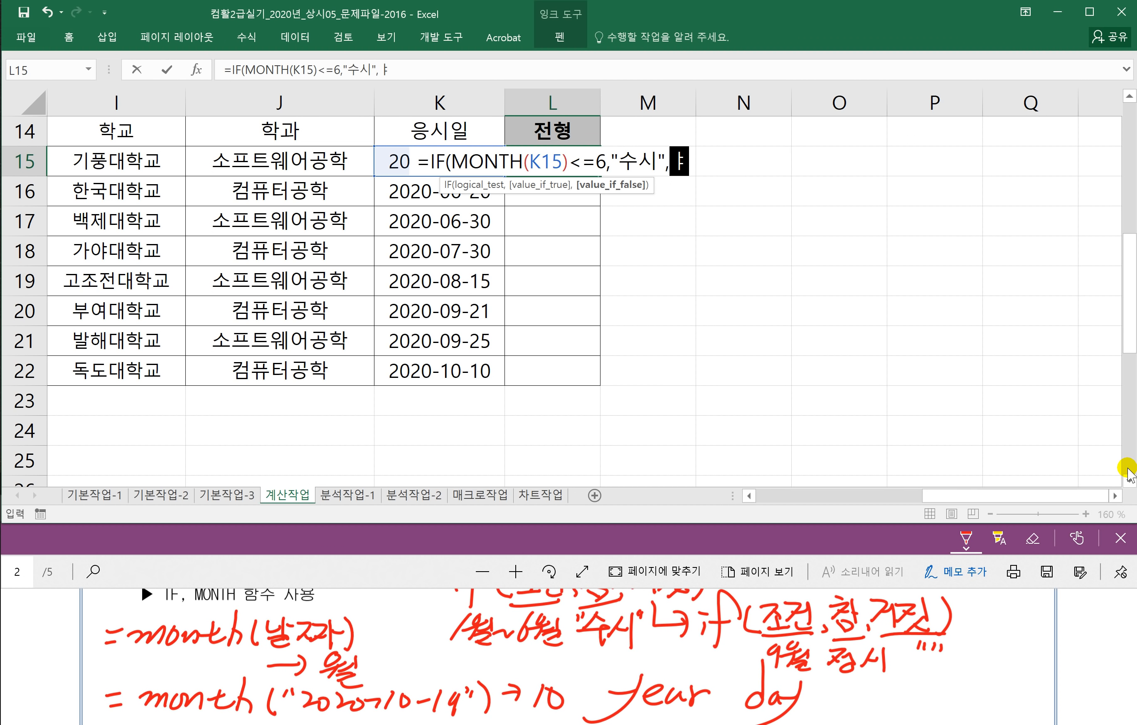
key(BackSpace)
key(Hangul)
text(IF()
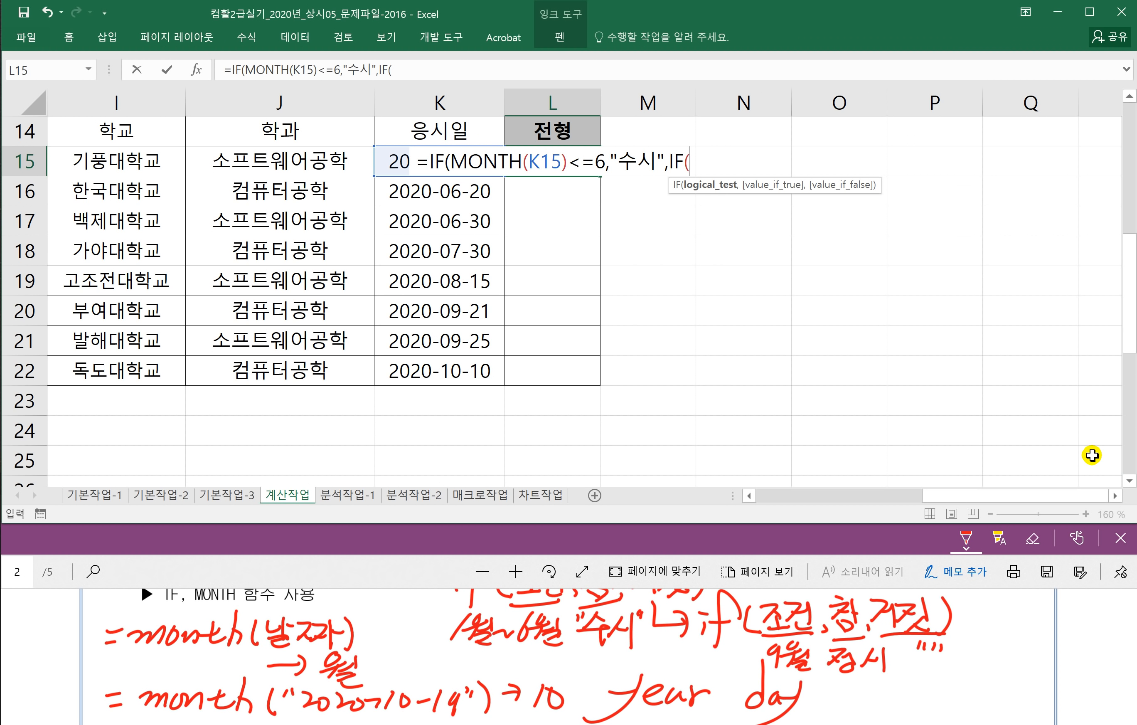
text(MONTH()
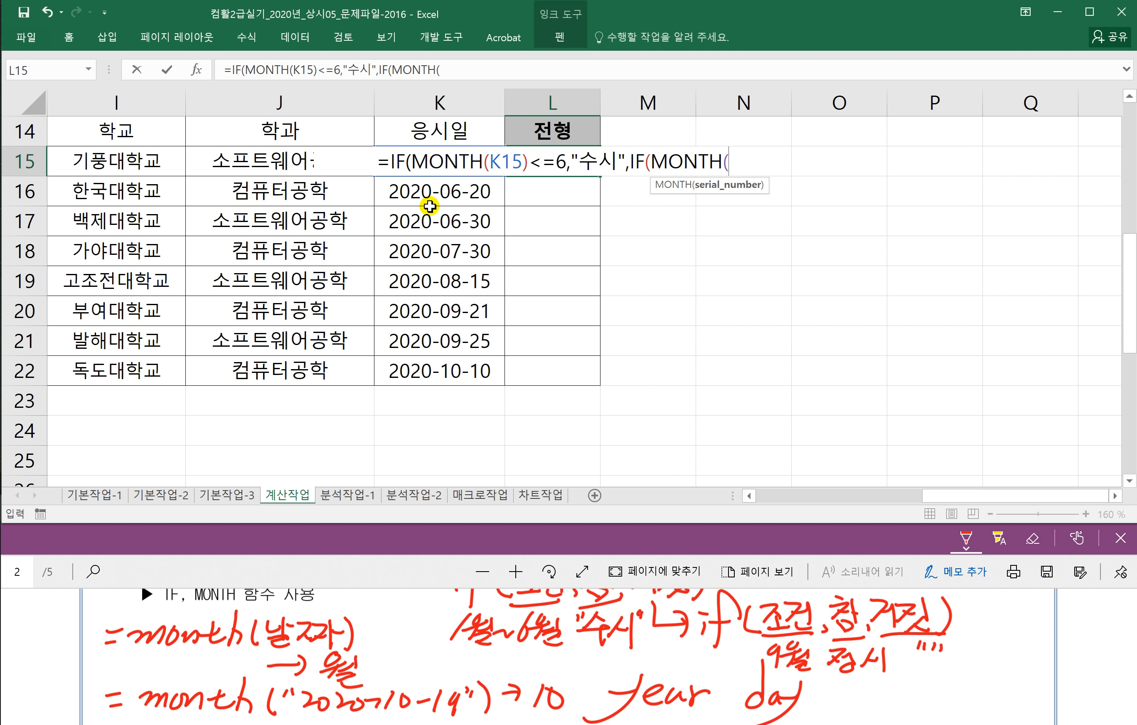
click(440, 134)
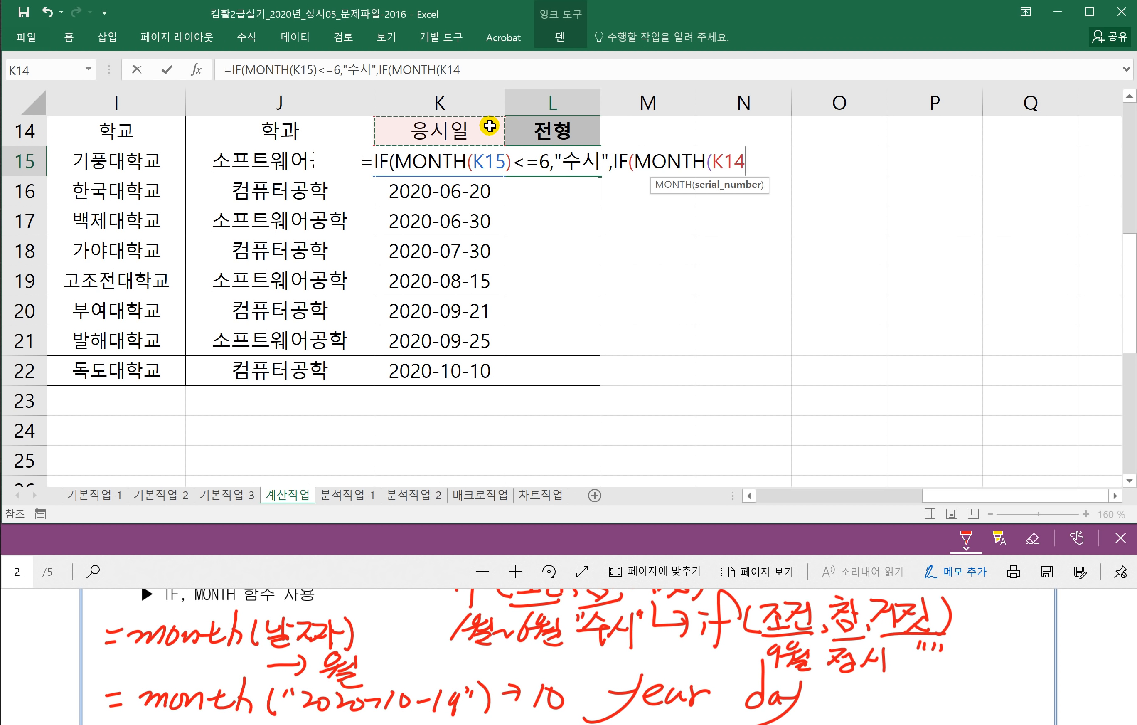
key(Down)
text())
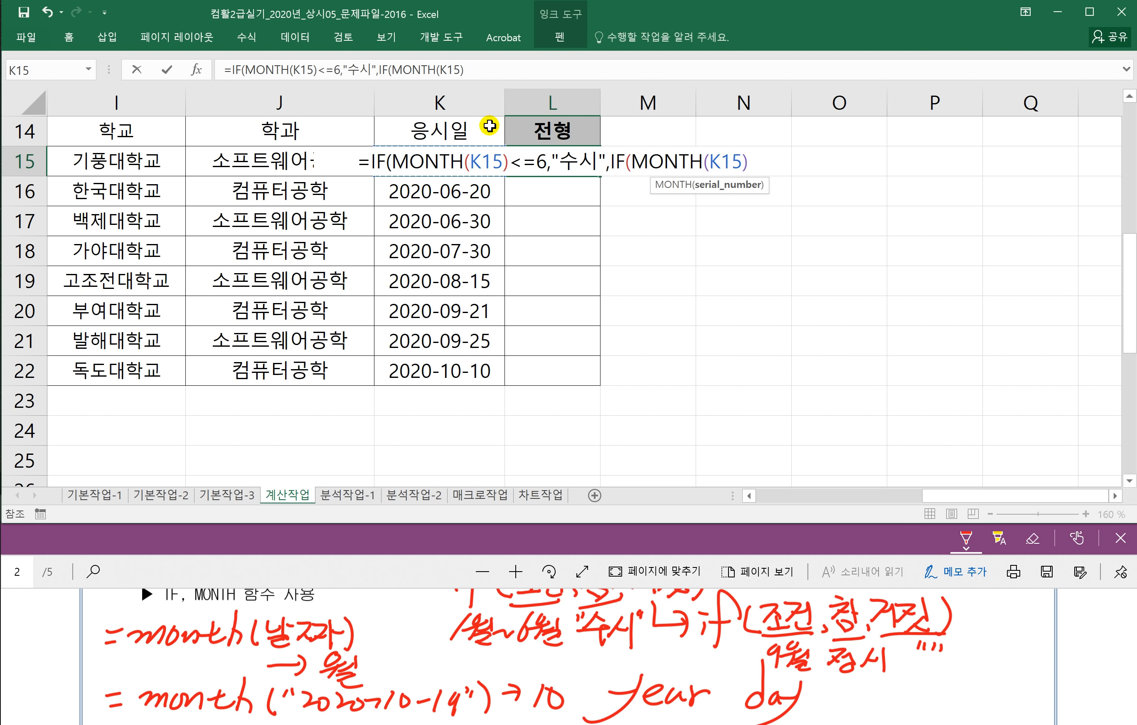
text(=9)
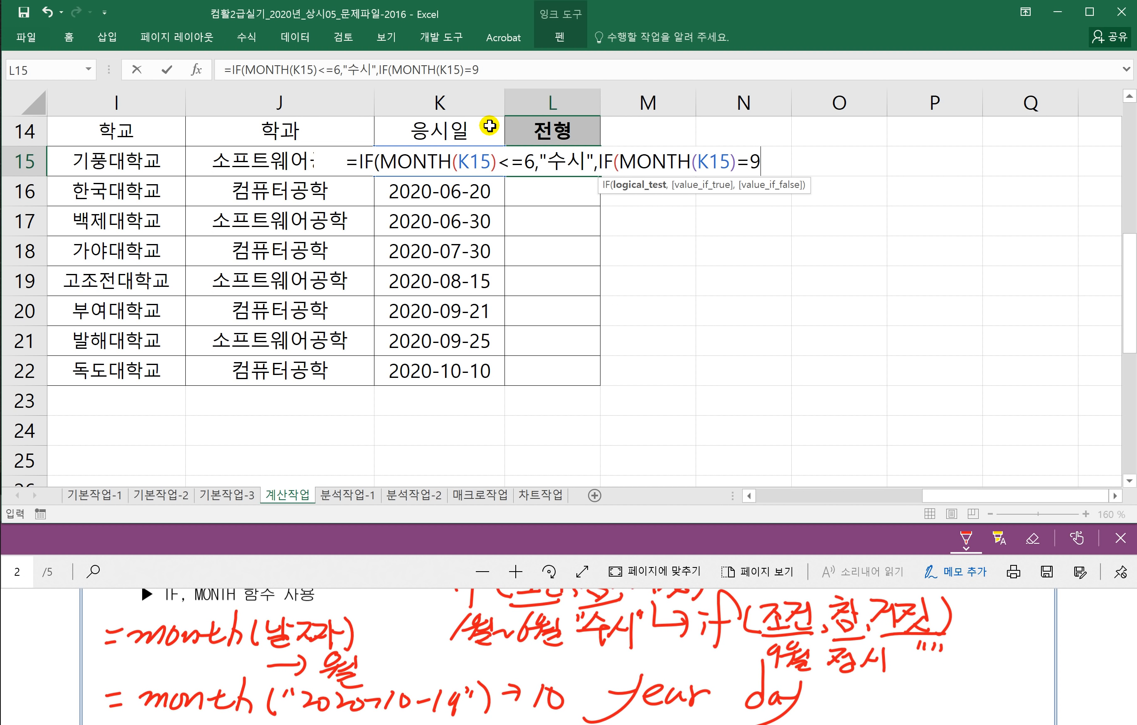
text(,")
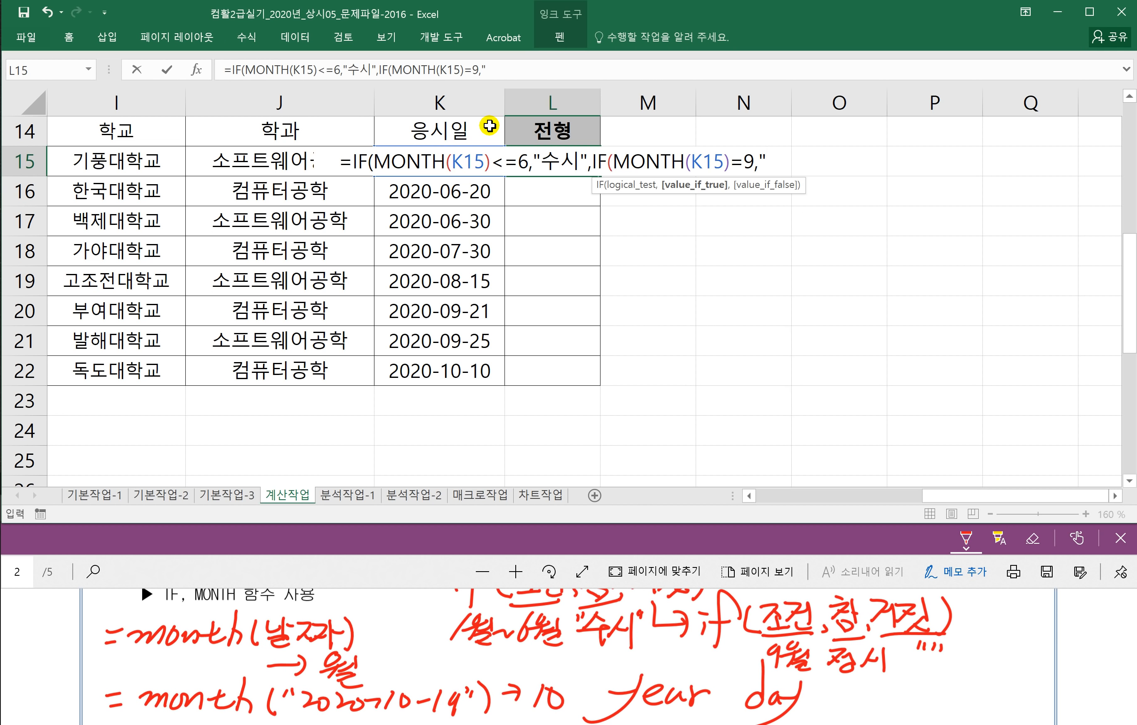
text(정시)
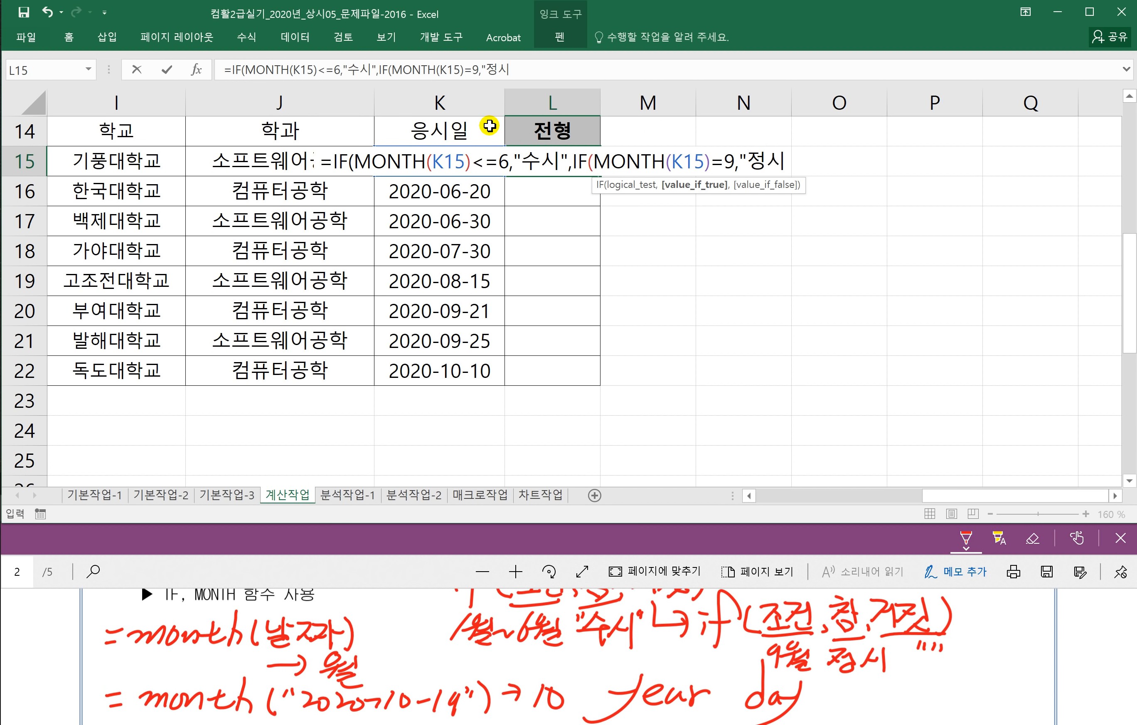
text(","")
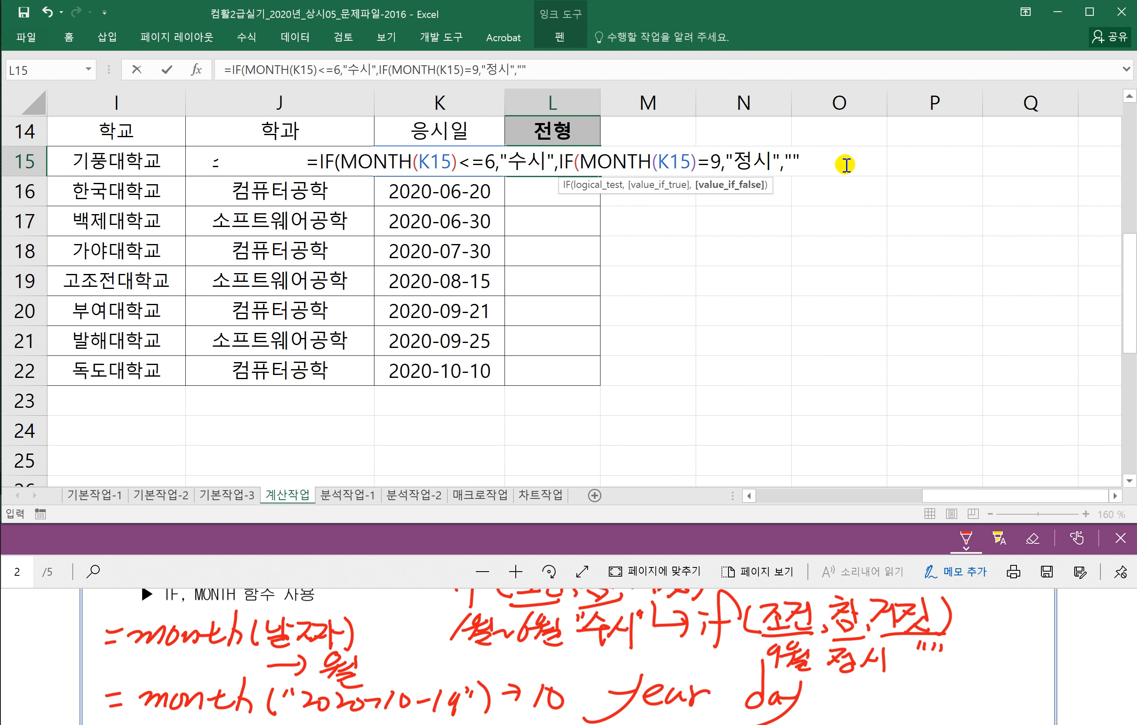
text()))
key(Return)
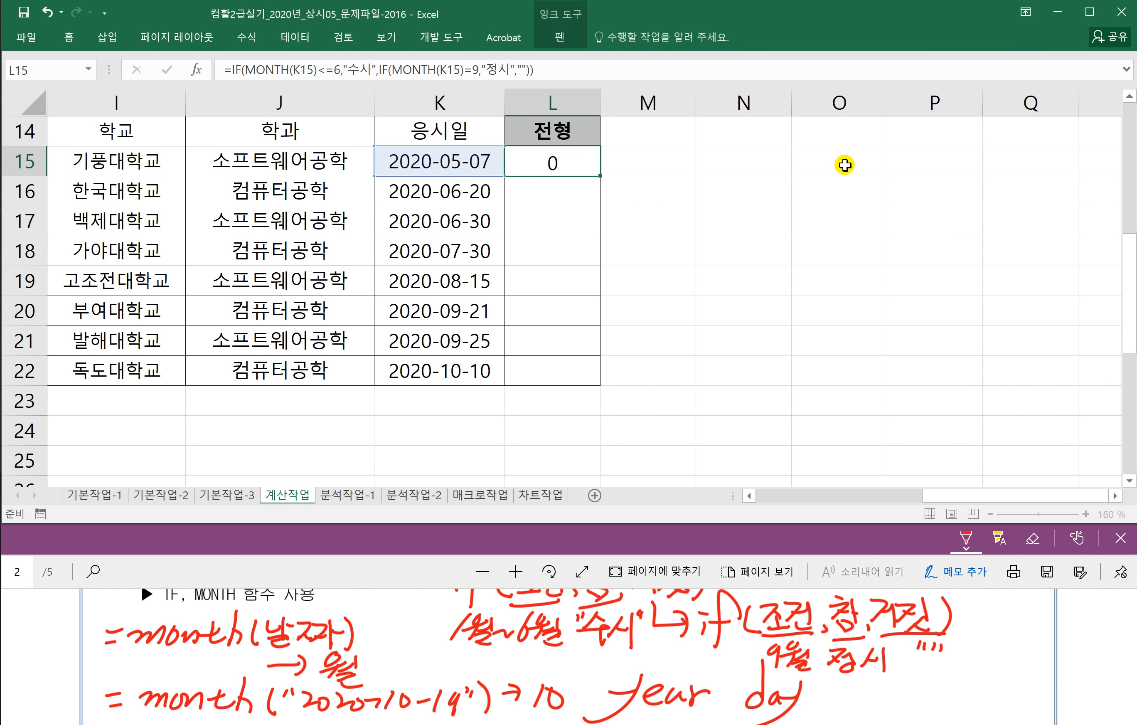
Step: Fill the L15 formula down to L22 and scroll back left
click(579, 158)
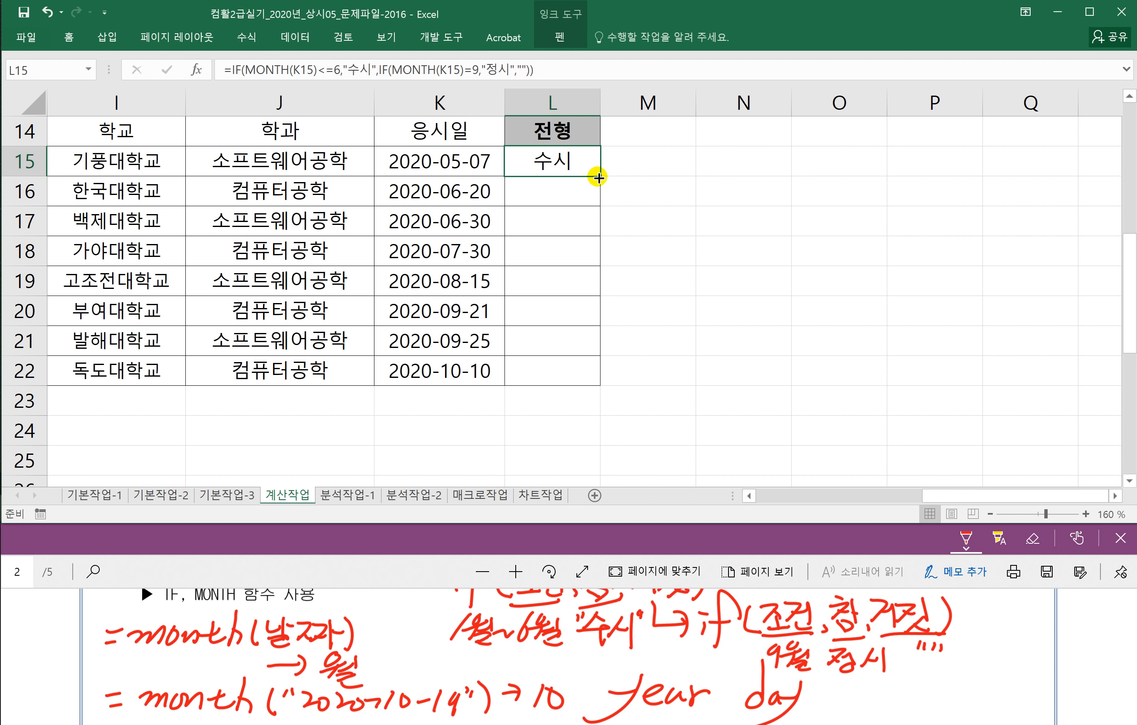
drag(598, 176, 582, 383)
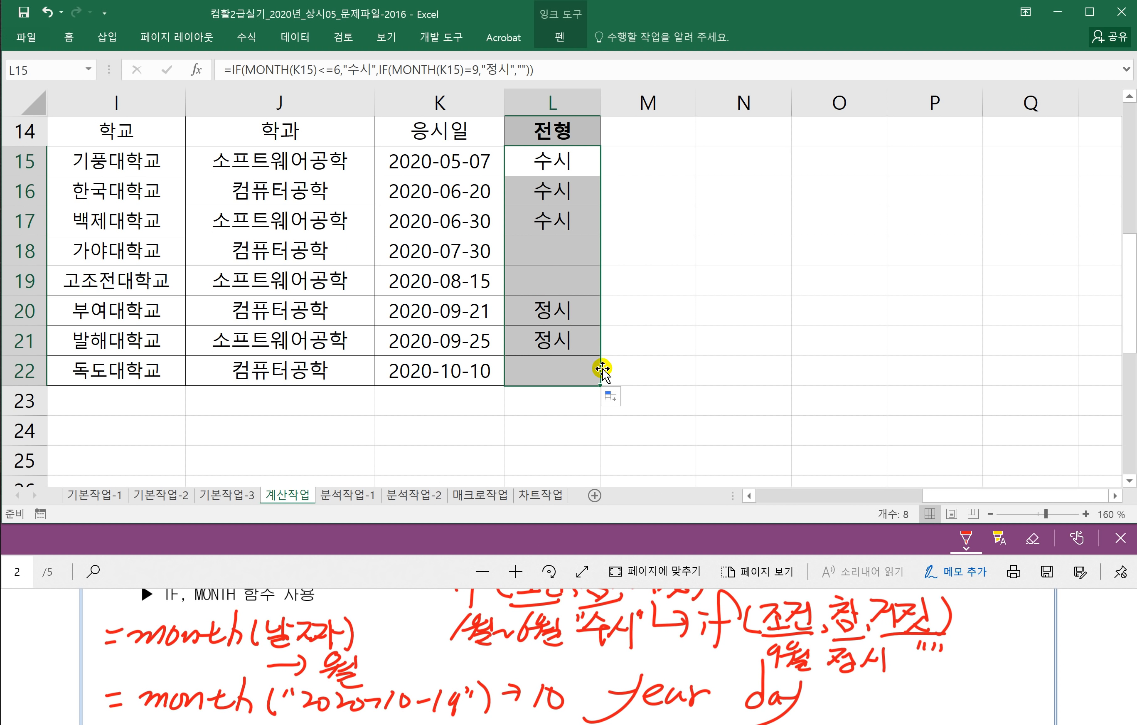
click(535, 432)
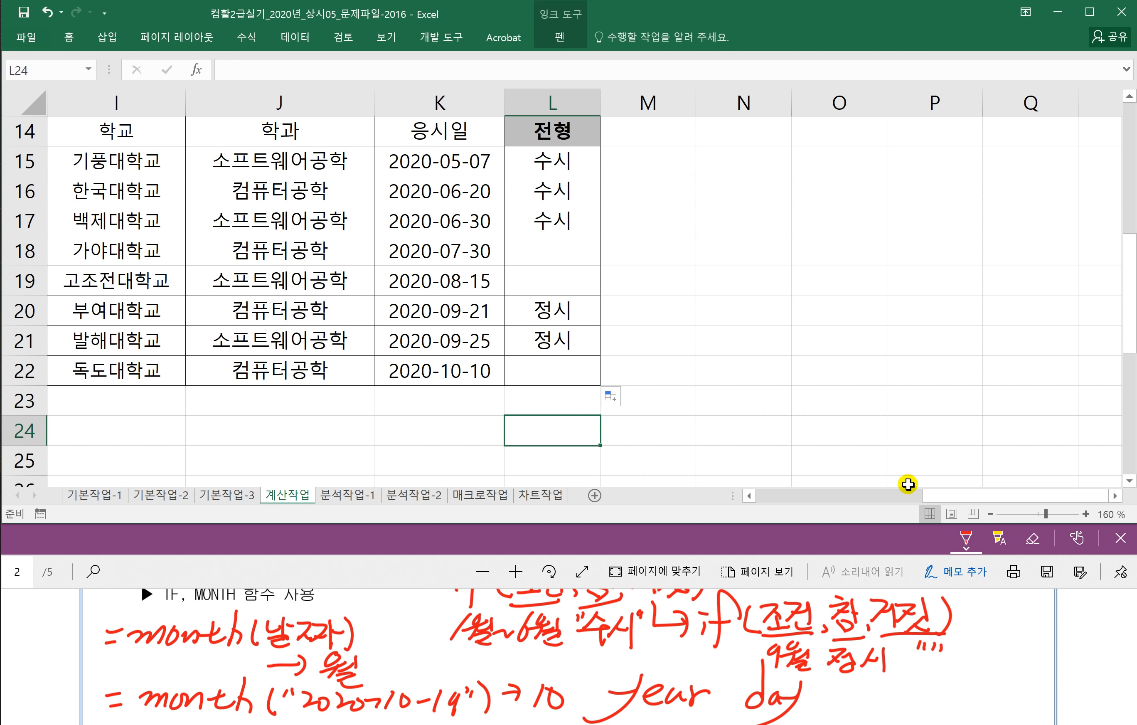
drag(927, 496, 796, 497)
scroll(519, 429, down, 1)
Step: Move the problem PDF to page 3, fit it to width, and scroll to question 5
scroll(518, 429, down, 3)
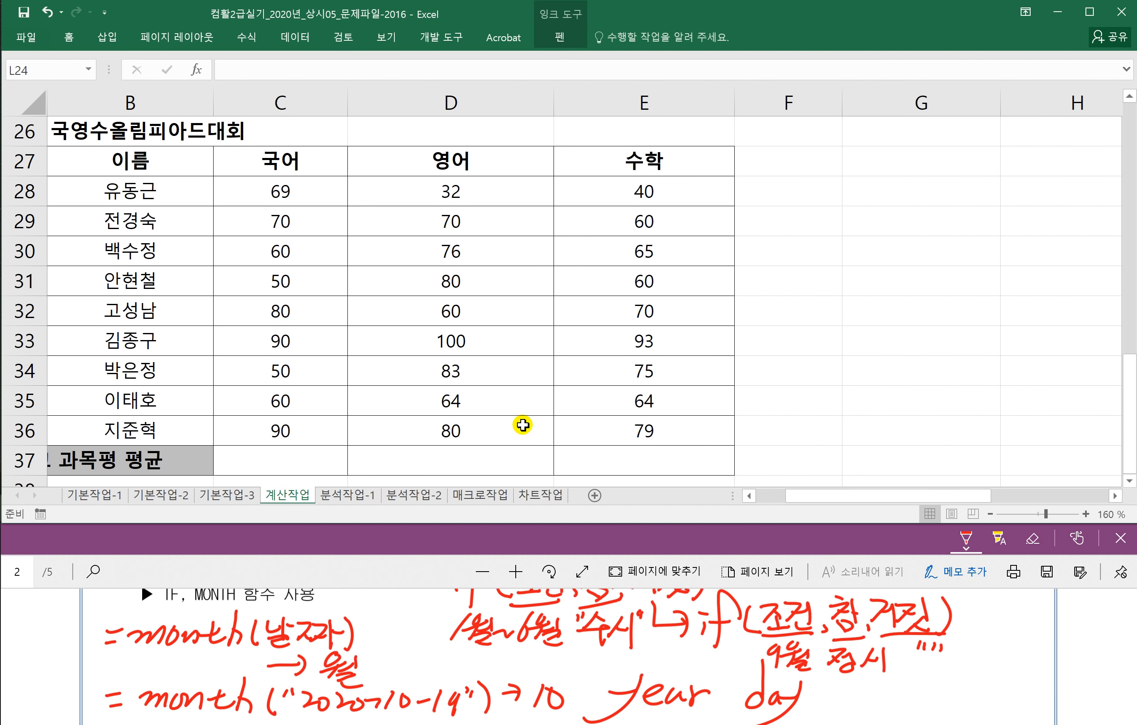
click(368, 556)
scroll(392, 654, down, 2)
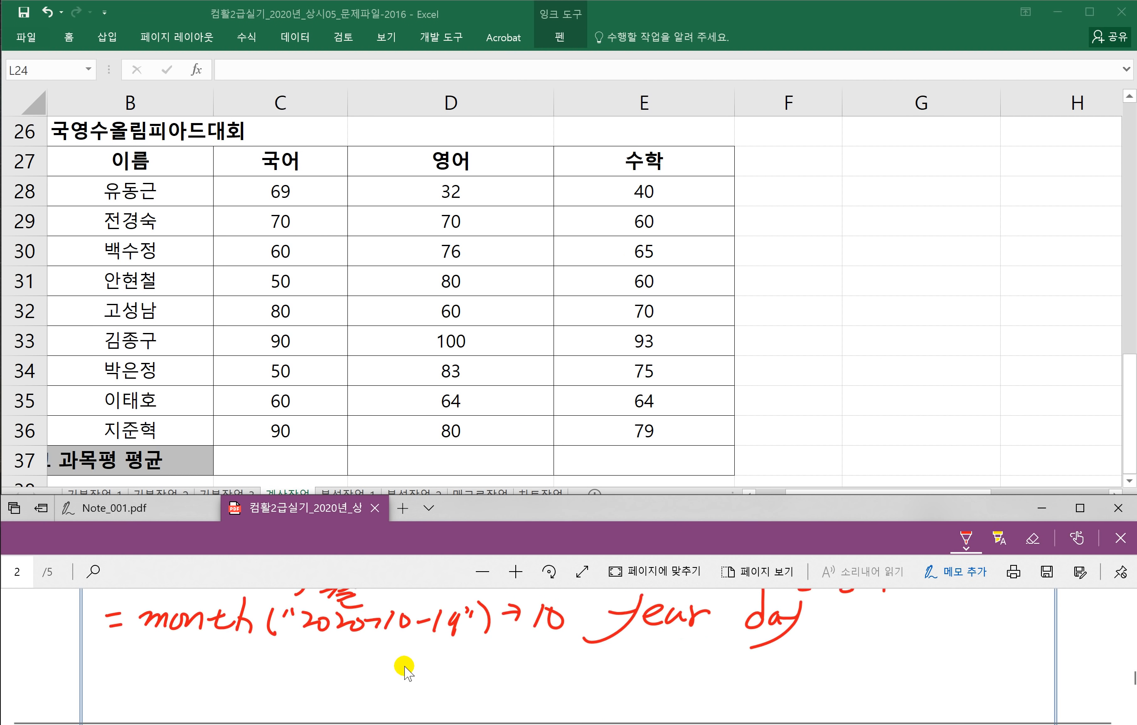
click(1128, 659)
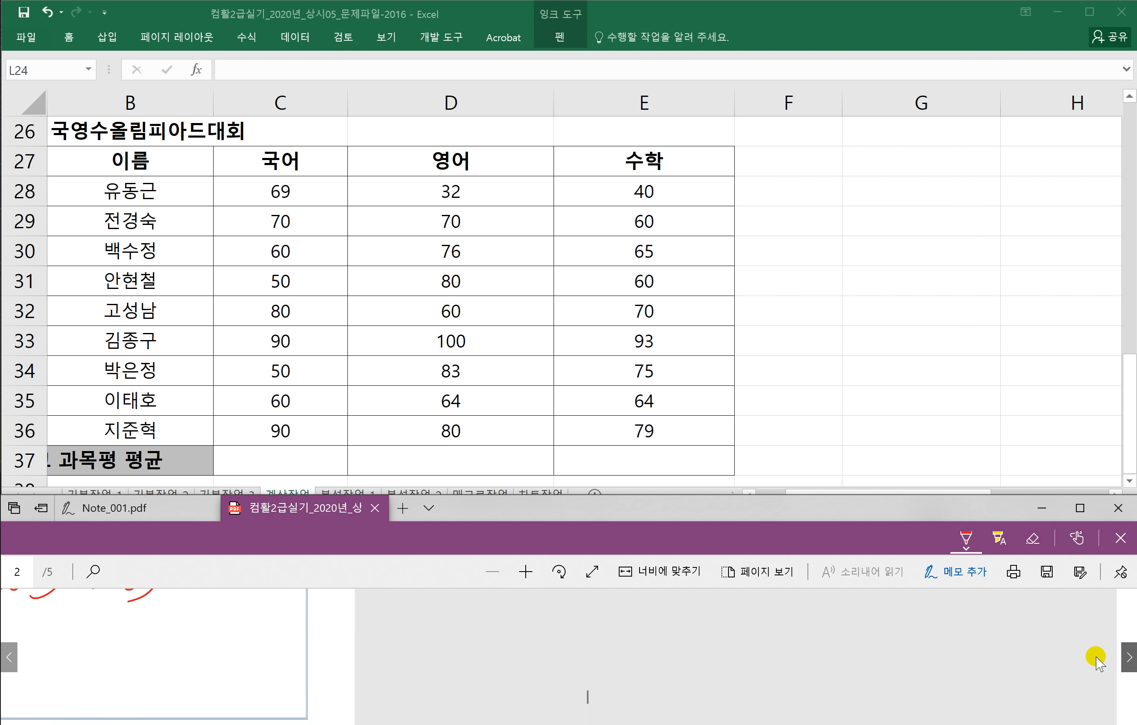
click(651, 575)
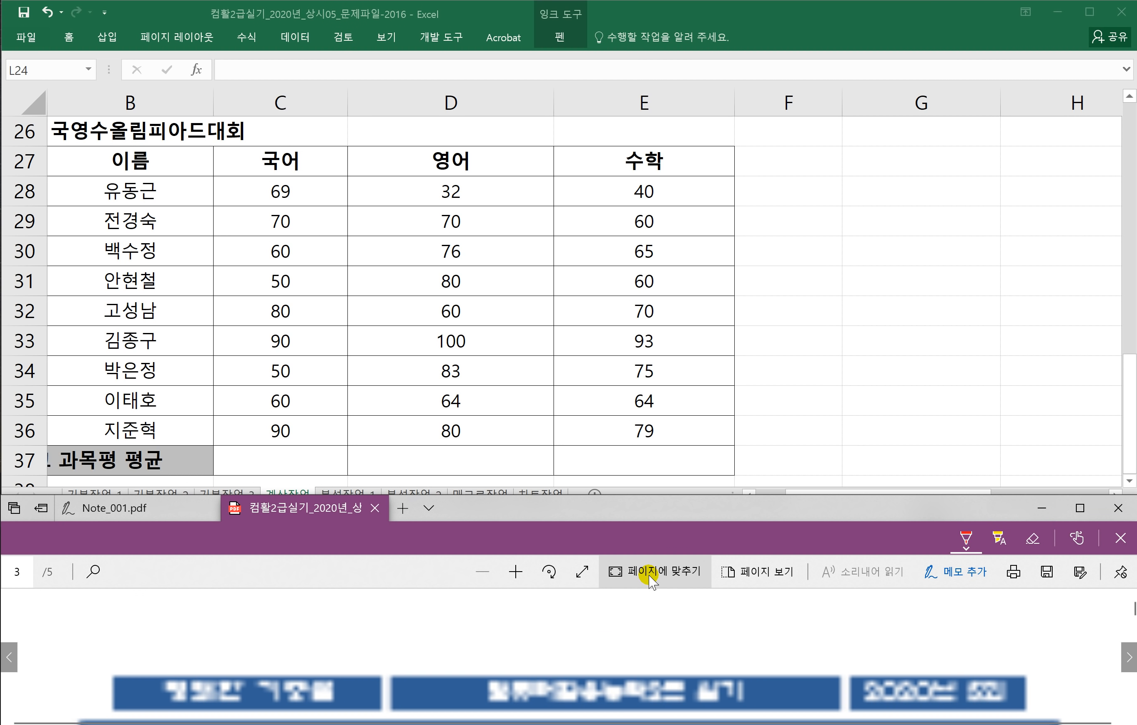
click(653, 575)
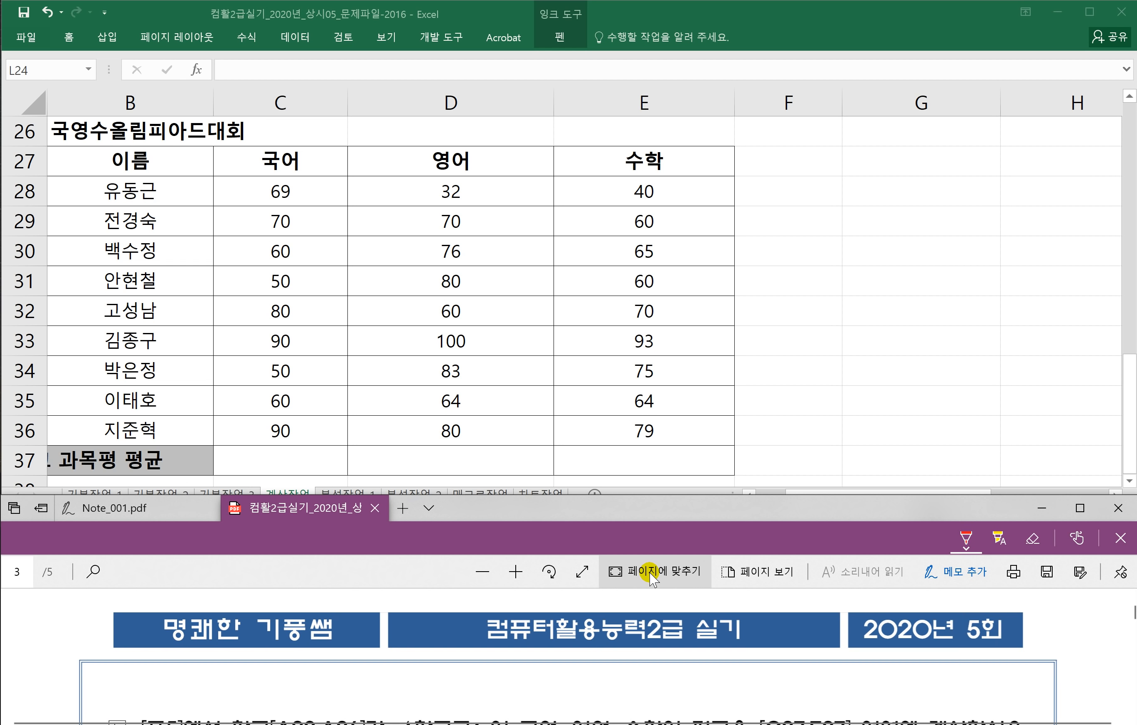
scroll(545, 635, down, 2)
scroll(545, 635, down, 1)
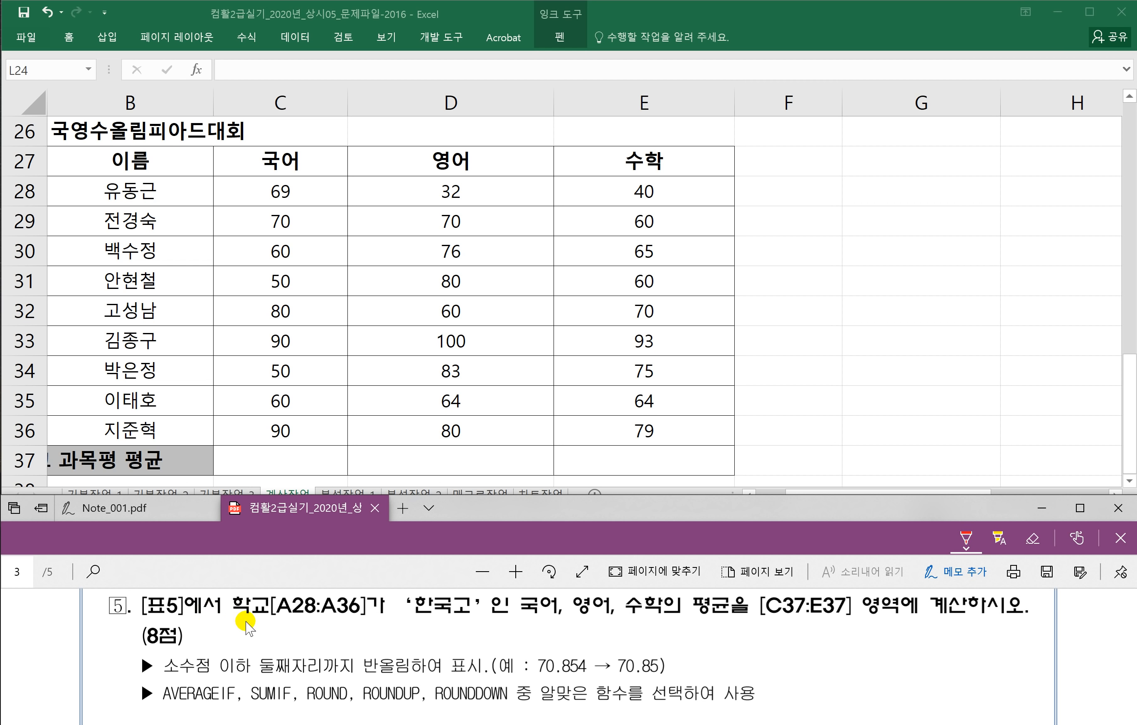
Step: Underline the 학교[A28:A36] '한국고' condition and 반올림 in red, and handwrite =Round(숫자,2)
drag(239, 615, 466, 620)
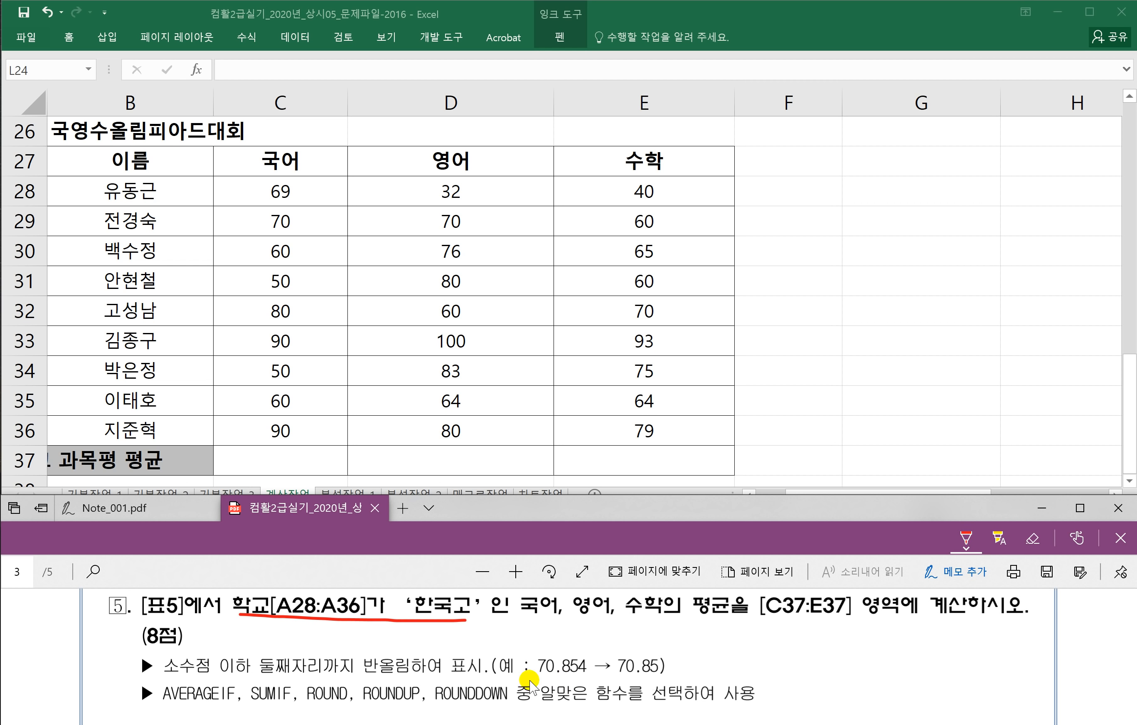
mouse_move(357, 672)
mouse_down()
mouse_move(409, 669)
mouse_move(359, 660)
mouse_move(361, 677)
mouse_move(409, 676)
mouse_move(409, 658)
mouse_up()
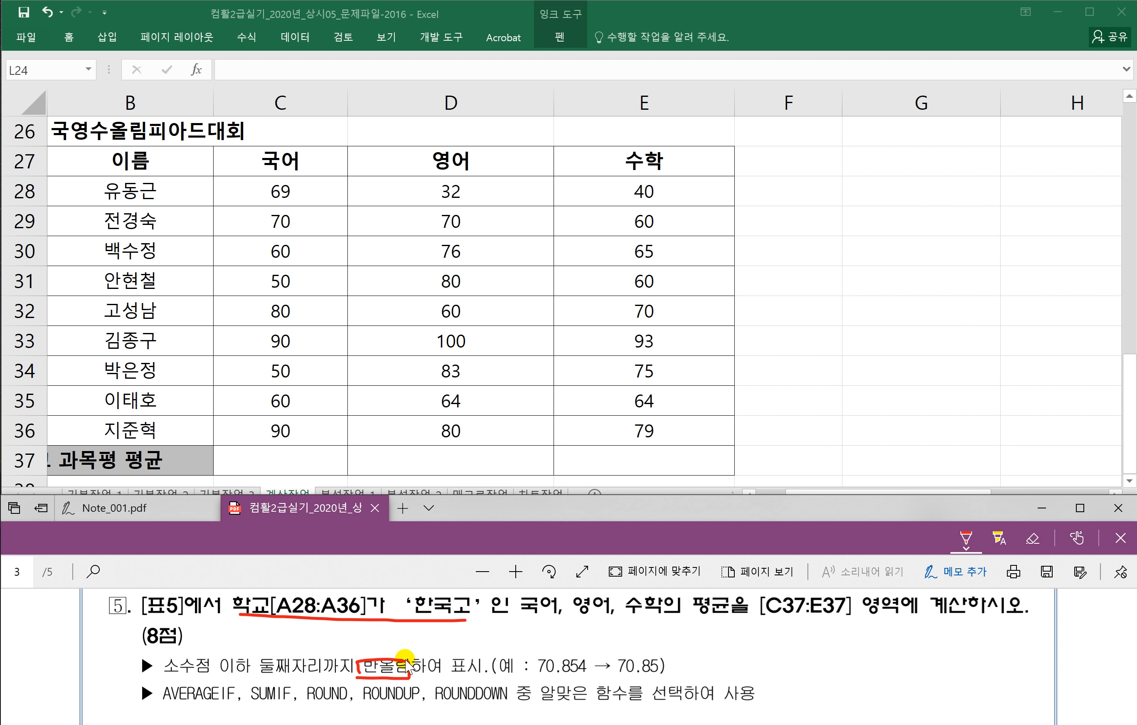
drag(729, 655, 745, 654)
mouse_move(777, 626)
mouse_down()
mouse_move(748, 679)
mouse_move(780, 656)
mouse_move(802, 659)
mouse_move(846, 621)
mouse_move(845, 663)
mouse_up()
drag(866, 636, 863, 665)
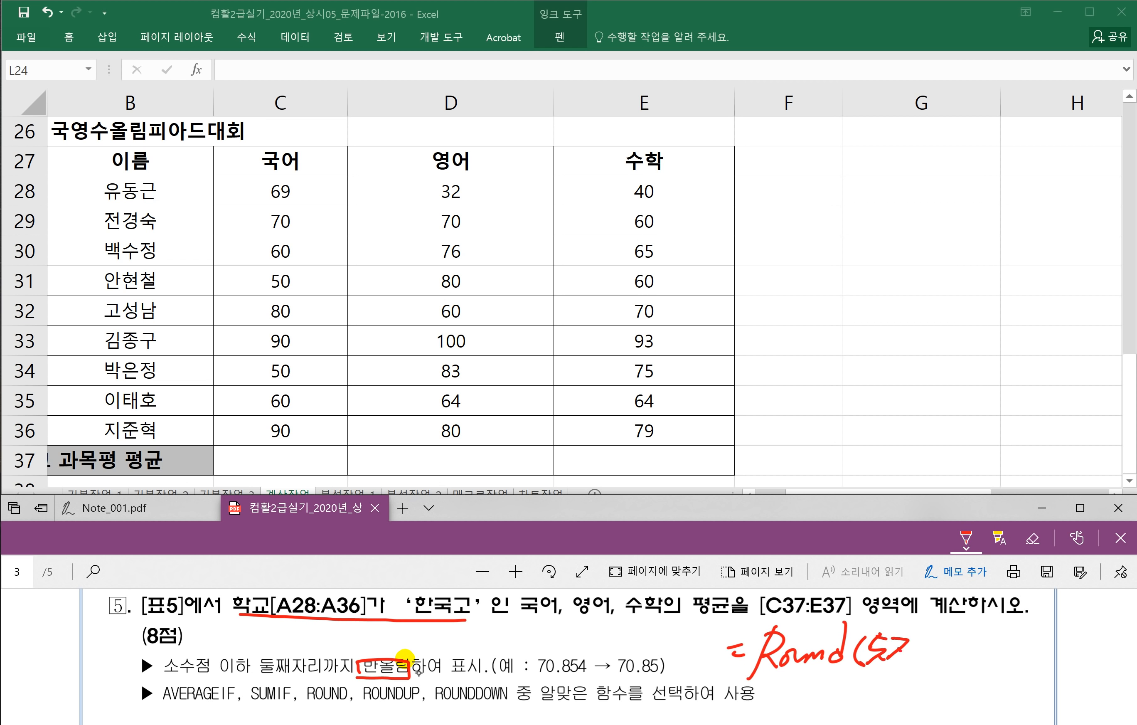
drag(942, 646, 963, 658)
drag(967, 631, 972, 669)
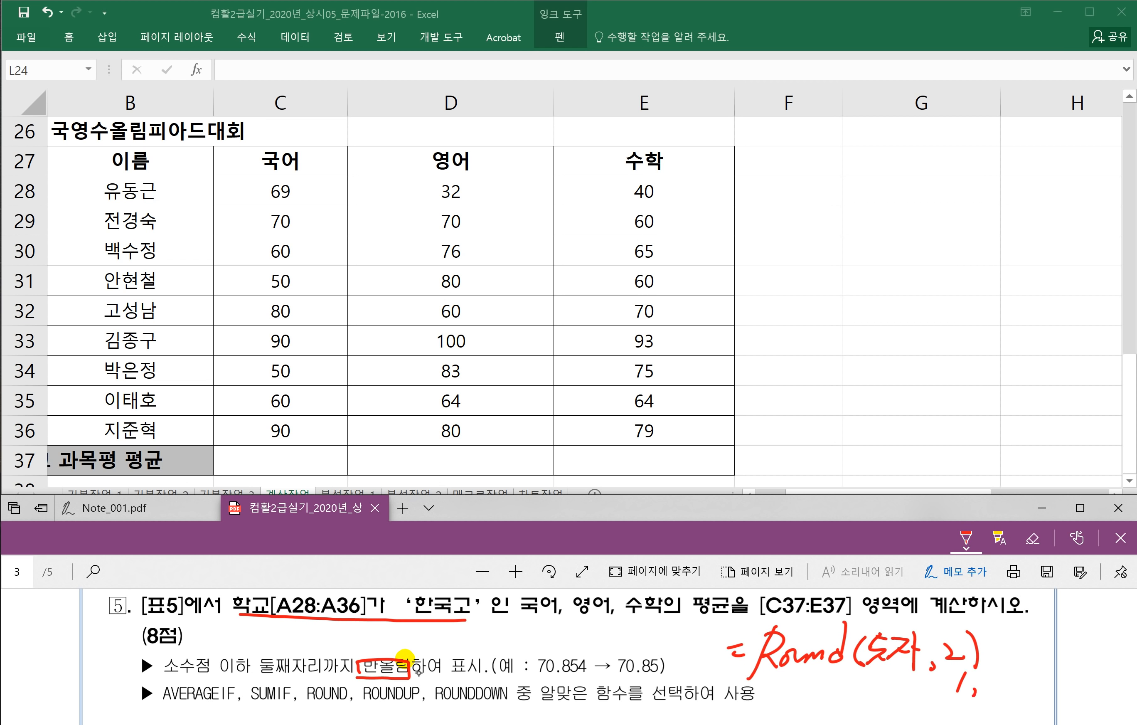
Step: Note digit positions 2 and -3 below the formula and box 둘째자리까지 in red
drag(984, 679, 998, 689)
drag(1001, 690, 1002, 698)
drag(814, 694, 822, 693)
drag(829, 684, 832, 704)
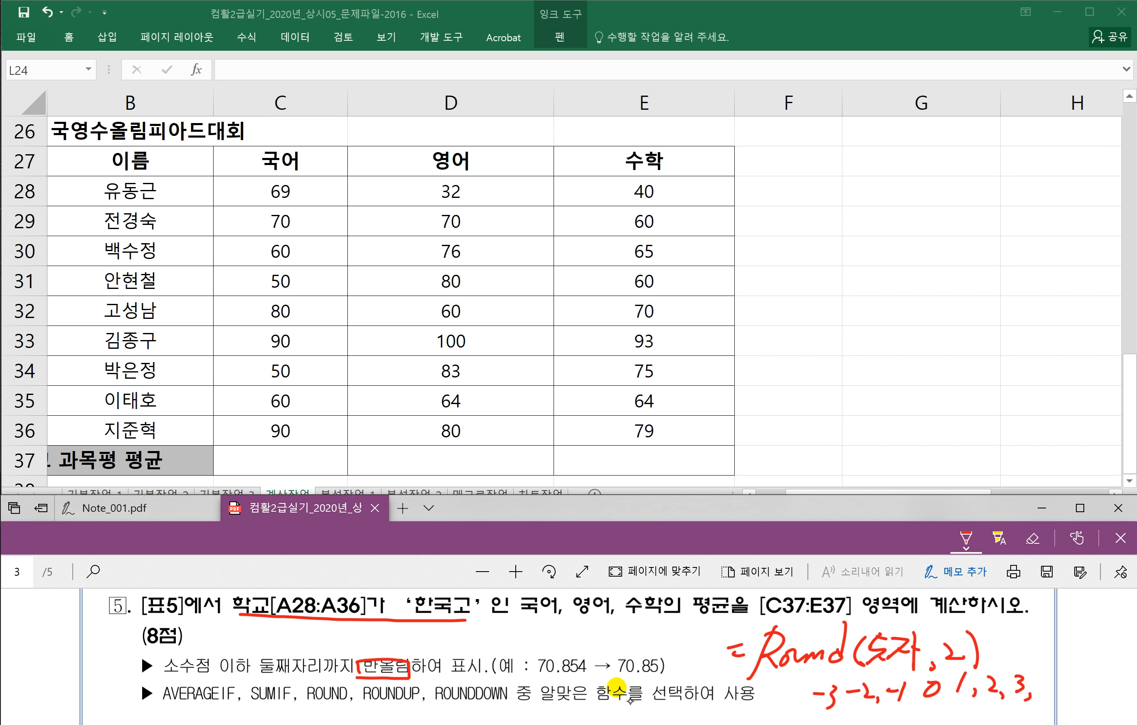
mouse_move(255, 656)
mouse_down()
mouse_move(324, 678)
mouse_move(258, 653)
mouse_move(850, 608)
mouse_move(944, 640)
mouse_move(956, 630)
mouse_up()
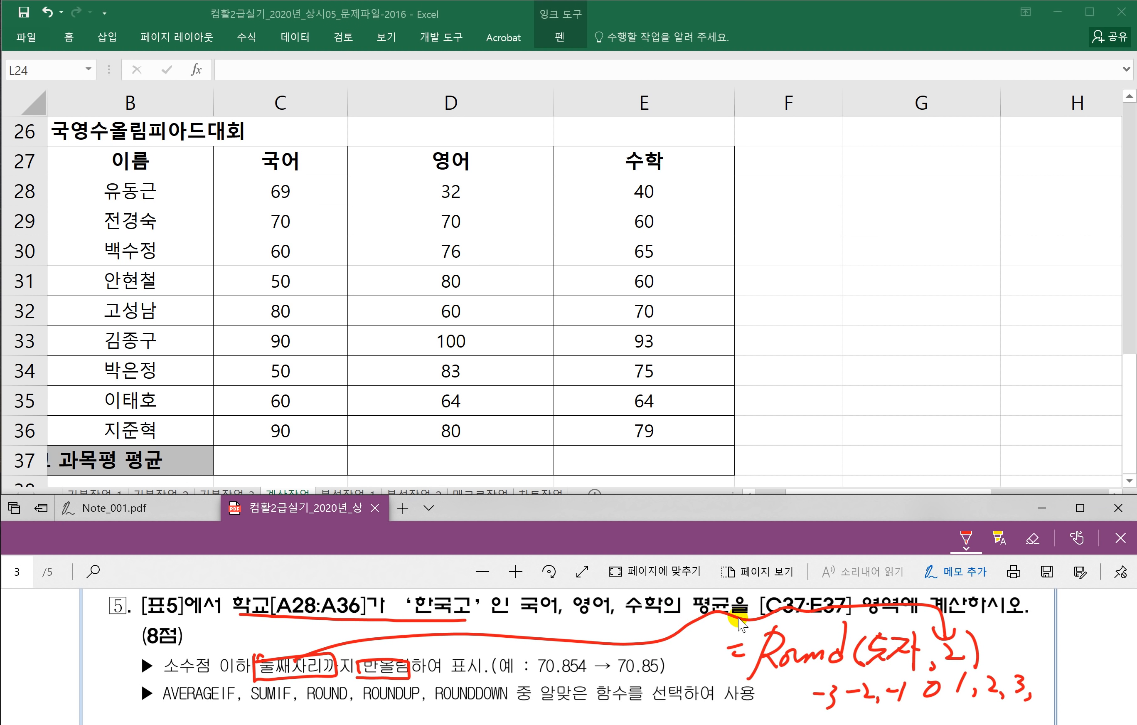
scroll(640, 632, down, 1)
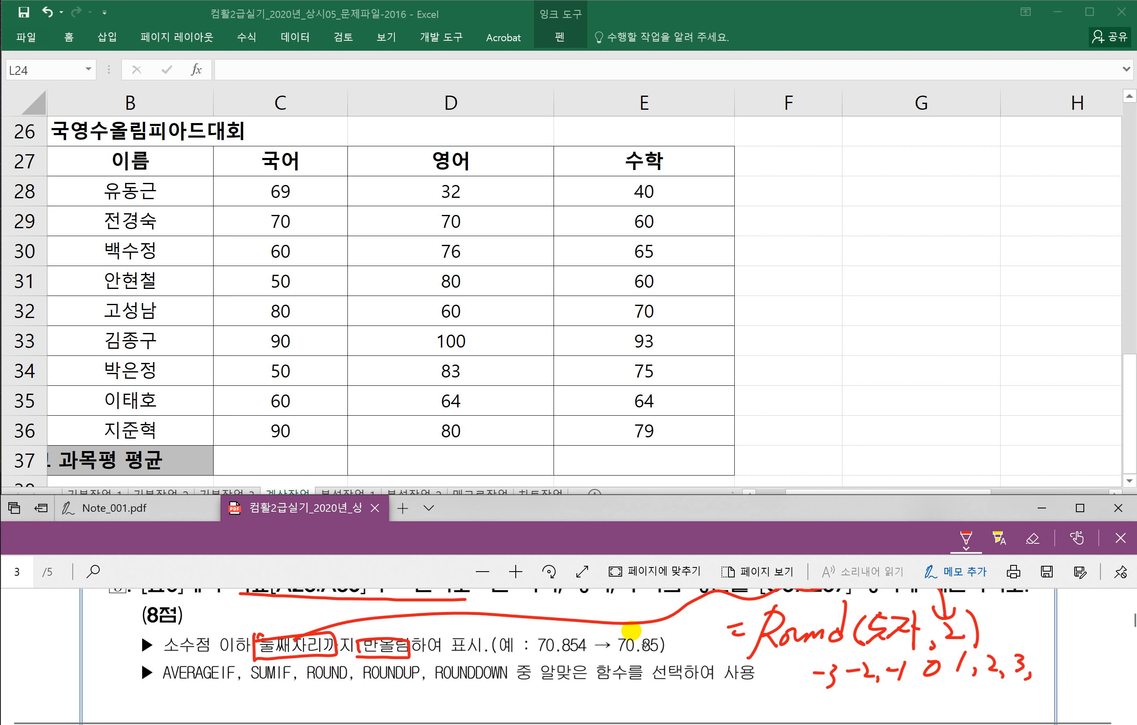
Step: Underline AVERAGEIF and handwrite the averageif(범위,조건,평균범위),2 note beneath the function list
drag(188, 687, 228, 688)
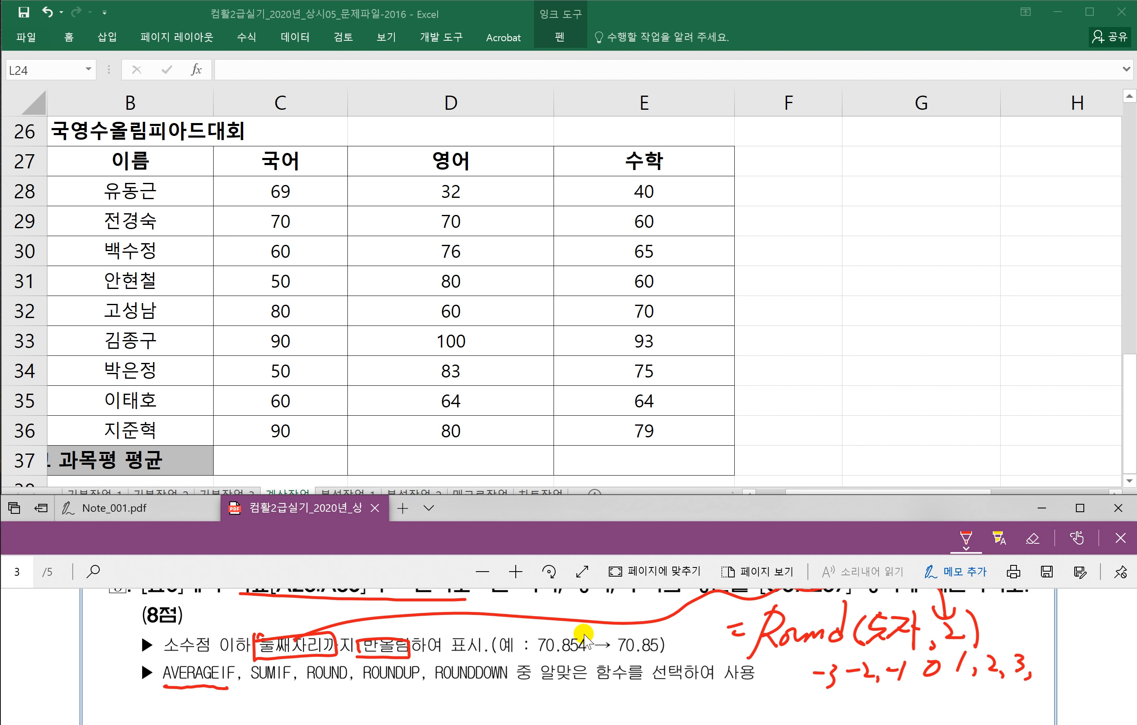
scroll(436, 661, down, 2)
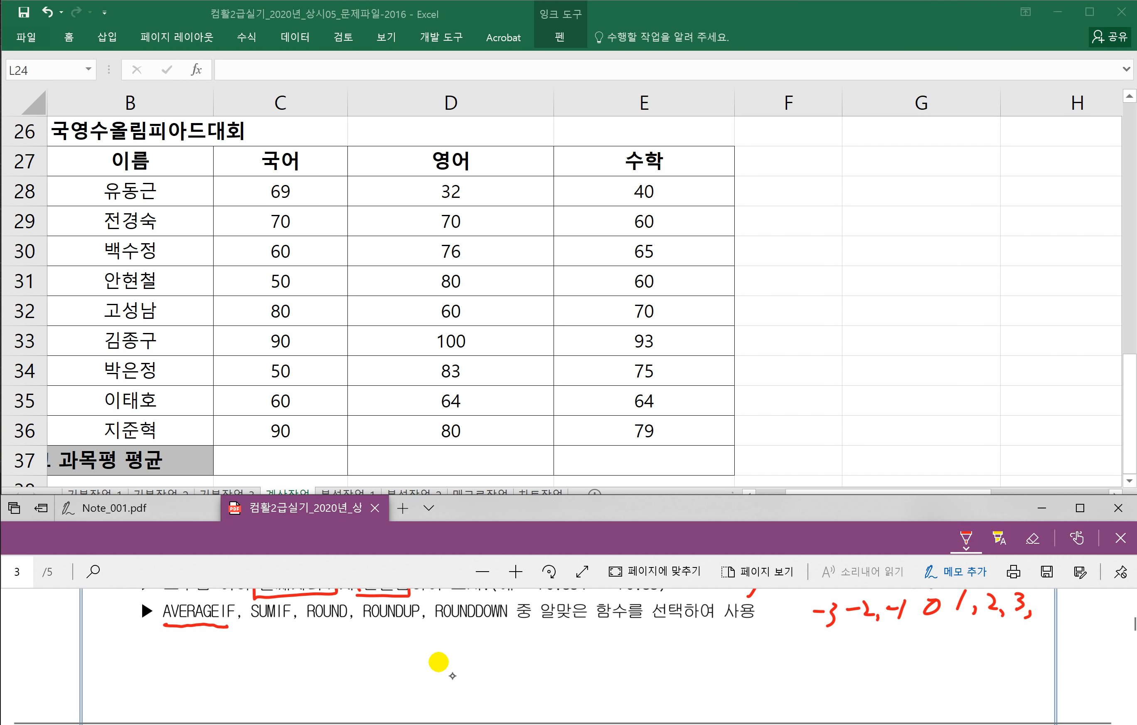
drag(272, 650, 286, 648)
drag(269, 664, 333, 662)
drag(333, 645, 351, 638)
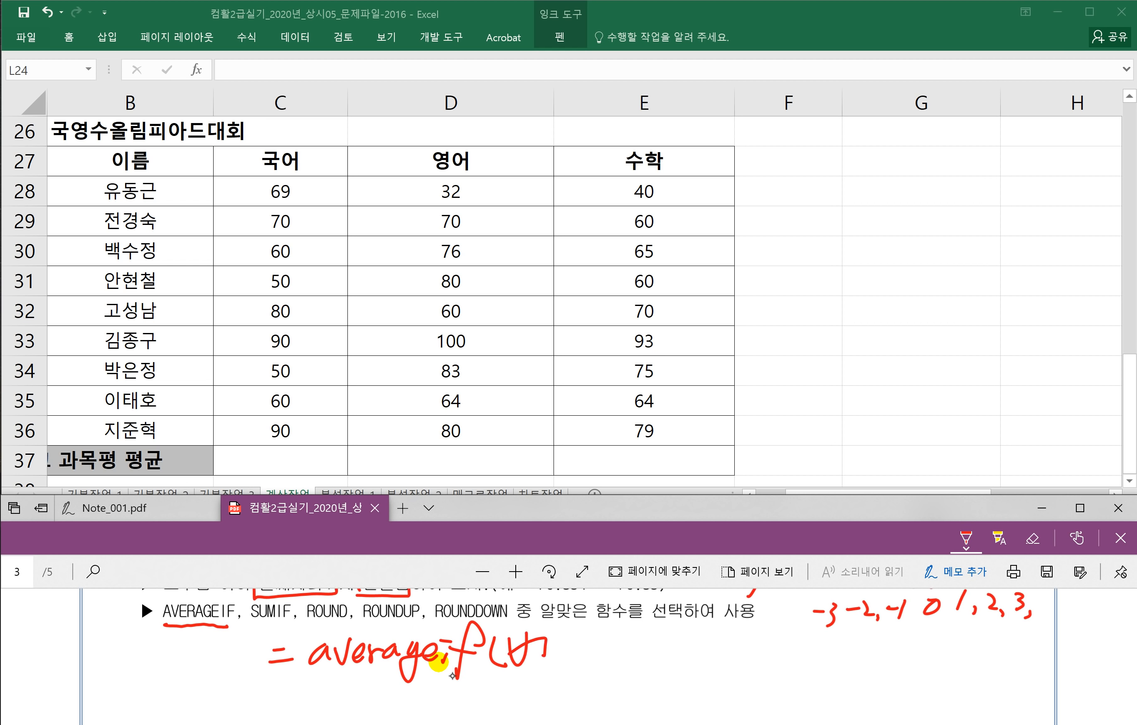
drag(528, 653, 536, 666)
drag(534, 654, 545, 662)
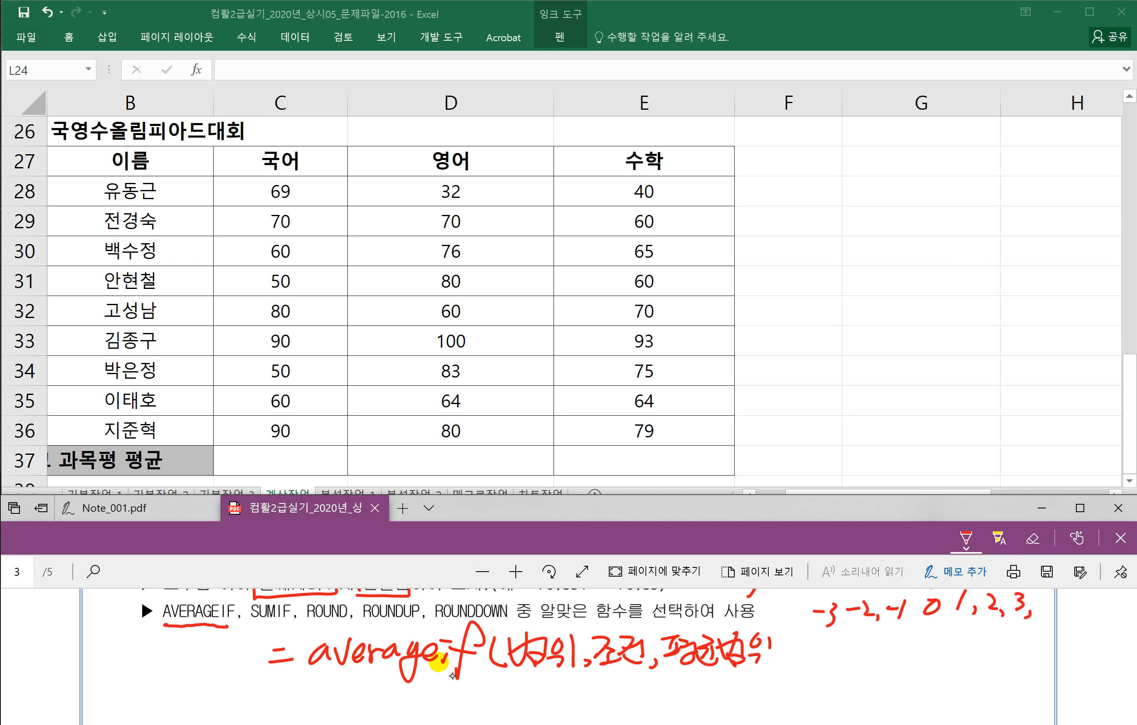
Step: Undo the stray equals sign and rewrite =Round( in front of averageif
key(ctrl+z)
key(ctrl+z)
drag(117, 661, 131, 658)
mouse_move(124, 671)
mouse_down()
mouse_move(140, 669)
mouse_move(147, 699)
mouse_up()
mouse_move(166, 633)
mouse_down()
mouse_move(188, 642)
mouse_move(187, 682)
mouse_up()
drag(192, 661, 195, 665)
mouse_move(209, 661)
mouse_down()
mouse_move(223, 681)
mouse_move(243, 680)
mouse_up()
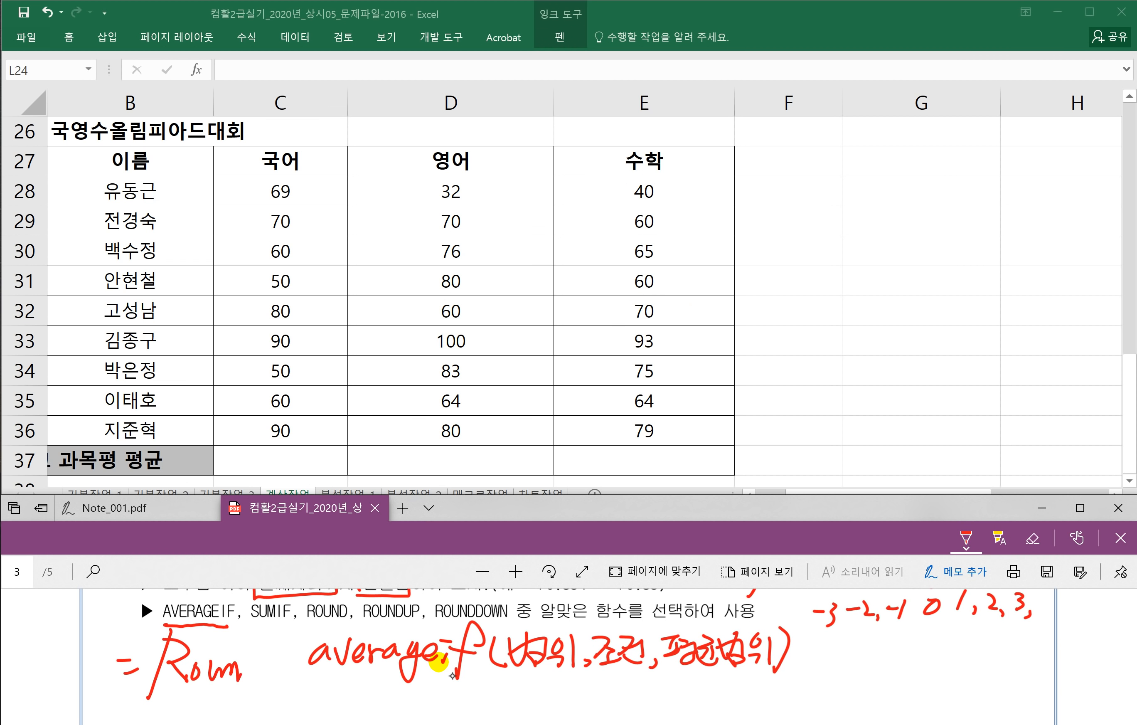
drag(279, 618, 277, 676)
mouse_move(275, 663)
mouse_down()
mouse_move(253, 666)
mouse_move(265, 678)
mouse_up()
drag(314, 625, 308, 680)
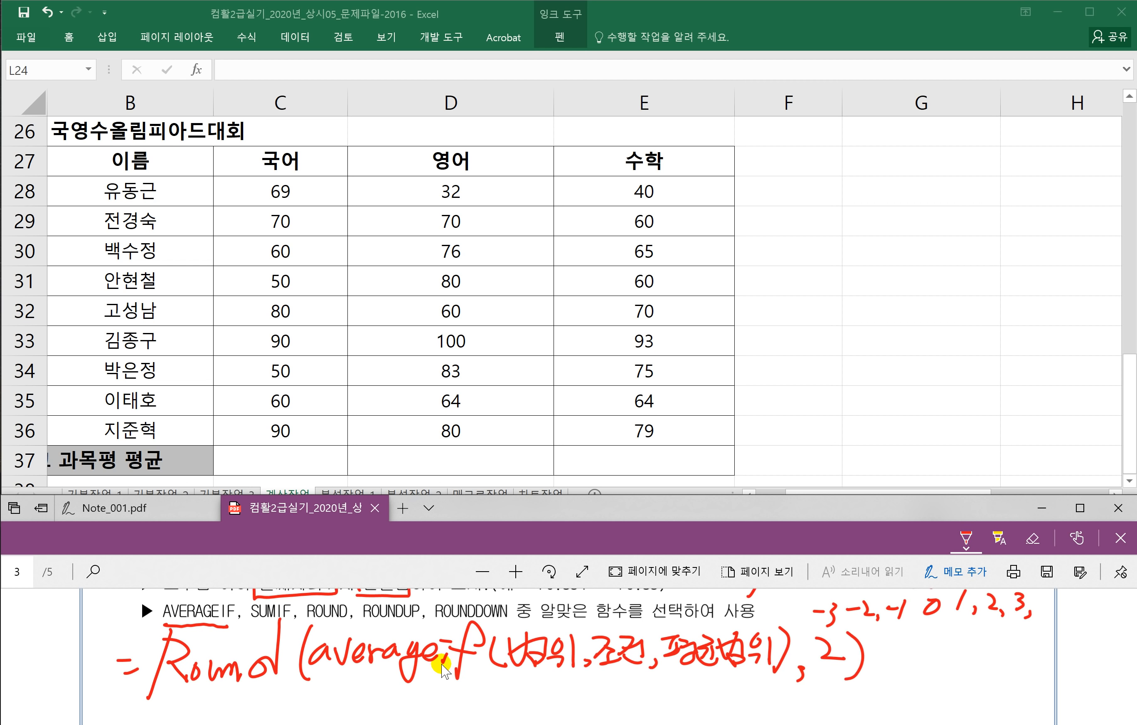
Step: Start =AVERAGEIF( in C37 with the absolute condition range $A$28:$A$36
click(287, 459)
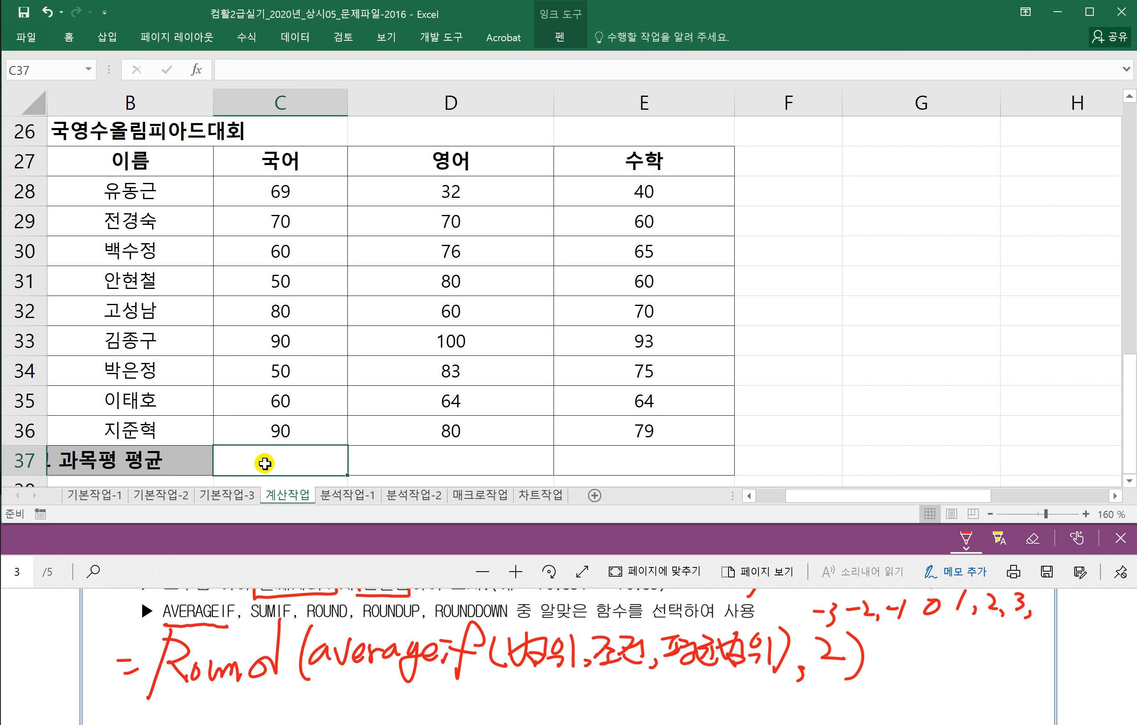
text(=ㅁ)
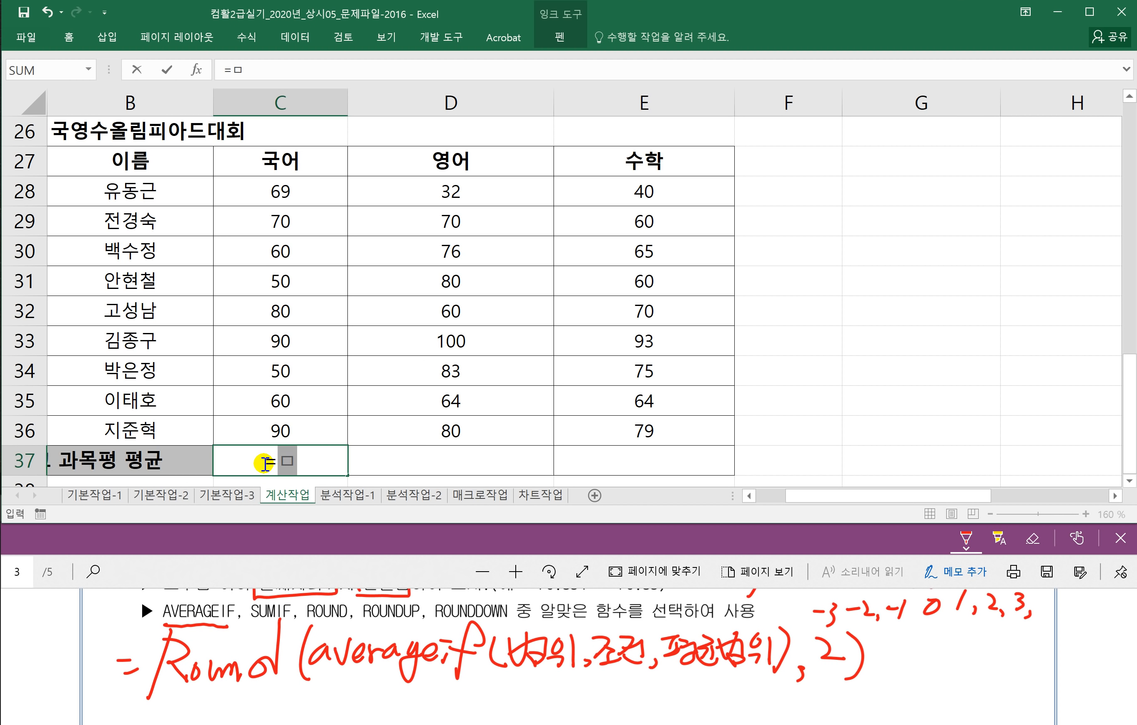
key(BackSpace)
key(Hangul)
text(AVERAGE)
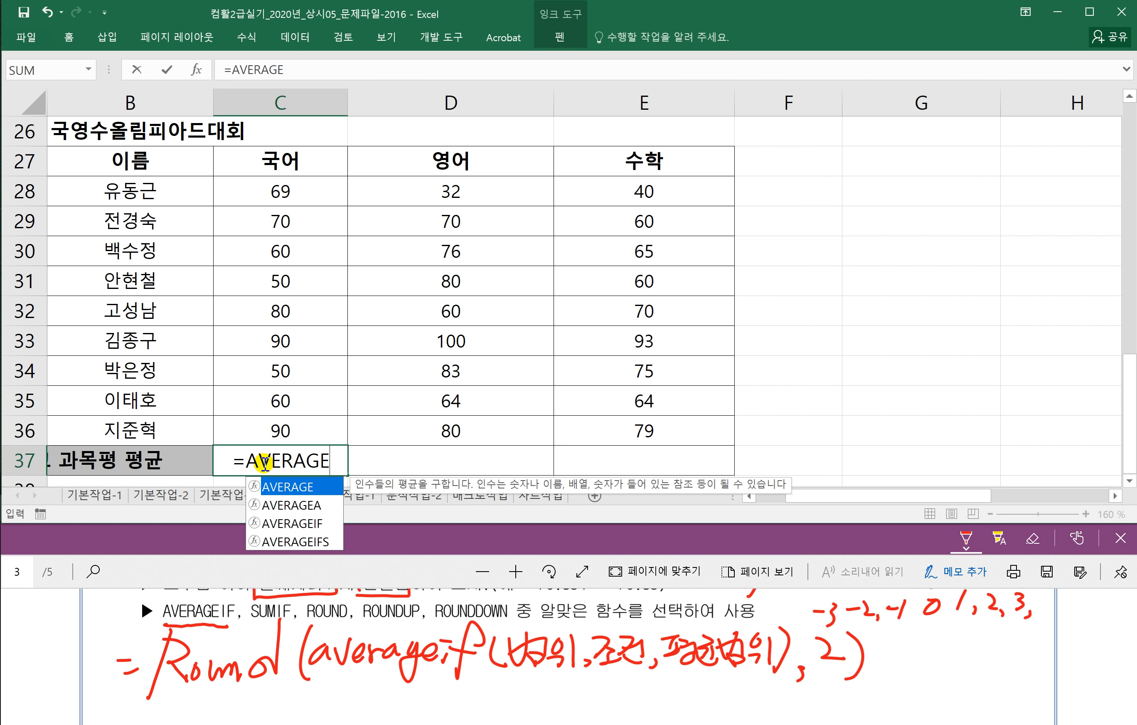
text(IF()
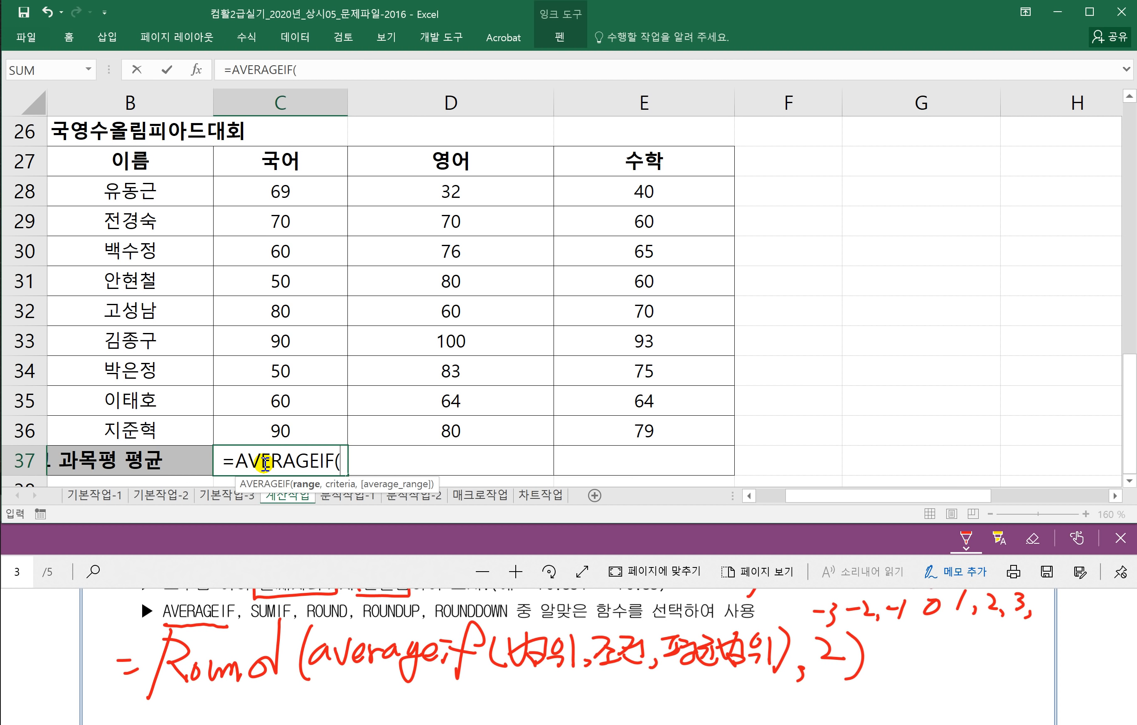
click(749, 496)
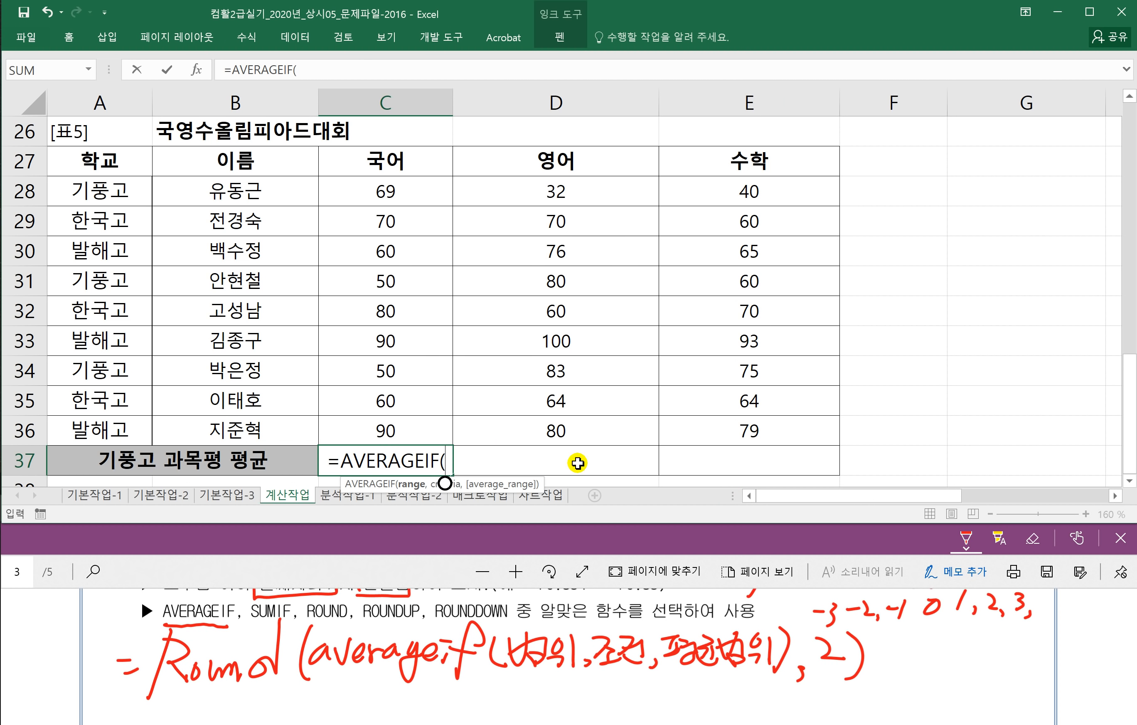
drag(96, 192, 84, 430)
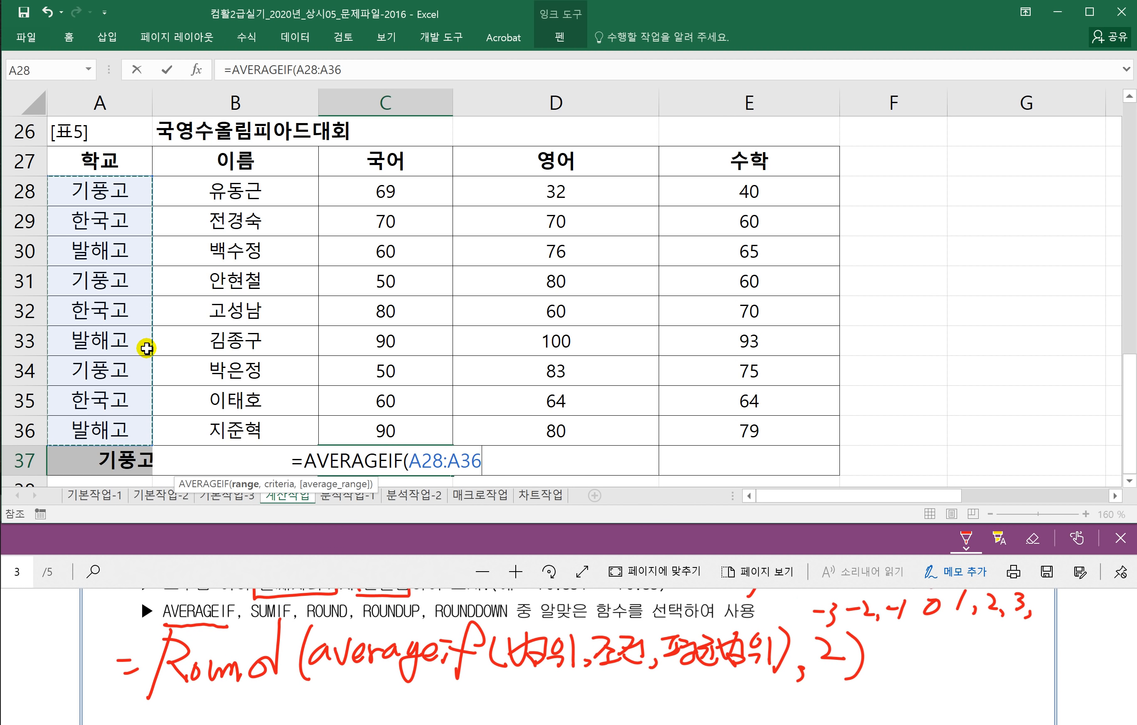
key(F4)
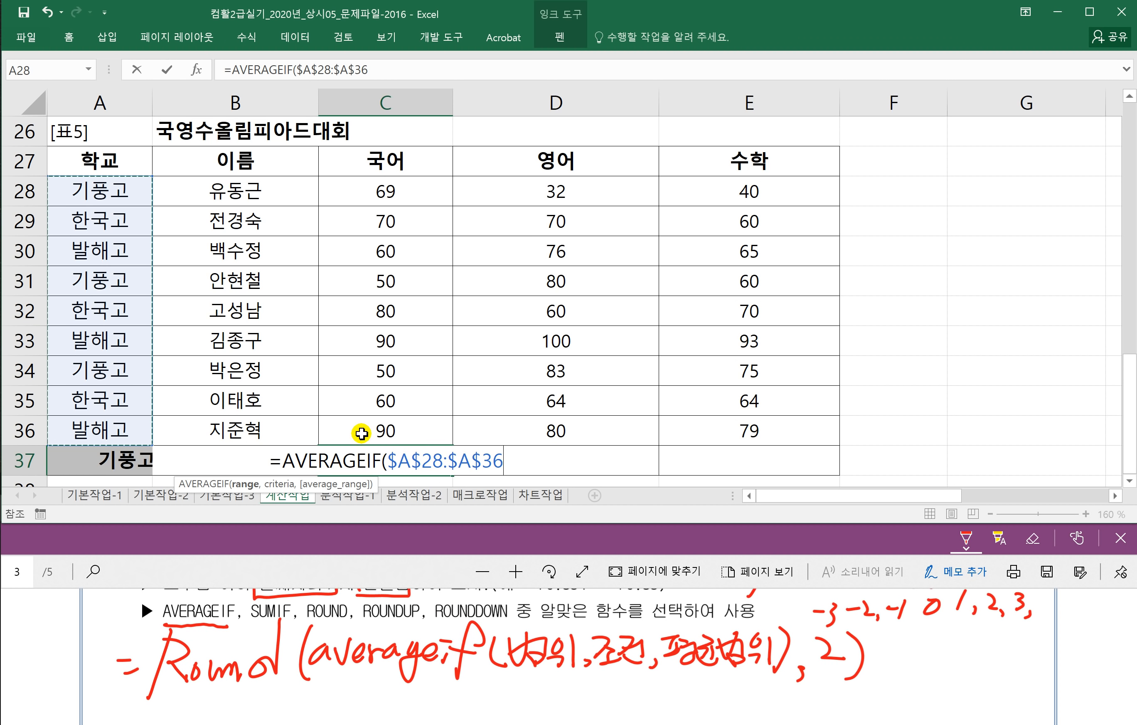
Step: Enter the school criterion, correcting it from "기풍고" to "한국고" after rereading the question
text(,)
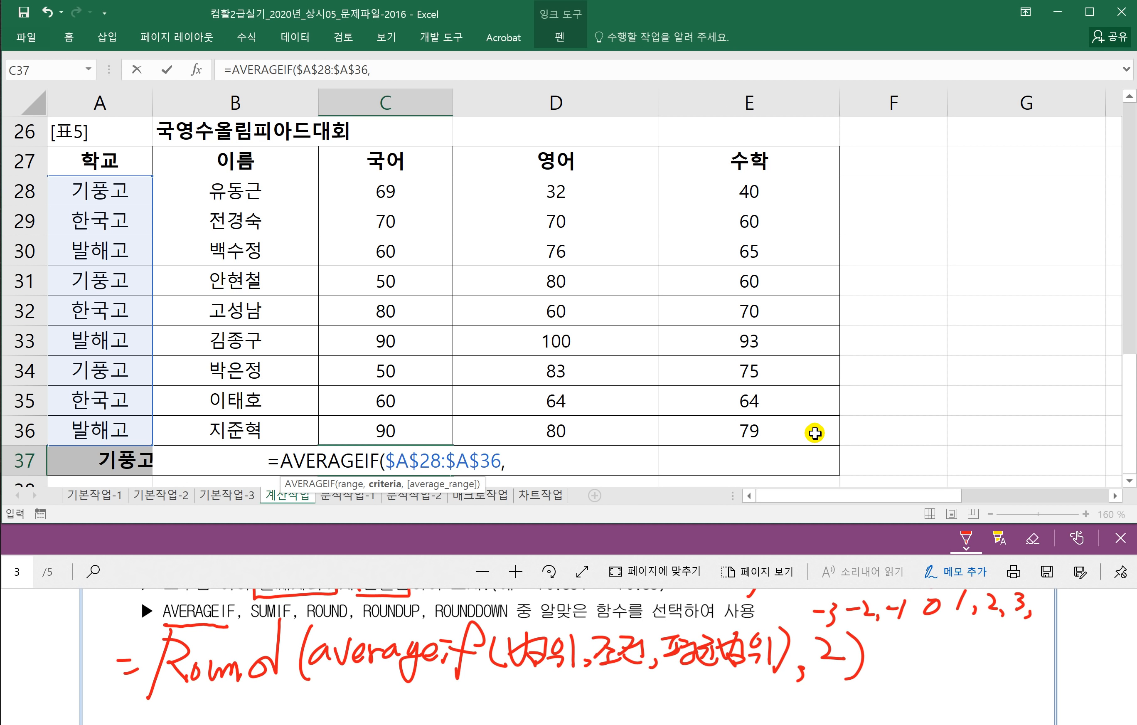
text("기)
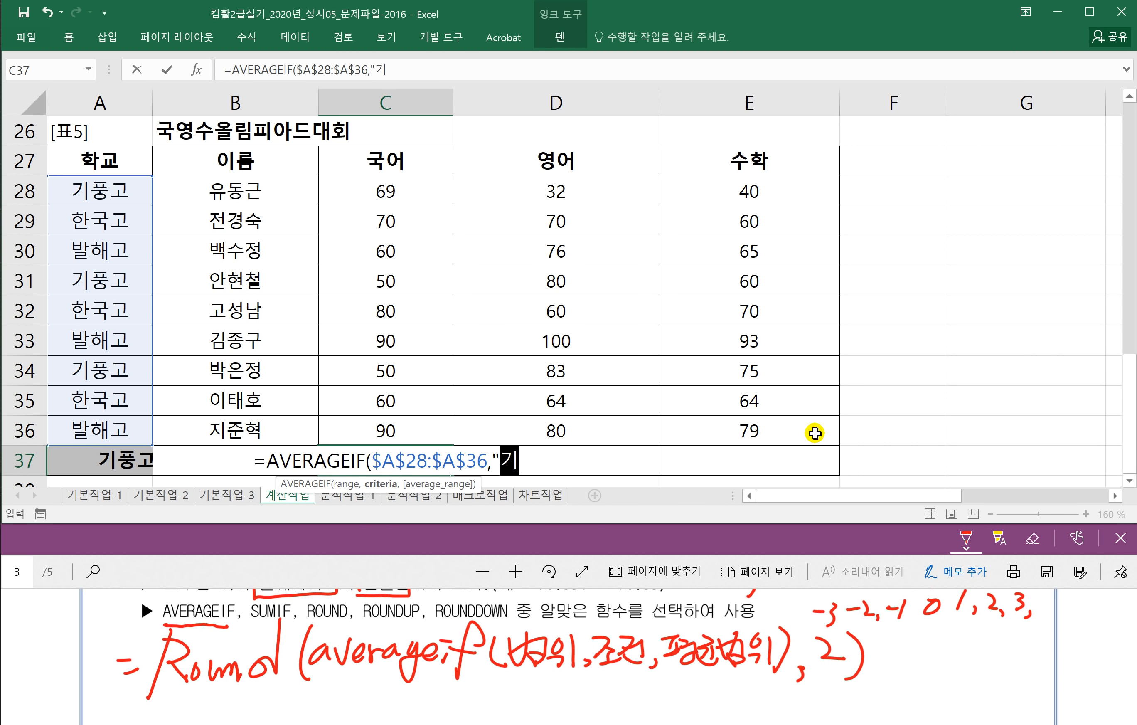
text(풍고")
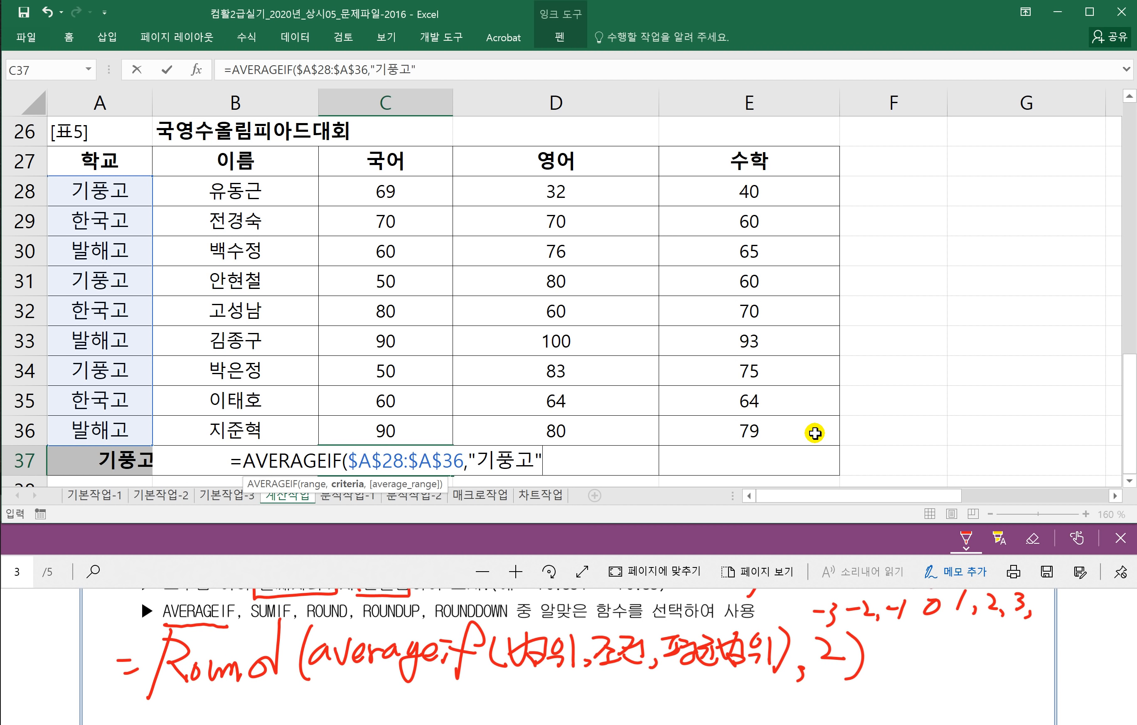
click(395, 571)
scroll(353, 656, up, 2)
scroll(287, 644, up, 1)
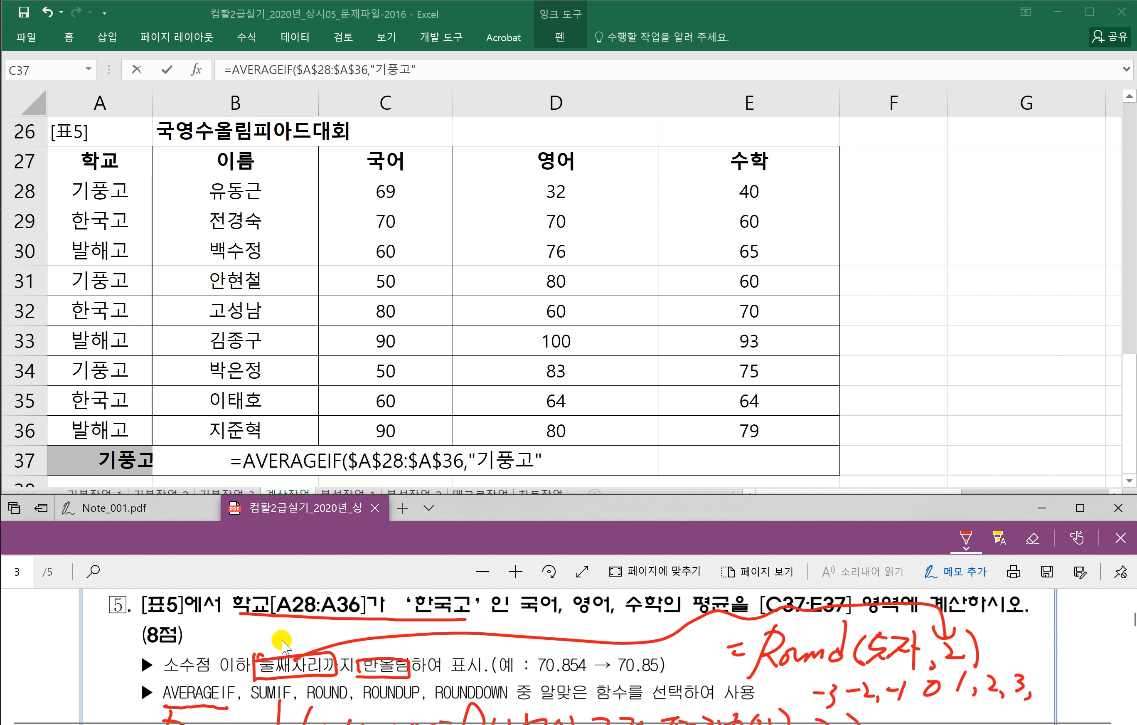
click(517, 462)
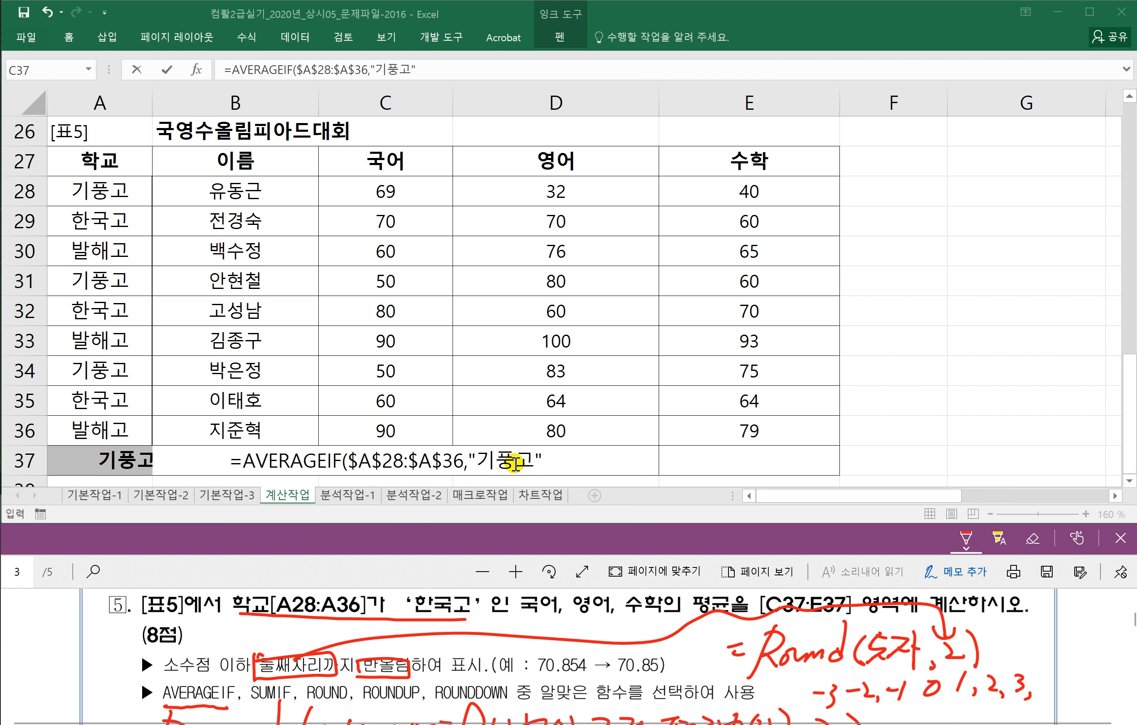
drag(512, 460, 478, 461)
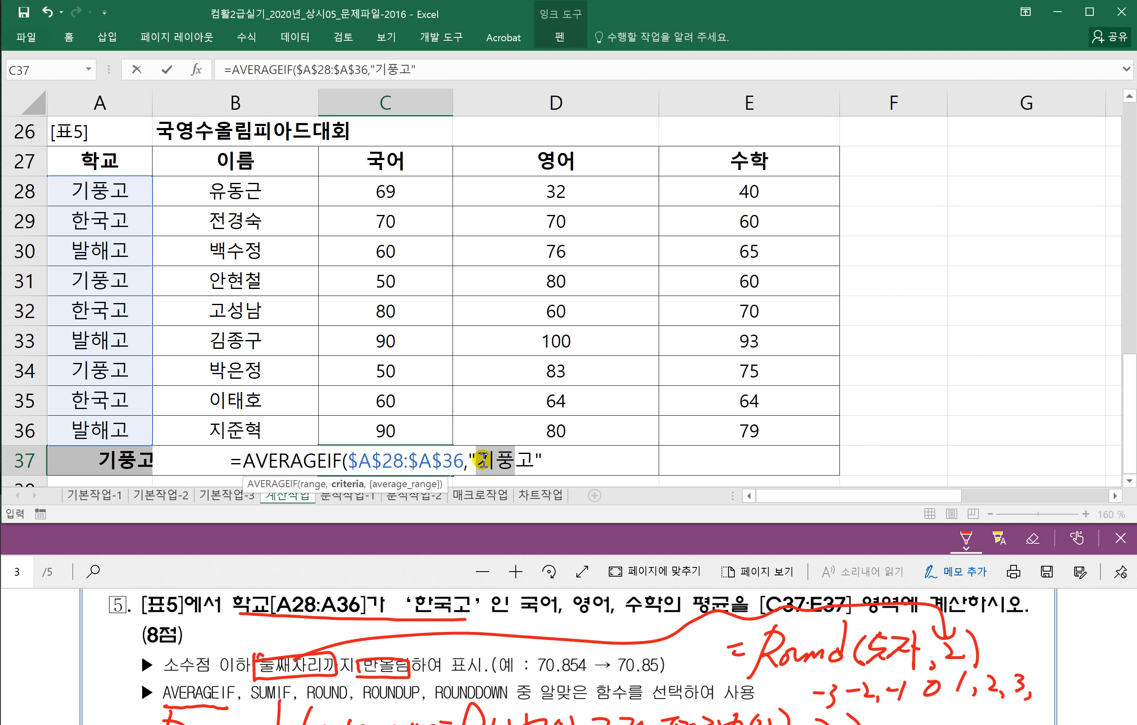
text(하ㄴ국)
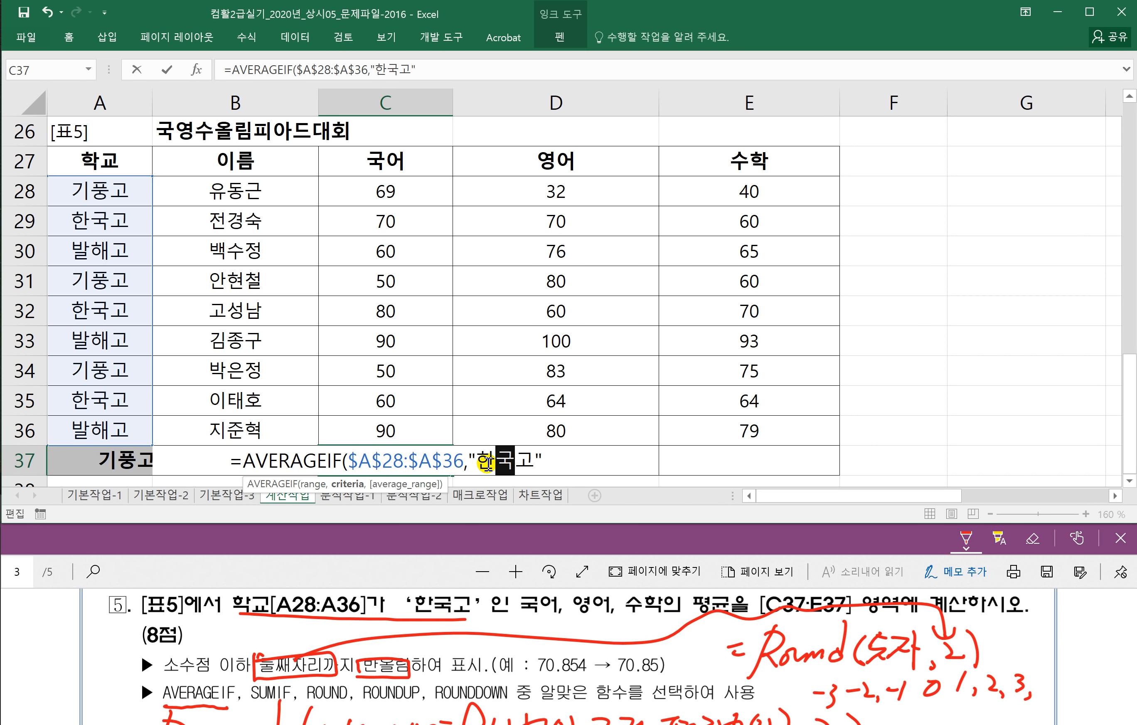
Step: Add C28:C36 as the averaging range and close the AVERAGEIF formula
click(576, 457)
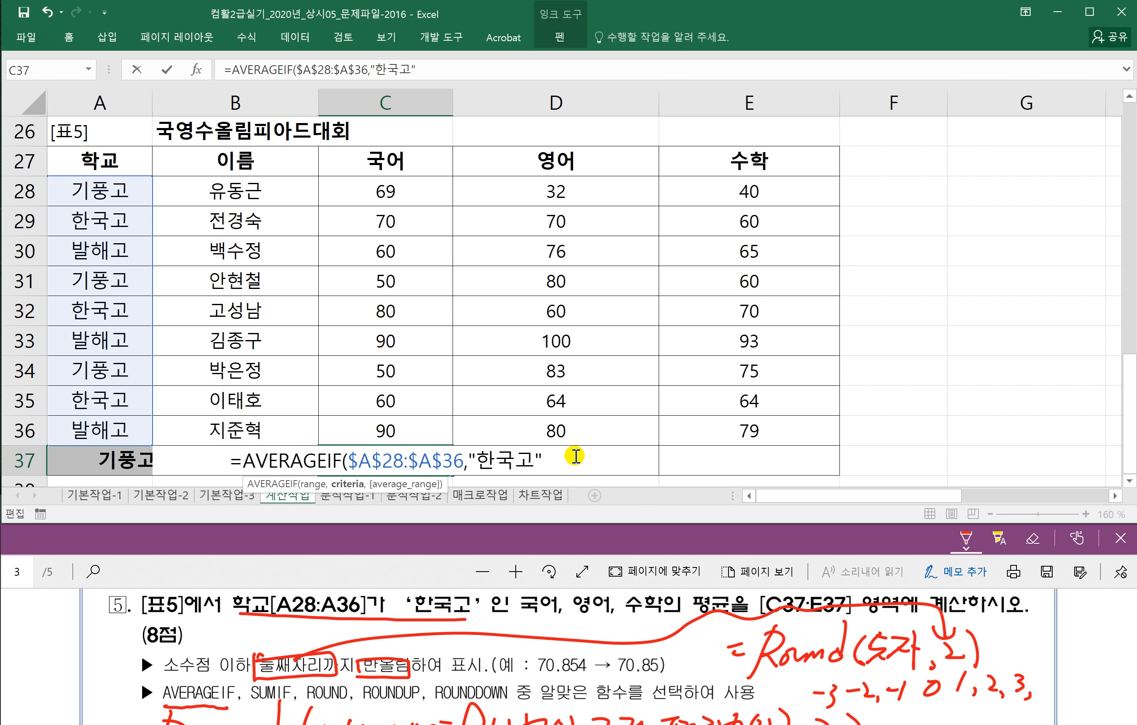
text(,)
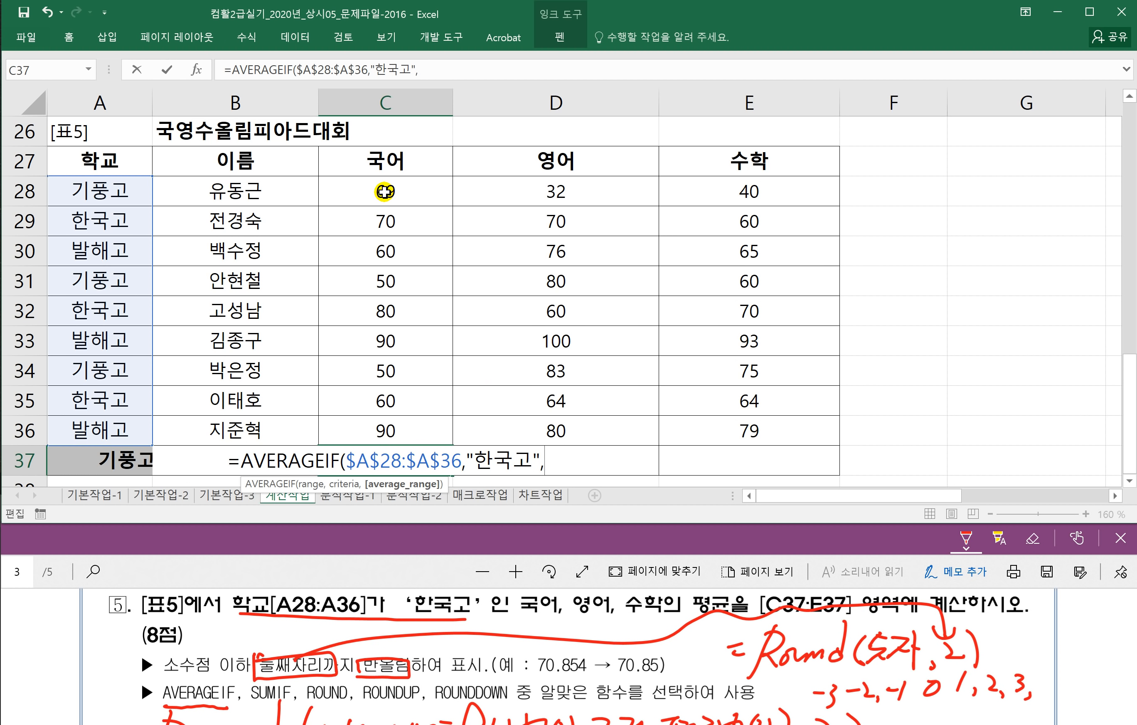
drag(382, 191, 364, 423)
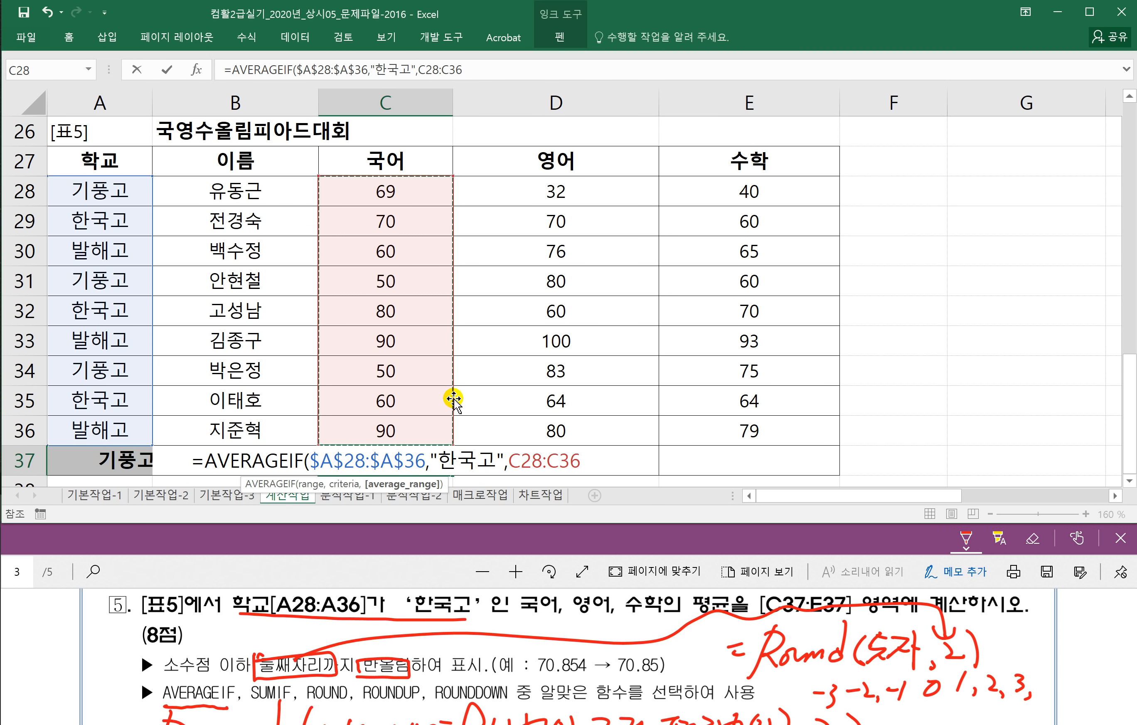
text())
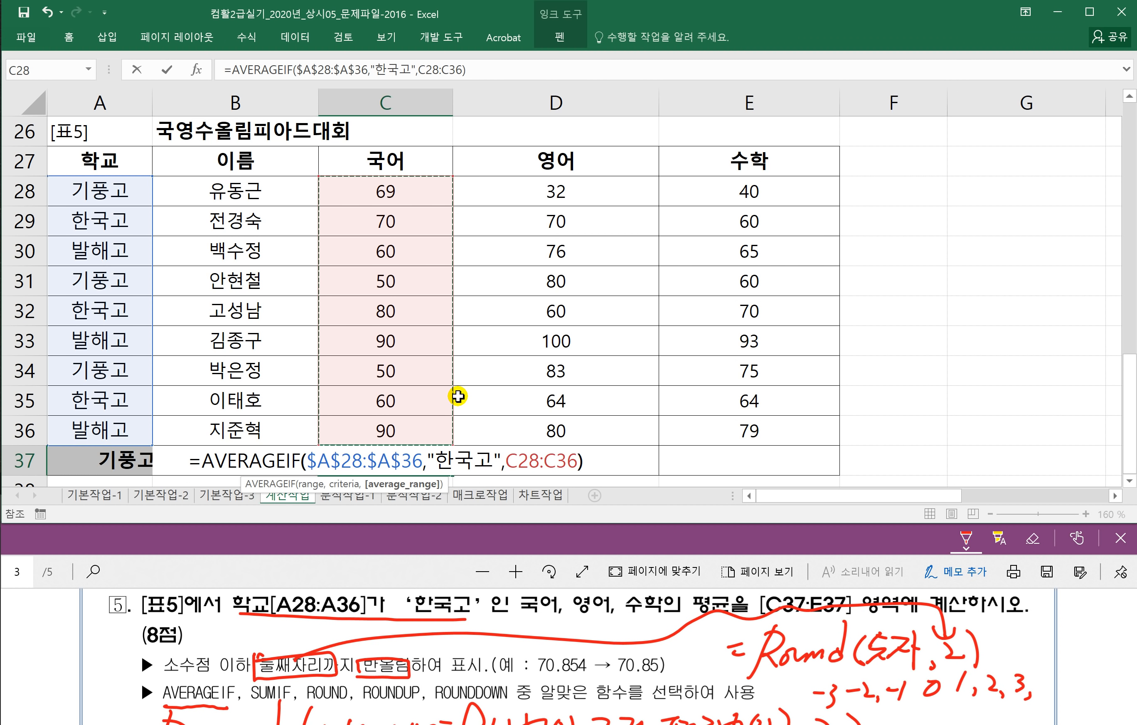
click(204, 462)
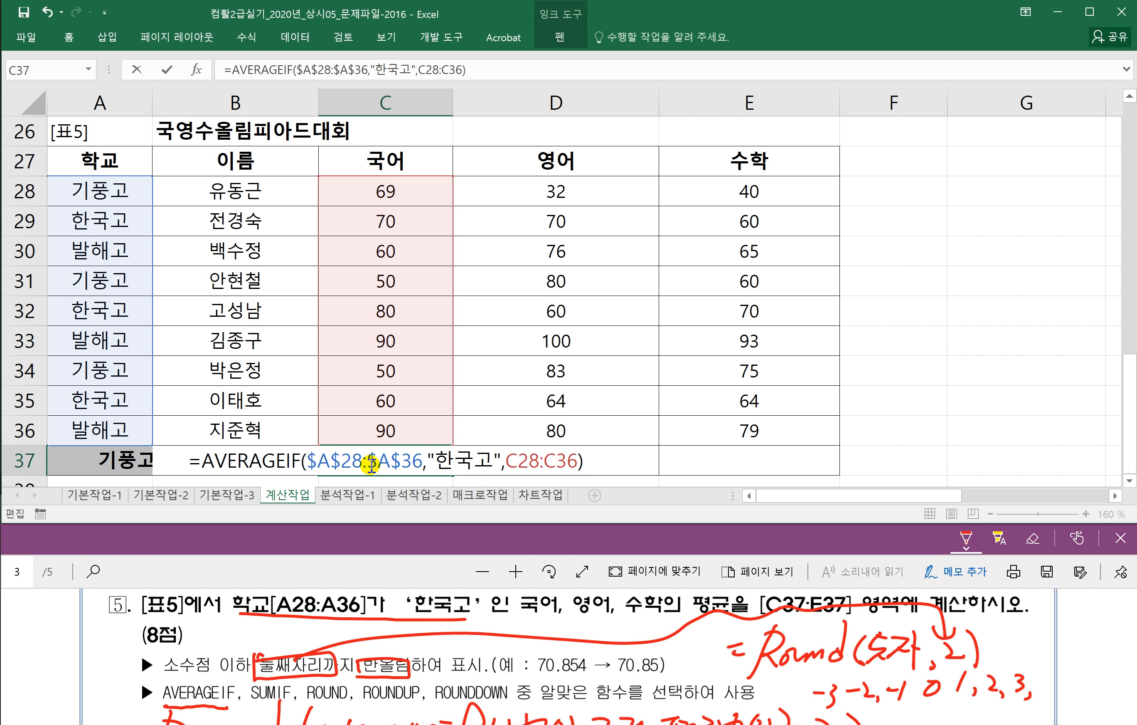
Step: Wrap the C37 formula in ROUND(...,2) and commit it
text(개ㅕ)
key(BackSpace)
key(BackSpace)
text(R)
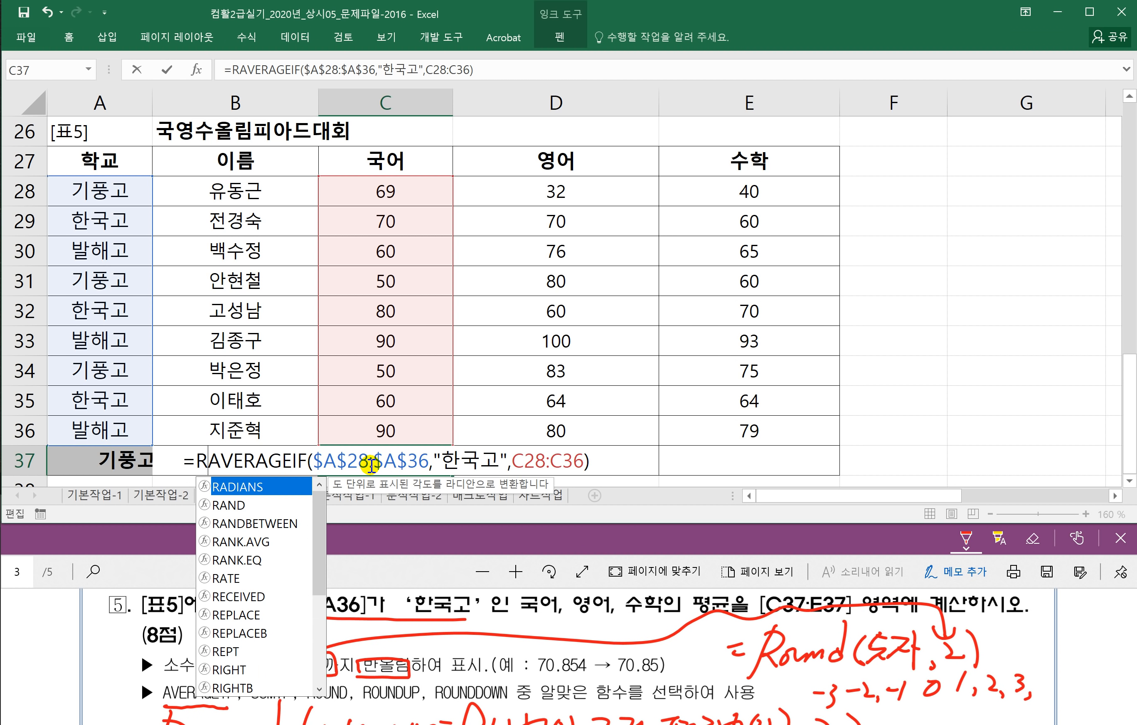
text(U)
key(BackSpace)
text(OUND)
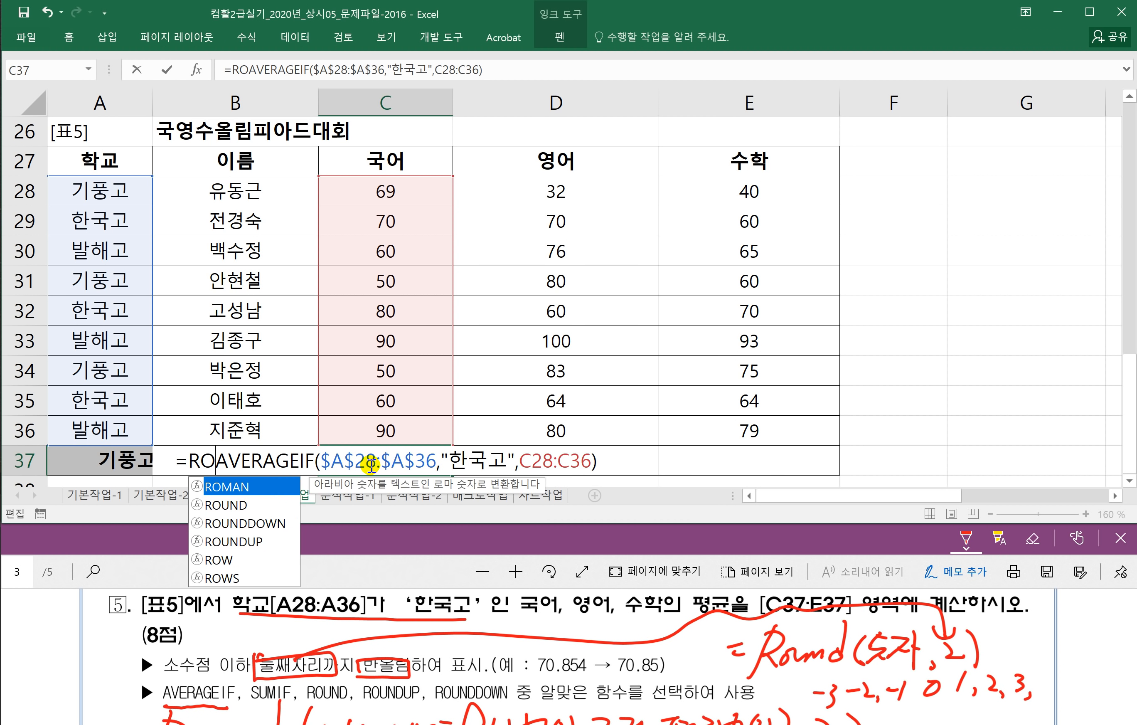
text(()
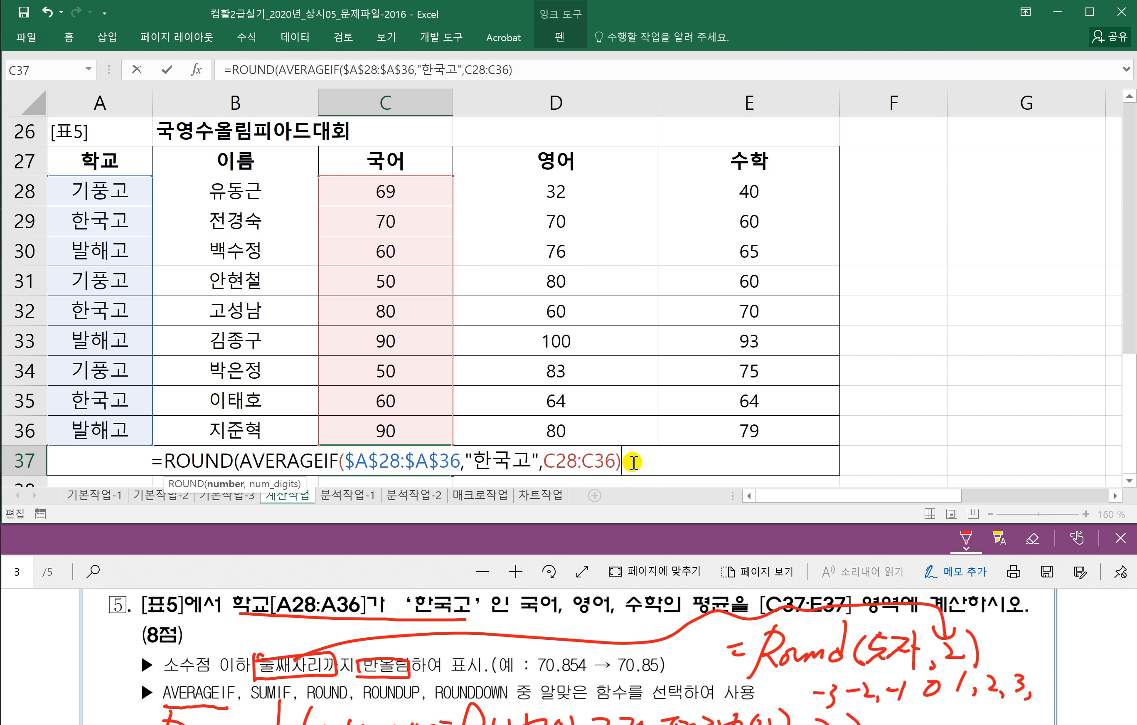
click(671, 463)
text(,)
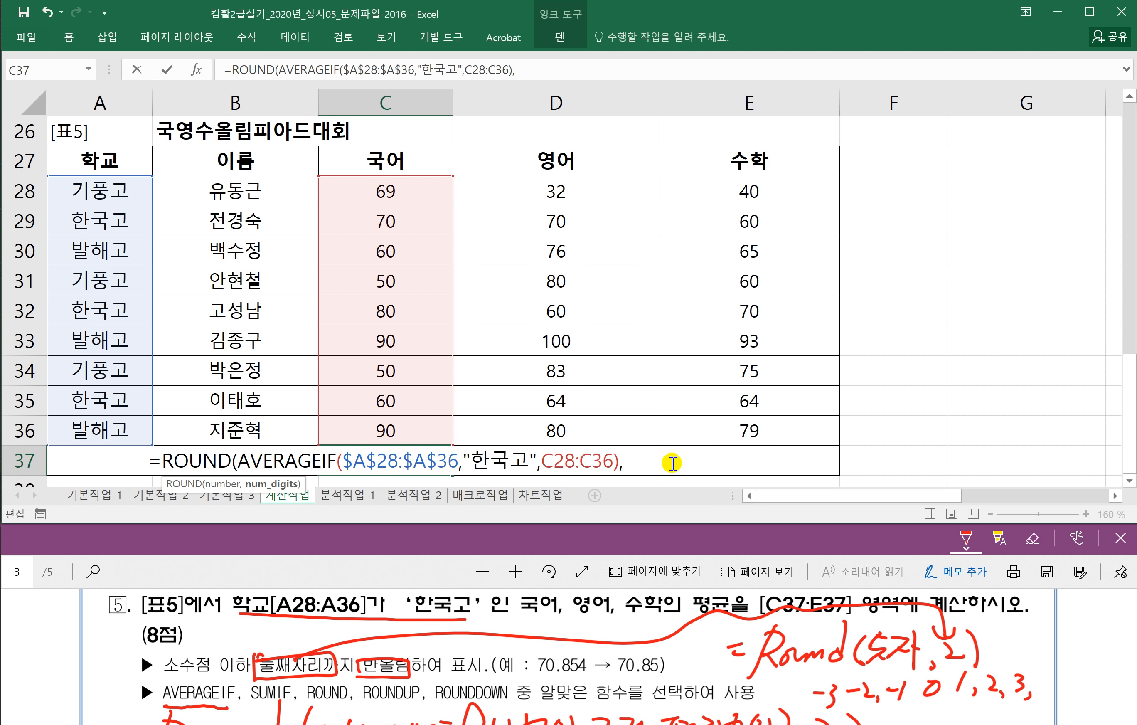
text(2)
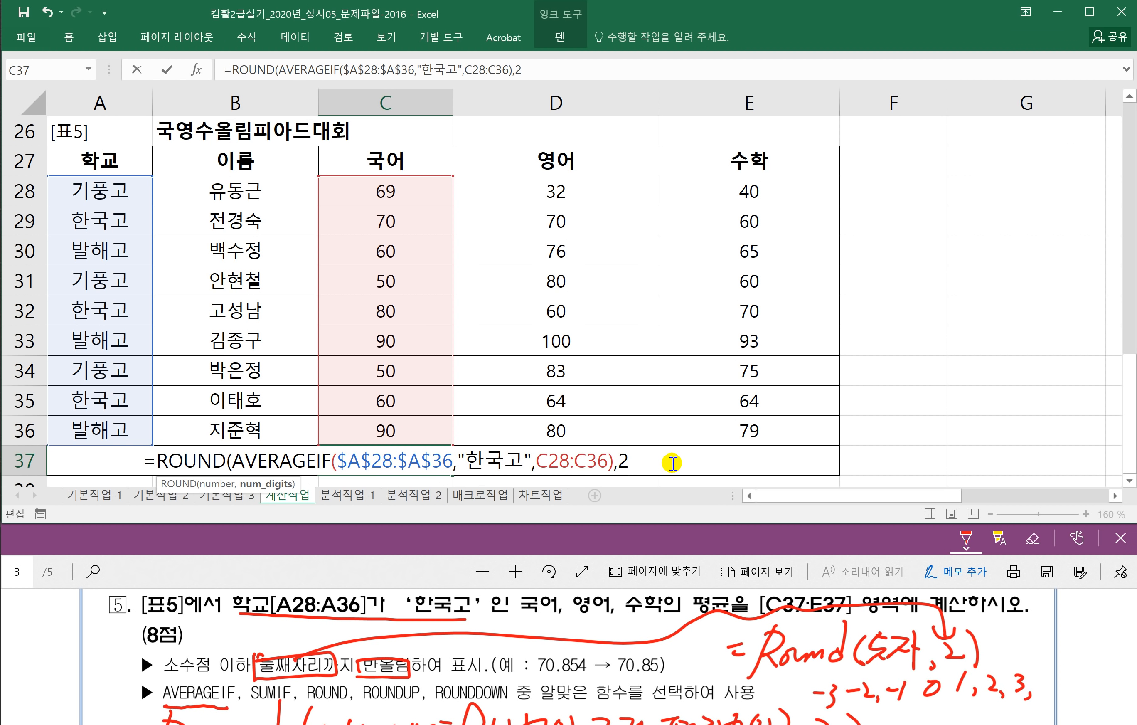
text())
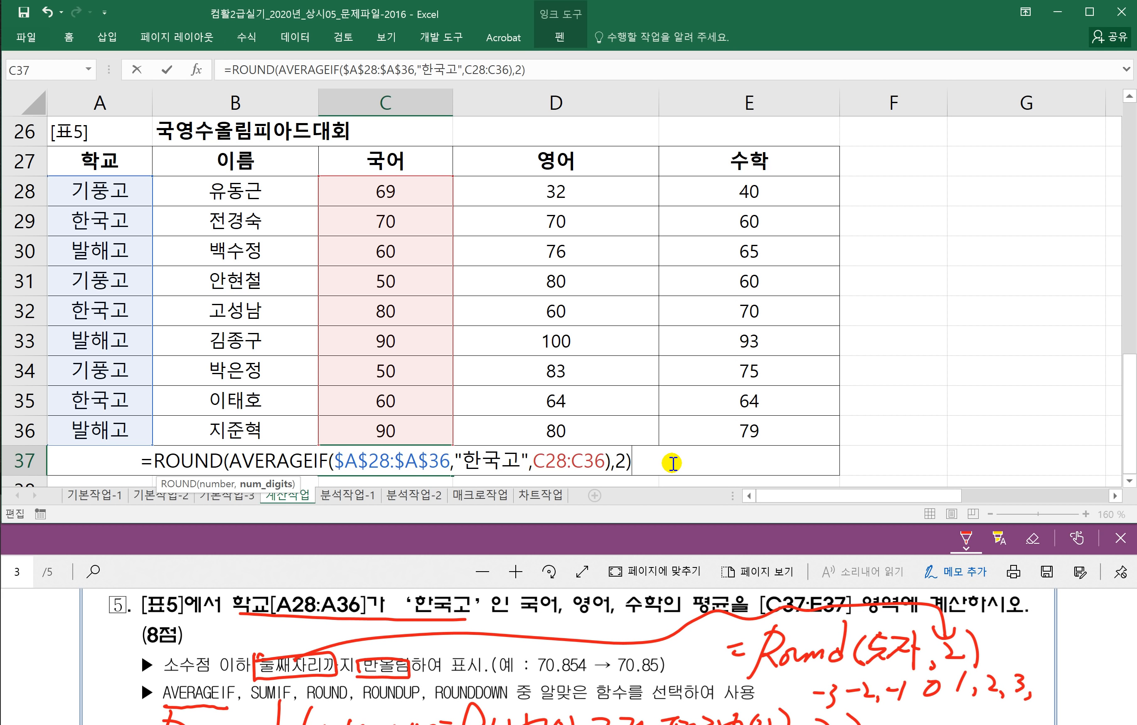
key(Return)
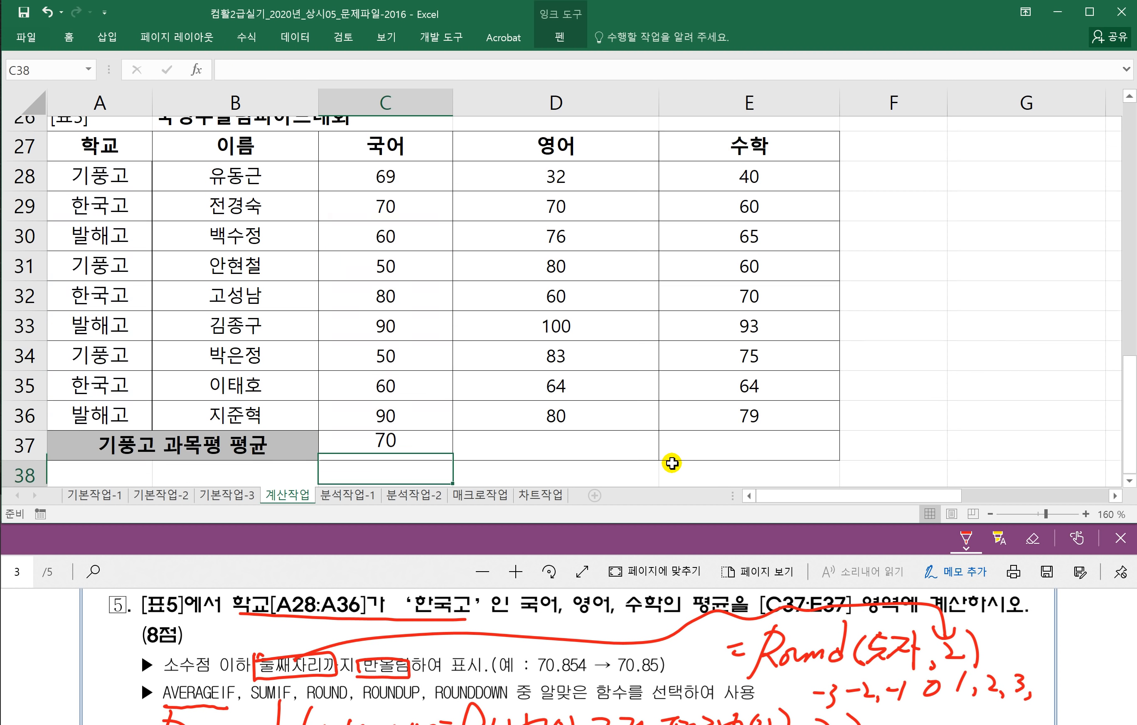
Step: Fill the rounded average across to E37 (70, 64.67, 64.67) and open the 분석작업-1 sheet
click(431, 436)
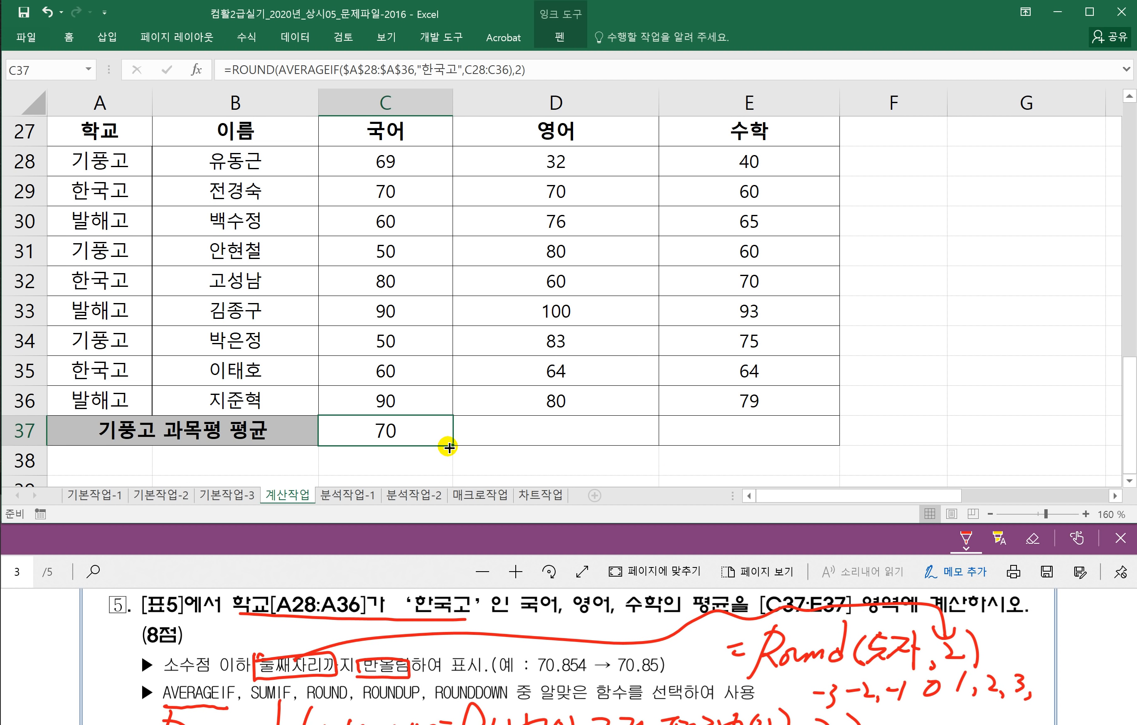
drag(451, 445, 779, 441)
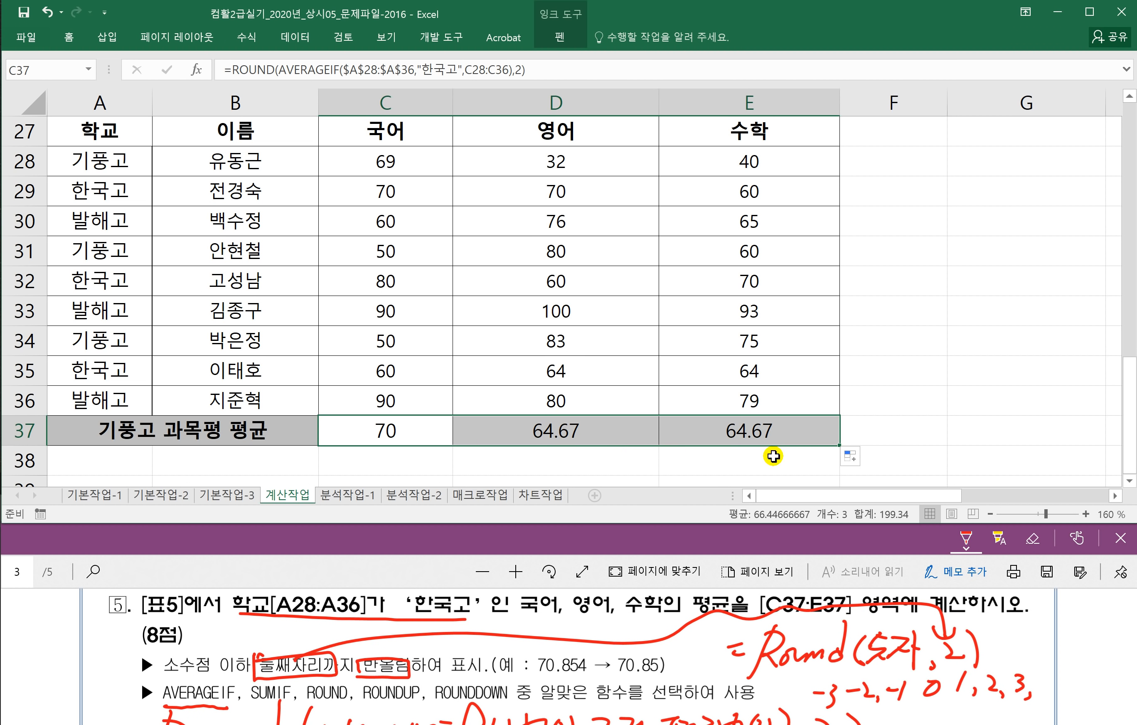
click(709, 460)
click(368, 572)
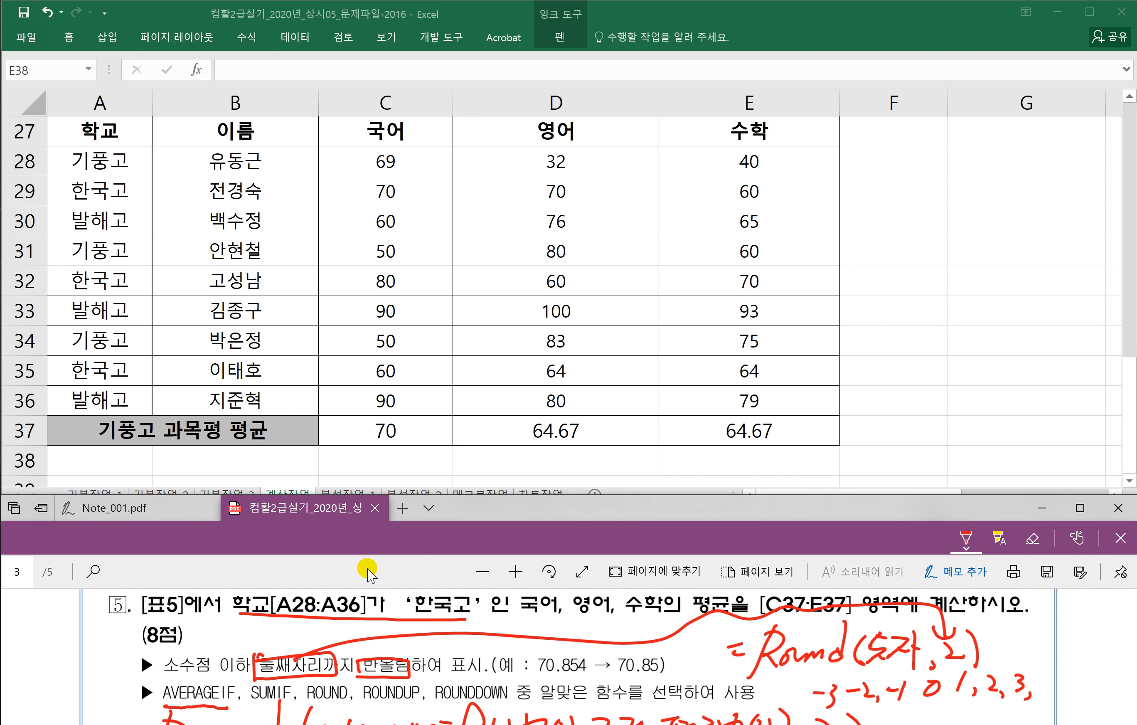
click(339, 495)
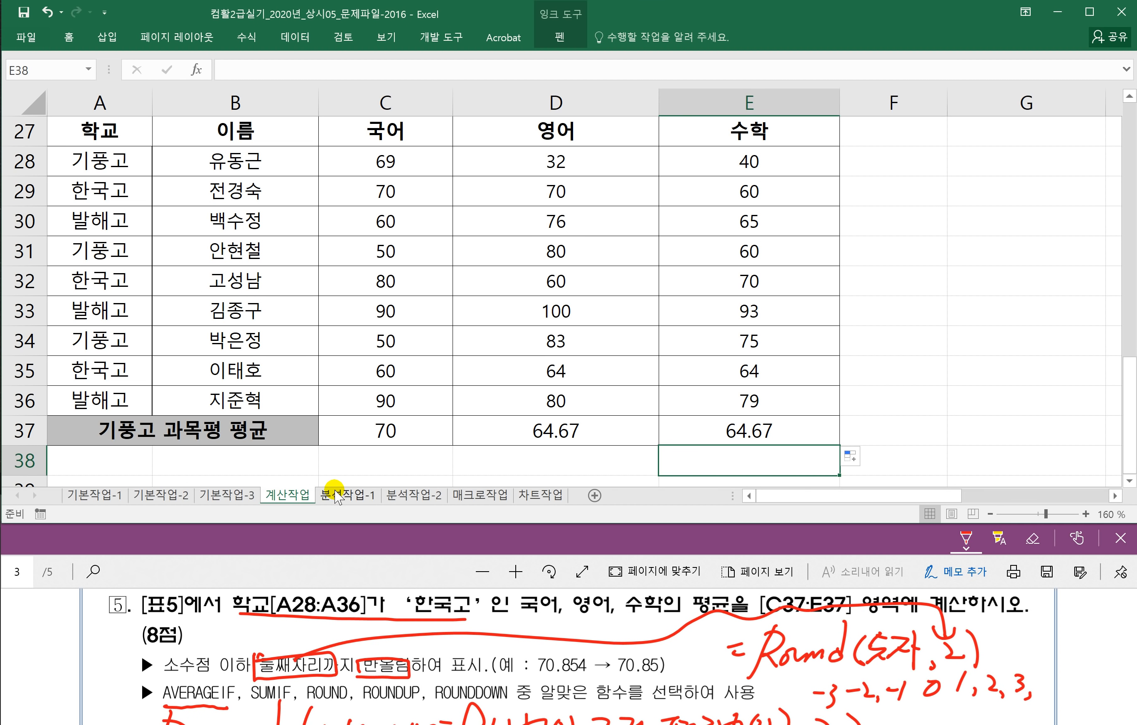
scroll(454, 639, up, 2)
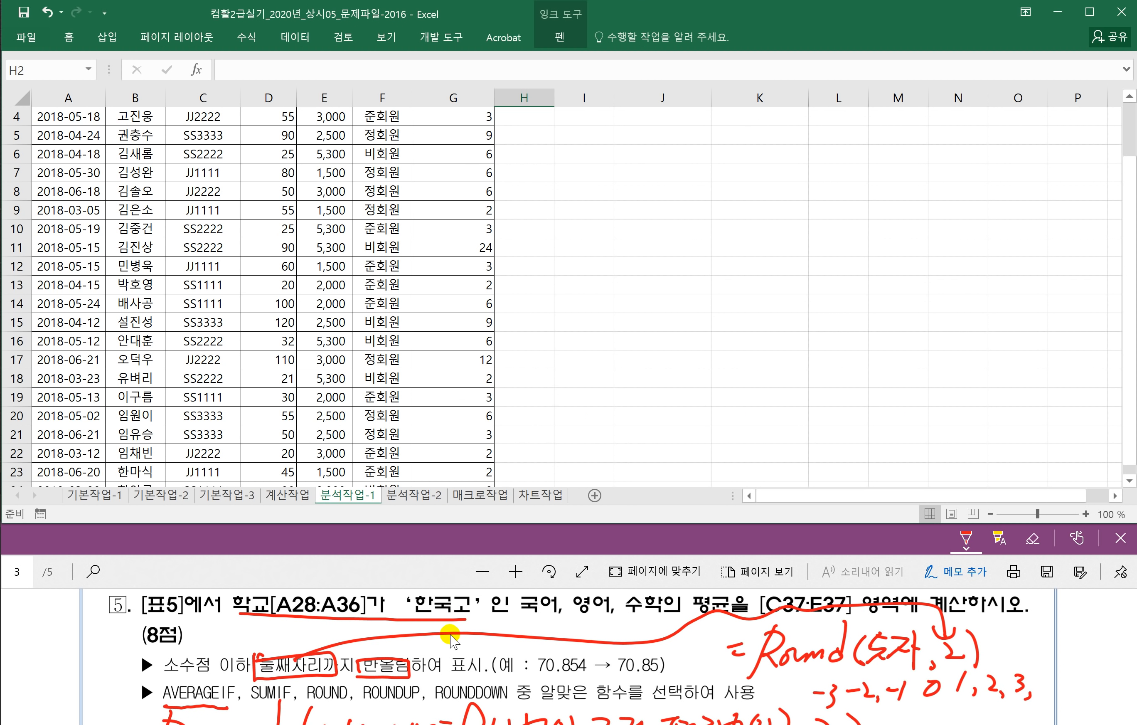
Step: Mark the 피벗 테이블 phrase and [J5] in red in the task PDF
click(366, 573)
scroll(426, 650, down, 2)
scroll(431, 659, down, 5)
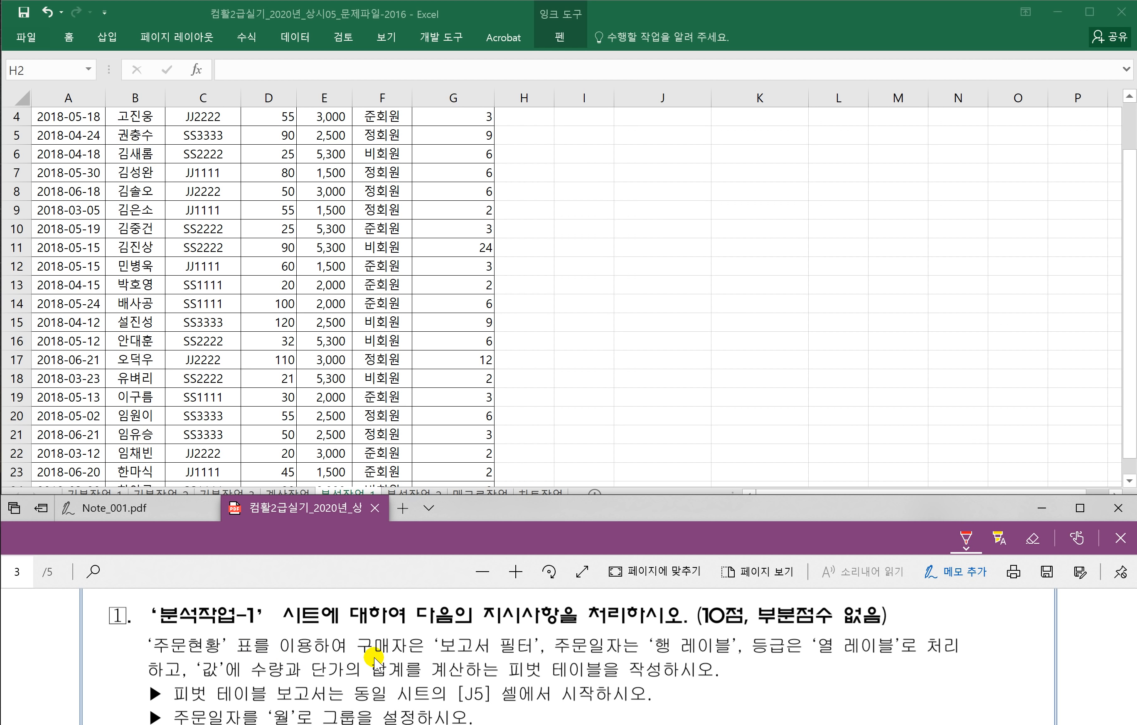
mouse_move(506, 658)
mouse_down()
mouse_move(504, 682)
mouse_move(588, 683)
mouse_move(610, 666)
mouse_move(505, 659)
mouse_up()
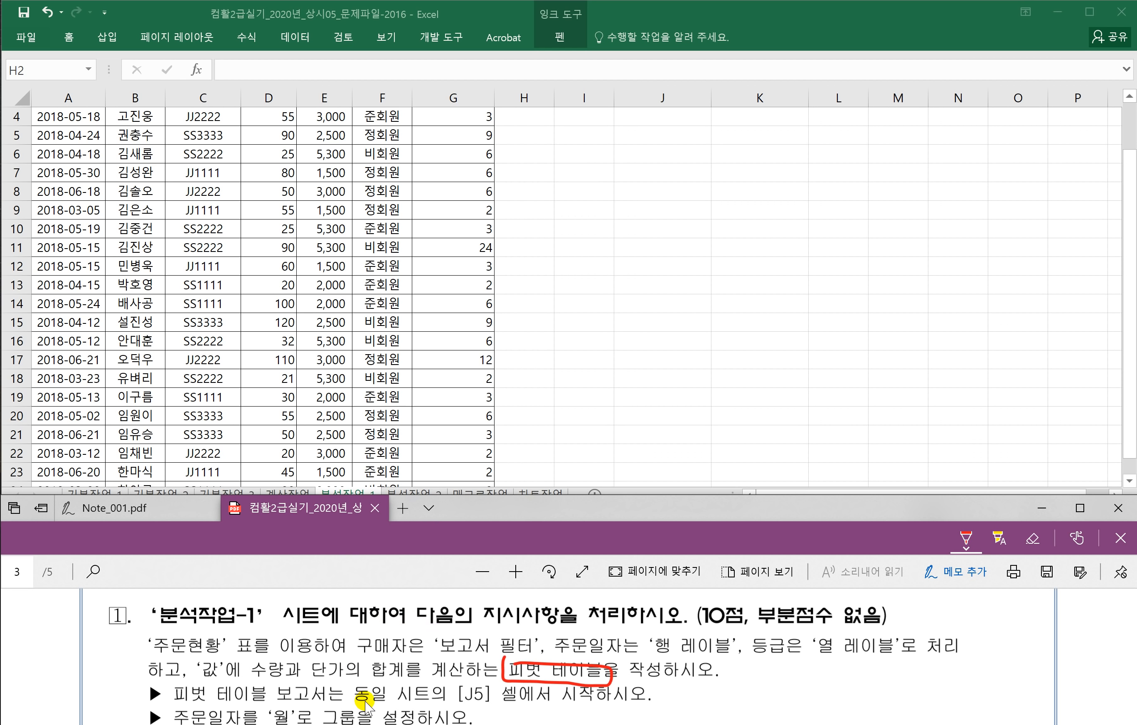
drag(451, 703, 506, 703)
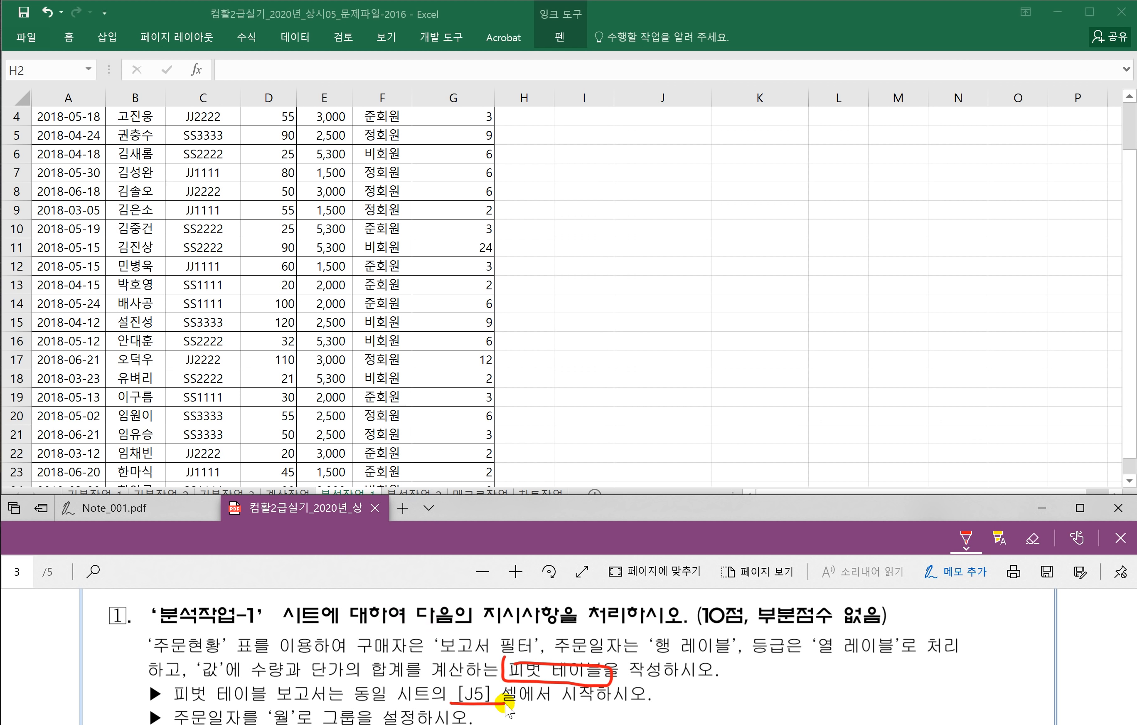
Step: In the Excel 2010 workbook, open 분석작업-1 and select cell J5
click(723, 724)
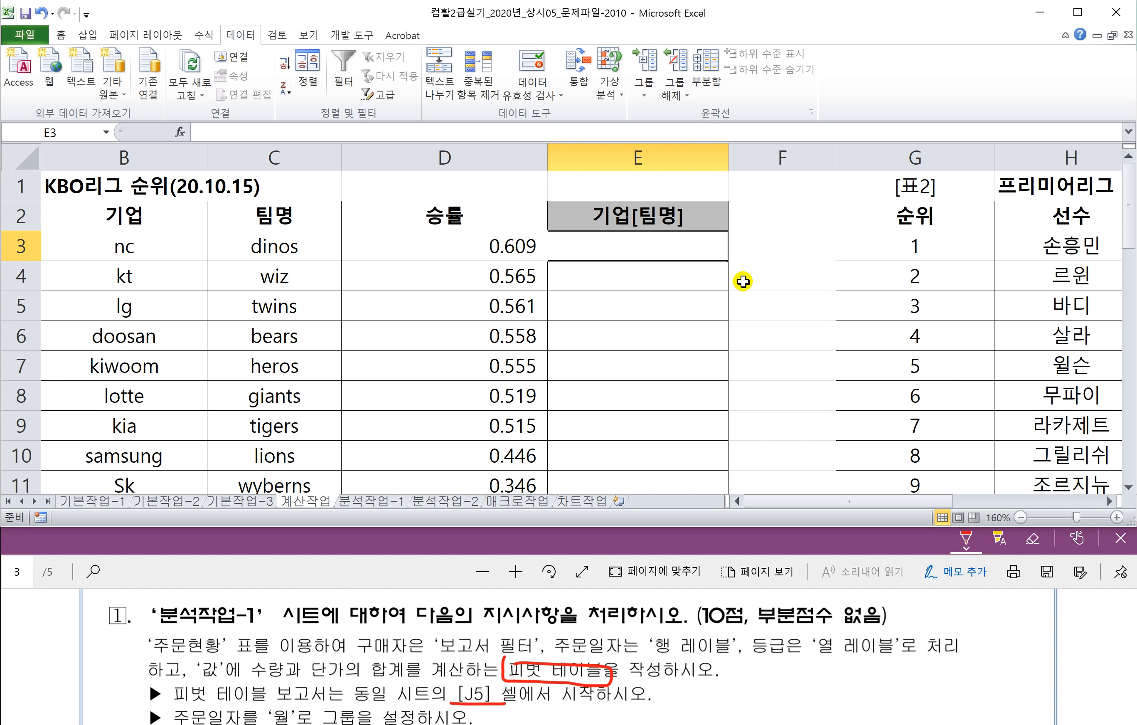
click(375, 501)
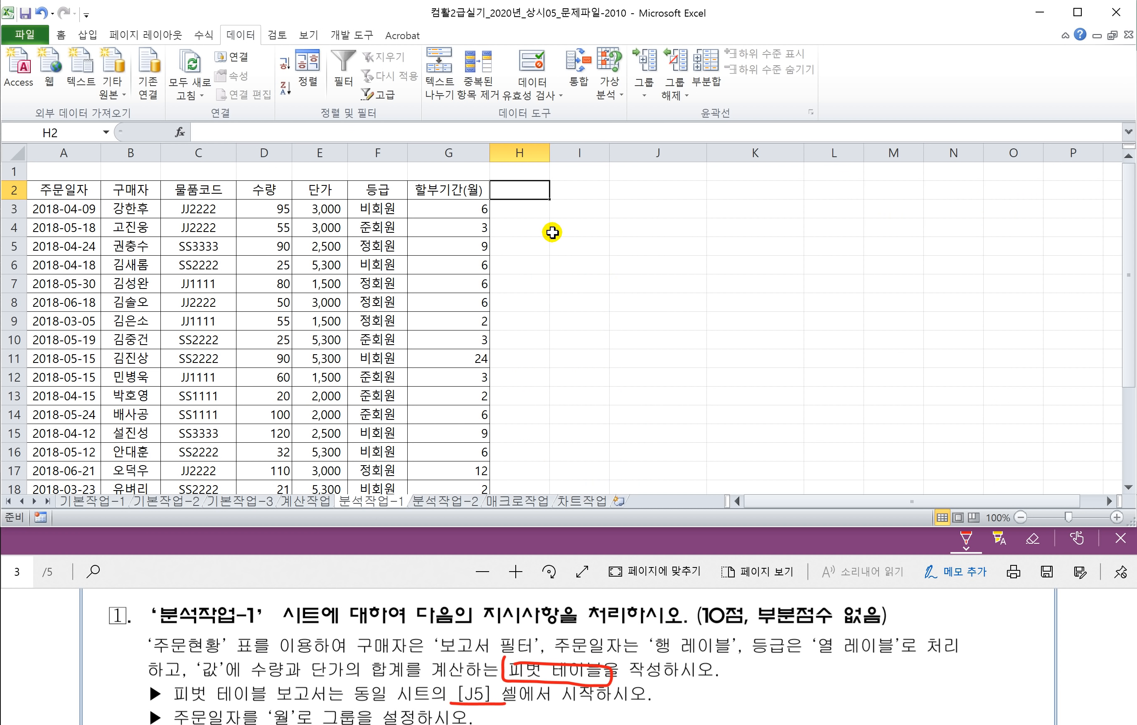
click(640, 229)
click(642, 250)
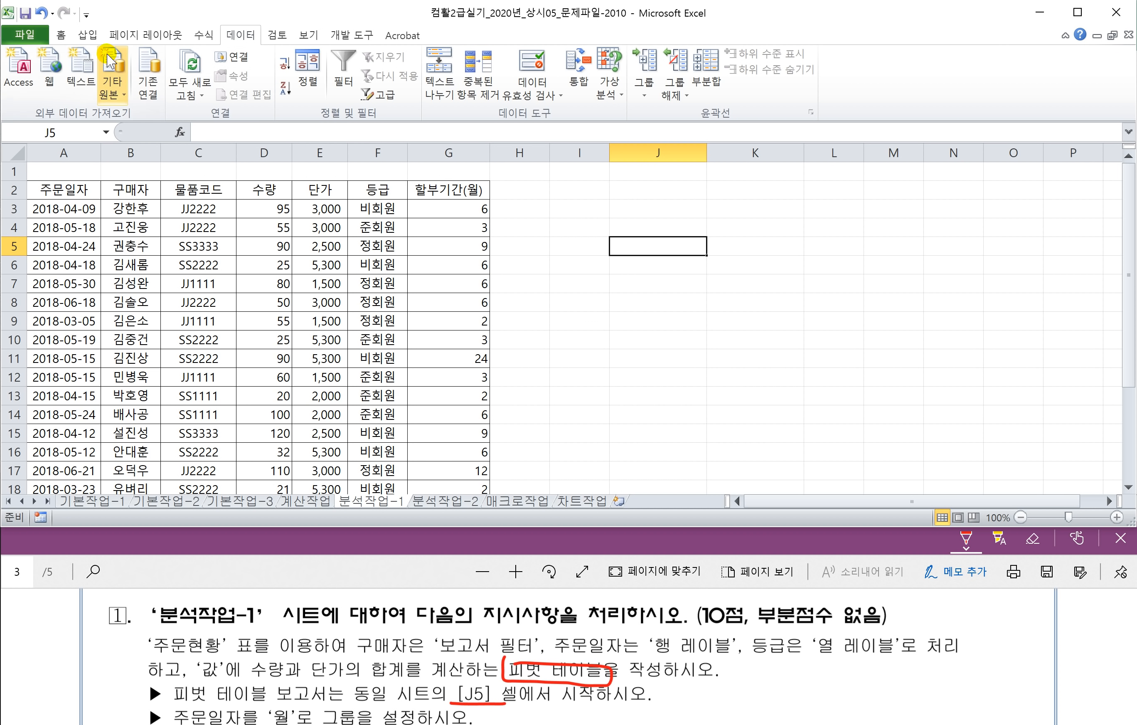
Step: Create a pivot table from source range A2:G24 placed at J5 on the existing sheet
click(91, 36)
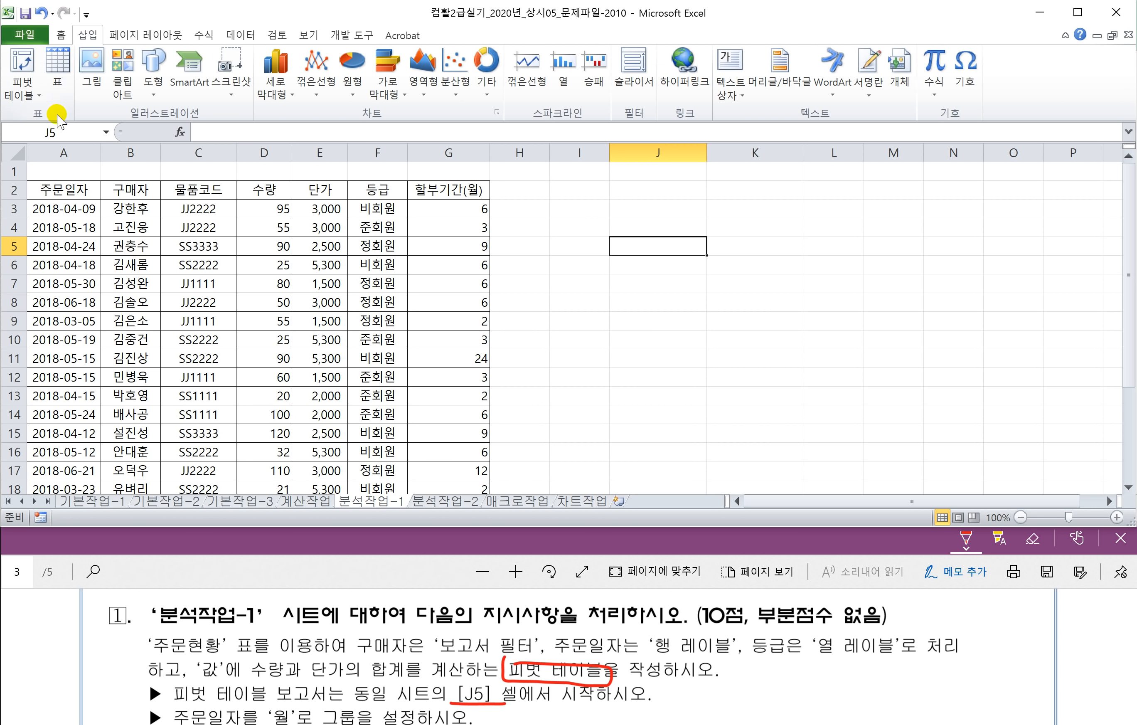
click(22, 98)
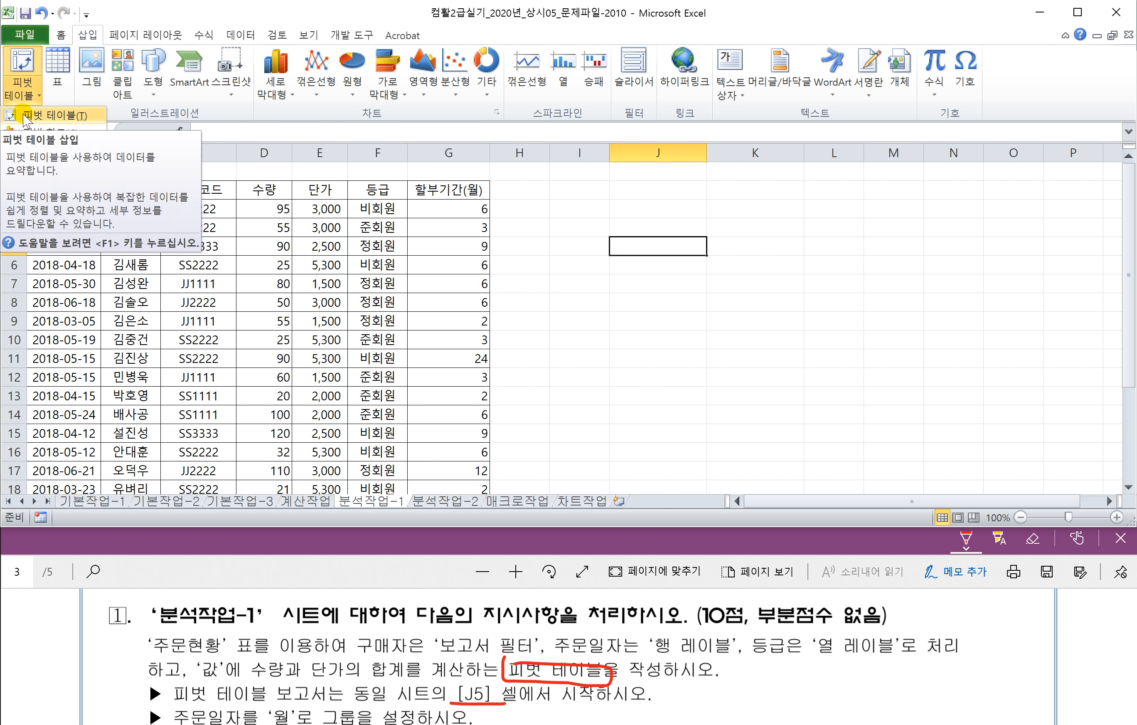
click(26, 118)
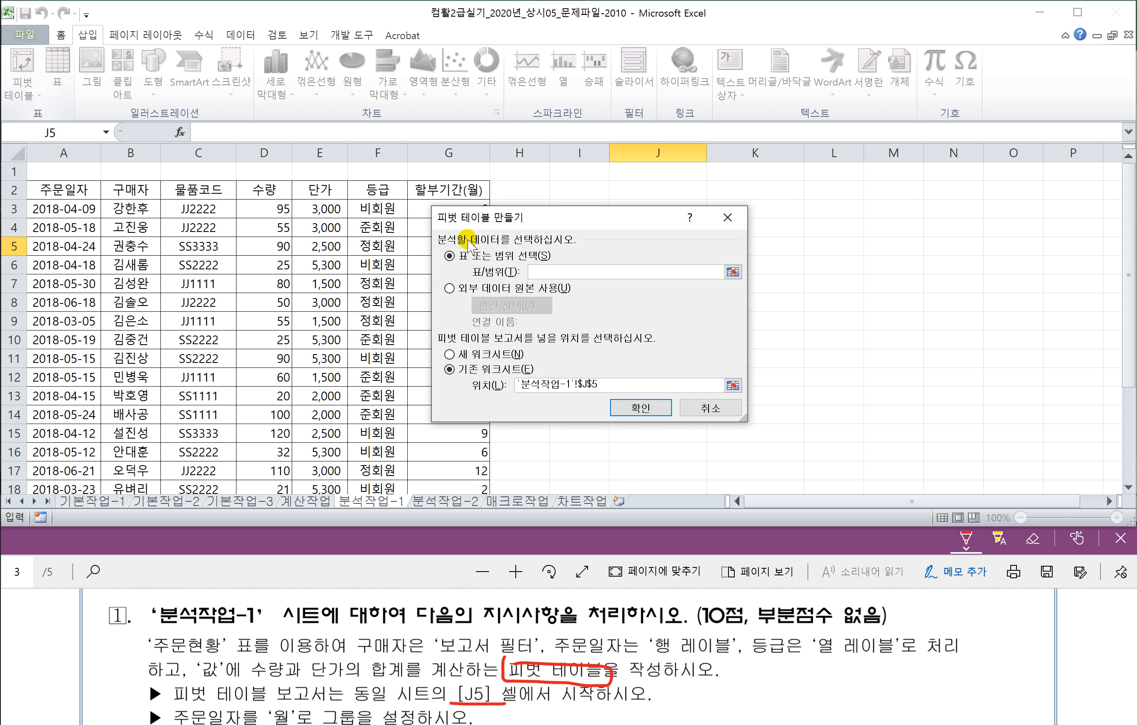
drag(512, 219, 644, 229)
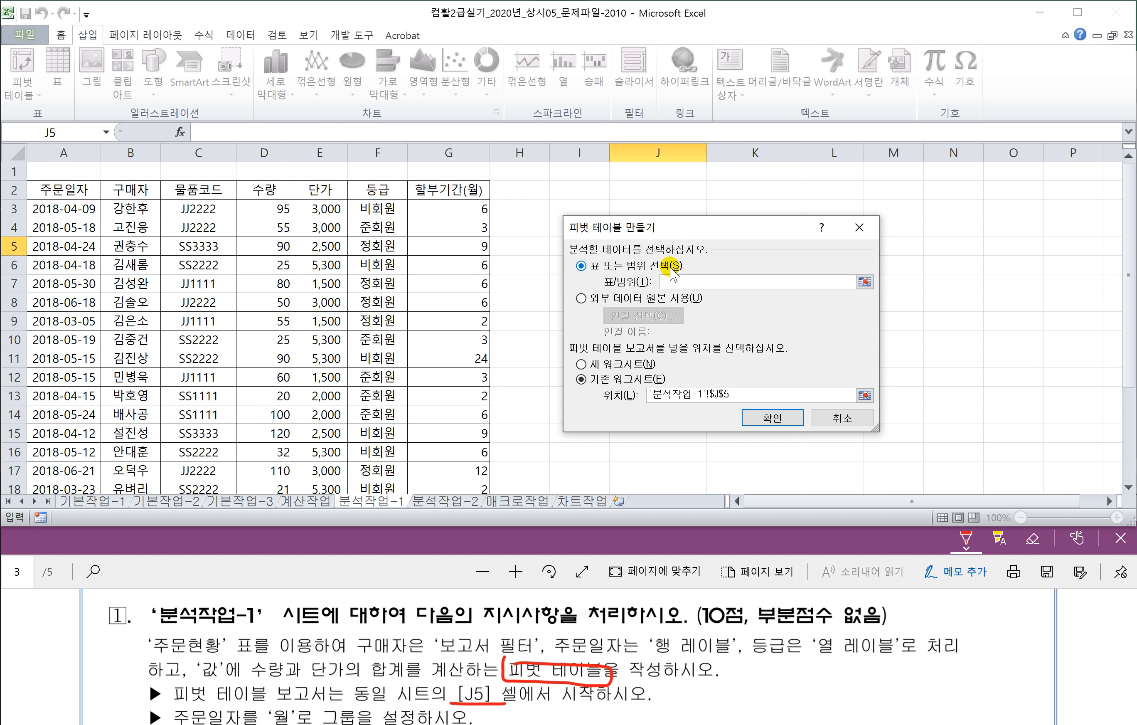
click(67, 194)
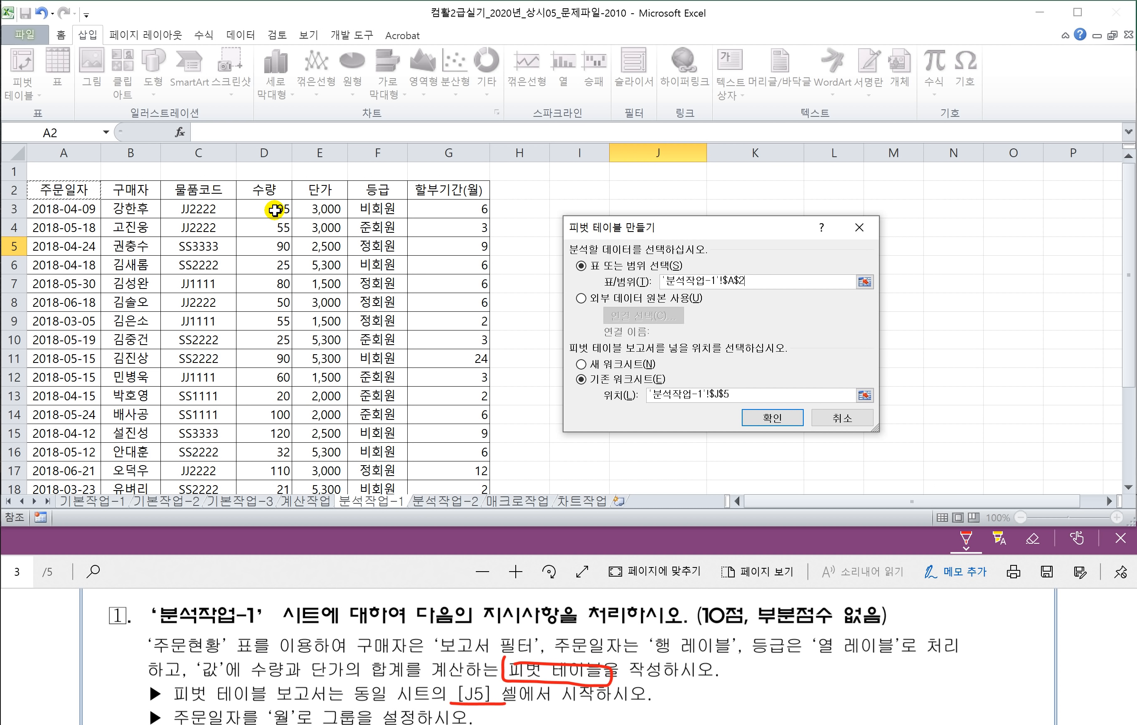
key(ctrl+shift+Down)
key(ctrl+shift+Right)
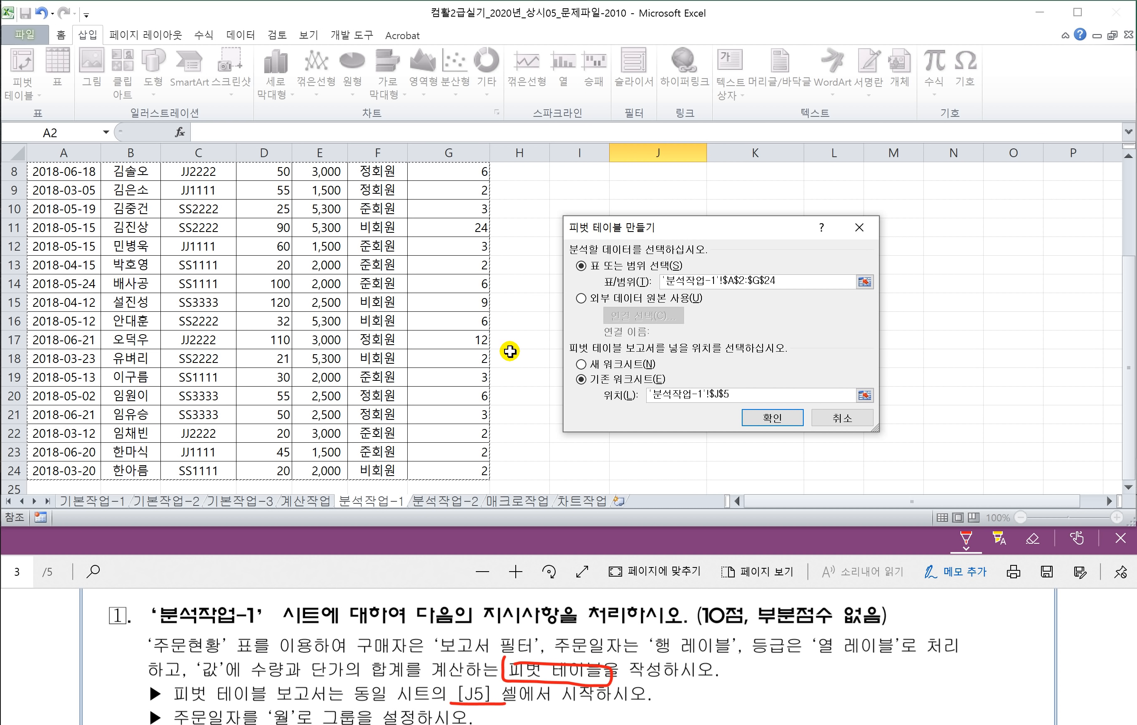
click(768, 418)
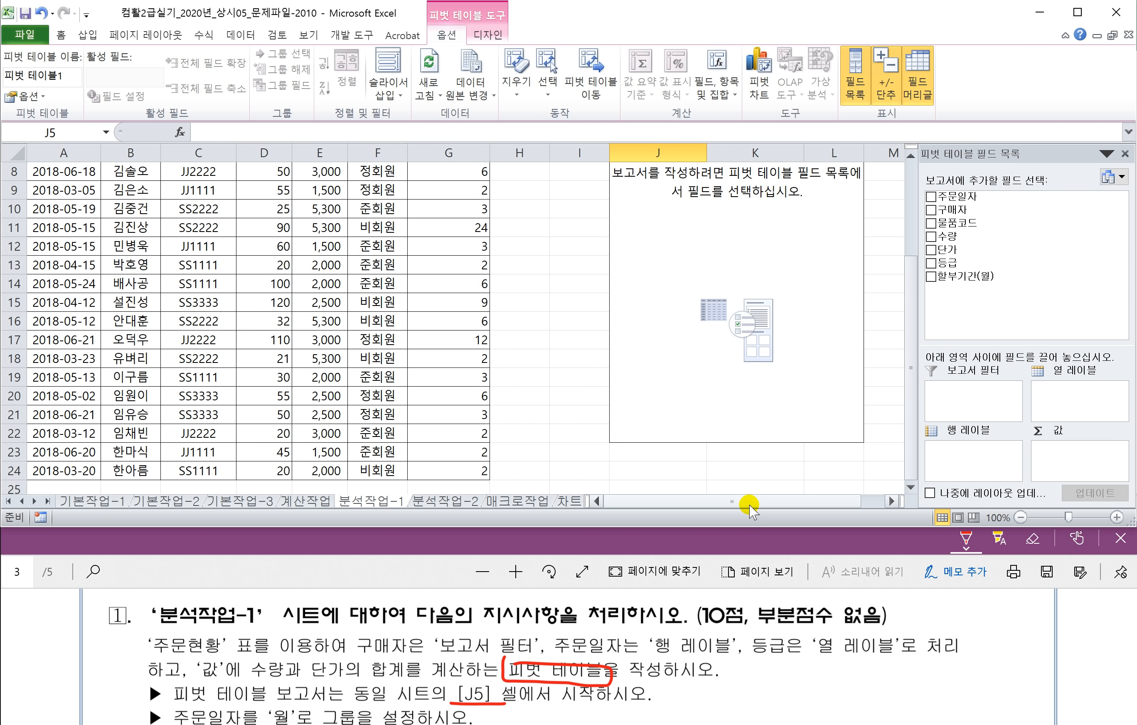
Step: Put 구매자 in the report filter, 주문일자 in rows, 등급 in columns, and sum 수량 and 단가
drag(752, 501, 780, 505)
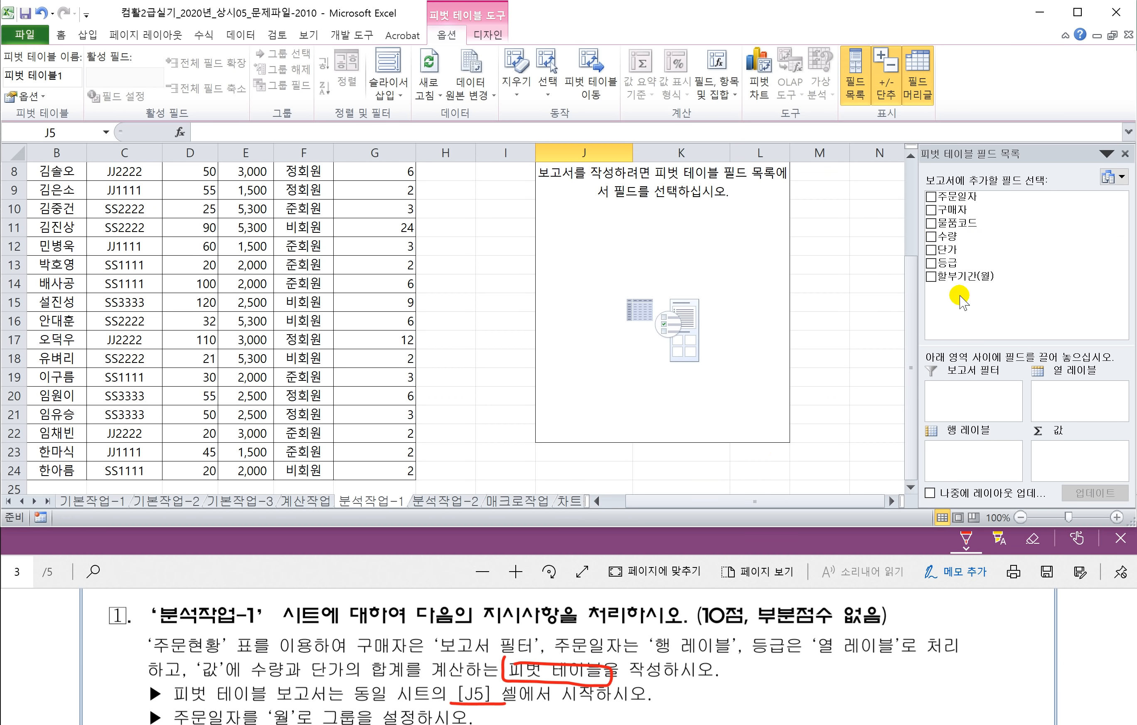
drag(952, 210, 977, 396)
drag(979, 394, 977, 393)
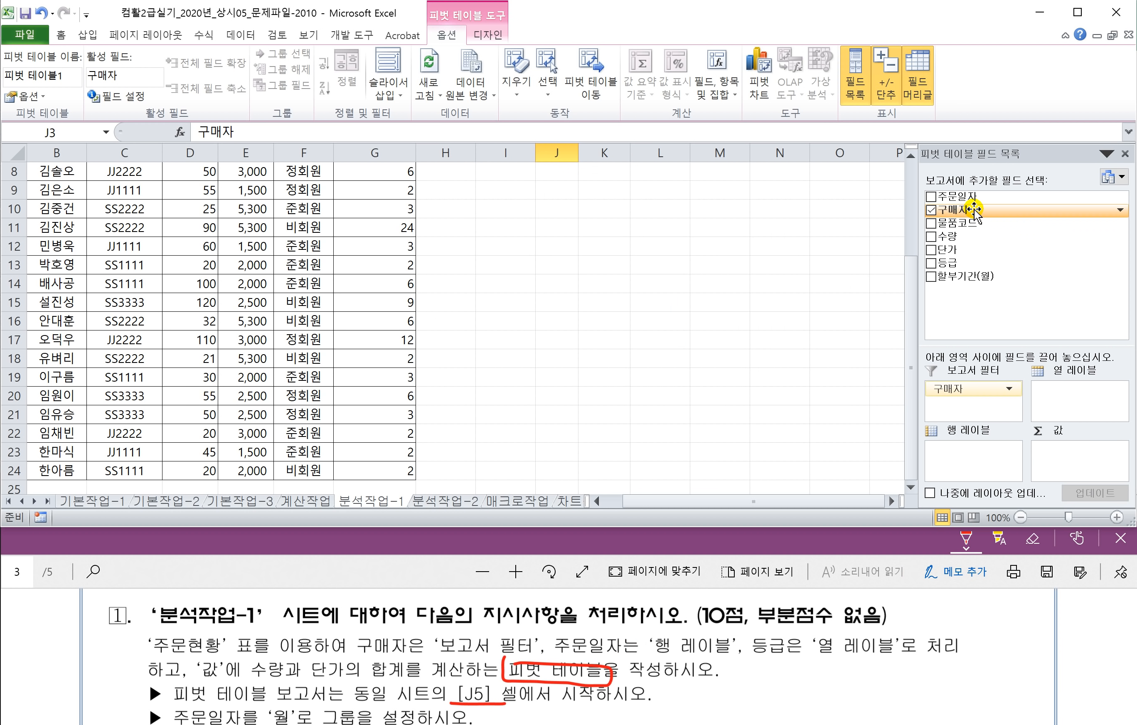
drag(955, 196, 979, 463)
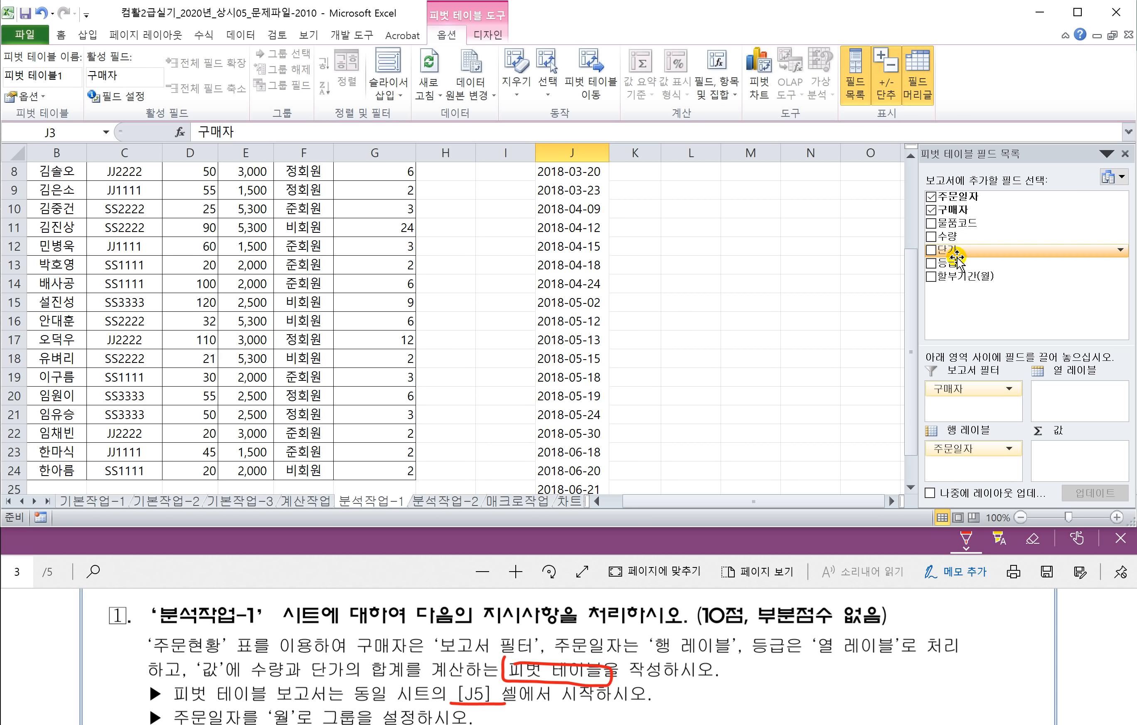
drag(949, 263, 1085, 404)
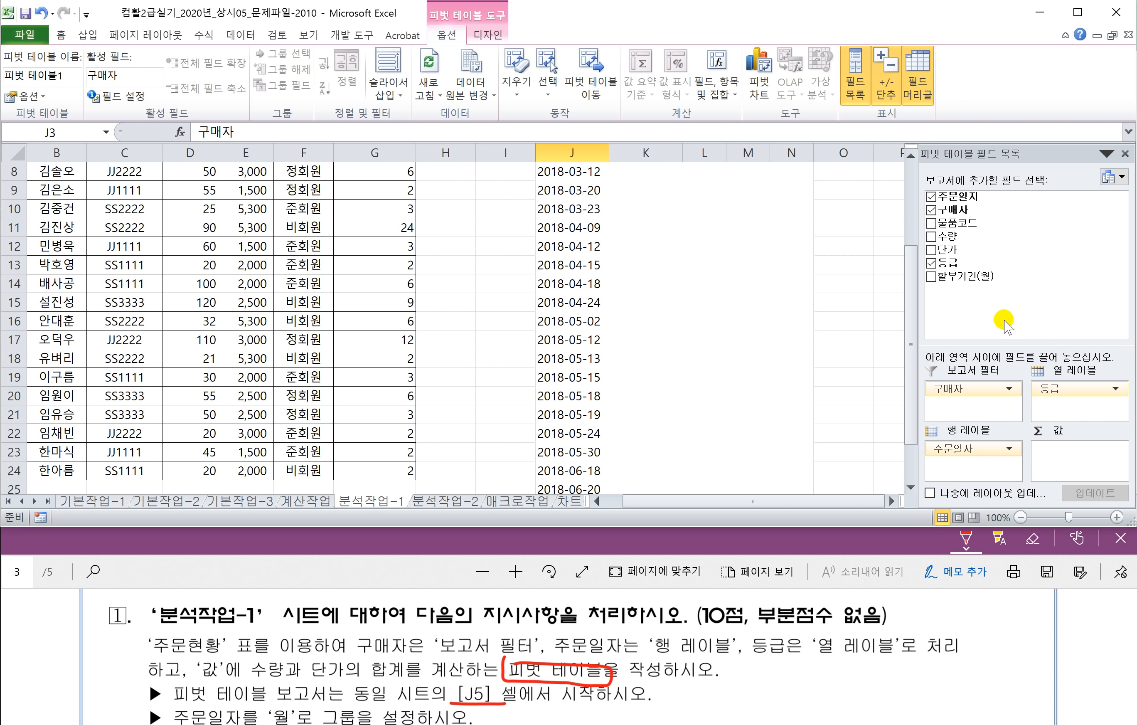
drag(947, 236, 1086, 453)
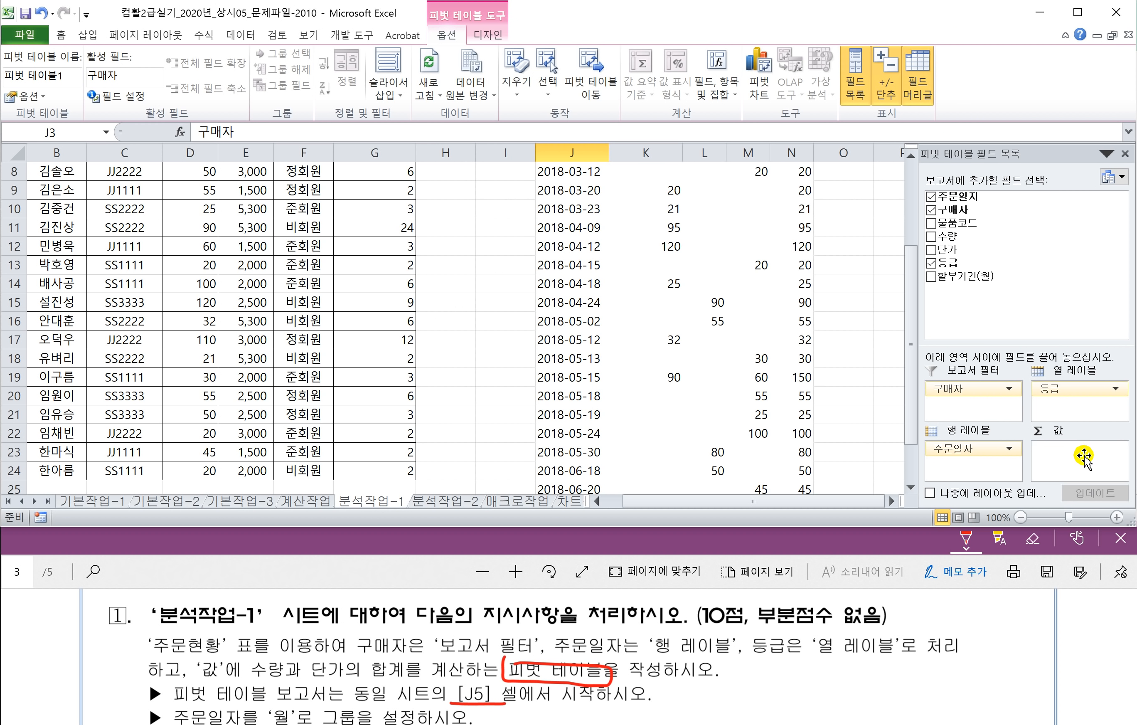
drag(950, 250, 1083, 473)
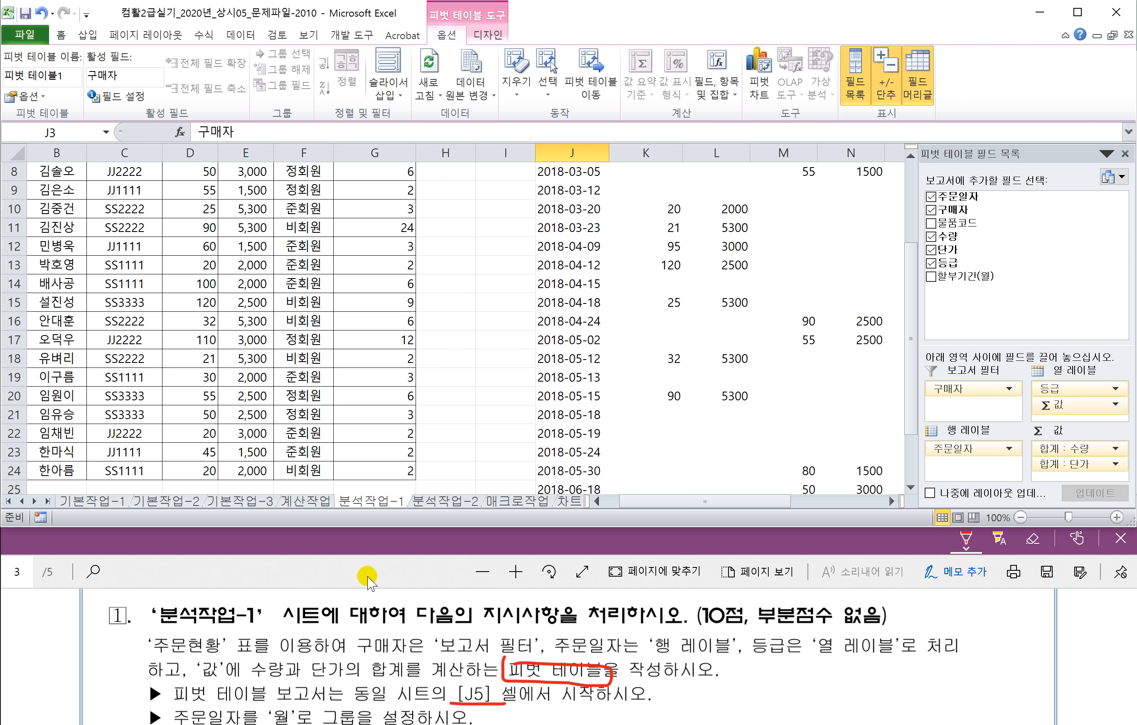
click(348, 568)
scroll(353, 631, down, 1)
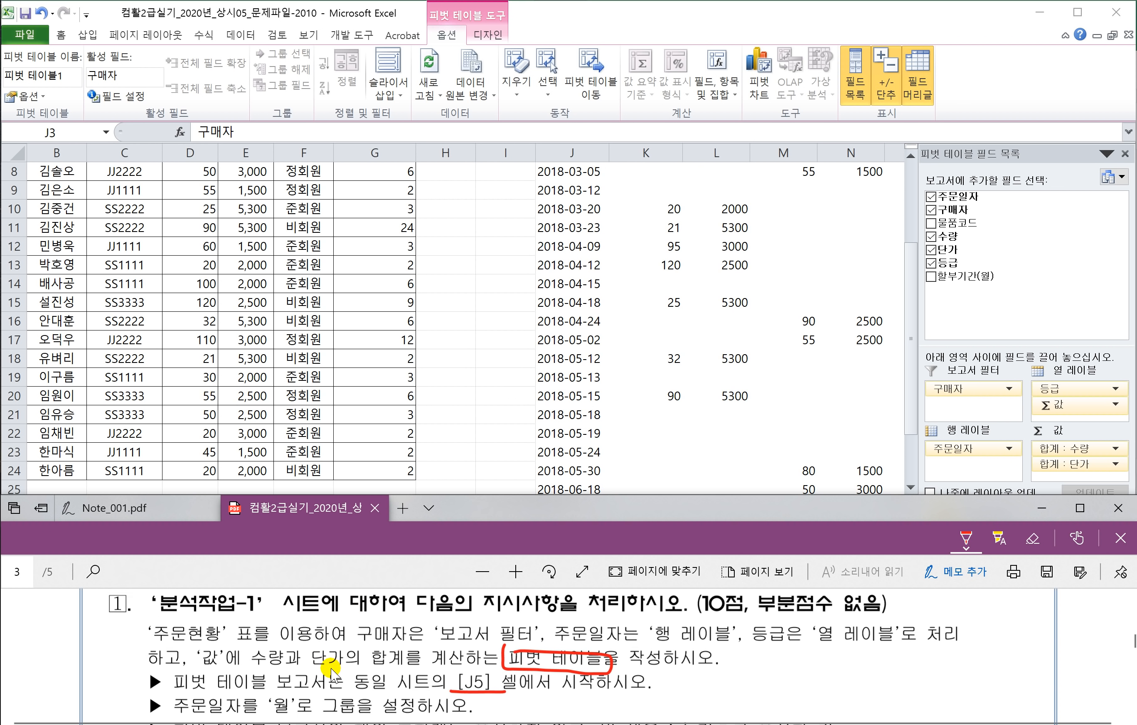
scroll(344, 654, down, 1)
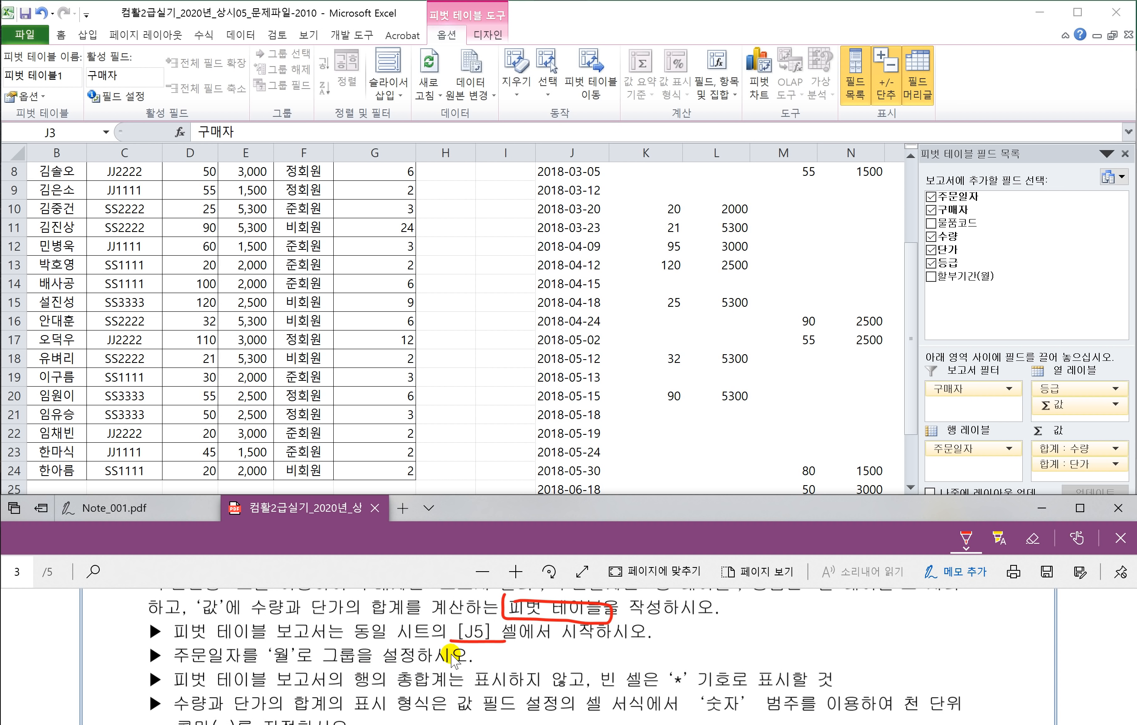
Step: Group the pivot's 주문일자 row labels by month
click(568, 317)
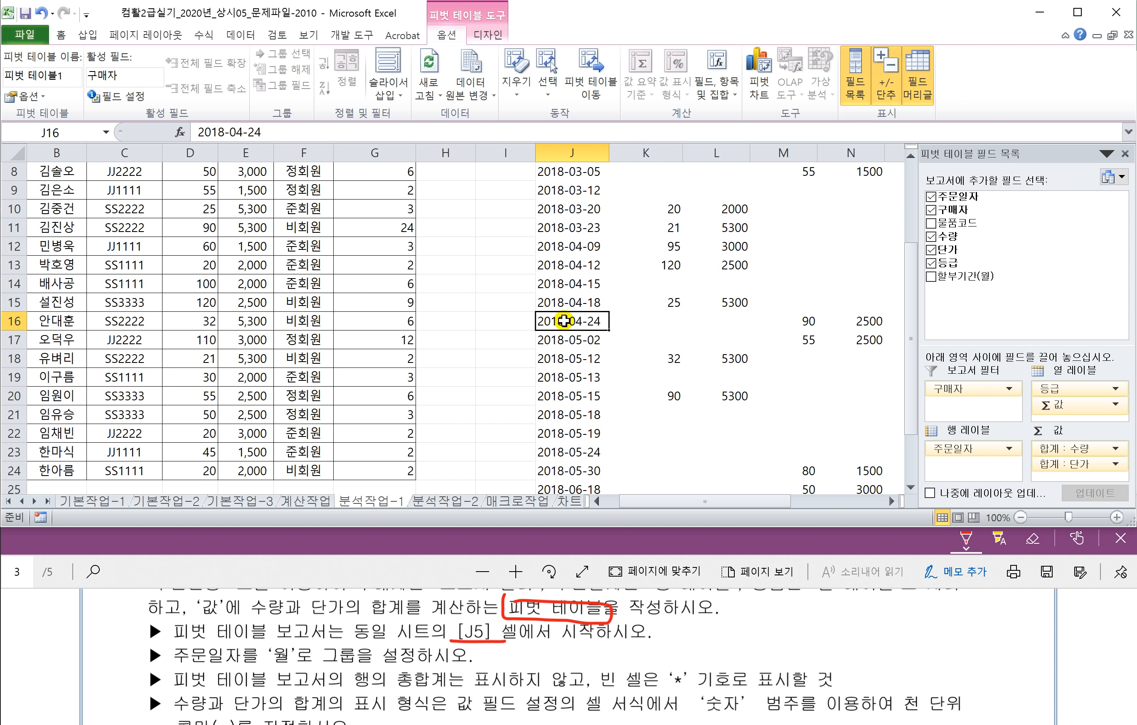
right_click(565, 325)
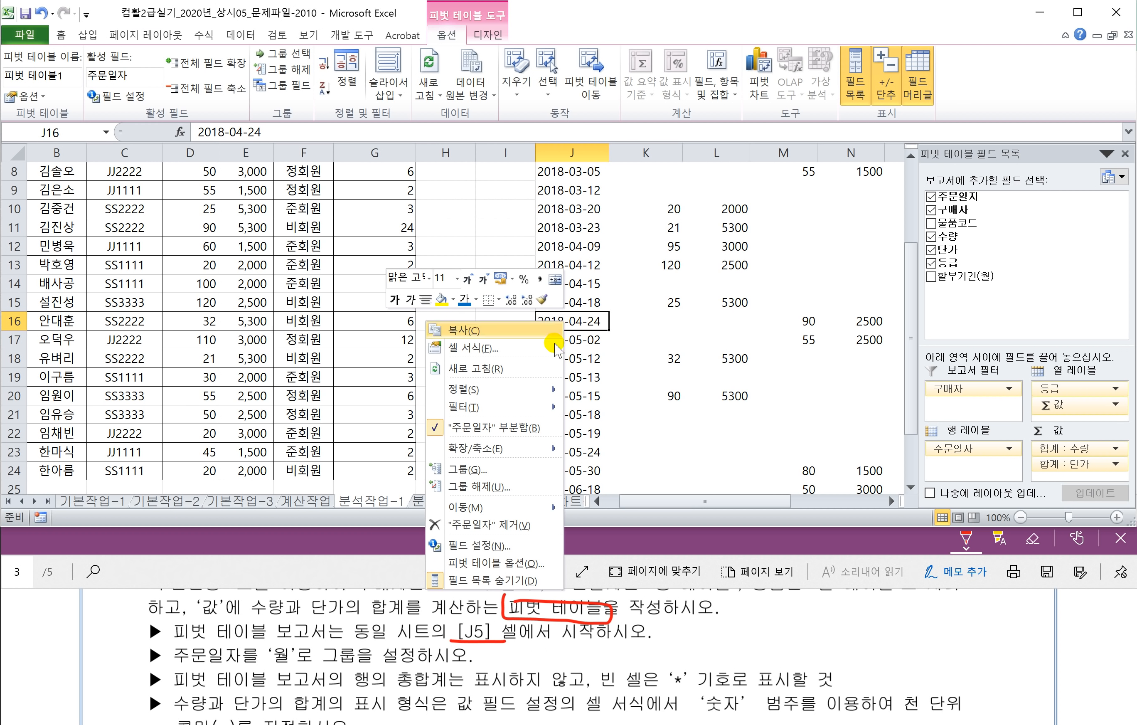
click(490, 471)
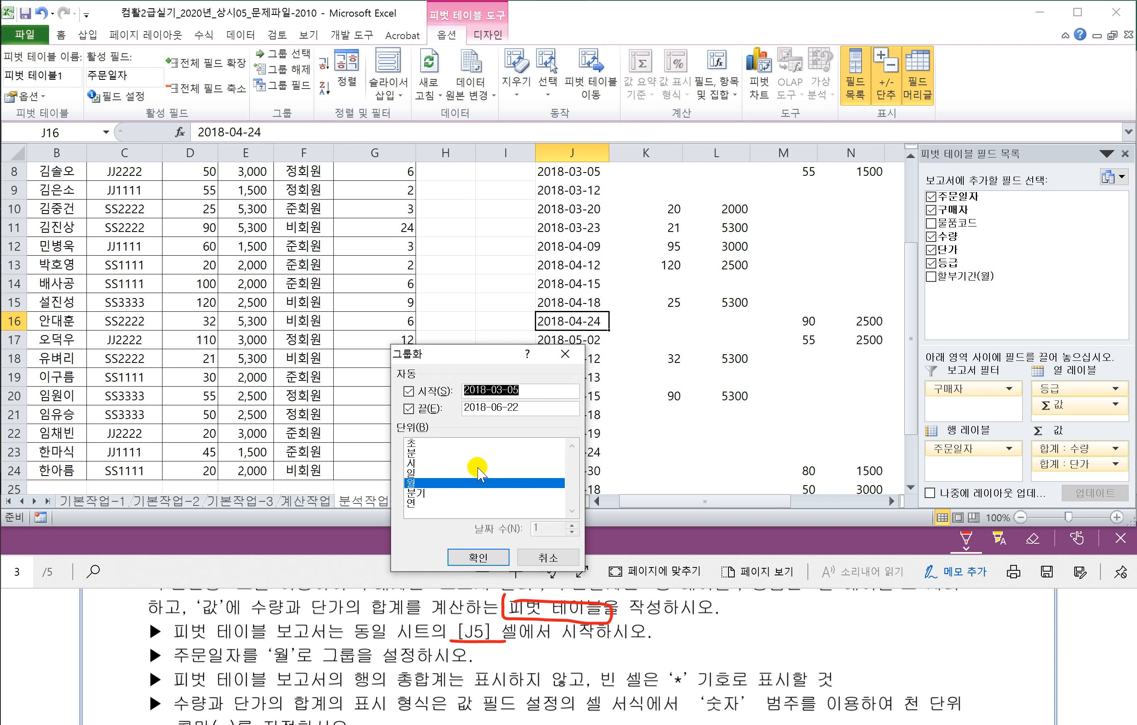
double_click(409, 484)
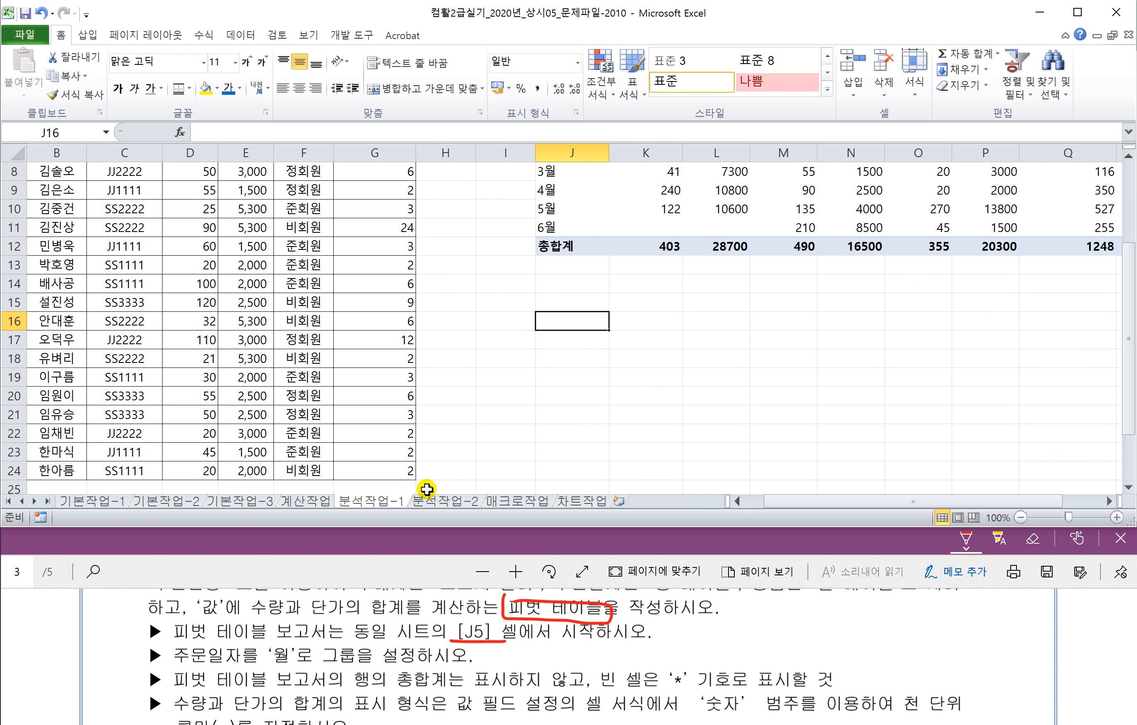
Step: Recheck the month grouping from the 5월 label and cancel without changes
click(550, 207)
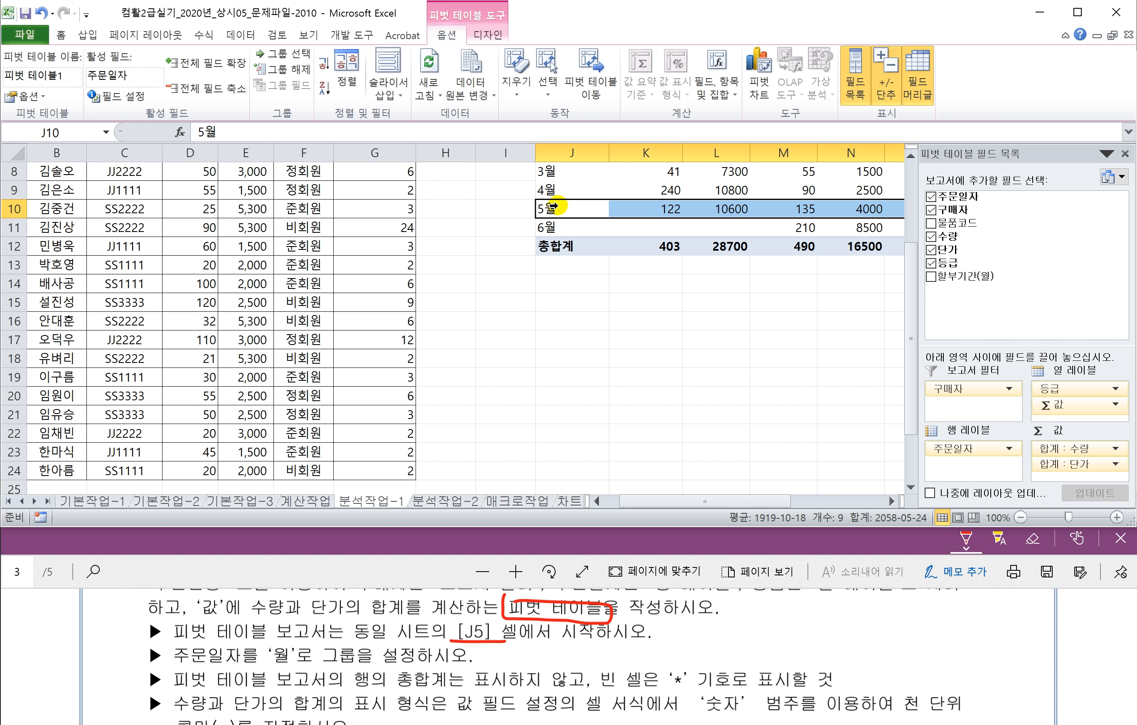
click(550, 208)
click(549, 209)
click(569, 209)
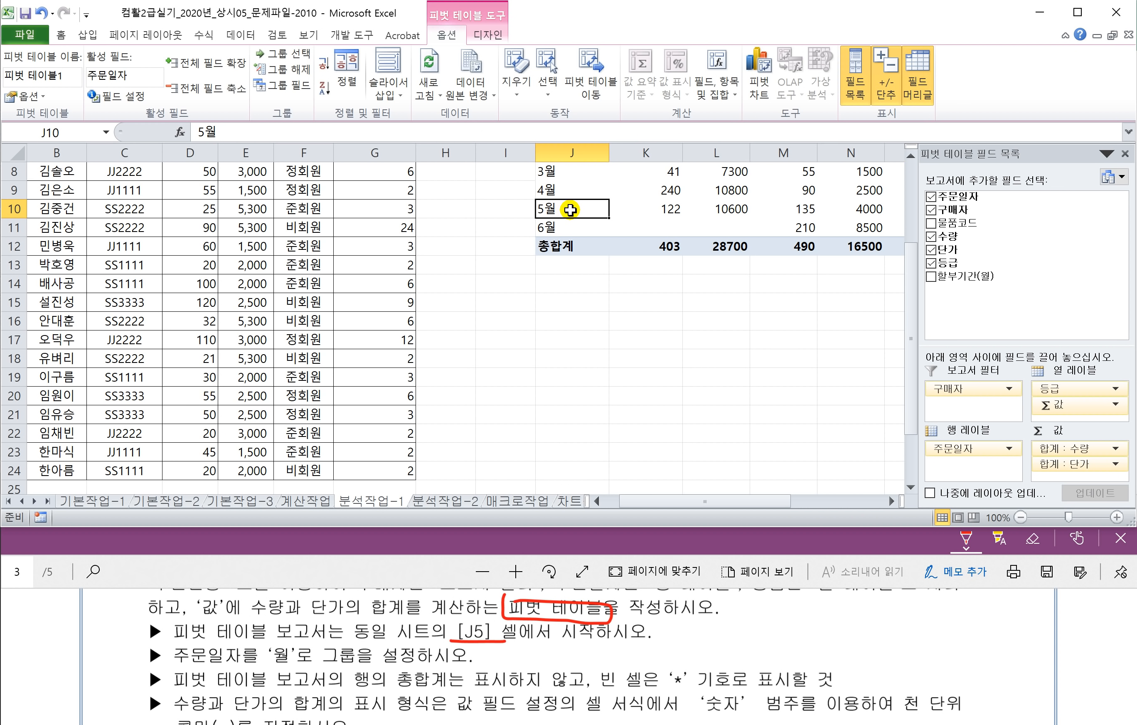
right_click(569, 209)
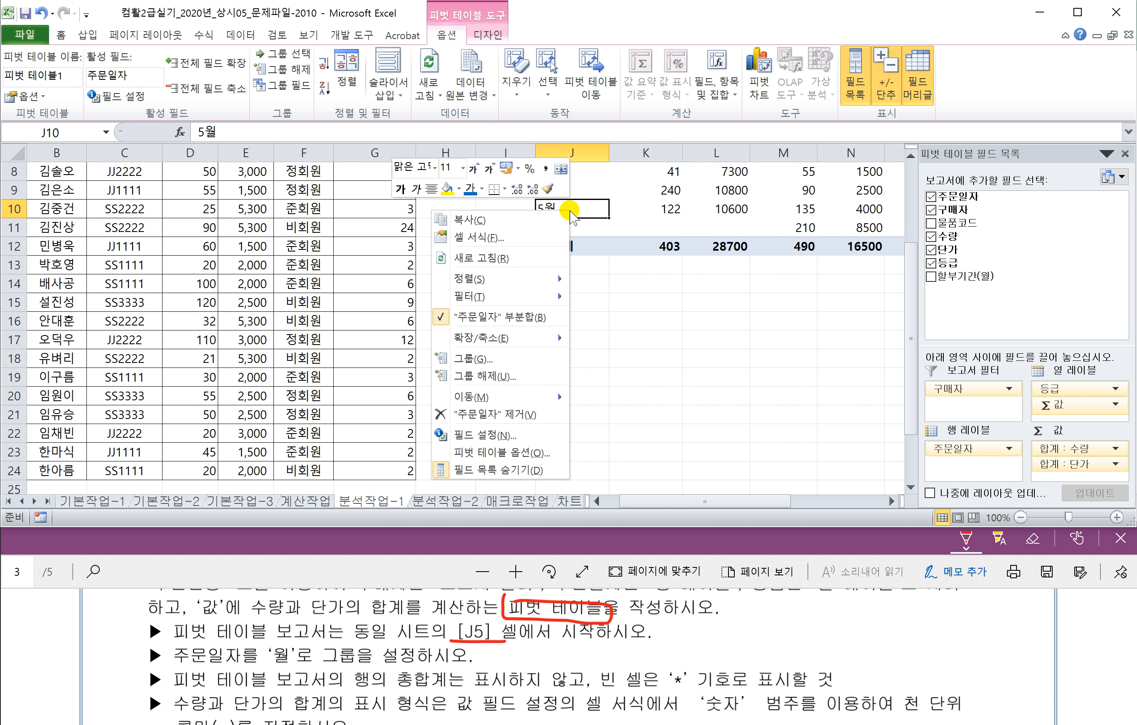
click(488, 358)
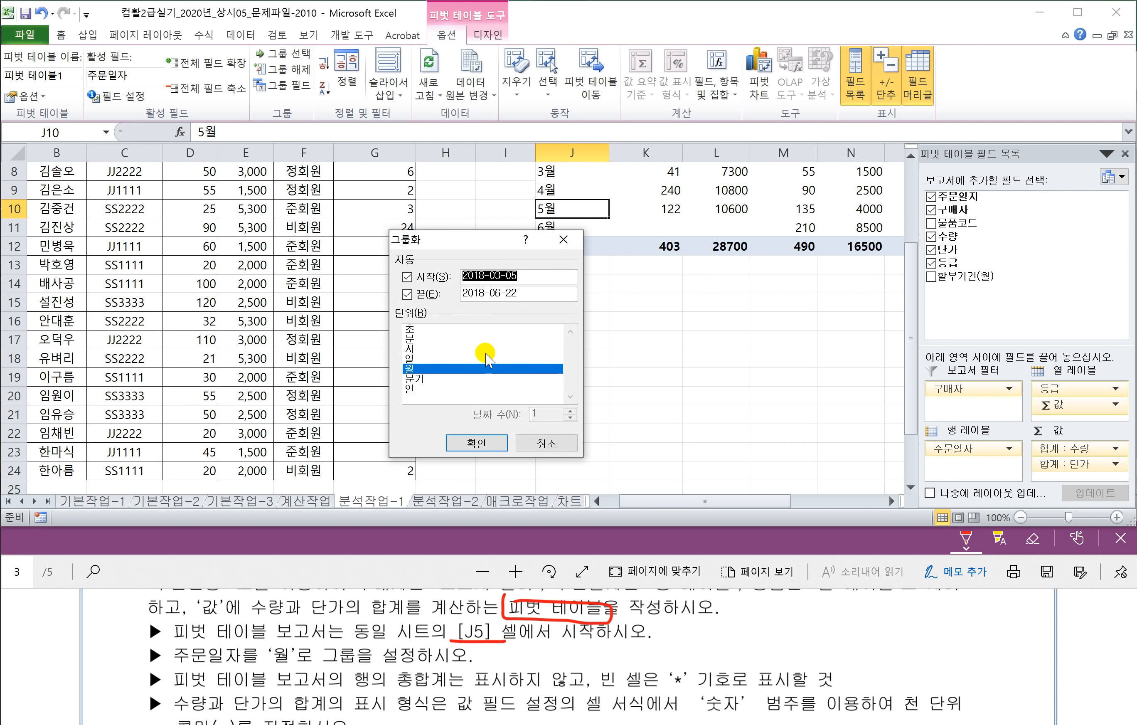
click(543, 449)
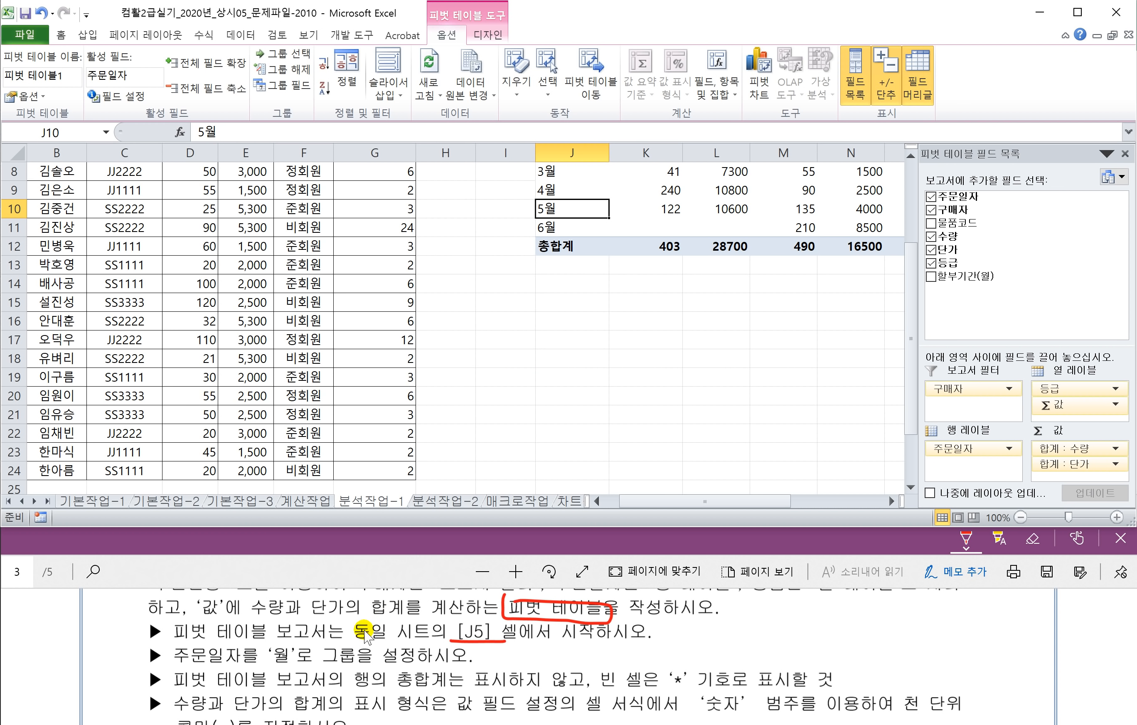
click(327, 575)
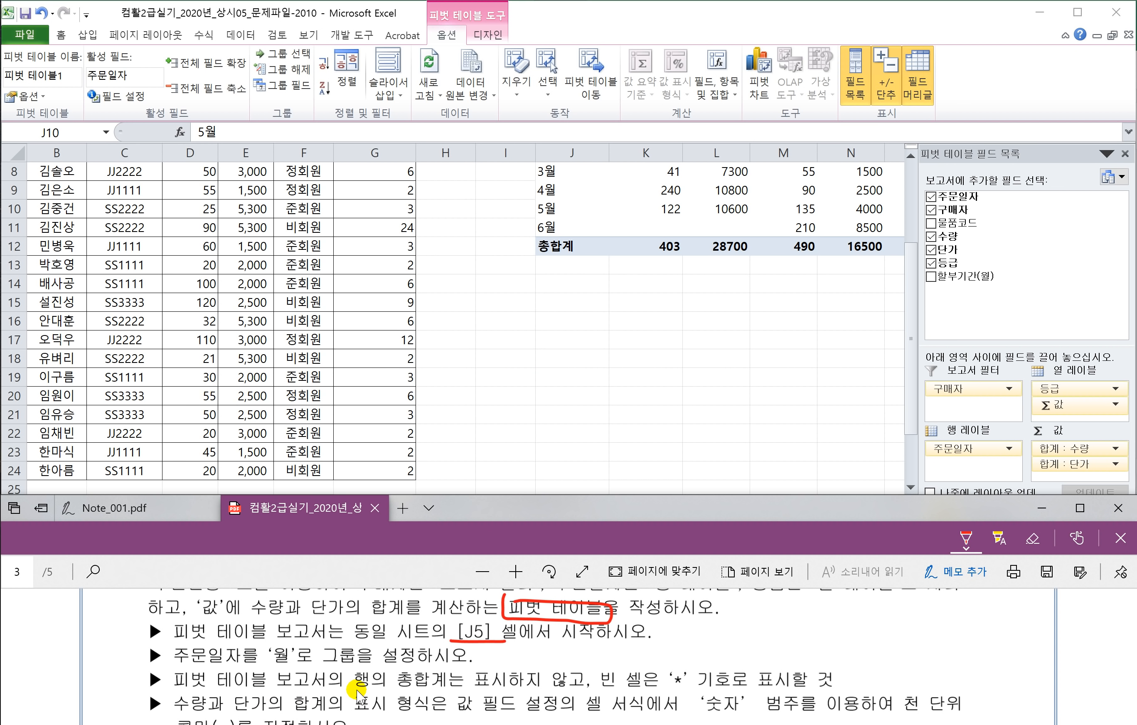
Step: Underline the grand-total and empty-cell * requirements in the PDF, then briefly open PivotTable Options
drag(385, 690, 521, 693)
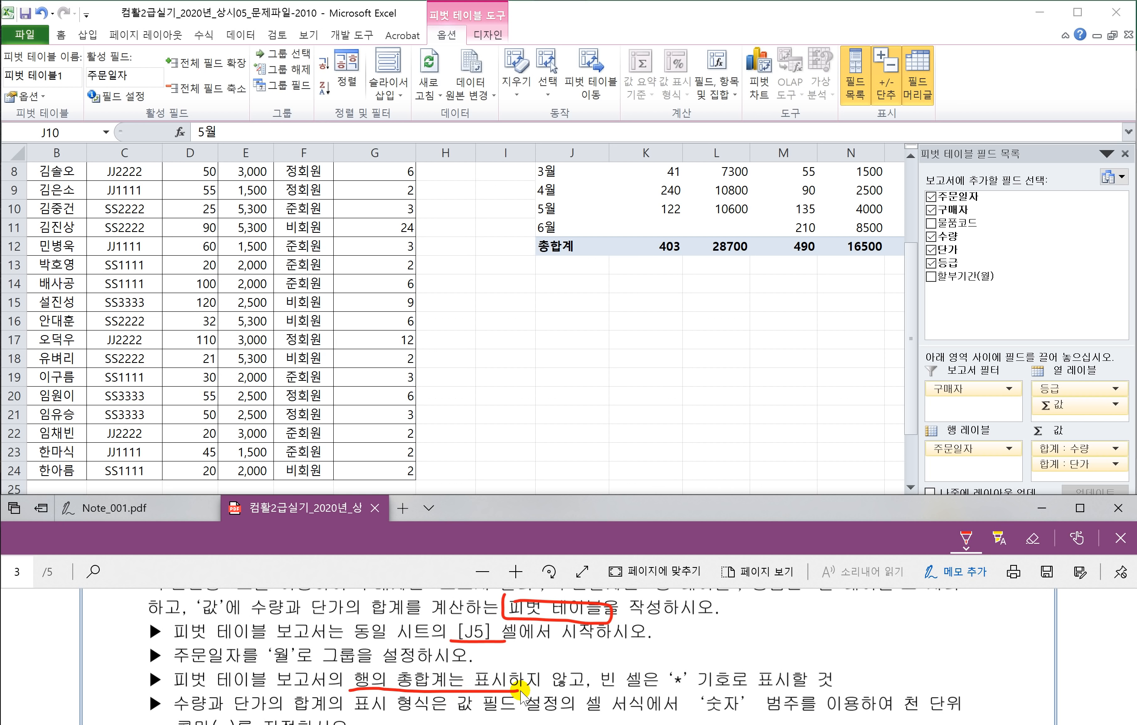
drag(591, 691, 747, 694)
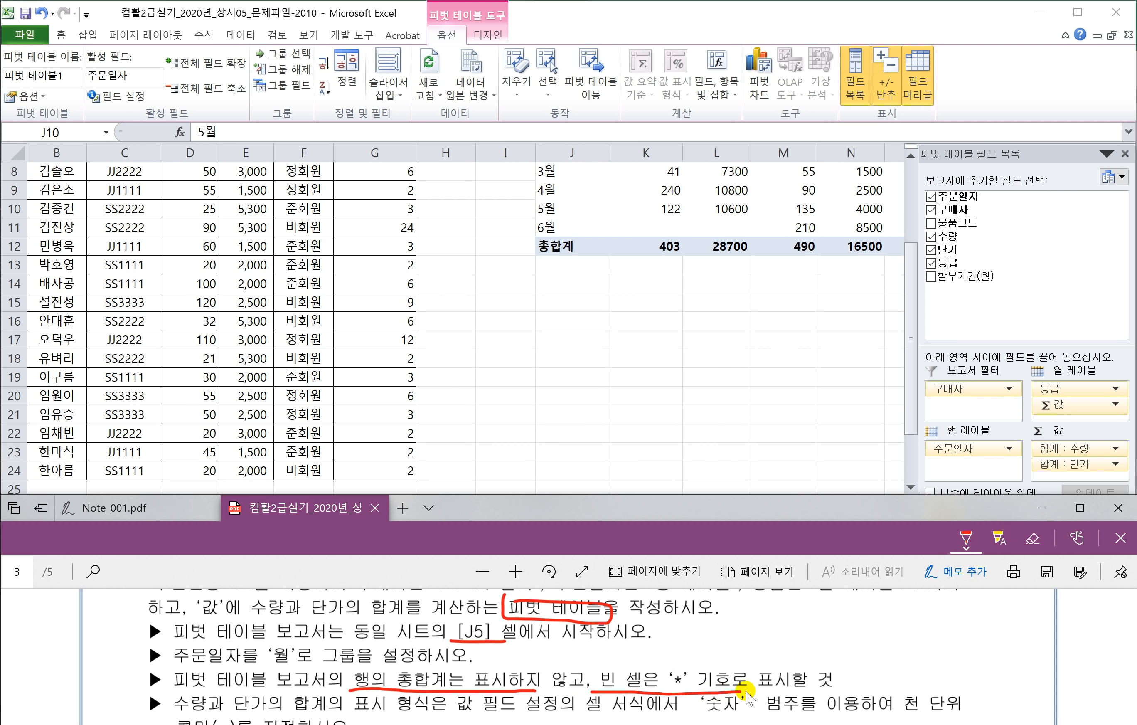
click(676, 209)
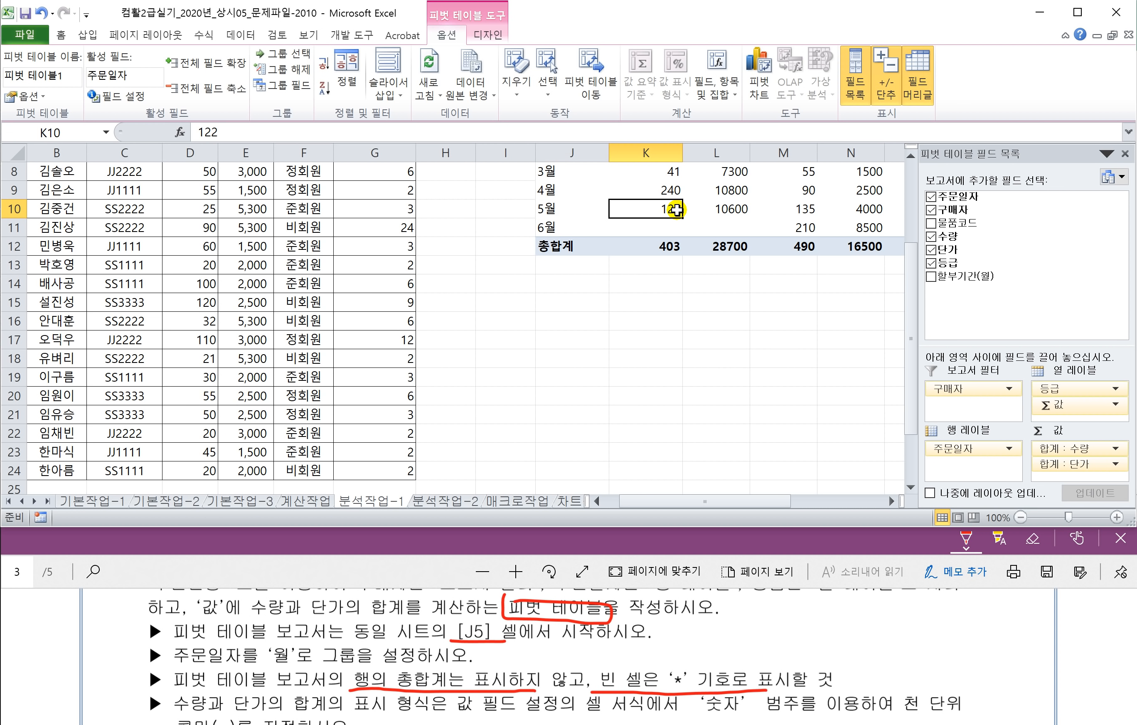
right_click(676, 209)
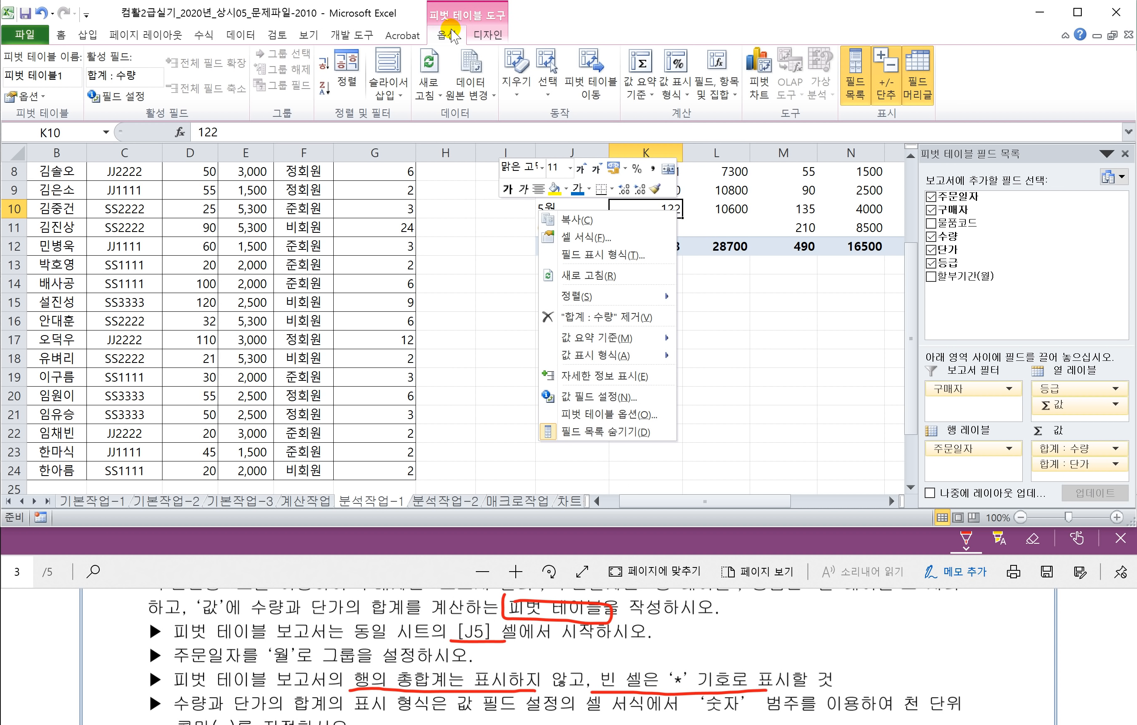
click(721, 209)
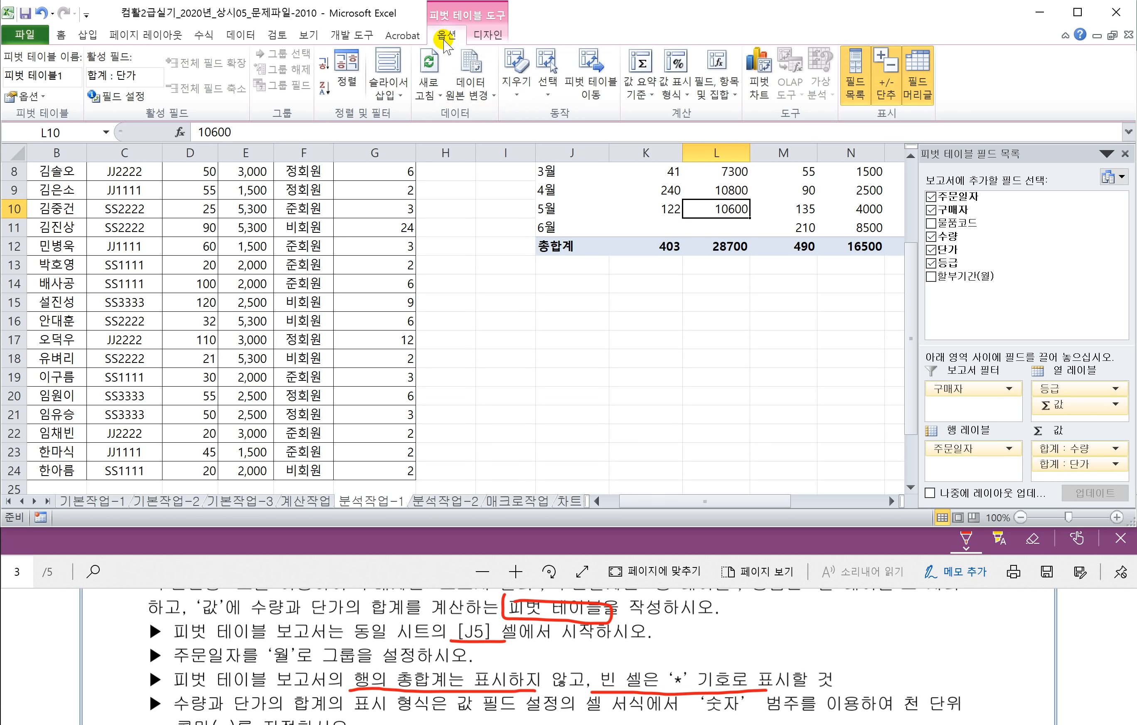
click(23, 97)
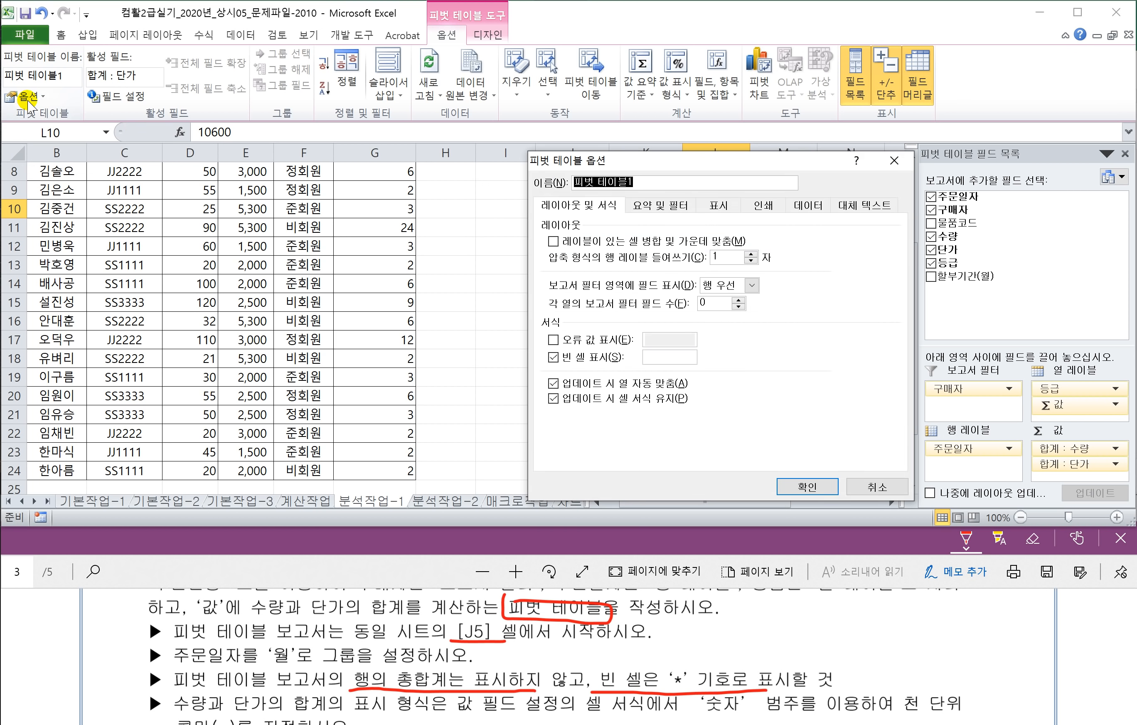
key(Escape)
Step: Set the pivot to show * in empty cells and turn off row grand totals
click(670, 197)
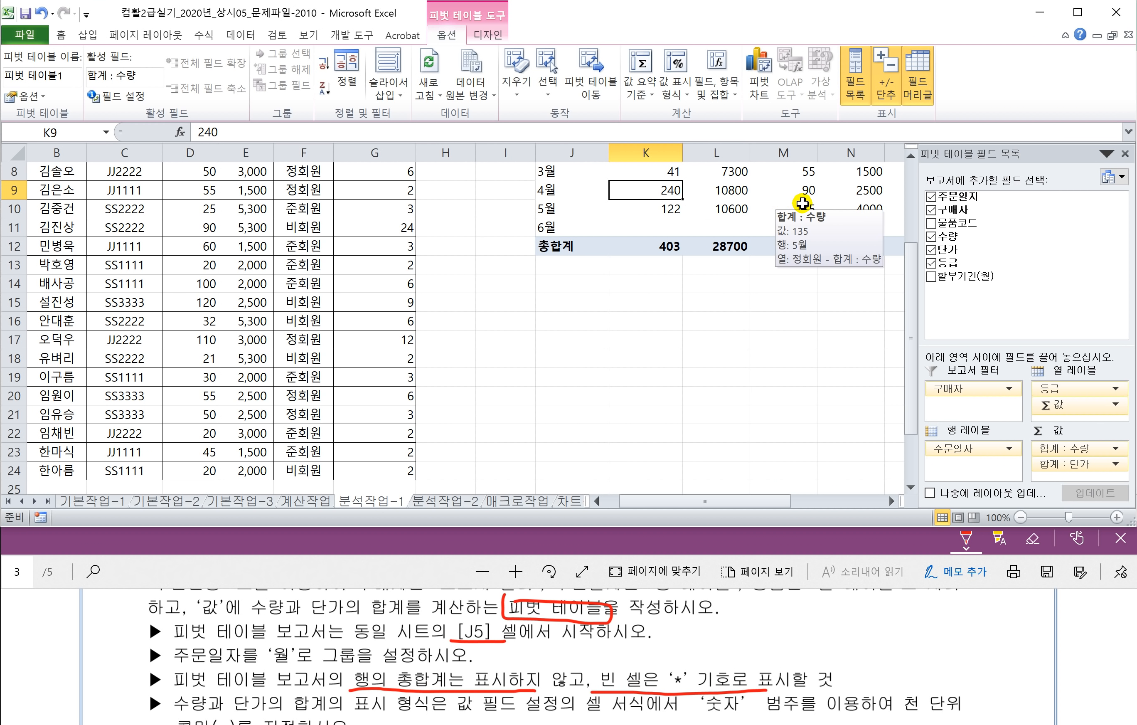
click(783, 191)
right_click(792, 189)
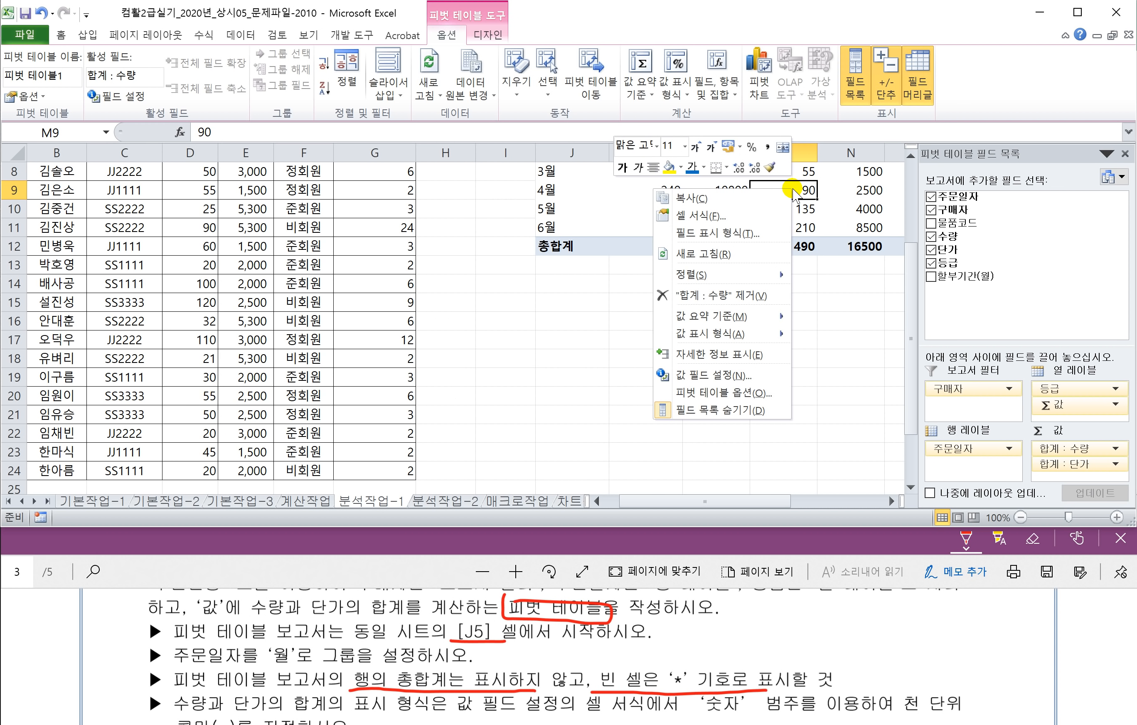
click(739, 393)
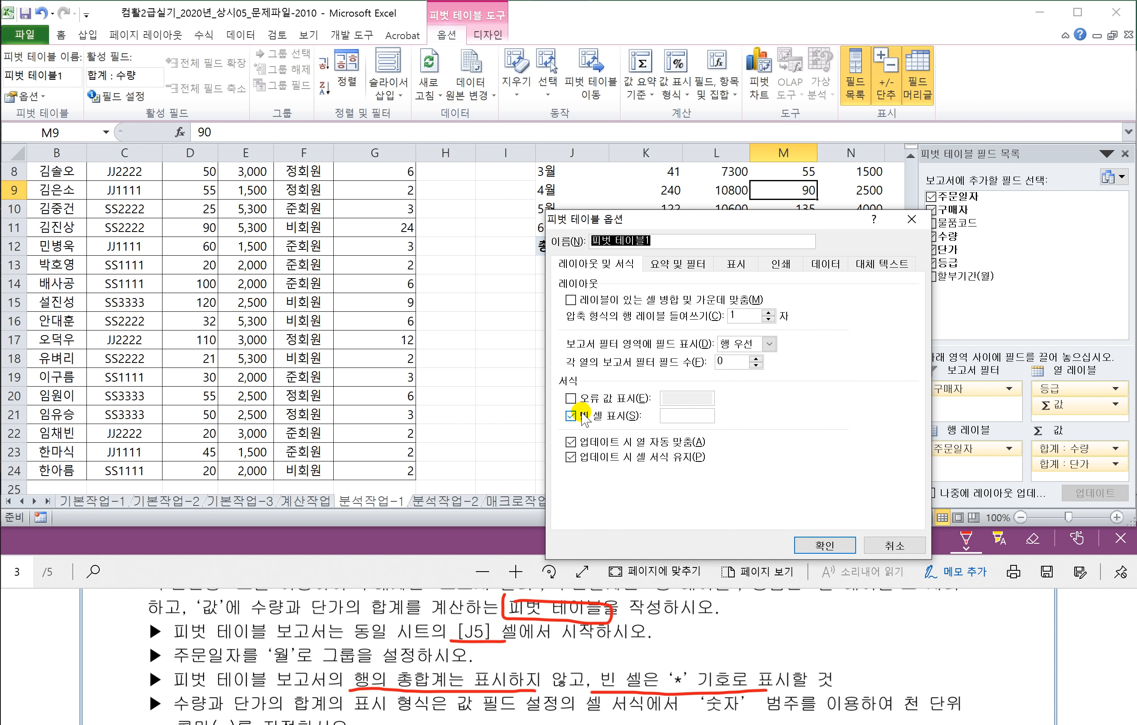
click(667, 415)
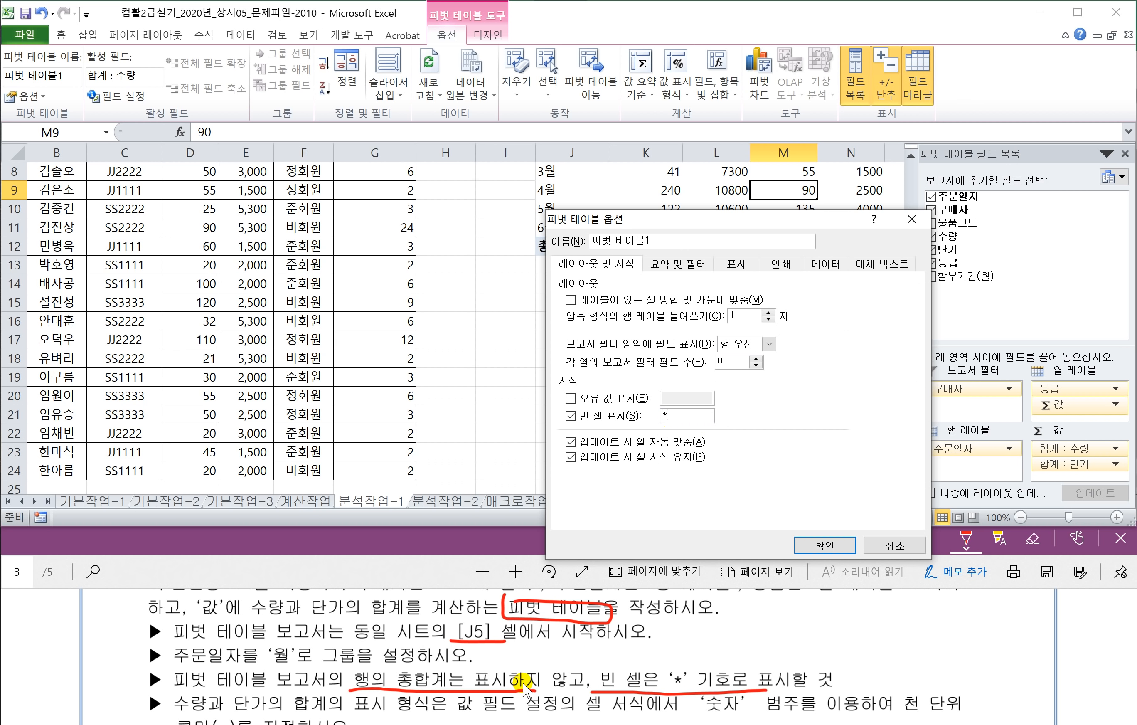
click(677, 264)
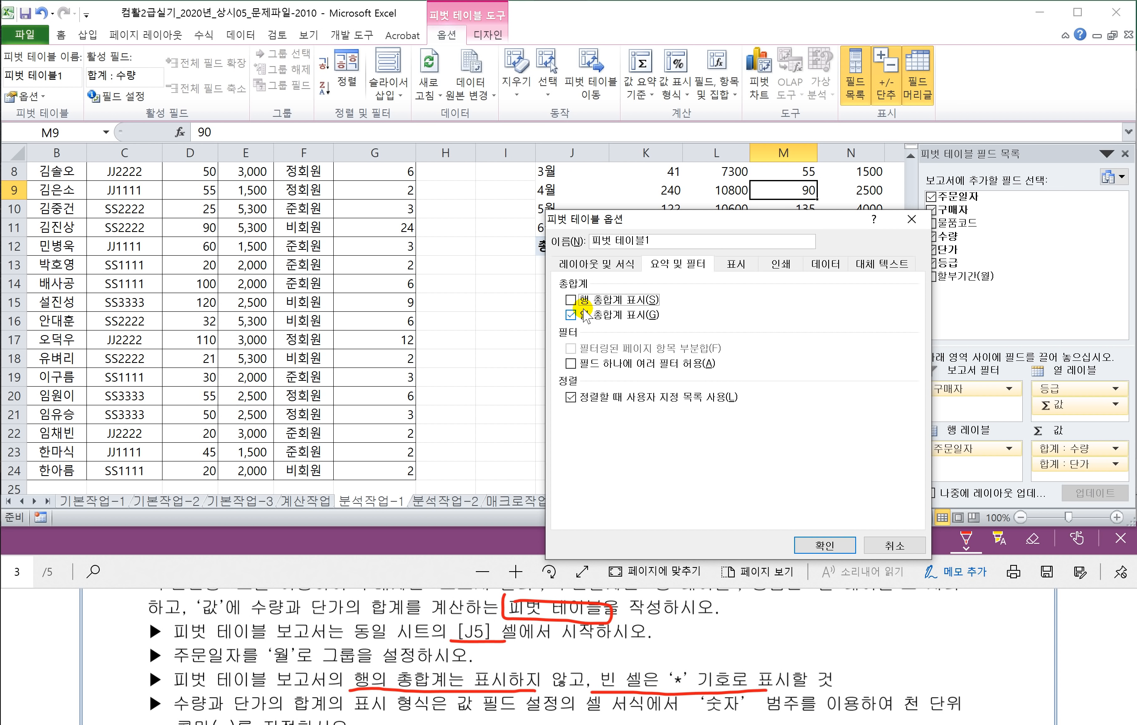
click(817, 544)
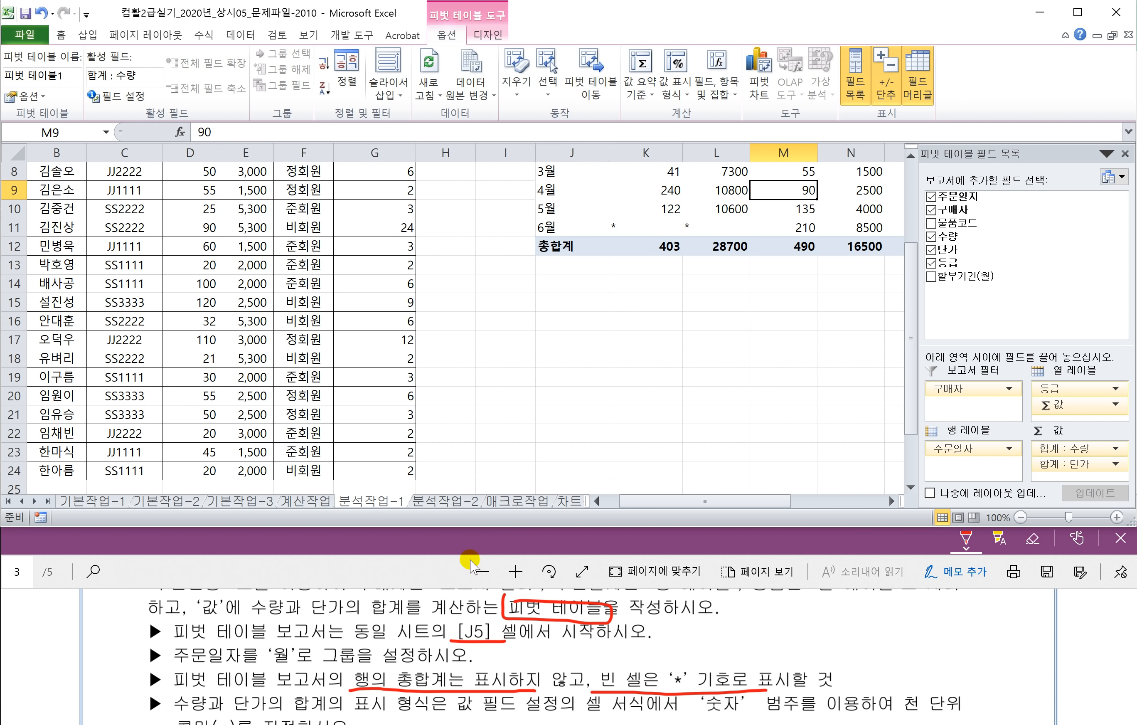
Step: Underline the number-format requirement in red in the task PDF
click(375, 570)
scroll(306, 671, down, 1)
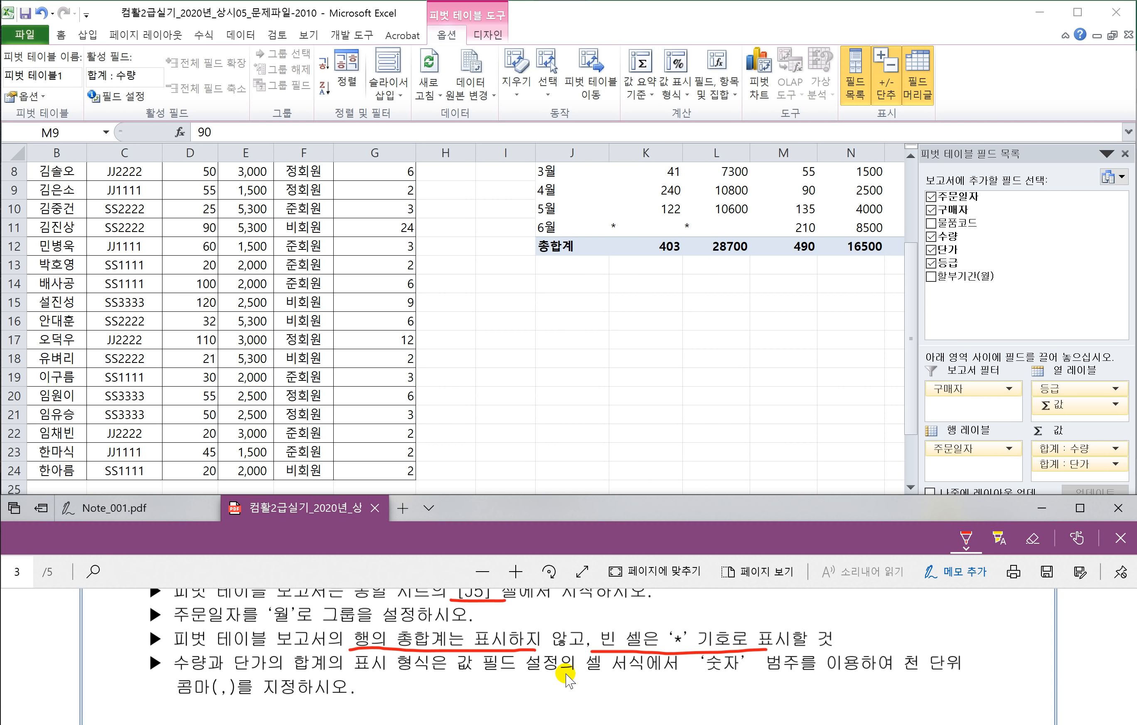
drag(700, 672, 917, 670)
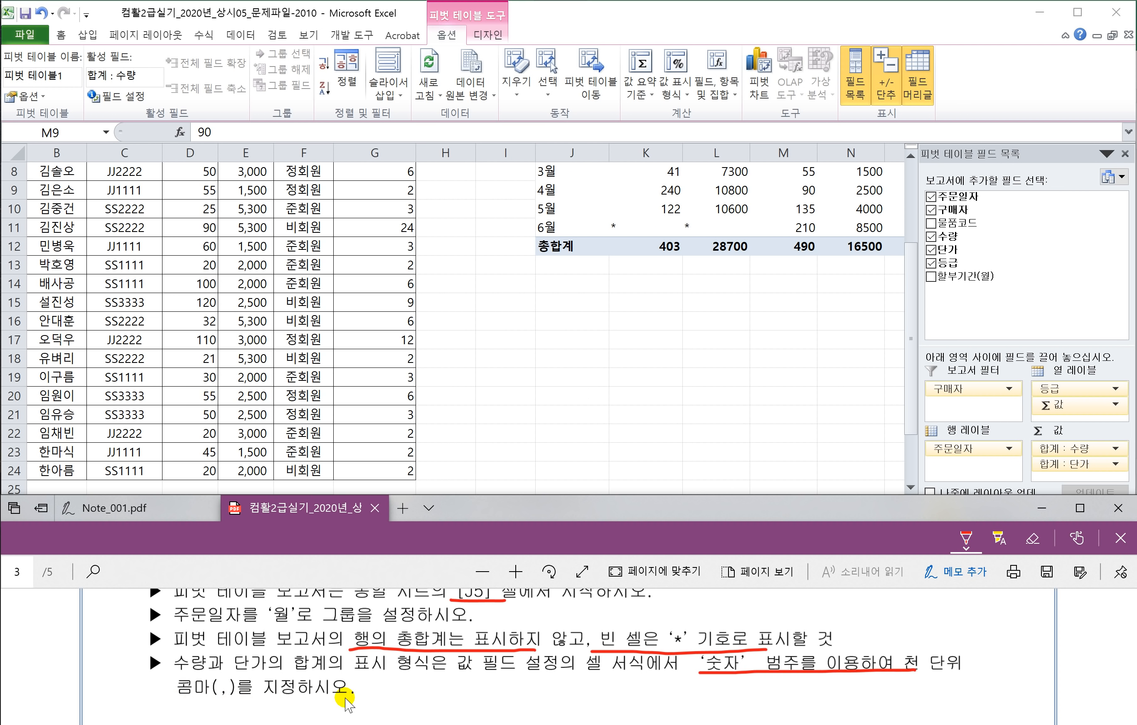
Step: Format the 합계 : 수량 pivot values as 숫자 with a 1000 separator
click(1073, 452)
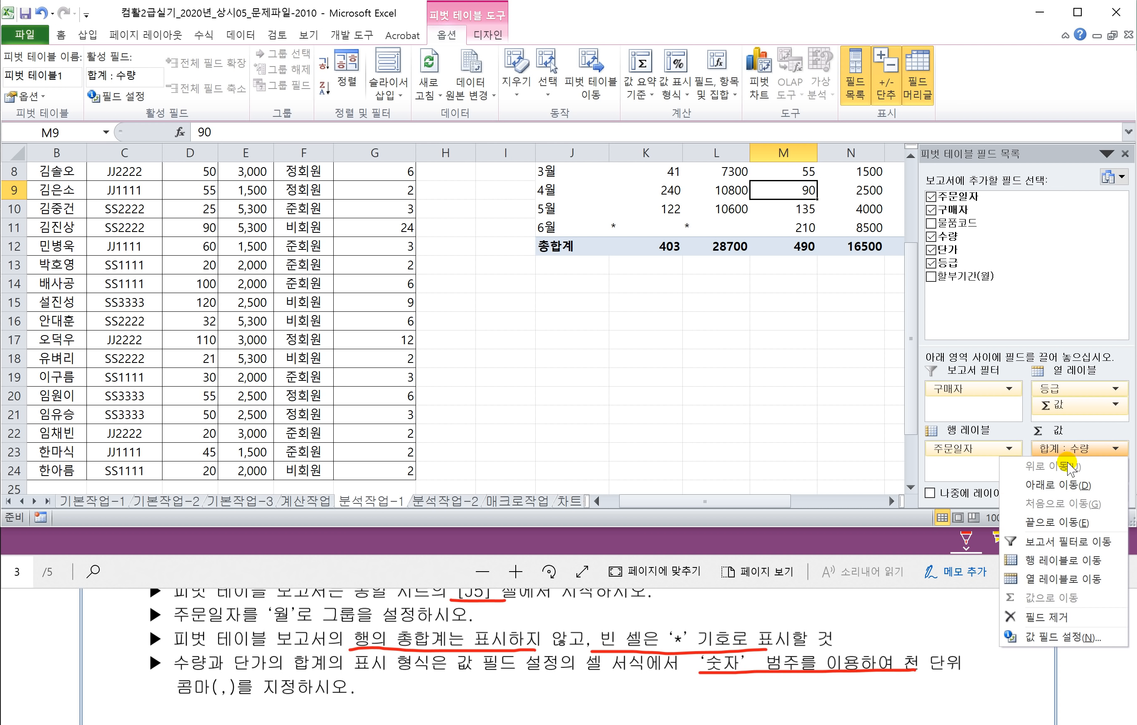
click(1058, 638)
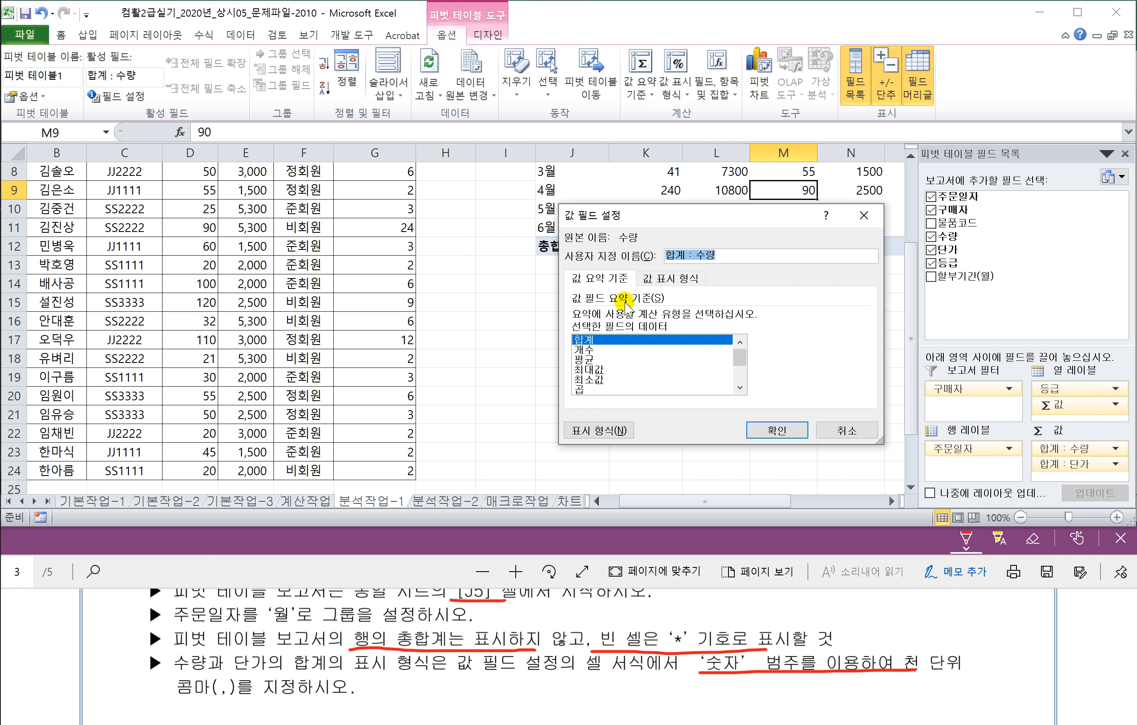
click(591, 430)
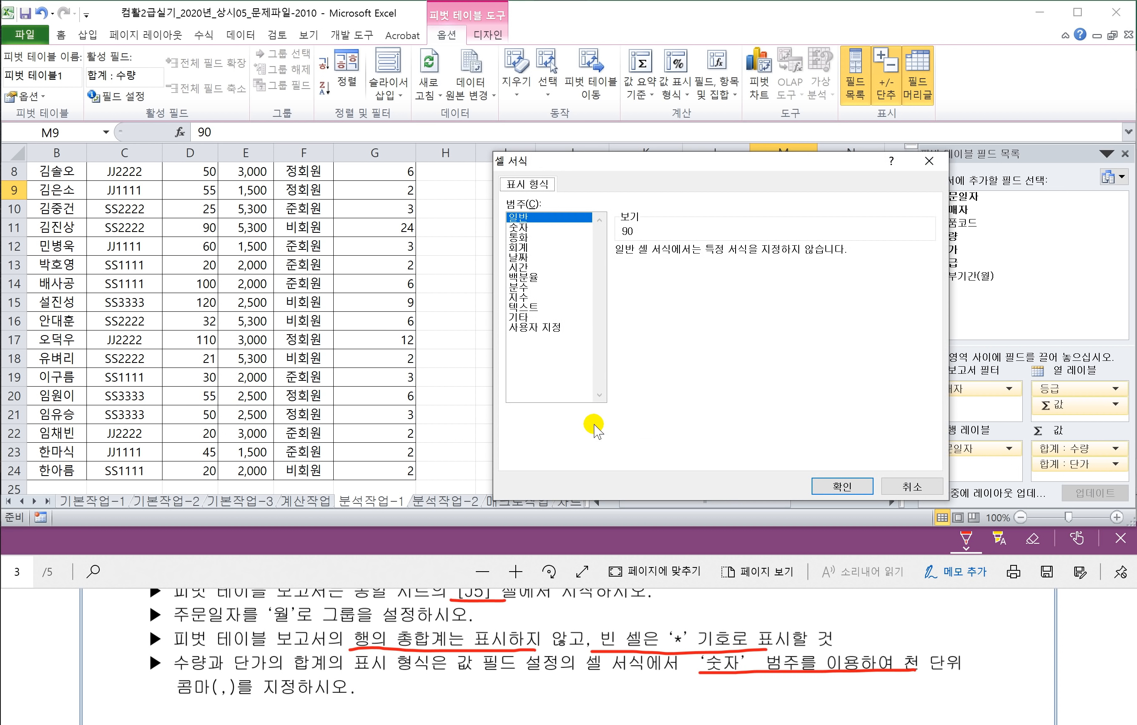
click(526, 228)
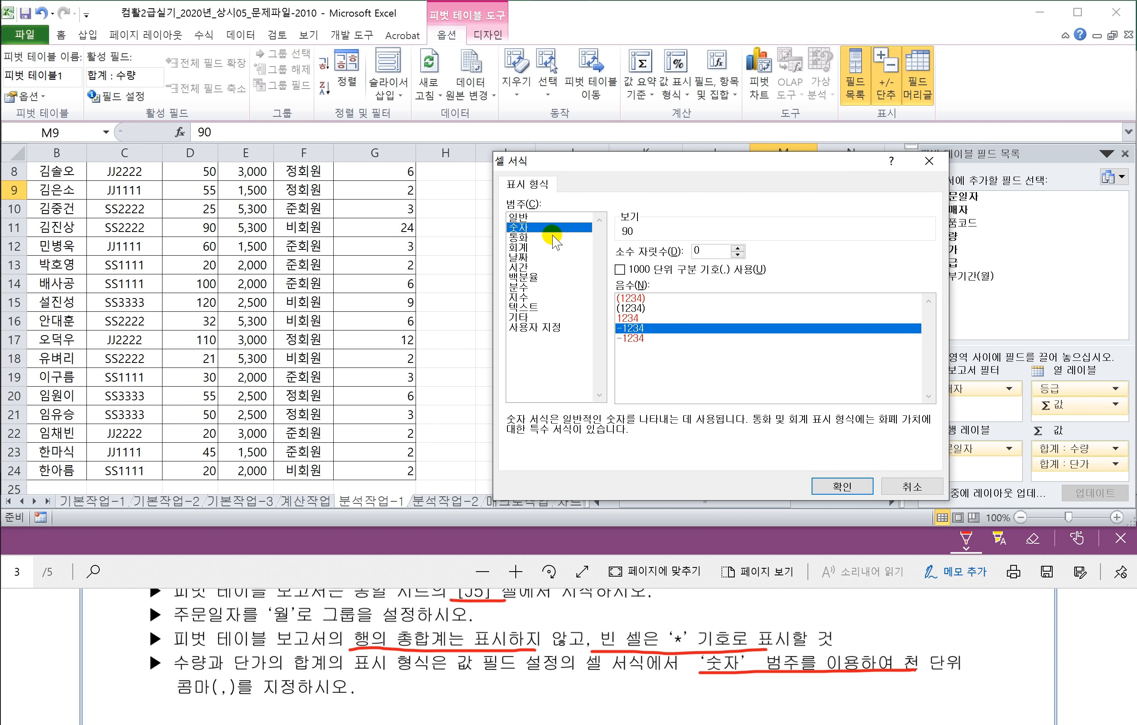
click(620, 270)
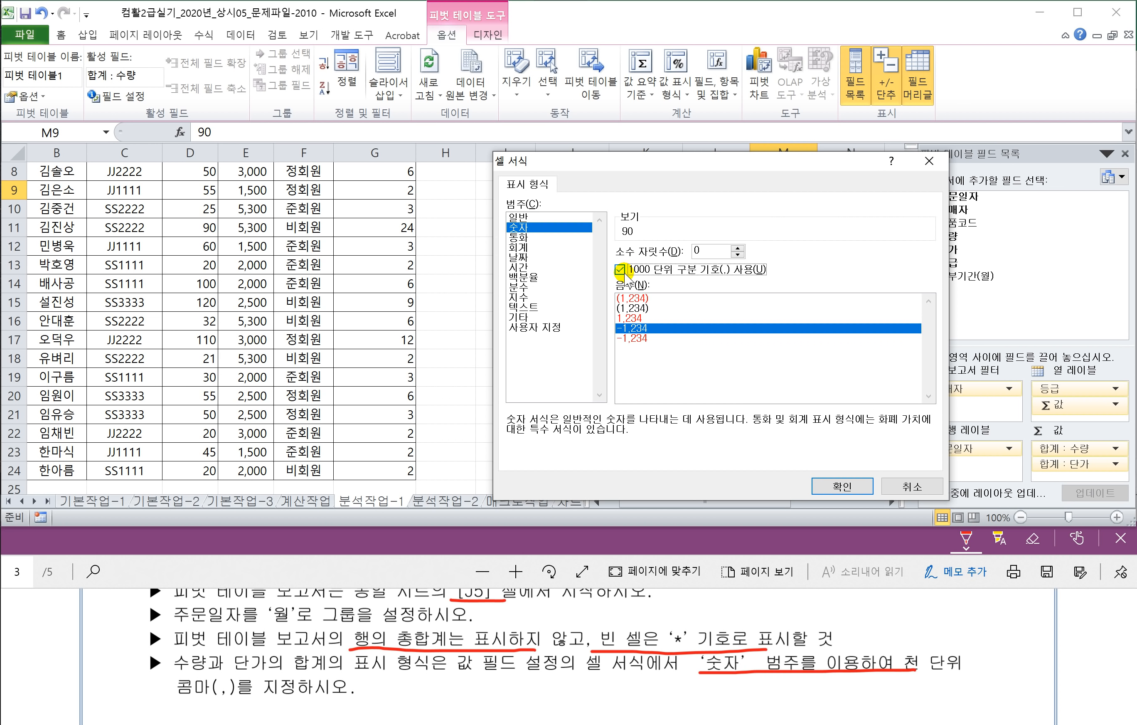
click(841, 485)
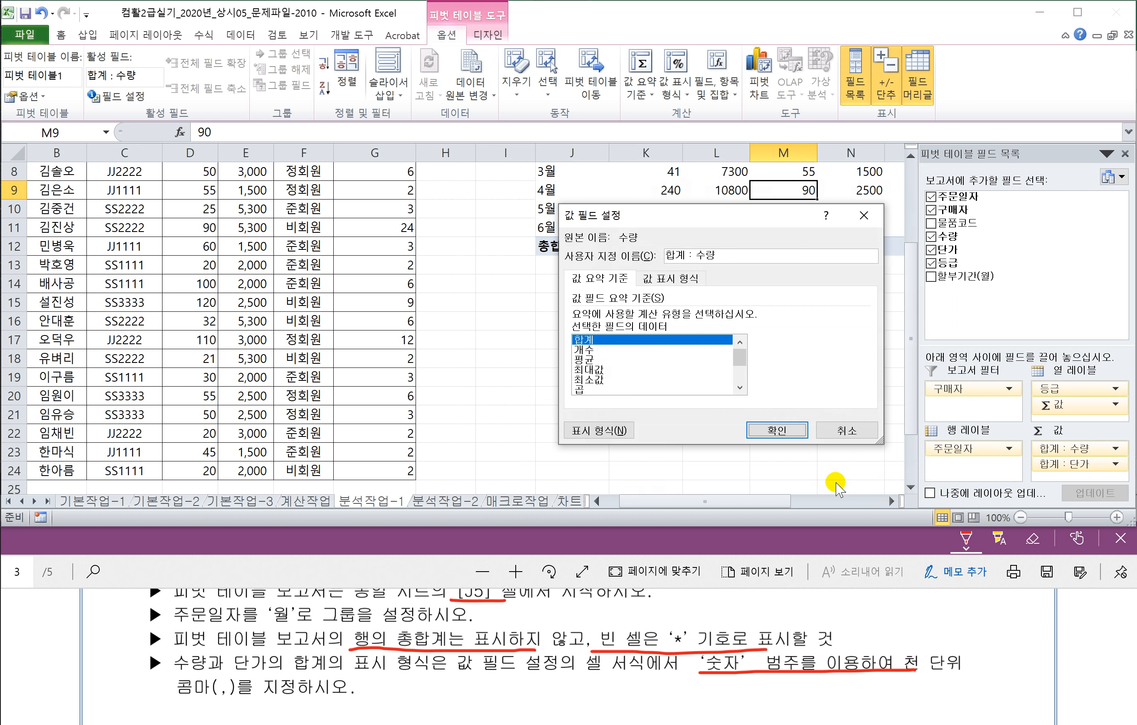
click(769, 431)
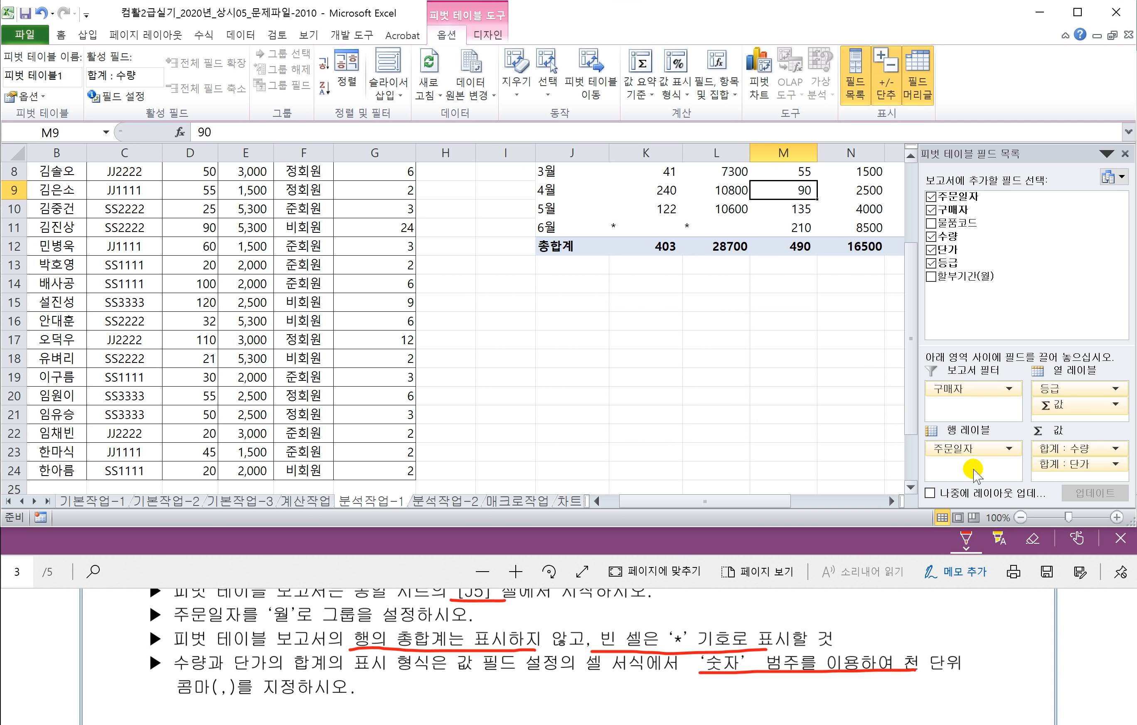
Step: Format the 합계 : 단가 sums as 숫자 with thousands separators, e.g. 28,700
click(1057, 465)
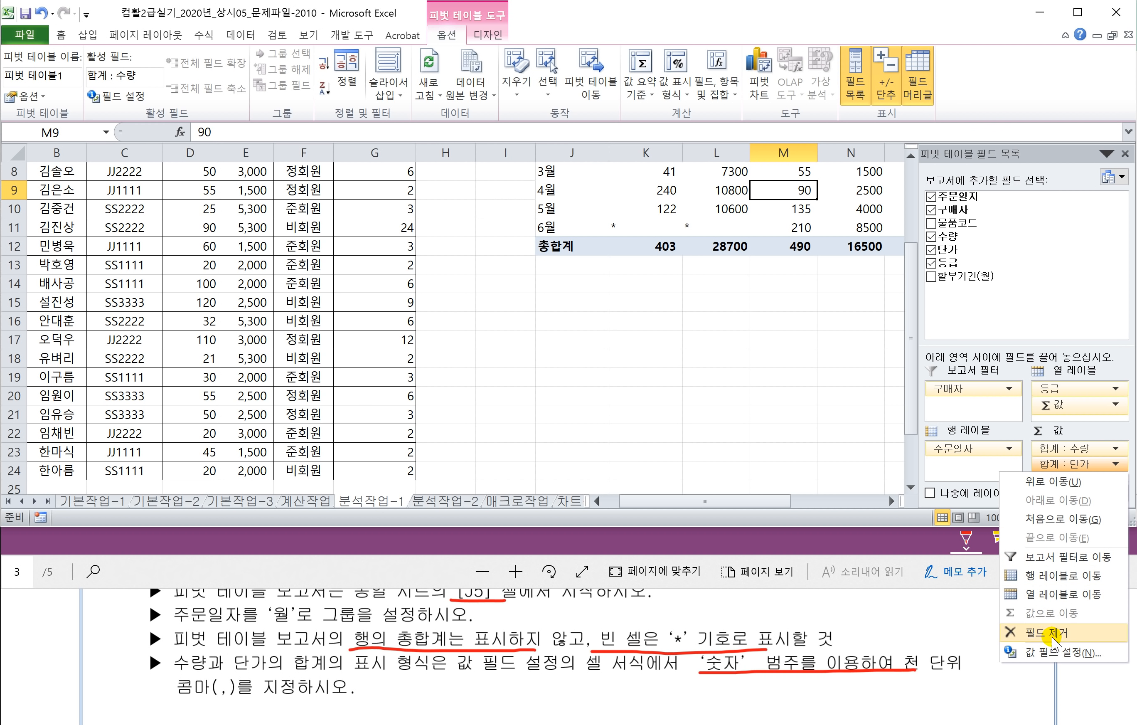
click(1053, 652)
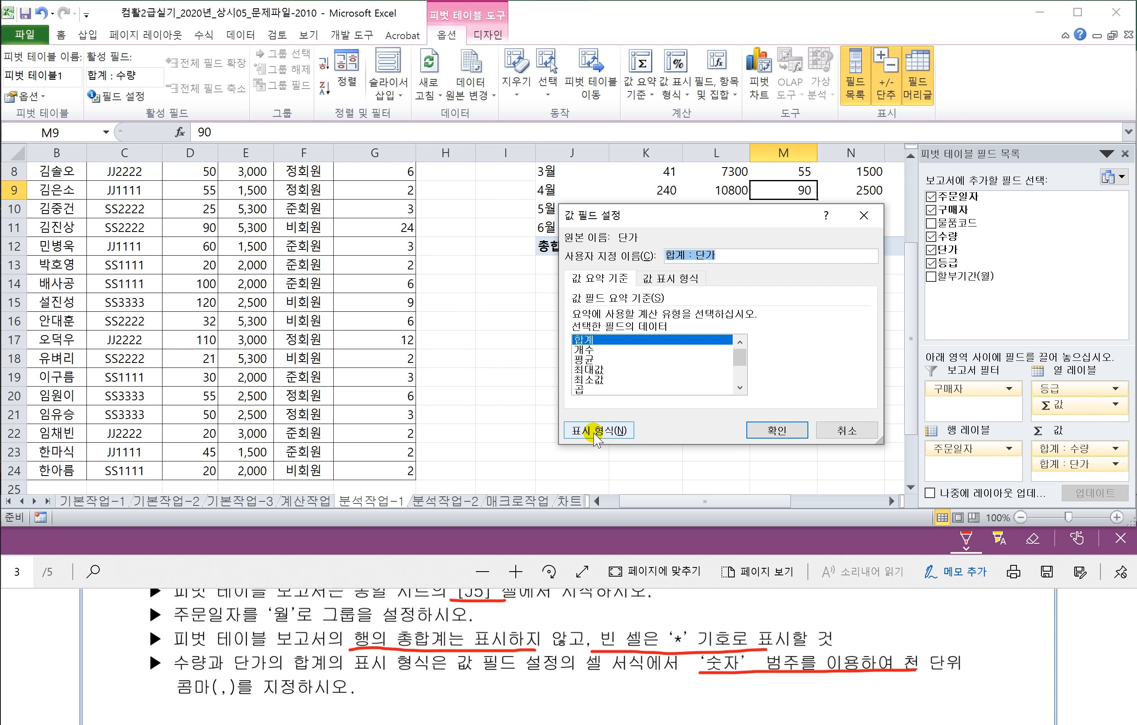
click(595, 432)
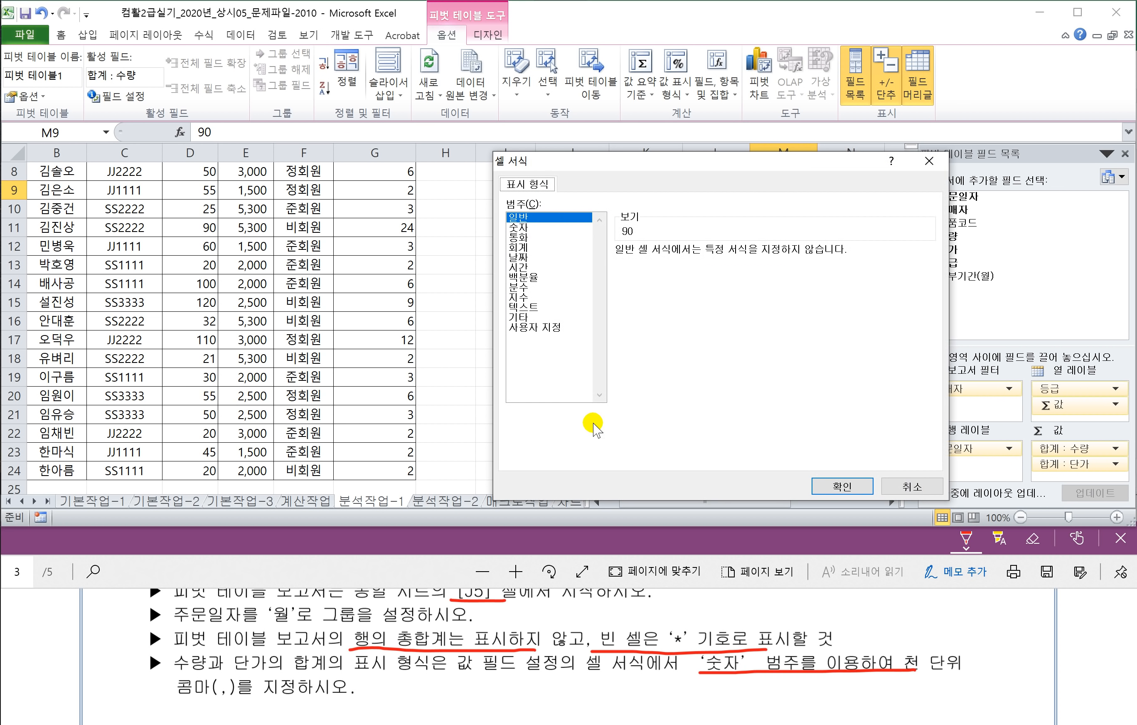
click(521, 228)
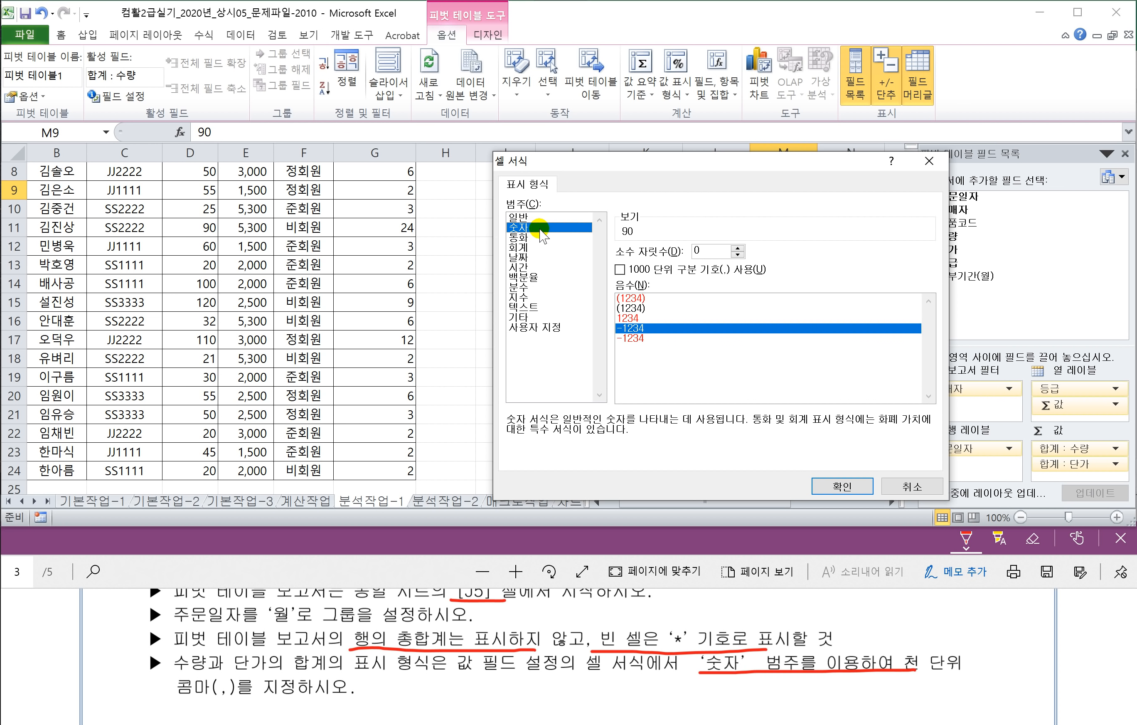
click(620, 270)
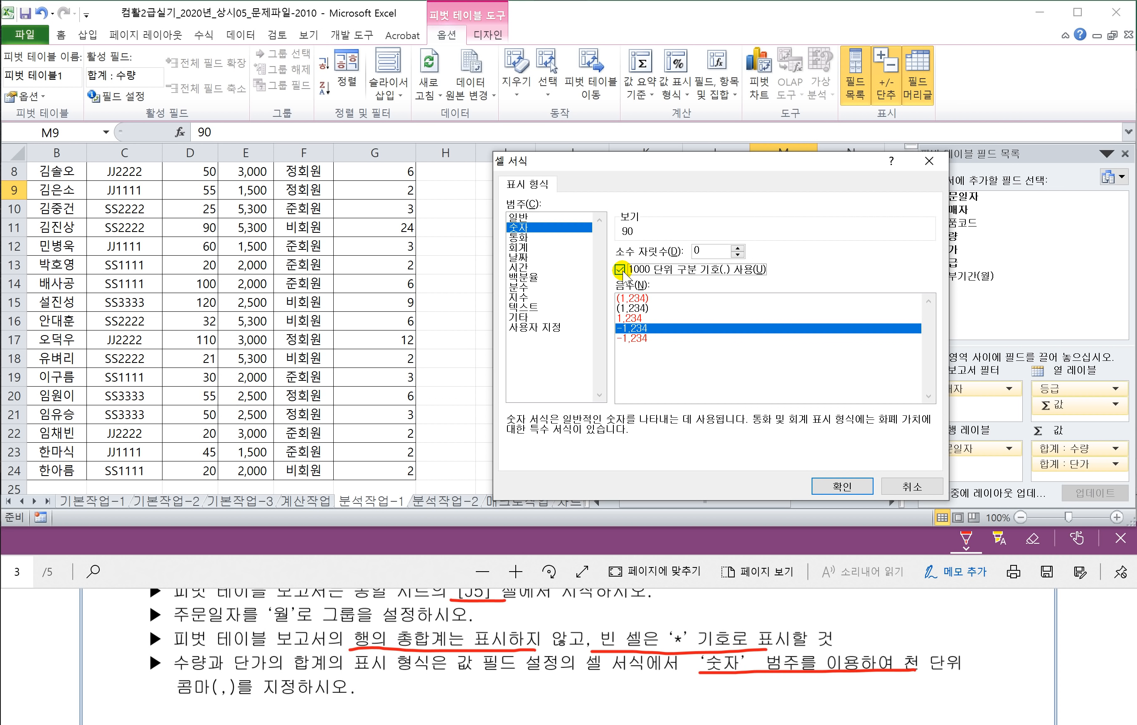
click(843, 485)
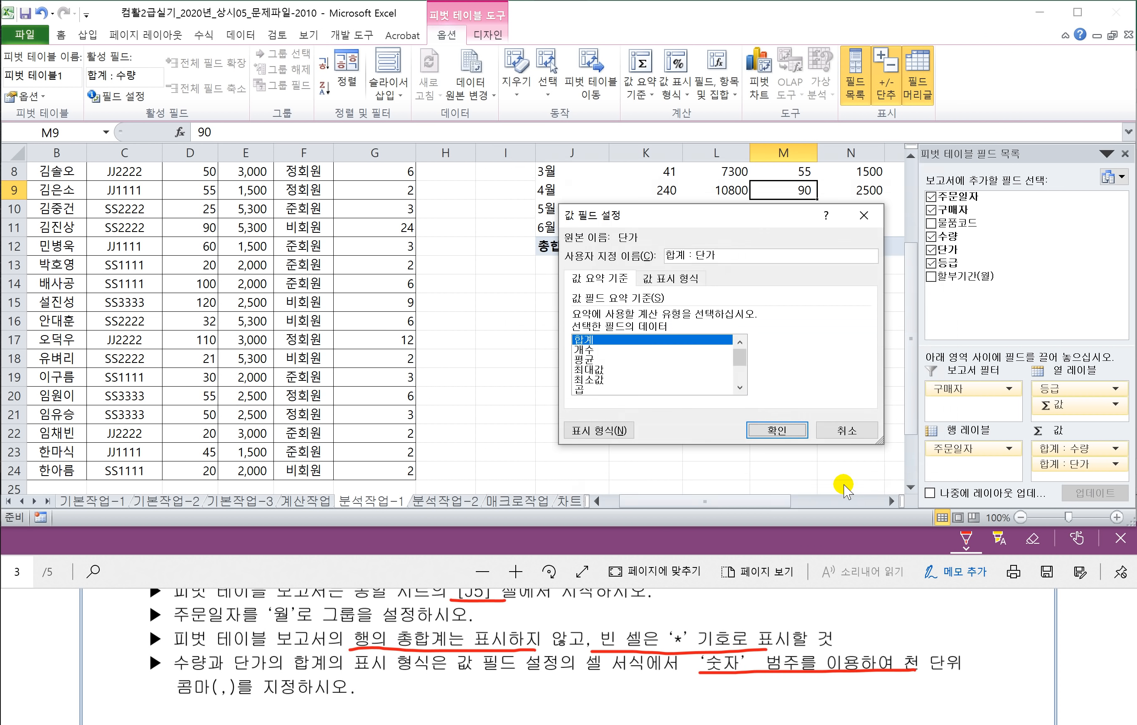
click(764, 433)
scroll(706, 360, up, 2)
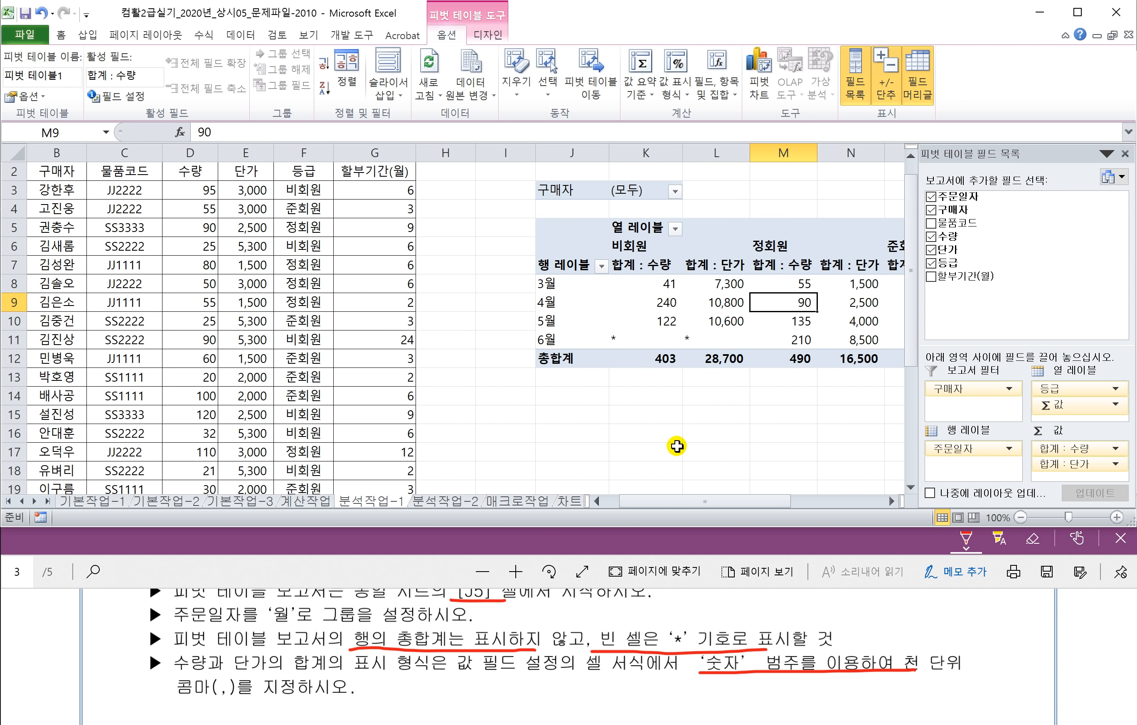
Step: Read the 분석작업-2 data-table task in the PDF and switch to the 분석작업-2 sheet
drag(684, 502, 729, 502)
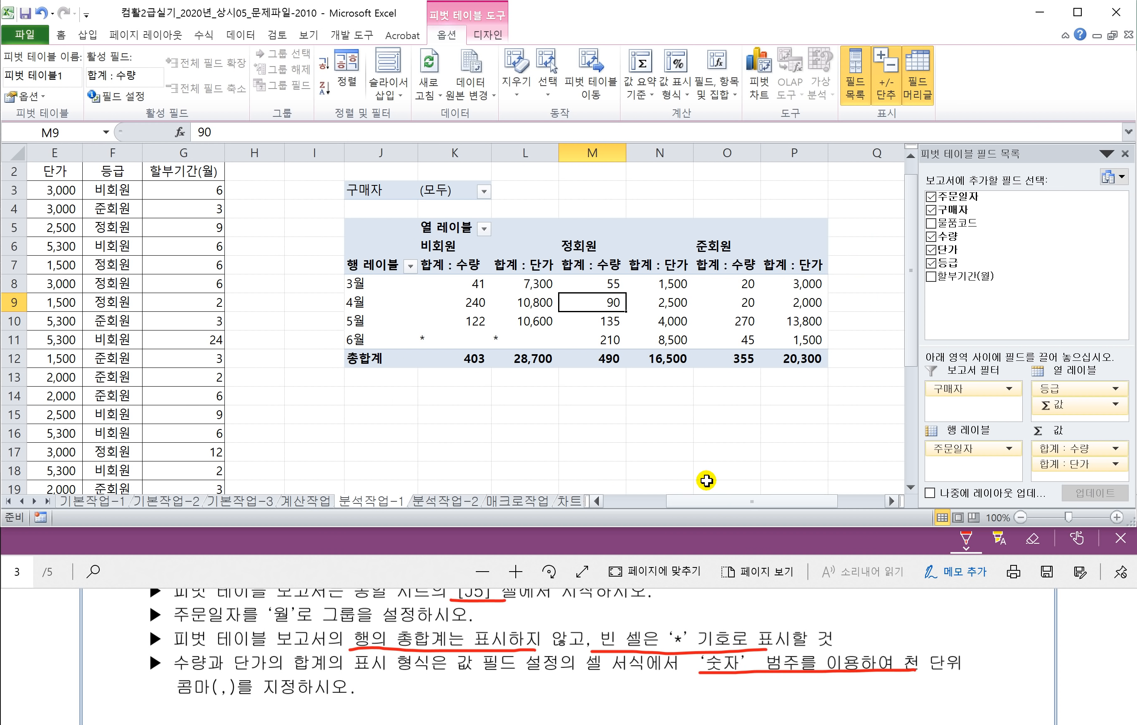
click(388, 565)
scroll(430, 631, down, 3)
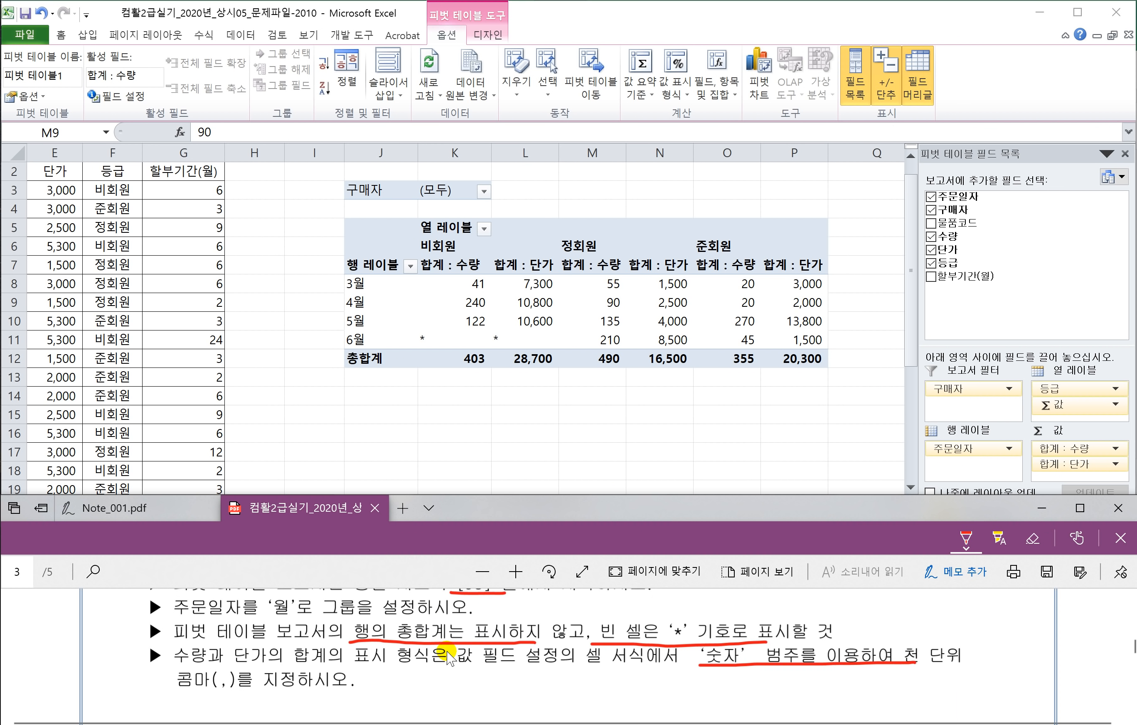
scroll(430, 649, down, 4)
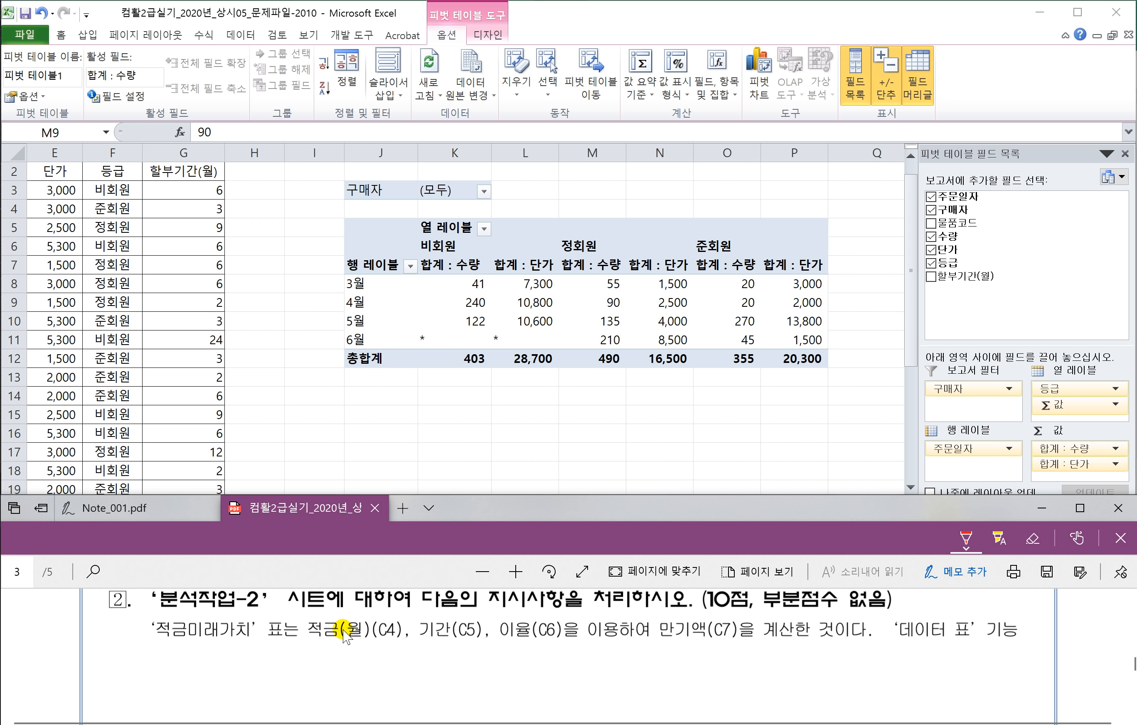
click(291, 453)
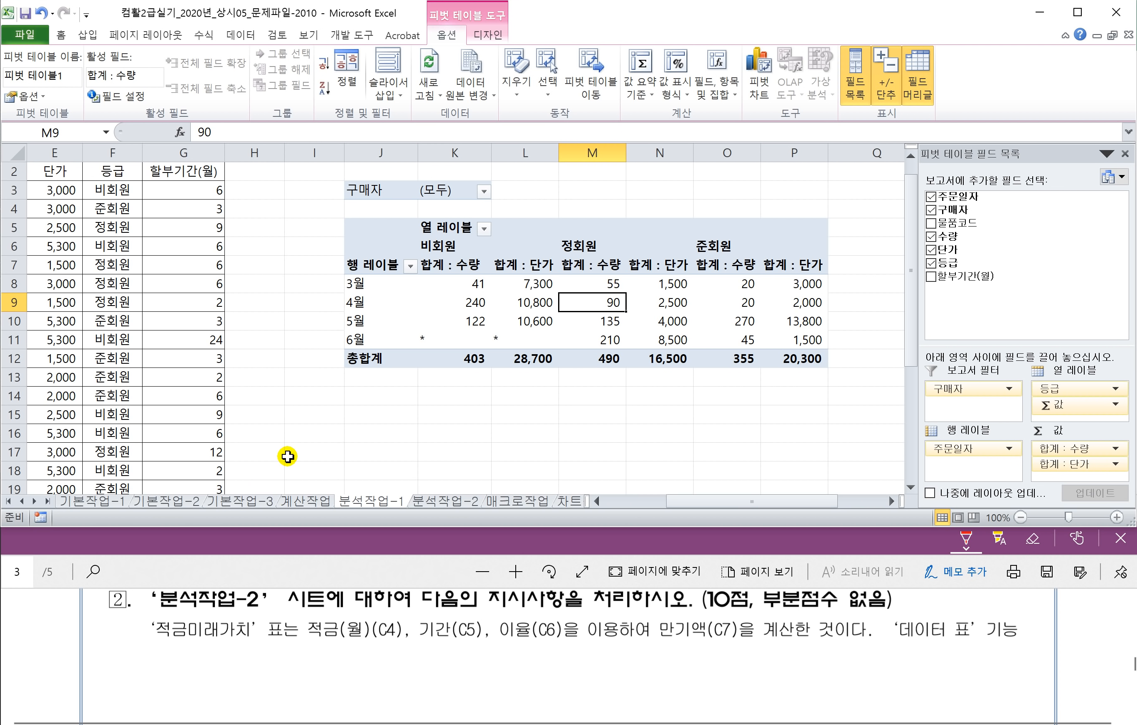
click(437, 502)
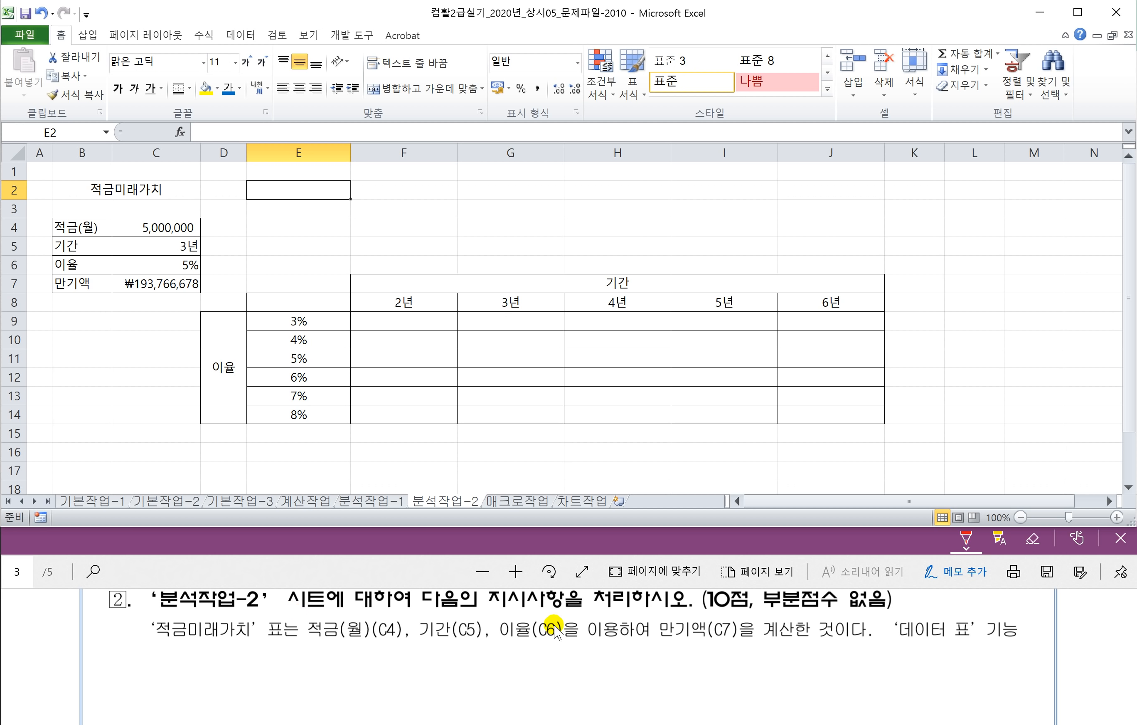
Step: Mark '데이터 표' and underline 적금(월)(C4) in red in the PDF's task 2
click(259, 568)
scroll(334, 651, down, 1)
scroll(334, 651, down, 2)
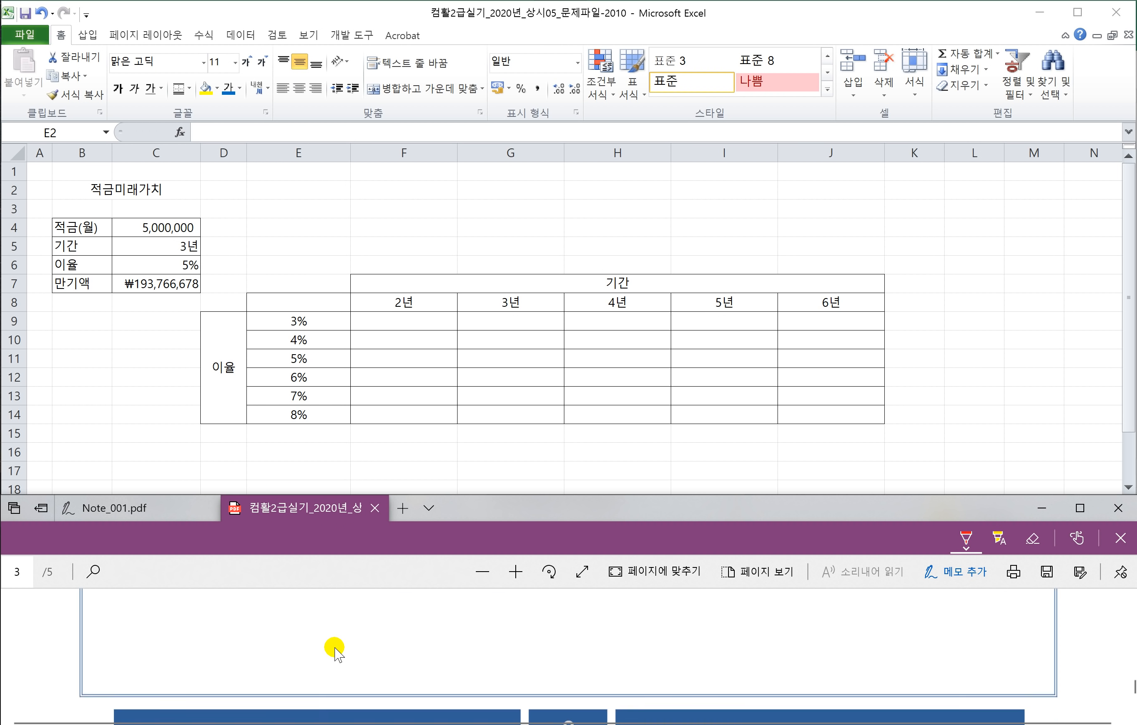
scroll(353, 650, up, 1)
scroll(366, 651, up, 1)
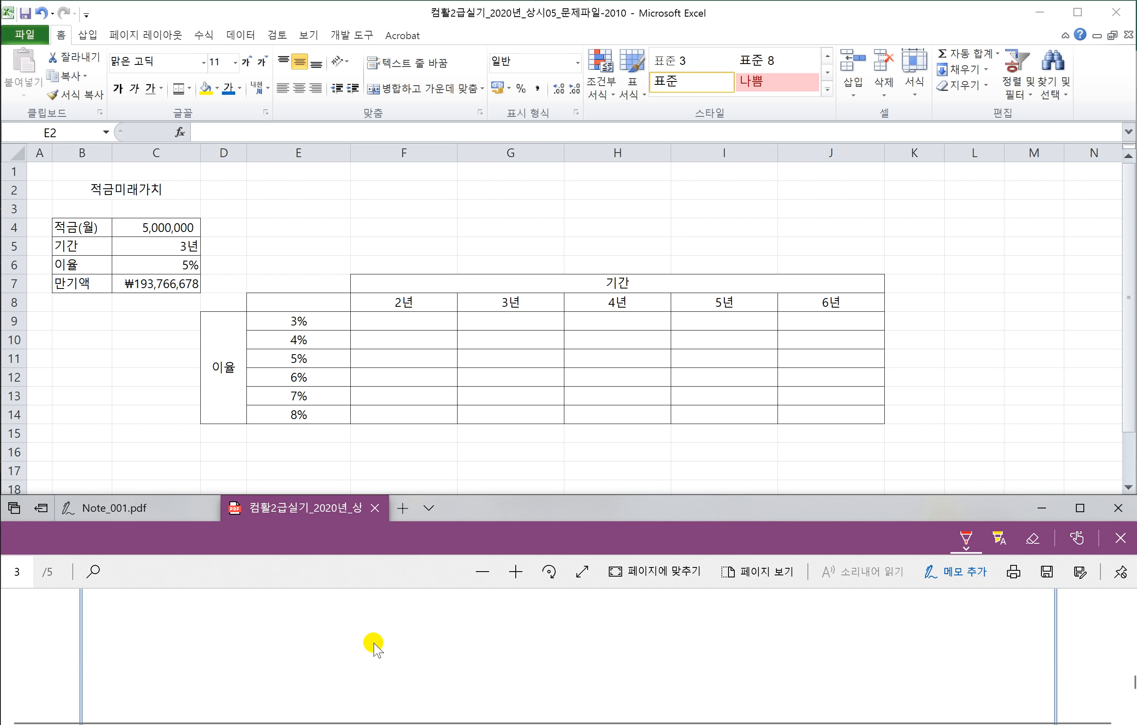
scroll(334, 624, up, 1)
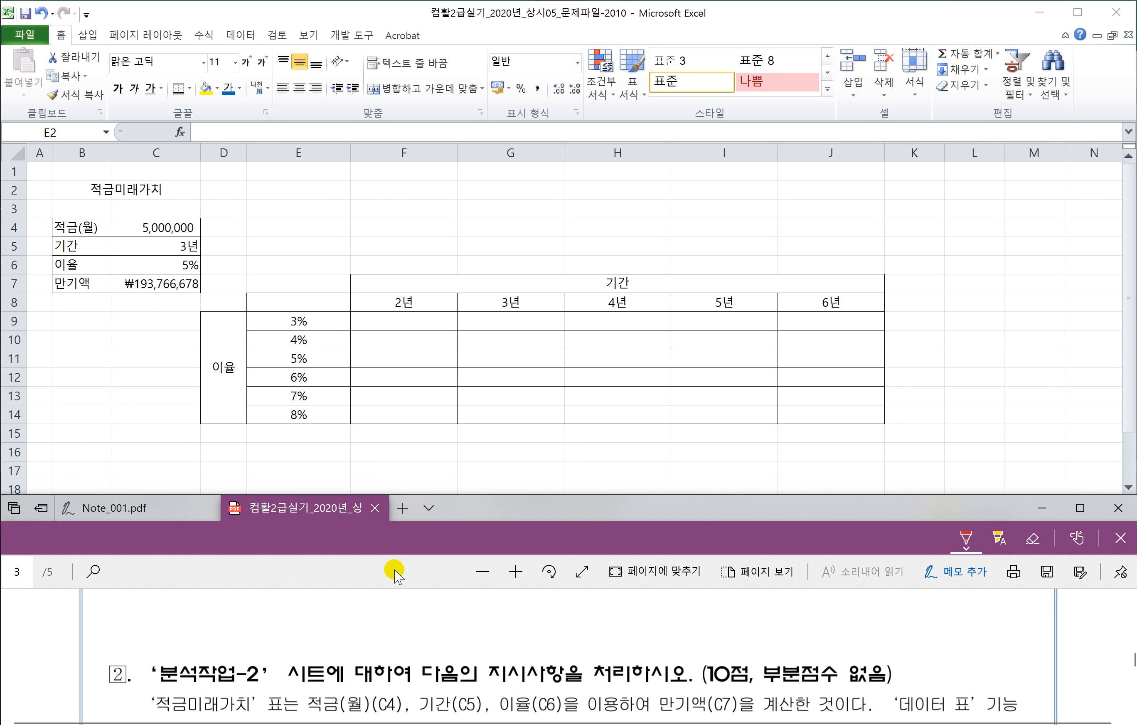
scroll(397, 576, down, 1)
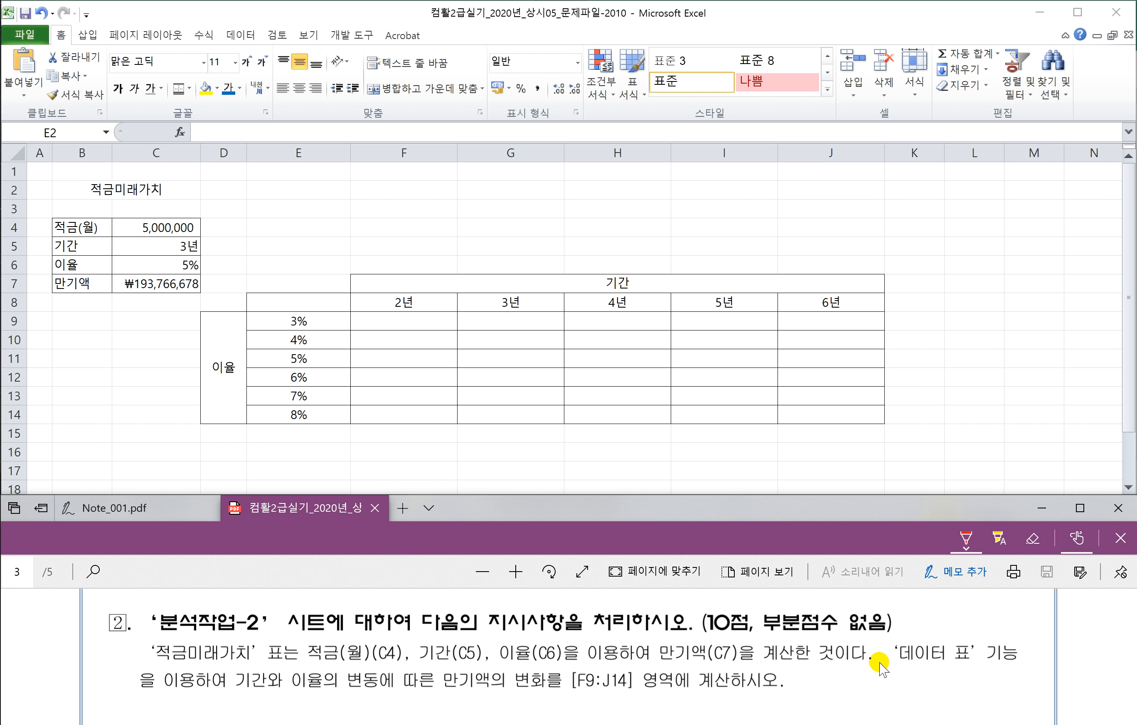
mouse_move(894, 667)
mouse_down()
mouse_move(943, 670)
mouse_move(907, 640)
mouse_move(888, 668)
mouse_up()
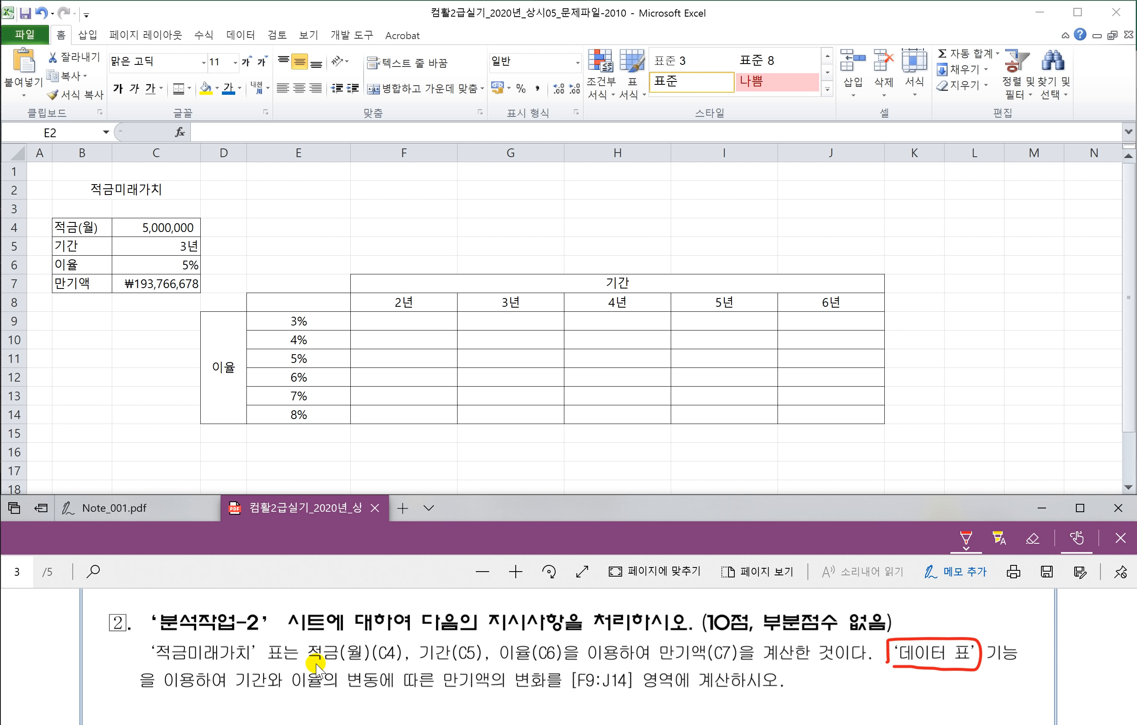
drag(315, 664, 393, 664)
Step: Review the period in C5, interest rate in C6 and maturity formula in C7
click(163, 228)
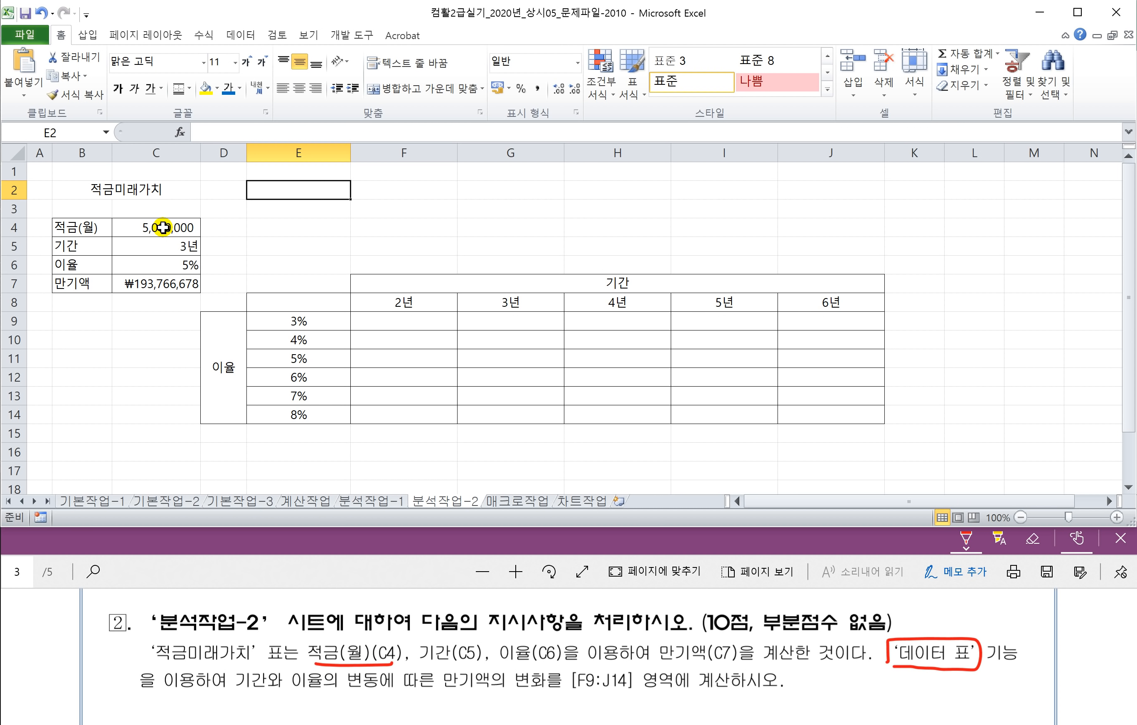
click(167, 253)
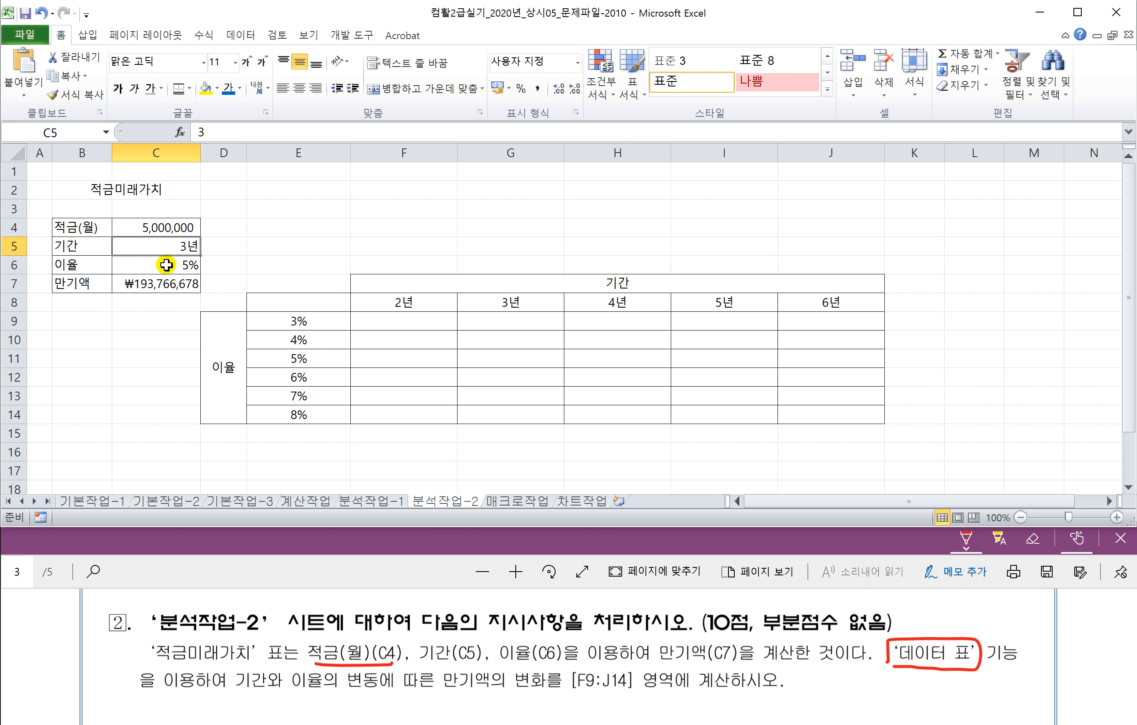
click(166, 264)
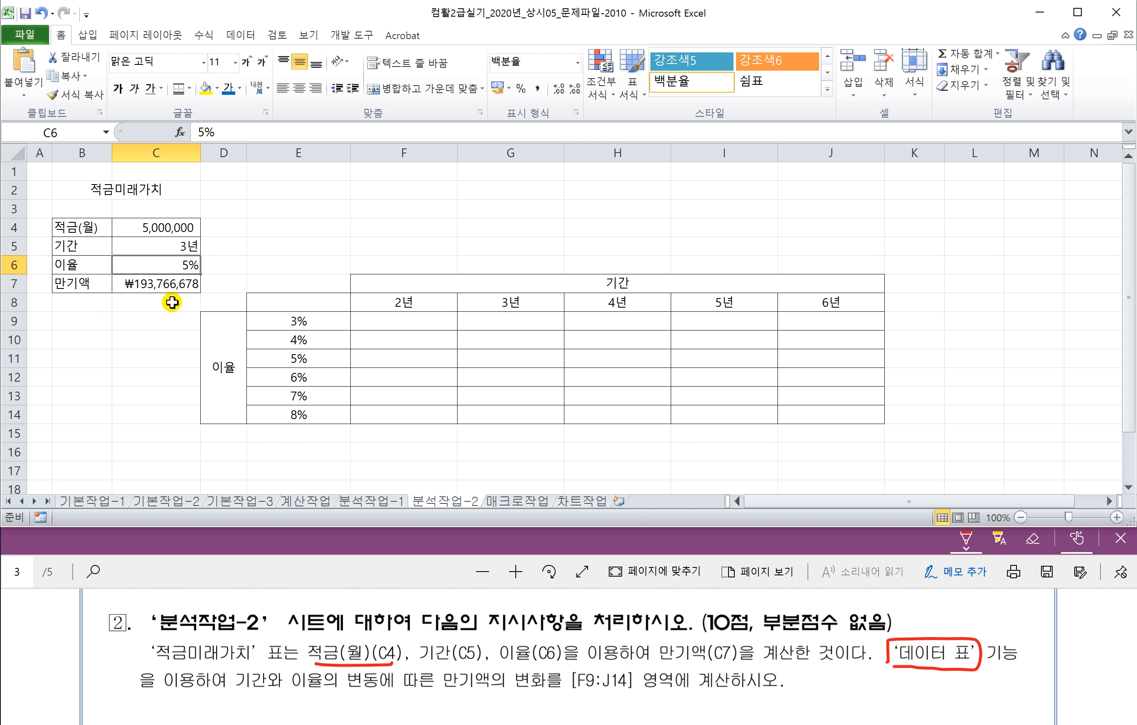
click(160, 289)
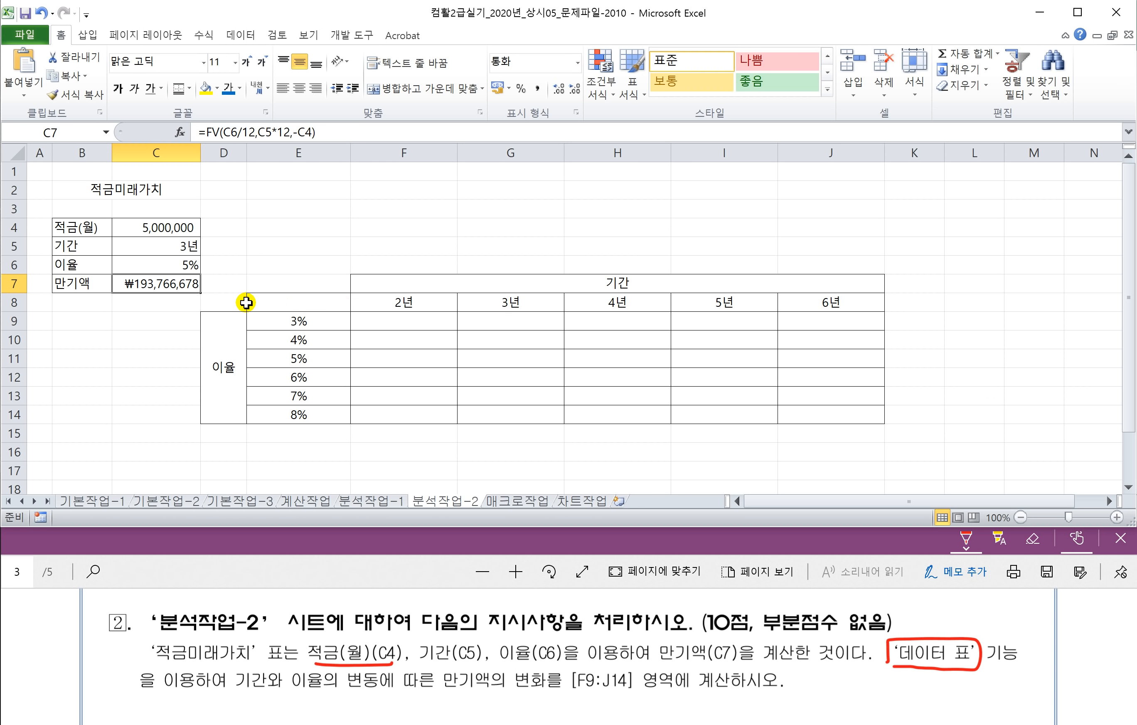
Step: Enter =C7 in E8 and select E8:J14 as the data table range
click(276, 299)
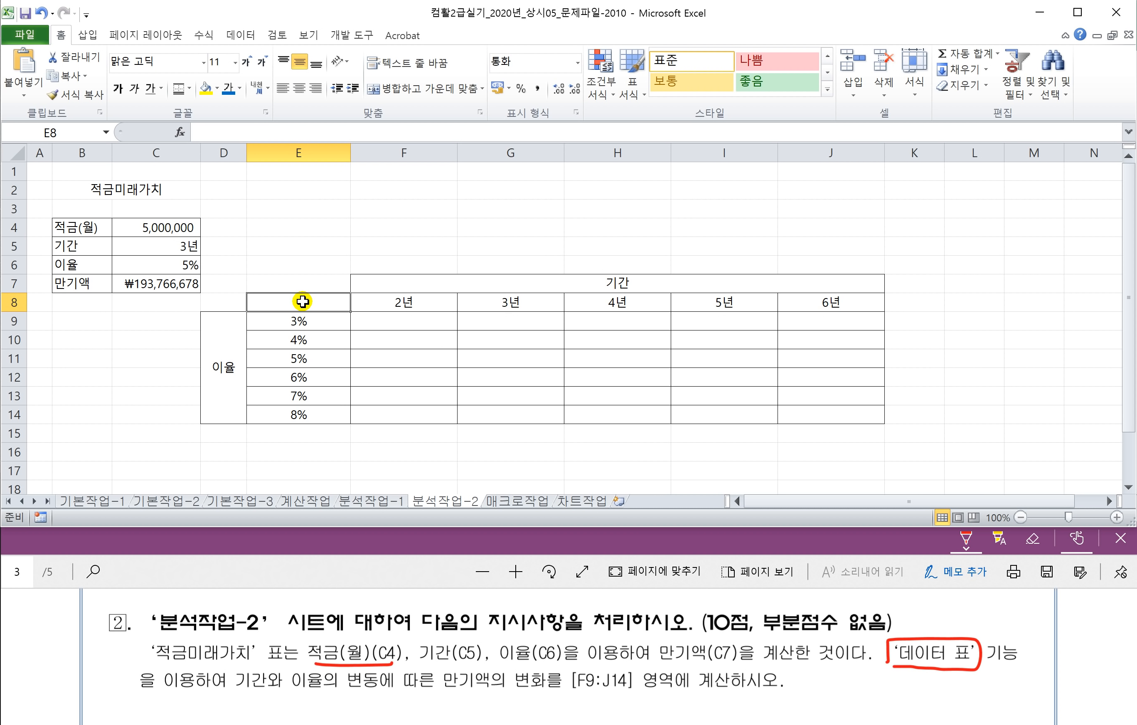
text(=)
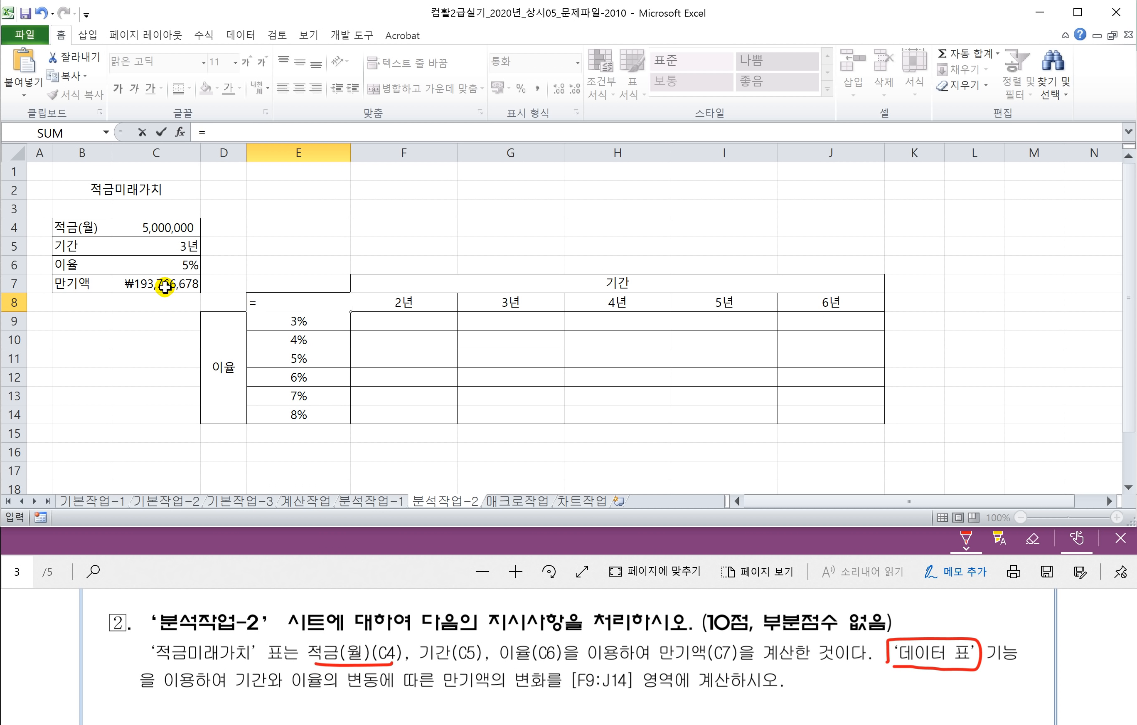
click(165, 286)
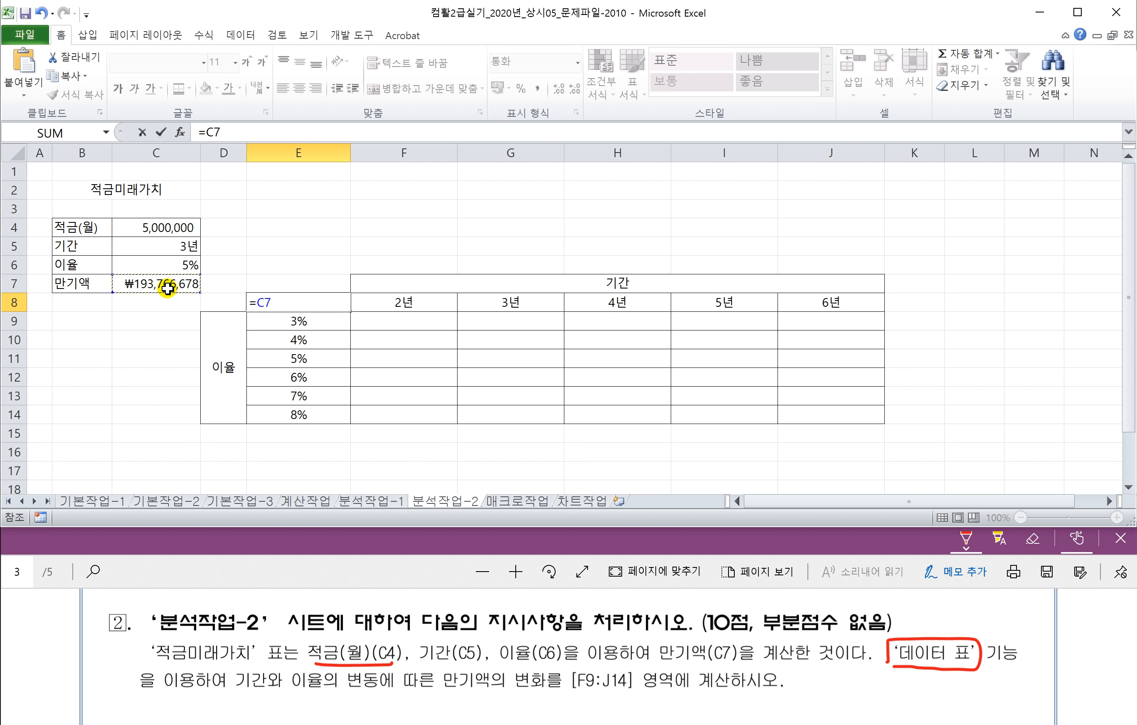
key(Return)
drag(274, 301, 821, 417)
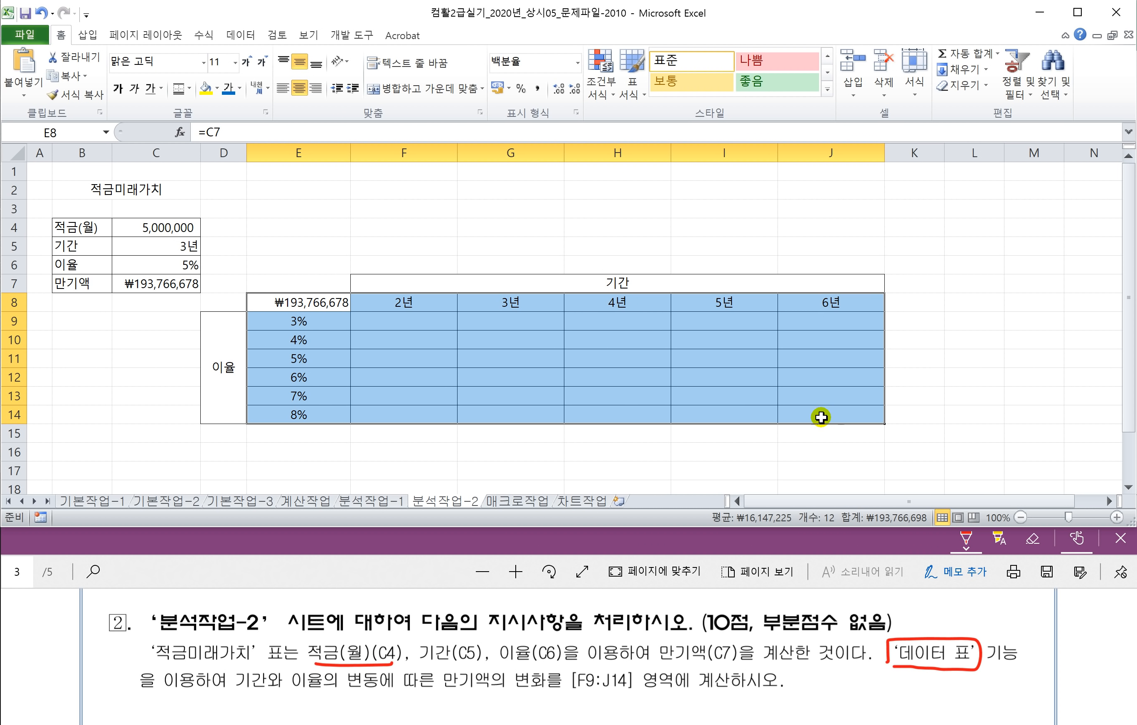
drag(292, 305, 834, 414)
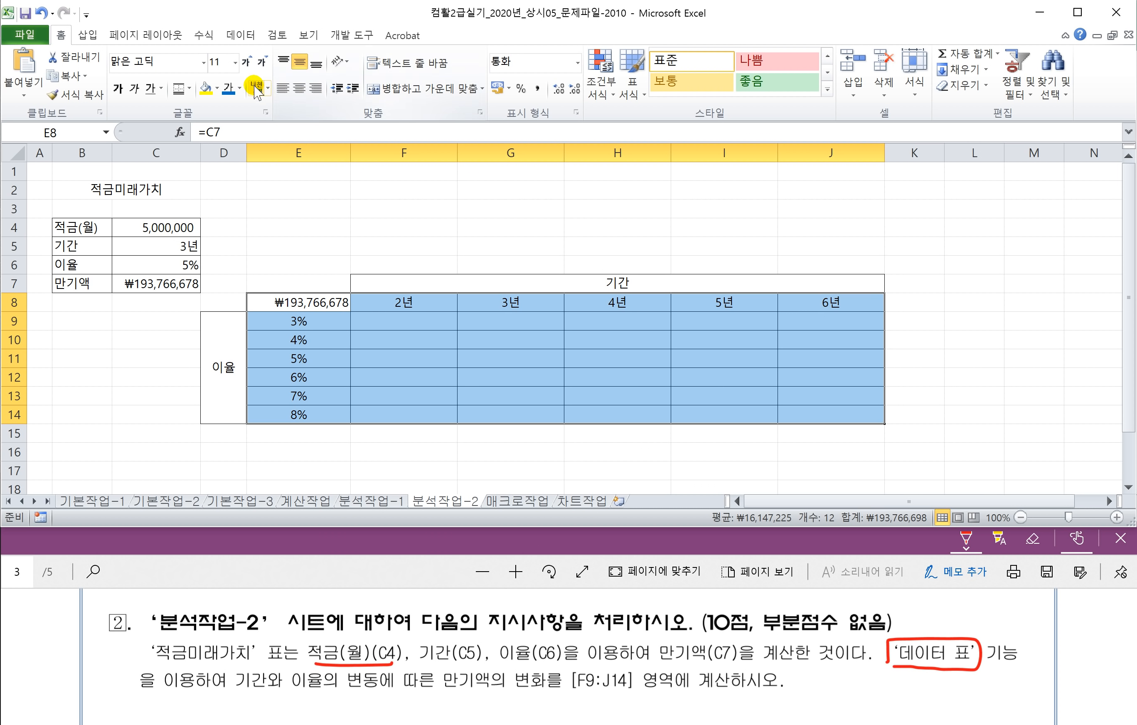
click(240, 35)
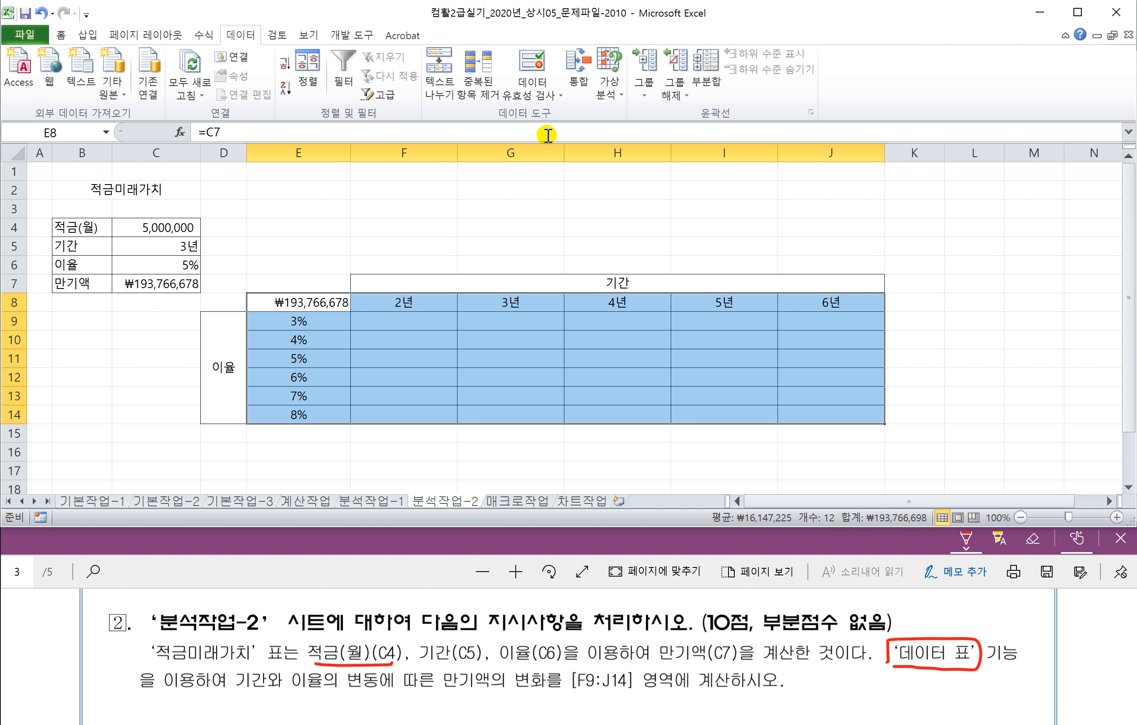
Step: Create a Data Table on E8:J14 with row input $C$5 and column input $C$6
click(610, 95)
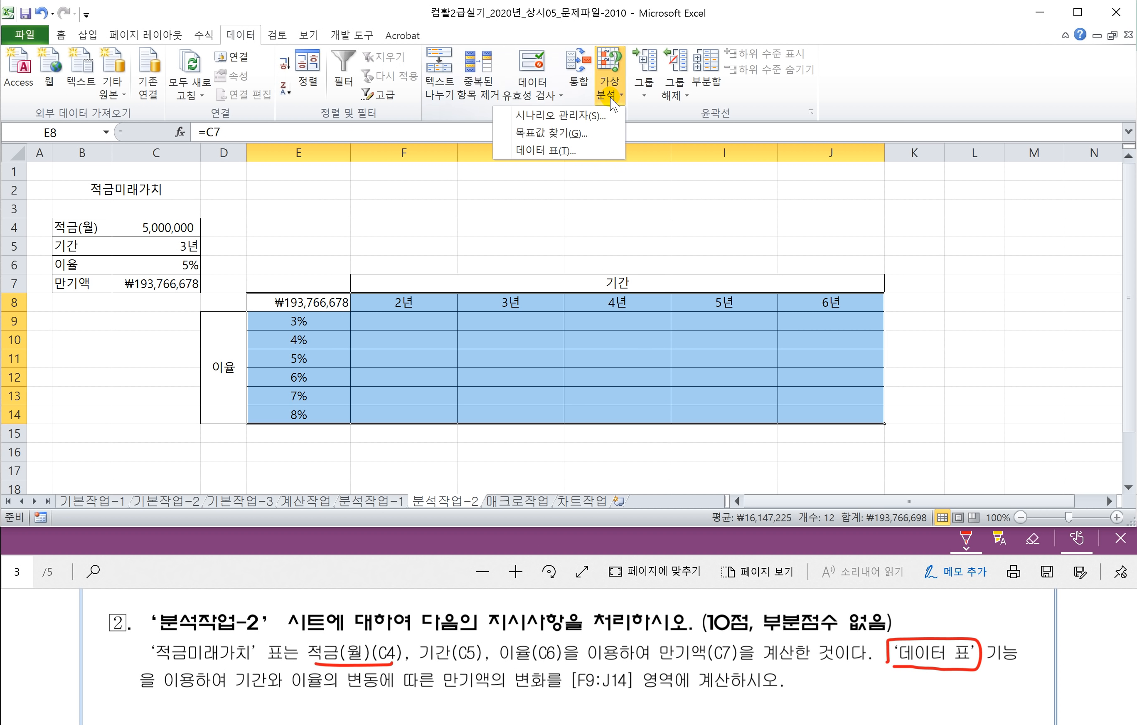
click(538, 151)
drag(669, 290, 583, 378)
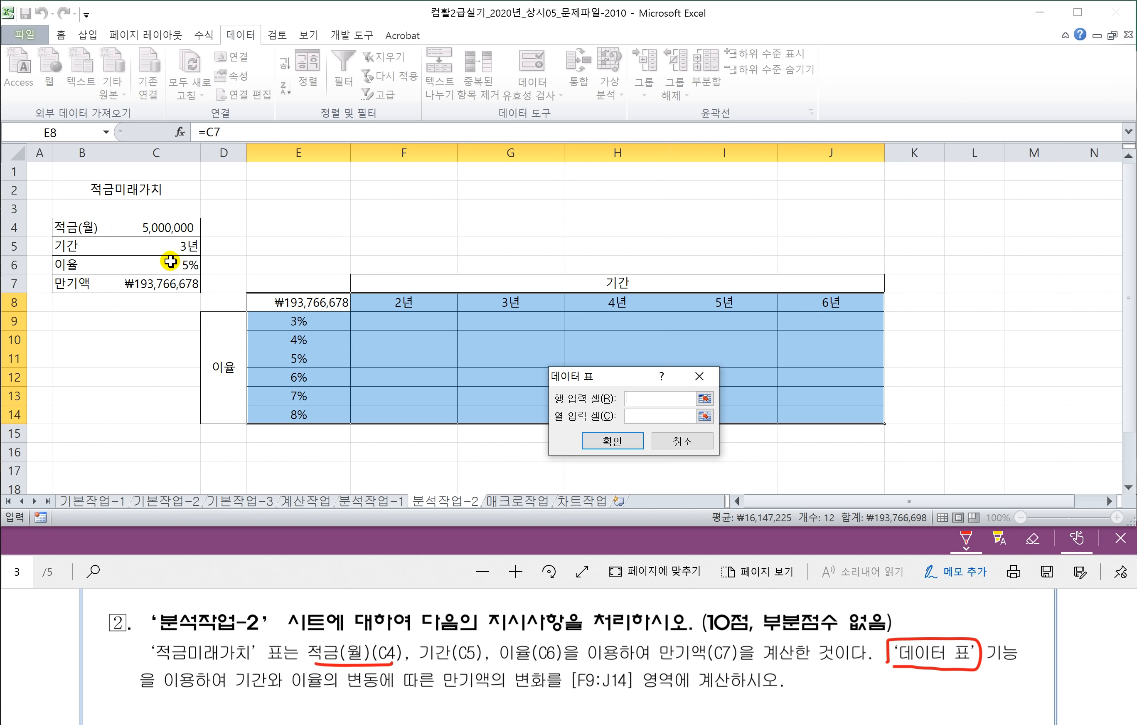
click(151, 245)
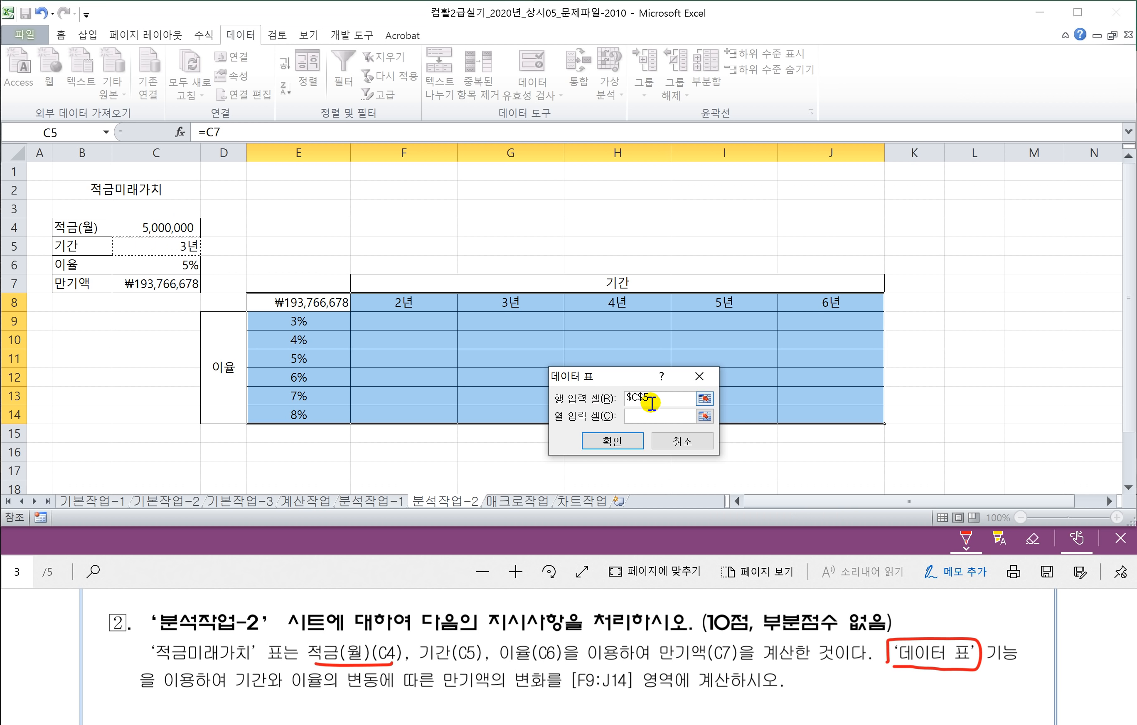
click(635, 416)
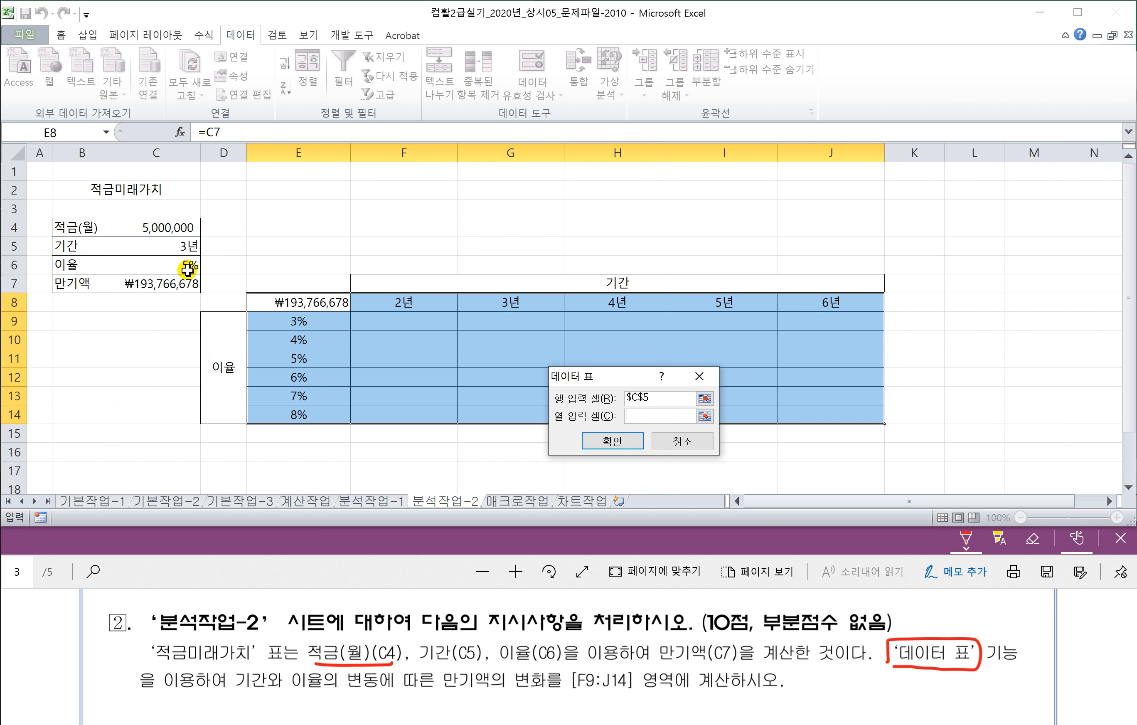
click(178, 266)
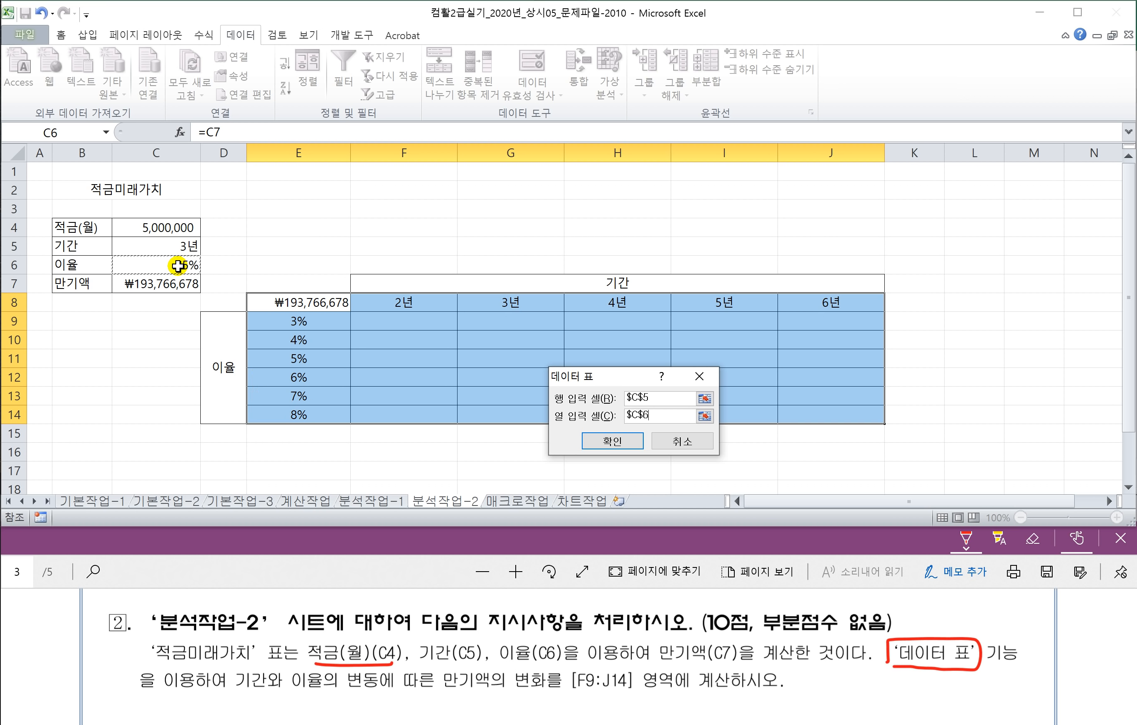
click(620, 443)
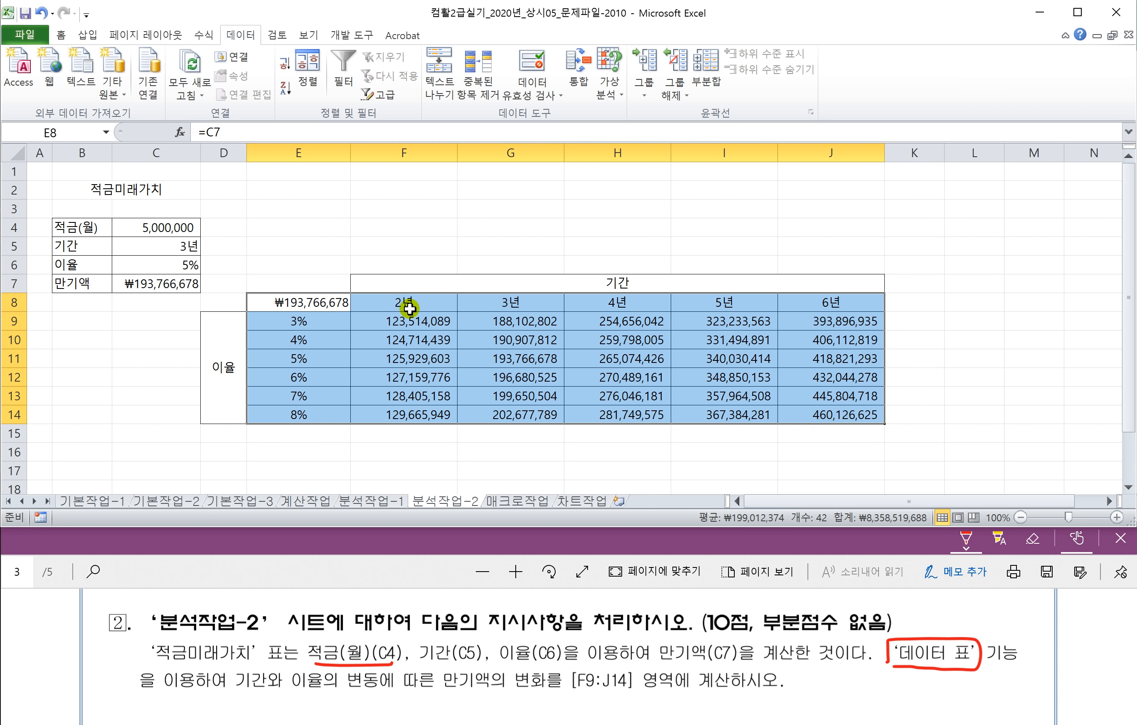
Step: Try deleting block F10:H12 of the data table and dismiss the partial-change warning
click(516, 382)
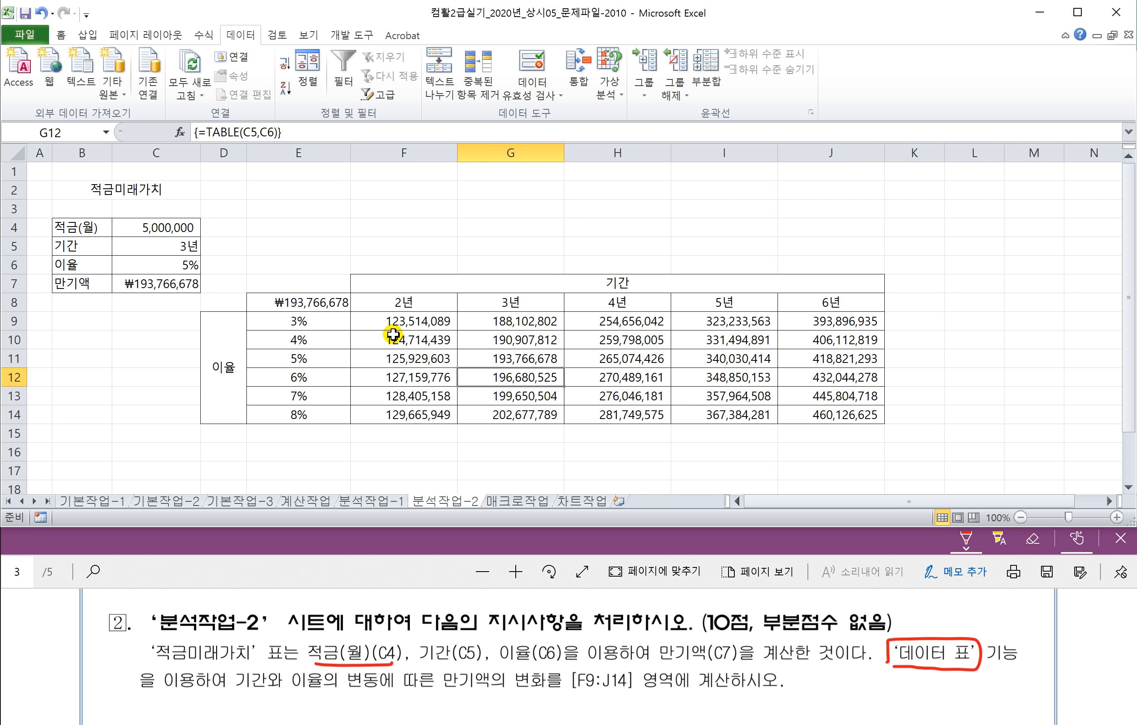
drag(384, 322, 482, 382)
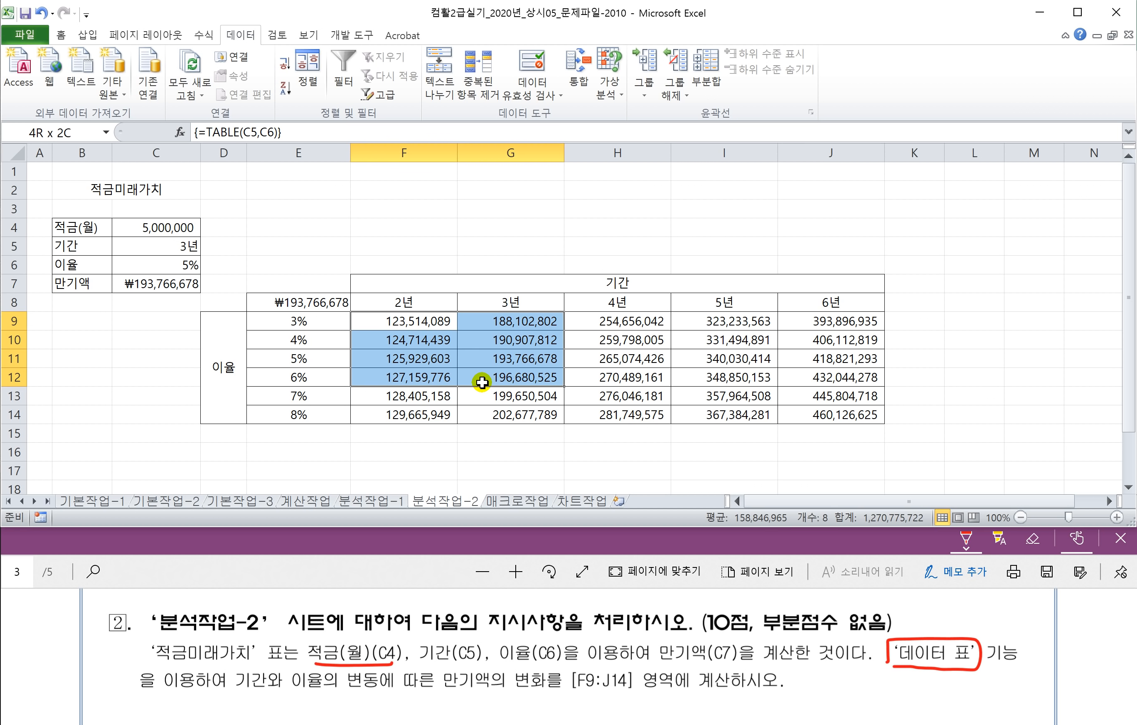
click(521, 416)
drag(380, 323, 849, 414)
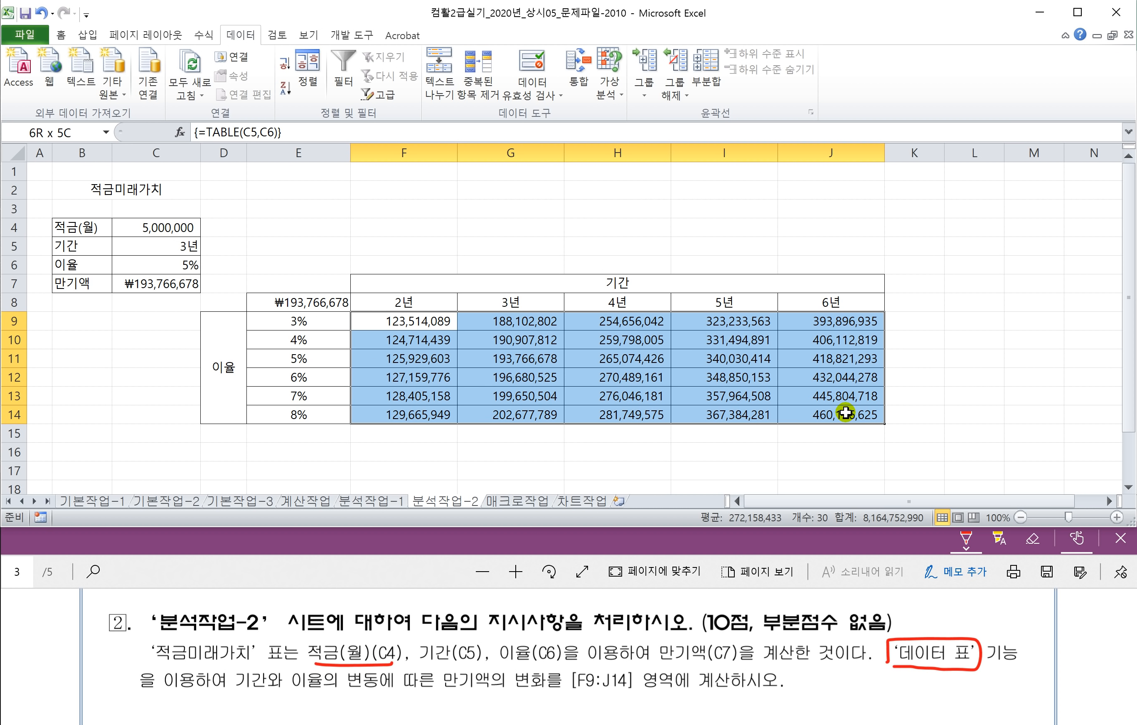
click(809, 437)
drag(450, 344, 579, 381)
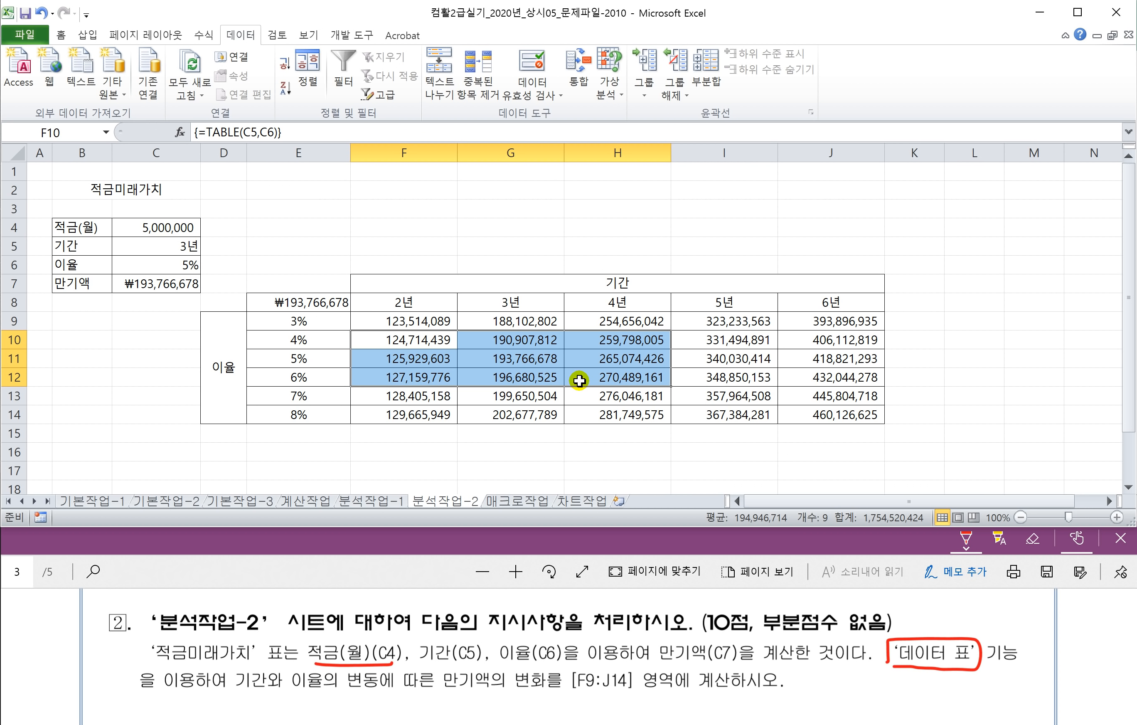
key(Delete)
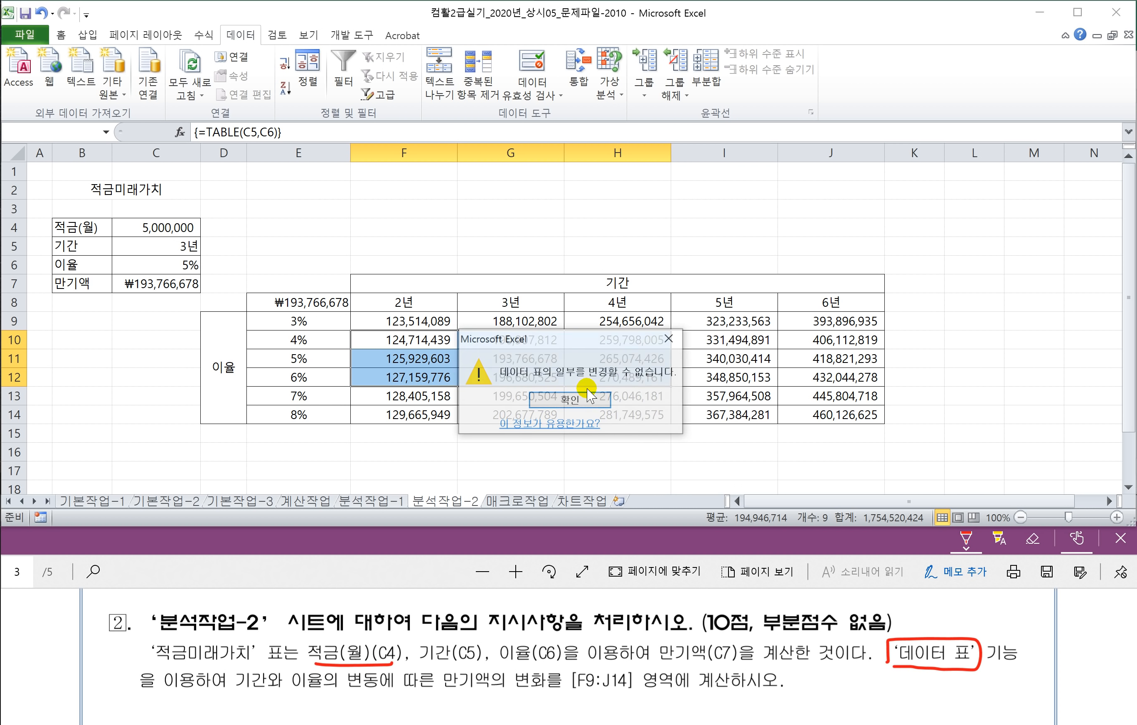
click(547, 406)
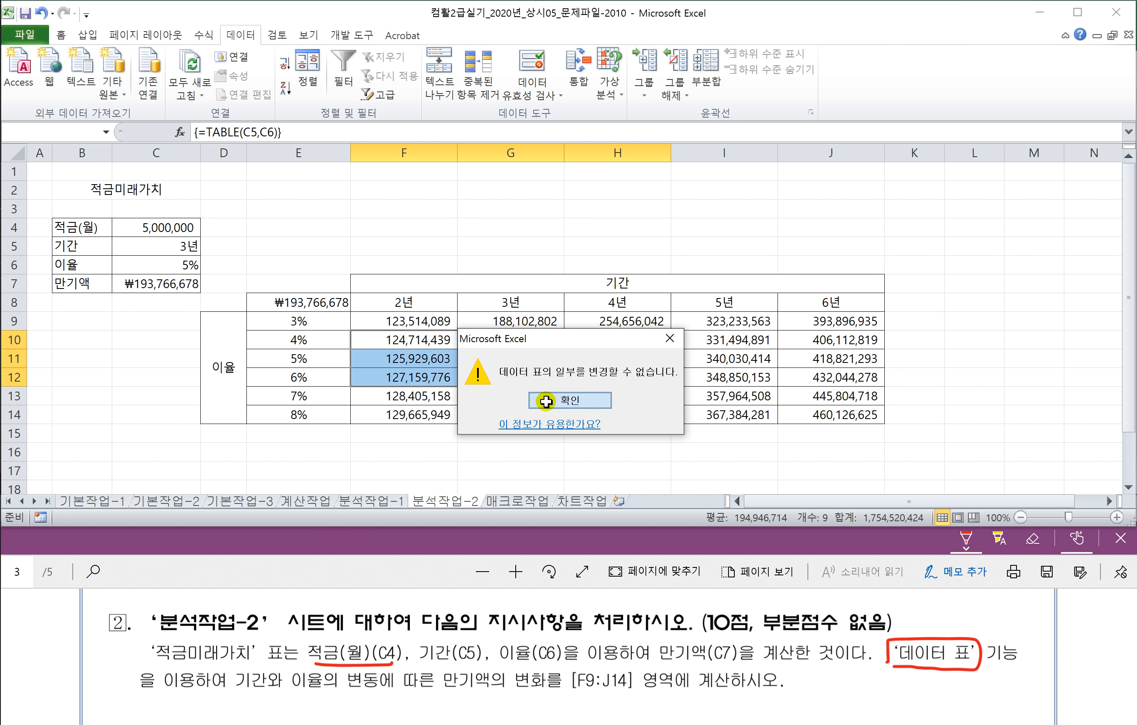
Step: Clear the data table results F9:J14 and the E8 formula, then undo both deletions
drag(379, 319, 829, 414)
key(Delete)
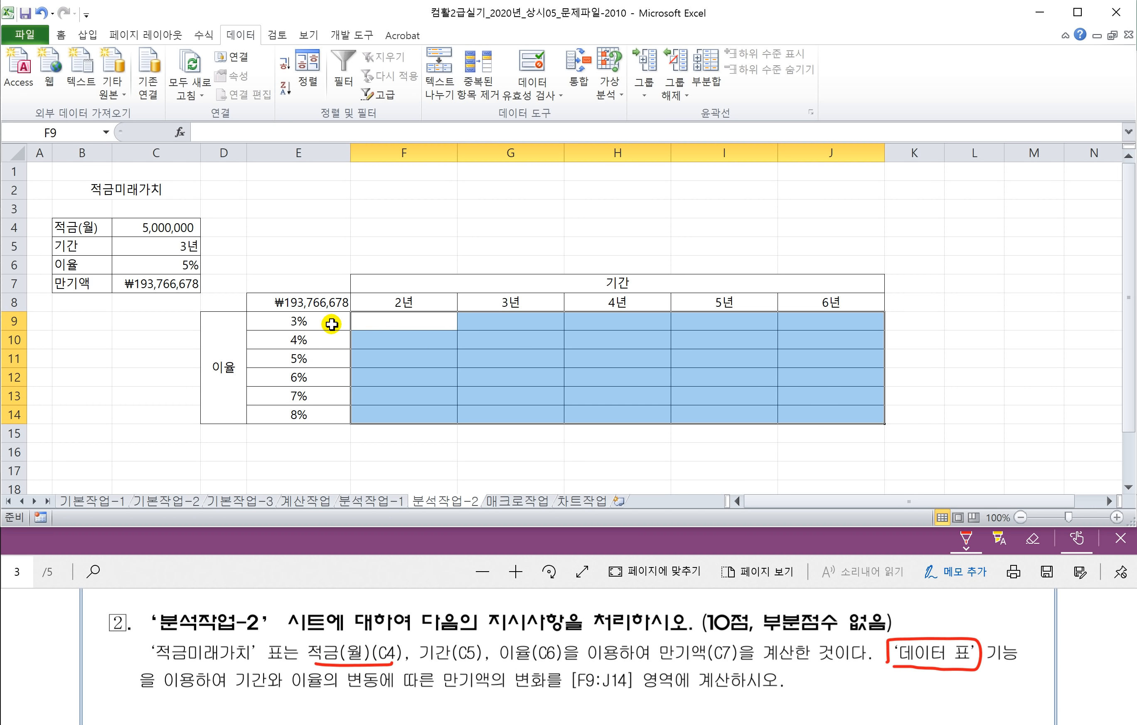
click(304, 304)
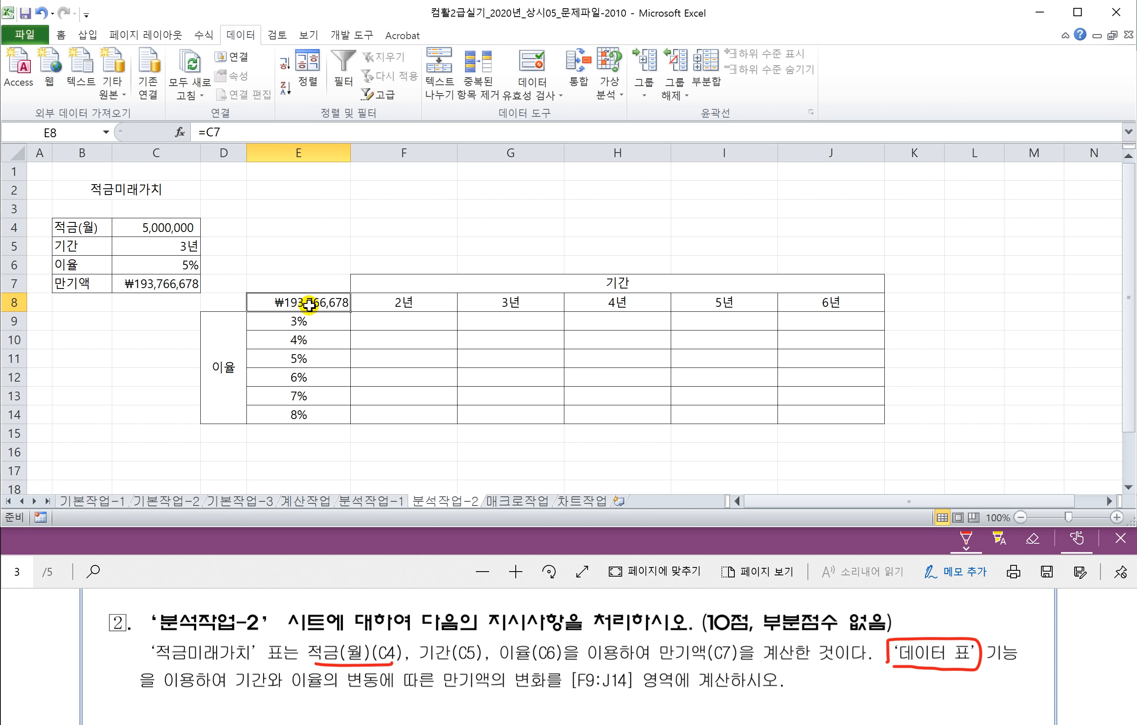
key(Delete)
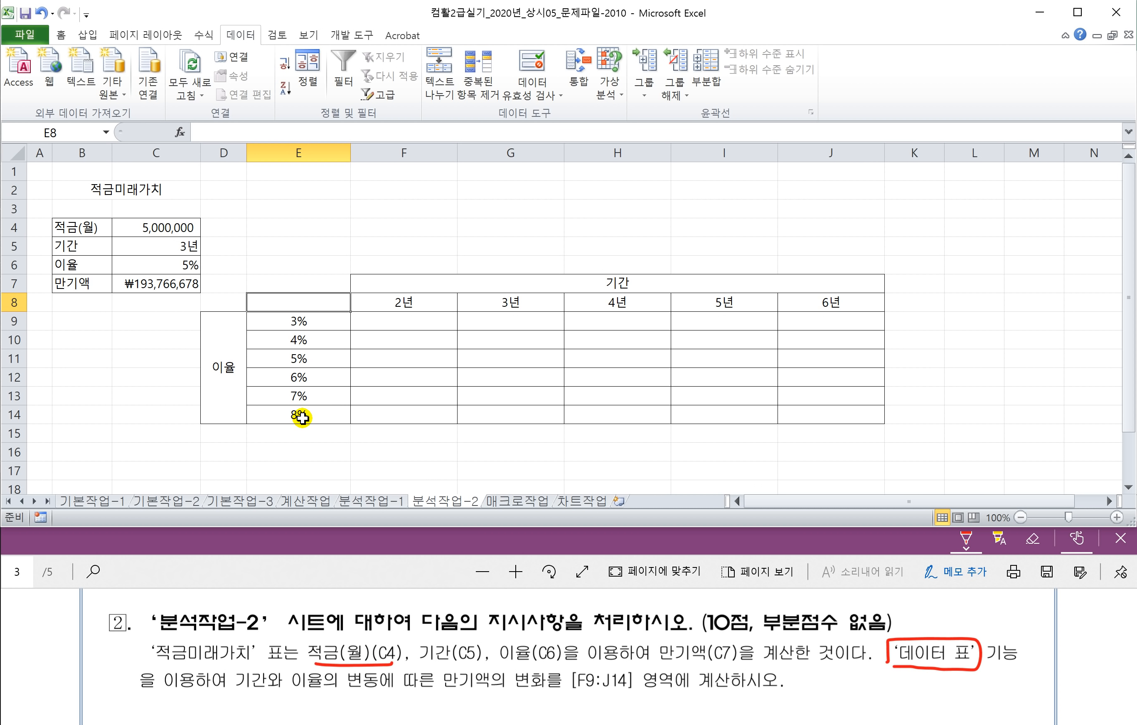
key(ctrl+z)
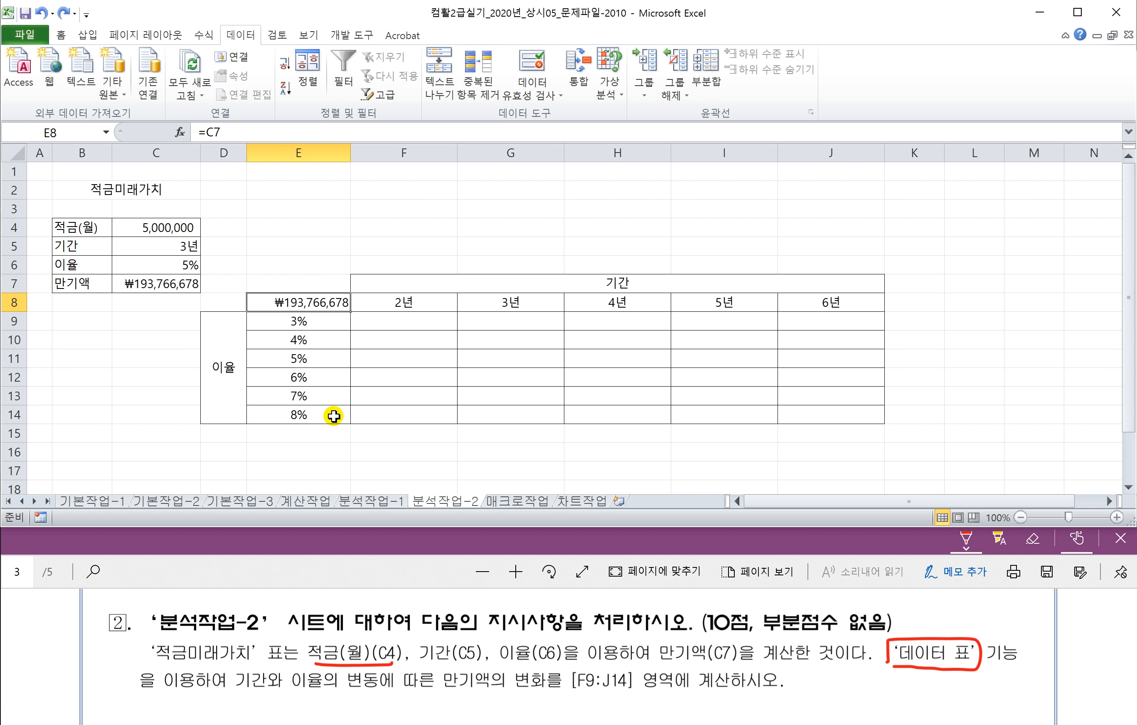
key(ctrl+z)
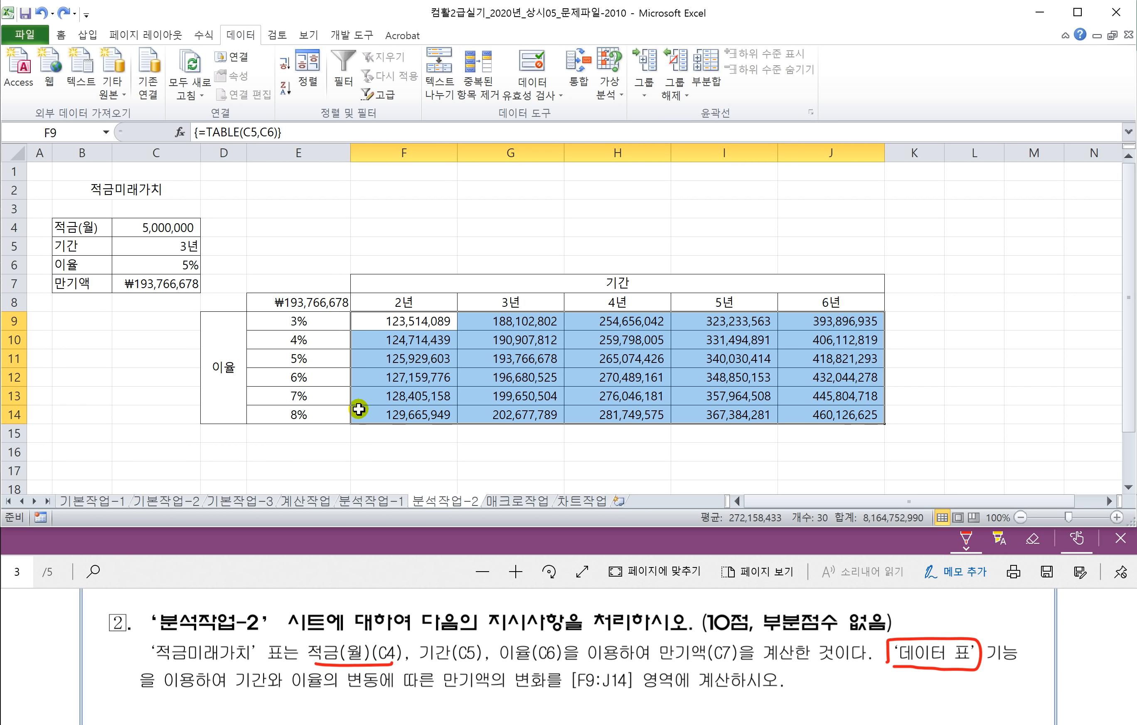
click(302, 304)
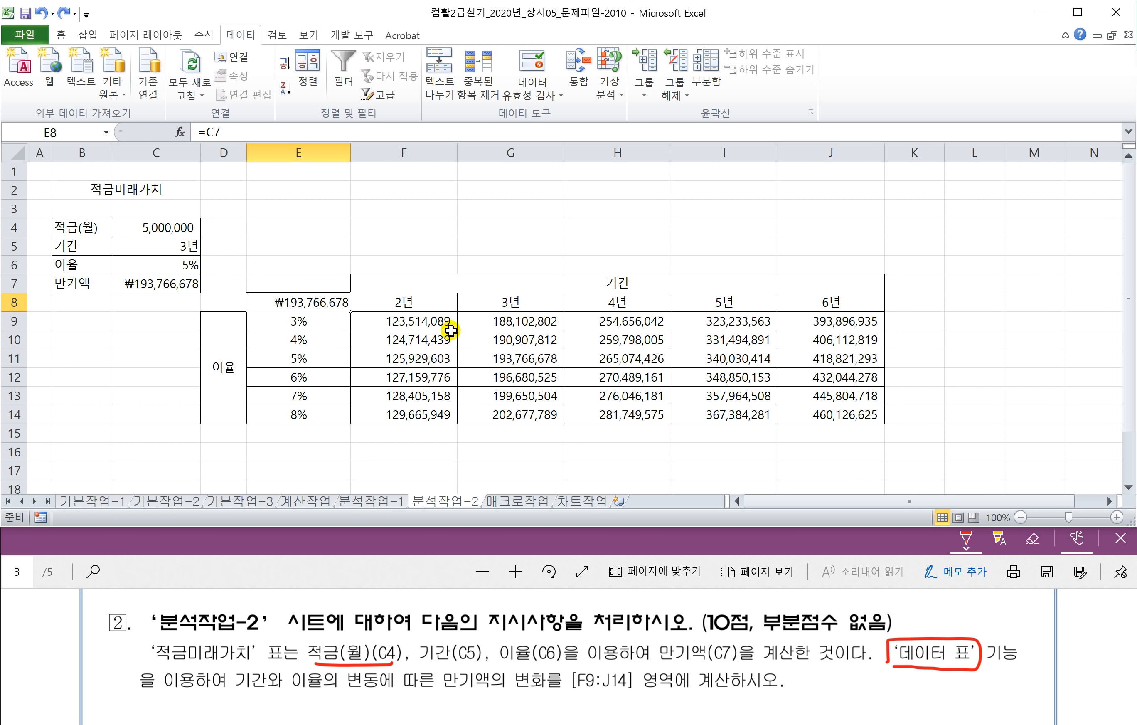
click(375, 456)
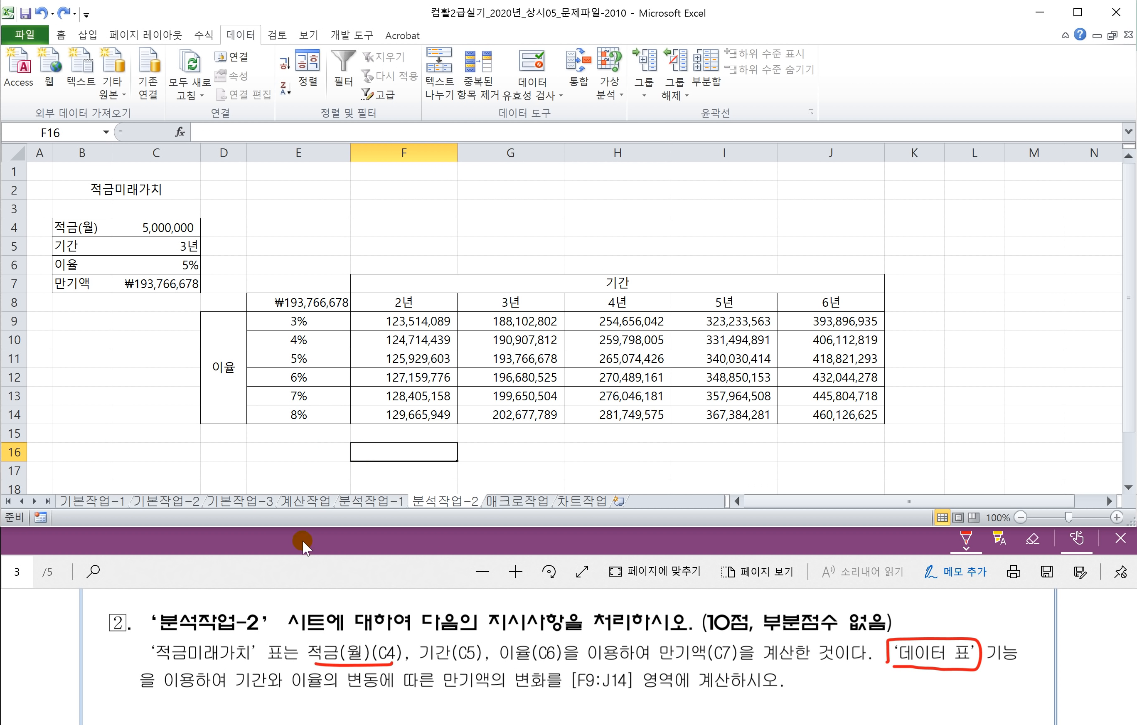
Step: Move through the 분석작업-1 and 분석작업-2 sheets to the 매크로작업 sheet
click(371, 457)
click(384, 502)
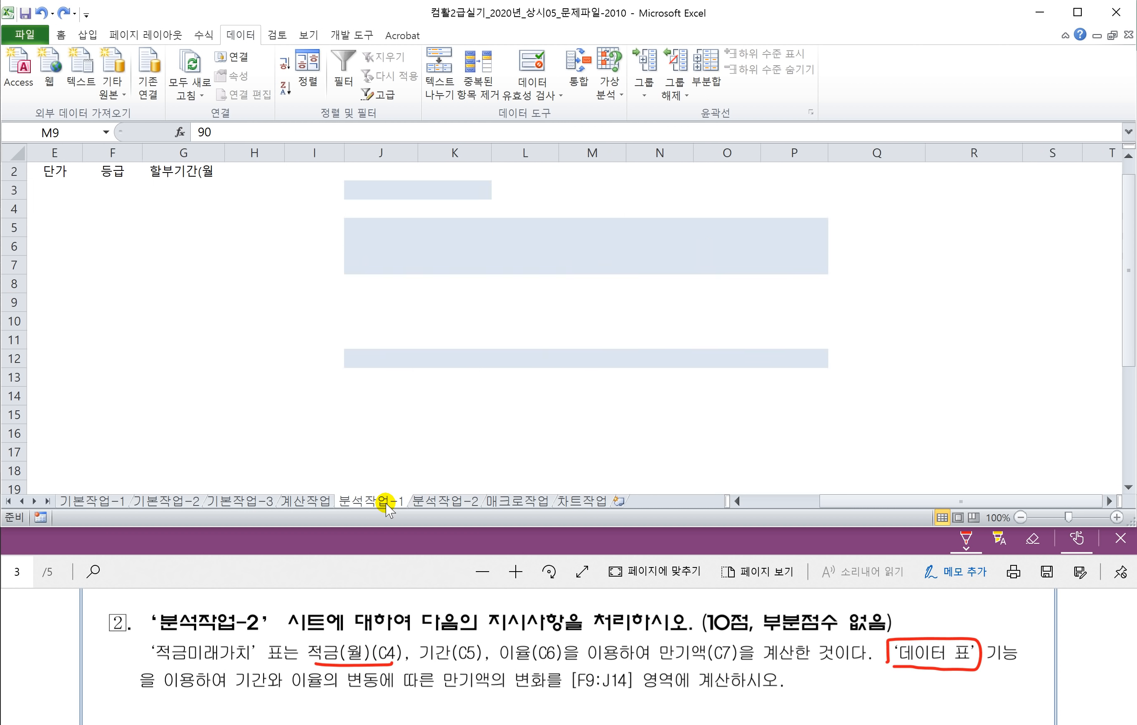
click(432, 502)
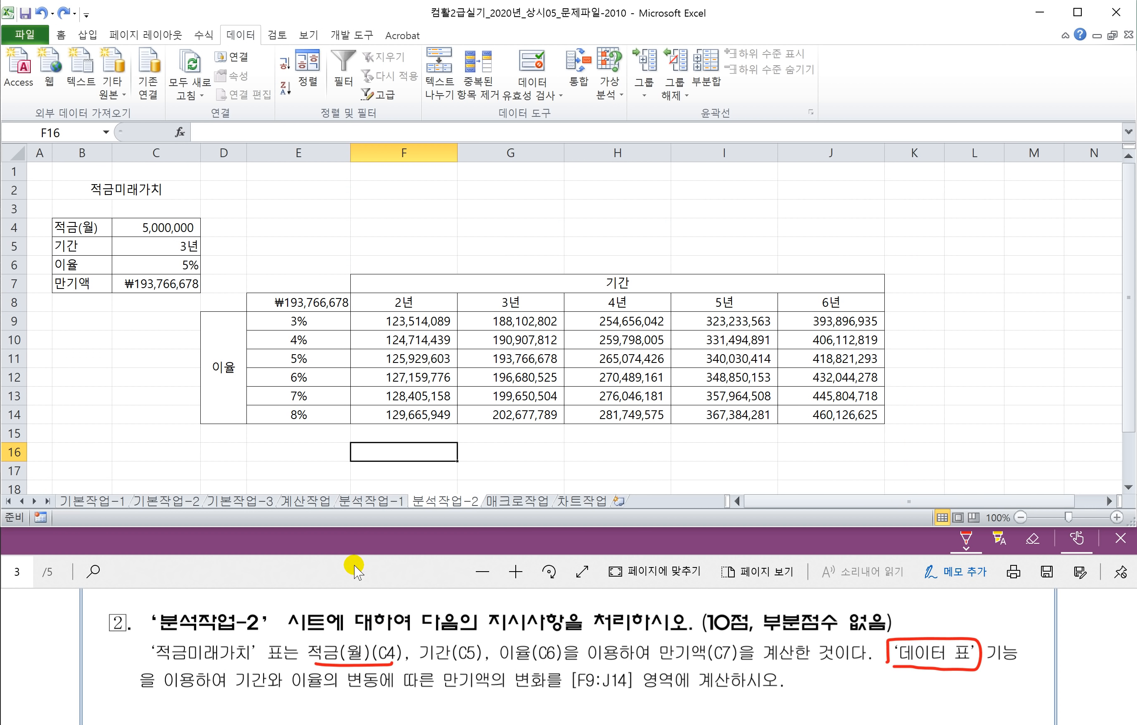
click(356, 571)
click(463, 464)
click(508, 501)
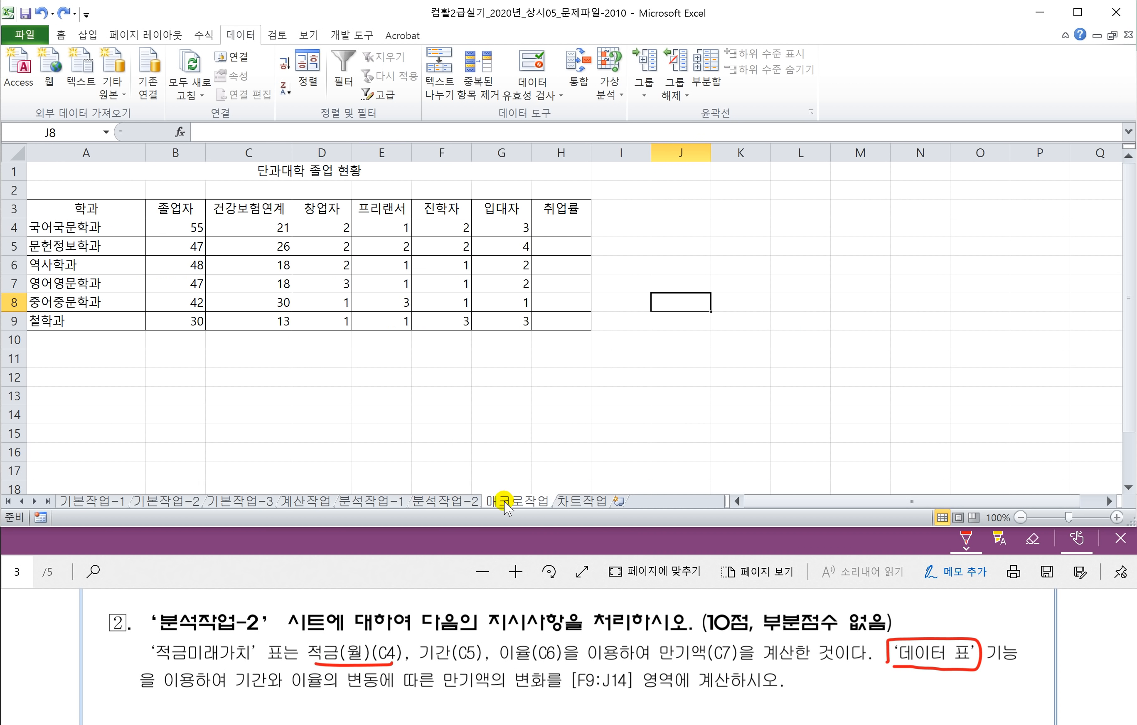
Step: Show page 4 of the question PDF fitted to width, scrolled to question 1
click(400, 572)
scroll(403, 654, up, 2)
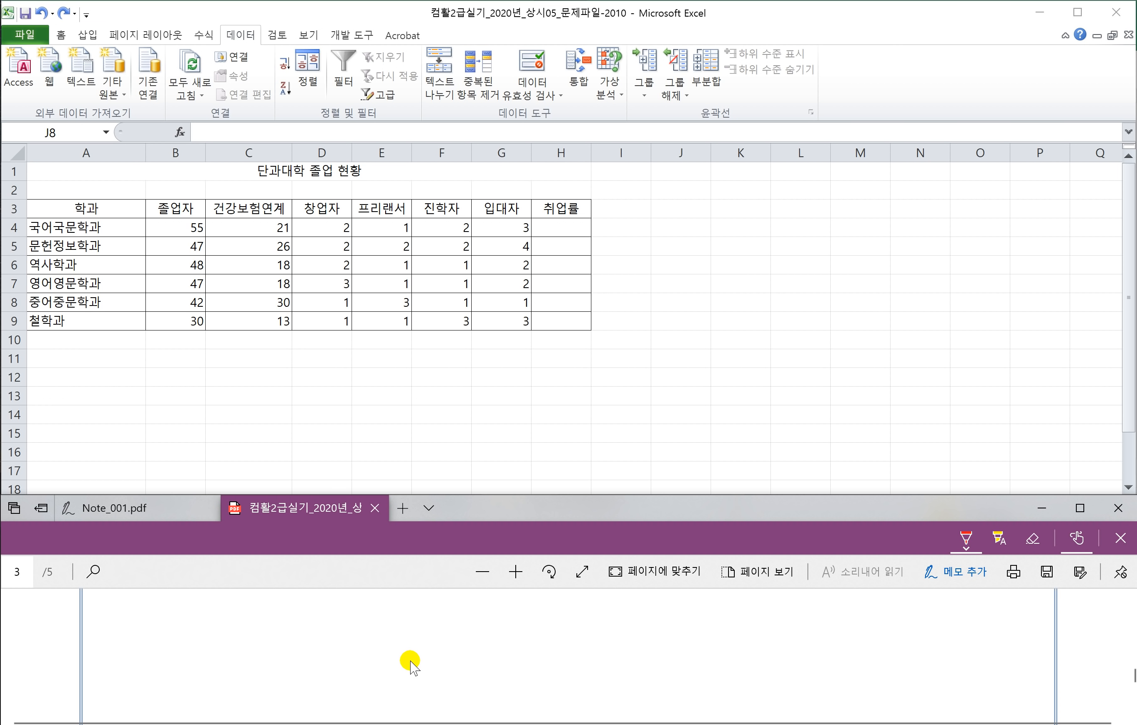
scroll(457, 667, down, 2)
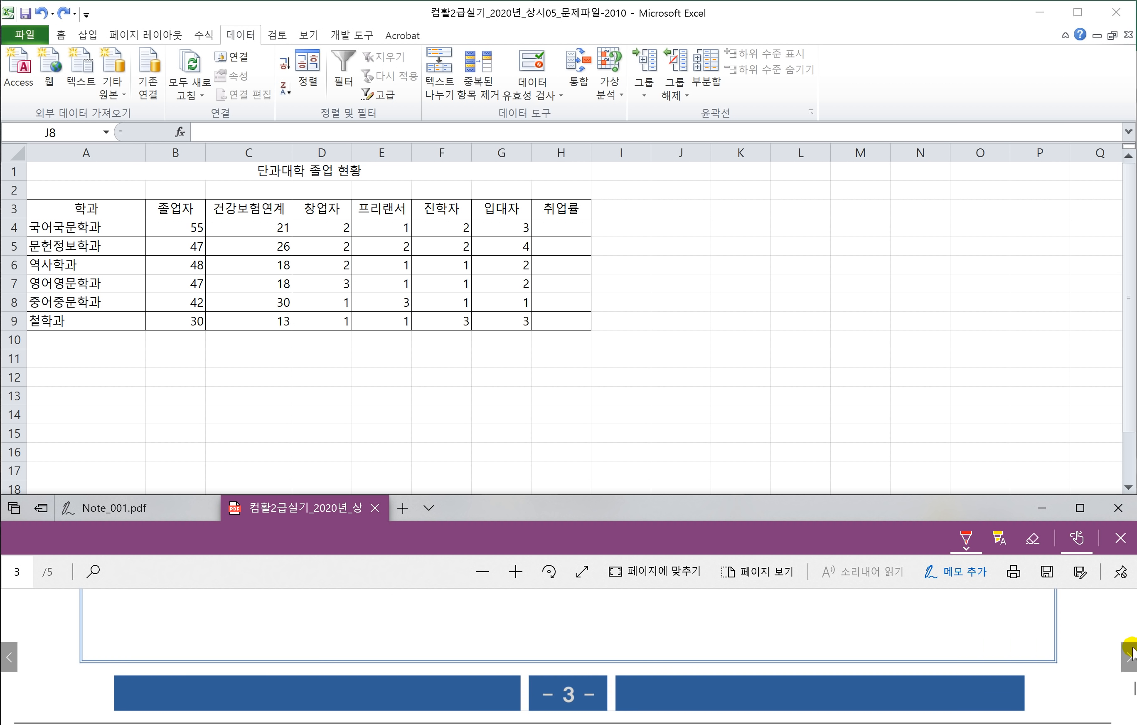
click(1129, 658)
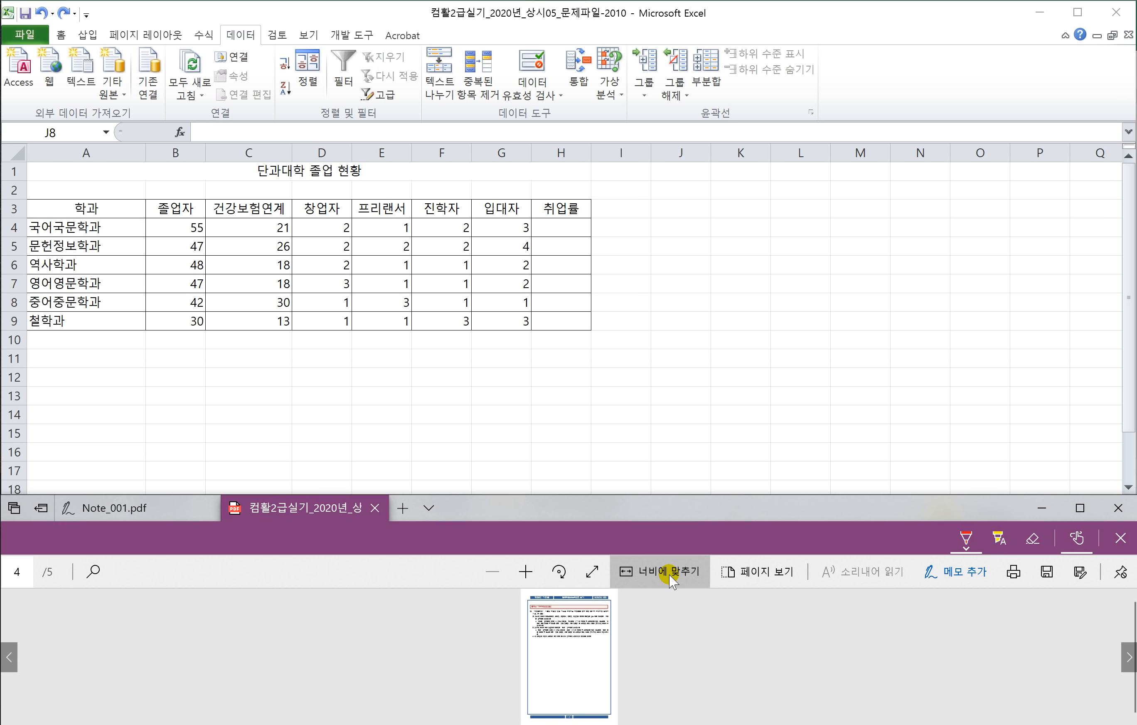
click(669, 575)
click(669, 575)
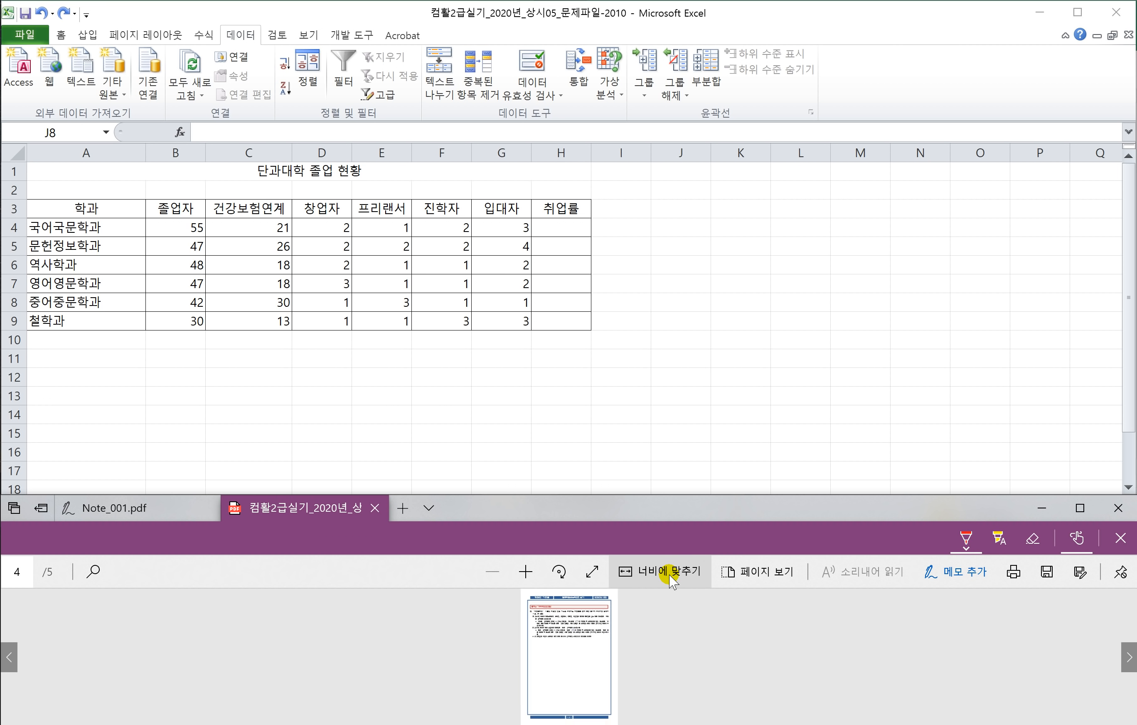
click(668, 575)
scroll(425, 624, down, 3)
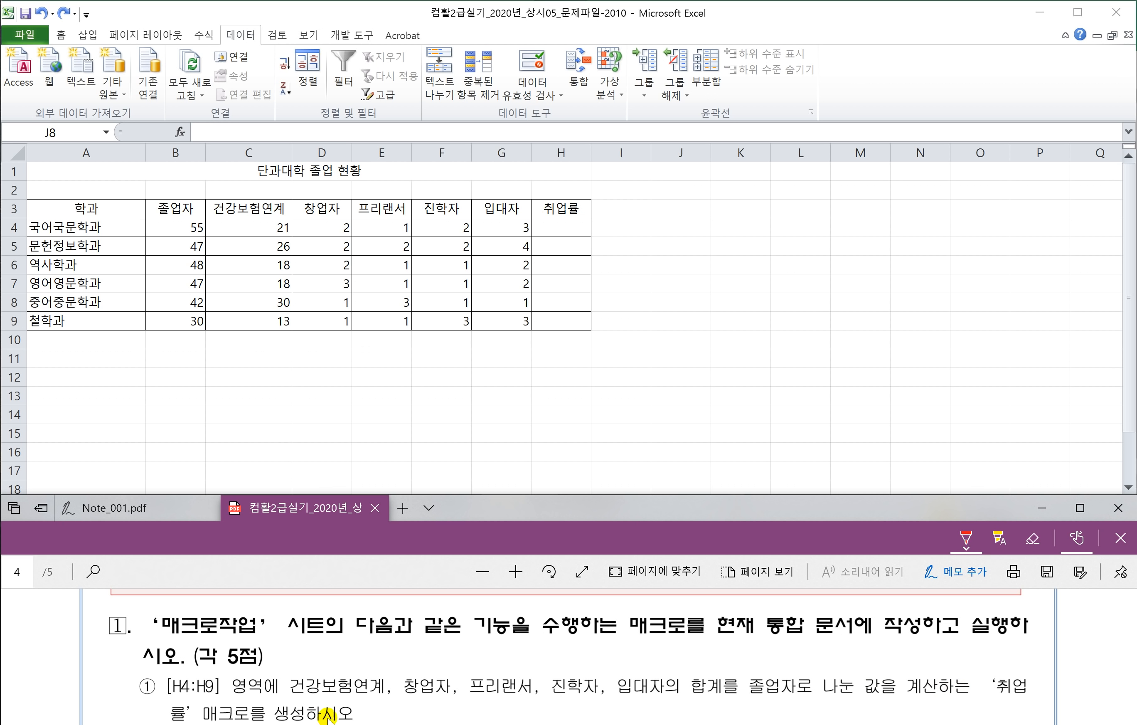
scroll(399, 687, down, 1)
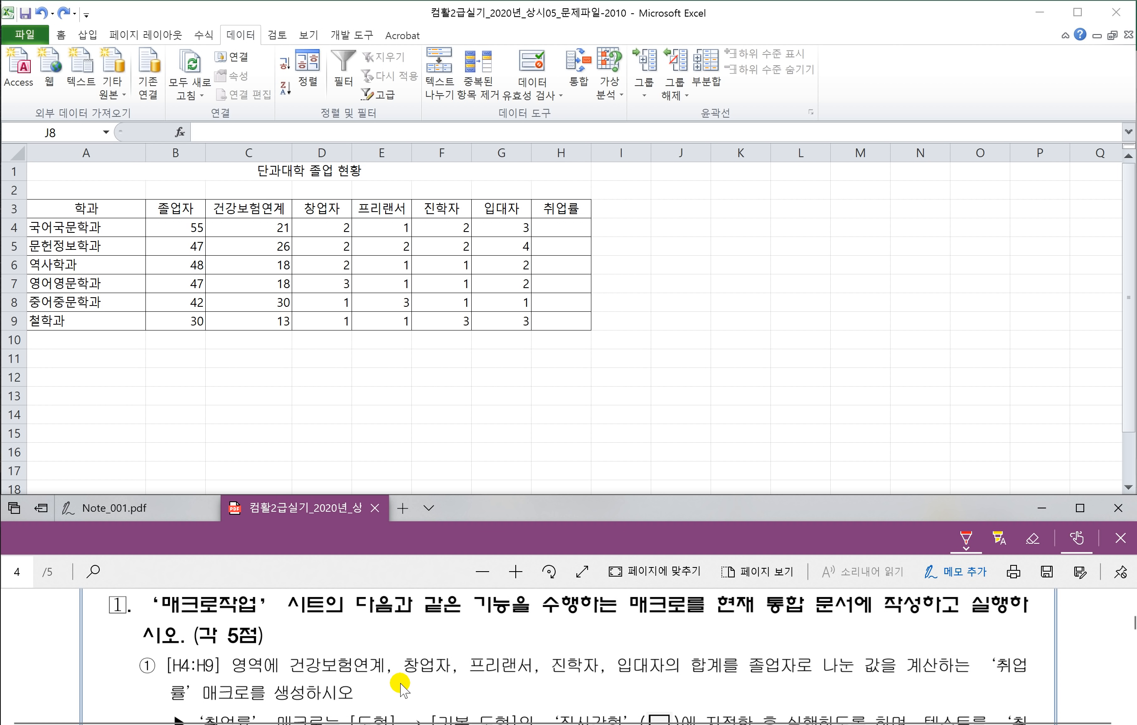
Step: Start recording a new macro named 취업률 from the Developer tab
click(652, 245)
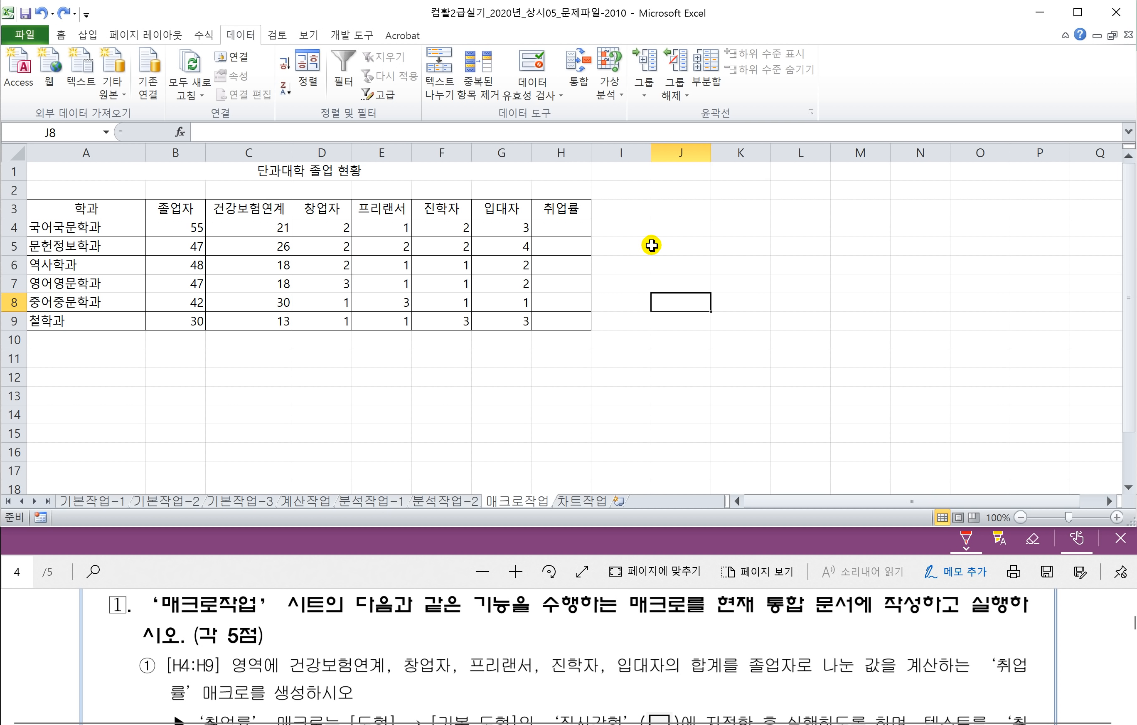
click(664, 281)
click(351, 36)
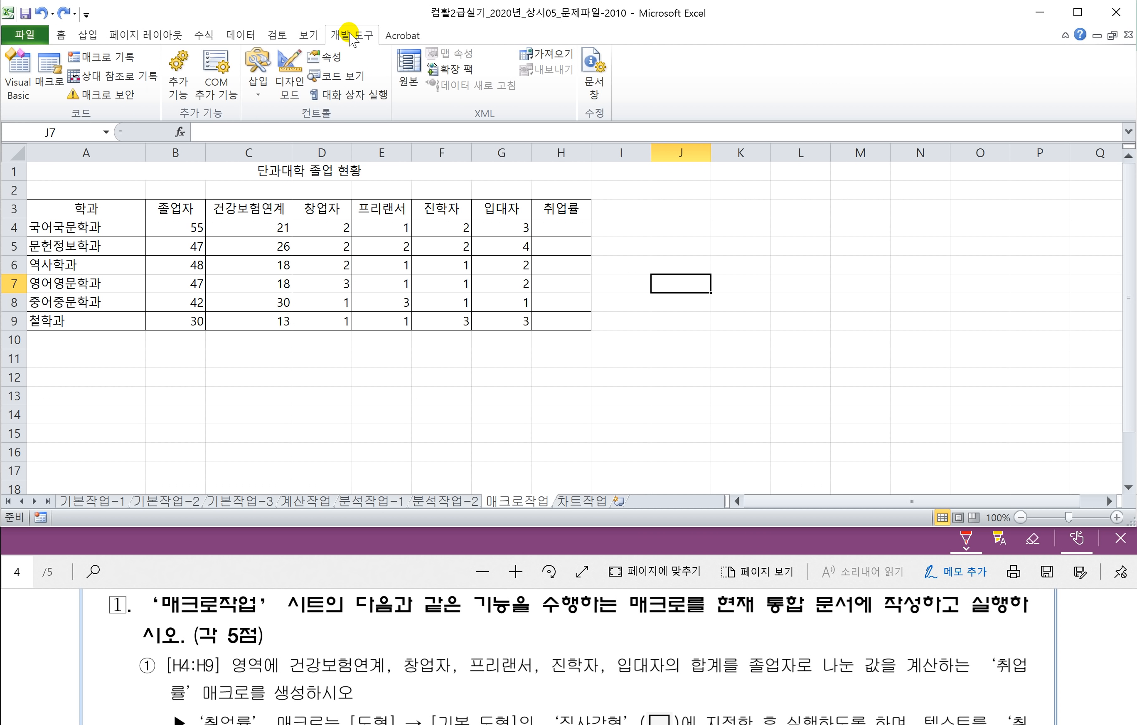
click(119, 64)
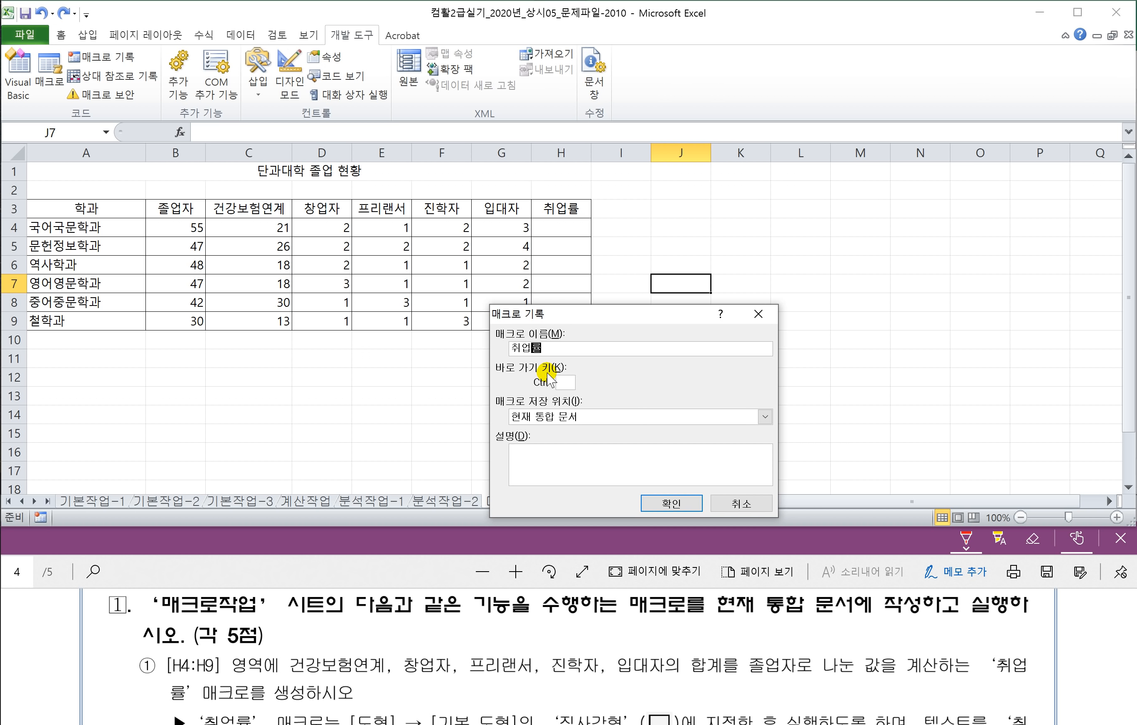
click(656, 502)
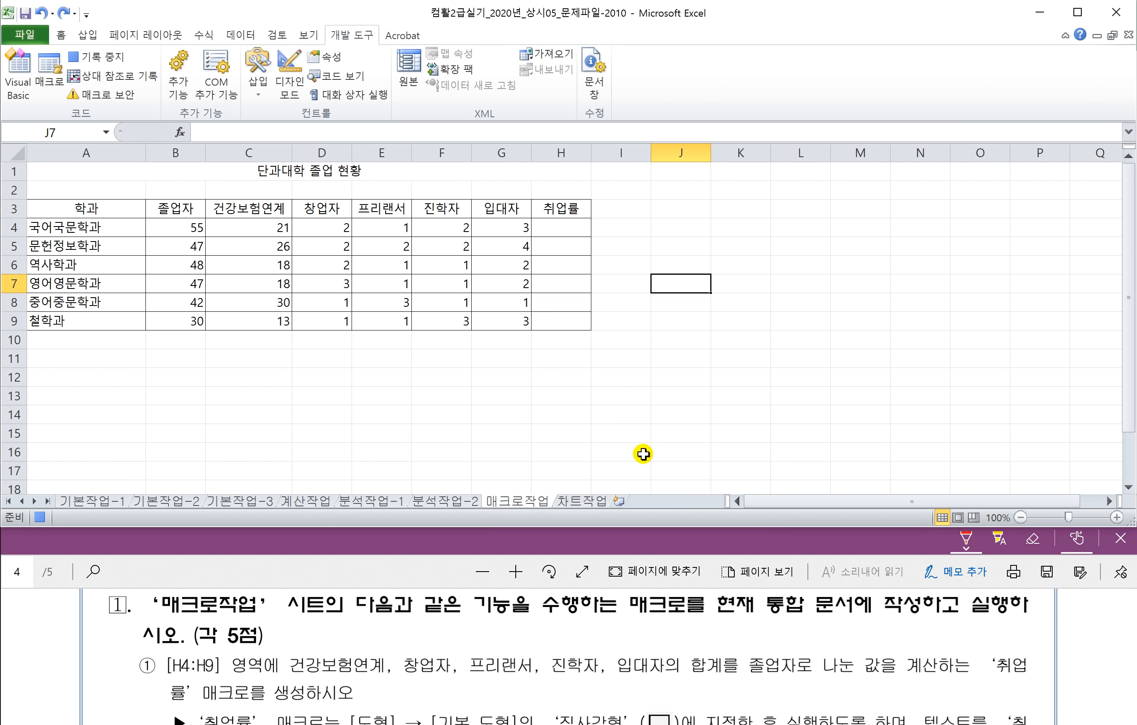
Step: Enter =SUM(C4:G4)/B4 in H4 as the employment rate
click(549, 227)
text(=)
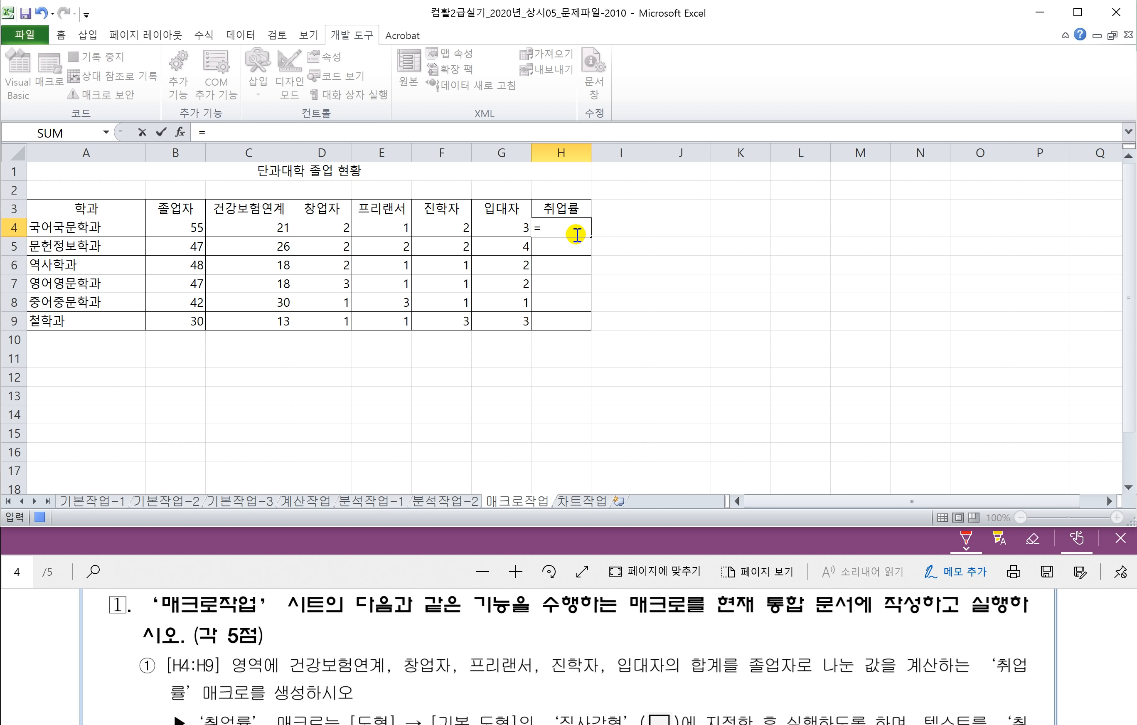
text(SUM()
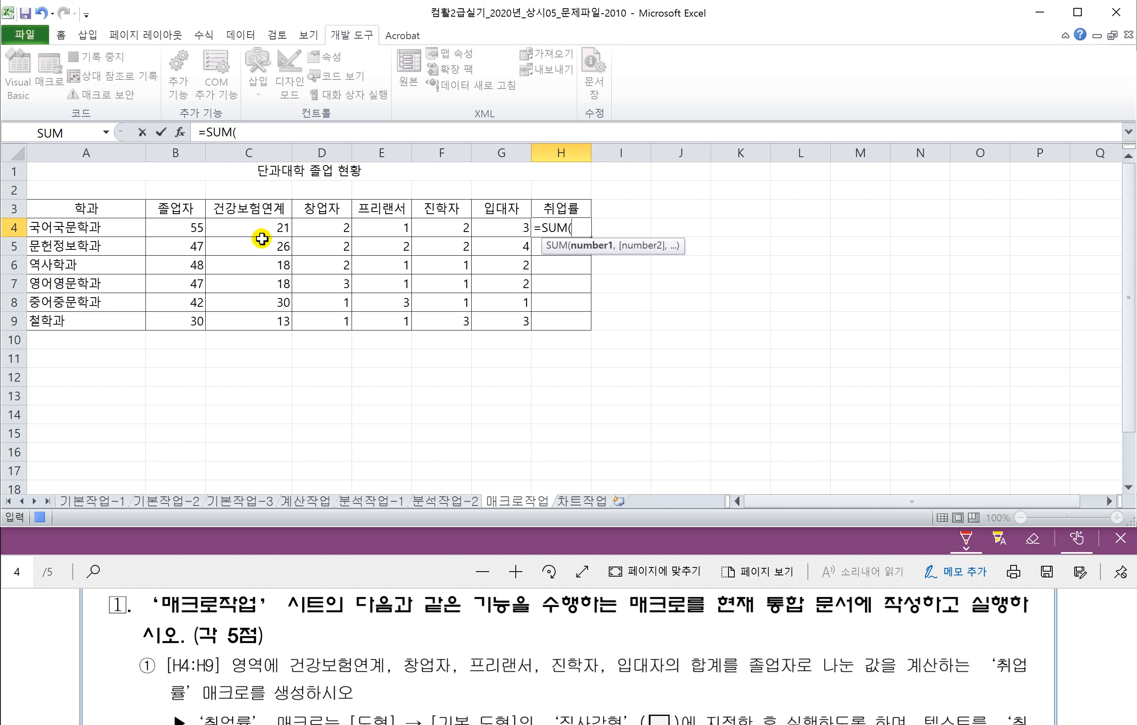
drag(234, 224, 485, 228)
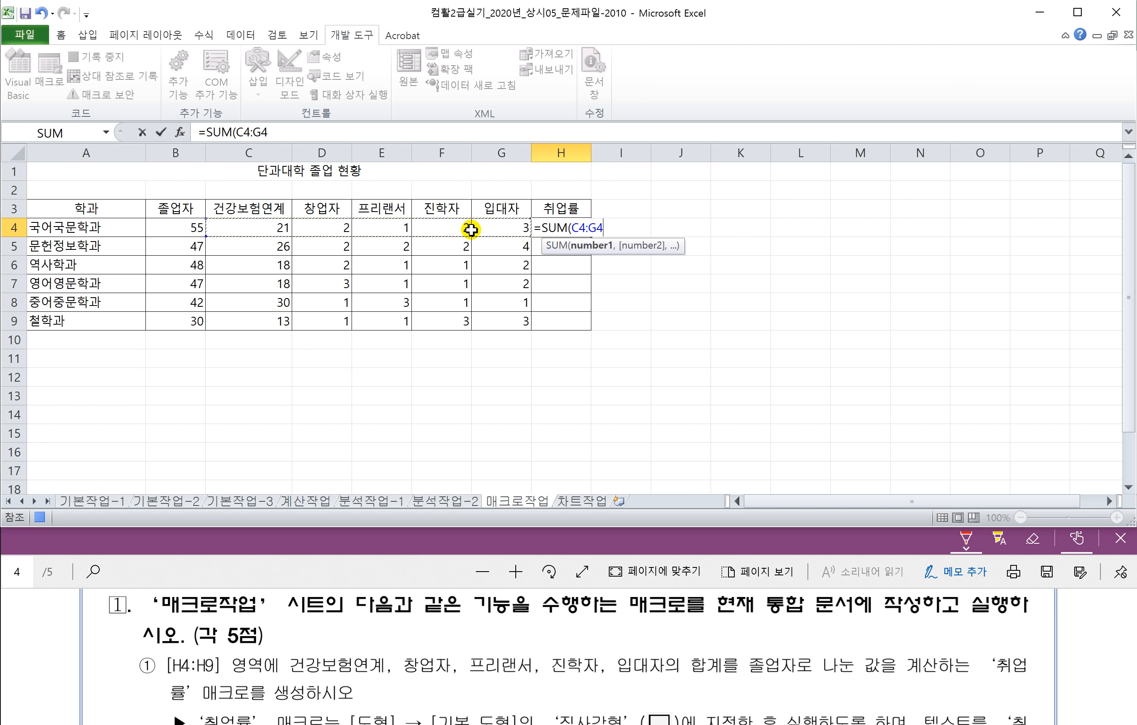
text()/)
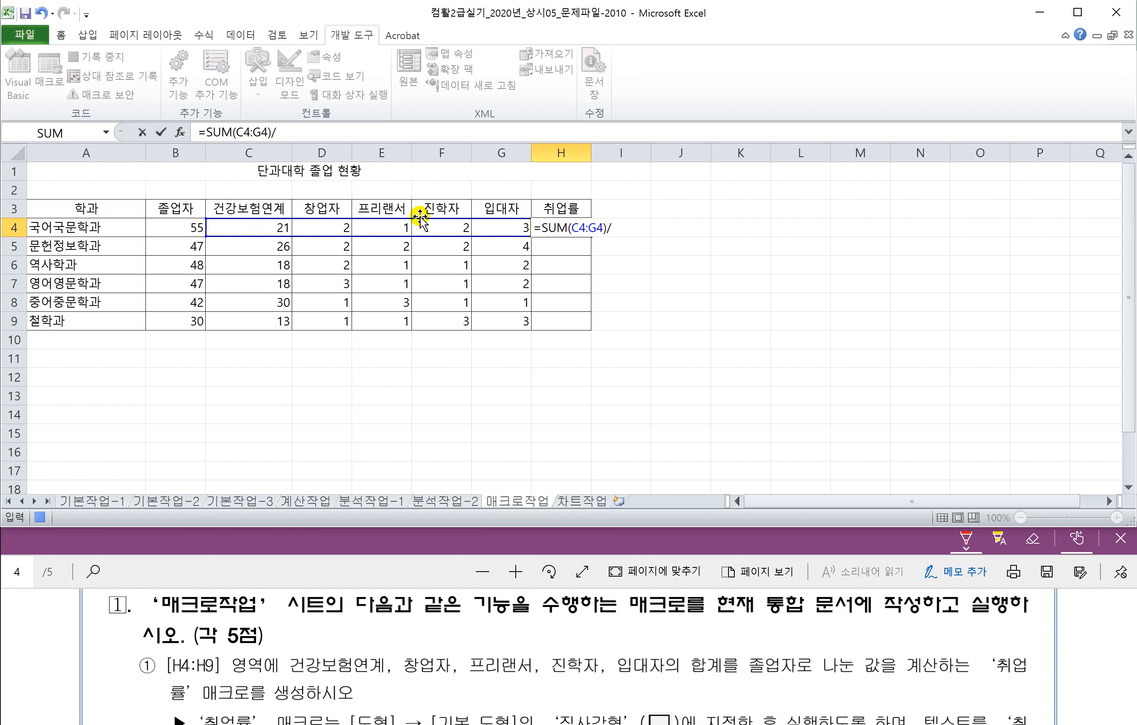
click(179, 231)
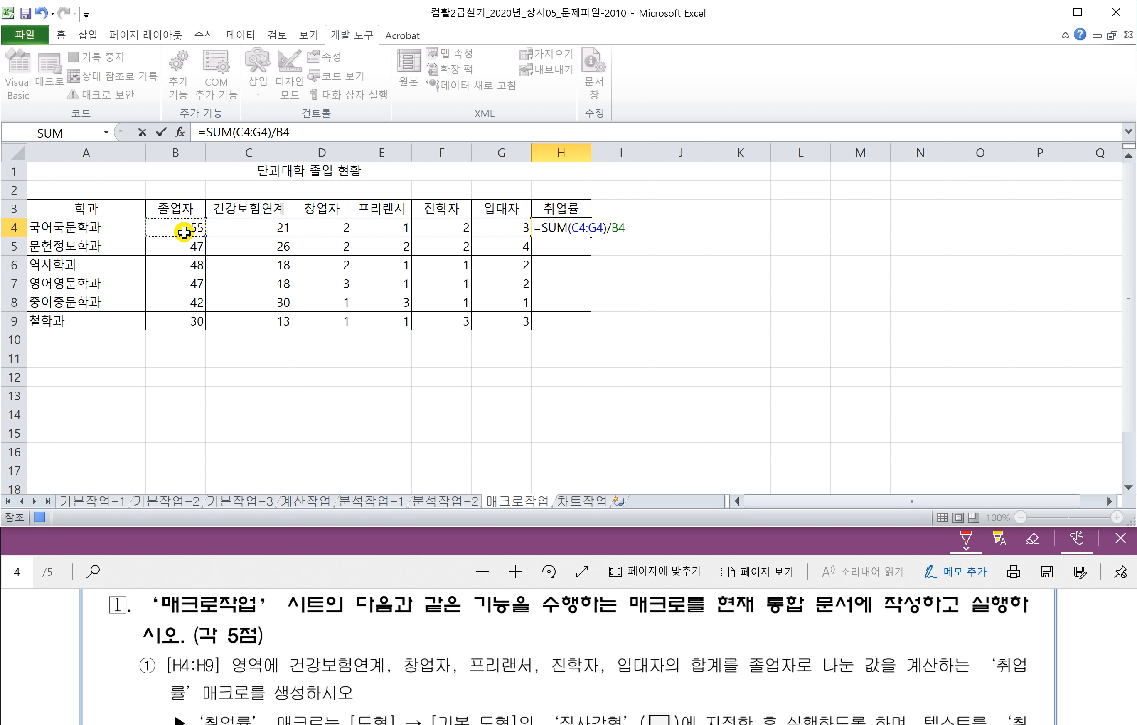
key(Return)
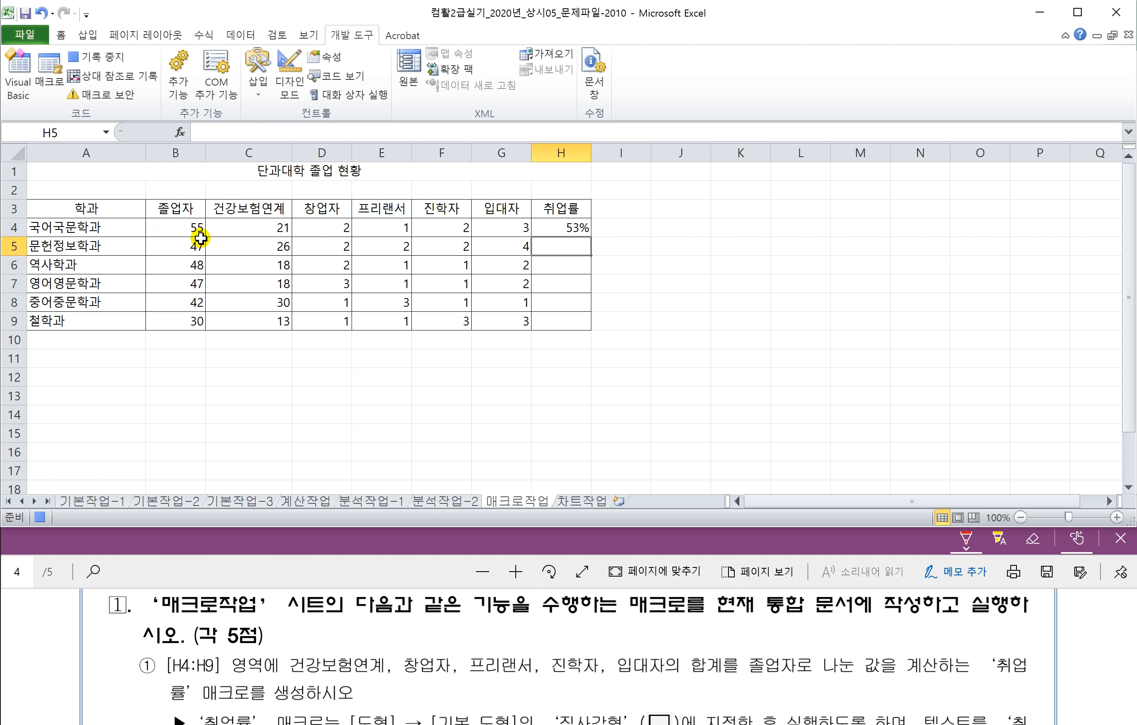
Step: Fill the H4 formula down to H9, select I4, and stop the macro recording
click(550, 227)
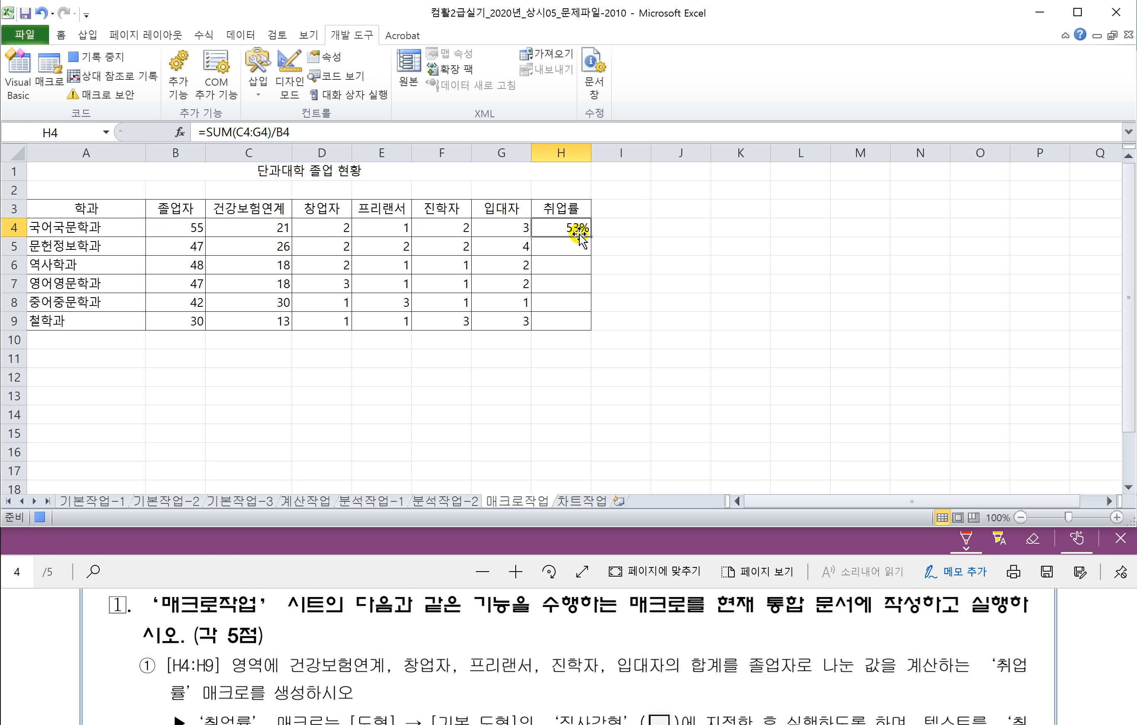
drag(588, 237, 588, 325)
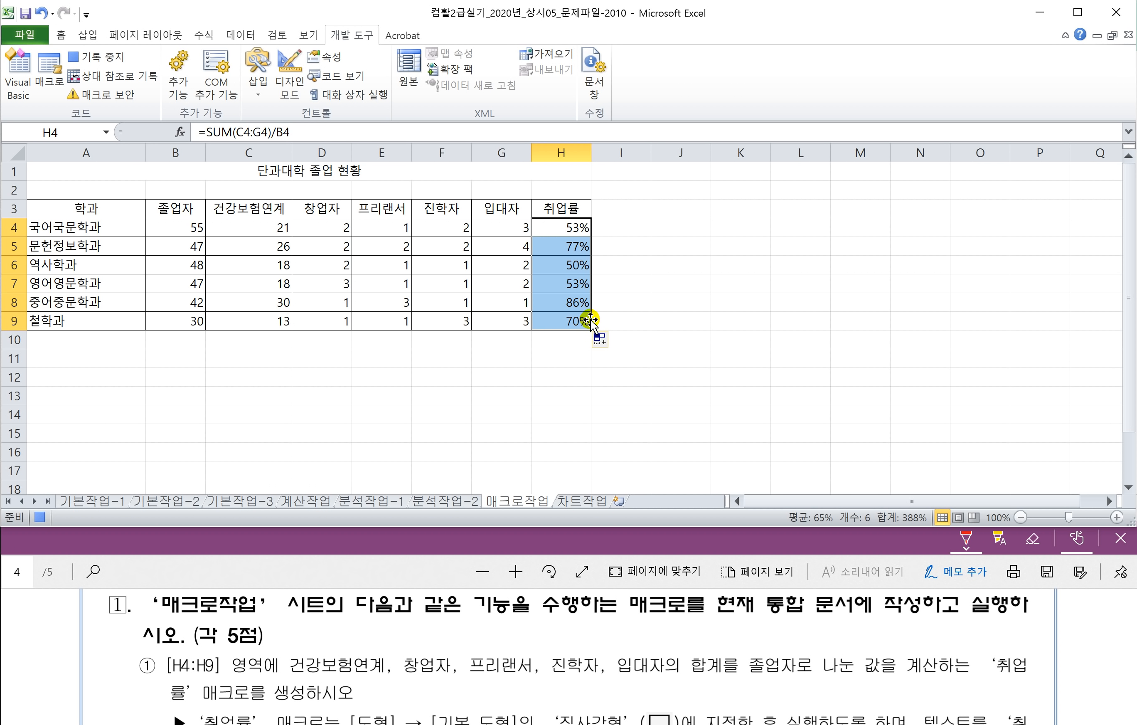
click(614, 229)
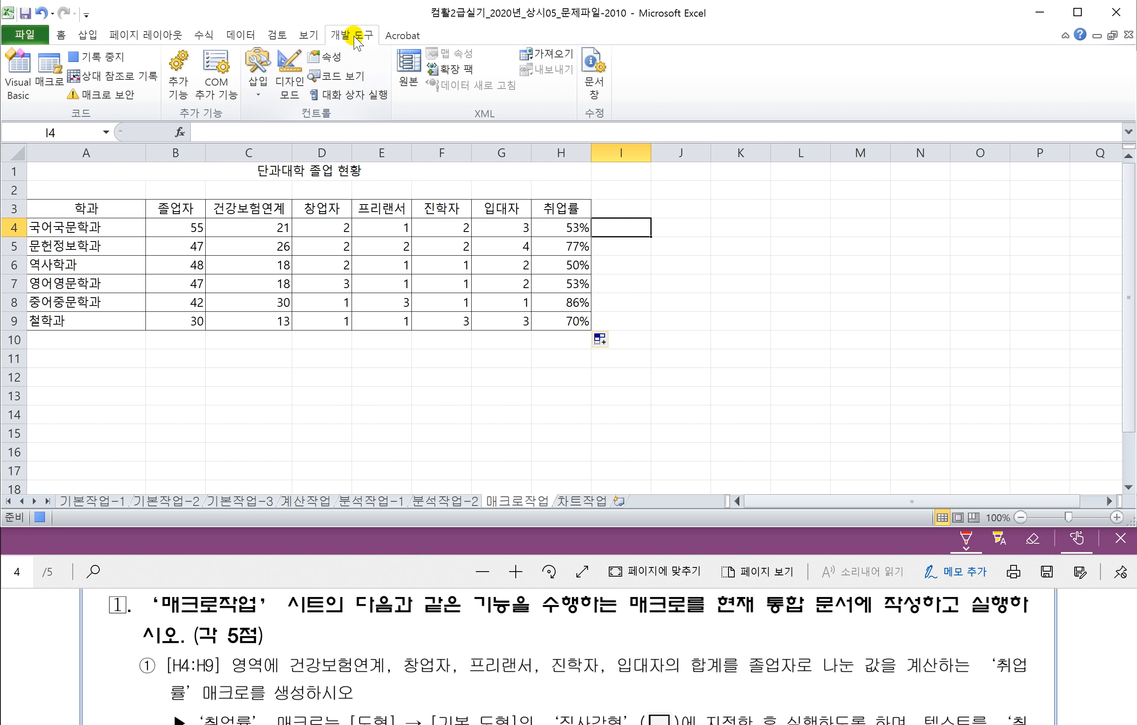
click(102, 57)
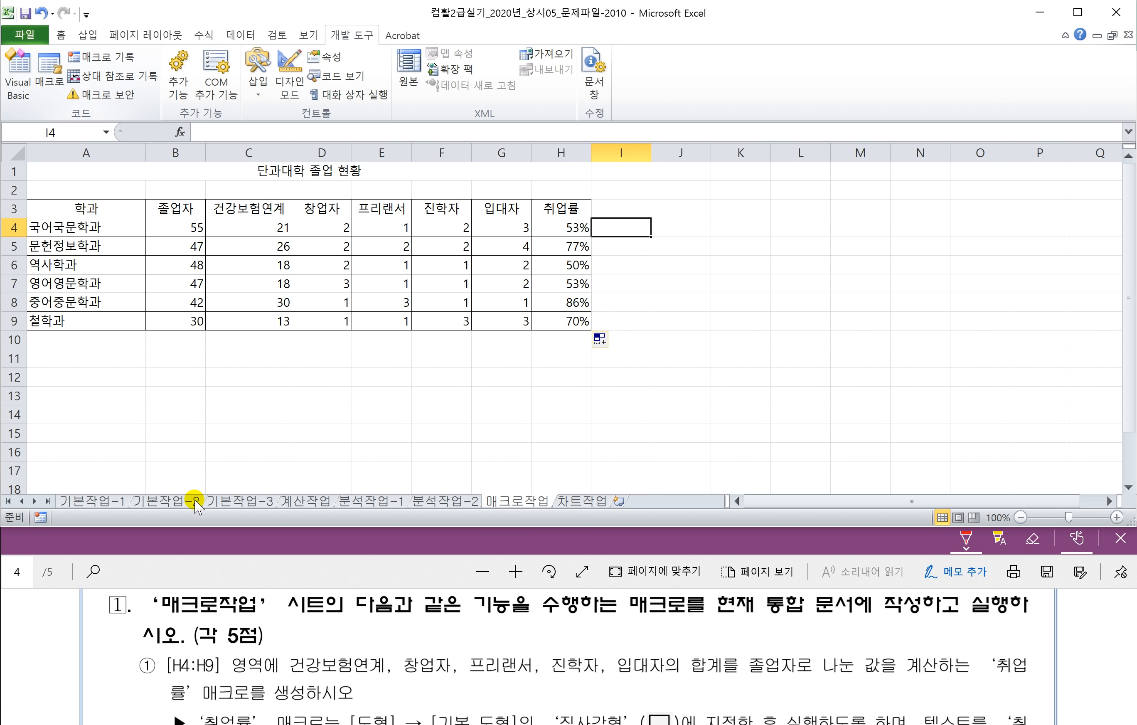
Step: Draw a rectangle over D11:D12 labelled 취업률 with its text centred both ways
click(229, 568)
scroll(260, 630, down, 1)
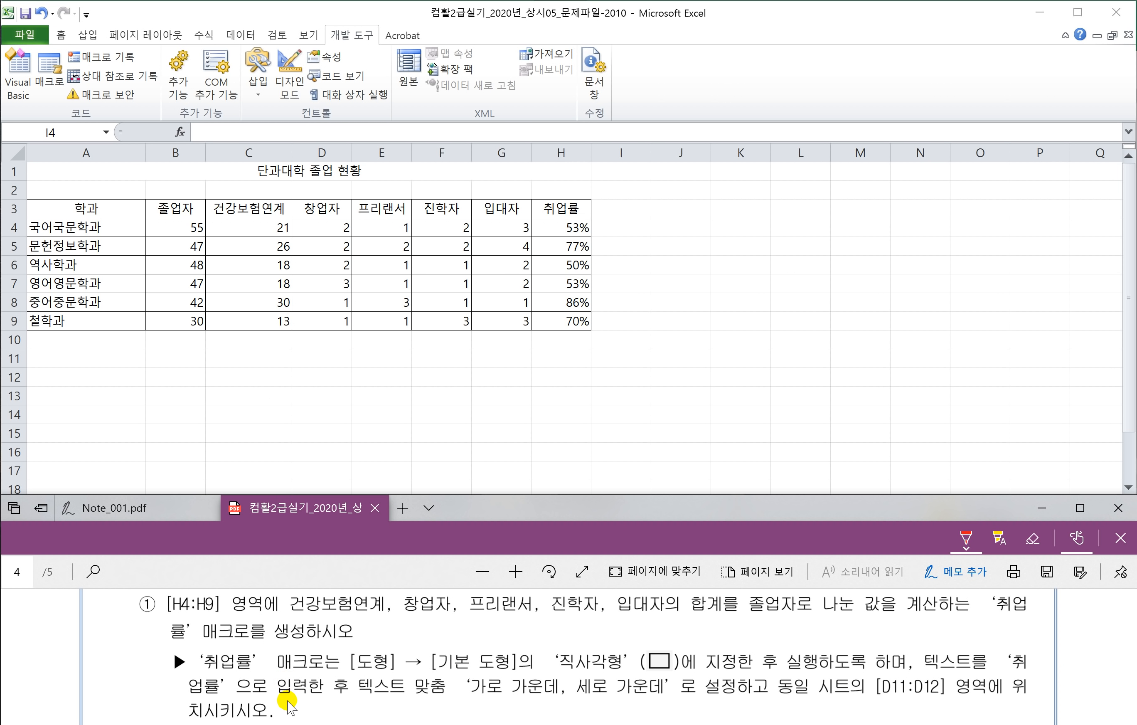
click(88, 35)
click(87, 35)
click(151, 96)
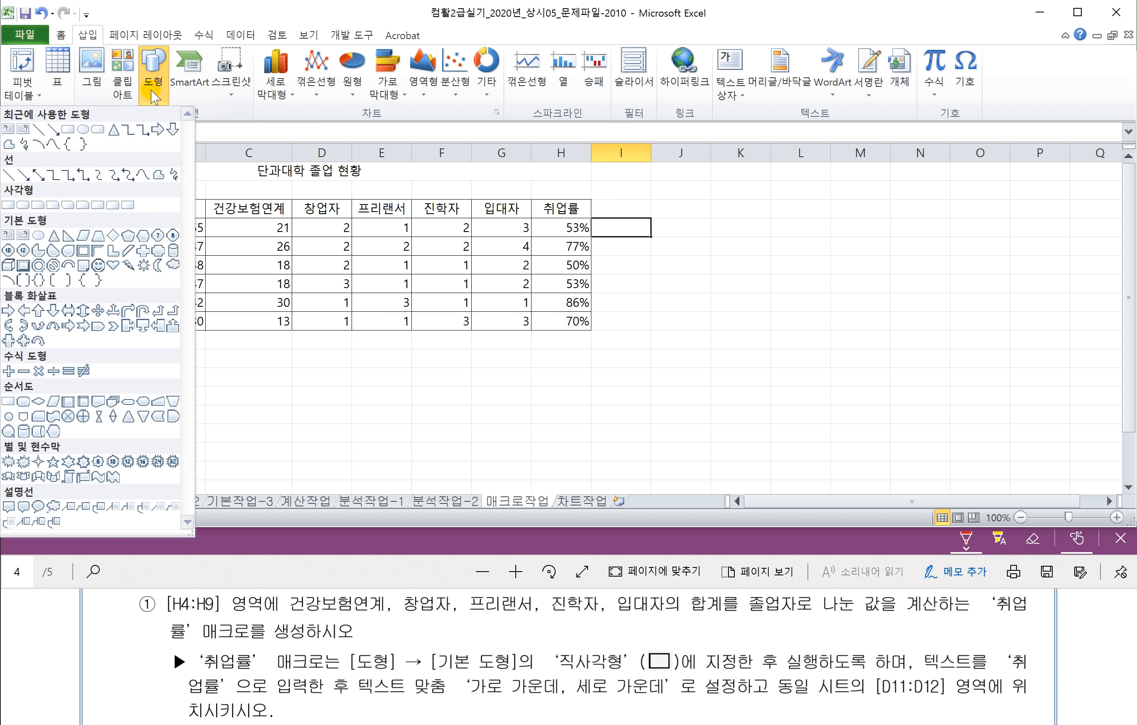
click(68, 130)
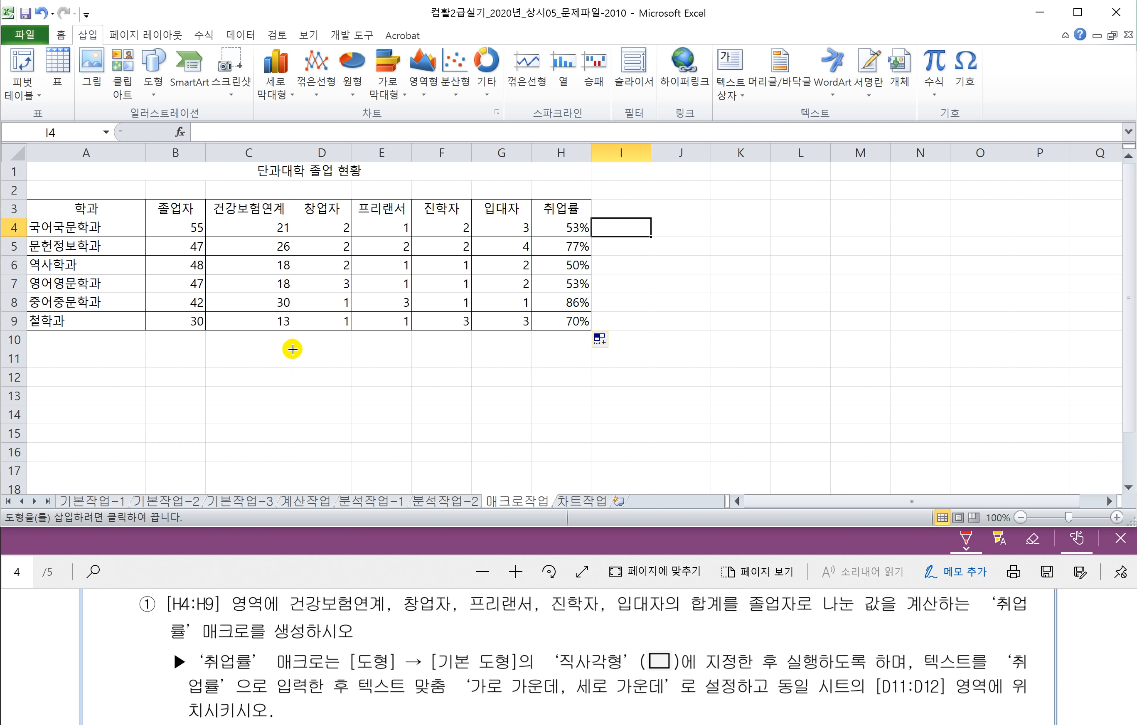
drag(292, 347, 351, 385)
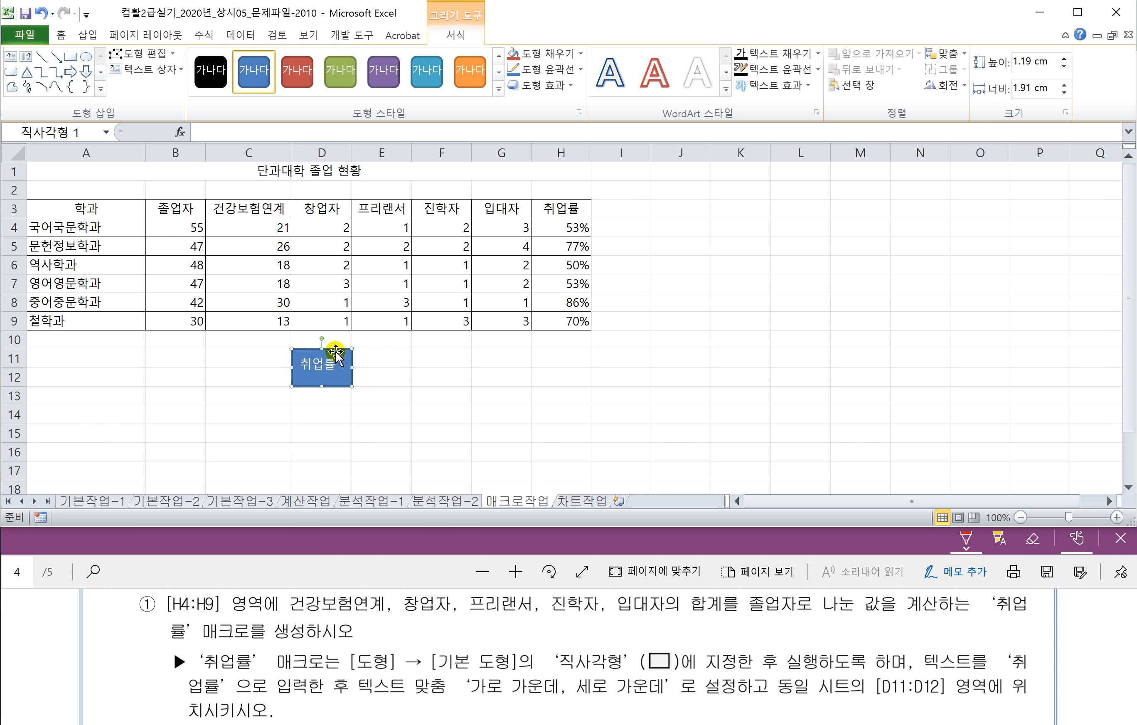
click(60, 35)
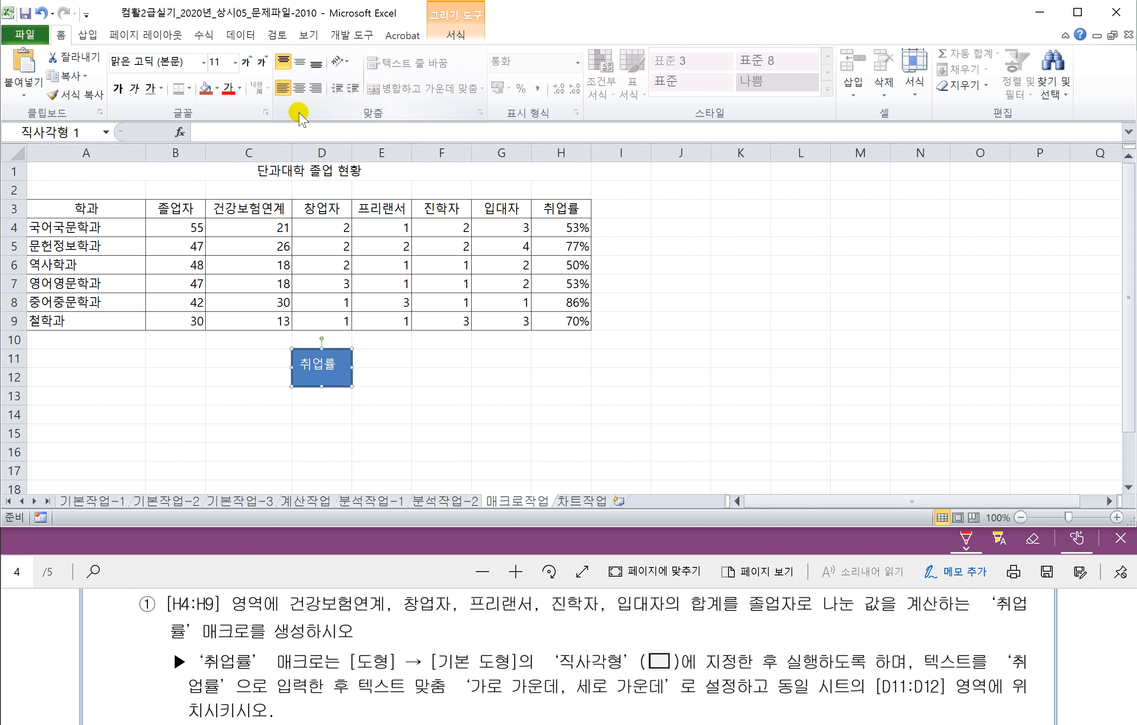
click(300, 64)
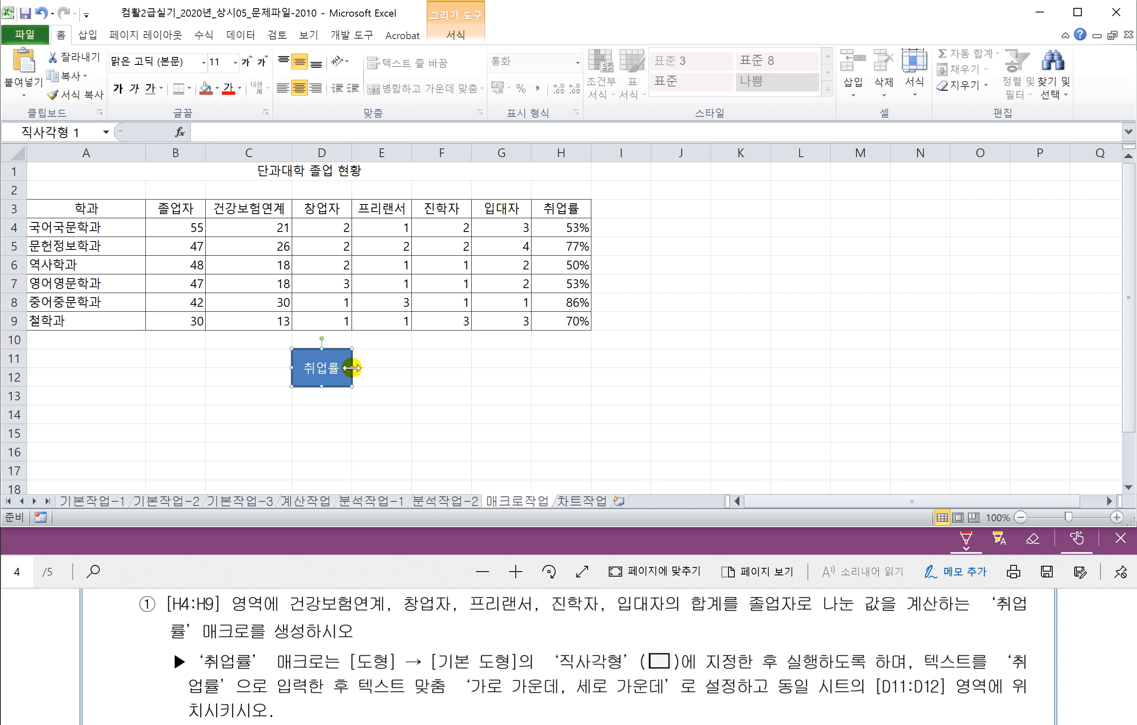
Step: Assign the 취업률 macro to the rectangle
right_click(330, 356)
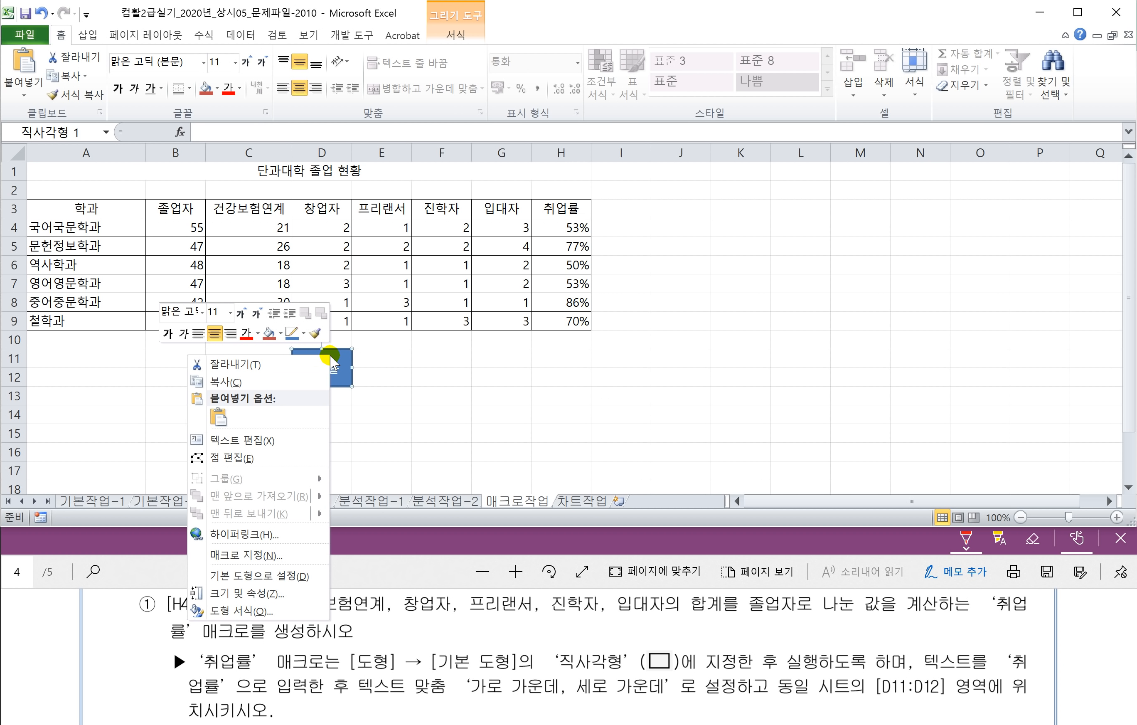
click(263, 555)
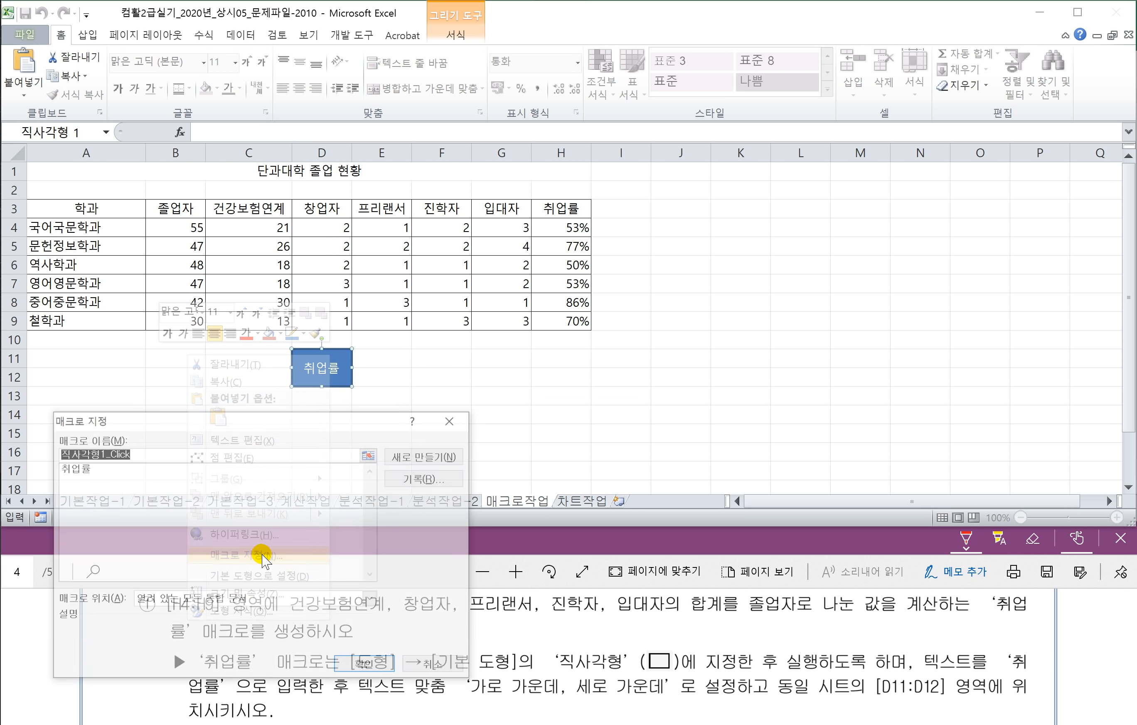
click(89, 467)
click(355, 667)
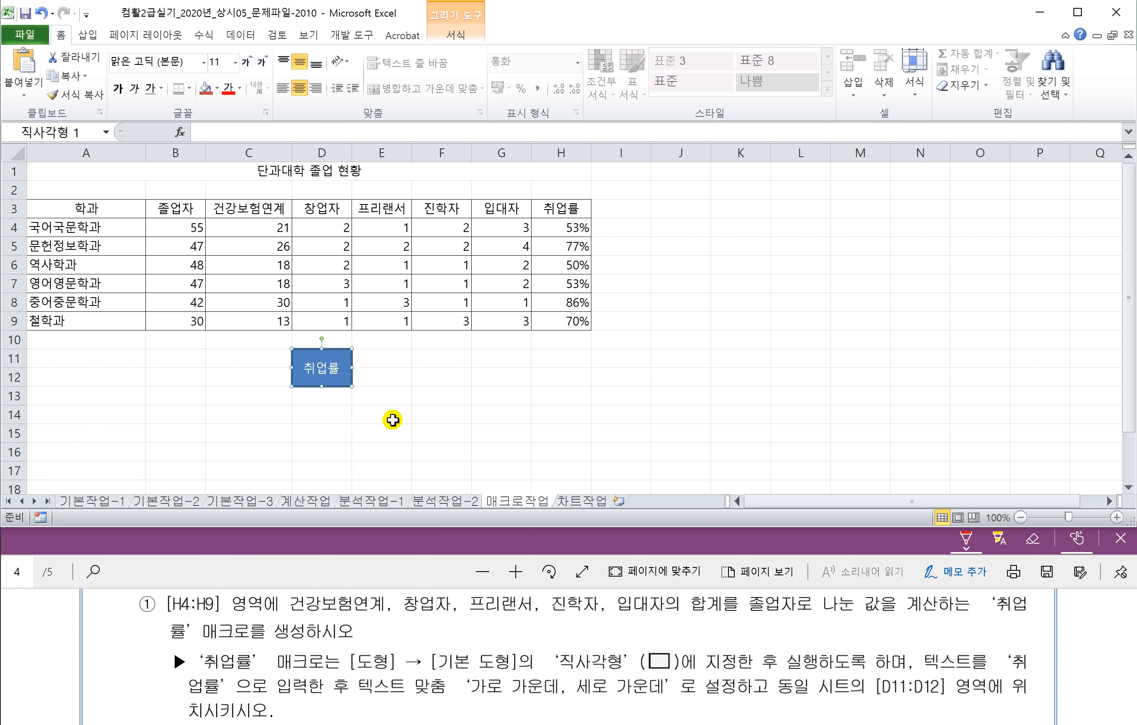
click(393, 417)
Step: Clear H4:H9 and click the rectangle to check the macro refills the rates
drag(577, 232, 571, 319)
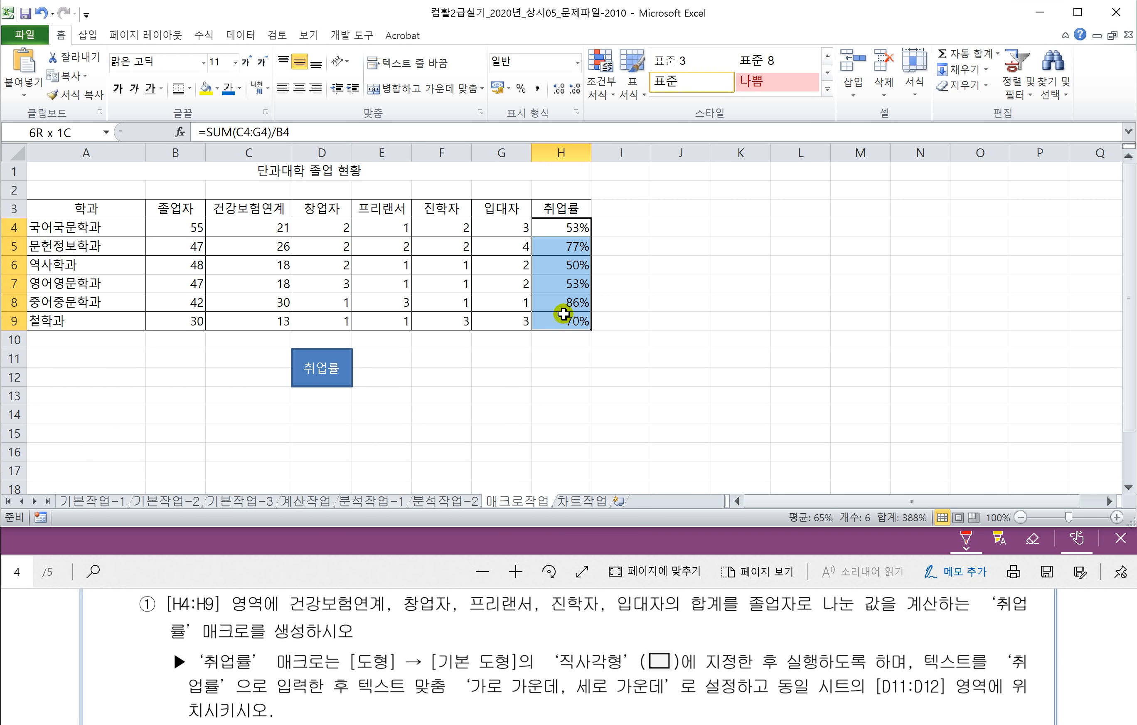
key(Delete)
click(465, 359)
click(320, 368)
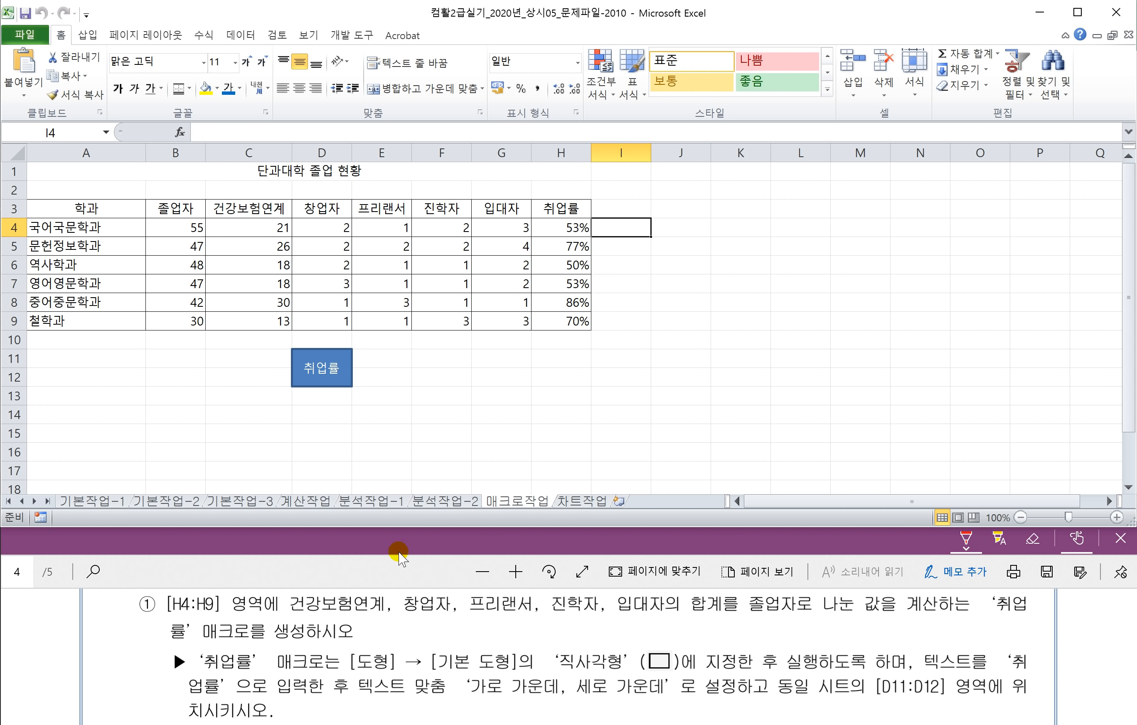
Step: Mark 출력 스타일 in item ② of the instructions with red ink
click(398, 573)
scroll(404, 607, down, 3)
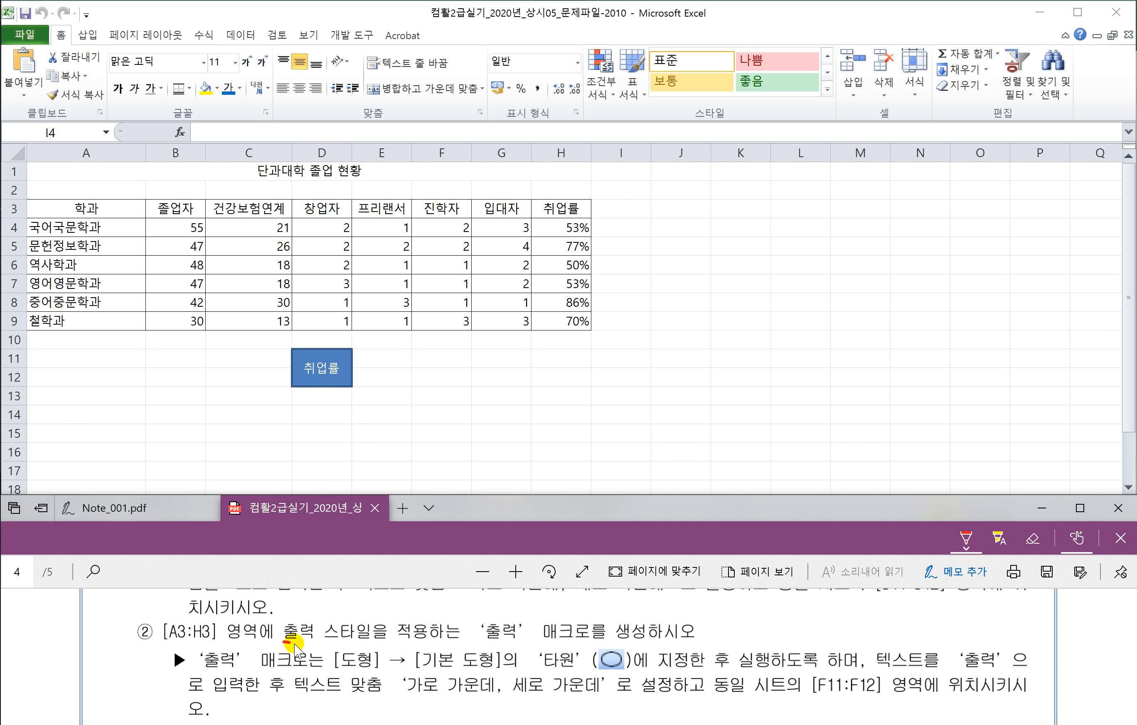
drag(294, 644, 381, 646)
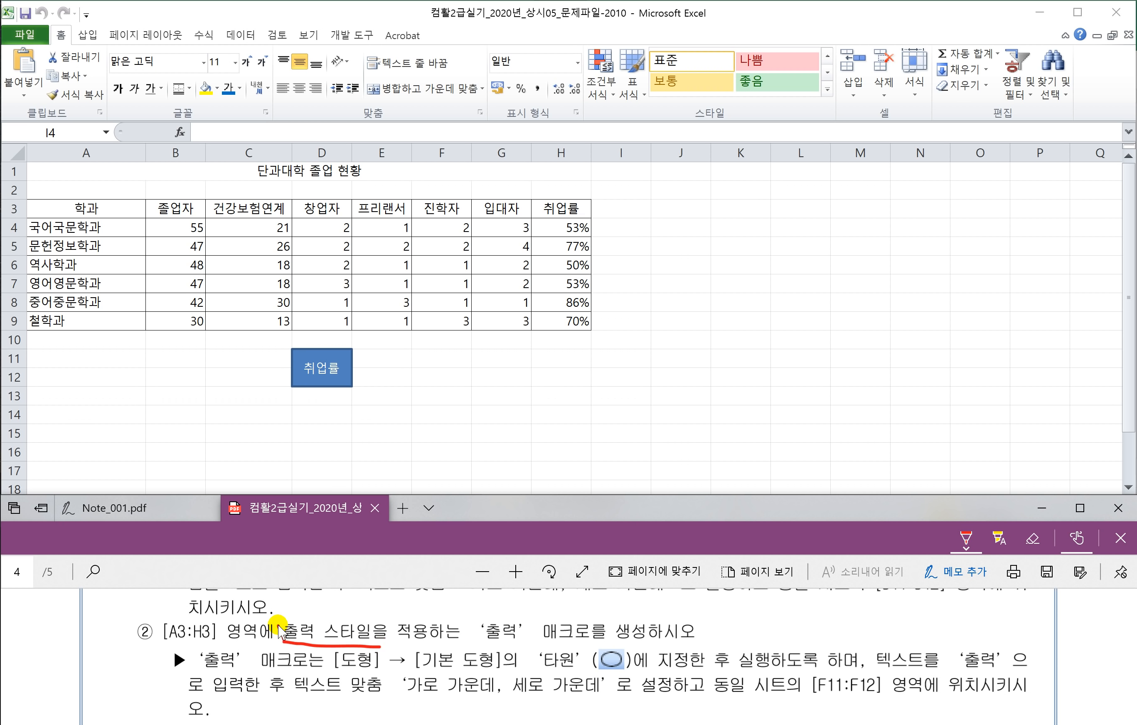
drag(280, 623, 373, 621)
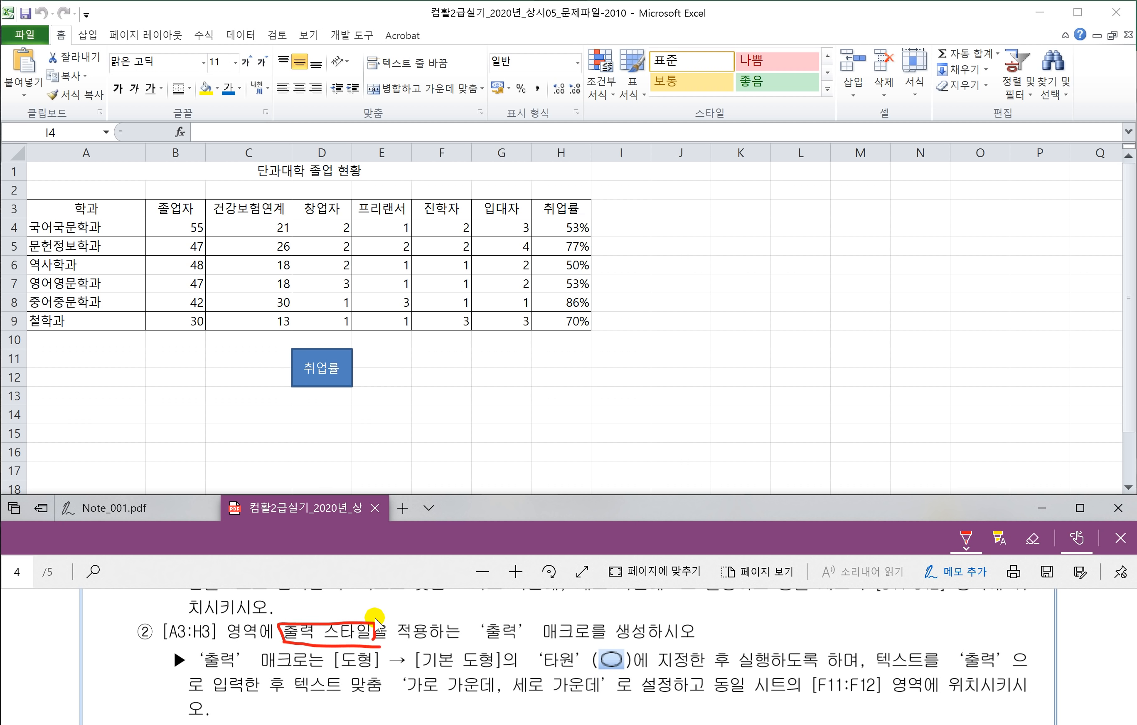
Step: Return to the Excel sheet, select an empty cell, and bring up the Developer tab
click(430, 412)
click(569, 360)
click(627, 272)
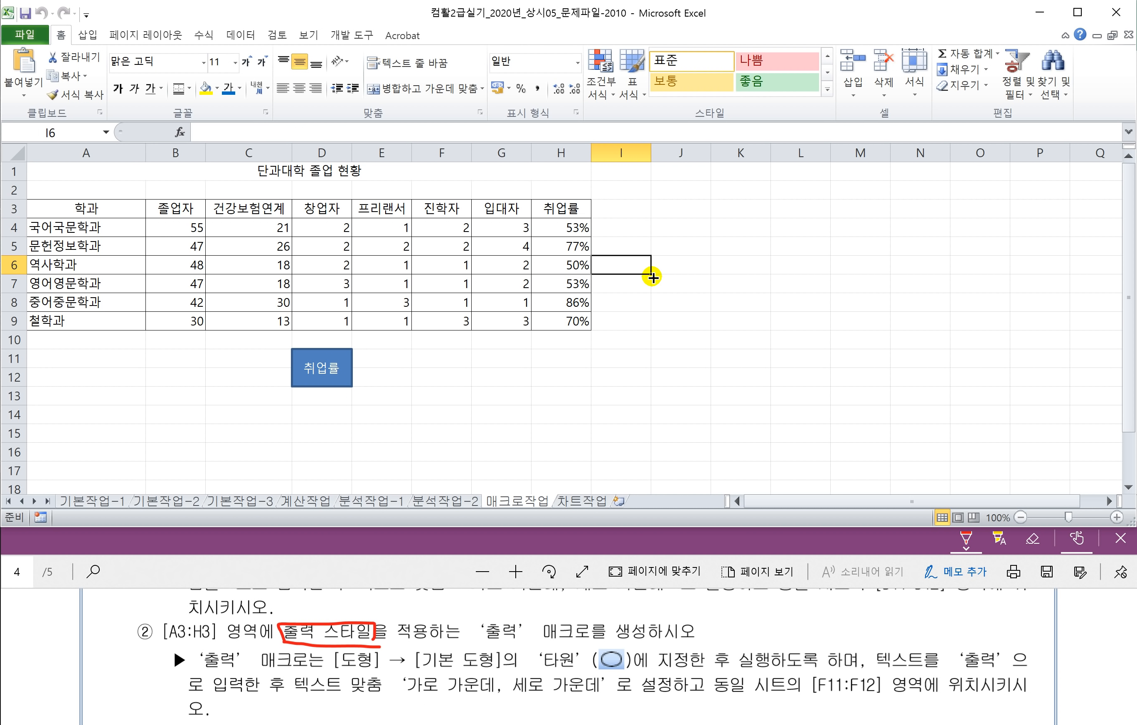
click(669, 249)
click(356, 36)
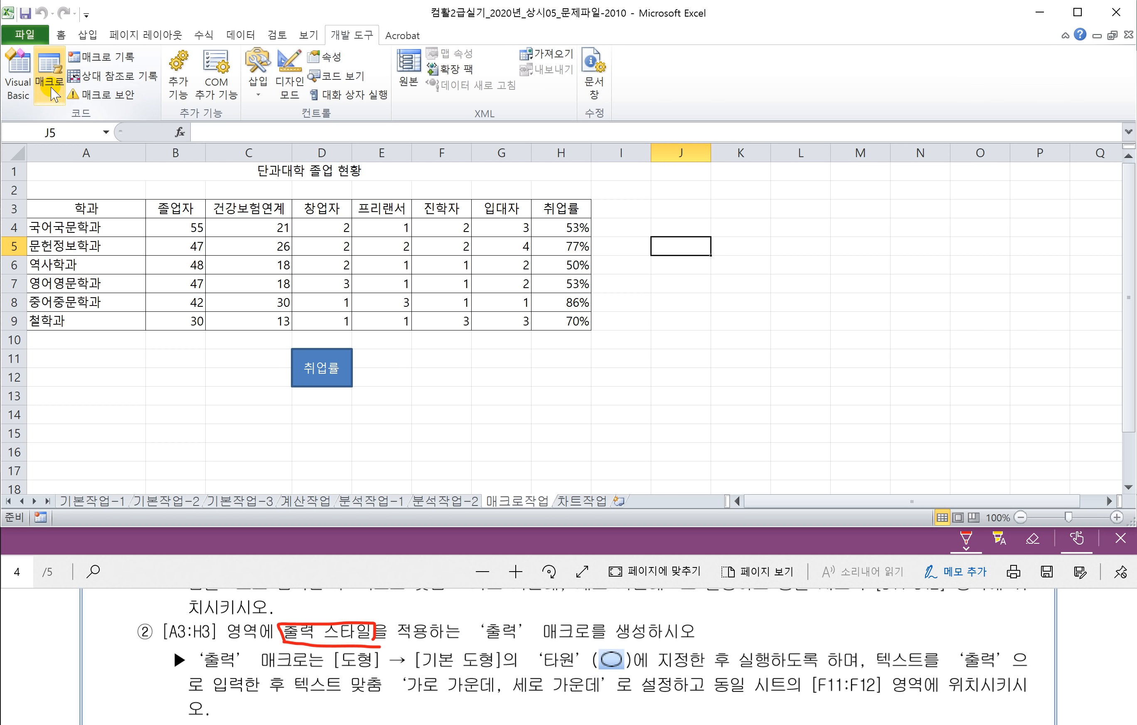
Step: Record a macro named 출력 that applies the 출력 cell style to header row A3:H3
click(101, 57)
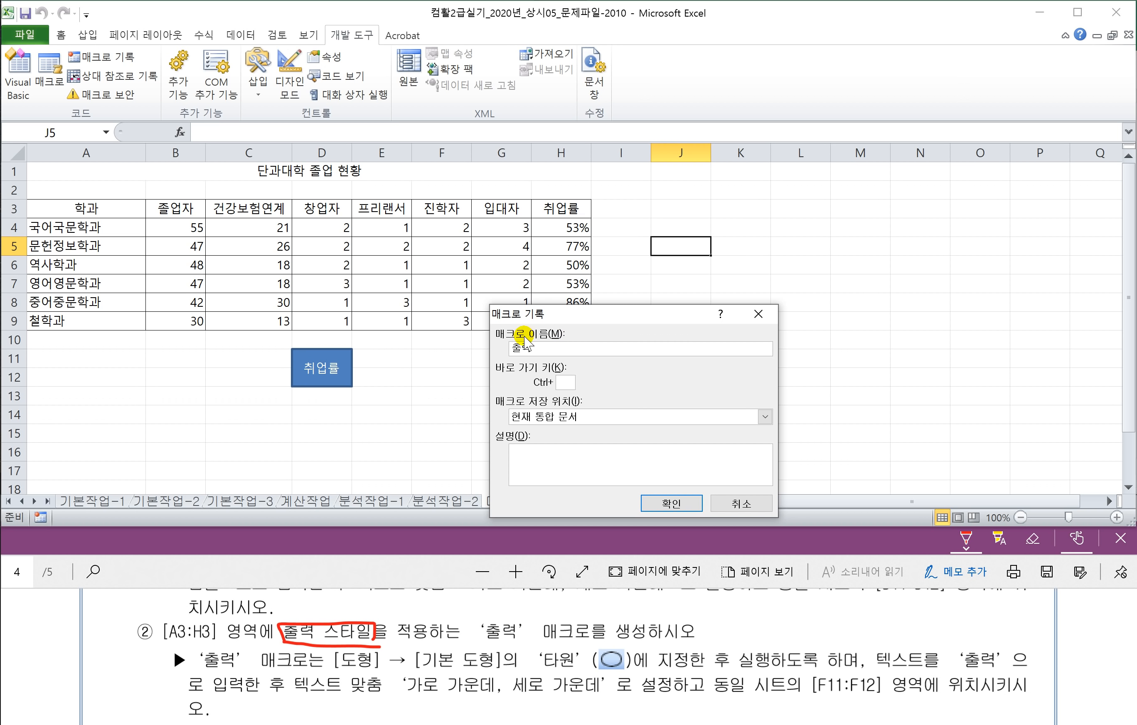
click(664, 502)
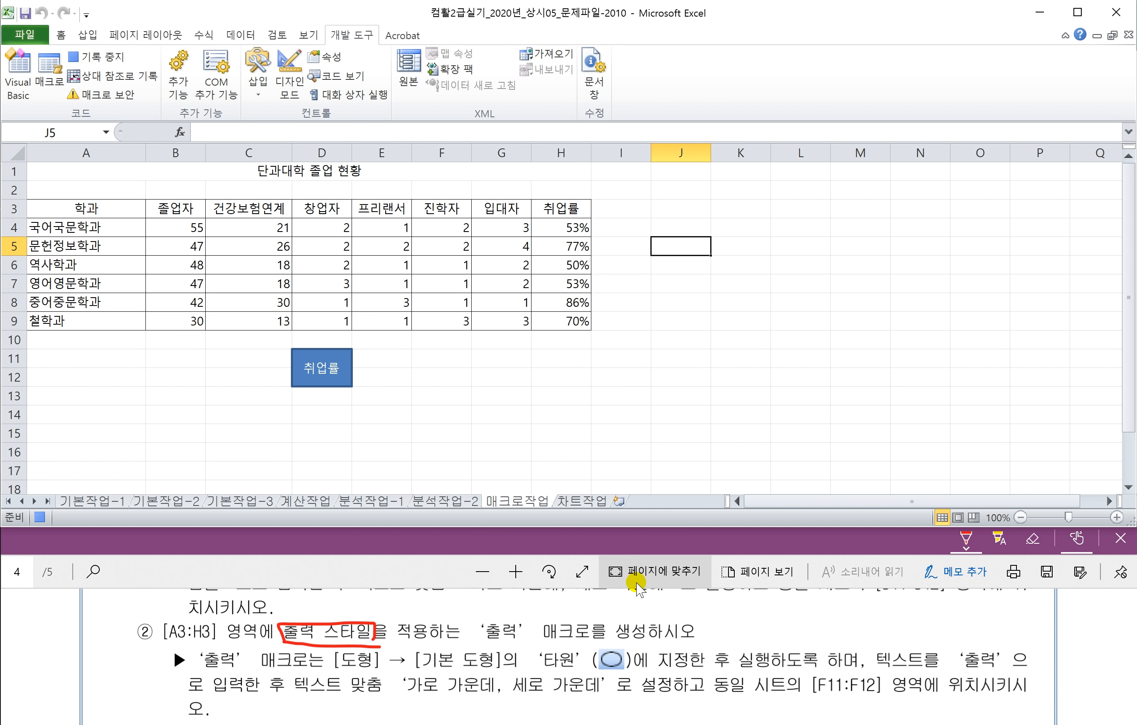
drag(74, 206, 545, 206)
click(60, 35)
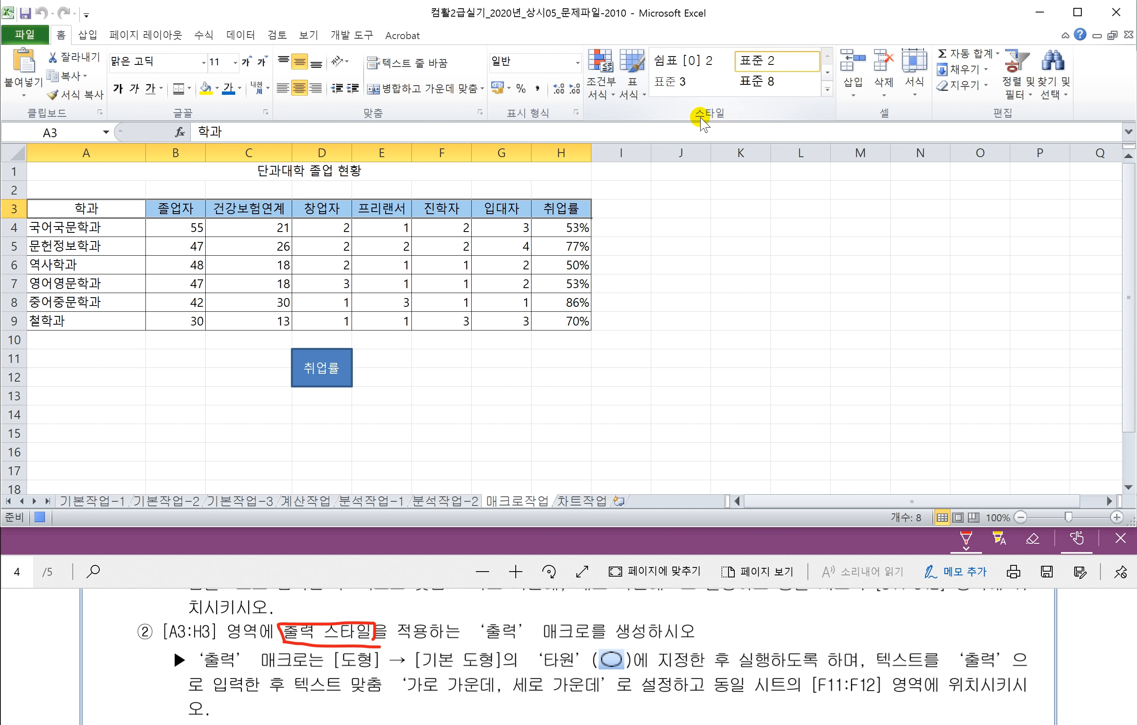
click(829, 91)
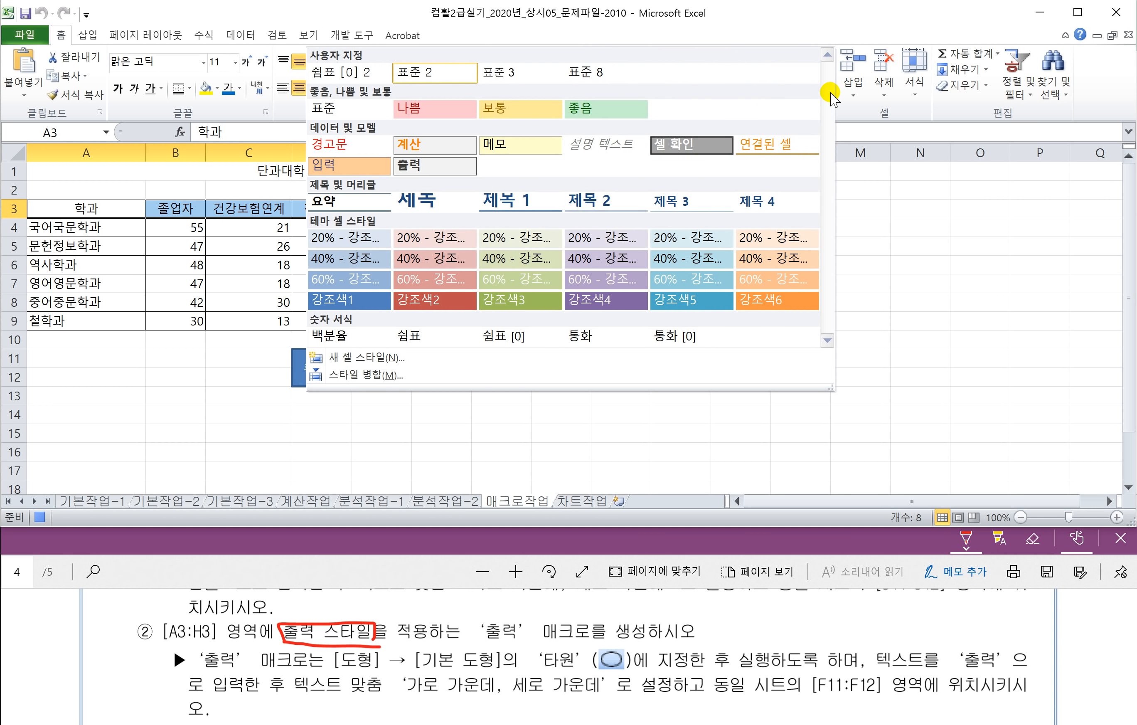
click(414, 165)
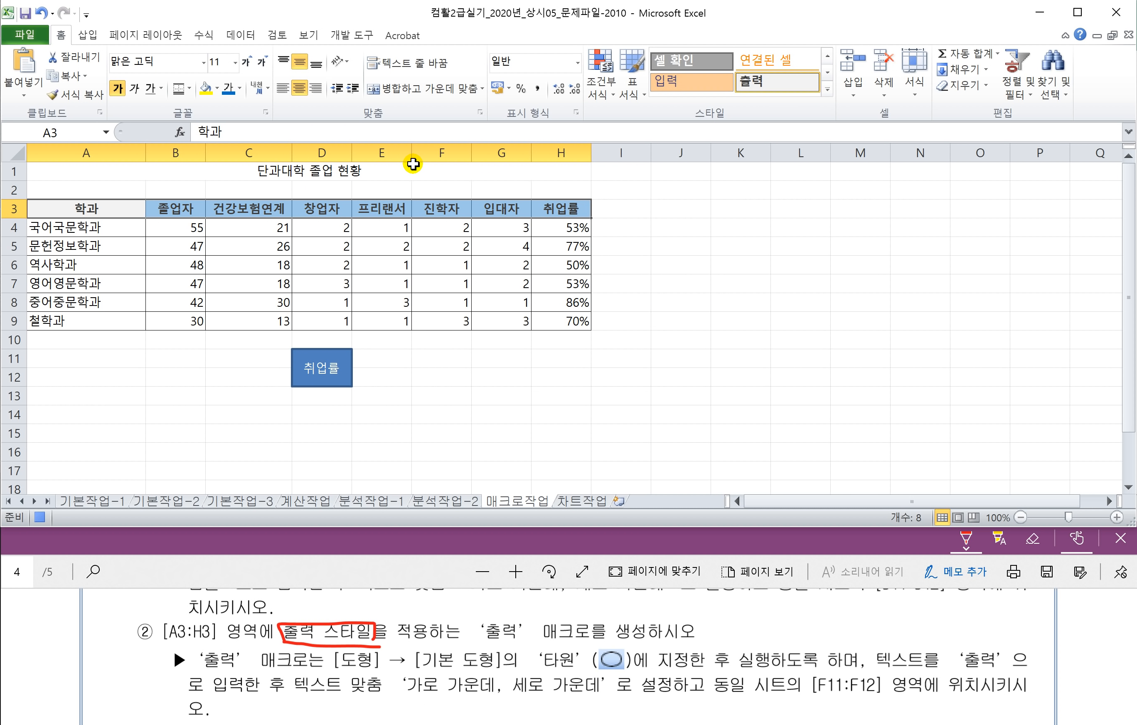
click(616, 210)
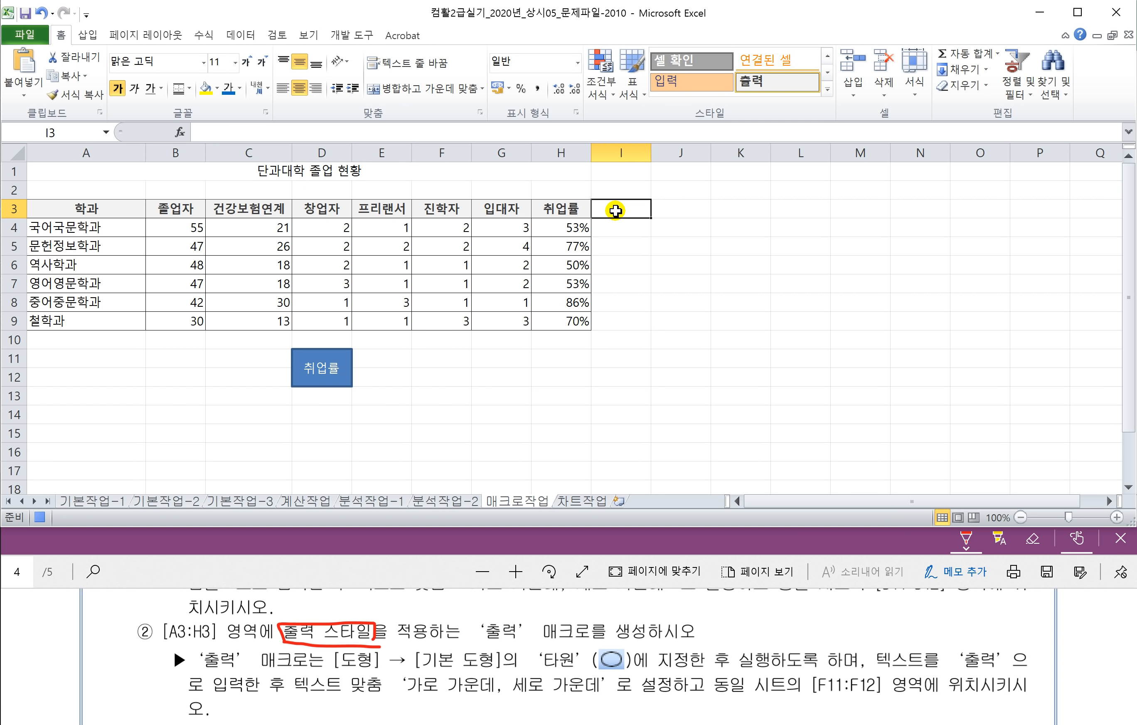
click(365, 38)
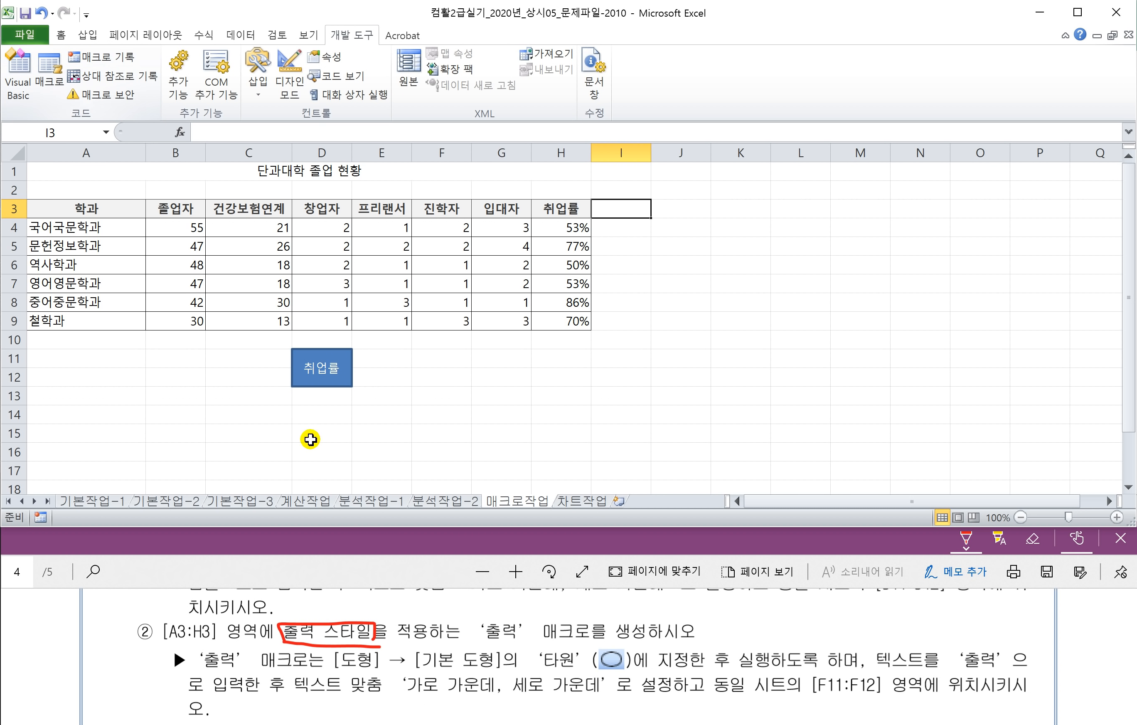
click(377, 453)
click(320, 579)
scroll(363, 657, down, 1)
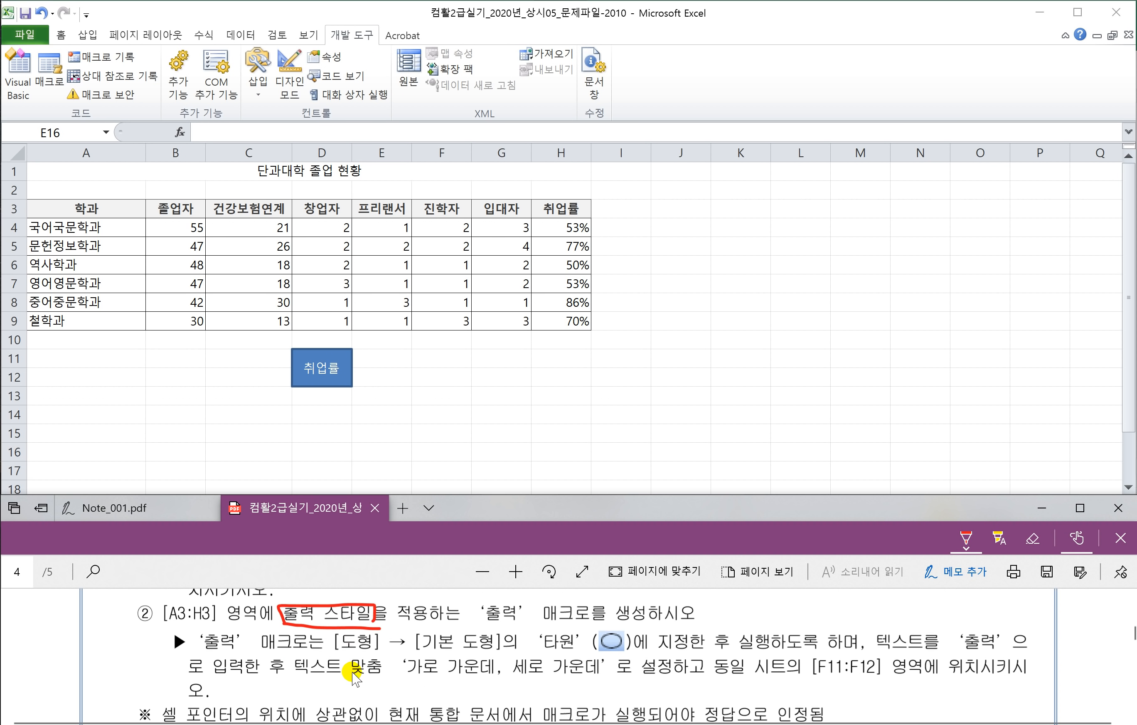
scroll(306, 633, up, 1)
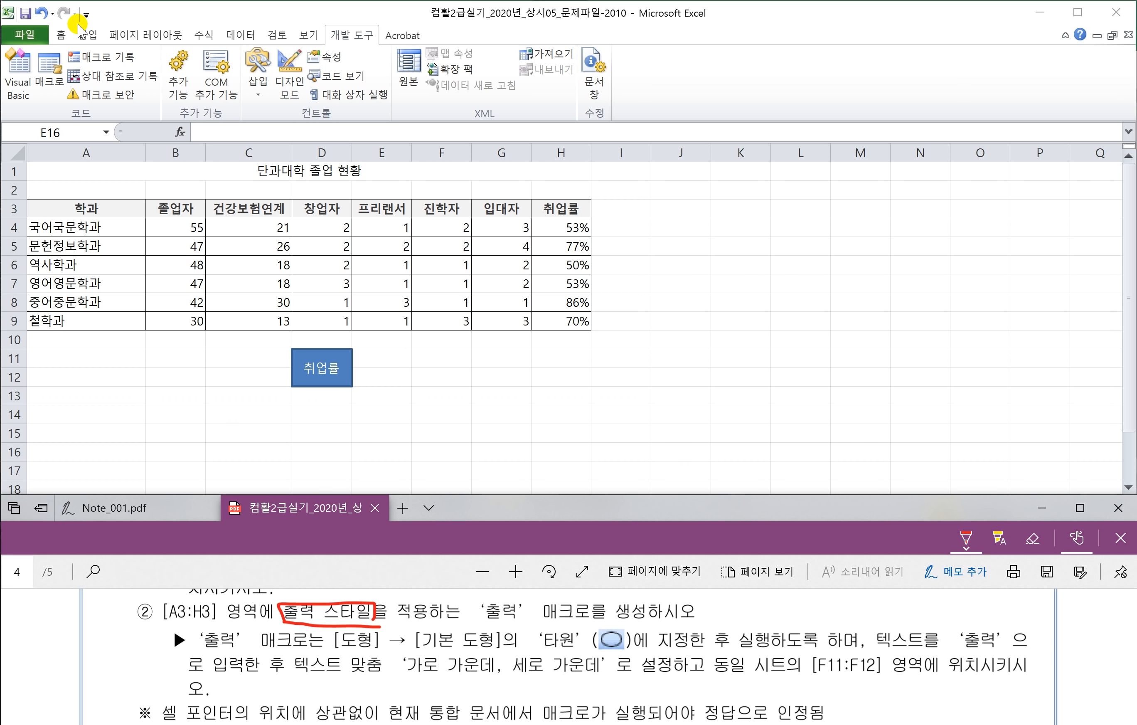
click(88, 36)
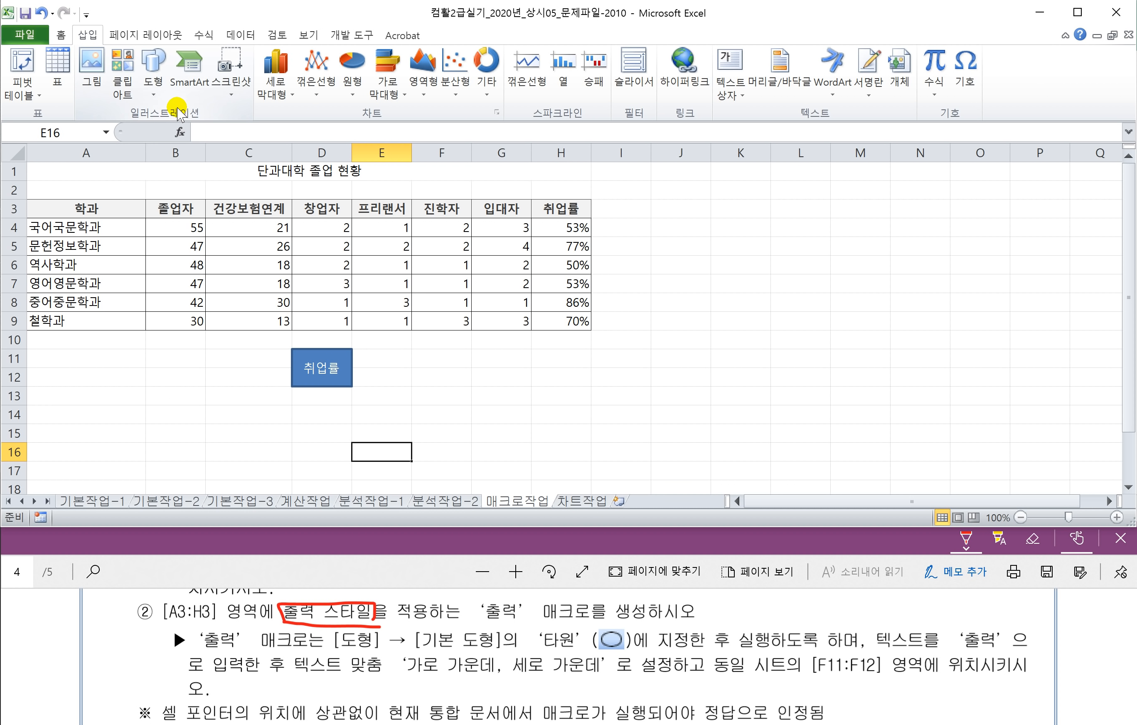
Step: Draw an oval over F11:F12 labelled 출력 with vertically centred text
click(154, 94)
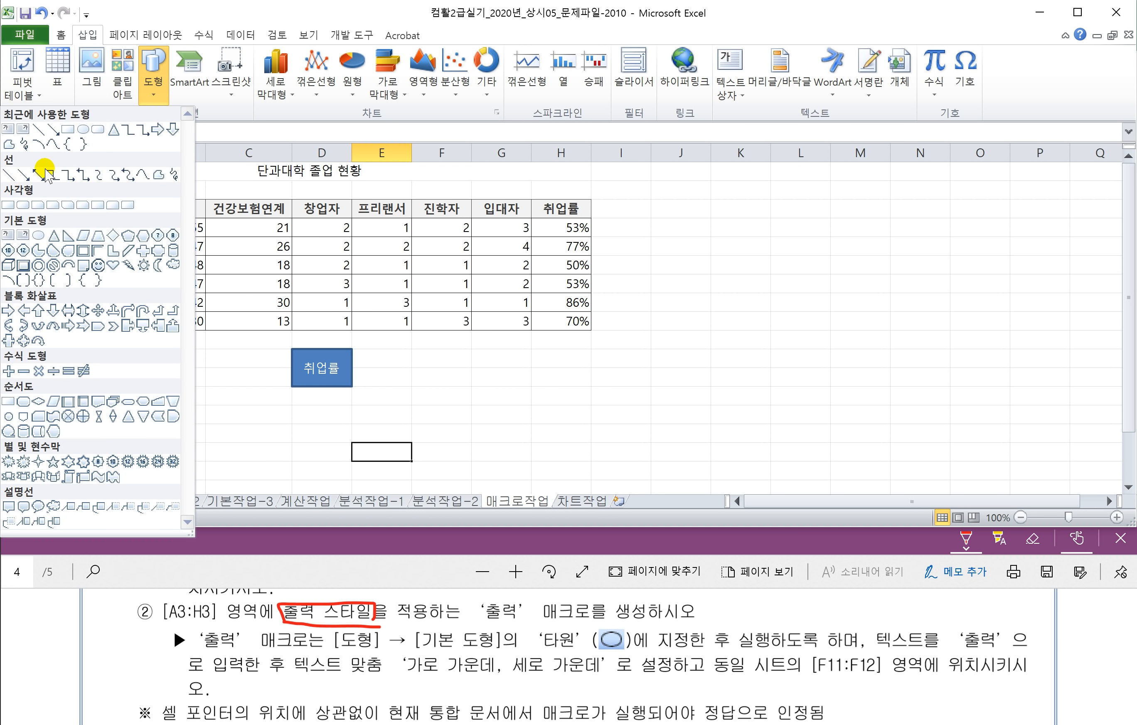
click(41, 237)
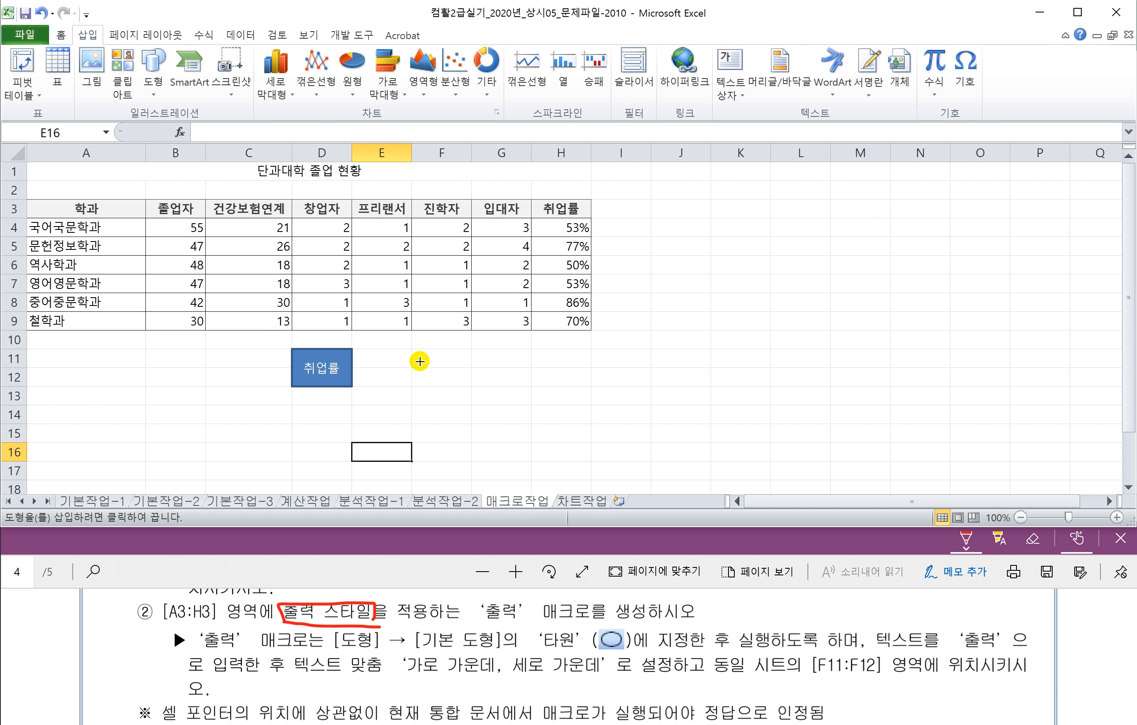
drag(411, 349, 452, 380)
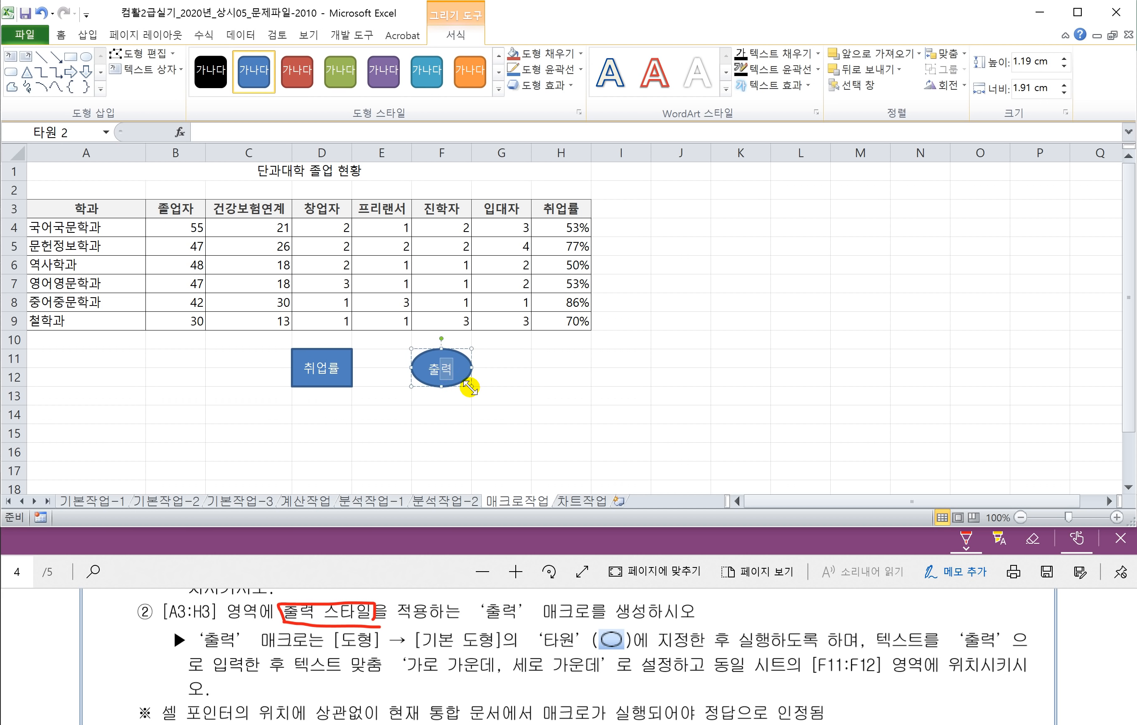
click(61, 35)
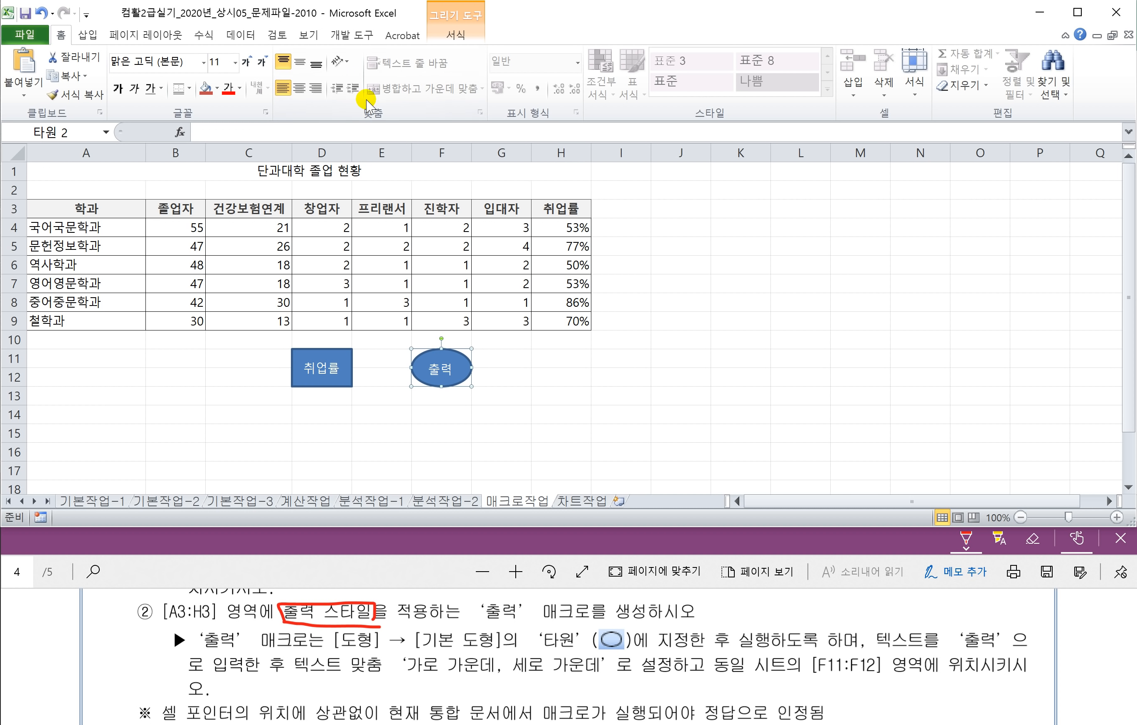
click(301, 70)
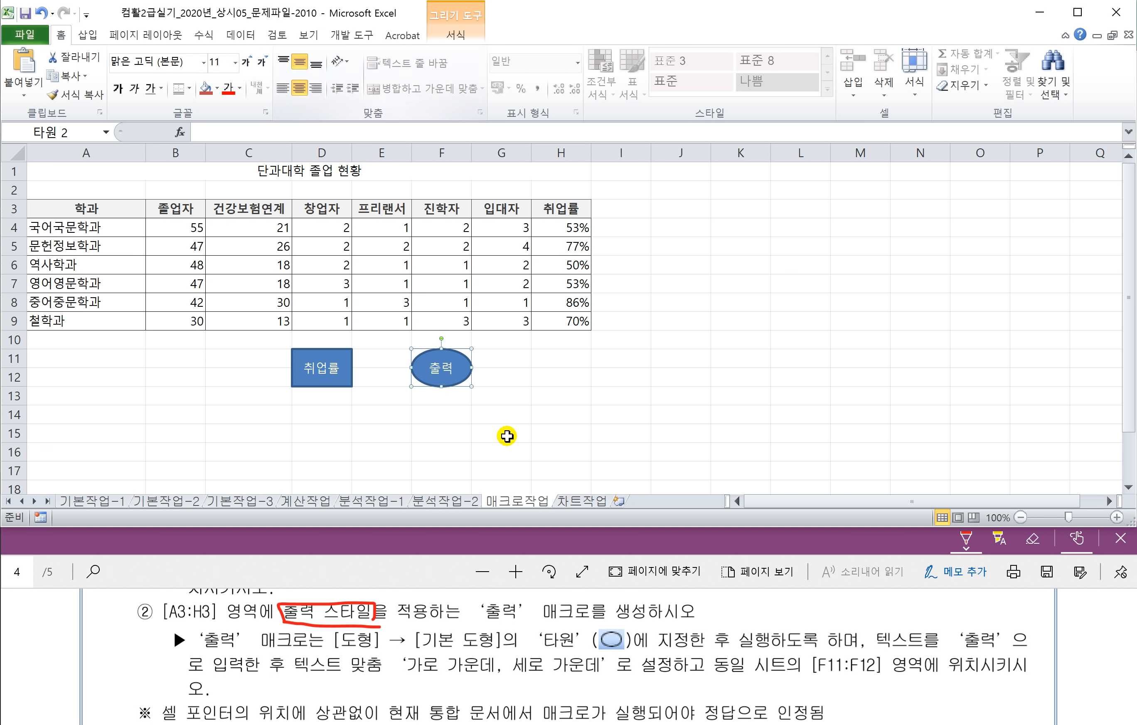
Step: Assign the 출력 macro to the oval
right_click(467, 388)
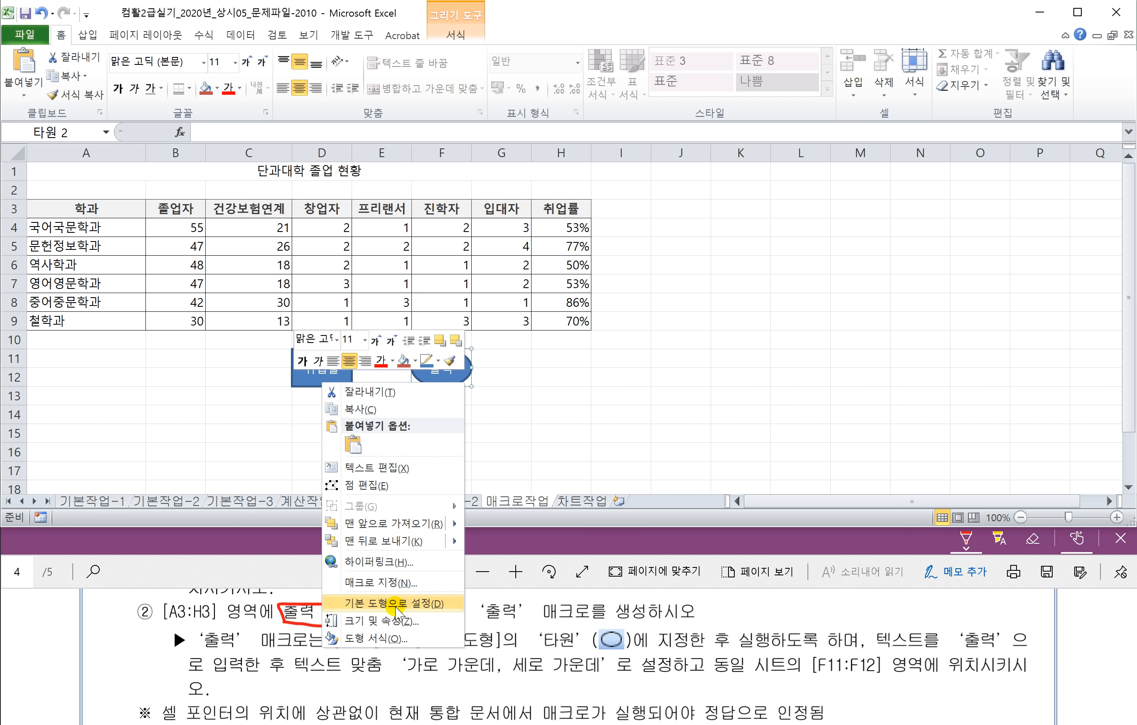
click(389, 583)
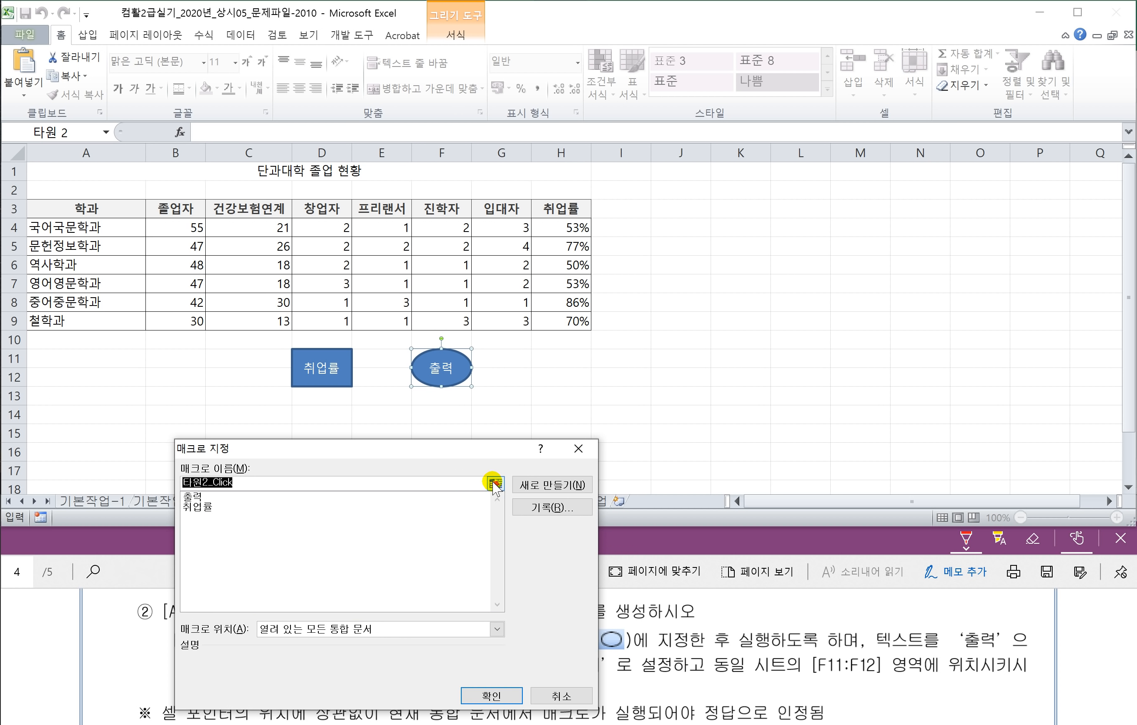
click(192, 499)
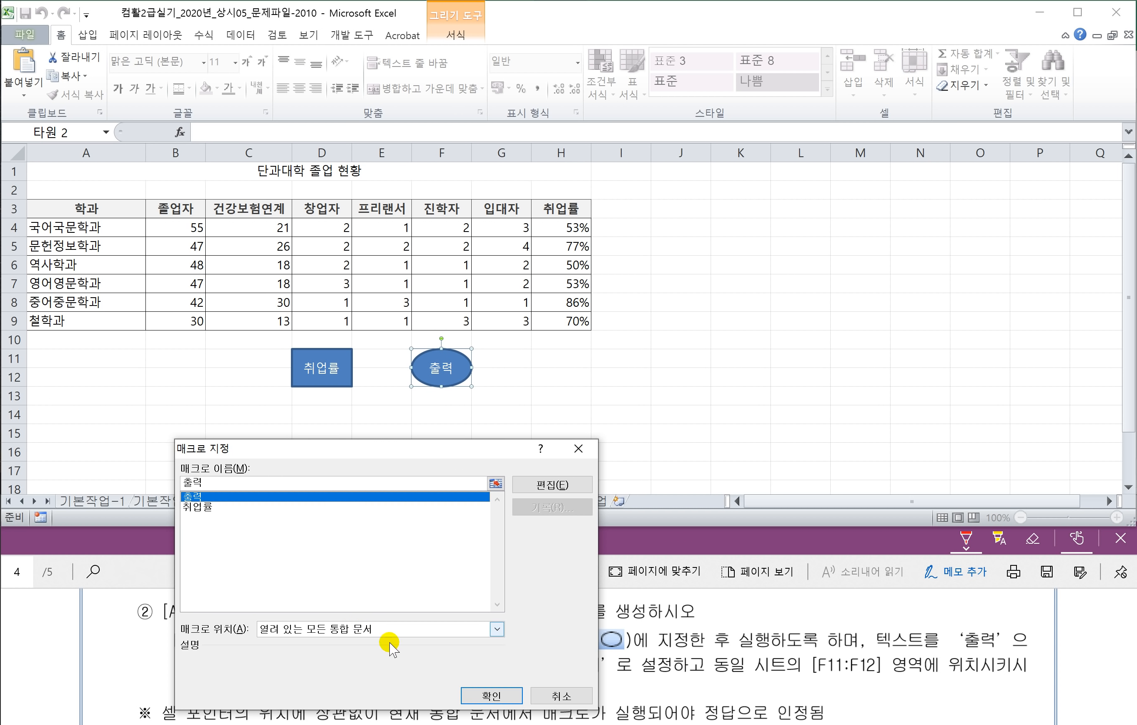
click(473, 696)
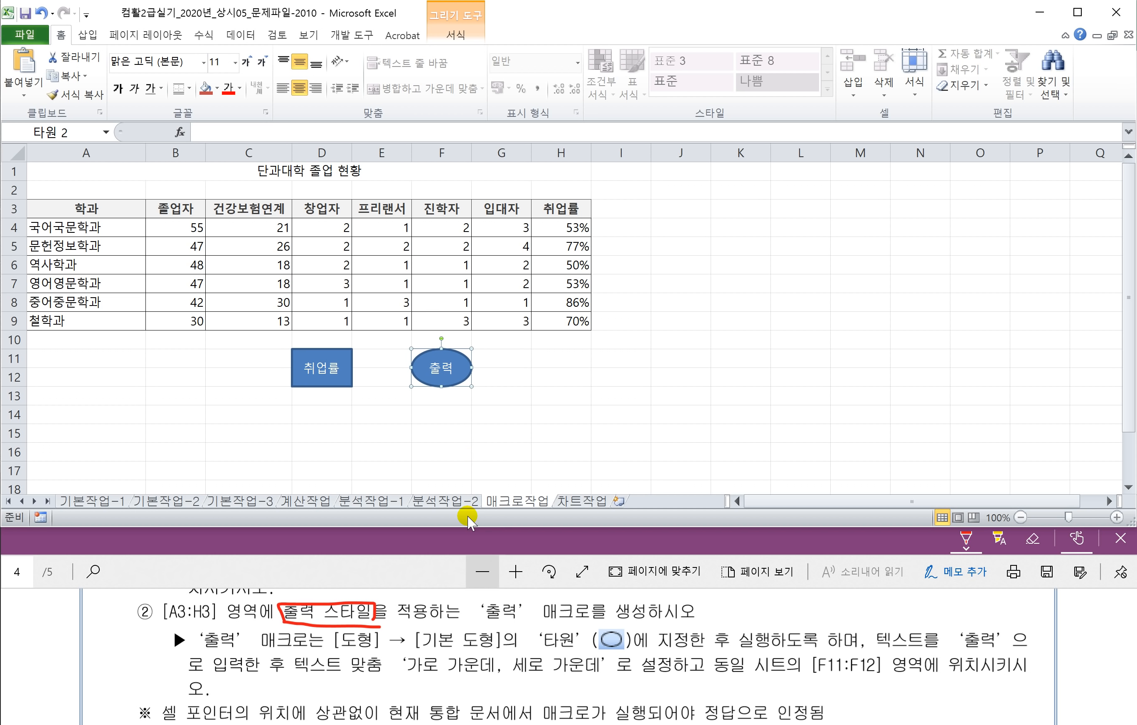
click(502, 395)
click(353, 35)
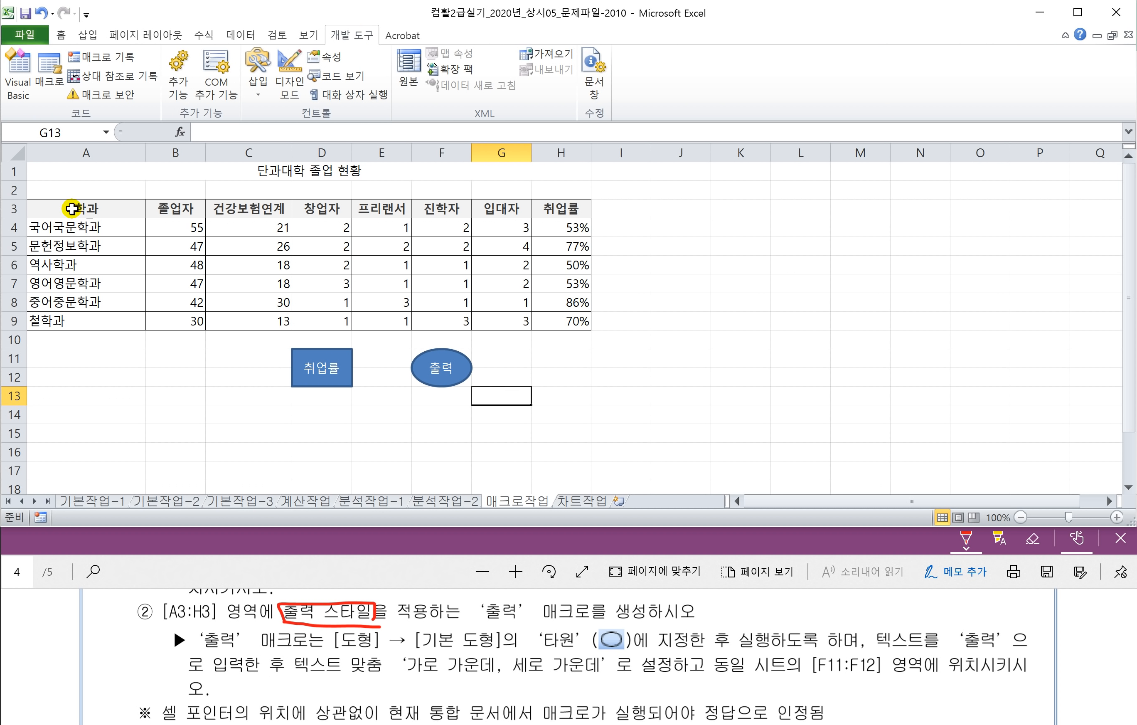
drag(70, 208, 553, 208)
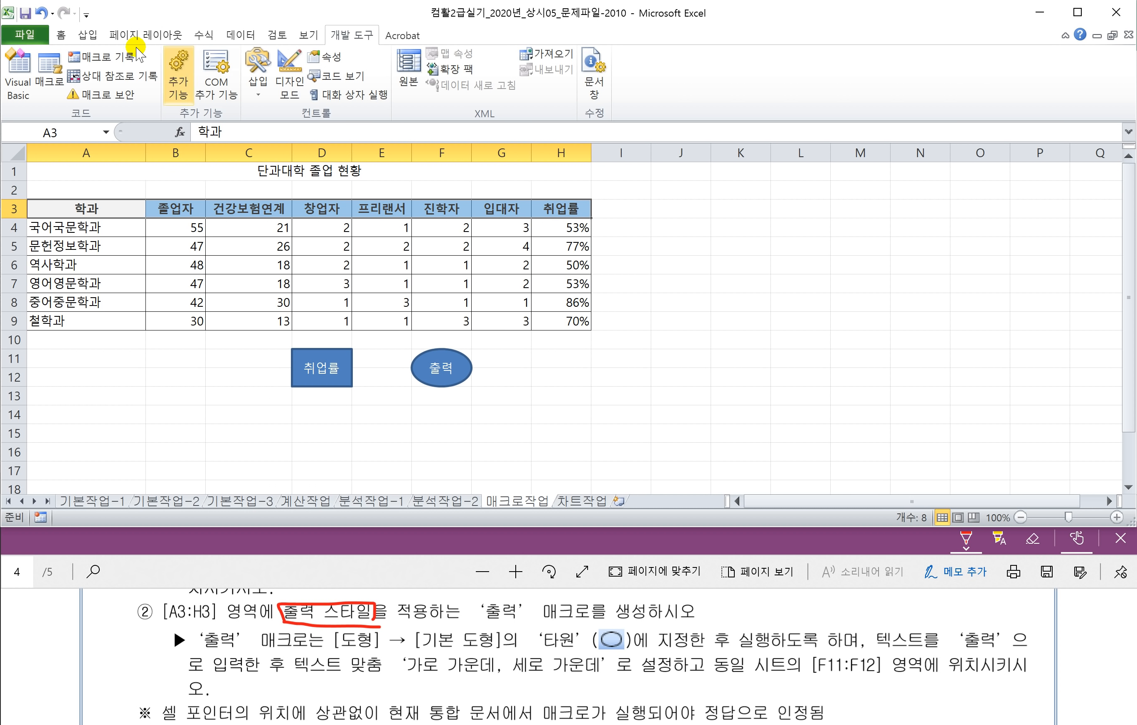
click(61, 35)
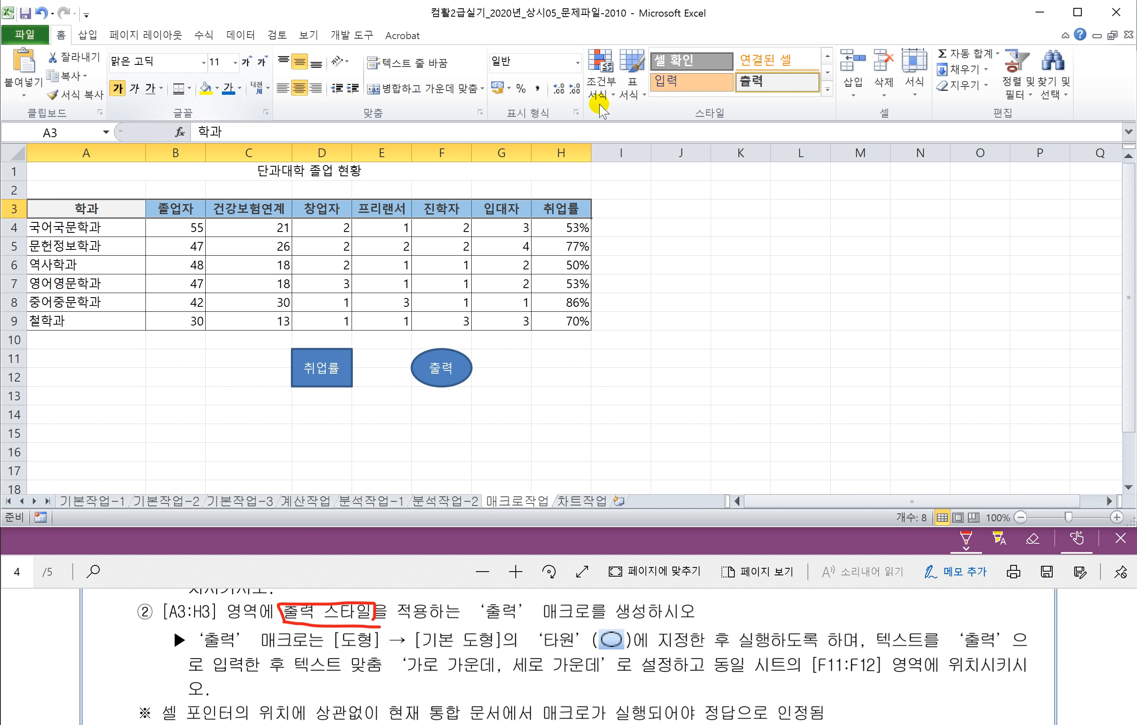
click(826, 89)
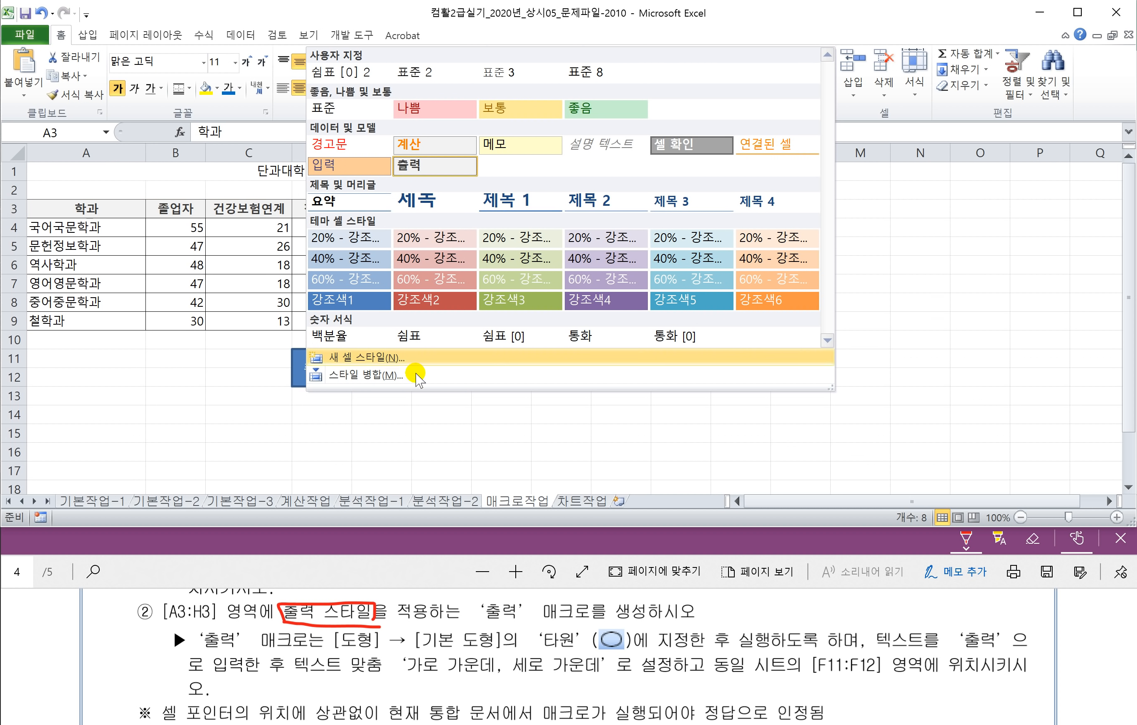
click(358, 431)
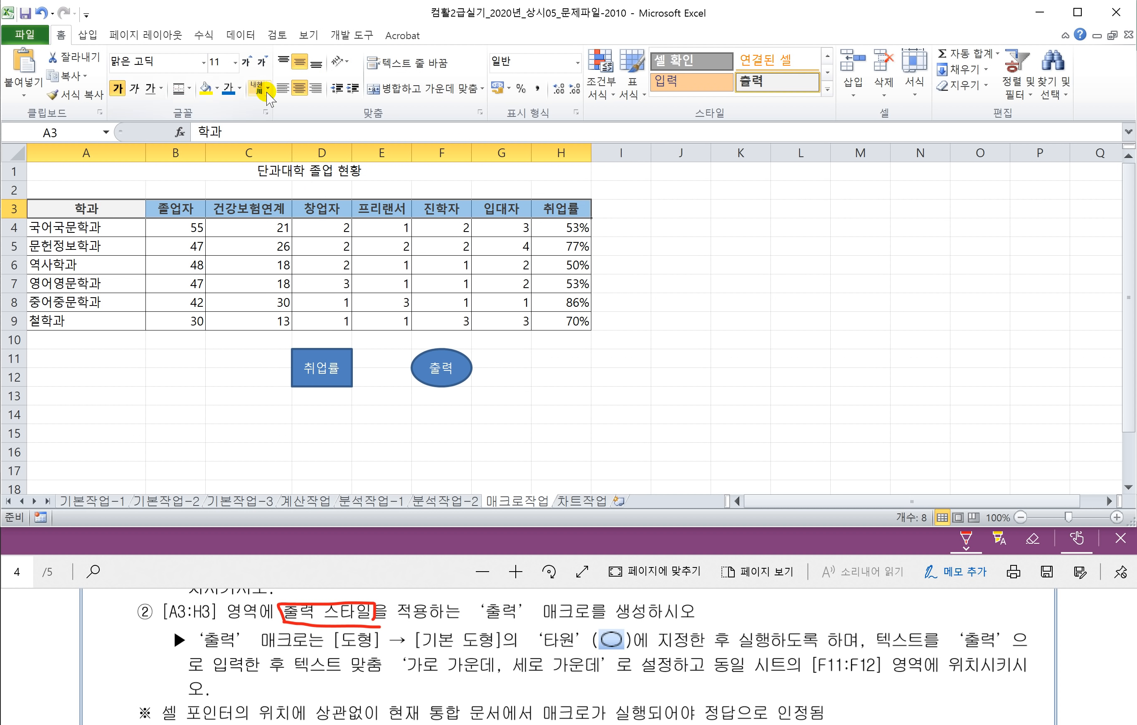
click(240, 89)
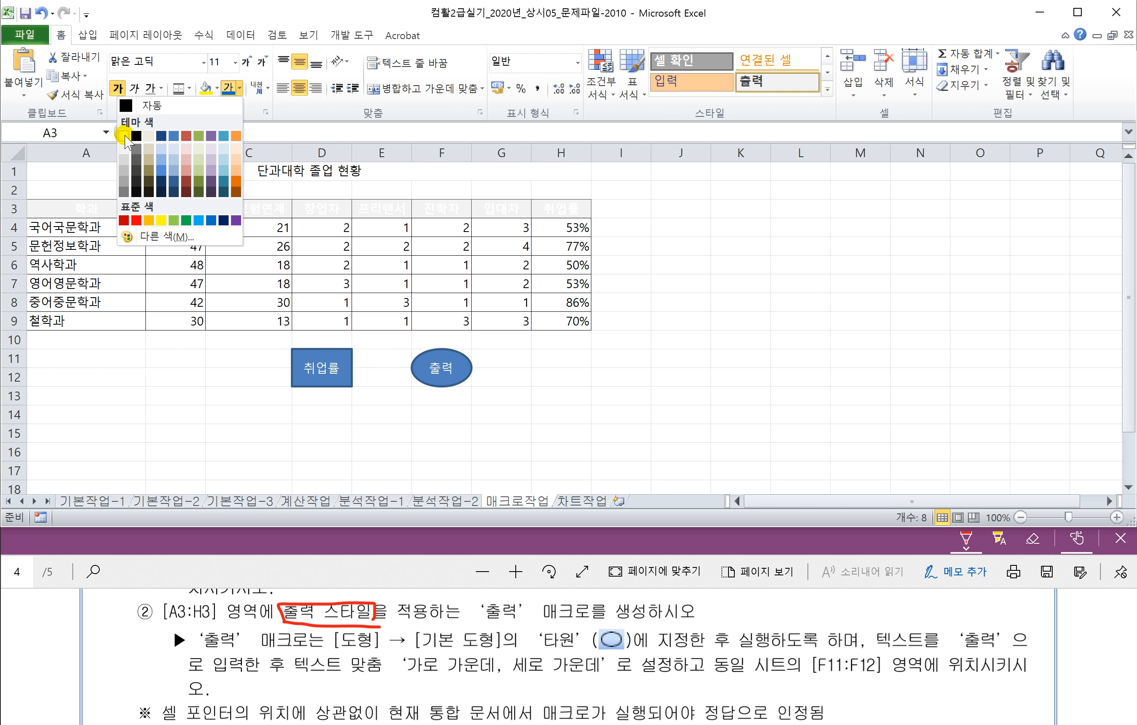
click(264, 100)
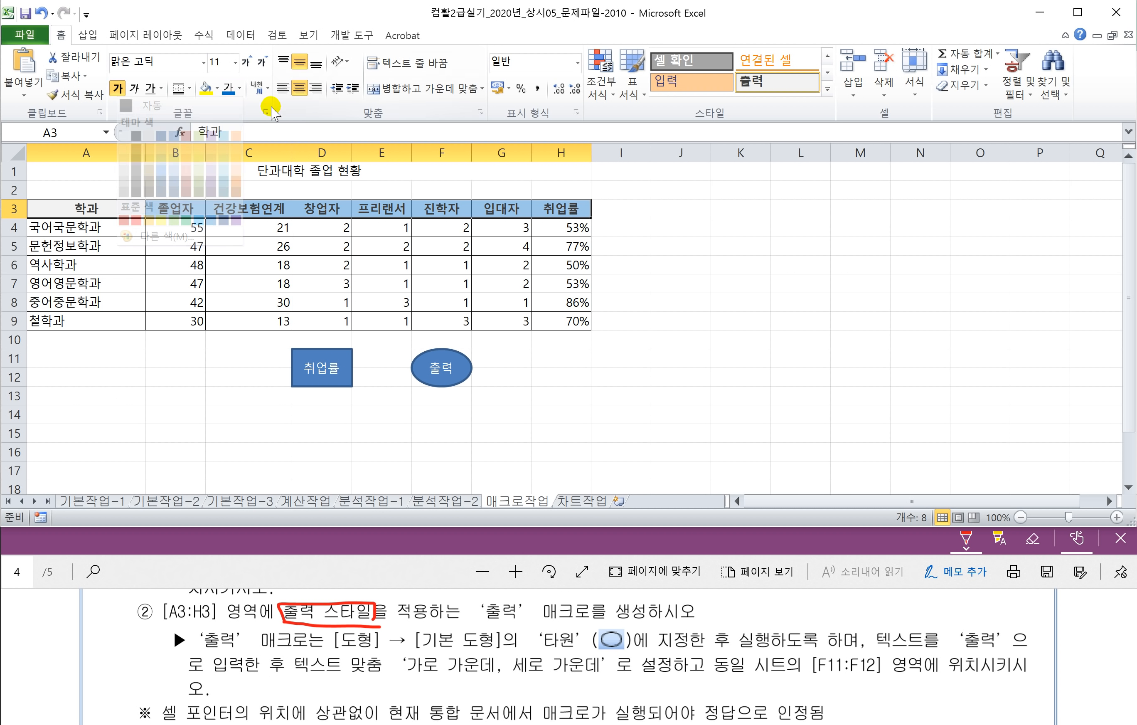
click(211, 95)
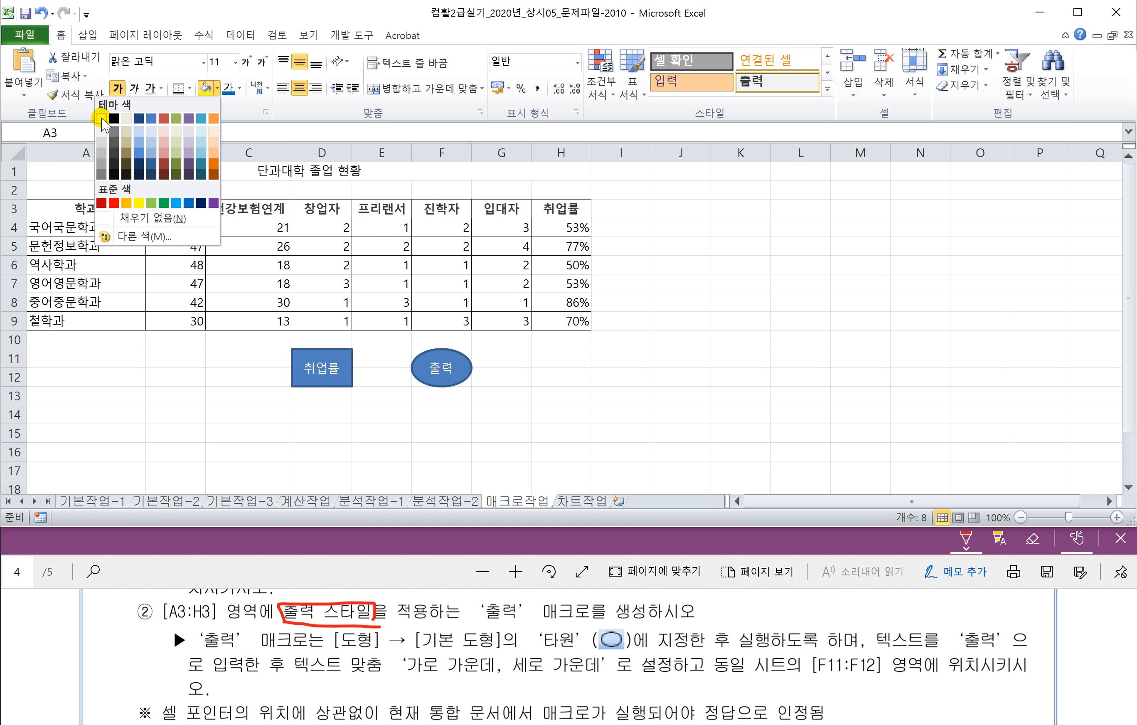
click(108, 222)
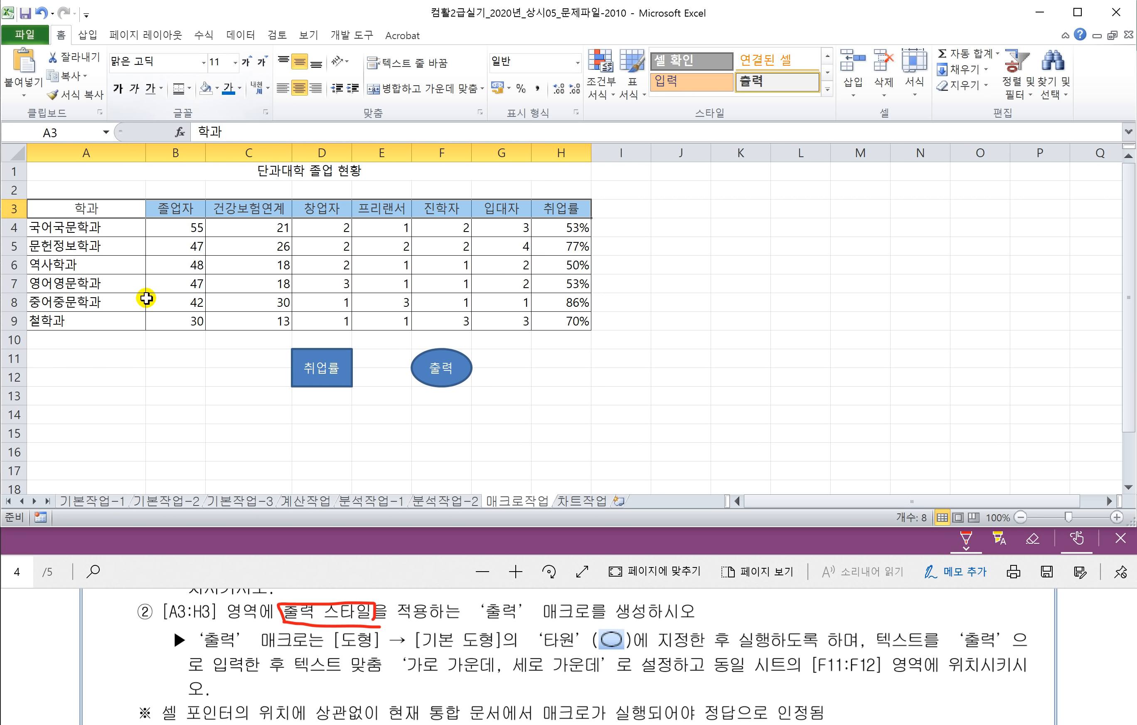
click(204, 63)
click(122, 161)
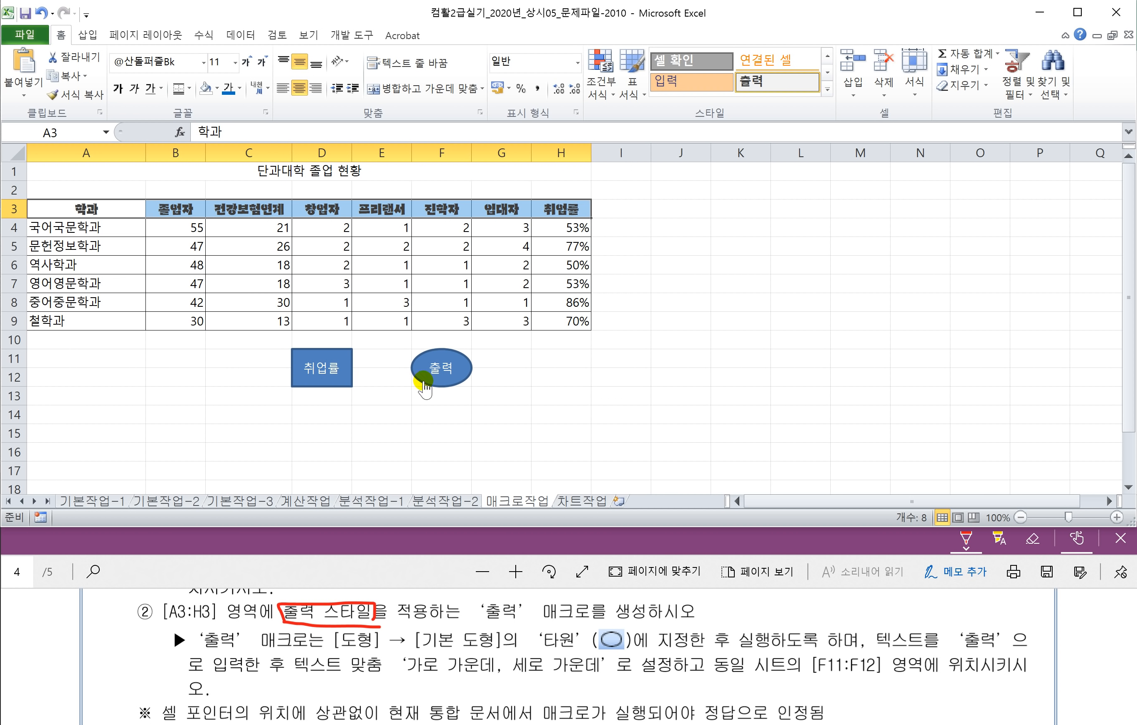
Step: Click the 출력 oval to restore the header style, then go to the 차트작업 sheet
click(441, 375)
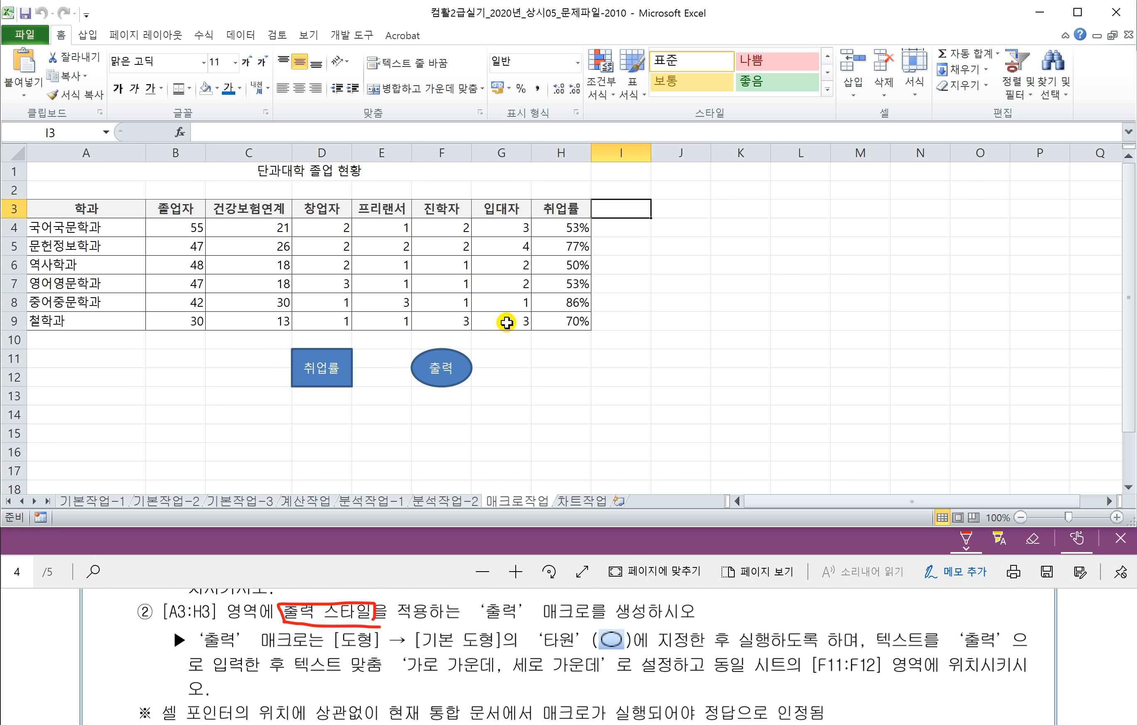
click(596, 424)
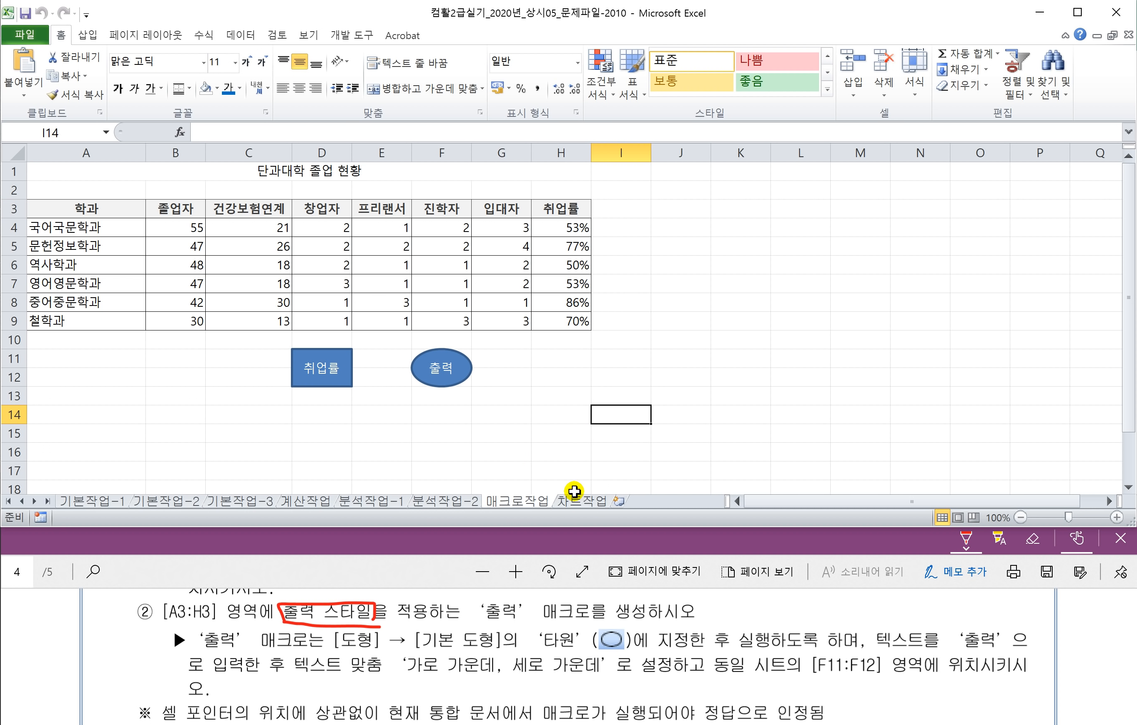
click(575, 501)
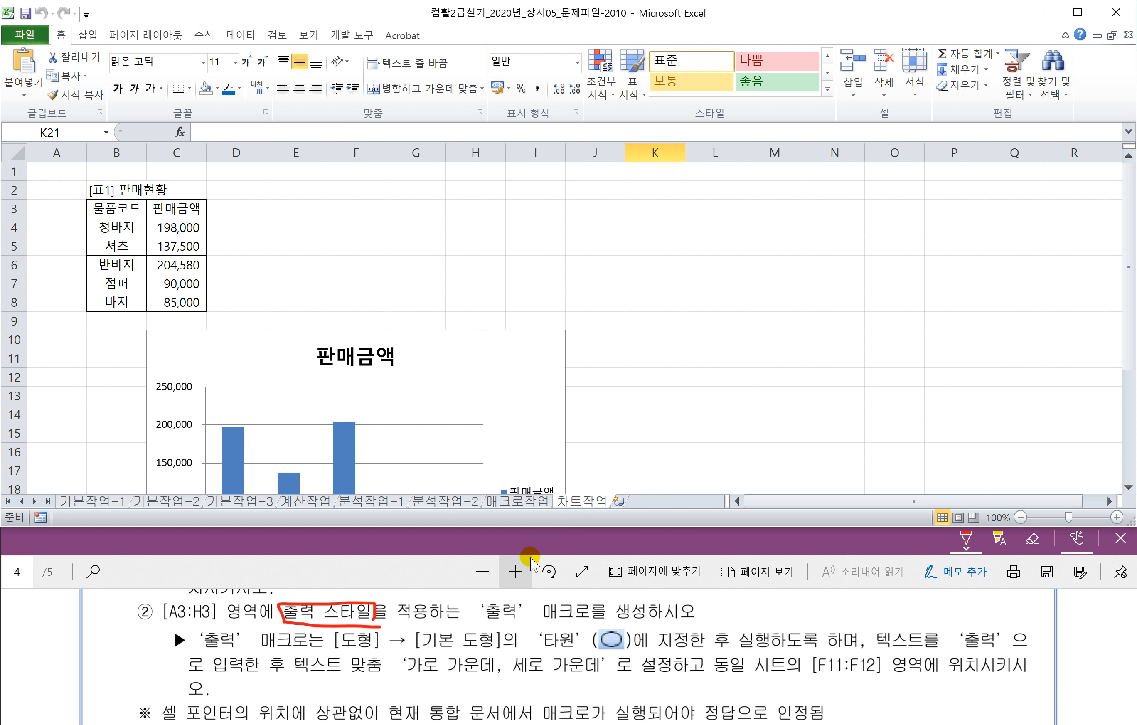
Step: Move the exam PDF to page 5 and fit the page in the viewer
click(494, 552)
scroll(388, 678, down, 1)
scroll(388, 678, down, 1)
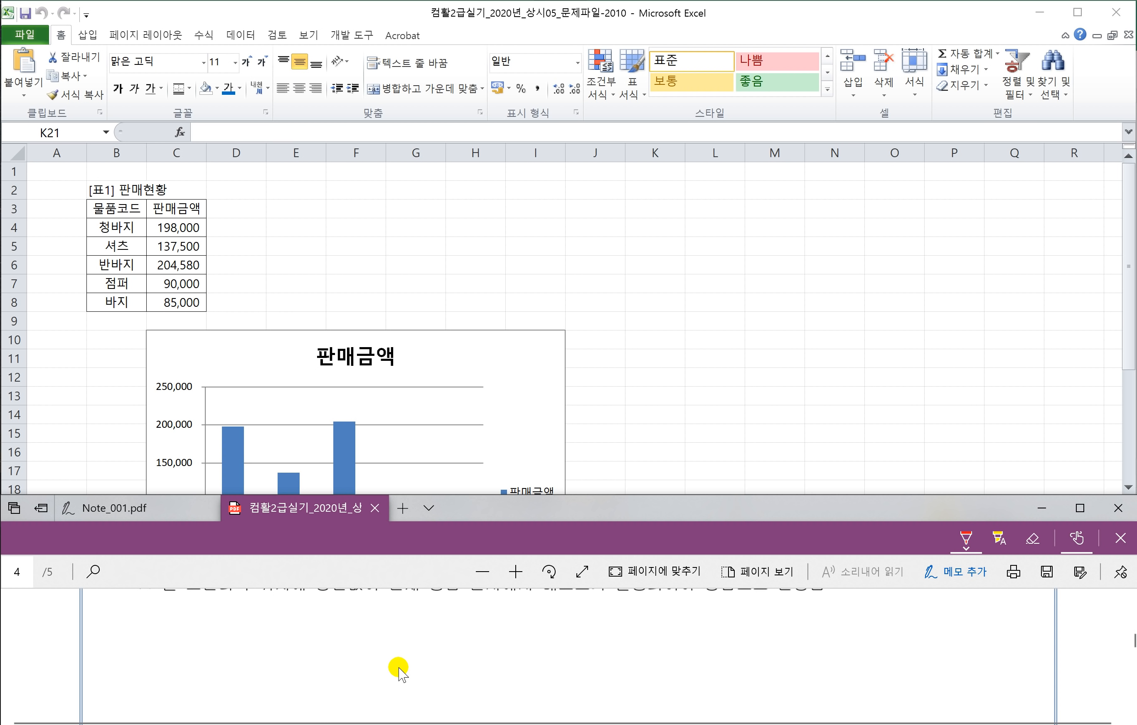
click(1130, 652)
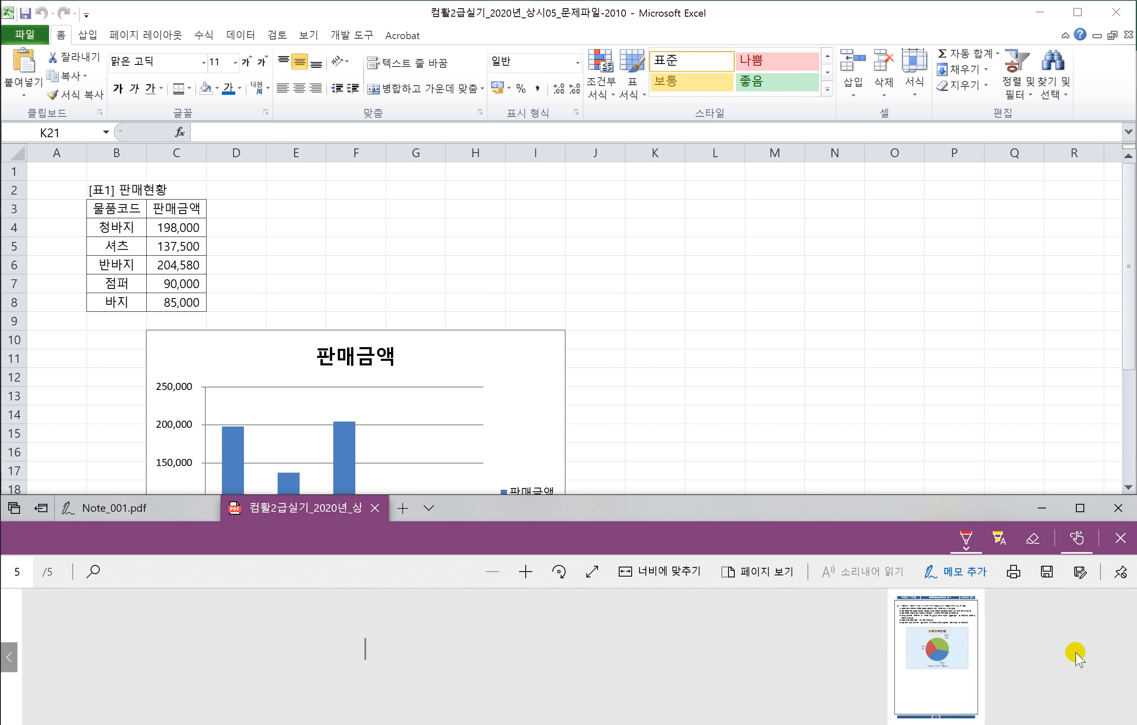
click(667, 572)
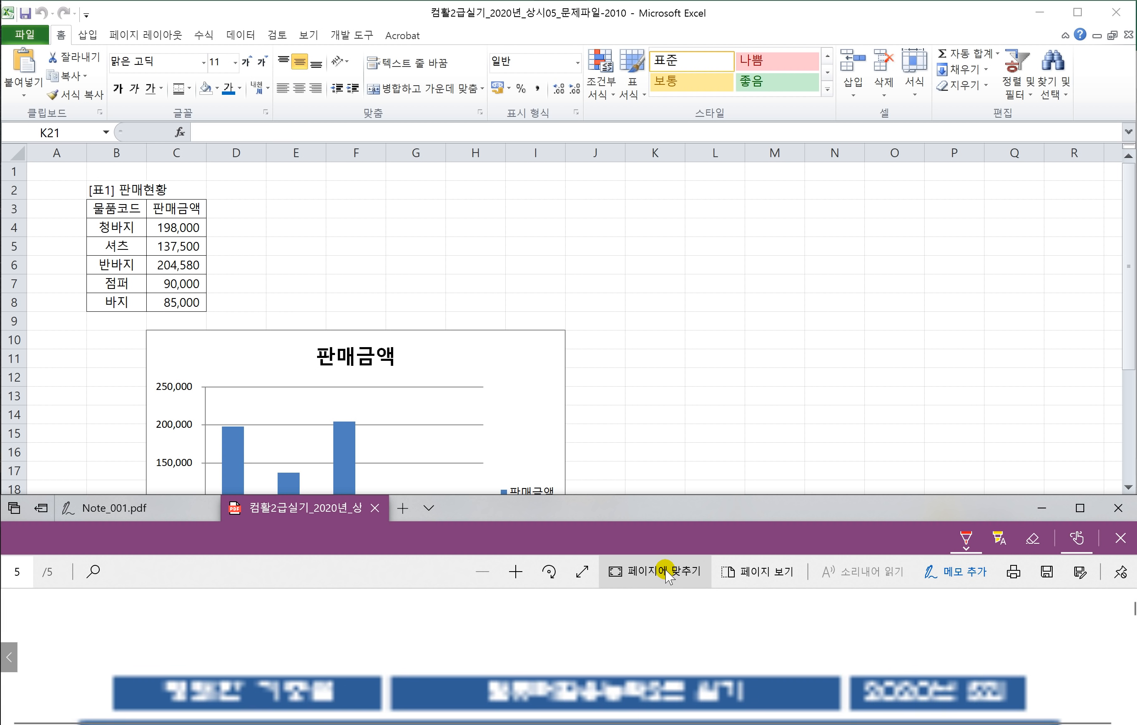
click(667, 571)
click(667, 571)
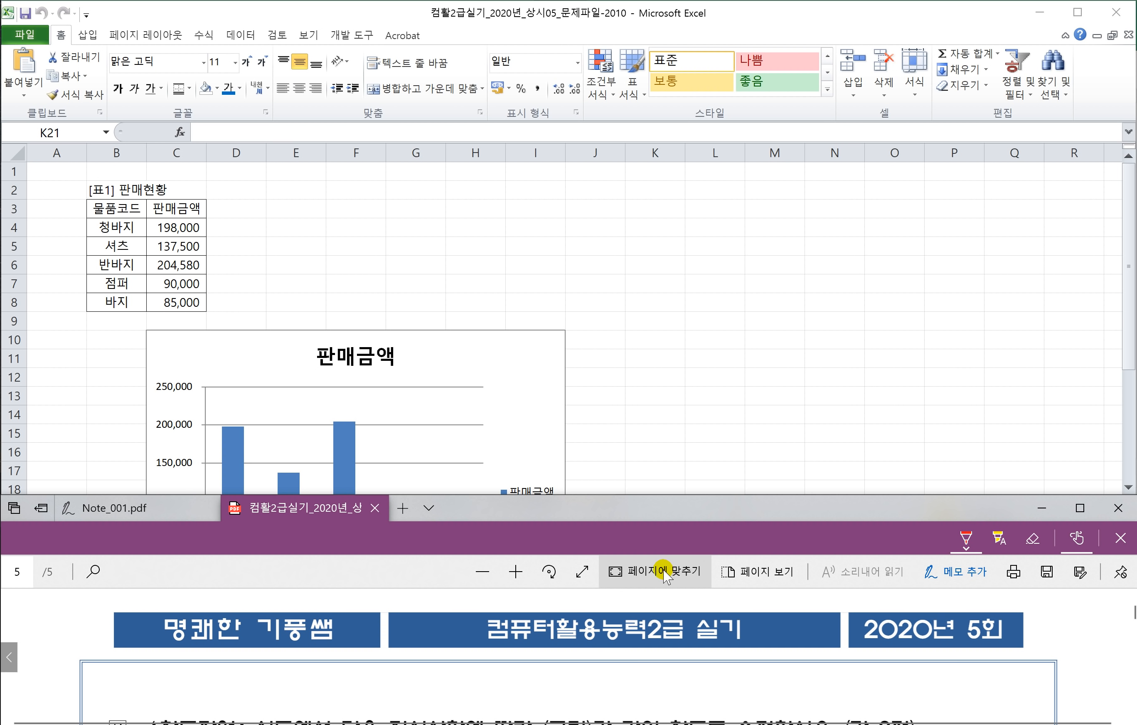
Step: Select the 판매금액 chart and view the trendline options without adding one
click(533, 416)
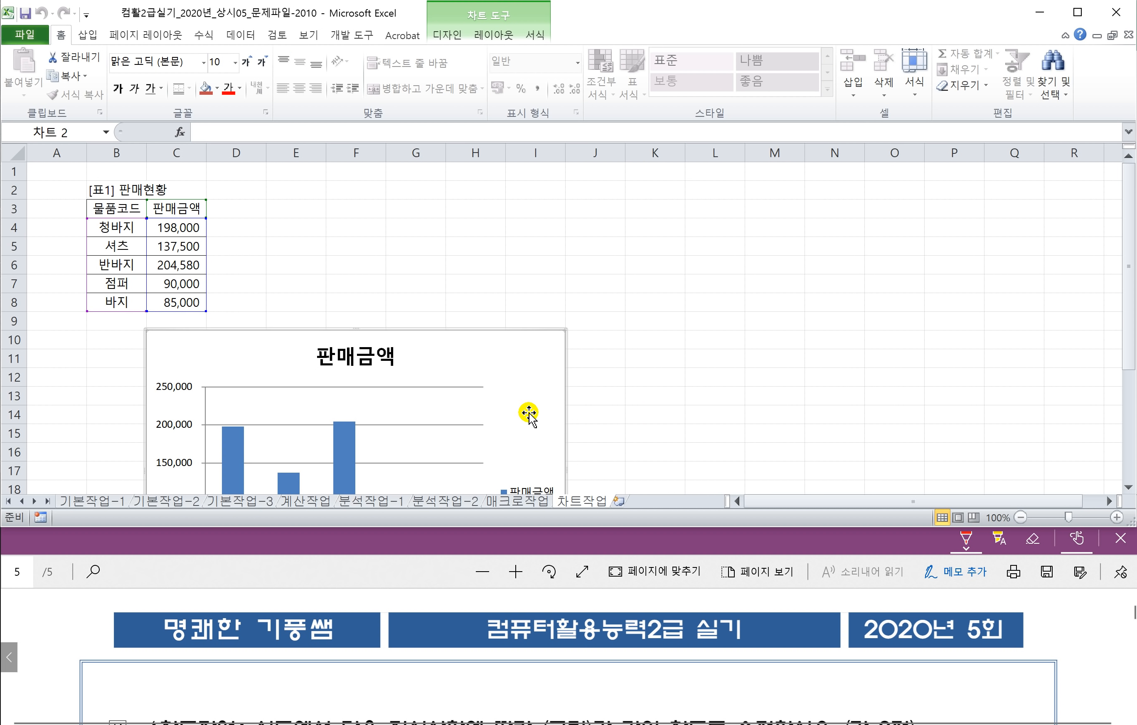
scroll(518, 413, down, 1)
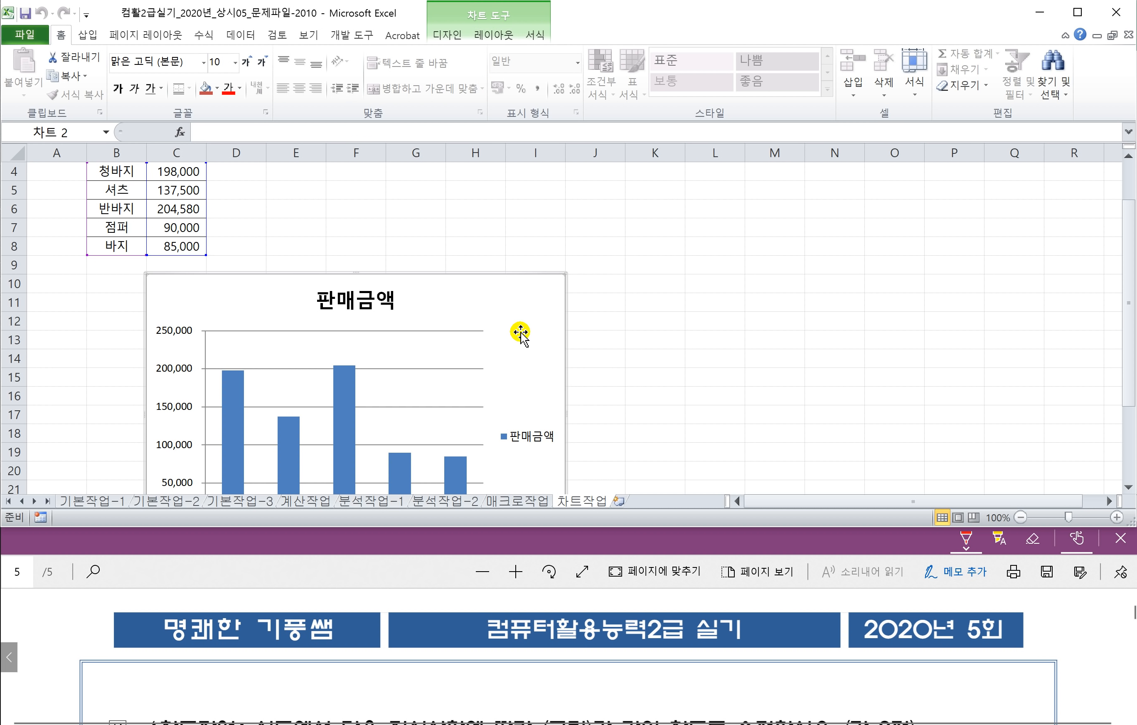
click(494, 35)
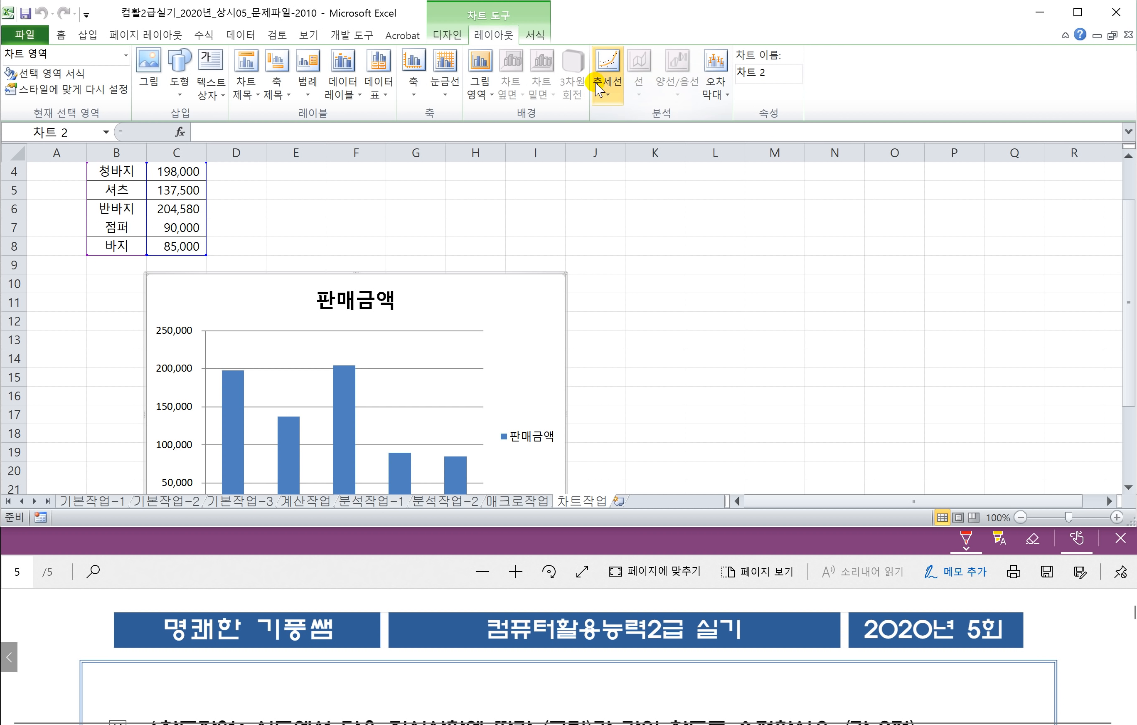
click(608, 99)
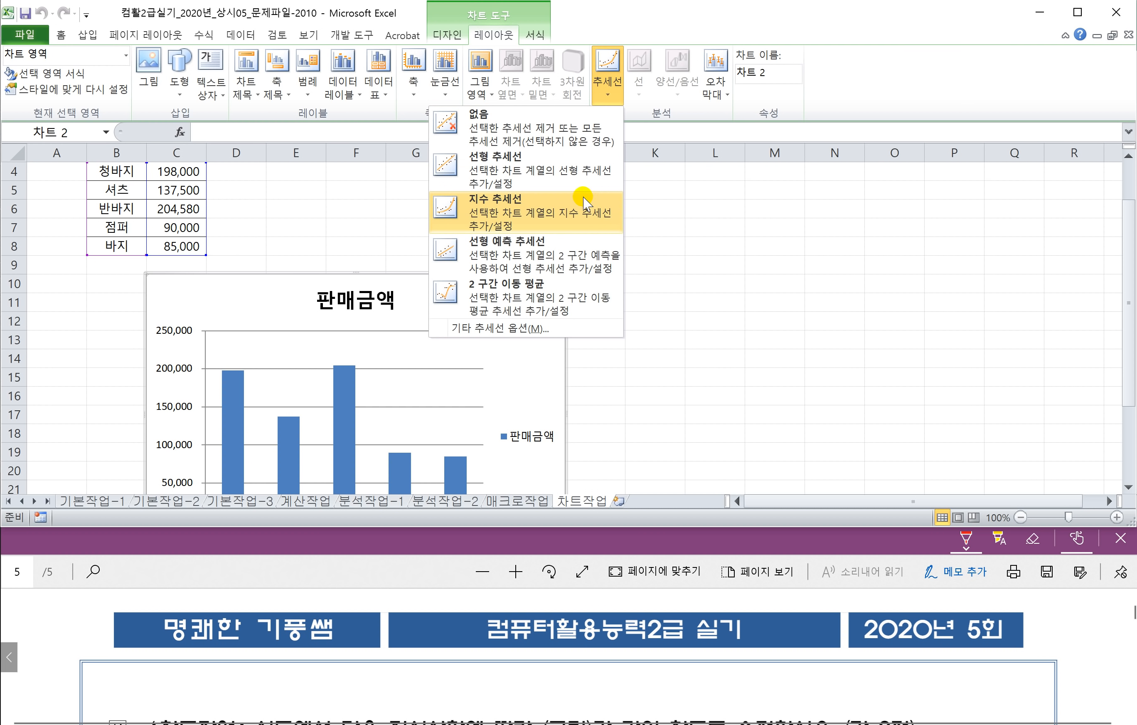
click(593, 326)
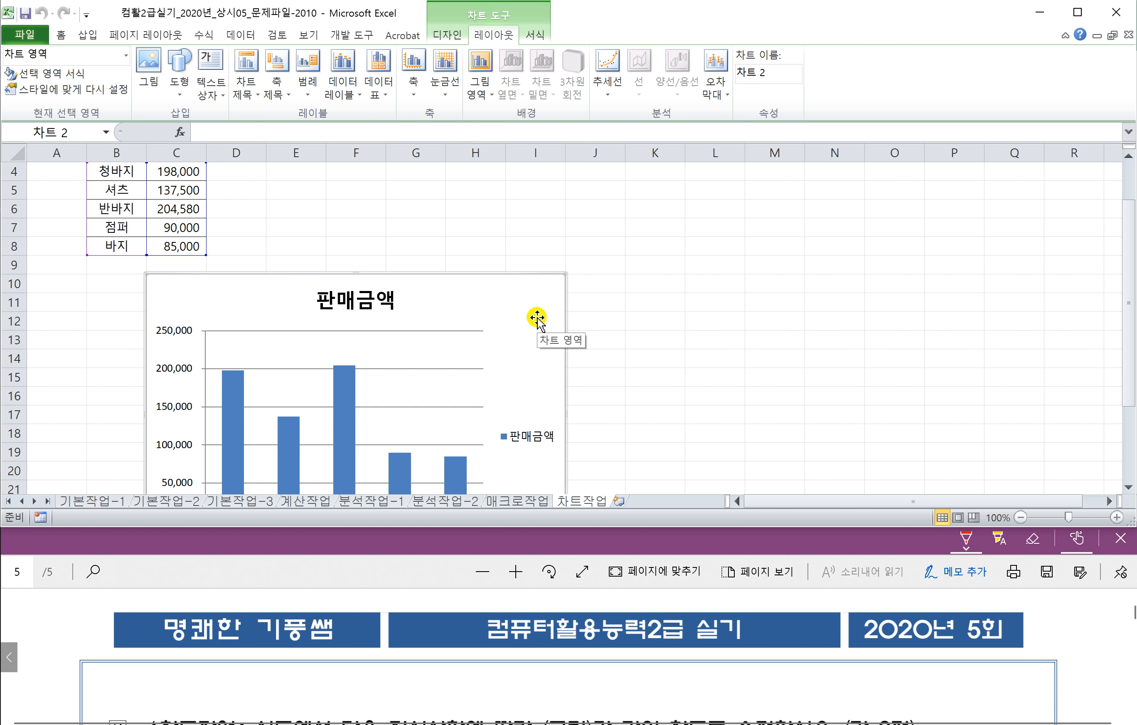
Step: Scroll the exam PDF down to the chart-task question 2
click(359, 576)
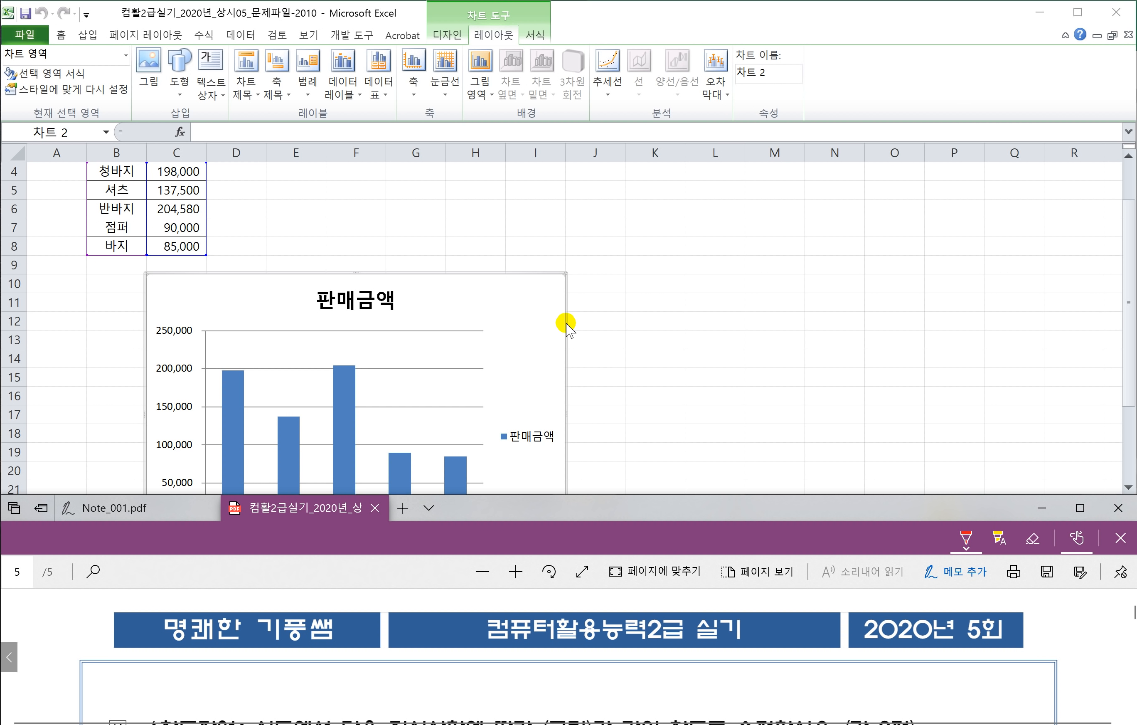
click(654, 331)
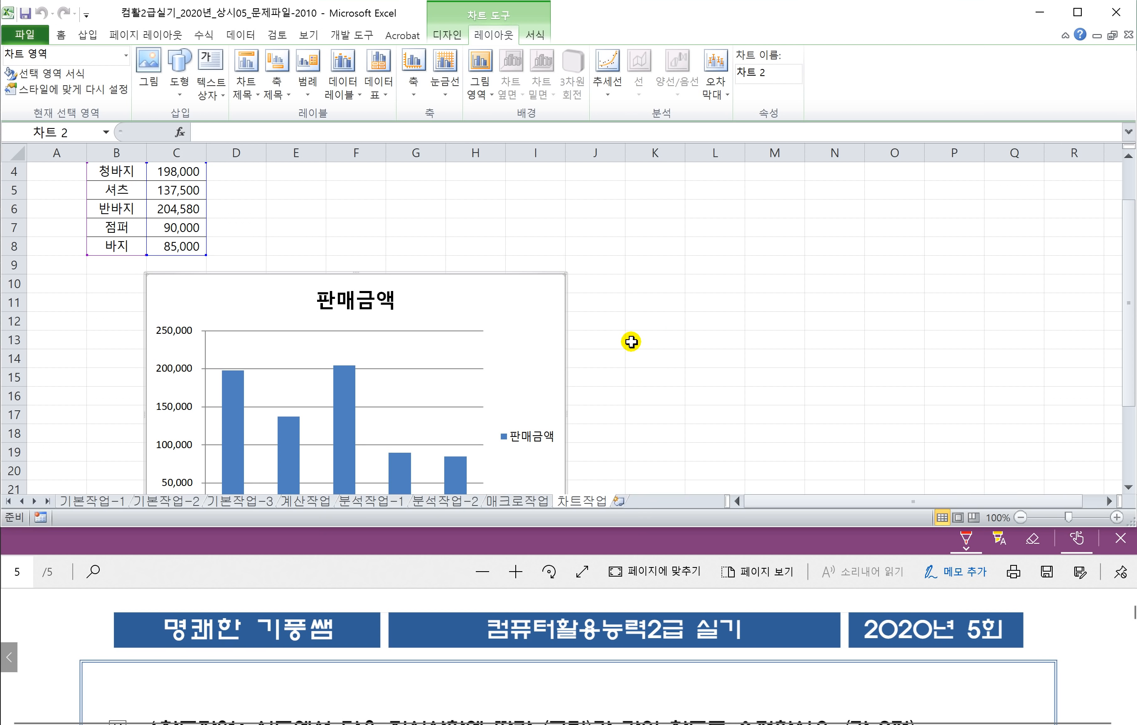
scroll(609, 369, down, 2)
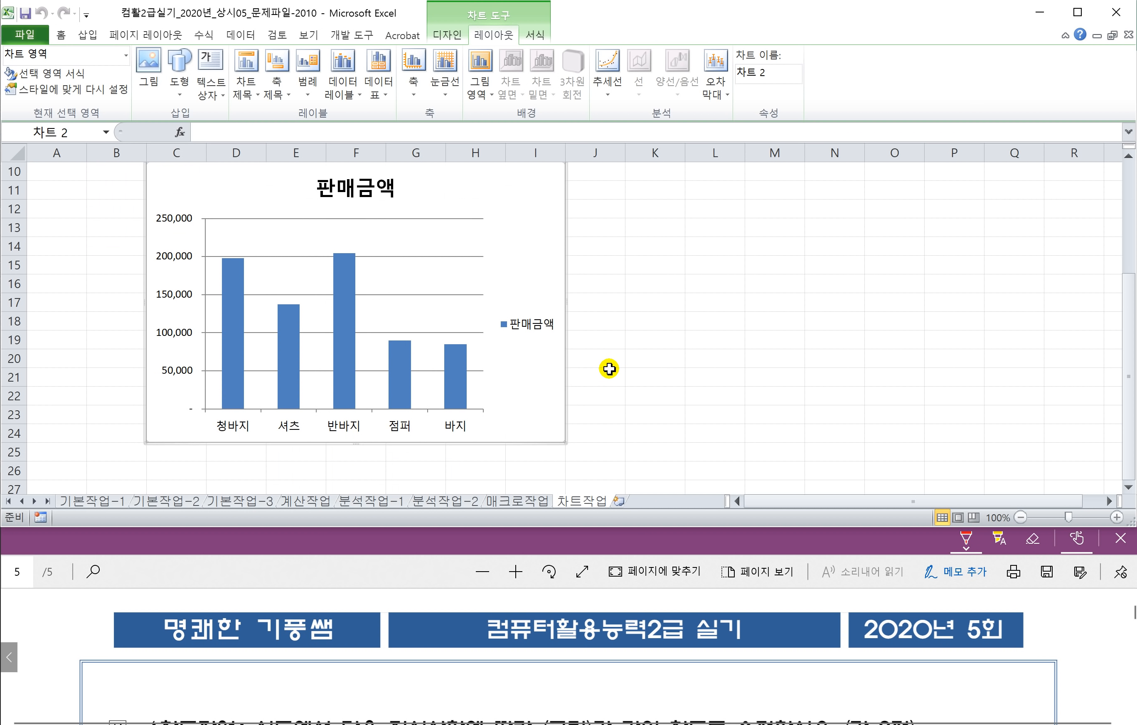
click(389, 573)
scroll(392, 643, down, 2)
scroll(368, 647, down, 1)
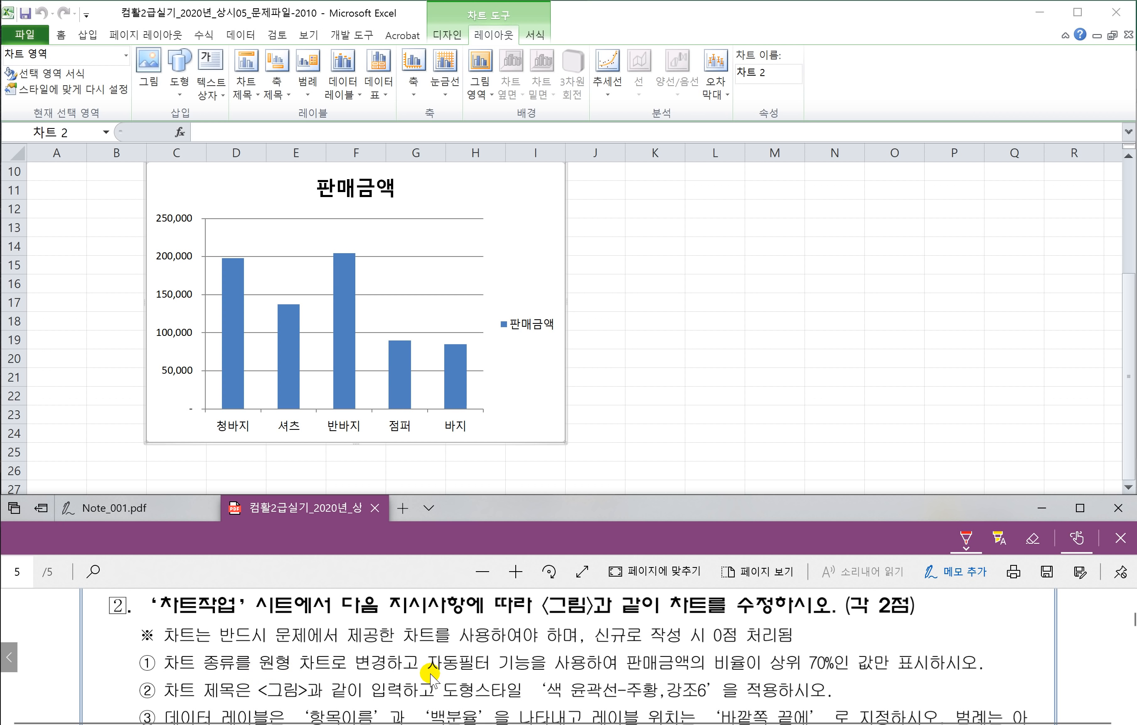
Step: In red ink, circle 원형 차트, underline 자동필터 기능을 사용하여, and outline 비율이 상위 70%인
mouse_move(253, 654)
mouse_down()
mouse_move(264, 674)
mouse_move(316, 675)
mouse_move(330, 645)
mouse_move(257, 649)
mouse_up()
drag(428, 675, 808, 676)
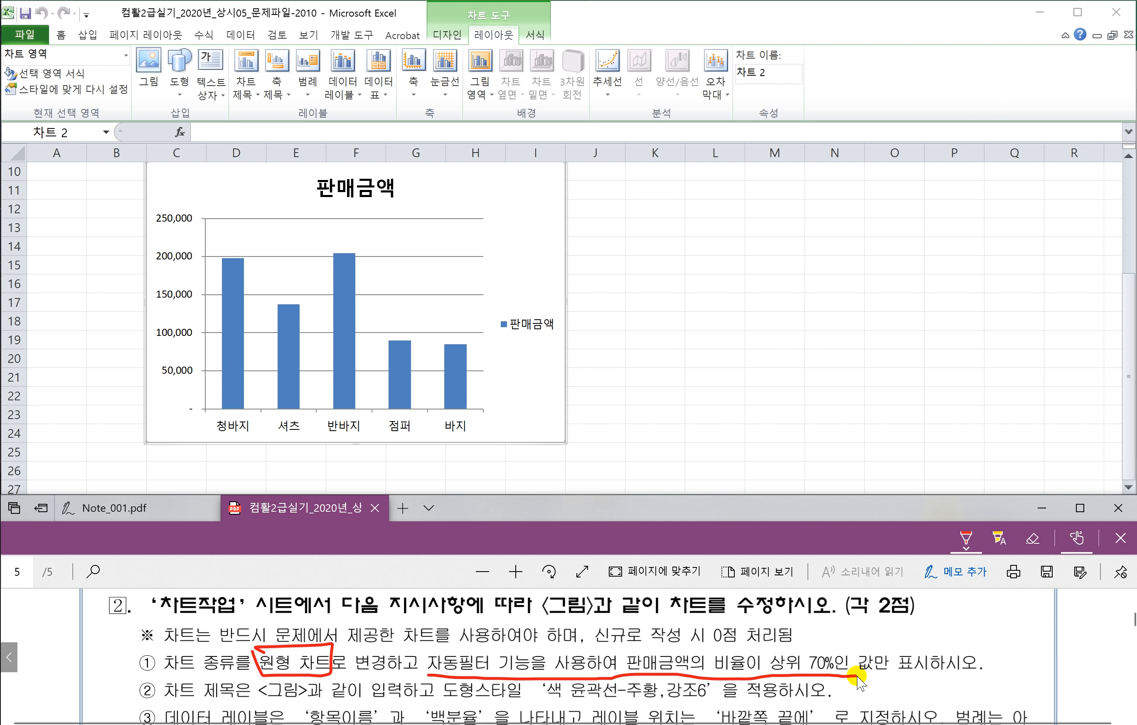
drag(882, 678, 920, 680)
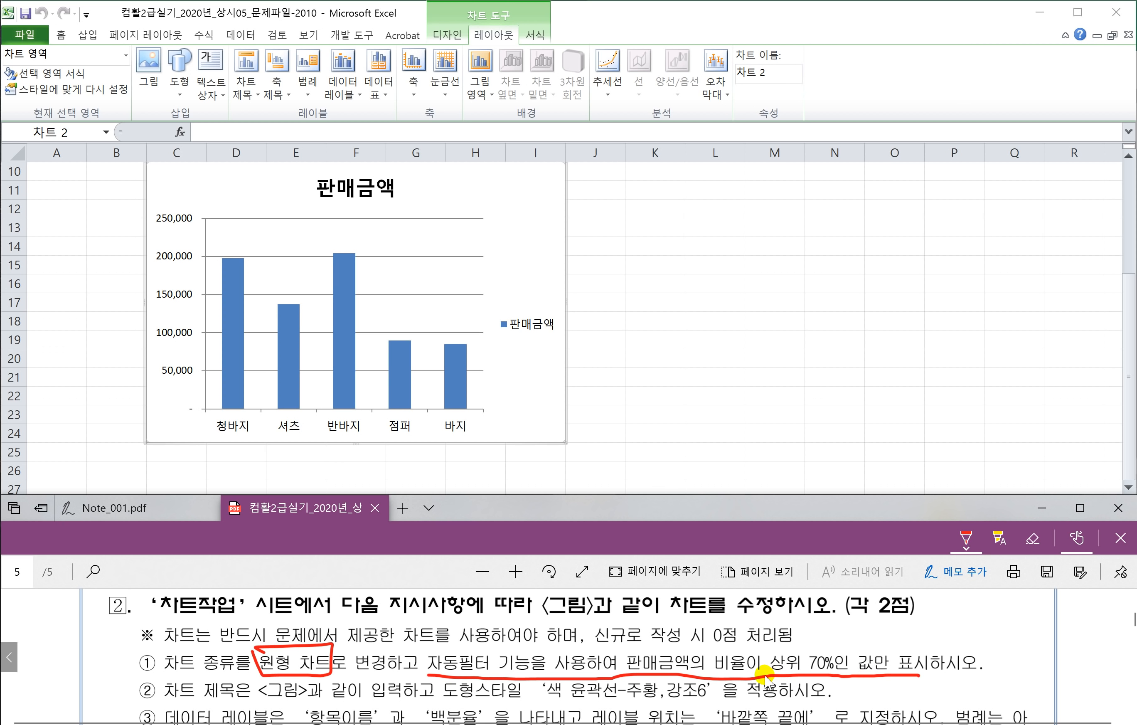
mouse_move(710, 678)
mouse_down()
mouse_move(741, 649)
mouse_move(839, 649)
mouse_move(853, 676)
mouse_up()
click(525, 261)
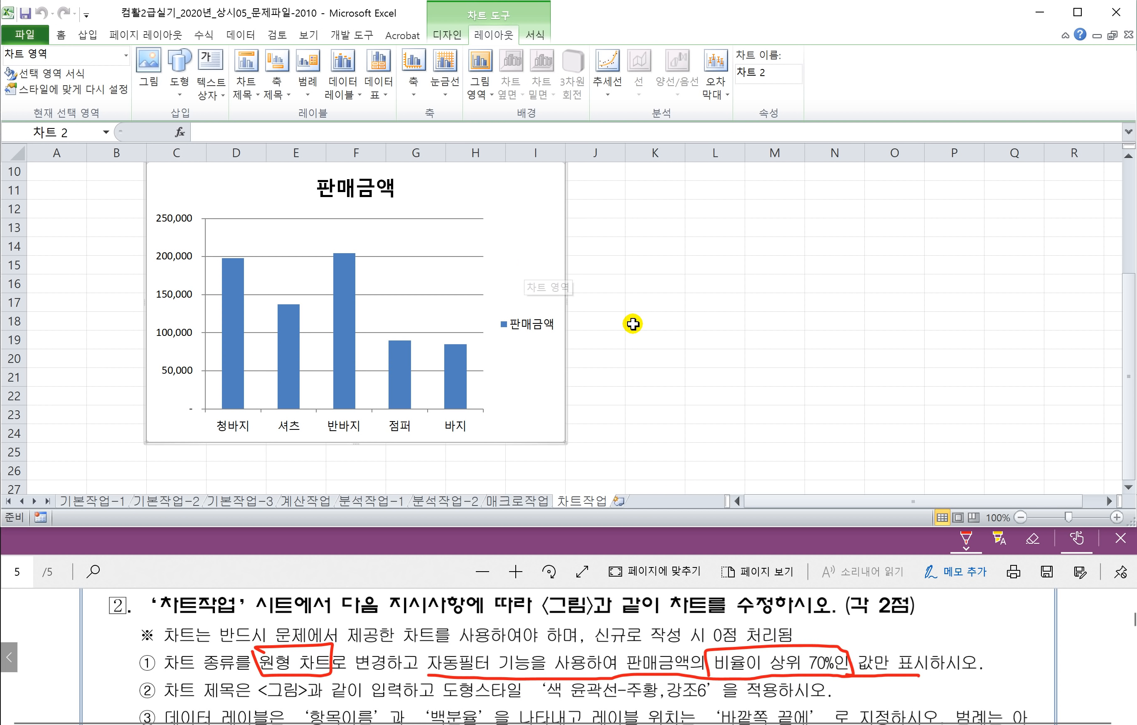
scroll(633, 324, up, 1)
scroll(541, 296, up, 1)
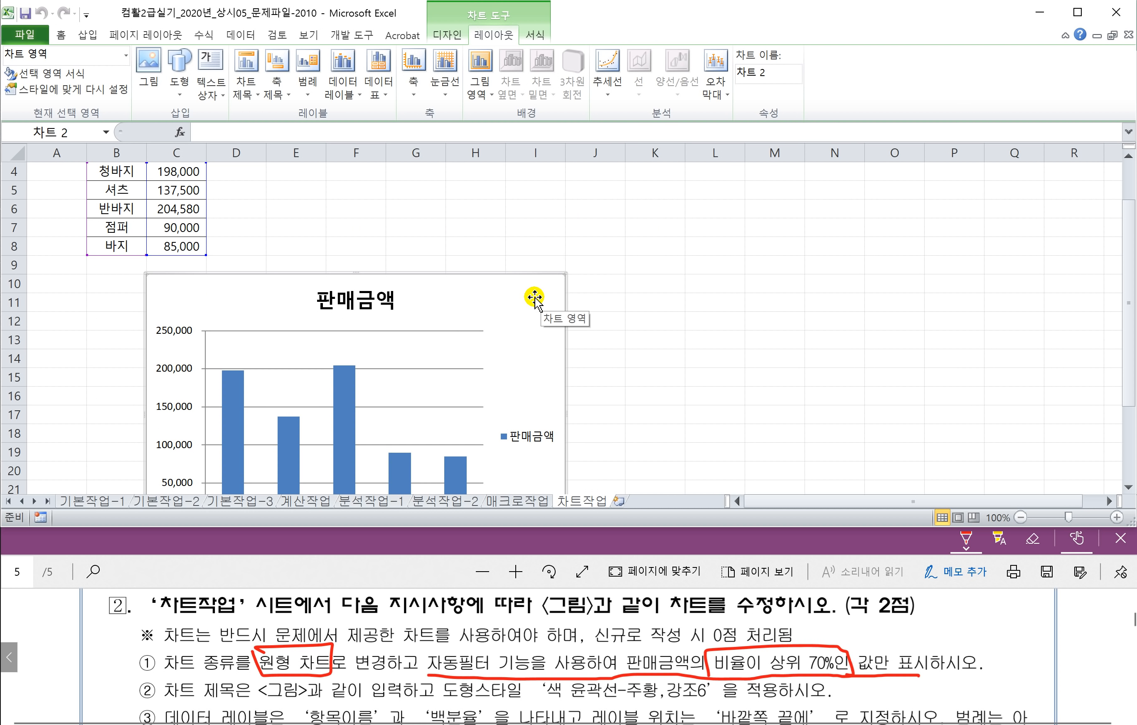
Step: Change the 판매금액 chart to a basic pie chart for the five products
right_click(501, 308)
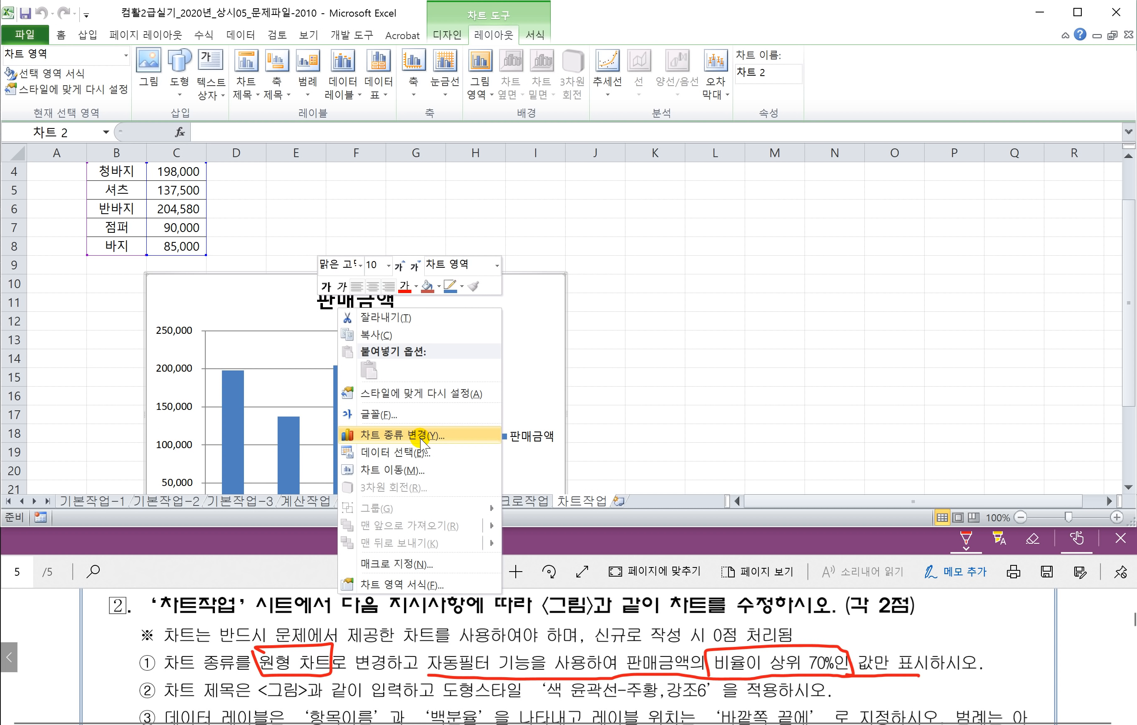
click(539, 353)
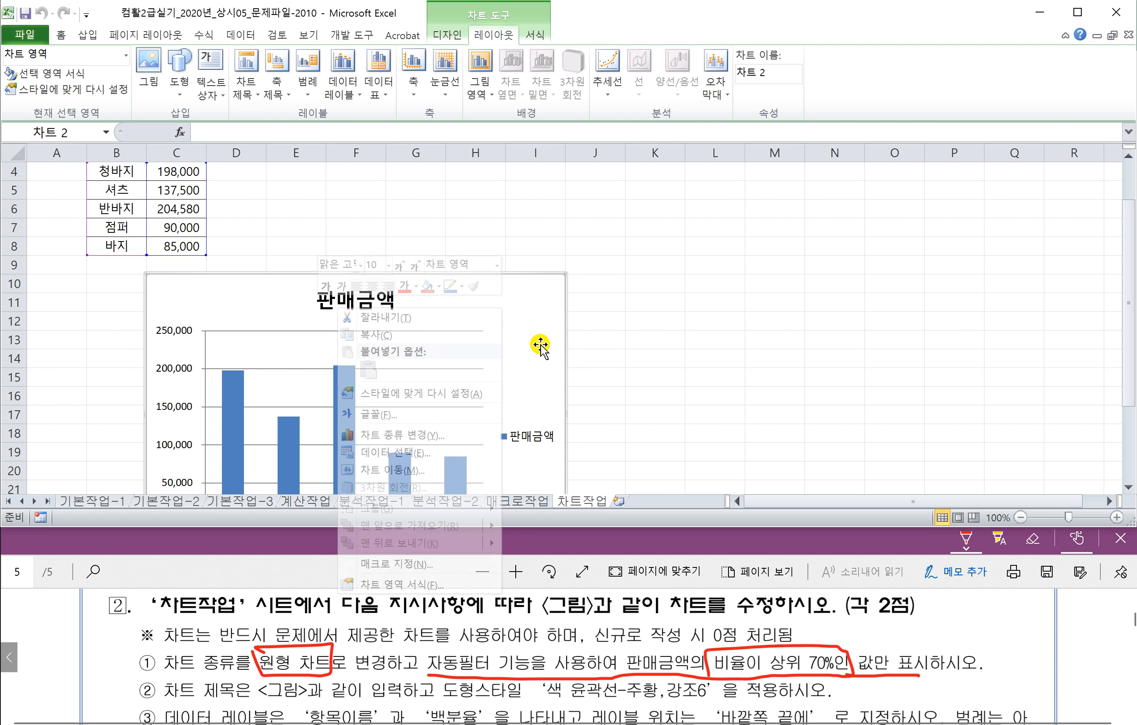
click(448, 35)
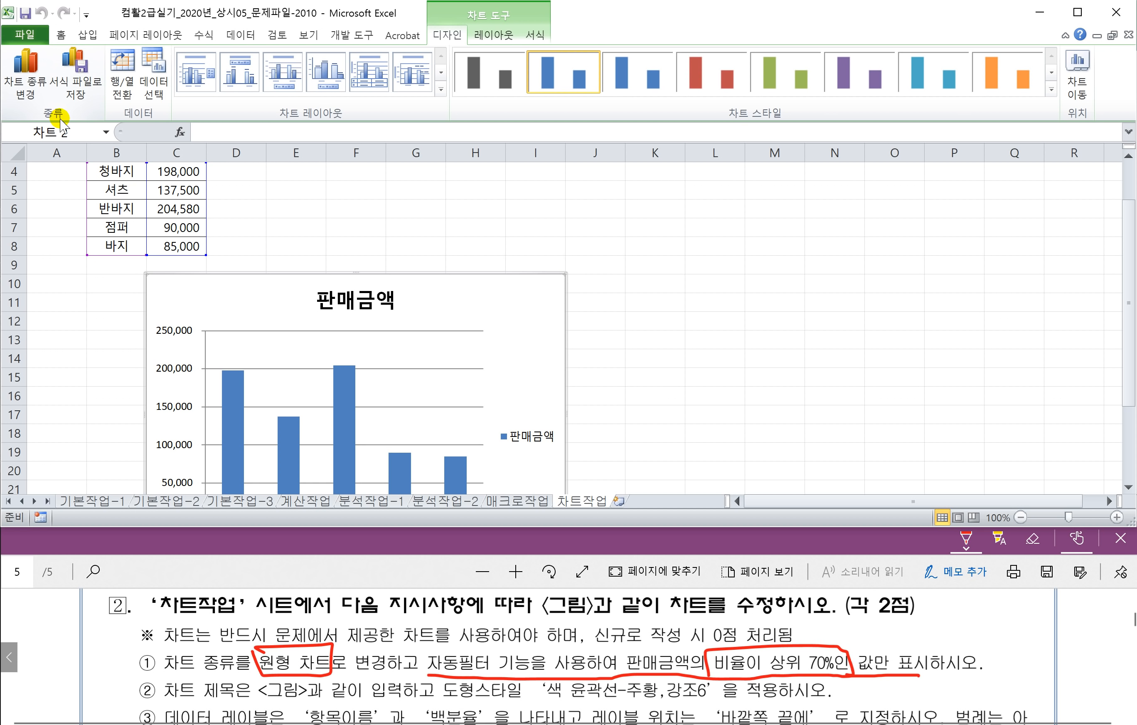
click(26, 95)
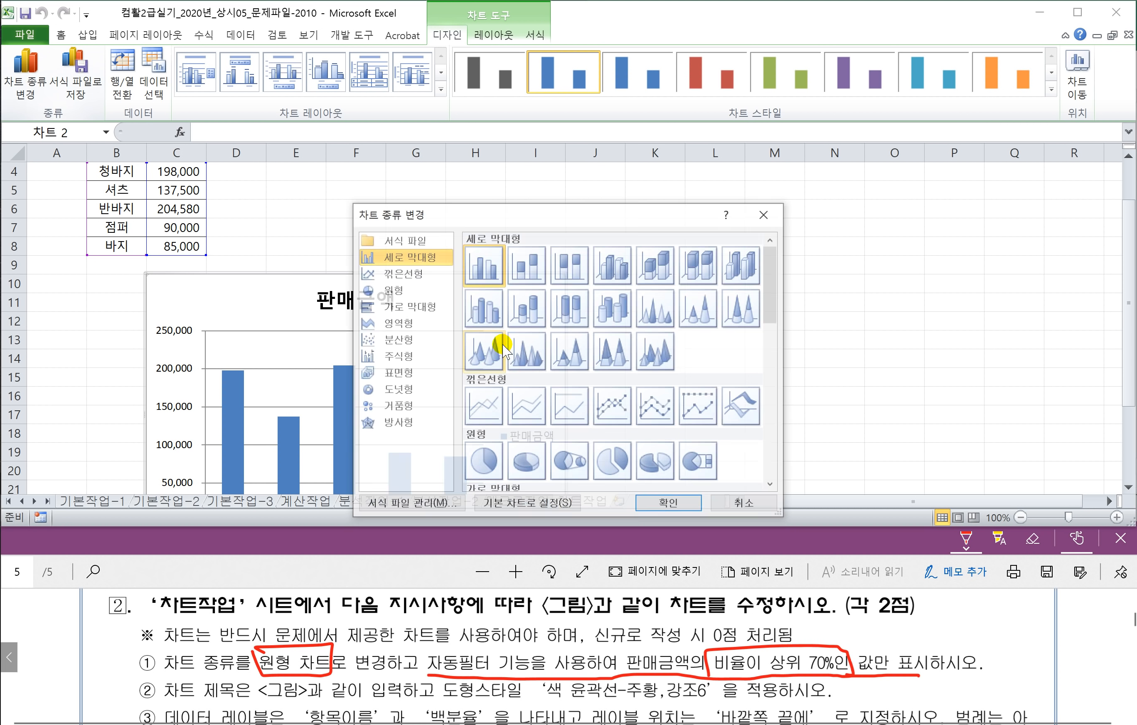
drag(538, 226, 684, 192)
click(517, 273)
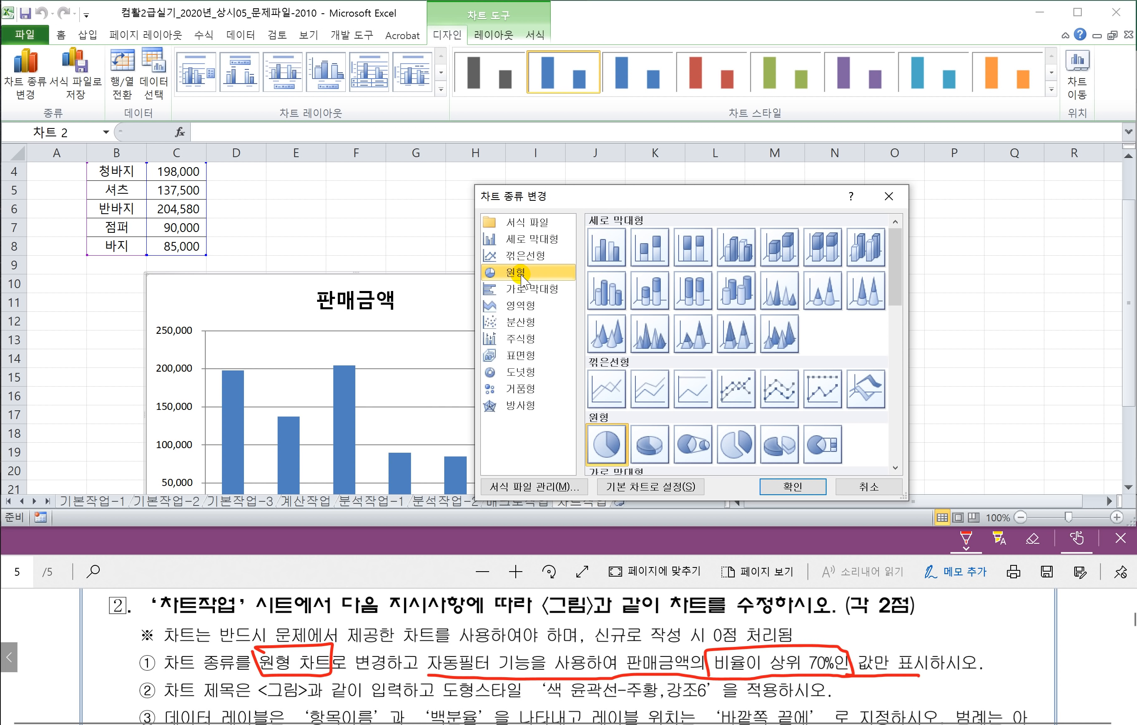
click(606, 445)
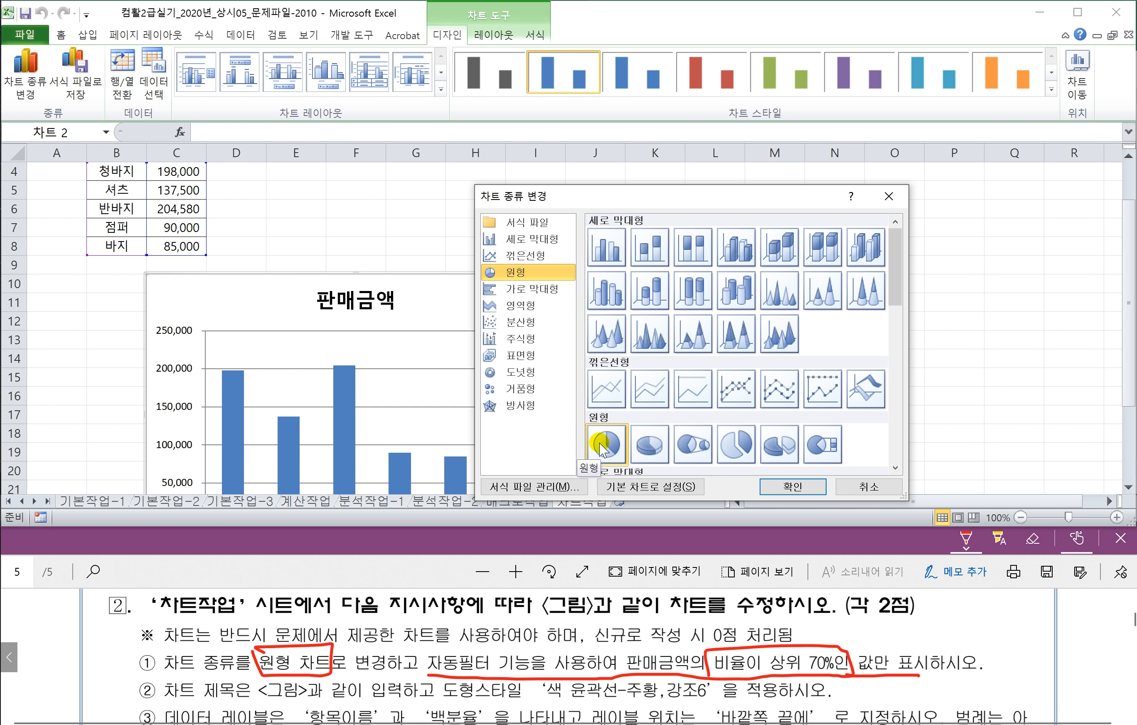
click(790, 487)
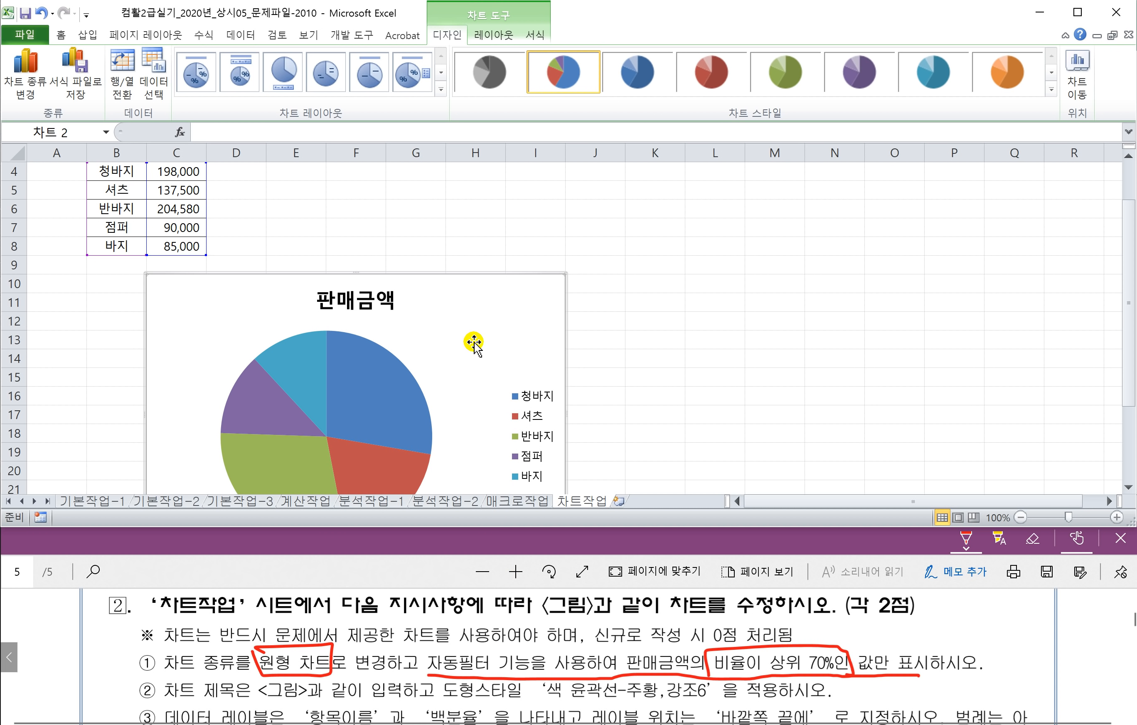
click(616, 359)
scroll(339, 261, up, 1)
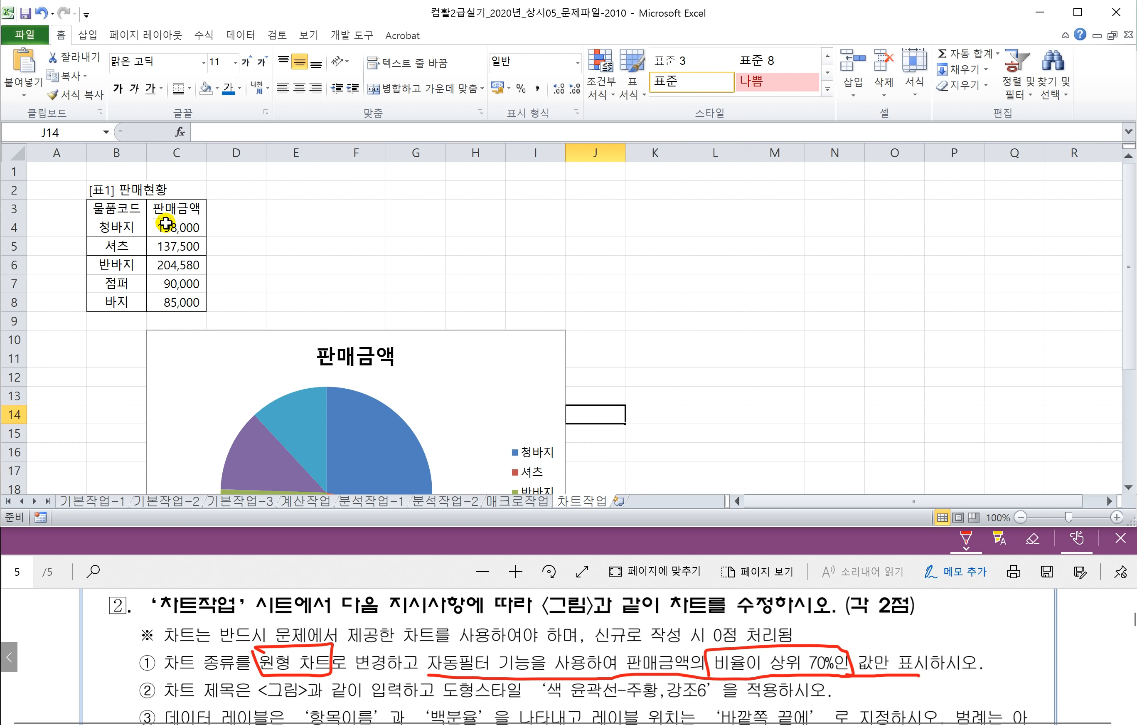
Step: Turn on AutoFilter for the 판매현황 table headers
drag(111, 209, 160, 210)
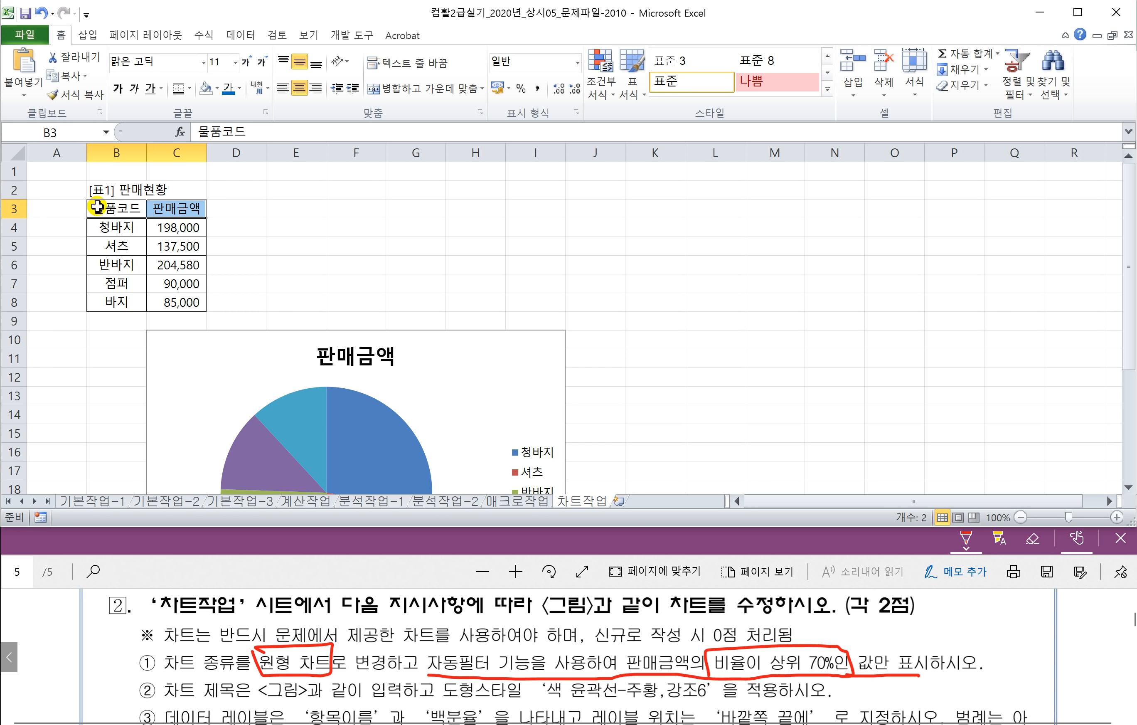
click(240, 35)
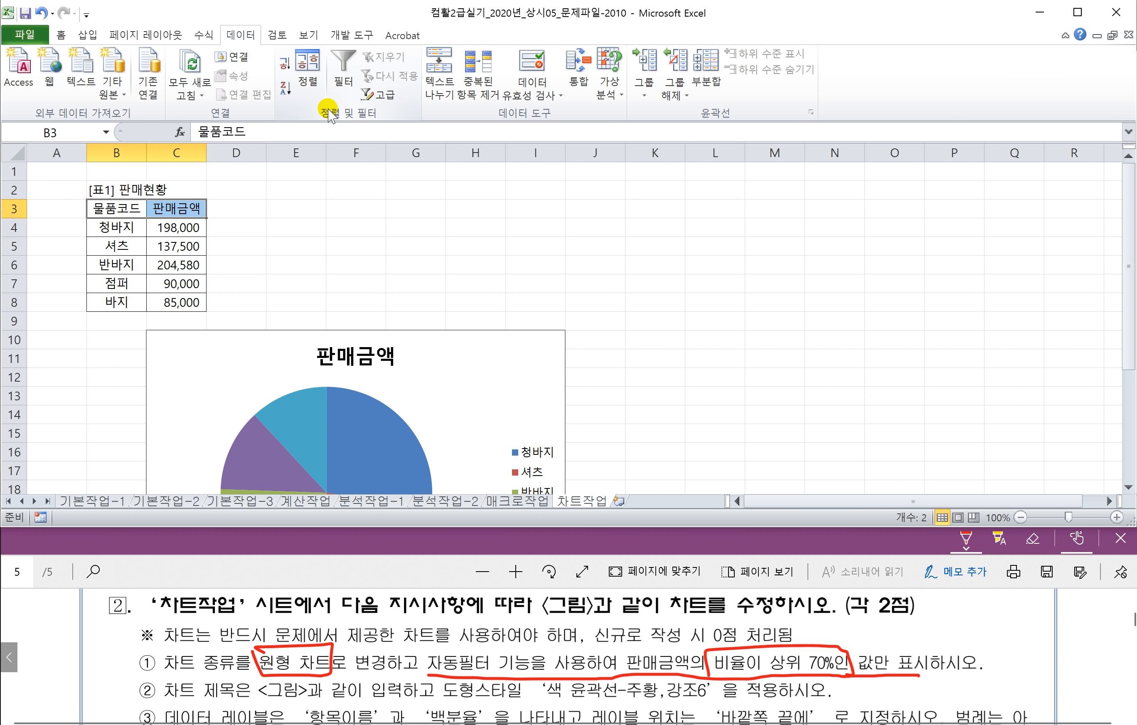
click(344, 71)
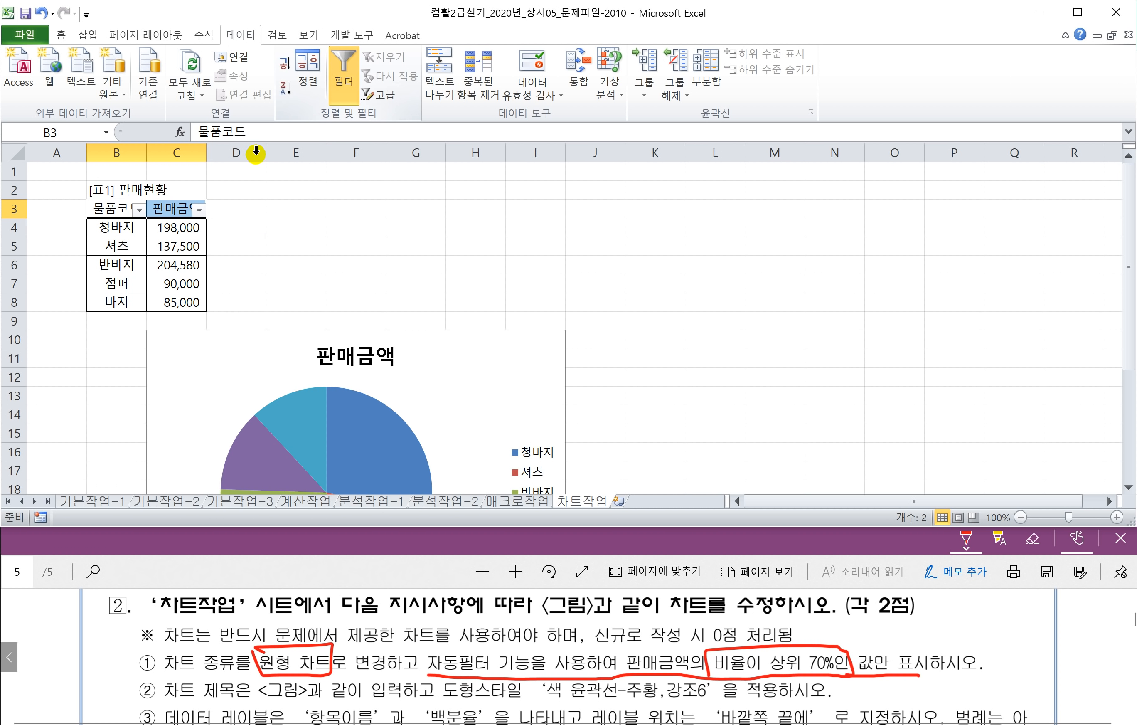
Step: Filter 판매금액 to the top 70 percent, leaving 청바지, 셔츠 and 반바지
click(199, 211)
mouse_move(132, 320)
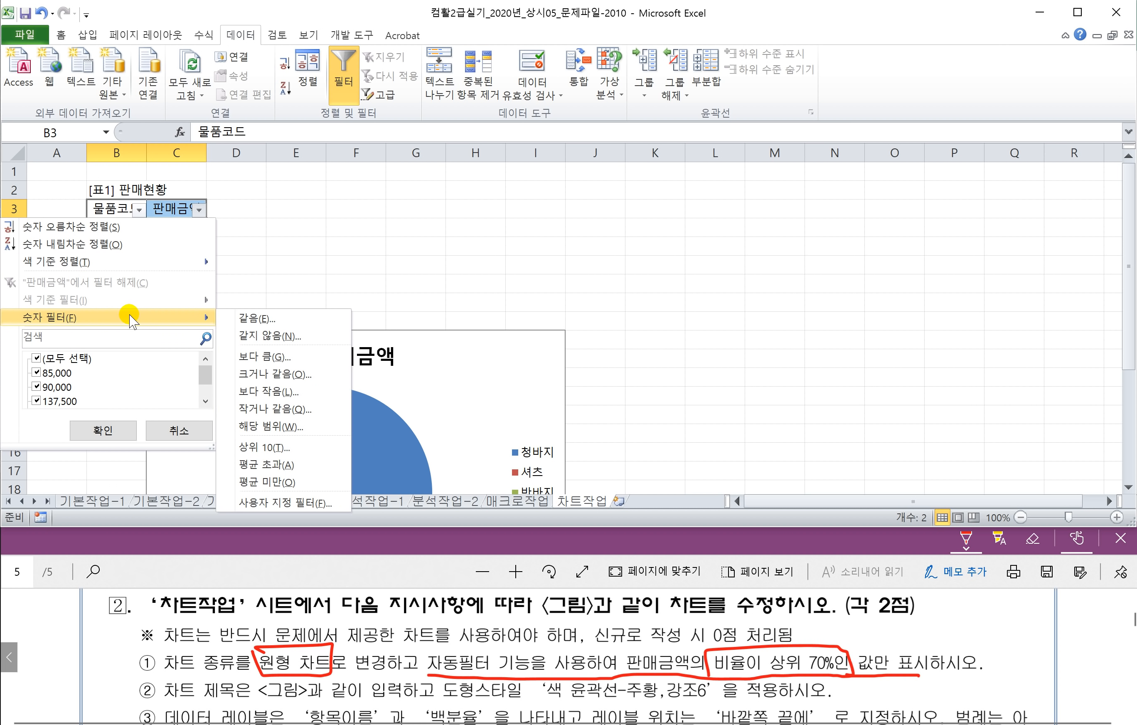
click(273, 448)
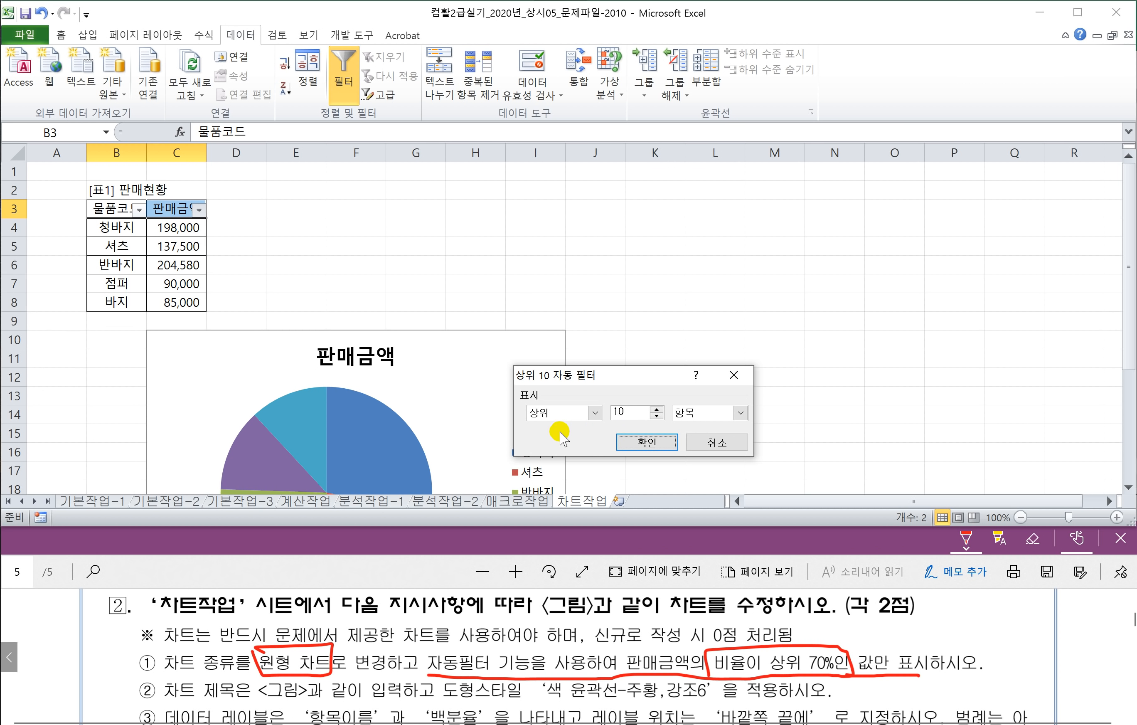
click(742, 415)
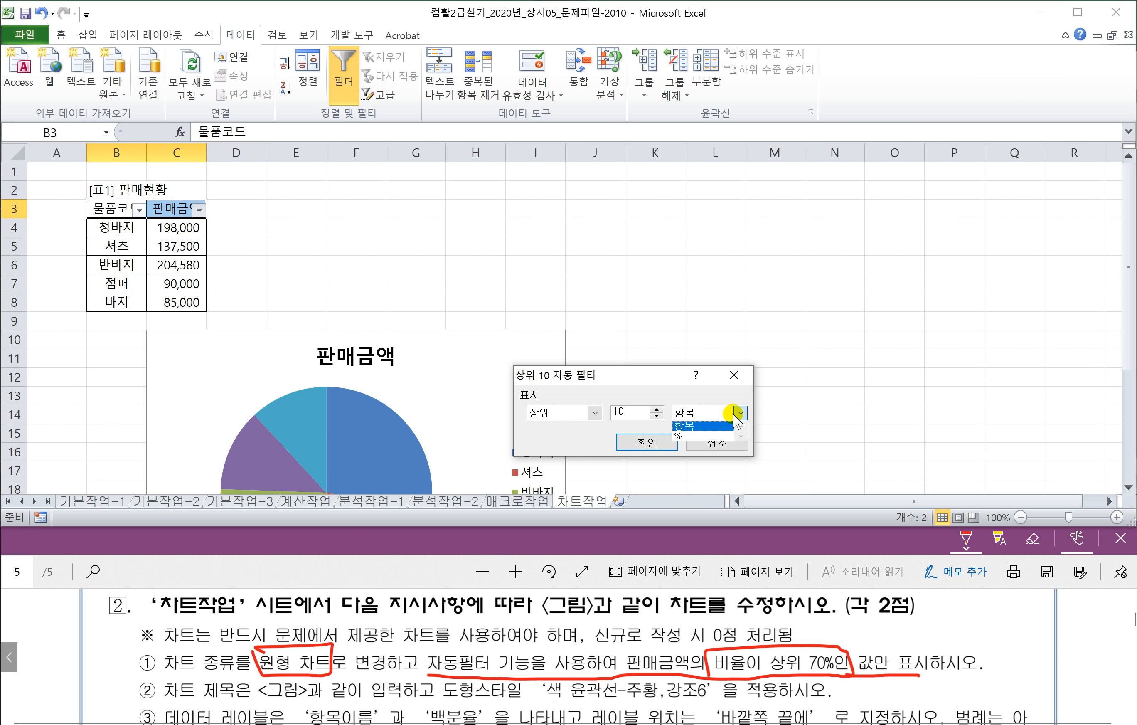
click(679, 436)
double_click(620, 411)
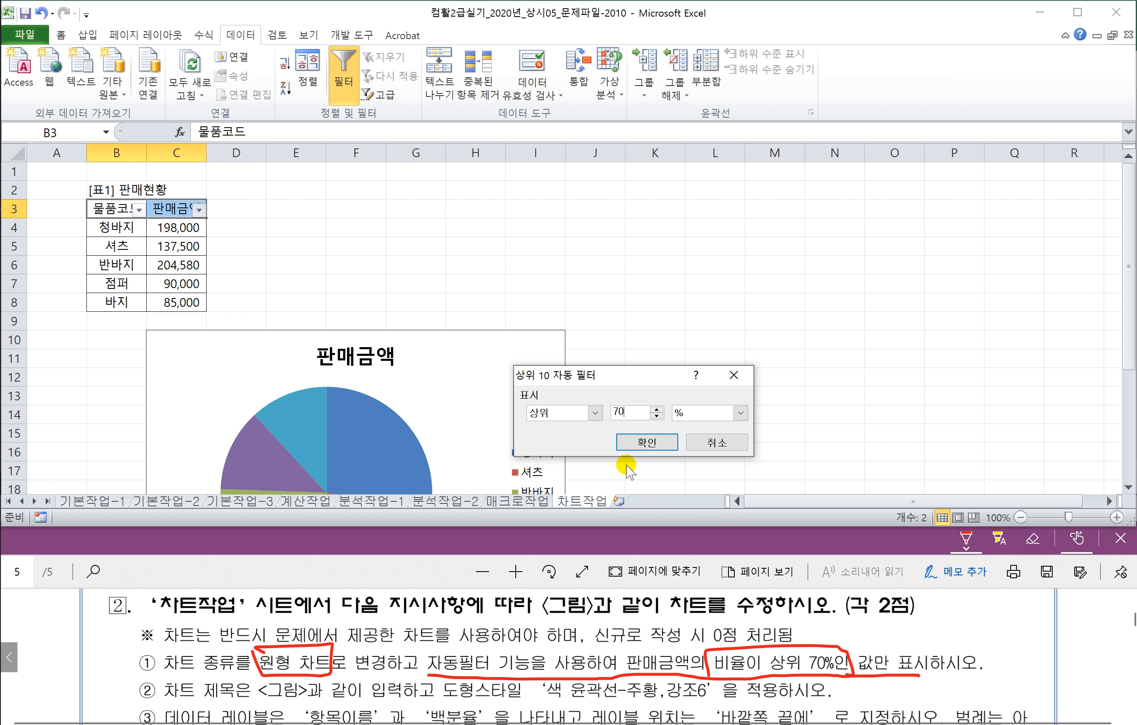
click(642, 442)
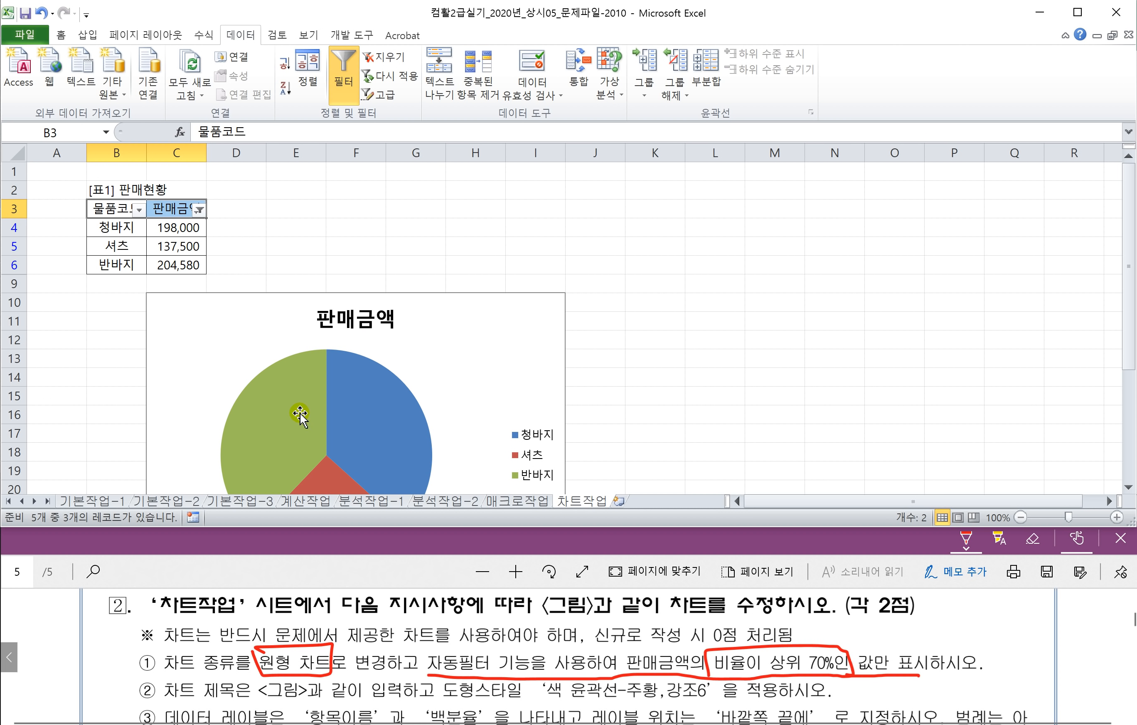
Step: Underline the title shape style requirement in the instruction PDF
click(349, 573)
scroll(383, 681, down, 1)
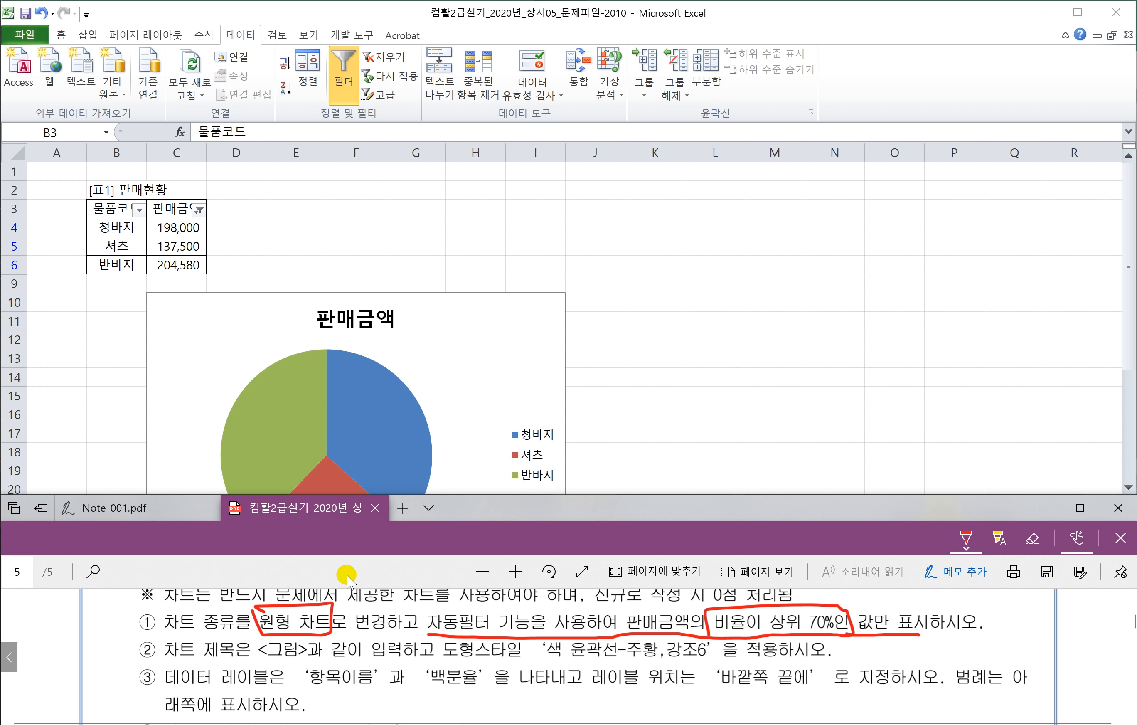
drag(444, 661, 777, 664)
scroll(471, 673, down, 5)
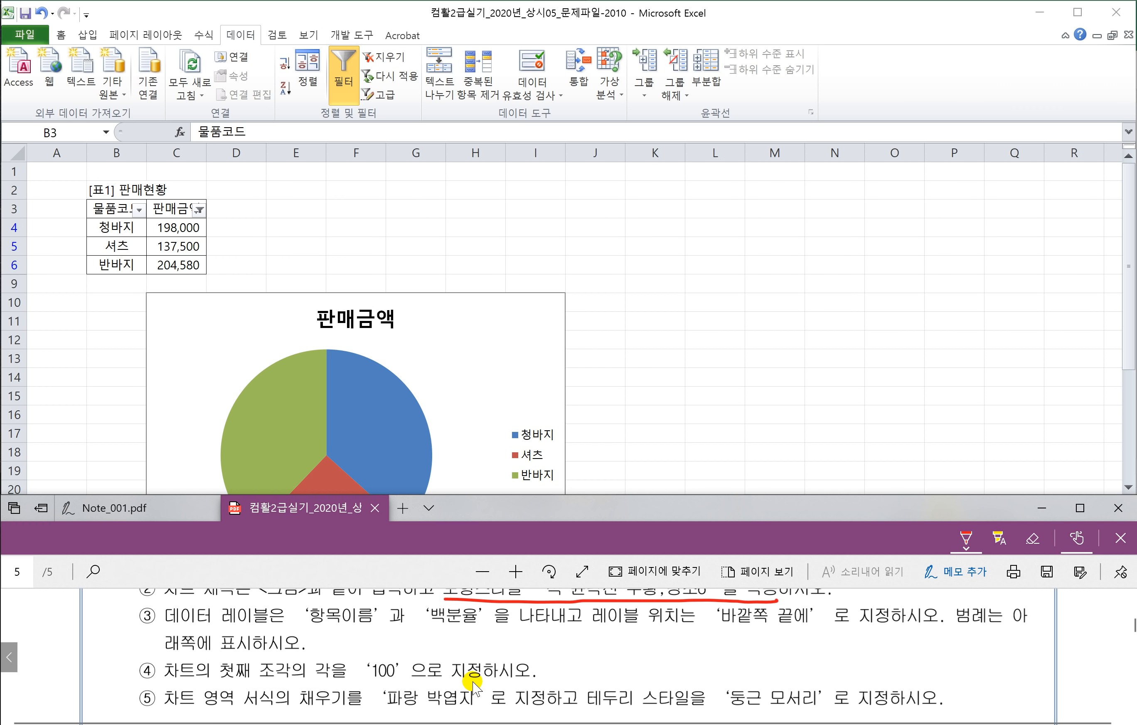
Step: Replace the chart title 판매금액 with 의류판매현황
click(380, 318)
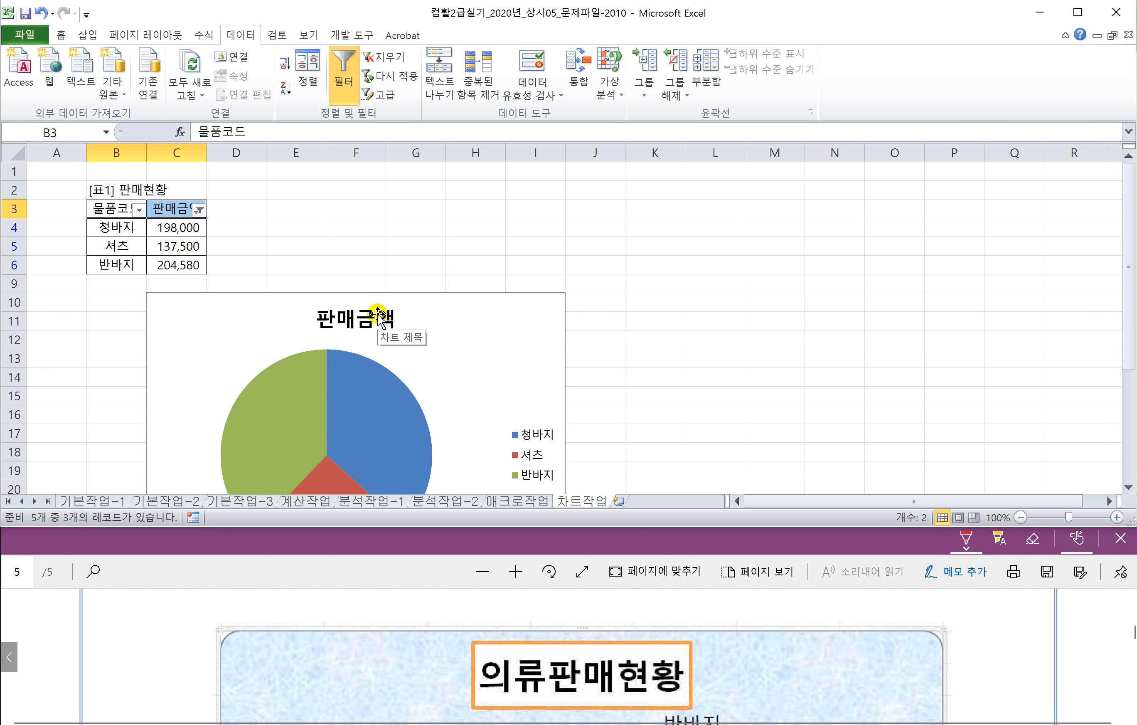
click(329, 323)
drag(322, 320, 393, 328)
text(이)
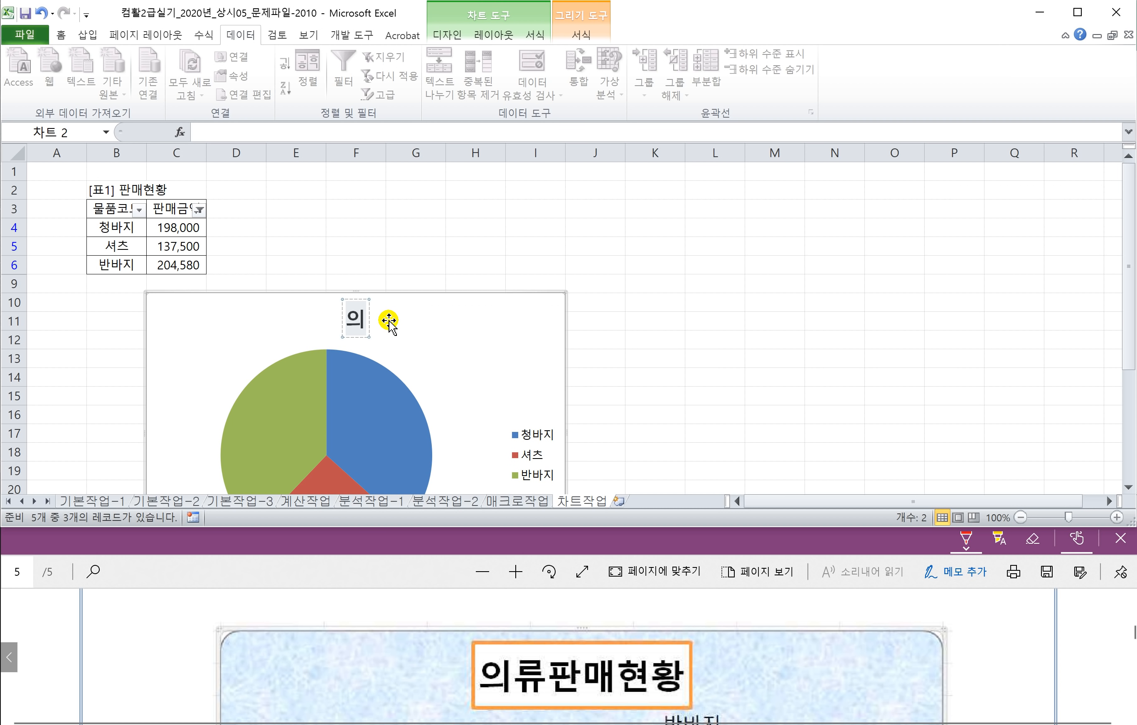
text(류판매현화)
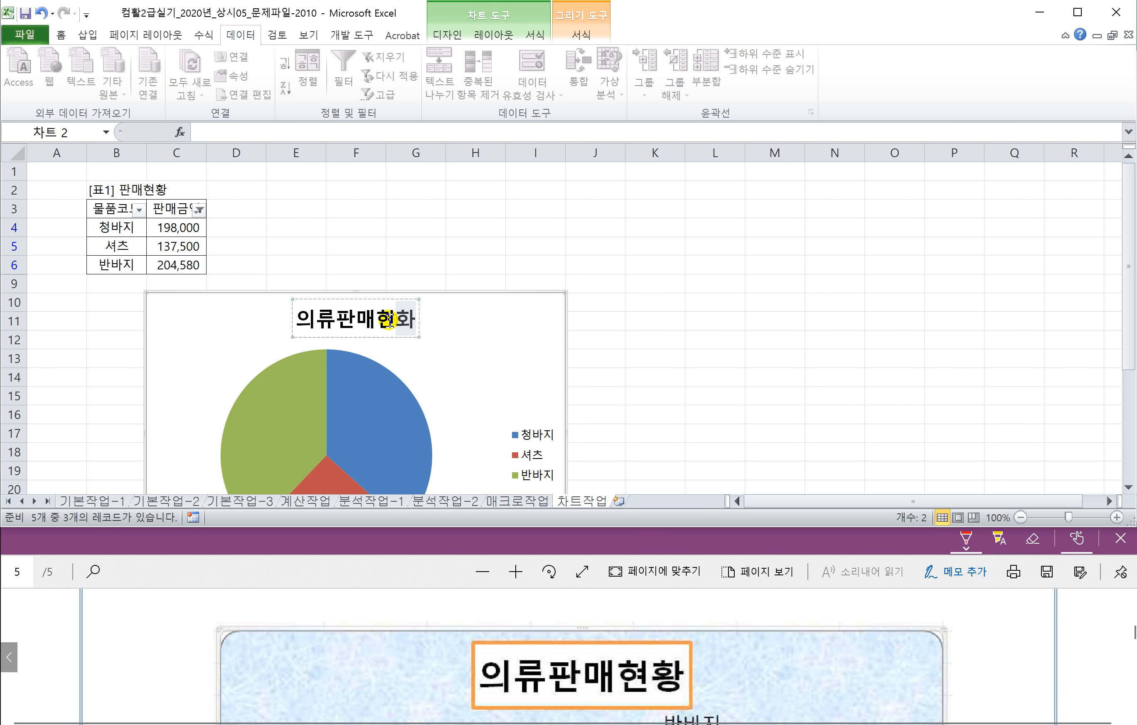
click(616, 336)
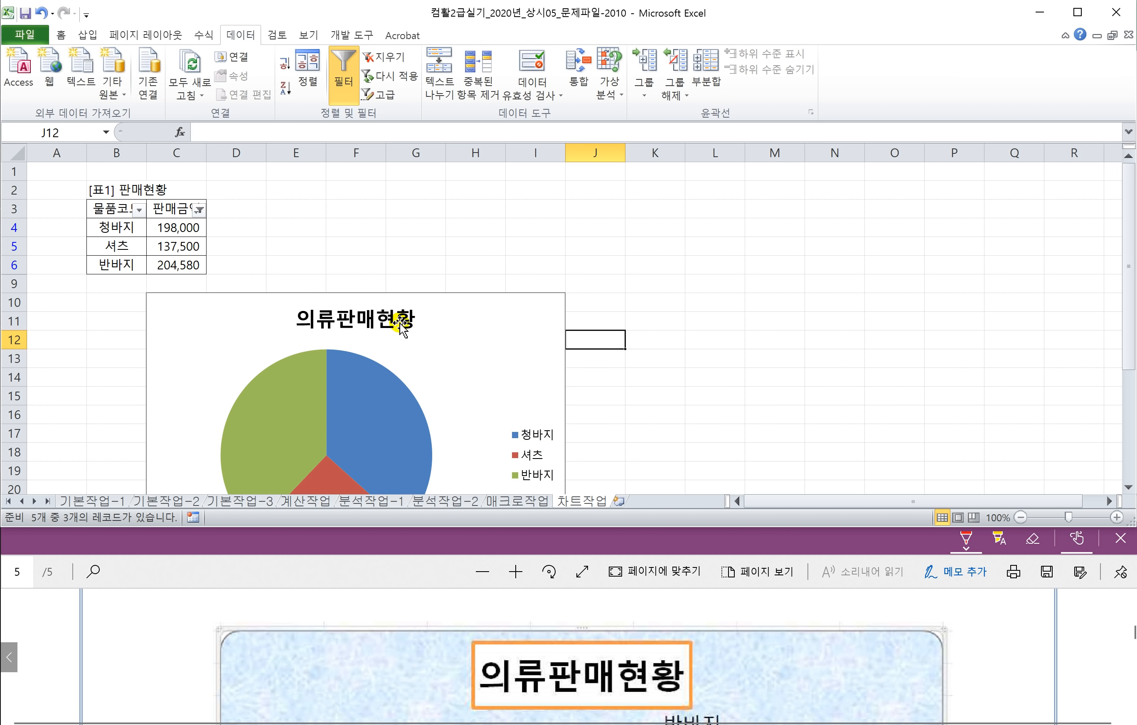
click(392, 324)
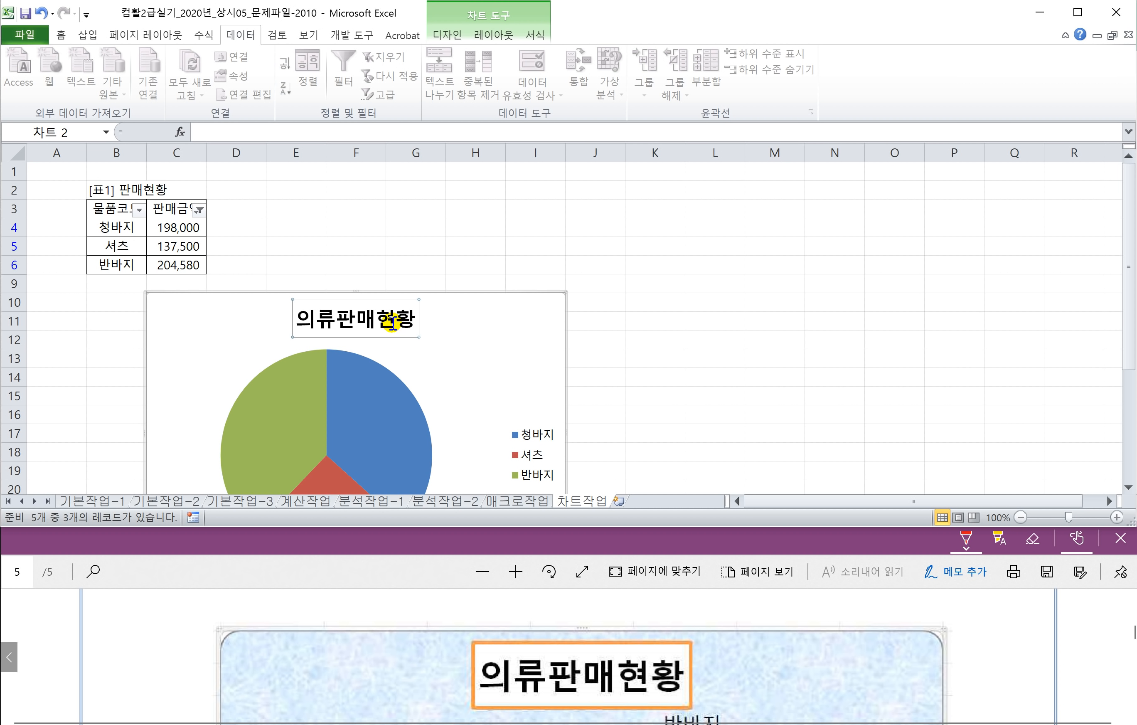
click(416, 594)
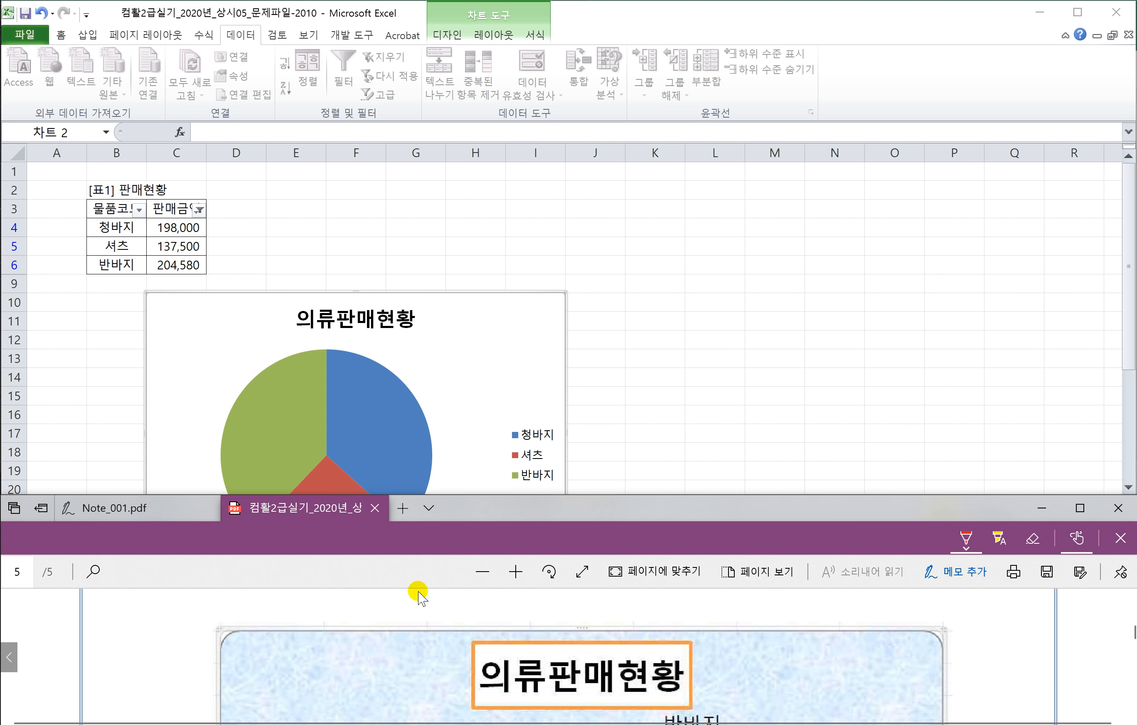
scroll(425, 621, up, 5)
Step: Apply the 색 윤곽선 - 주황, 강조 6 shape style to the 의류판매현황 title
scroll(432, 639, up, 1)
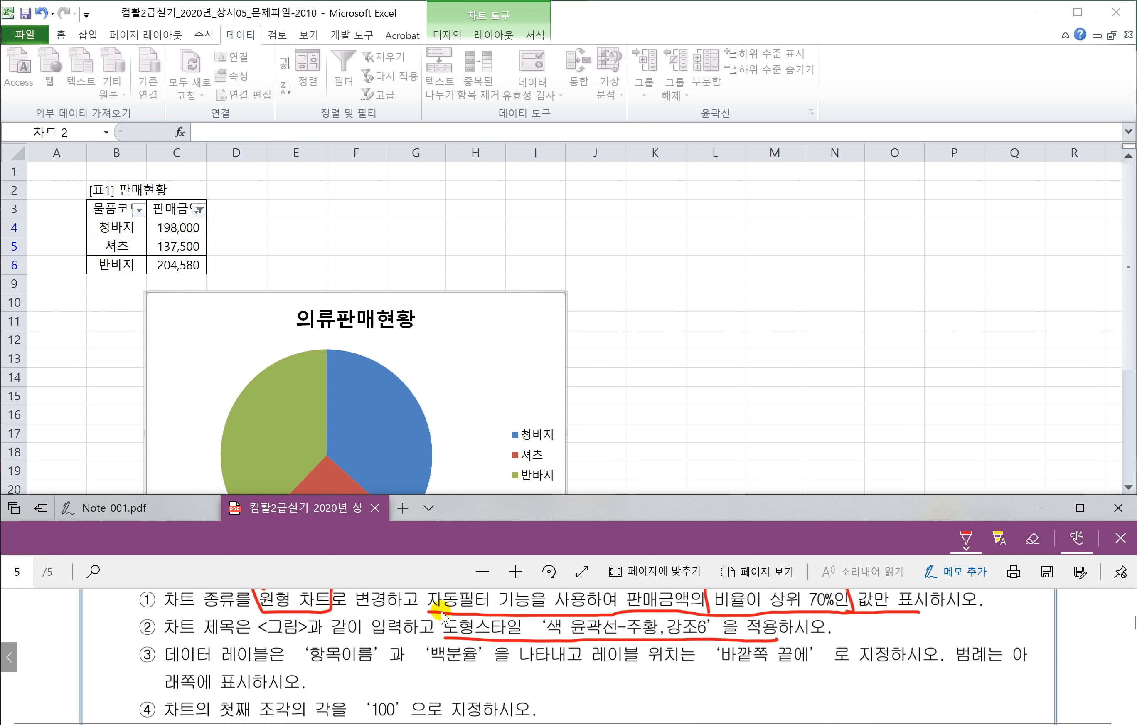
click(382, 322)
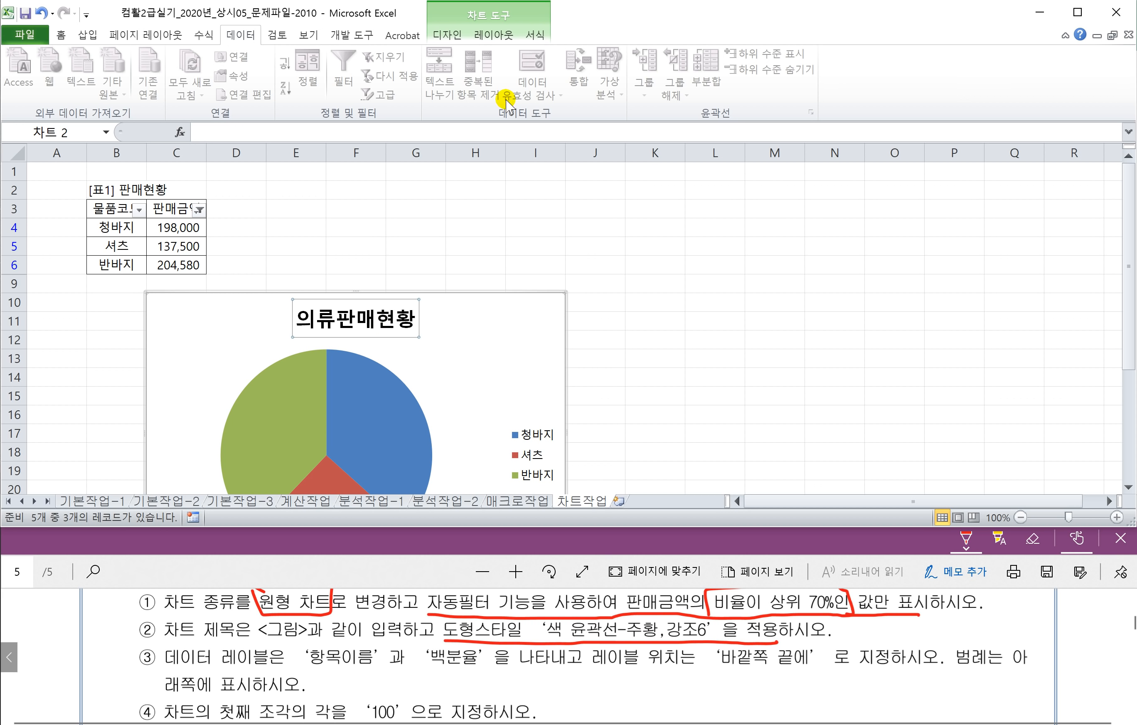
click(450, 36)
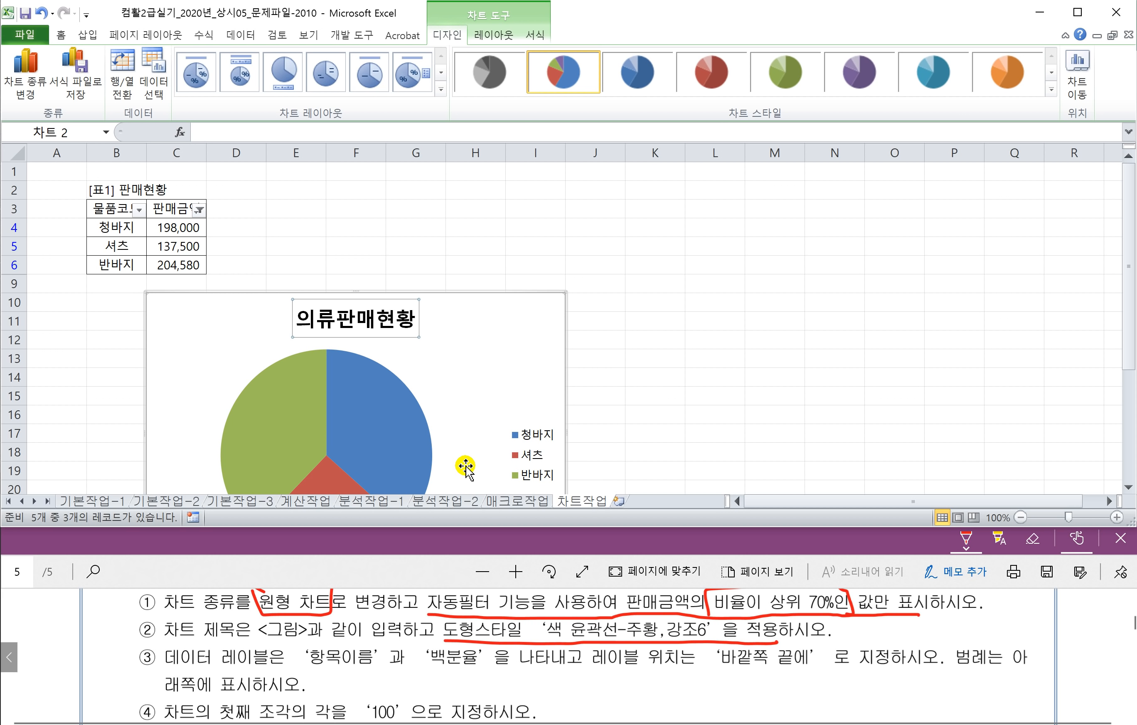
click(534, 35)
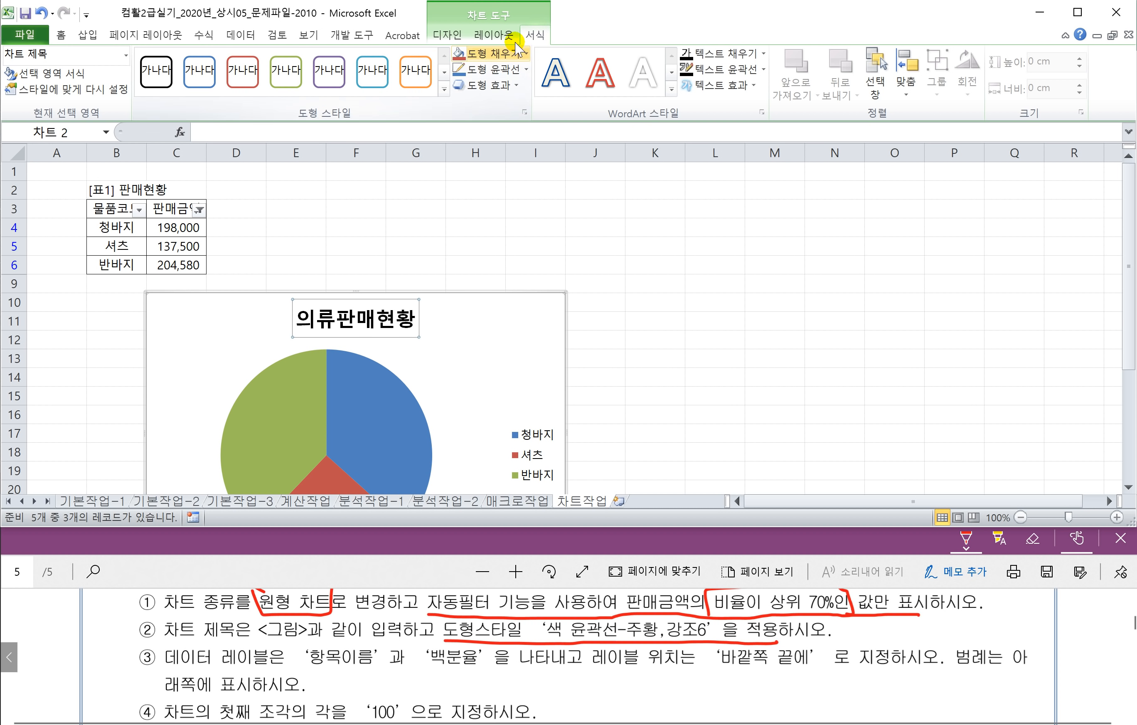
click(444, 90)
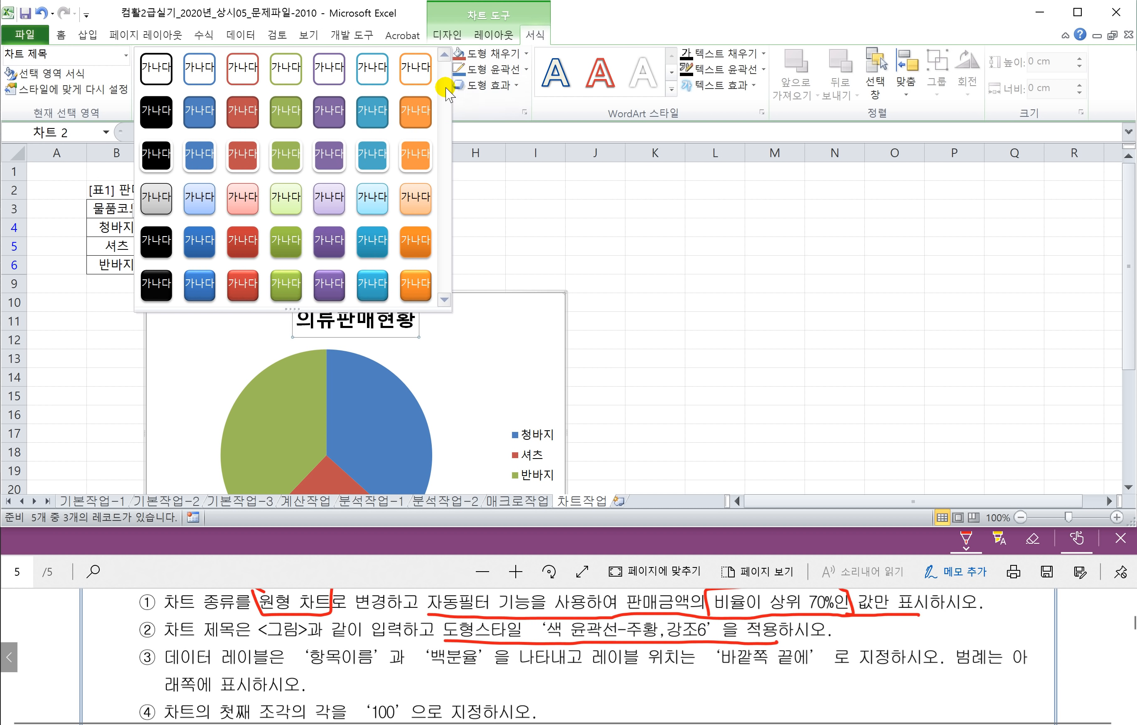
click(415, 69)
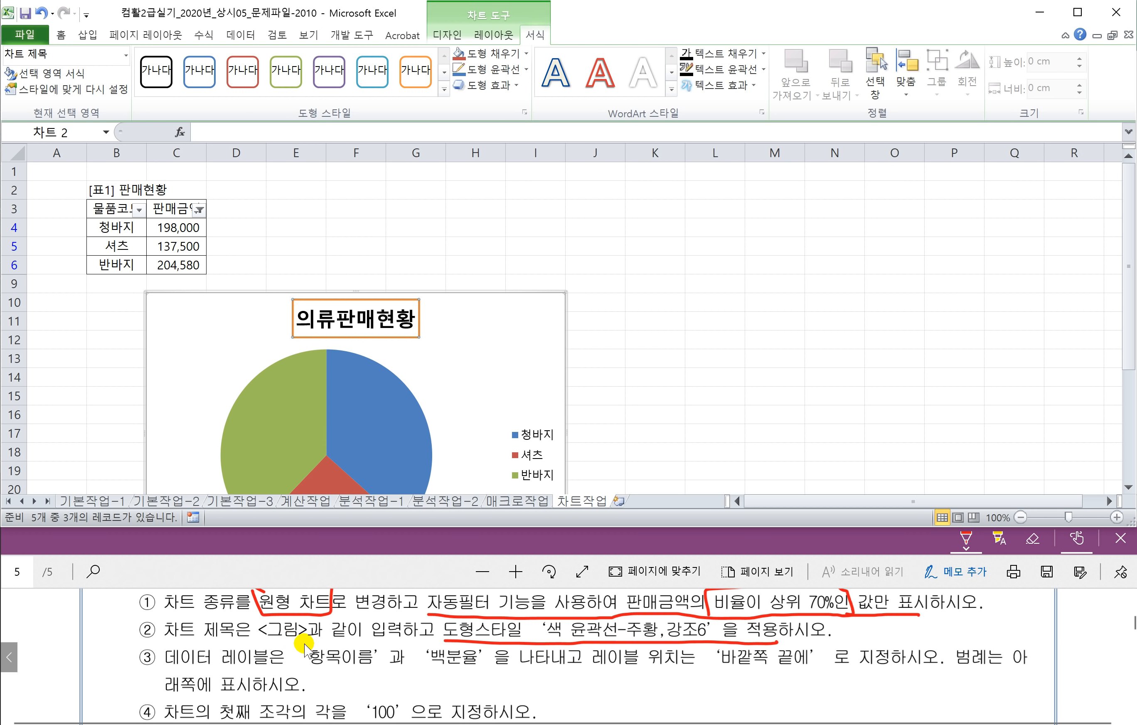
Step: Mark the label requirements in the PDF and add value data labels to the pie slices
drag(301, 667, 460, 670)
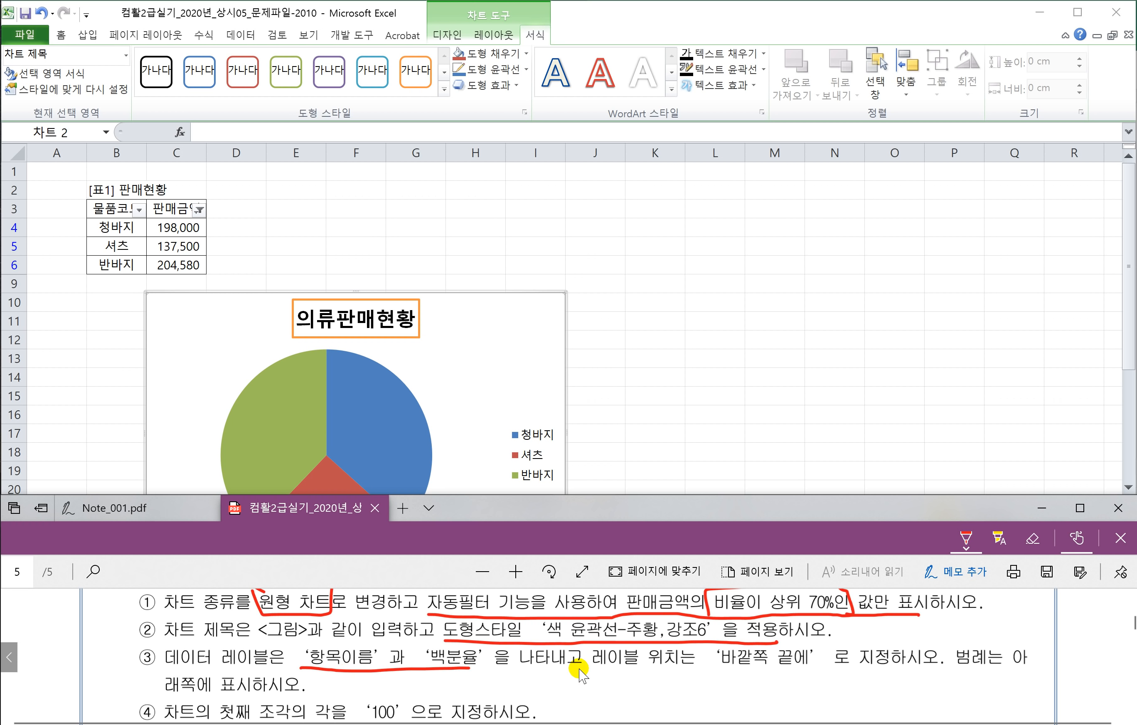
drag(603, 669, 905, 668)
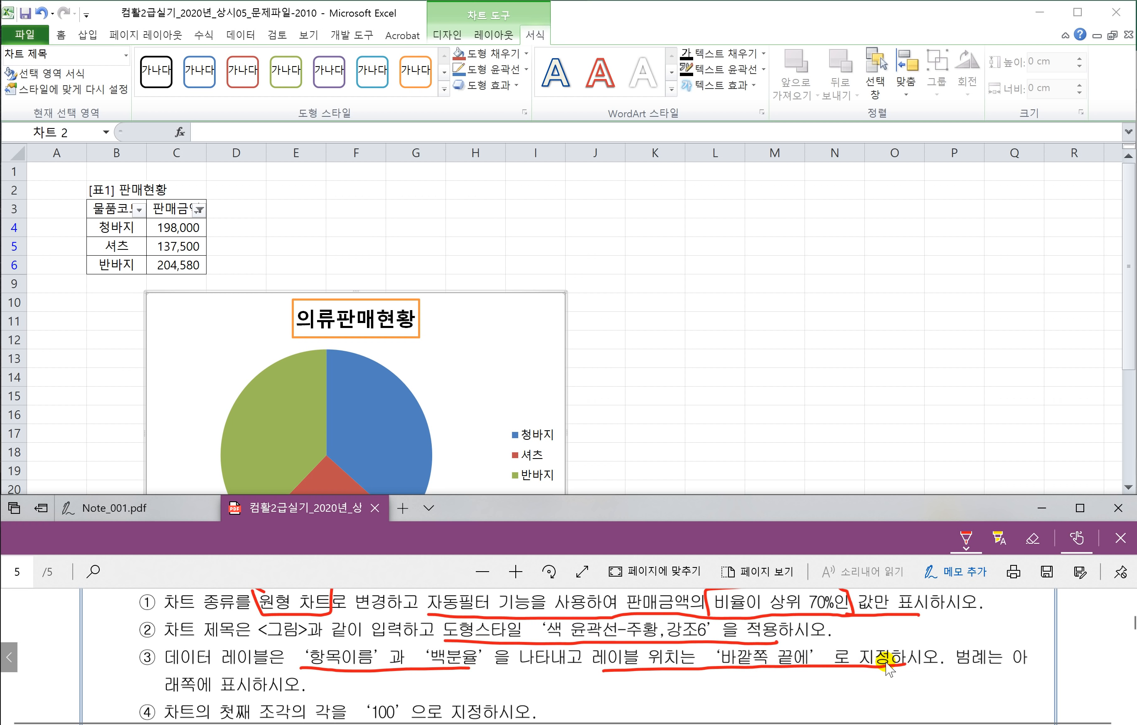
click(379, 423)
click(369, 419)
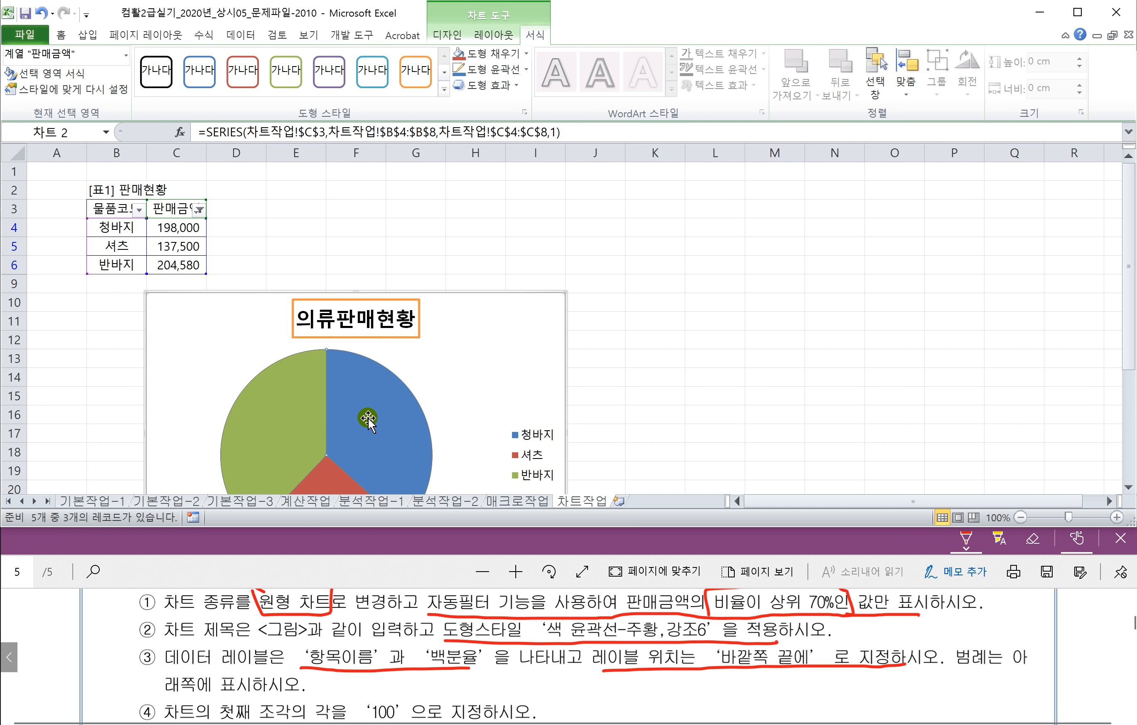
right_click(369, 419)
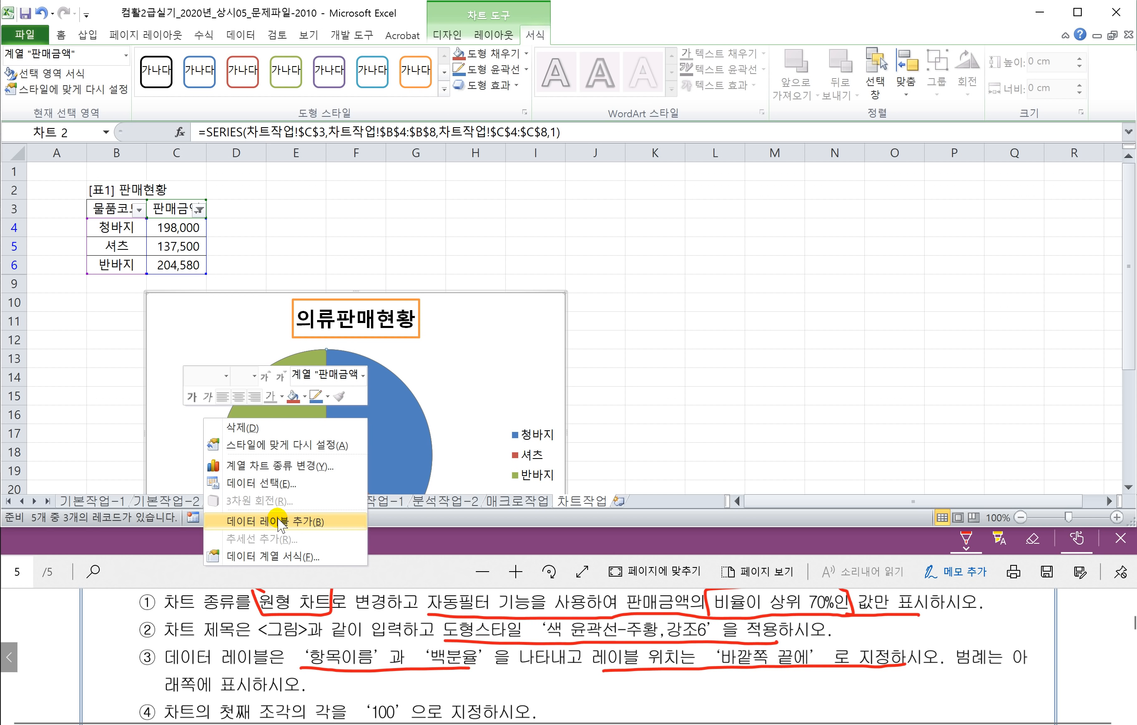
click(278, 522)
Step: Review the data label position options and reselect the pie series for label formatting
right_click(370, 434)
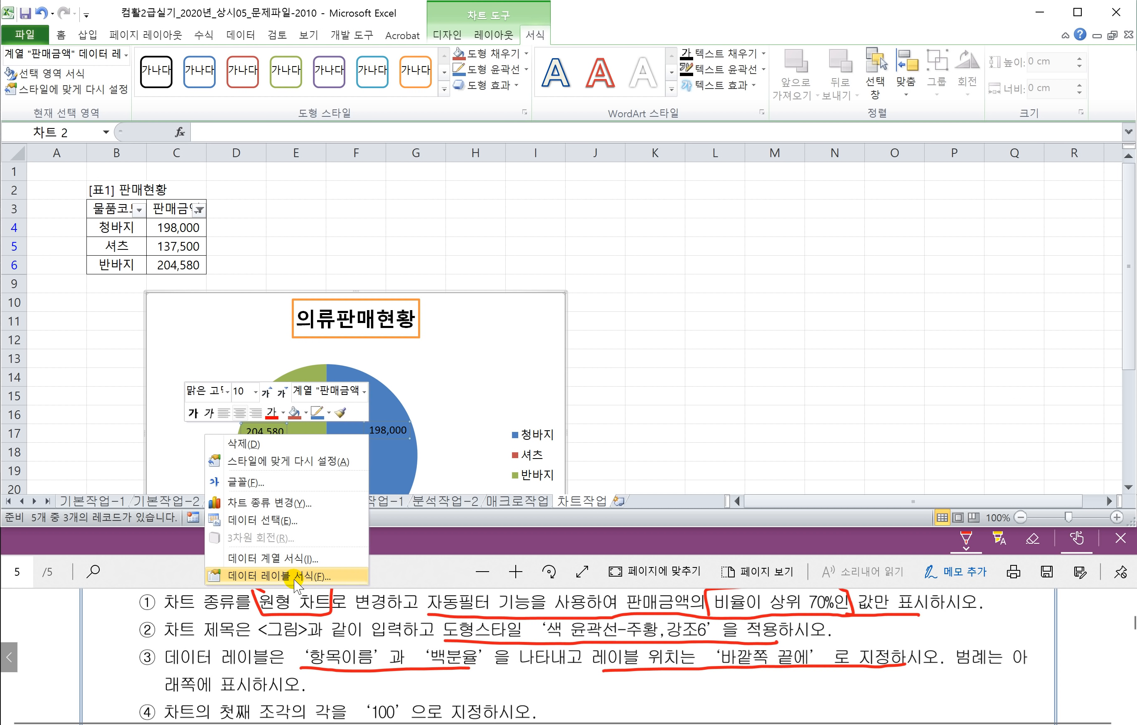
click(432, 392)
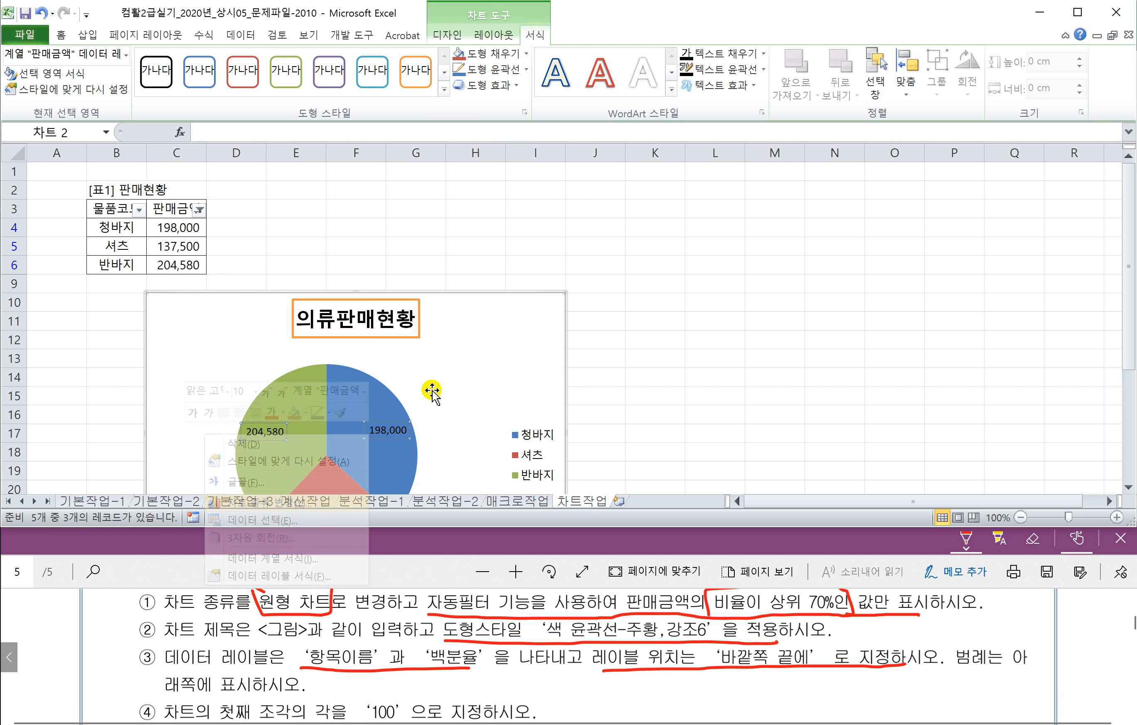
click(487, 38)
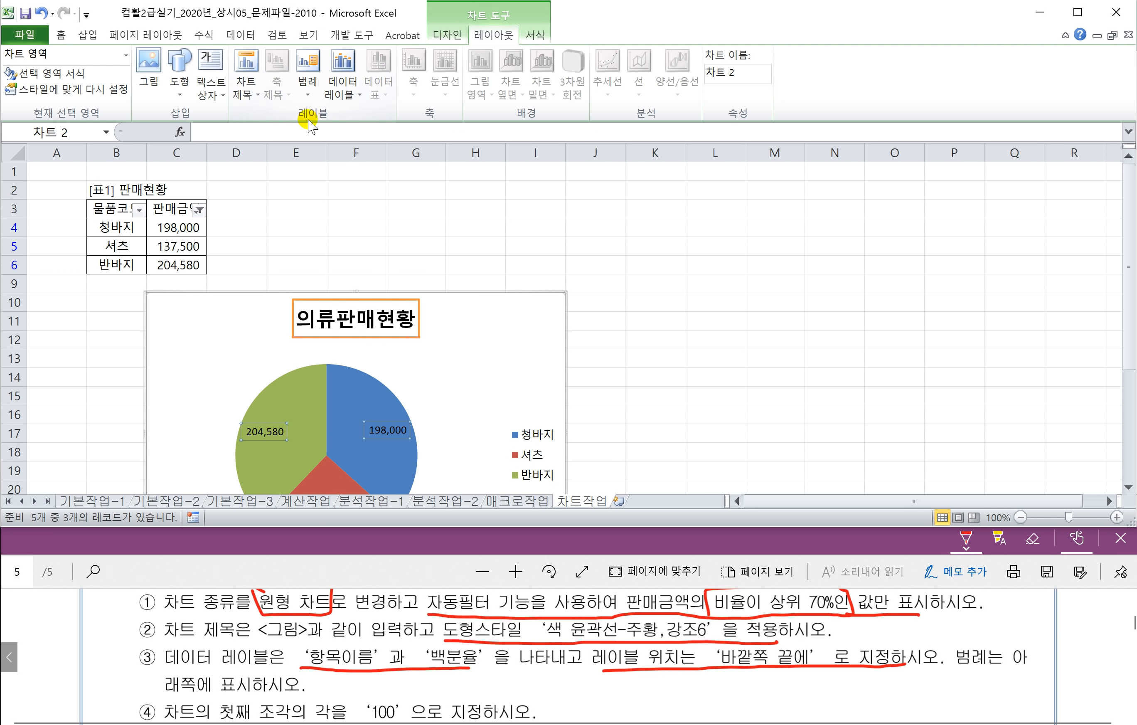
click(352, 98)
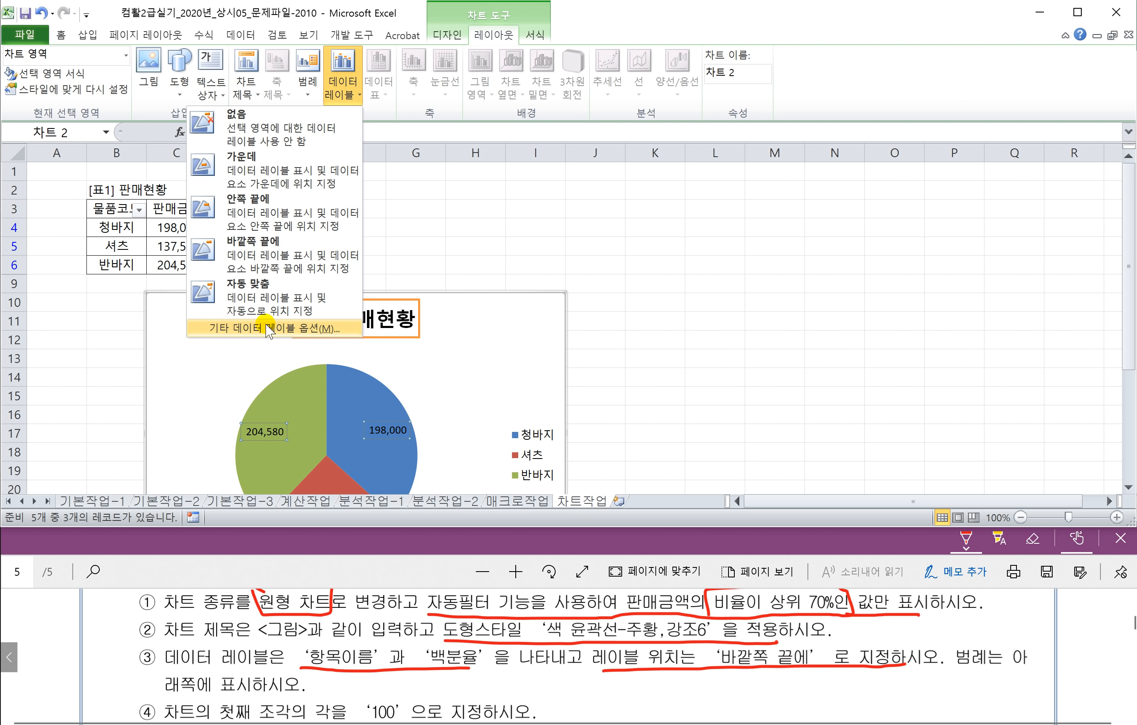
click(432, 391)
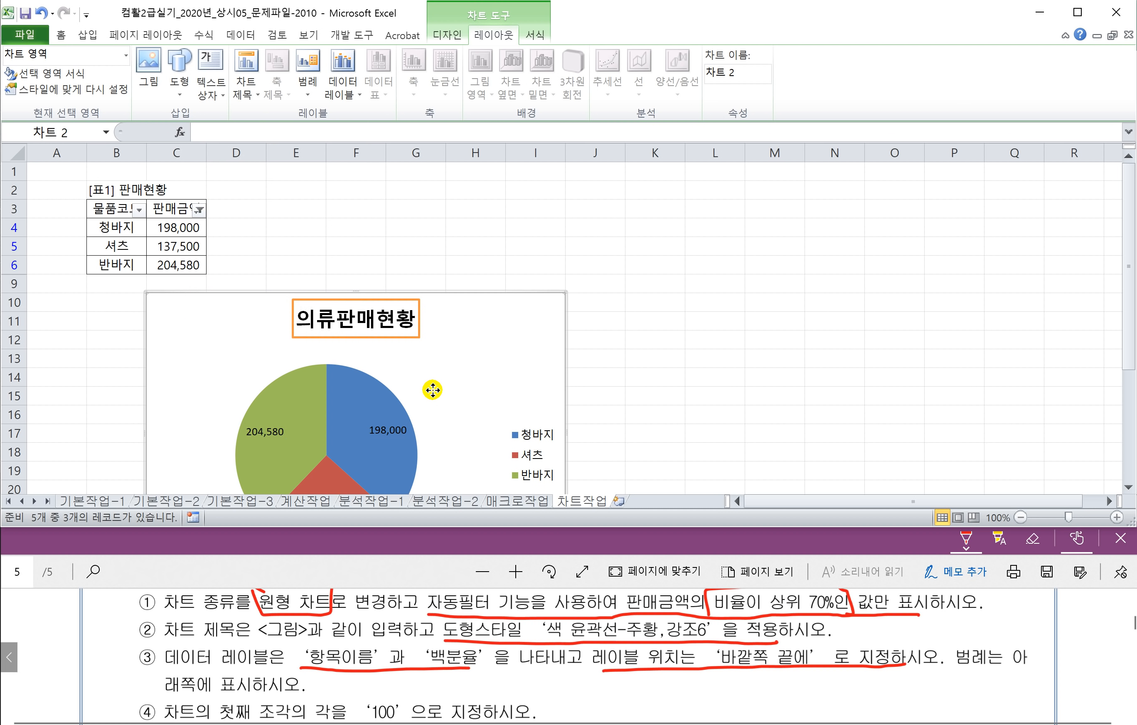
right_click(433, 391)
click(386, 426)
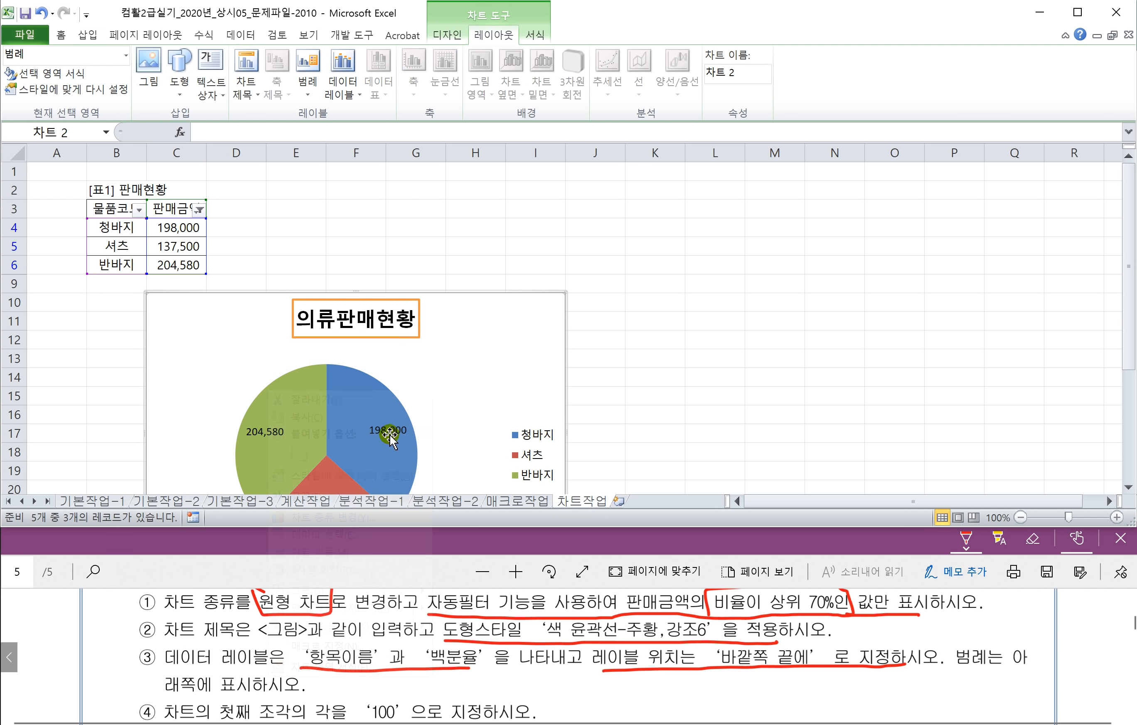
right_click(385, 426)
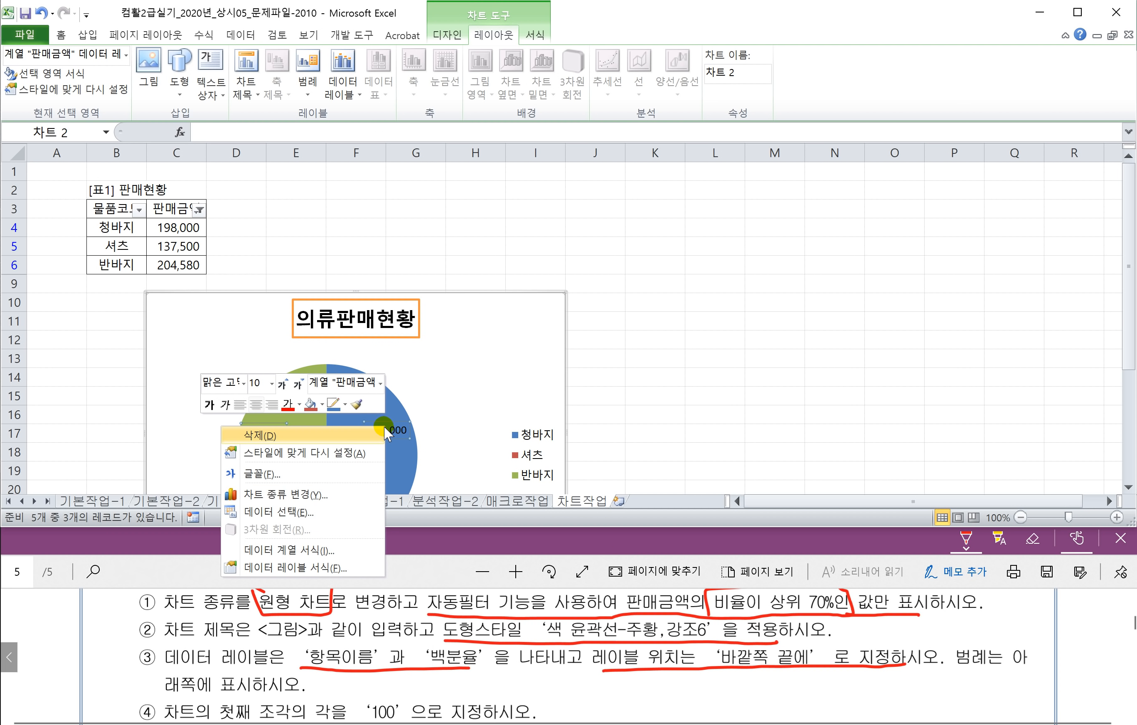
Step: Show category name and percentage instead of value in the labels, placed at Outside End
click(292, 571)
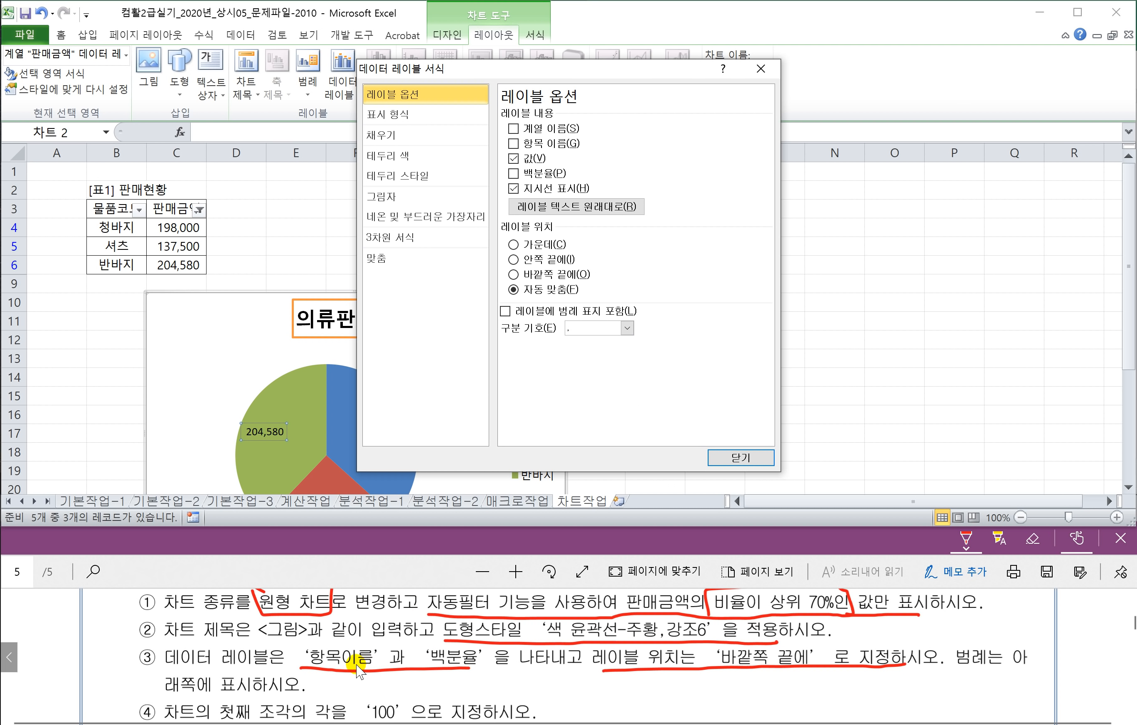
click(514, 143)
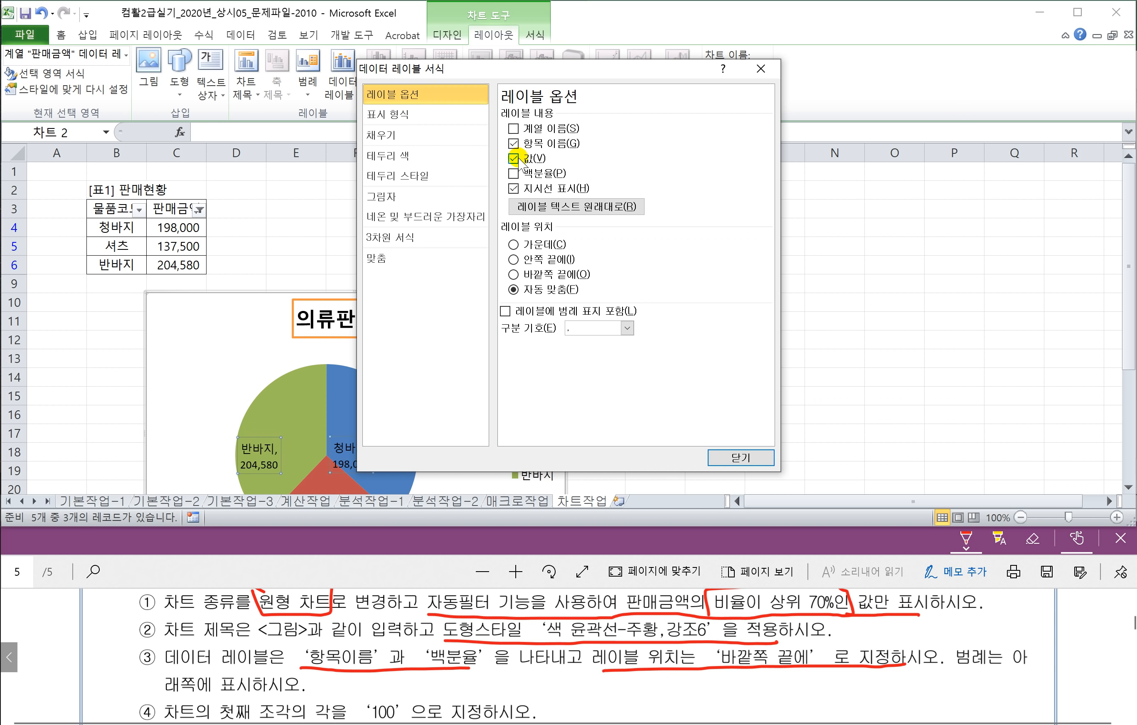
click(514, 158)
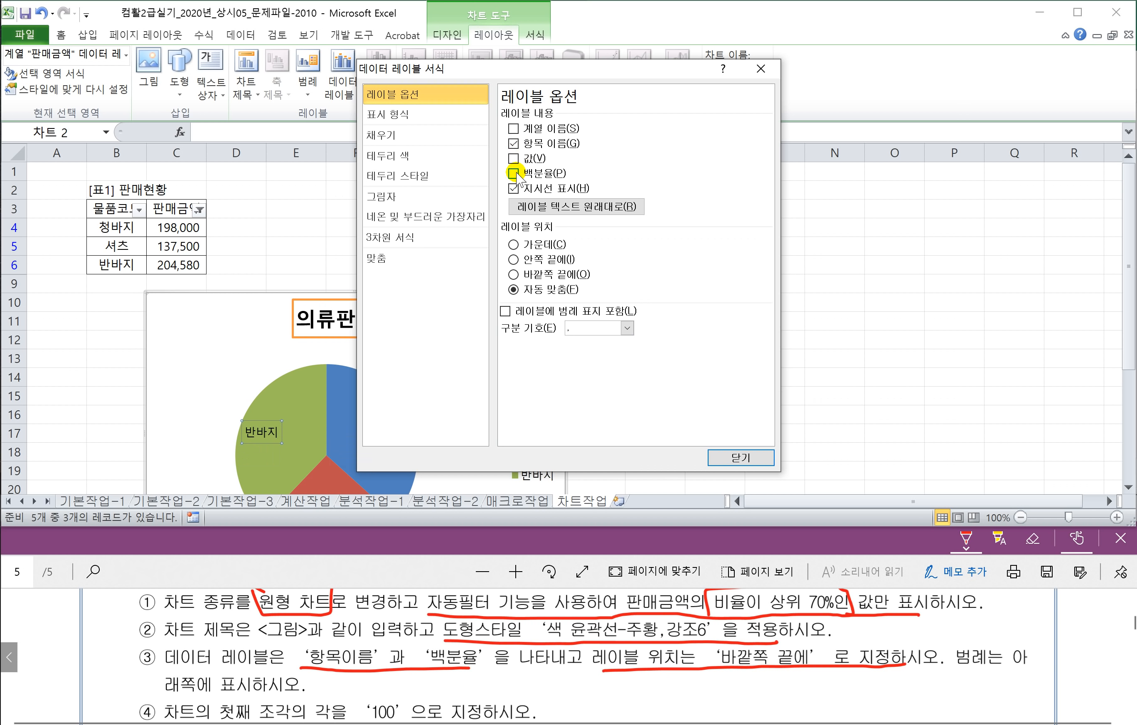
click(514, 173)
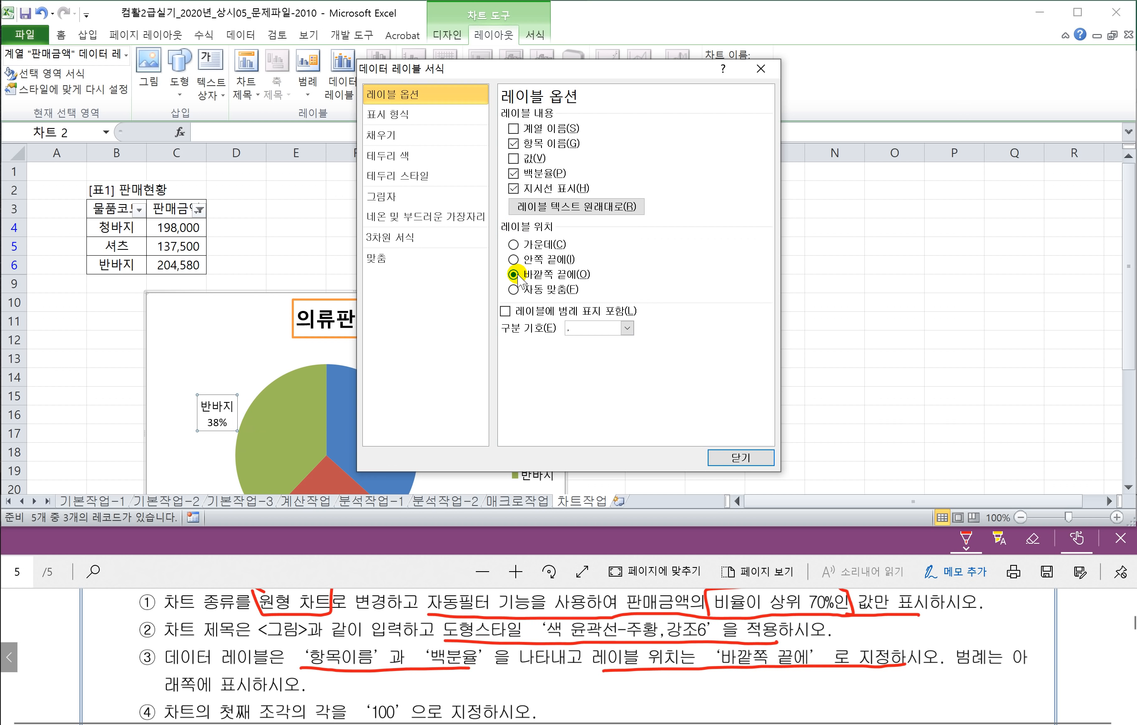
click(740, 460)
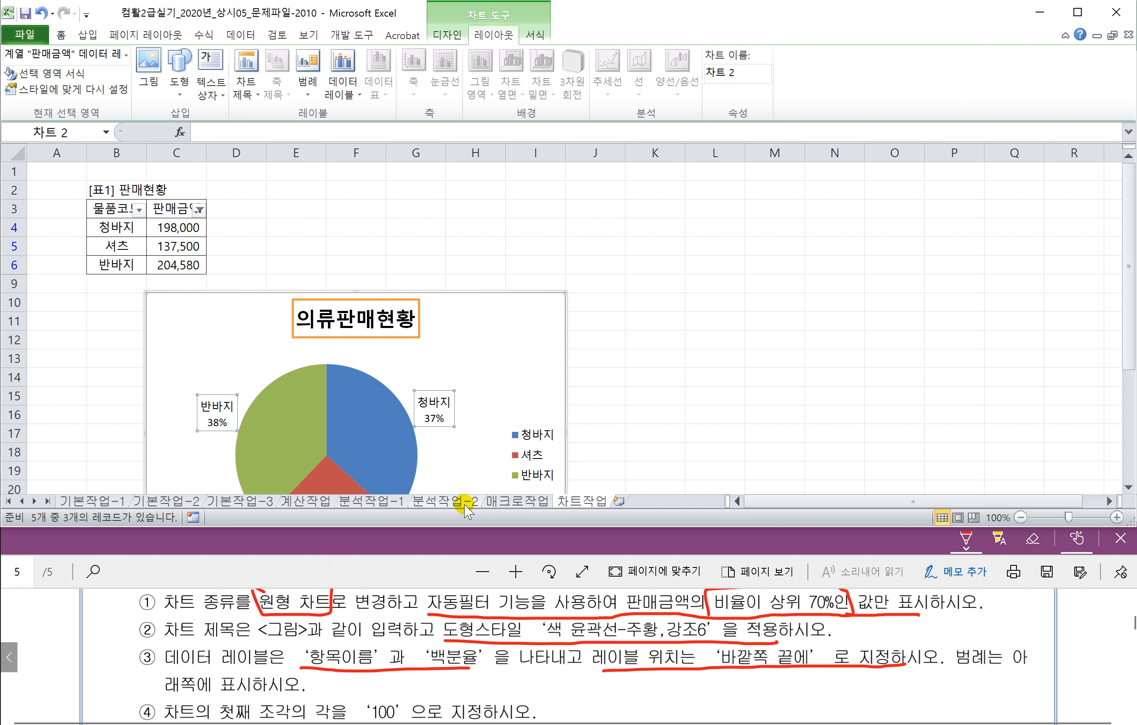
Step: Underline the 100° rotation requirement in the instruction PDF
click(439, 539)
scroll(416, 621, down, 2)
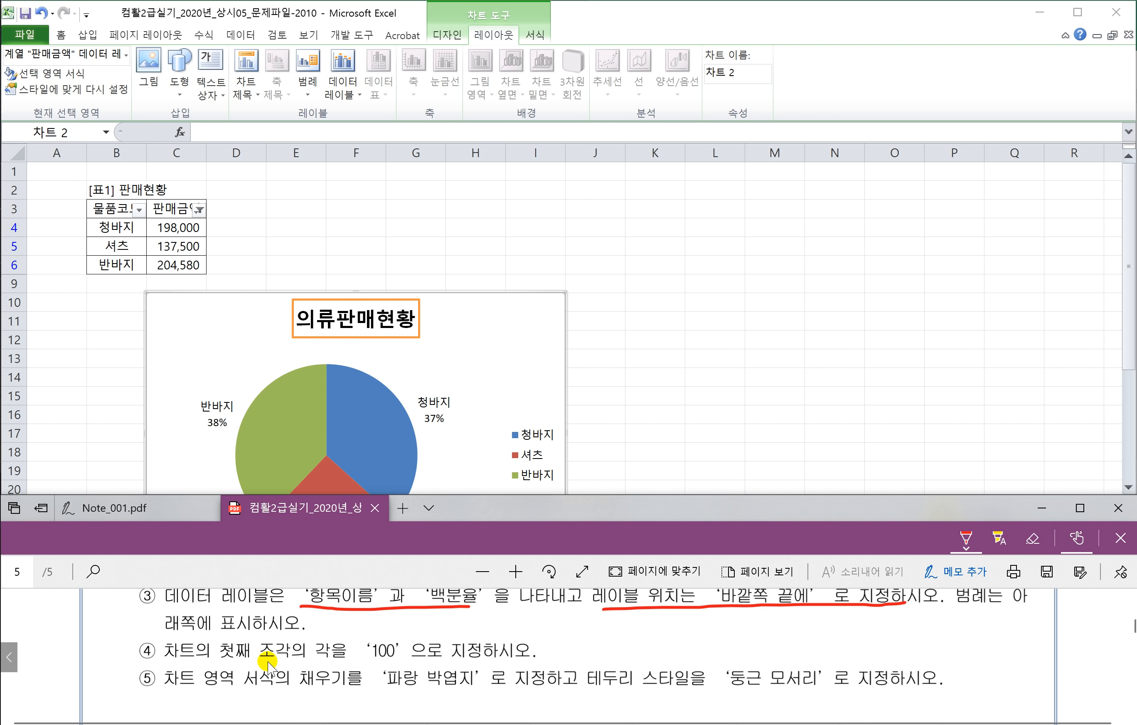
drag(373, 663, 457, 664)
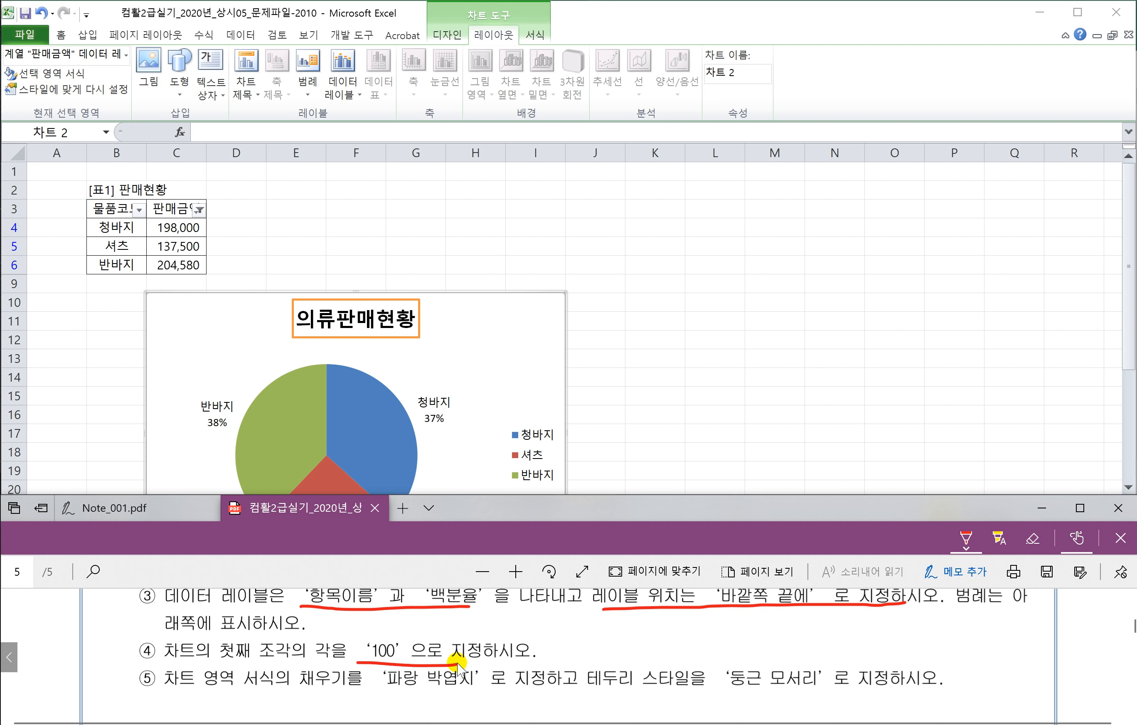
Step: Set the pie series' first slice angle to 100° in Format Data Series
click(380, 433)
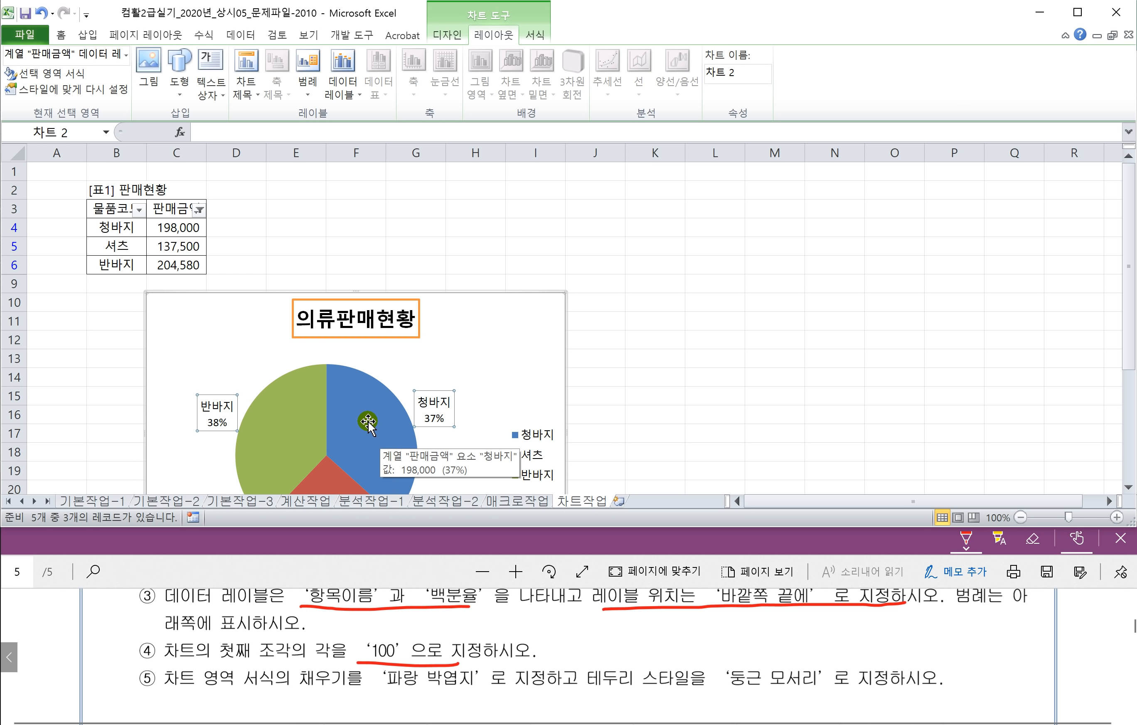
click(369, 422)
click(655, 396)
click(371, 406)
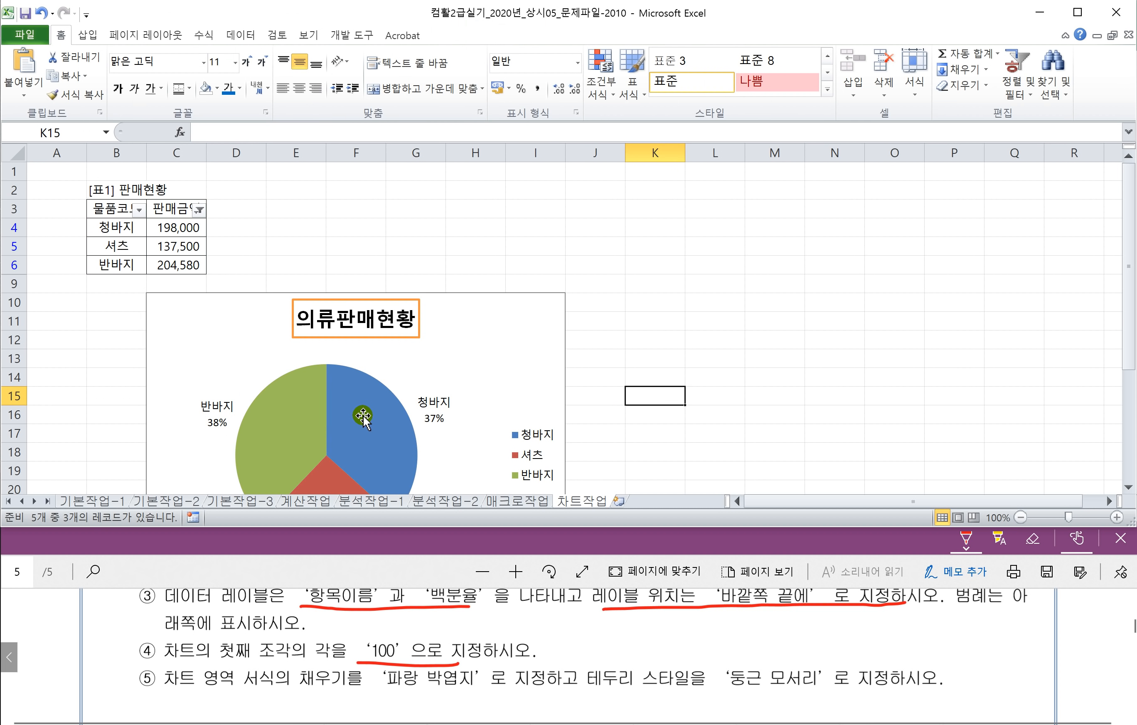
right_click(363, 414)
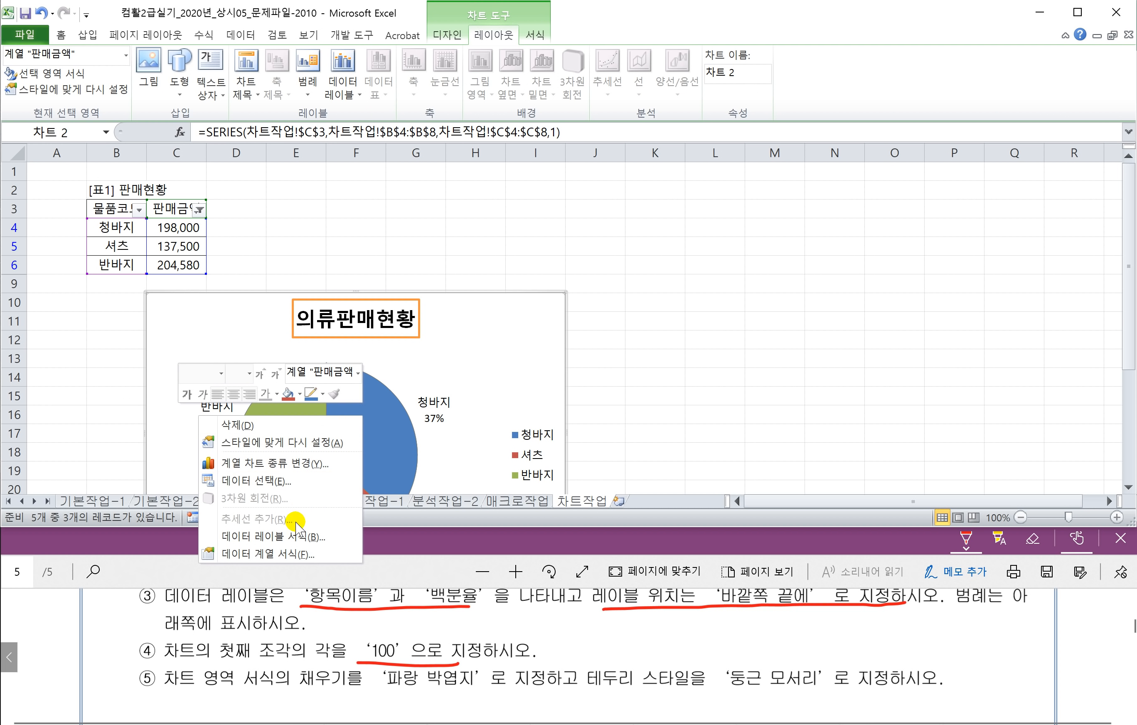
click(251, 555)
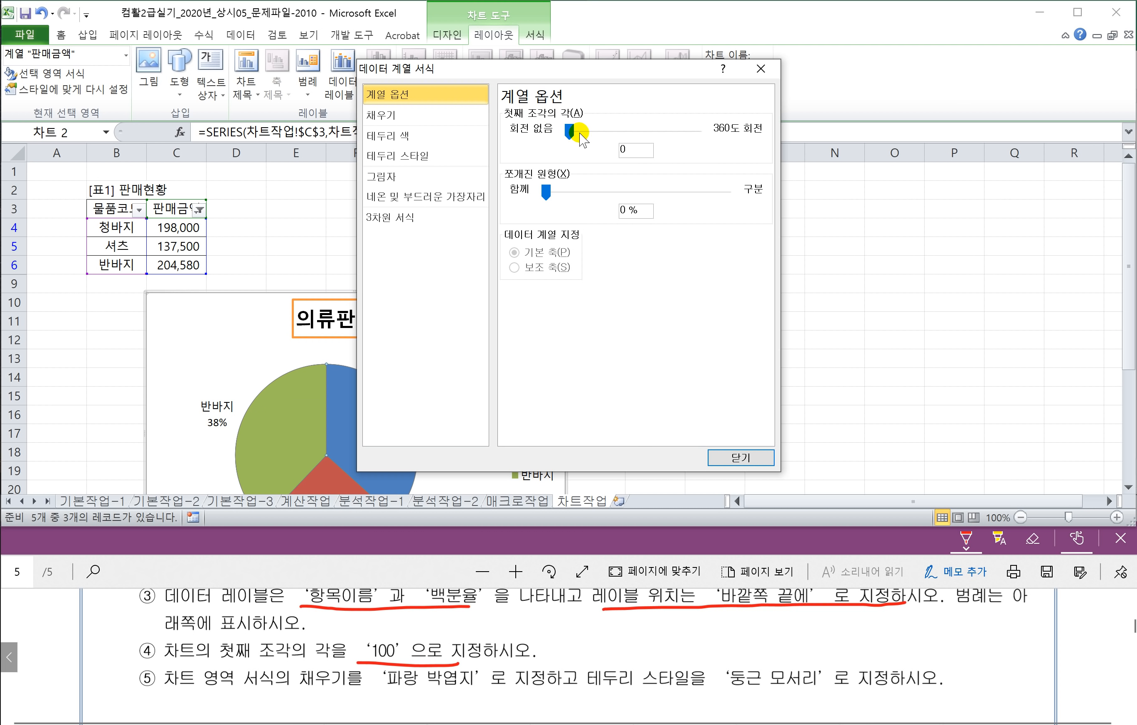
drag(610, 70, 797, 70)
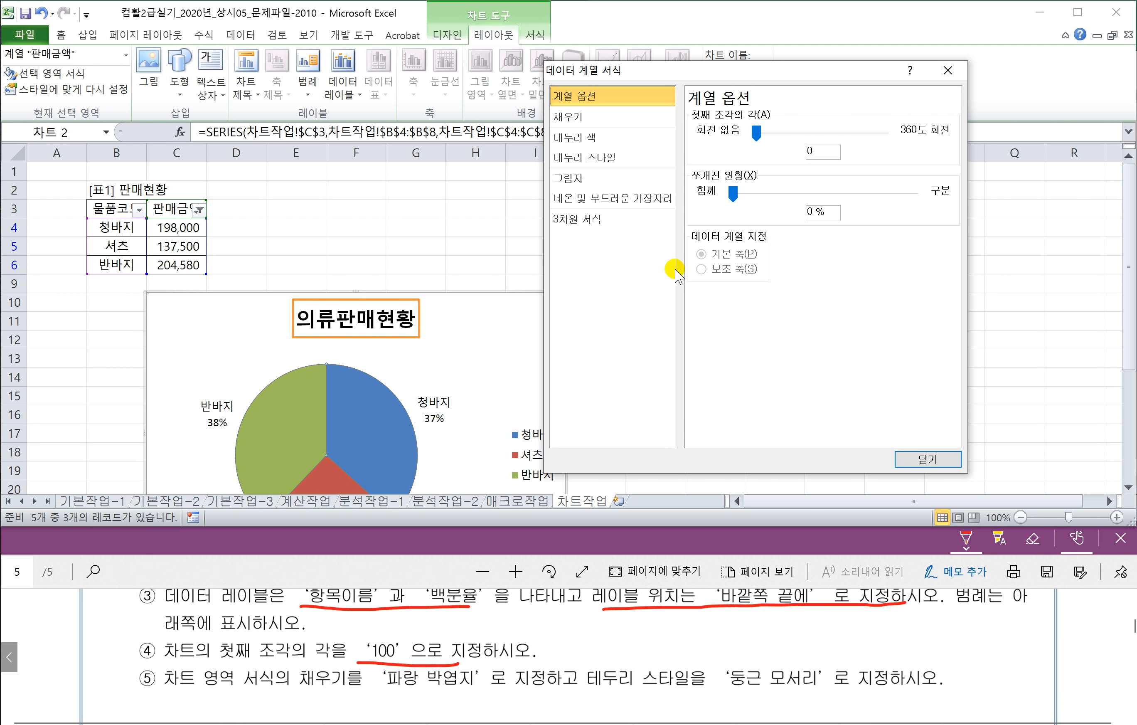
double_click(823, 151)
click(923, 459)
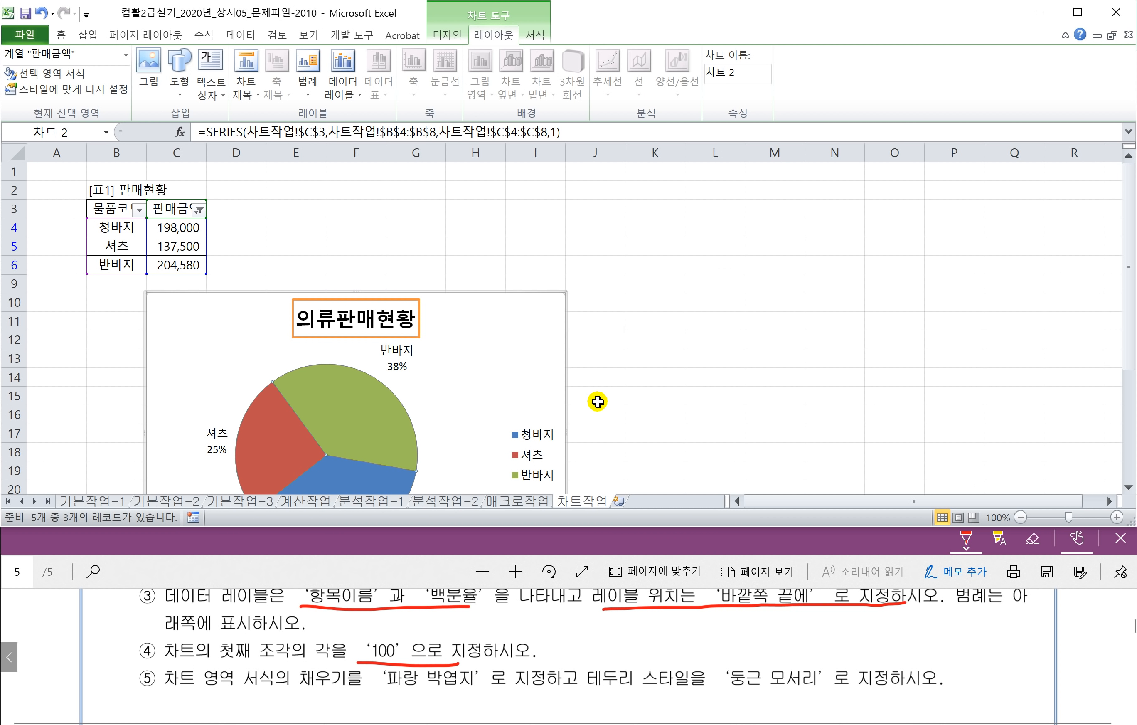
Step: Fill the chart area with the 파랑 박엽지 (blue tissue paper) texture
scroll(593, 401, down, 1)
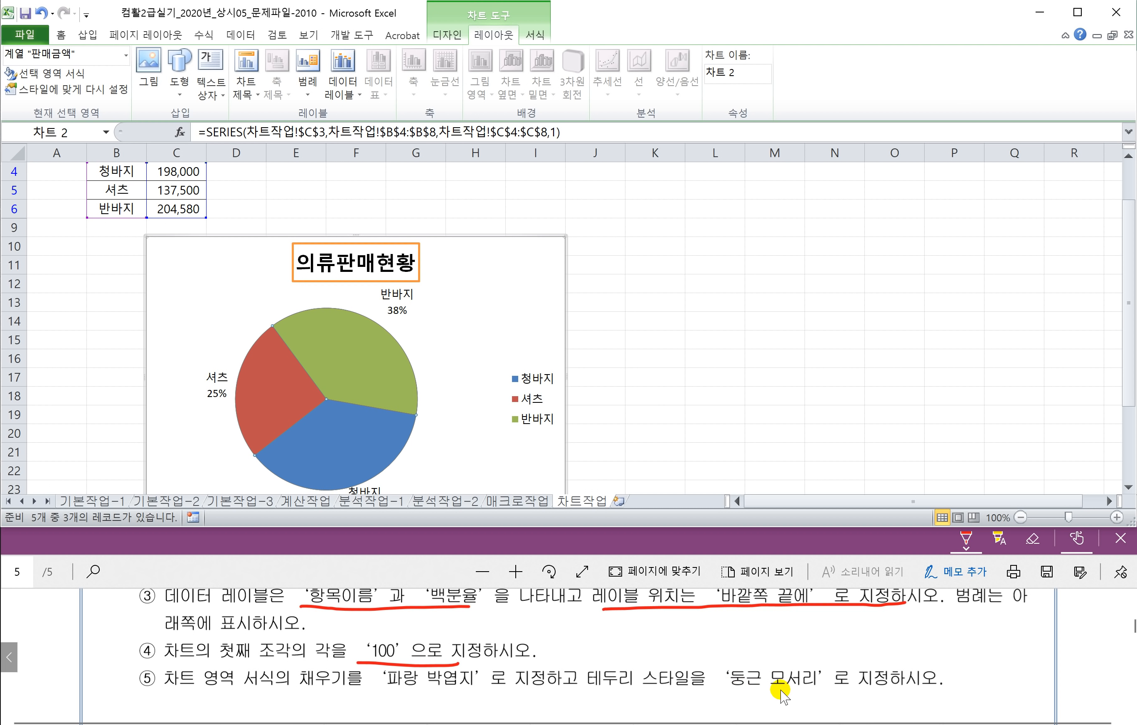
drag(505, 298, 508, 299)
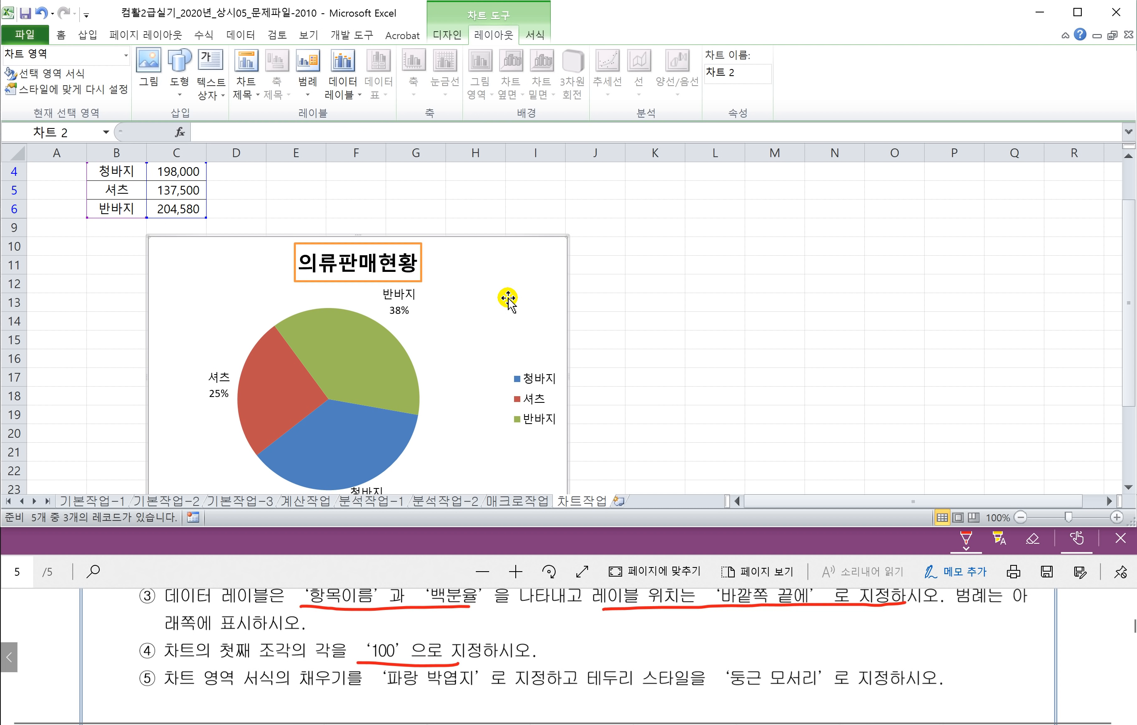
right_click(482, 287)
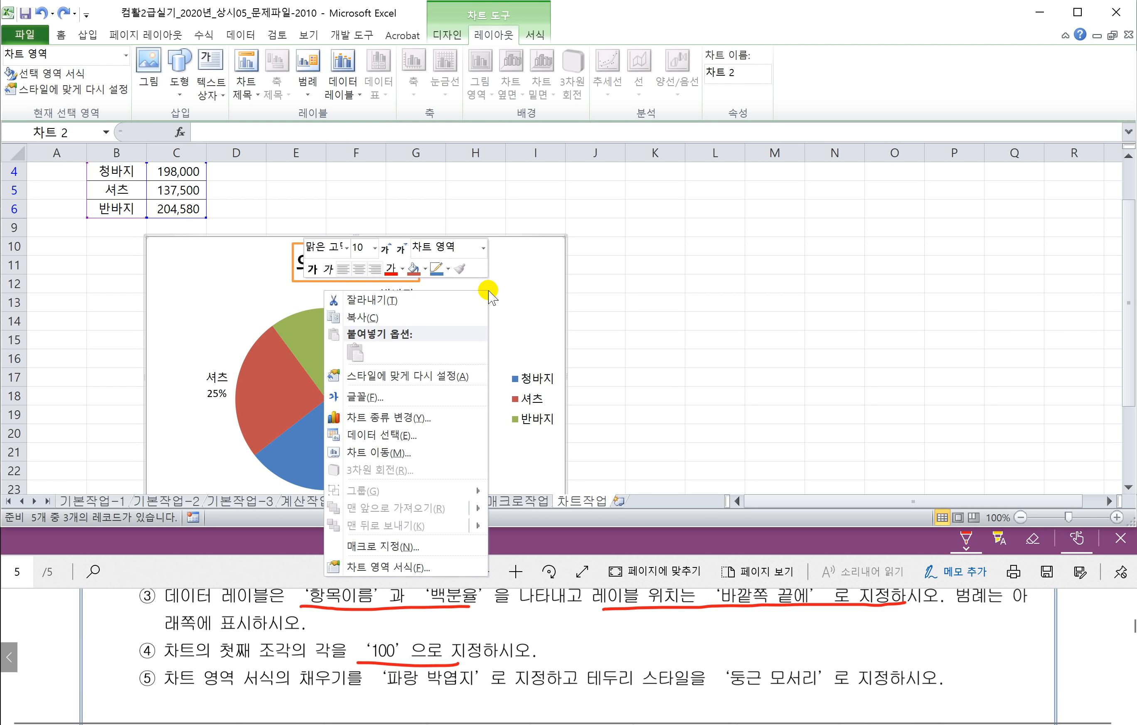
click(372, 569)
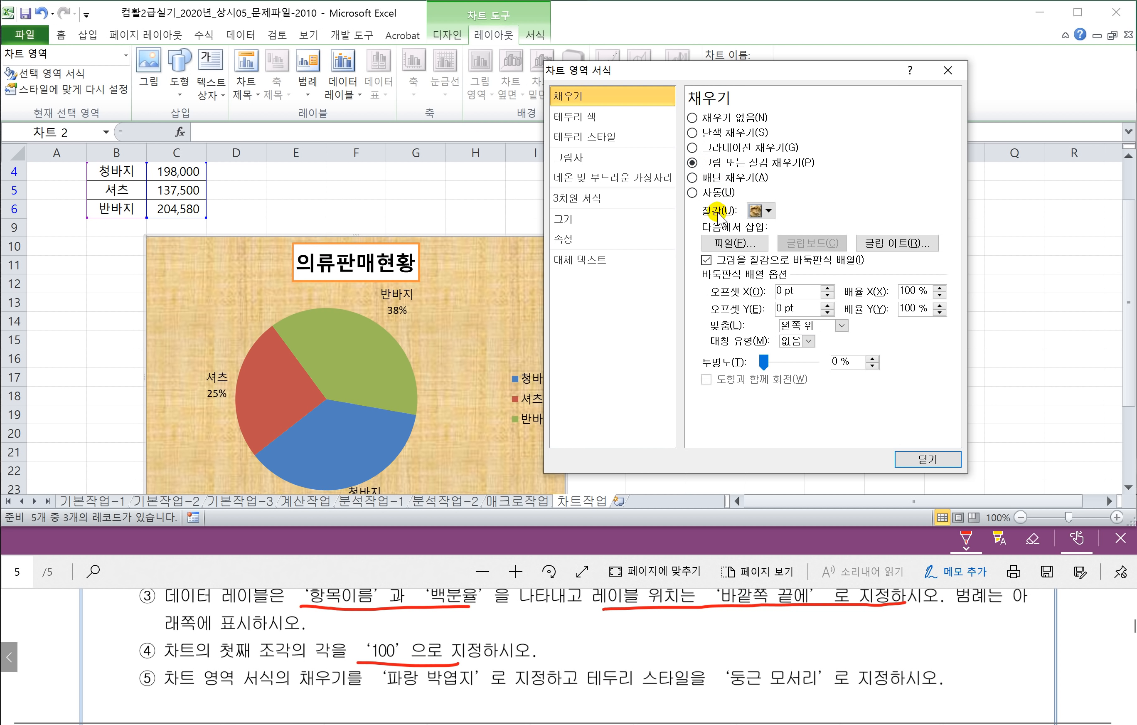
click(769, 211)
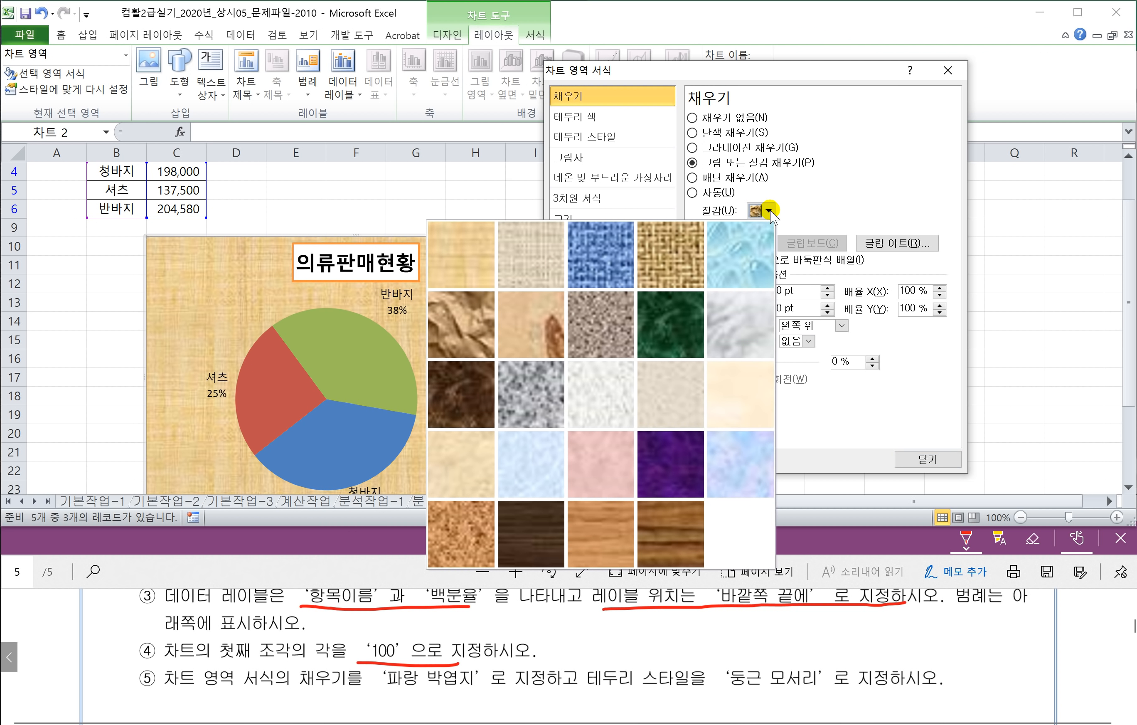
click(528, 469)
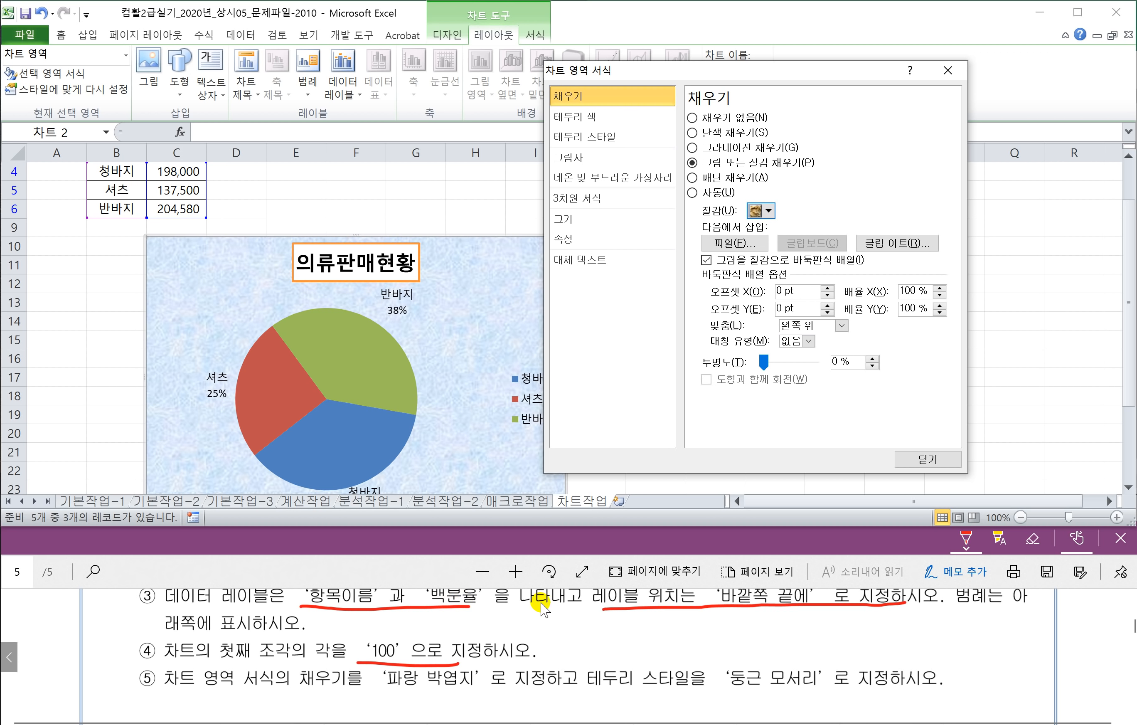
Step: Give the chart area border rounded corners and deselect the chart
click(588, 137)
click(691, 270)
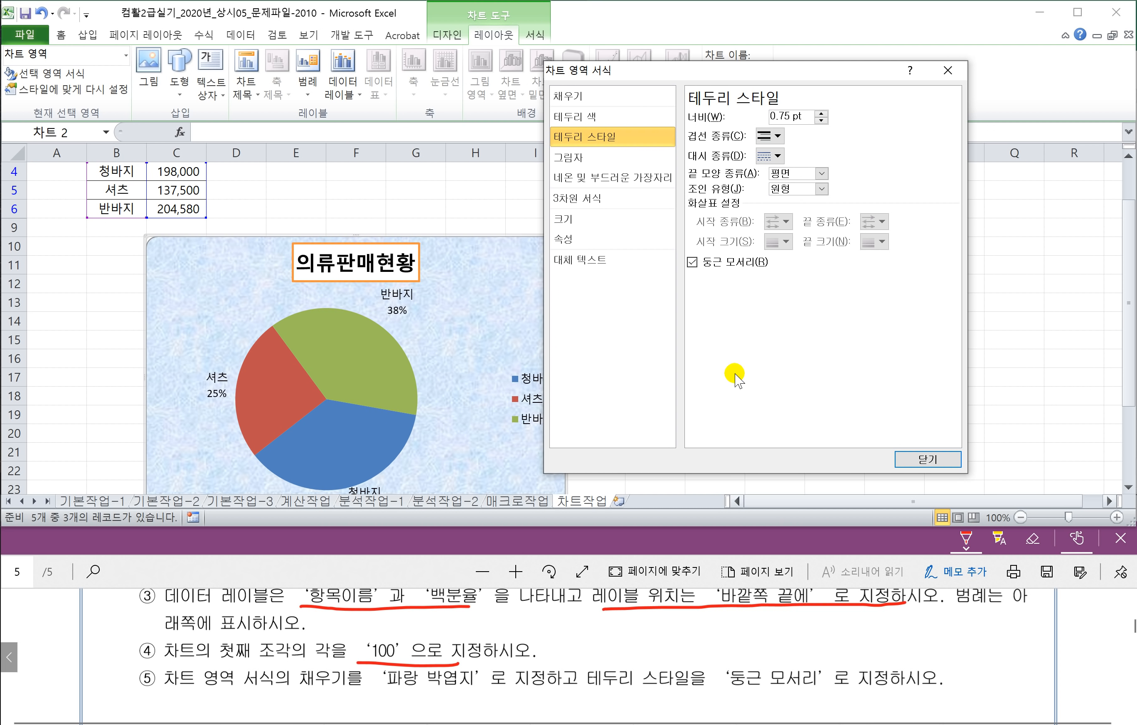
click(922, 459)
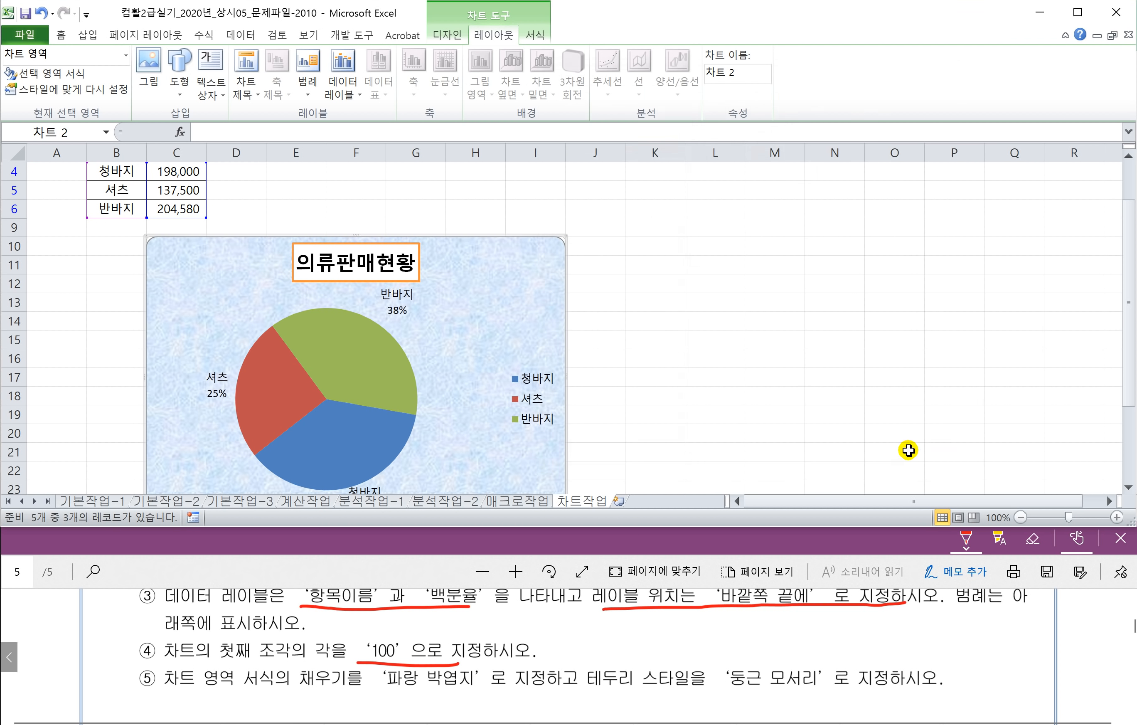
click(779, 376)
scroll(680, 342, up, 1)
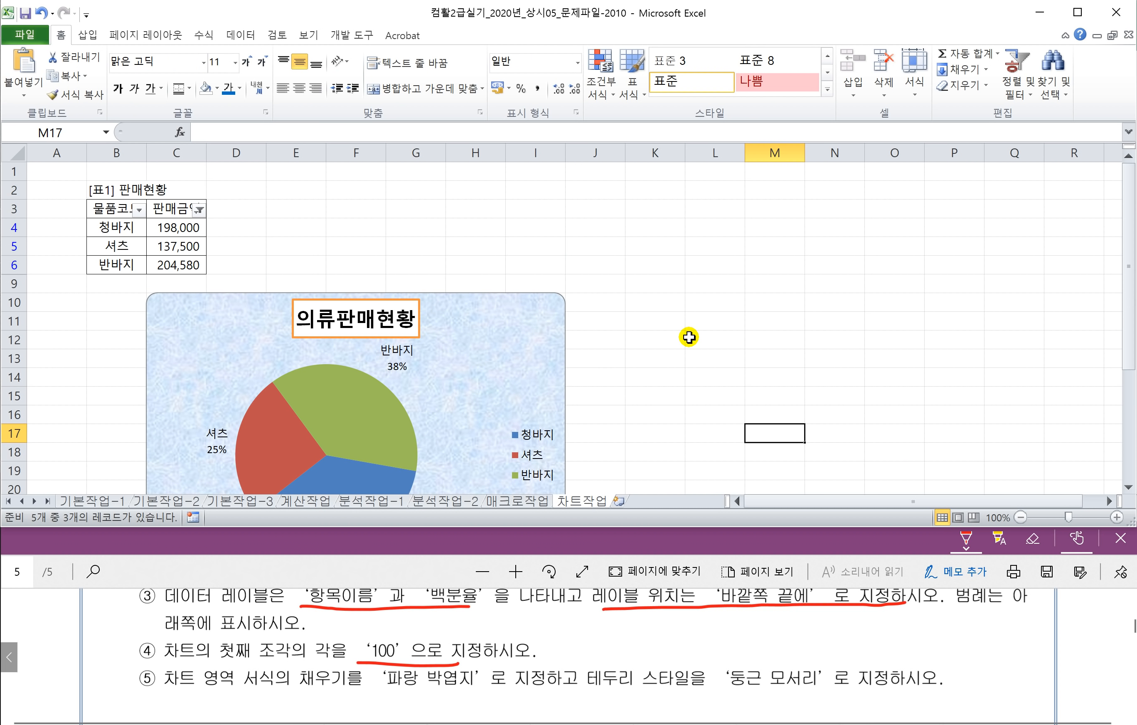